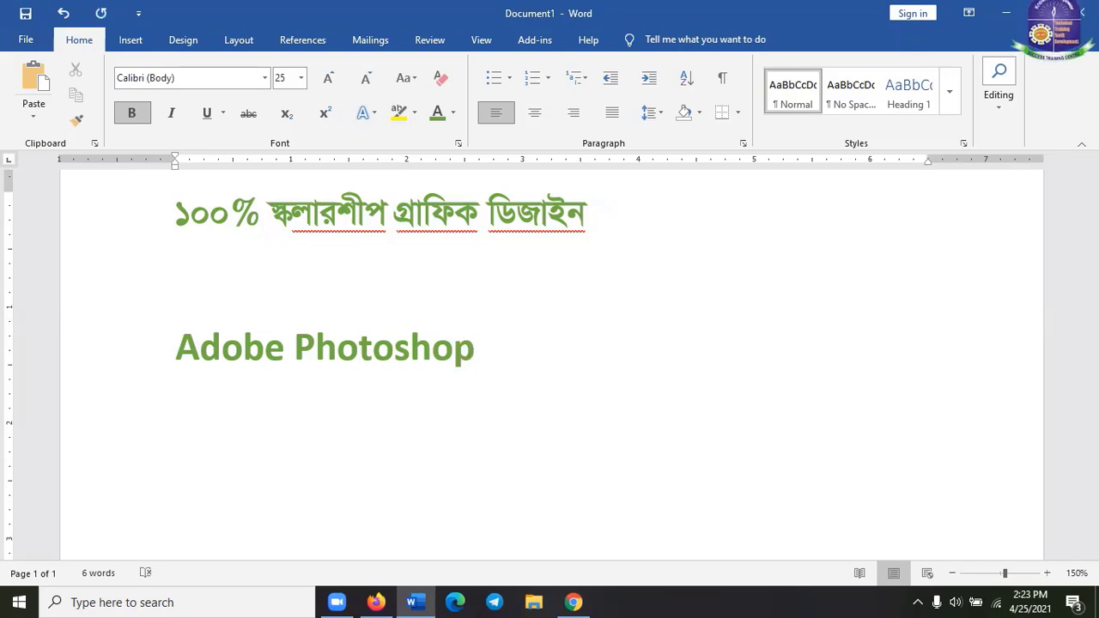
- Write "Adobe Illustrator" on the line below "Adobe Photoshop"
type("Adobe")
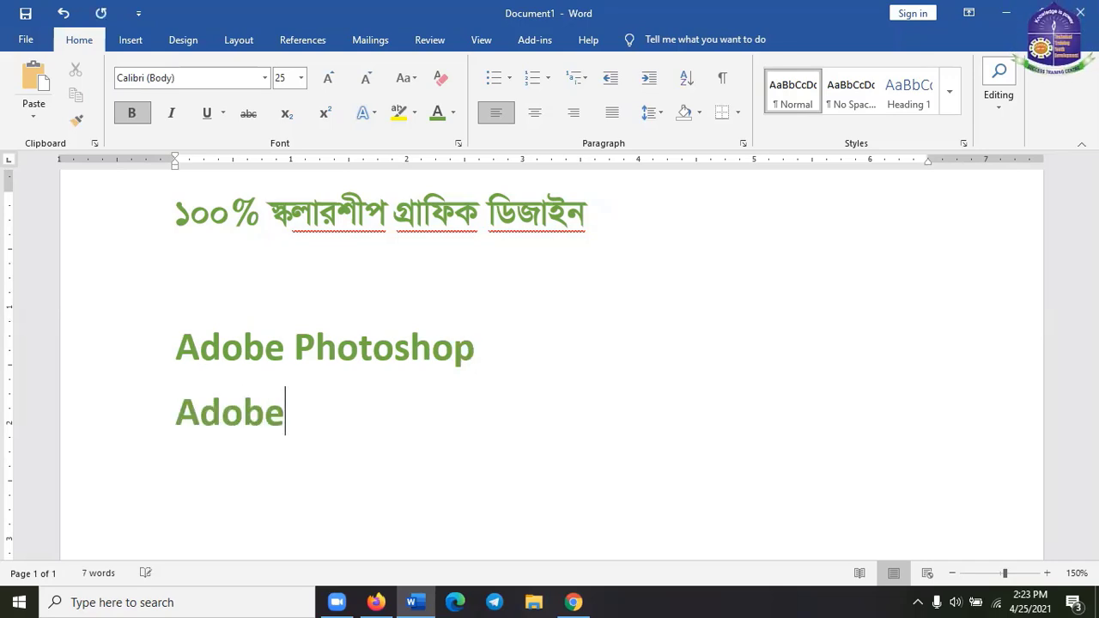
type(" Illus")
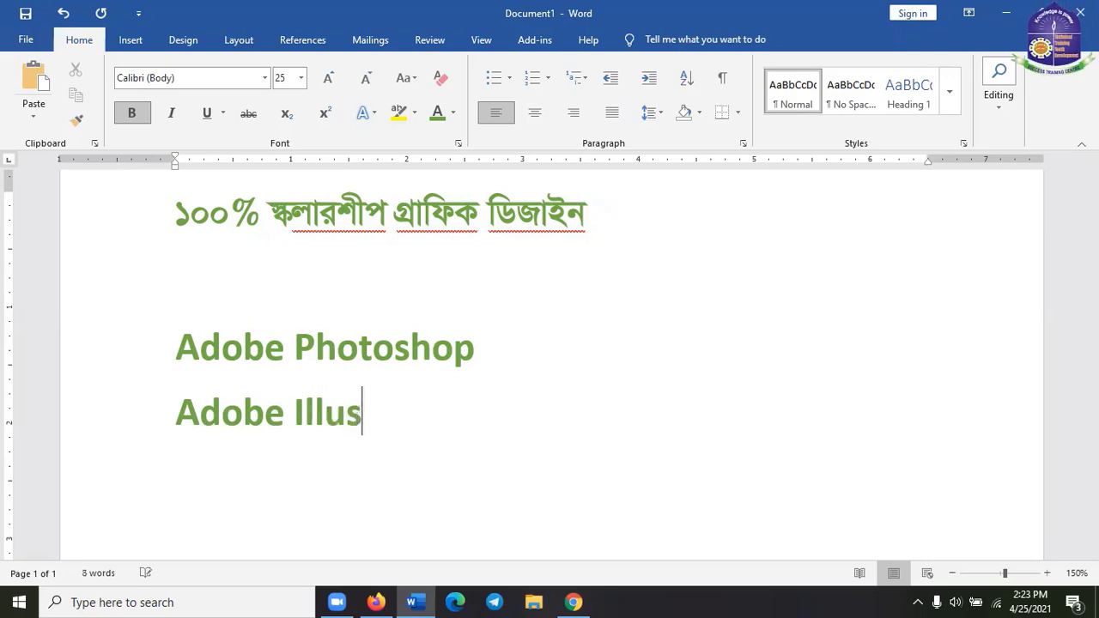
type("trator")
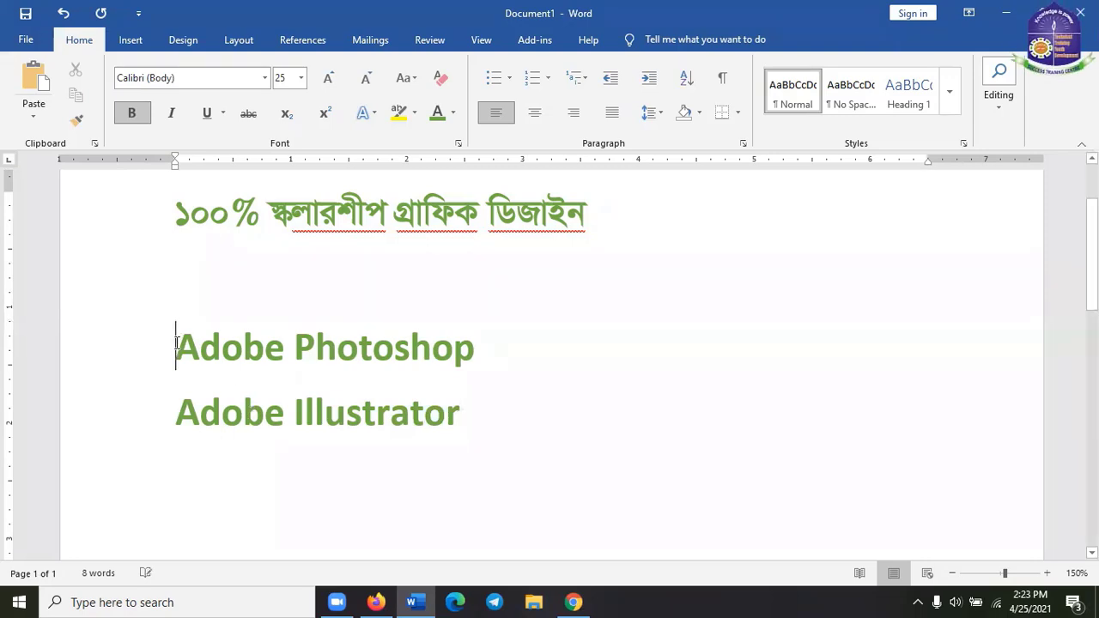
- Format the Adobe Photoshop and Adobe Illustrator lines as a bulleted list with solid round bullets
left_click_drag(176, 343, 539, 473)
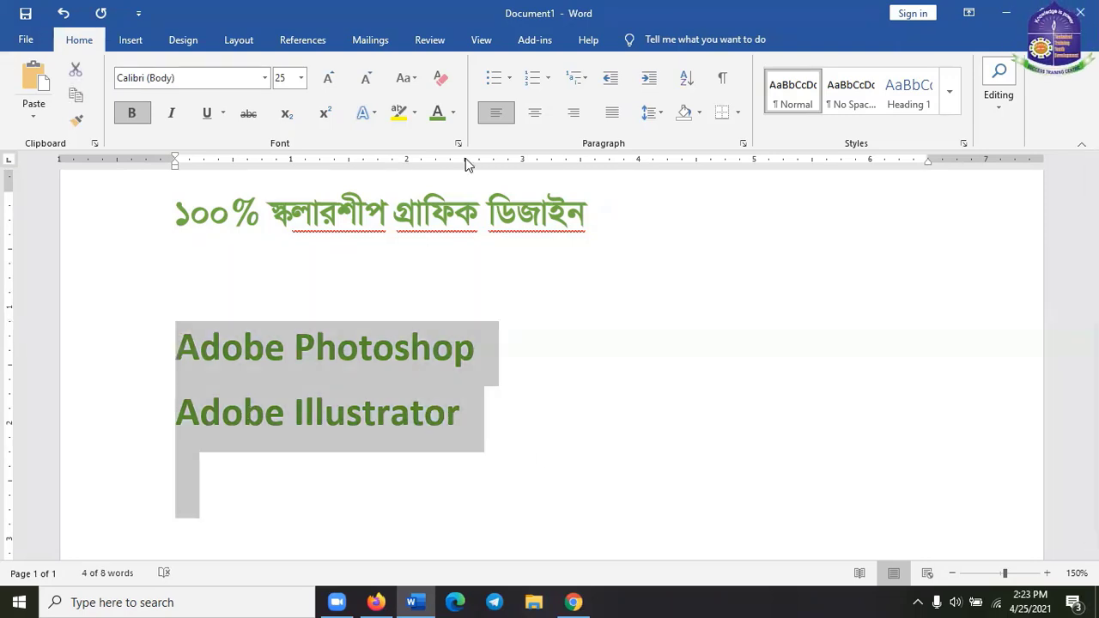
left_click(510, 83)
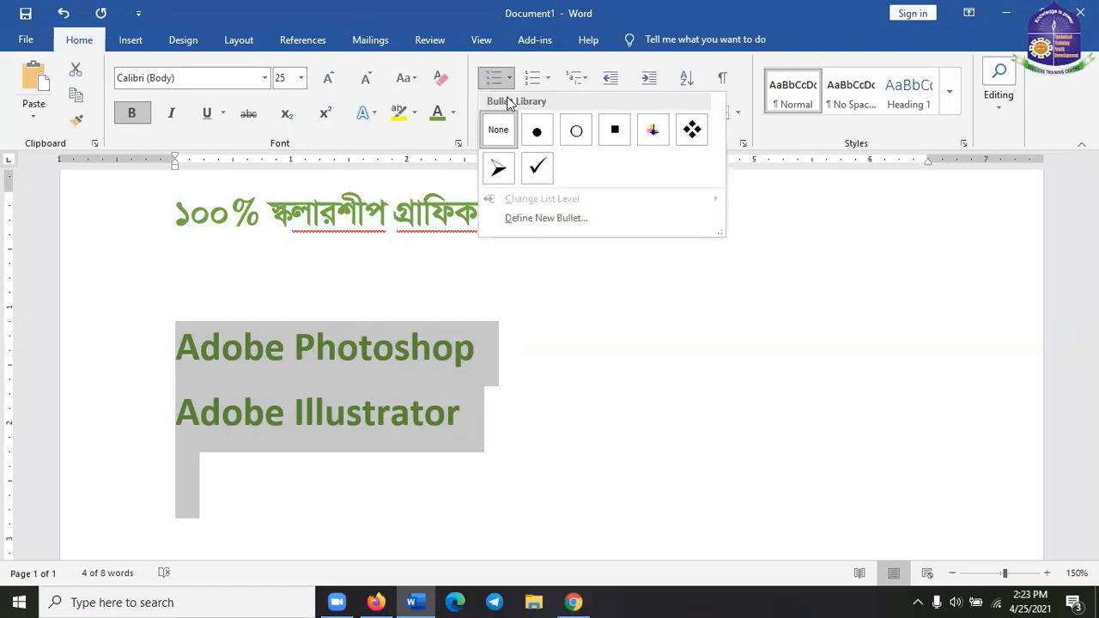
left_click(542, 132)
left_click(584, 370)
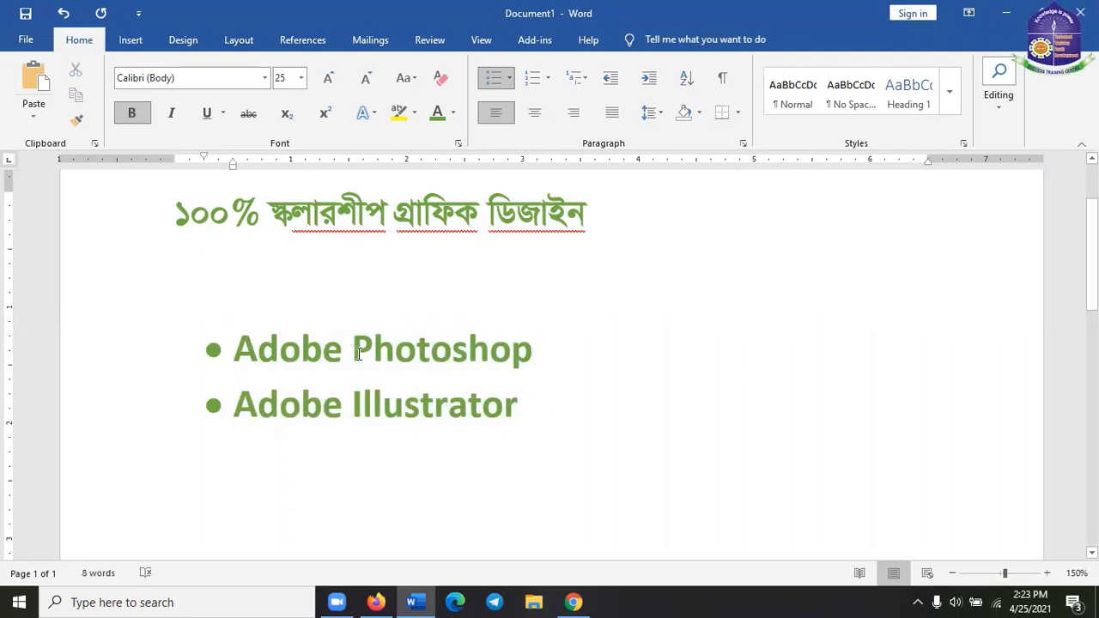
- Add a hyphen after both the "Adobe Photoshop" and "Adobe Illustrator" list items
left_click_drag(358, 352, 452, 352)
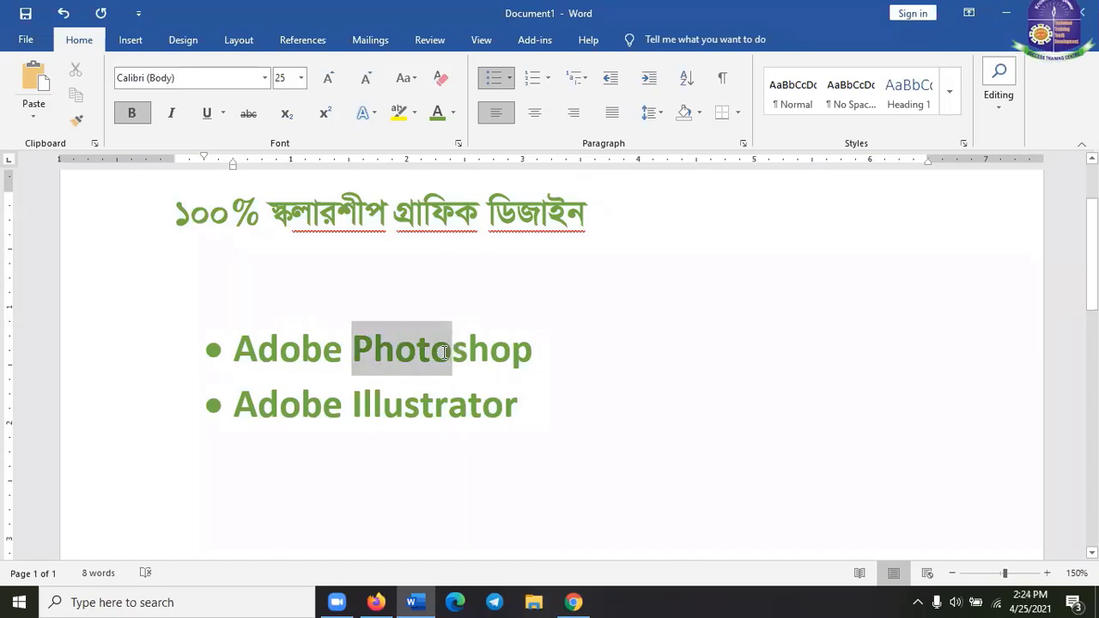
left_click(526, 354)
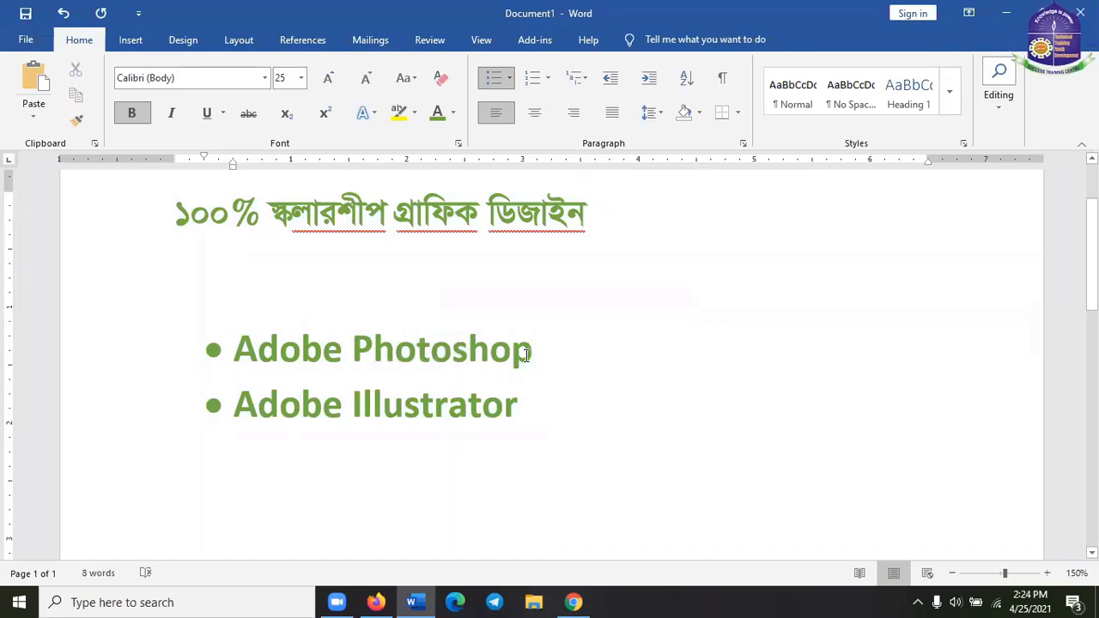
type("-")
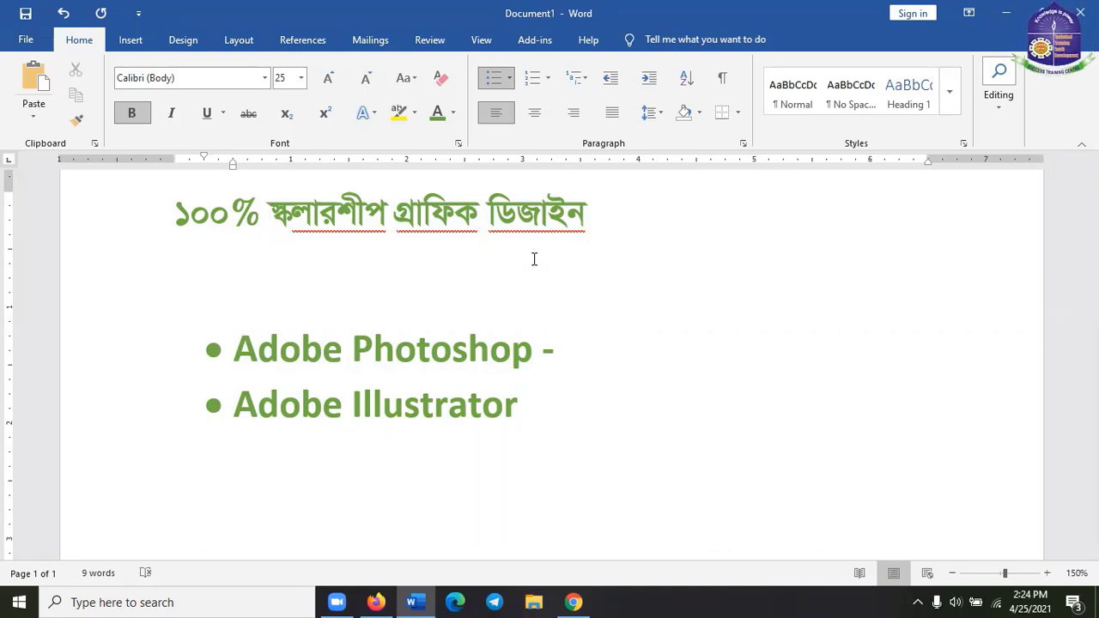
left_click(558, 395)
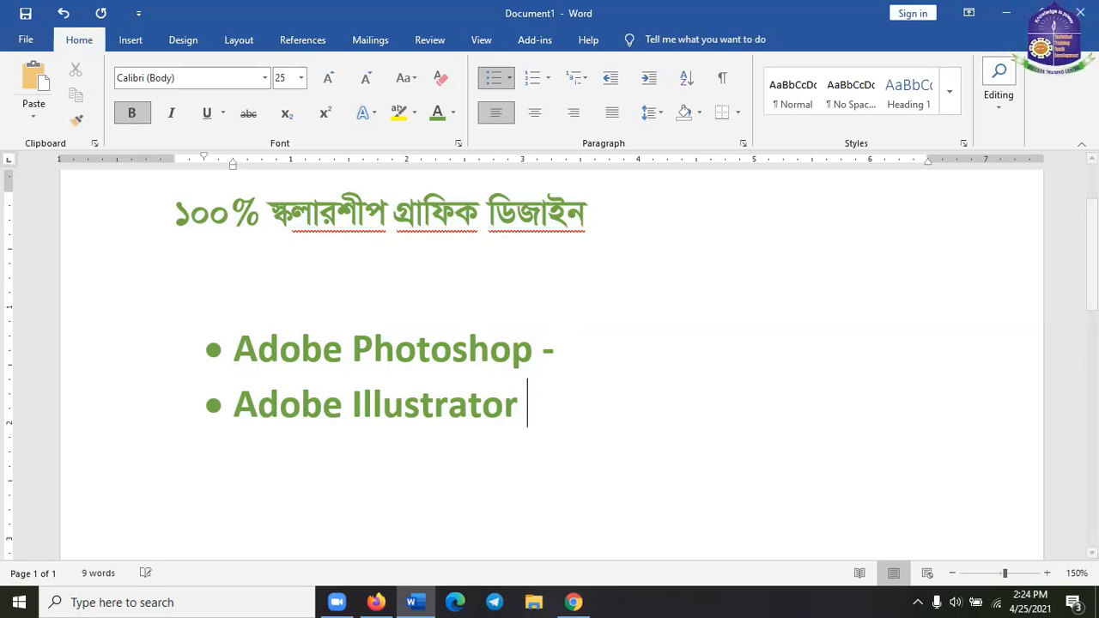
type("-")
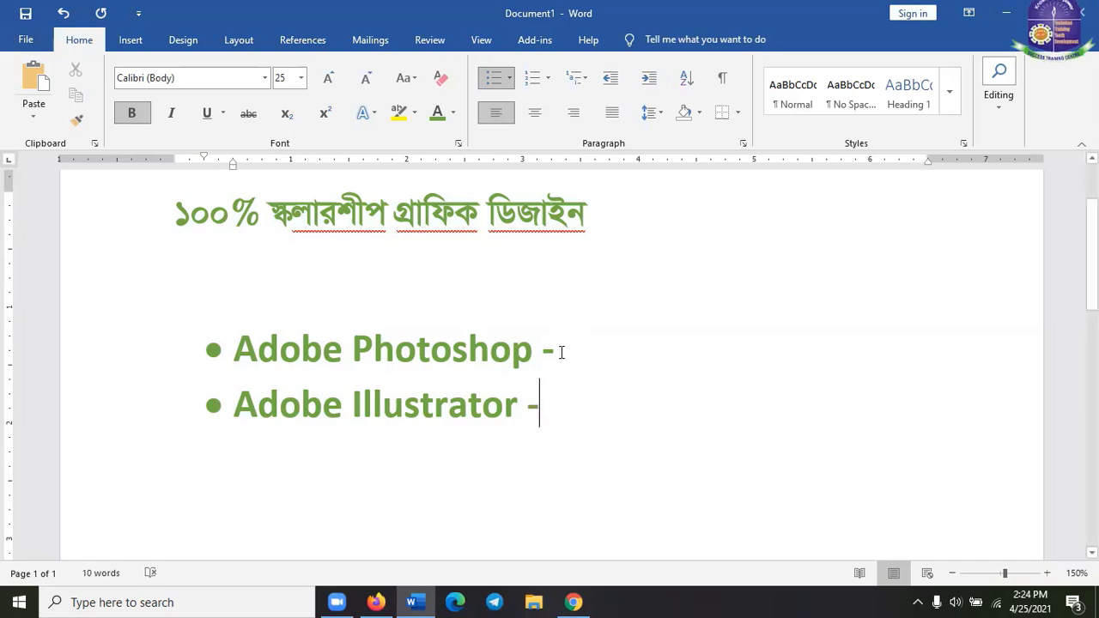
- Insert an unbulleted blank line below the Adobe Photoshop item and write "Photo Editing" after that item's hyphen
left_click(612, 371)
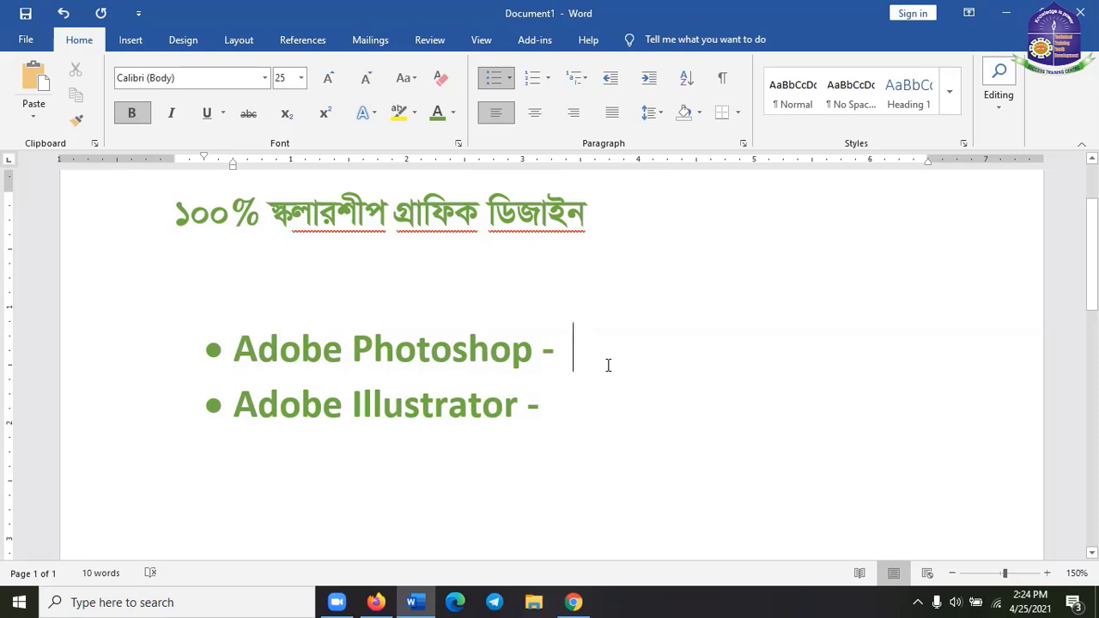
key("Return")
key("BackSpace")
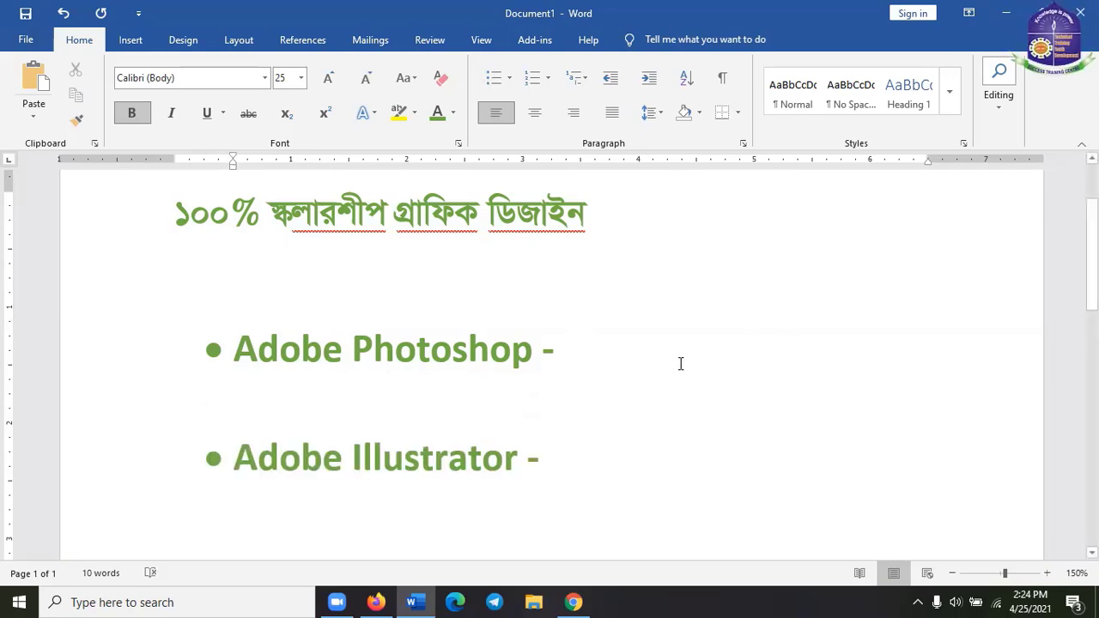
left_click(642, 354)
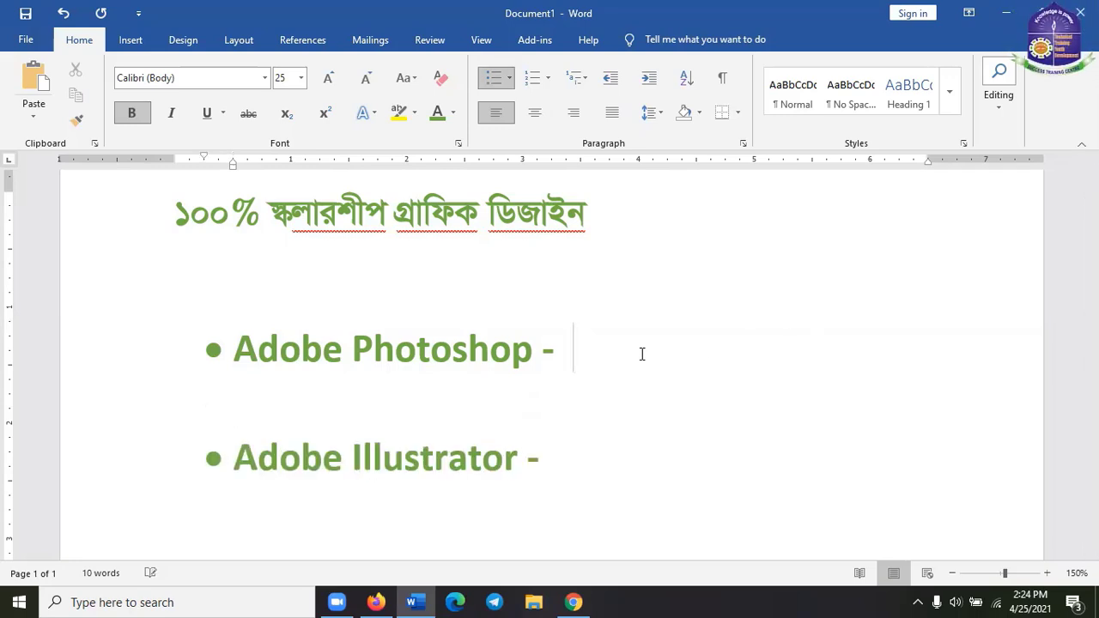
type("Photo ")
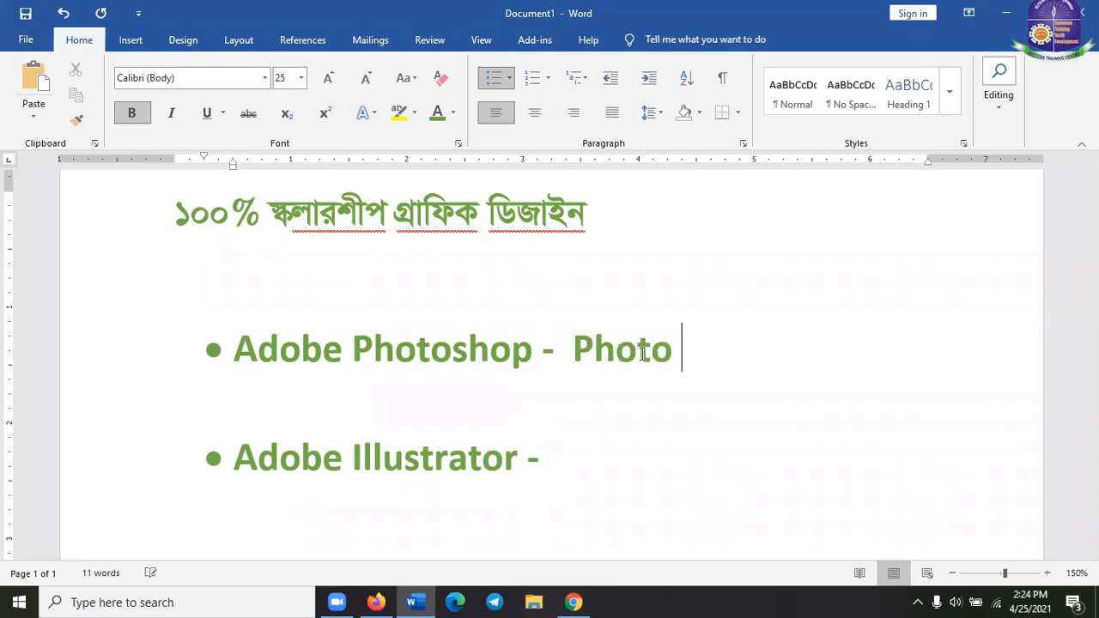
type("Editing")
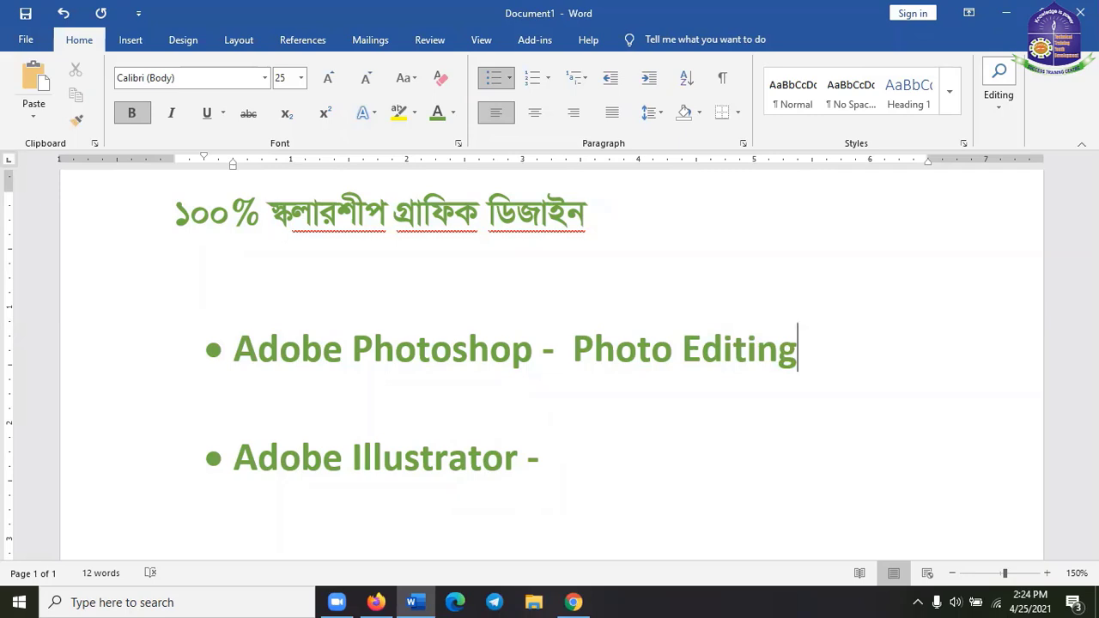
- Add an unbulleted line reading "Retouching" beneath "Photo Editing", aligned with its start
key("Return")
key("BackSpace")
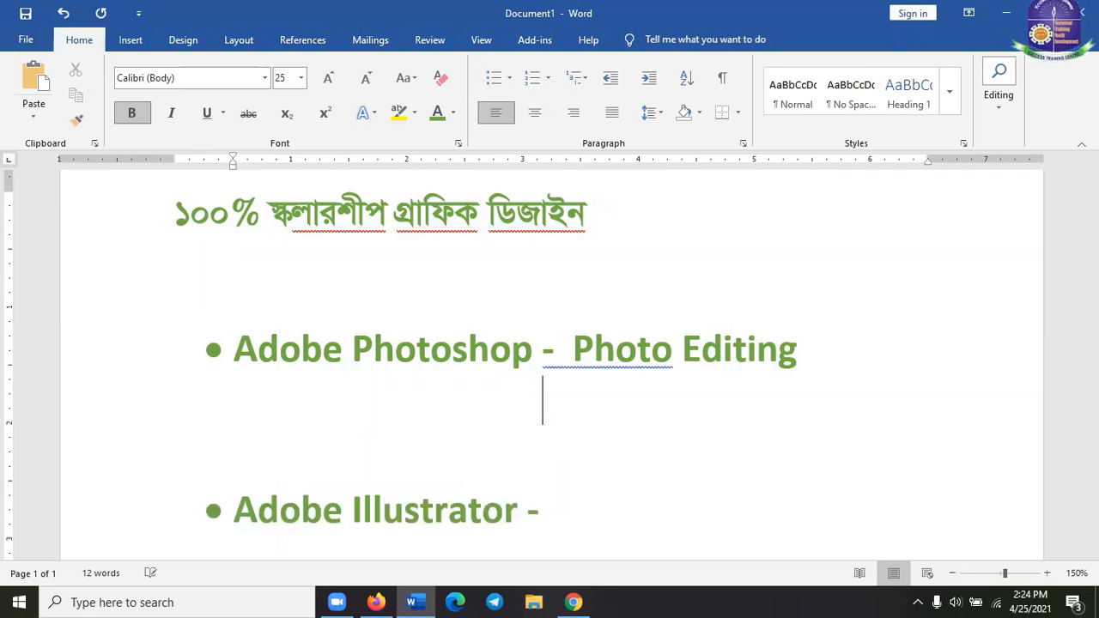
type("Ret")
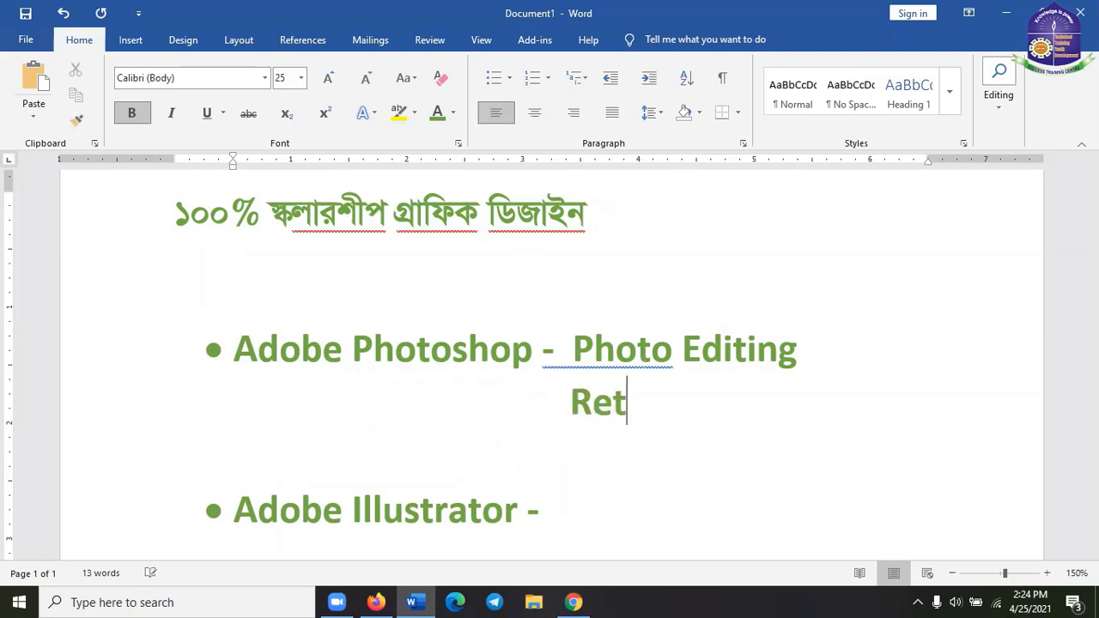
type("ouchi")
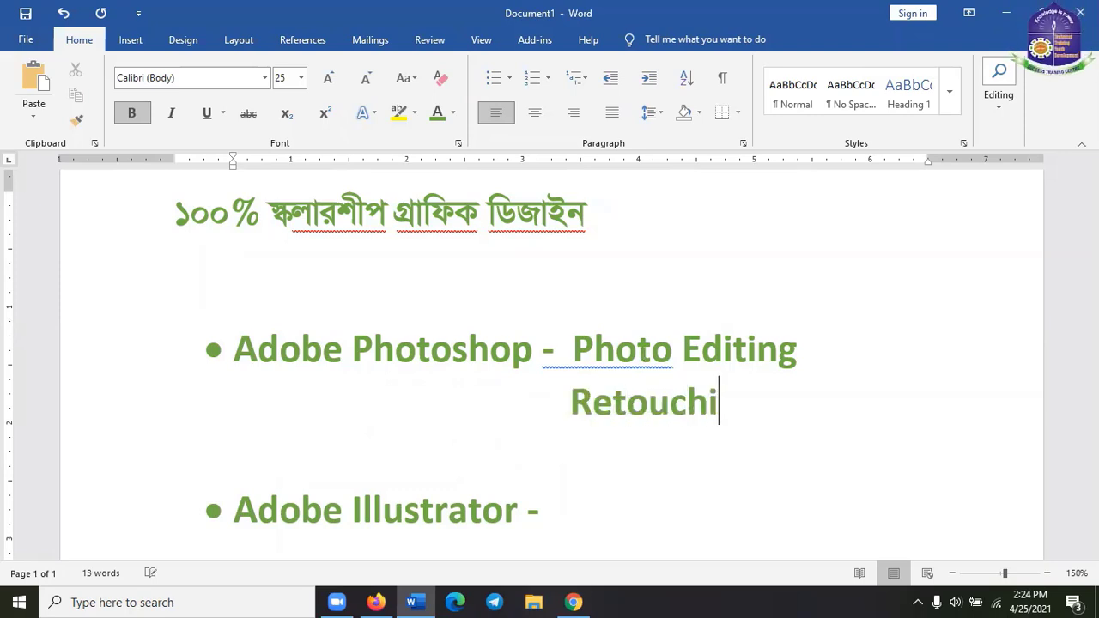
type("ng")
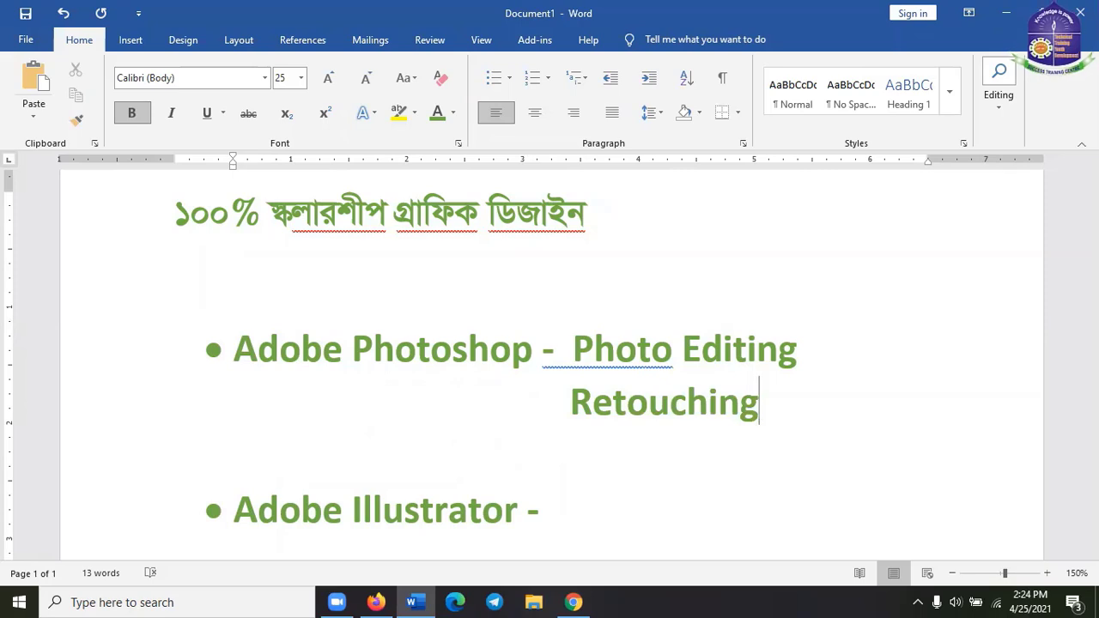
- Add the line "Clipping Path / Background Remove" beneath "Retouching", starting at the same indent
key("Return")
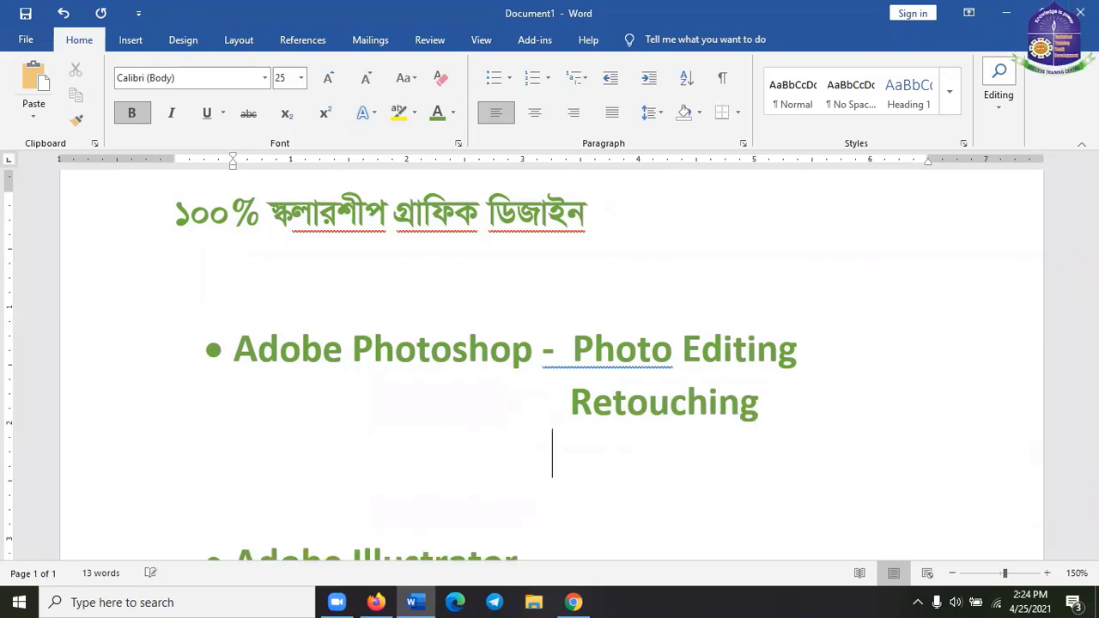
type("Cli")
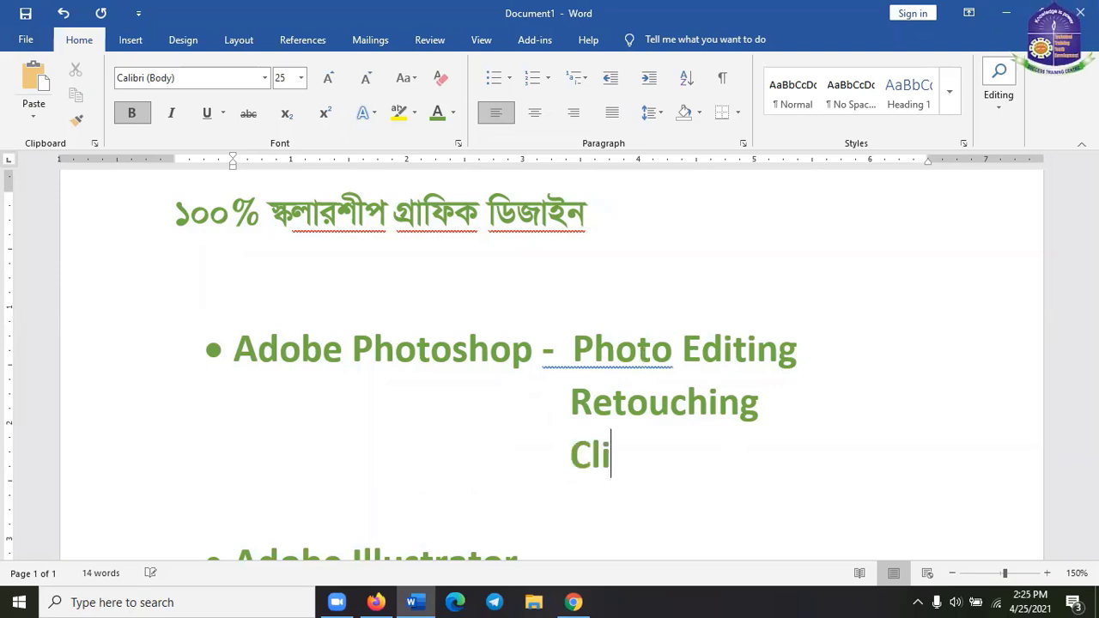
type("pping")
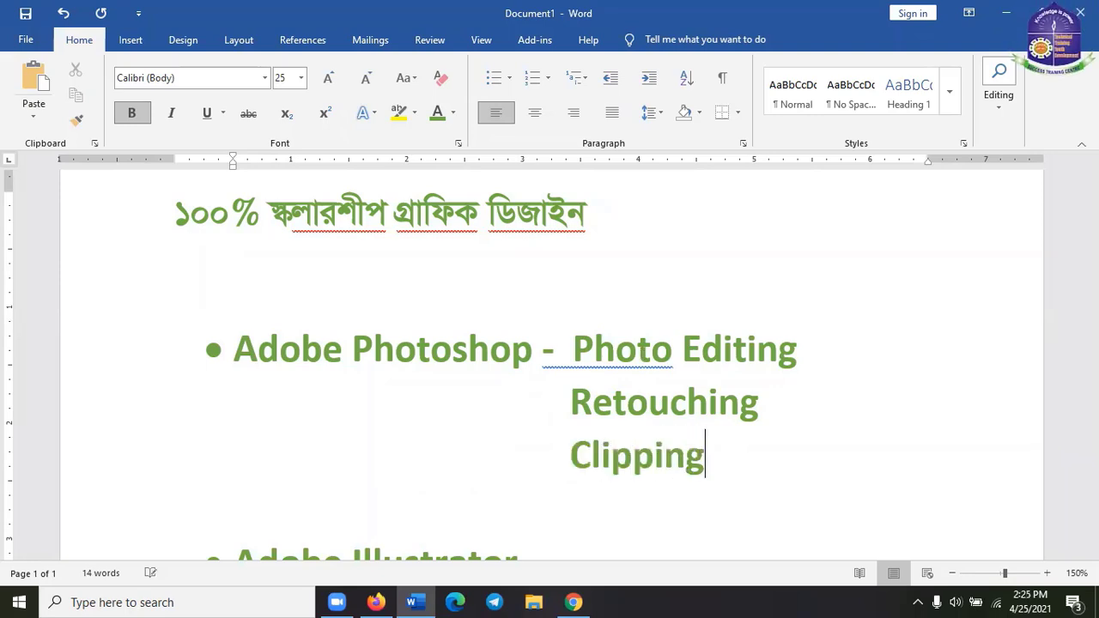
type(" Path")
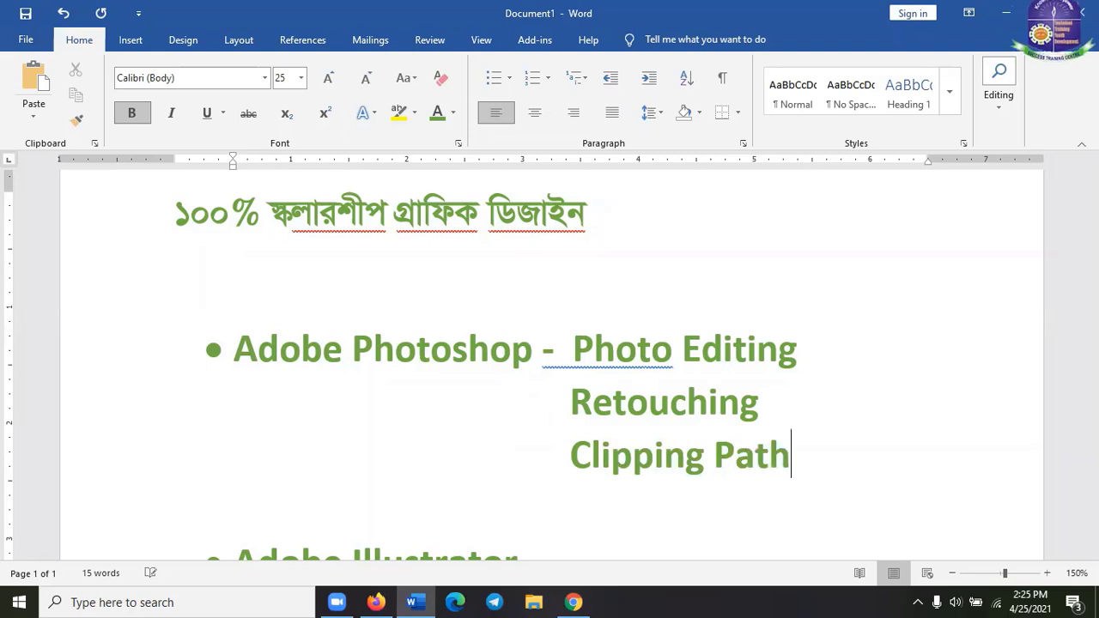
type(" / ")
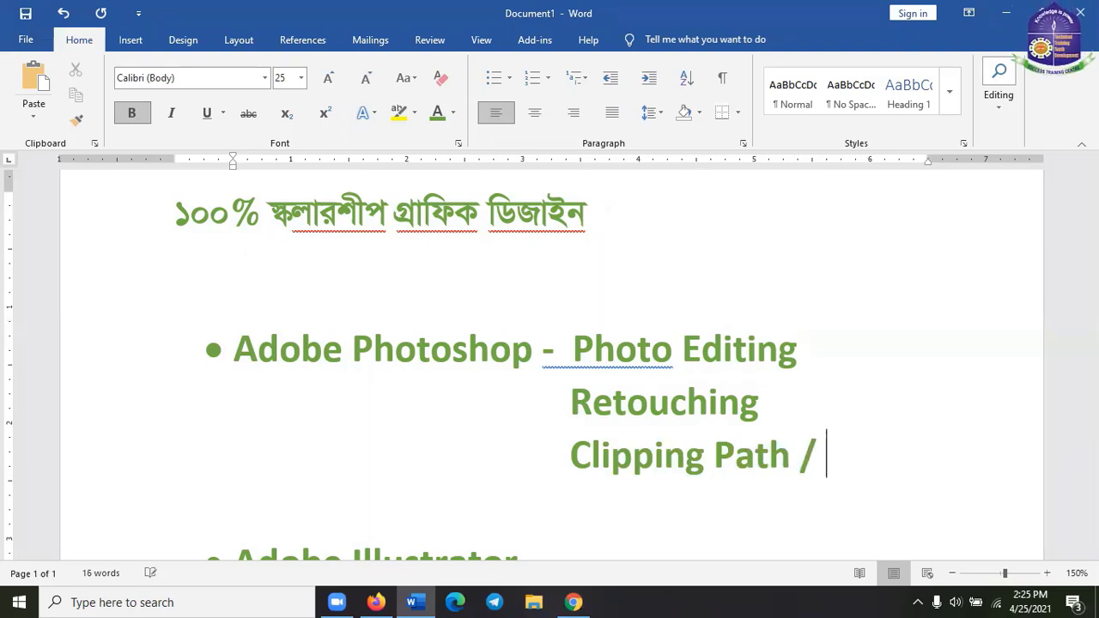
type("Backg")
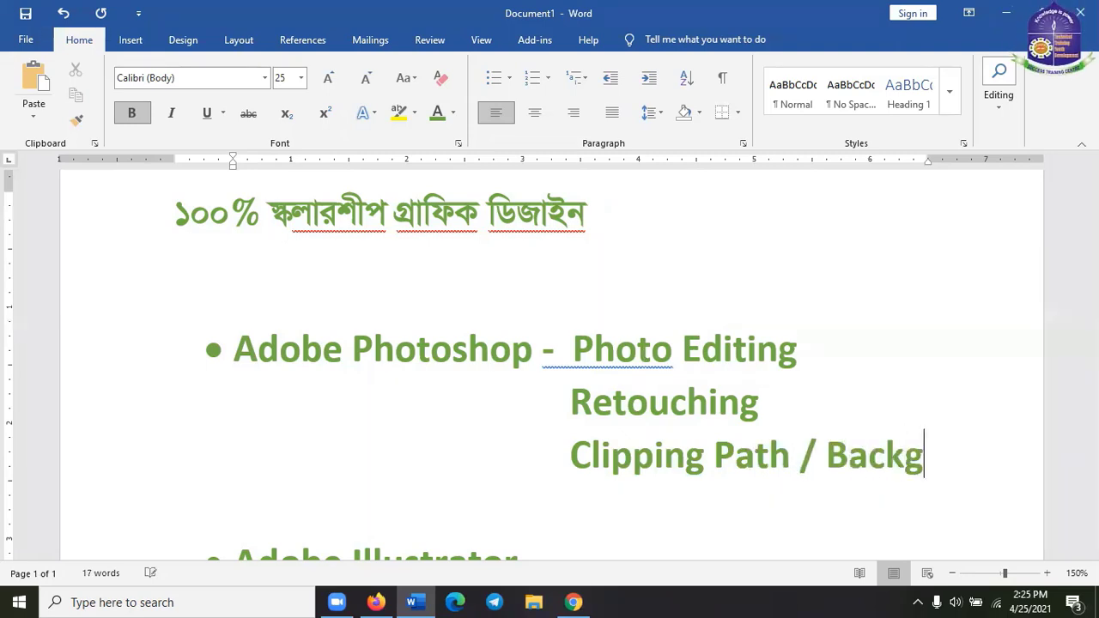
type("round")
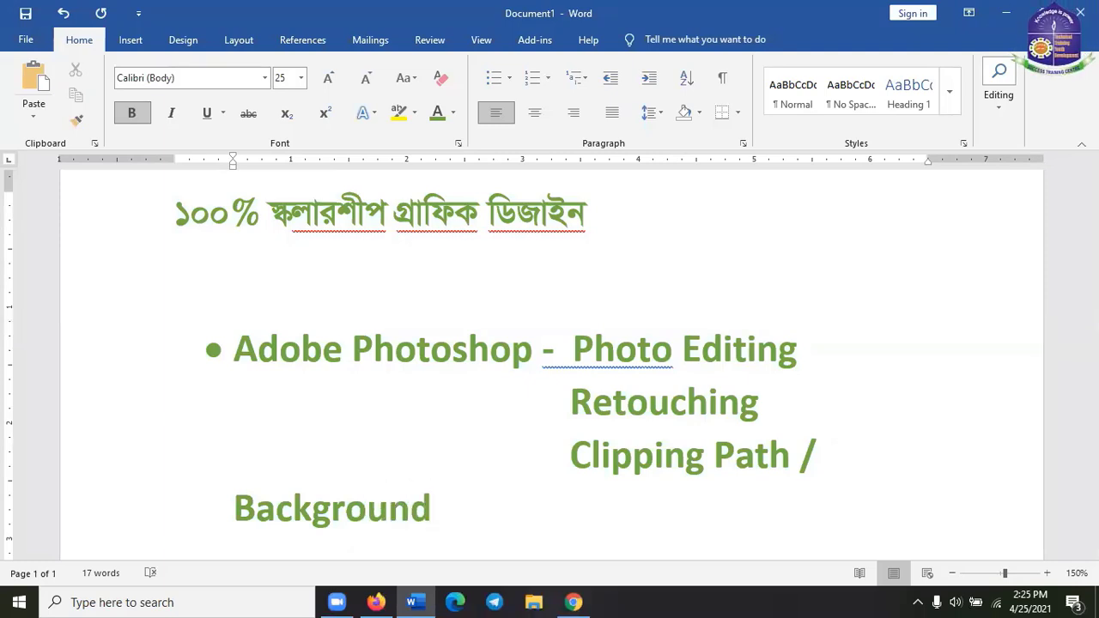
type(" Remove")
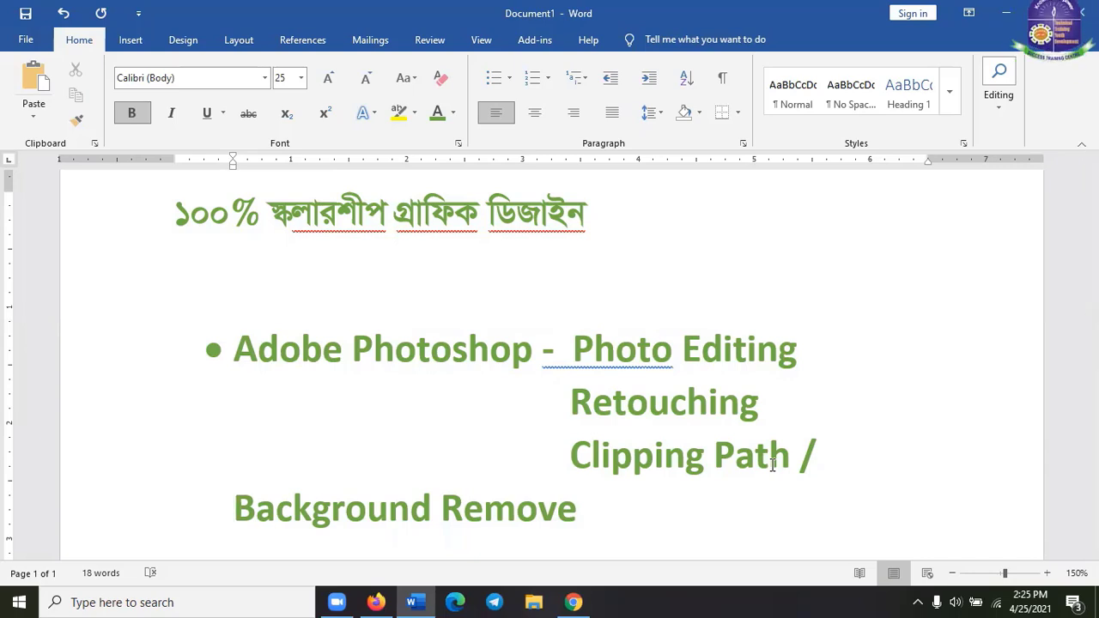
- Remove the space after the slash and shorten the spacing before "Clipping Path" so "Background" fits on the same line
key("BackSpace")
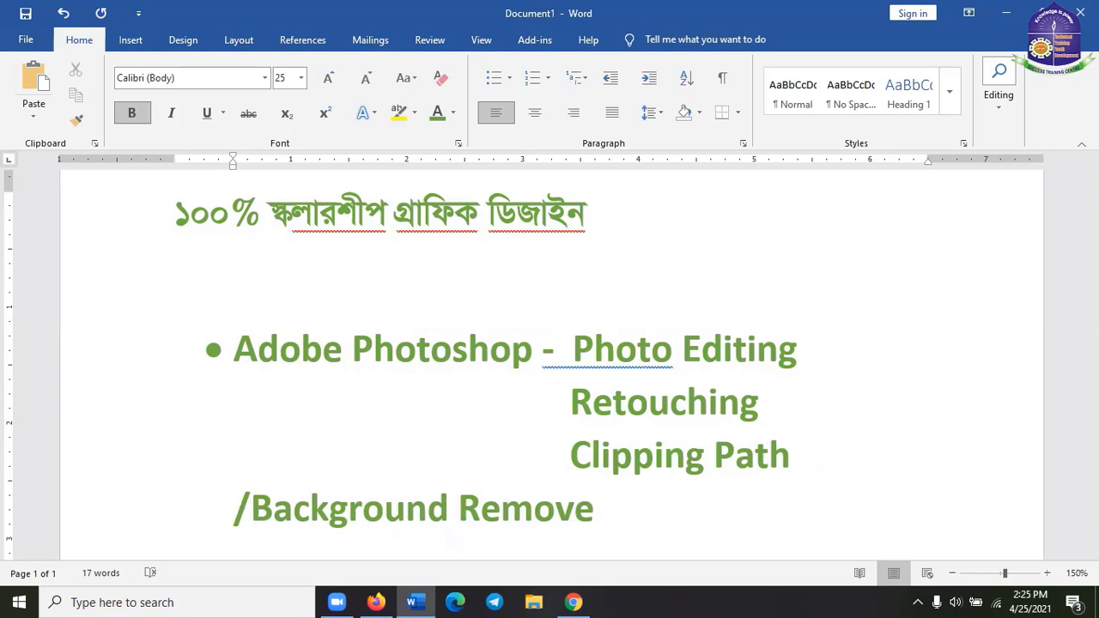
left_click(564, 453)
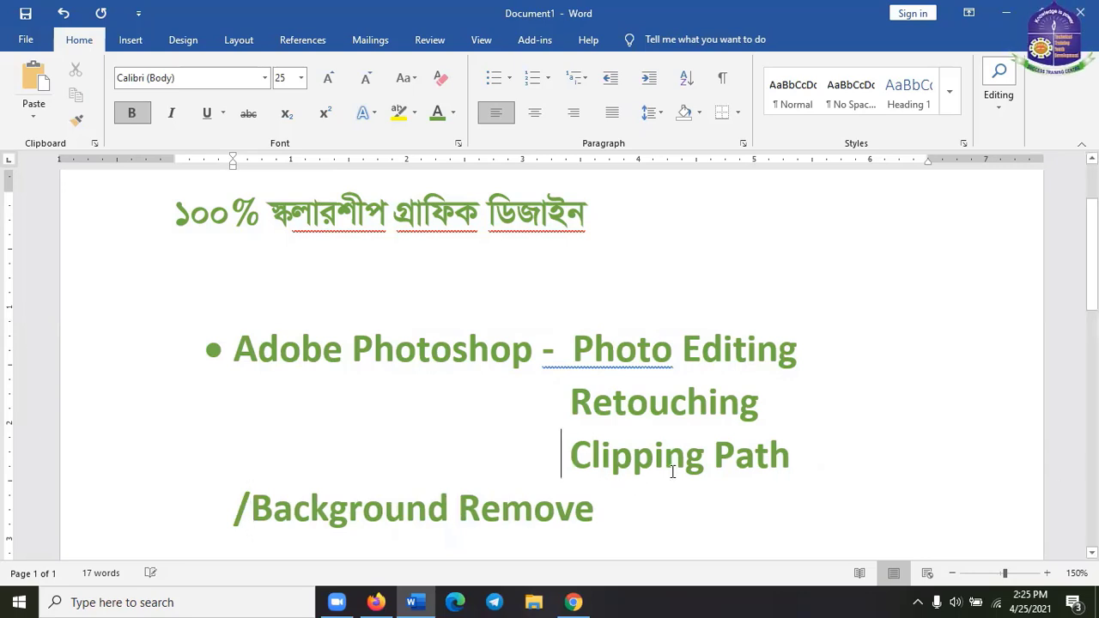
key("BackSpace")
key("BackSpace")
key("BackSpace")
key("BackSpace")
key("BackSpace")
key("BackSpace")
key("BackSpace")
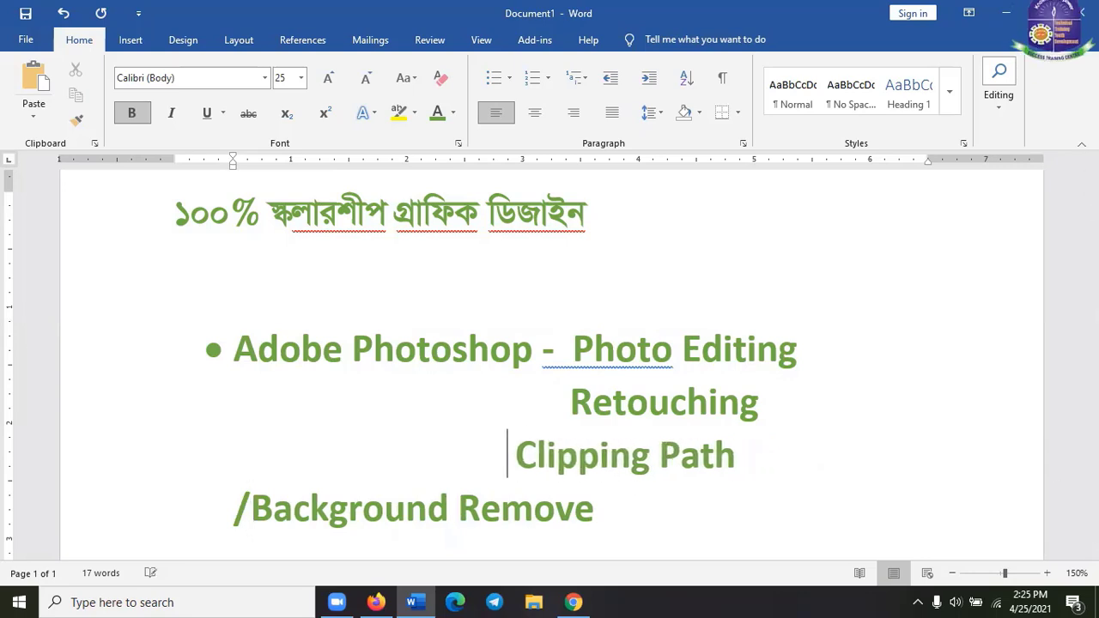
key("BackSpace")
key("BackSpace")
key("BackSpace")
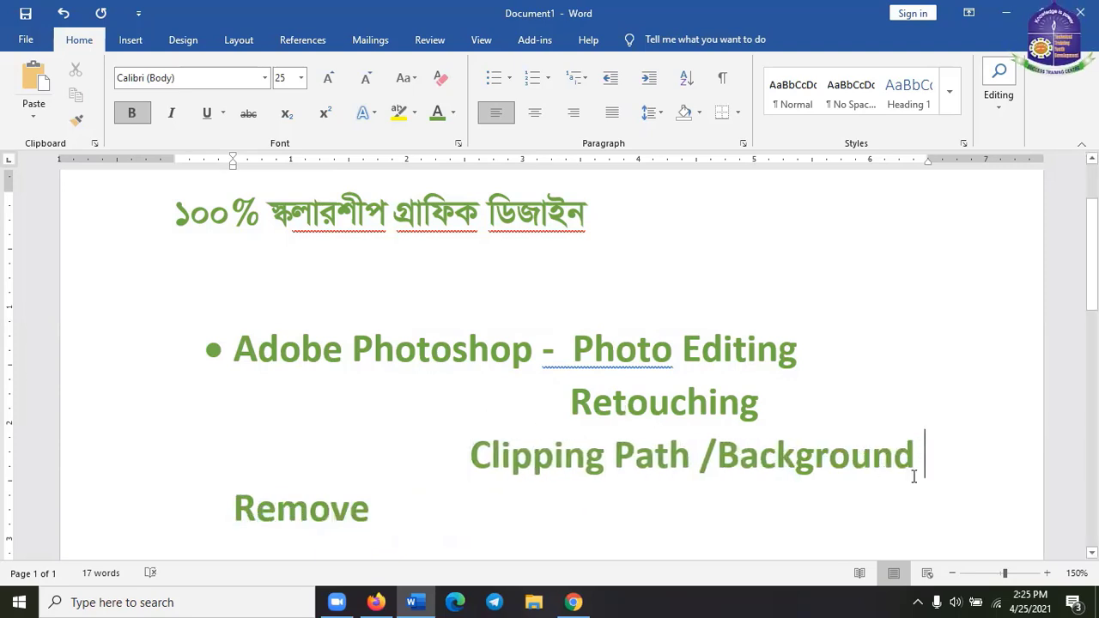
- Insert a space between the slash and "Background" in the Clipping Path line
scroll(914, 476, "down", 1)
left_click(719, 419)
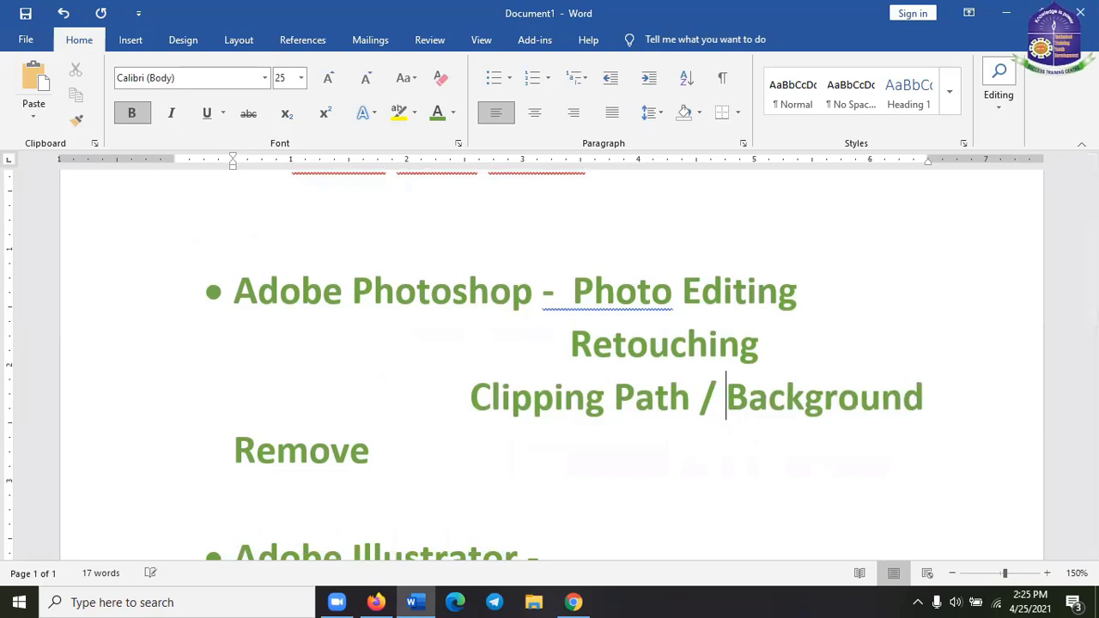
left_click(420, 462)
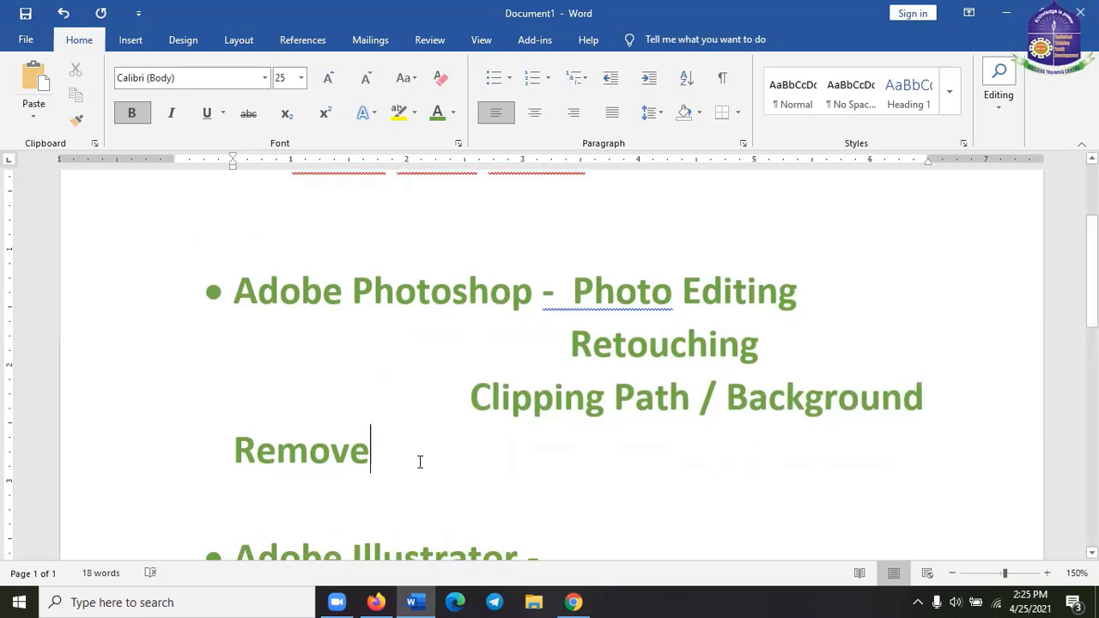
- Shorten the spacing before "Clipping Path / Background" so the line starts well before "Retouching", closer to the margin
left_click(461, 402)
key("BackSpace")
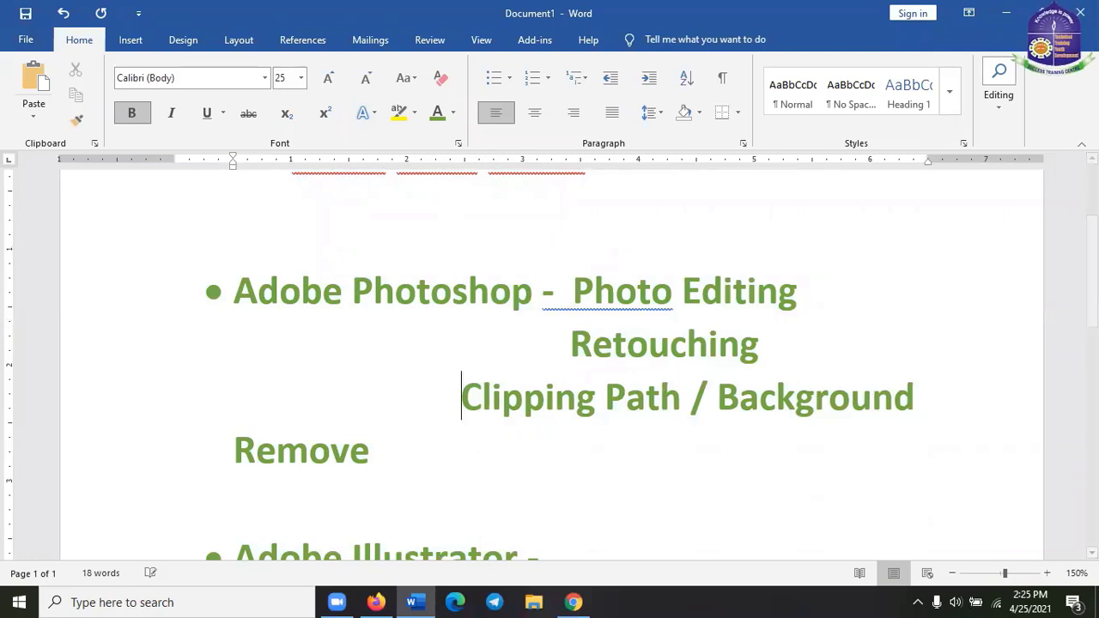
key("BackSpace")
key("BackSpace")
key("BackSpace")
key("BackSpace")
key("BackSpace")
key("BackSpace")
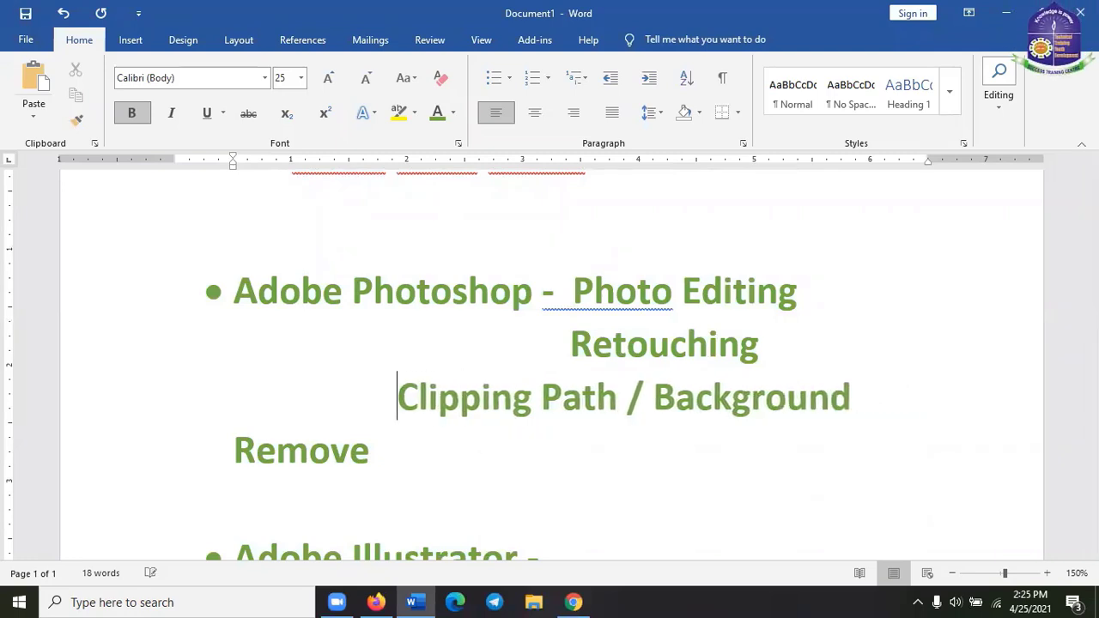
key("BackSpace")
key("BackSpace")
key("BackSpace")
key("Down")
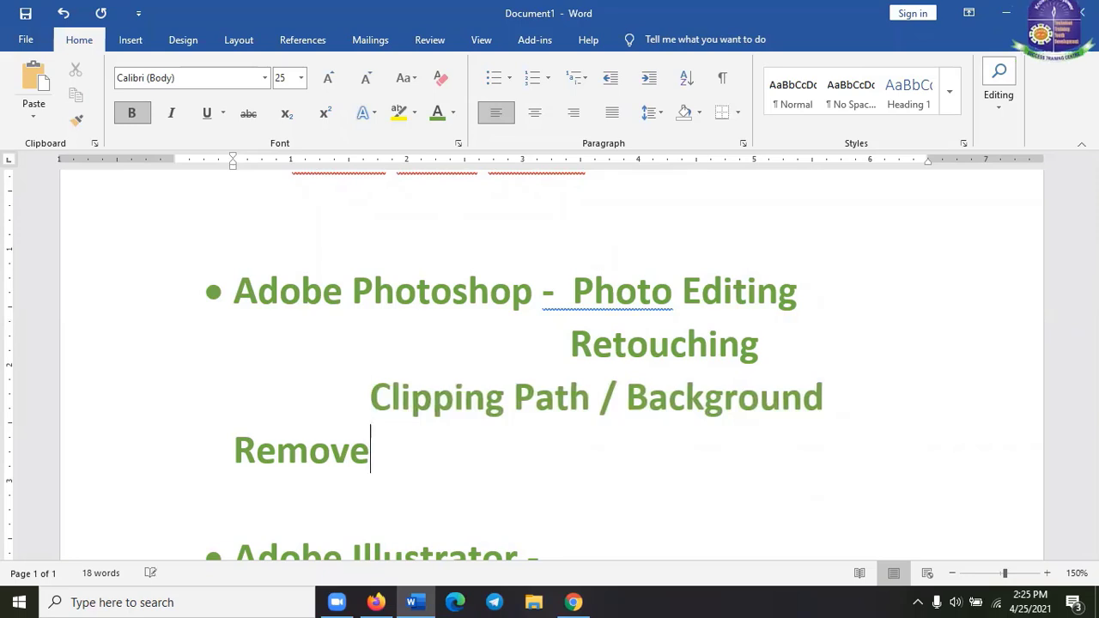
key("Left")
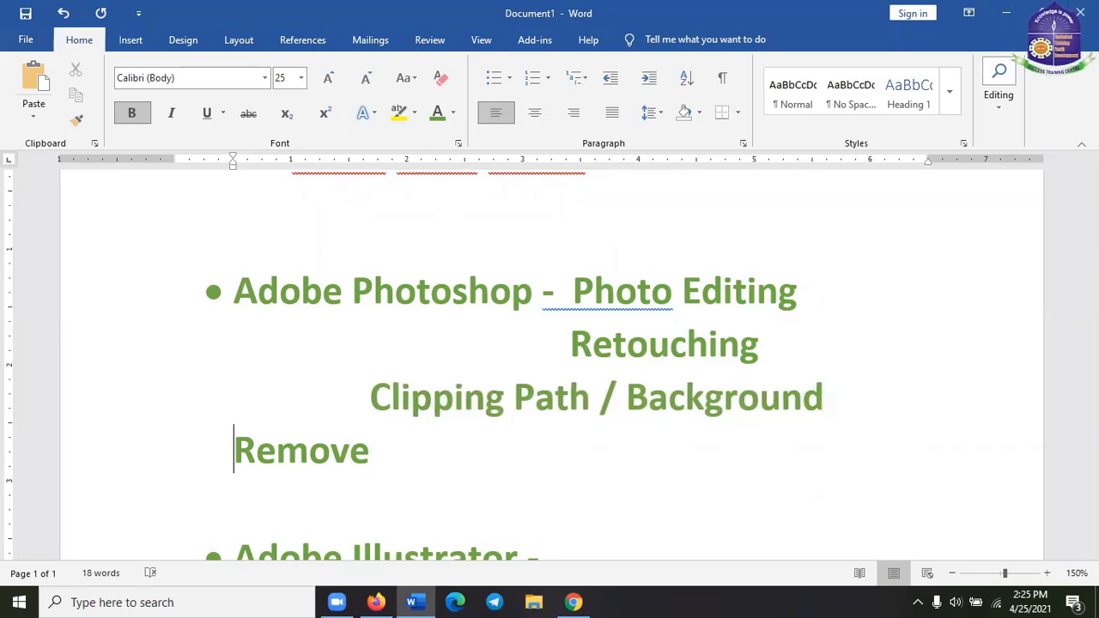
key("BackSpace")
left_click(498, 485)
- Write "Banner" after the hyphen of the Adobe Illustrator item
scroll(498, 484, "down", 4)
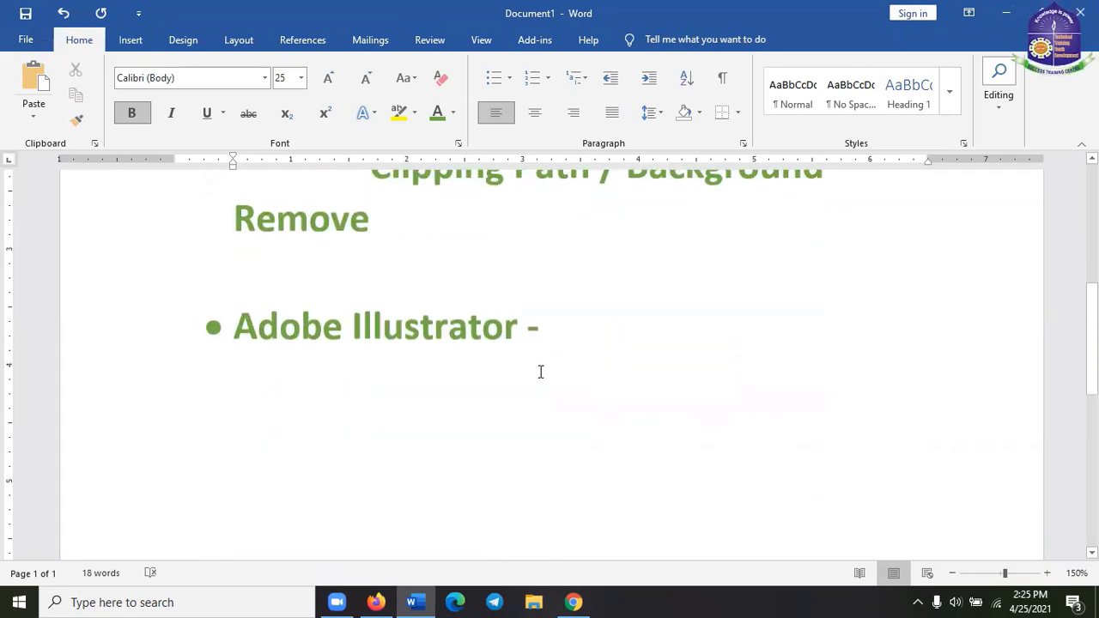
left_click(570, 338)
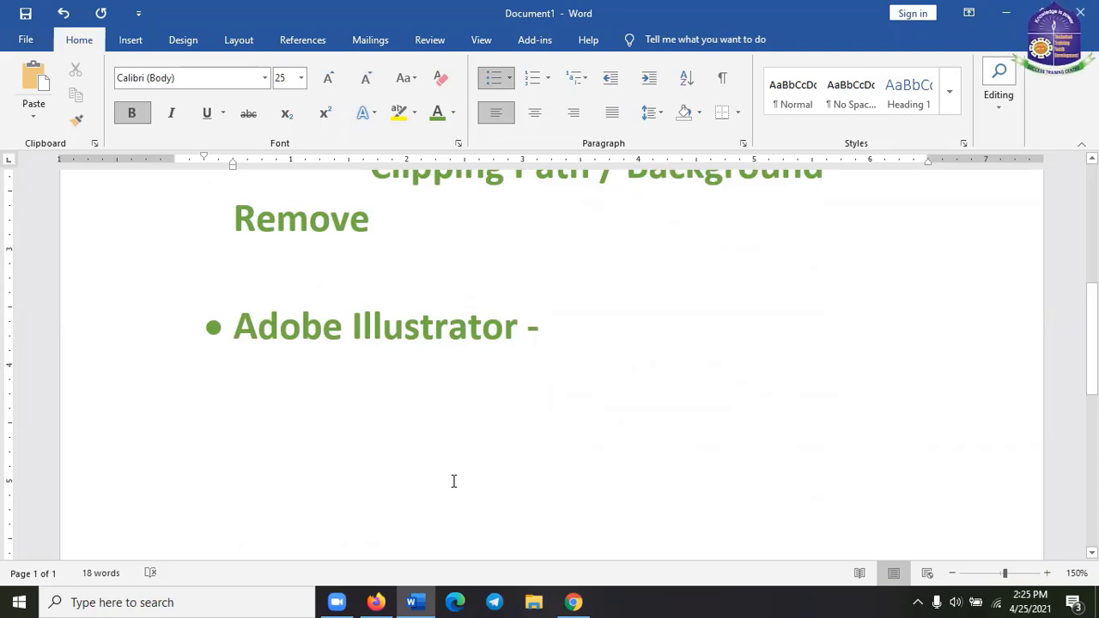
scroll(474, 491, "up", 1)
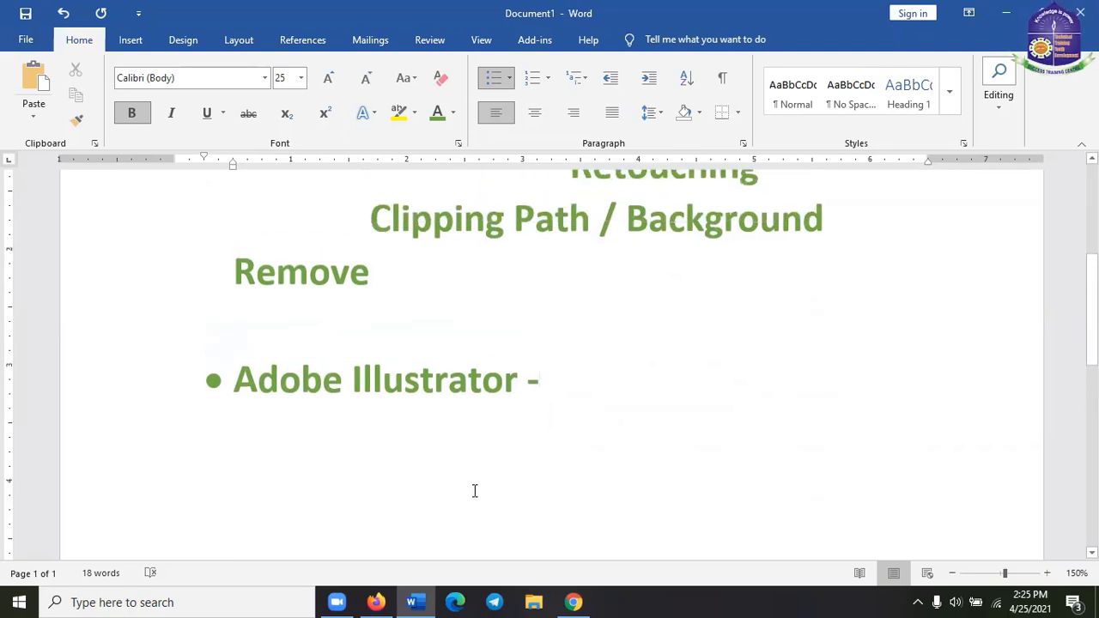
scroll(338, 413, "up", 1)
scroll(243, 497, "down", 2)
type("B")
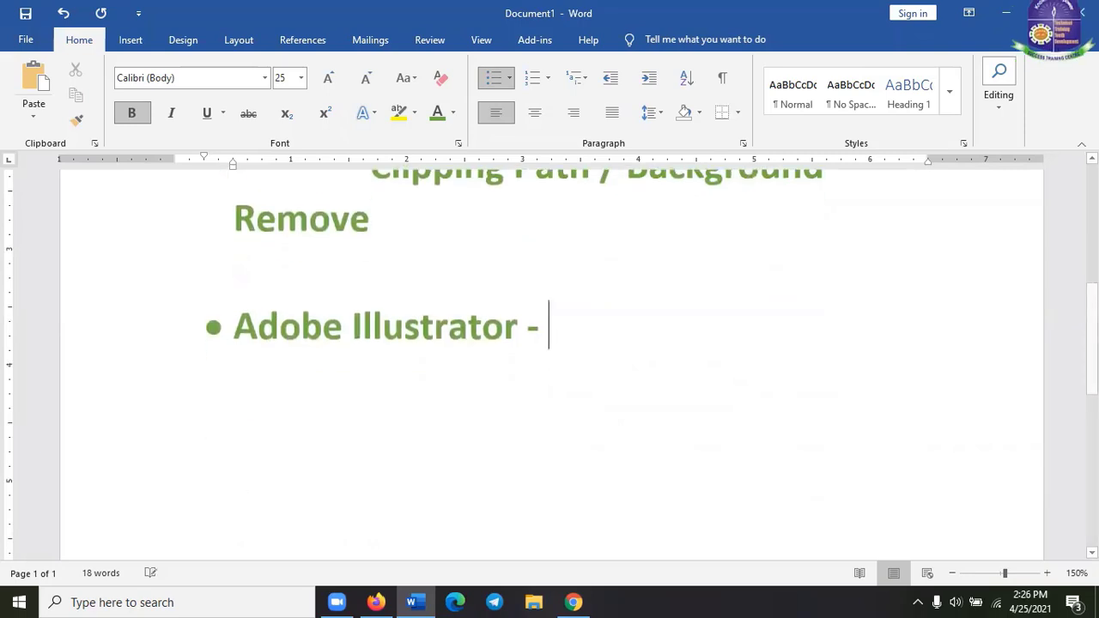
type("anne")
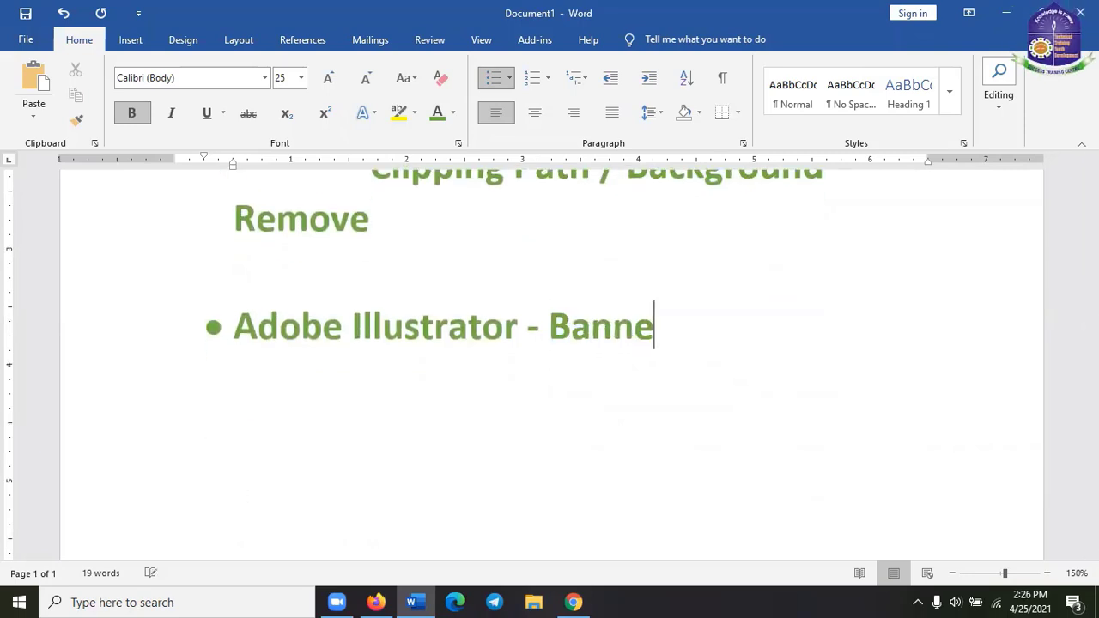
type("r")
- Add an unbulleted line reading "Poster" beneath "Banner", roughly aligned with its start
key("Return")
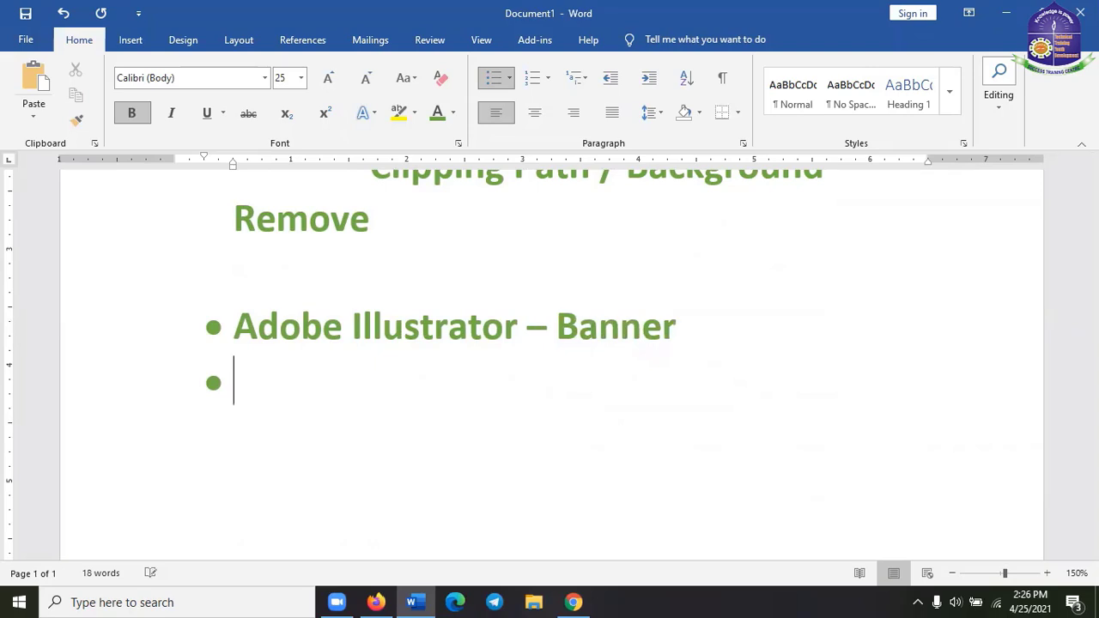
key("BackSpace")
key("Tab")
key("Tab")
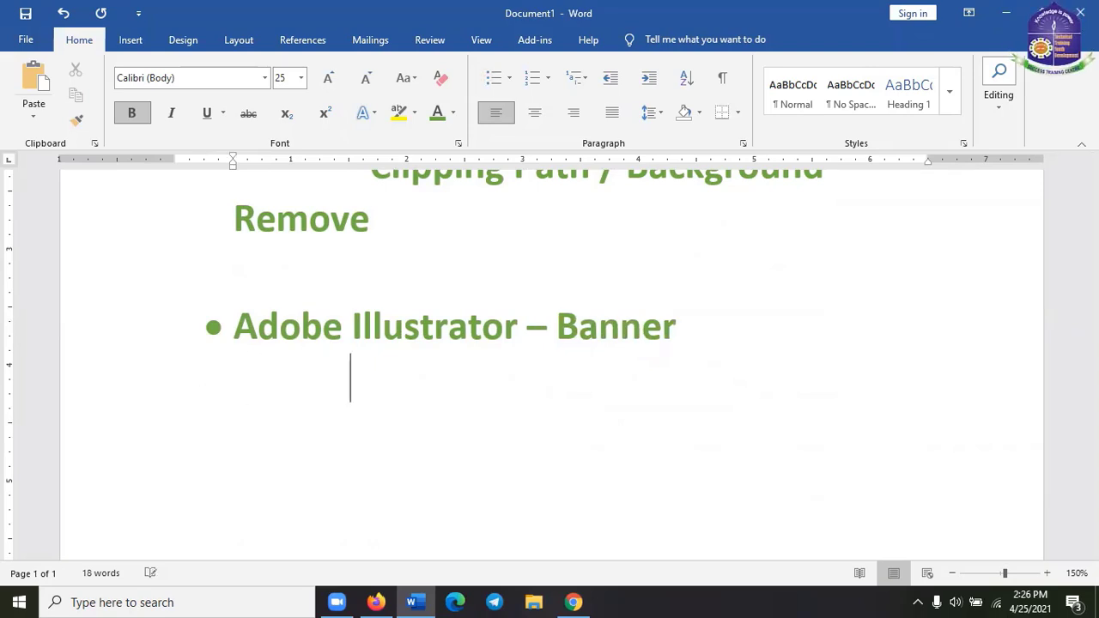
type("Poster")
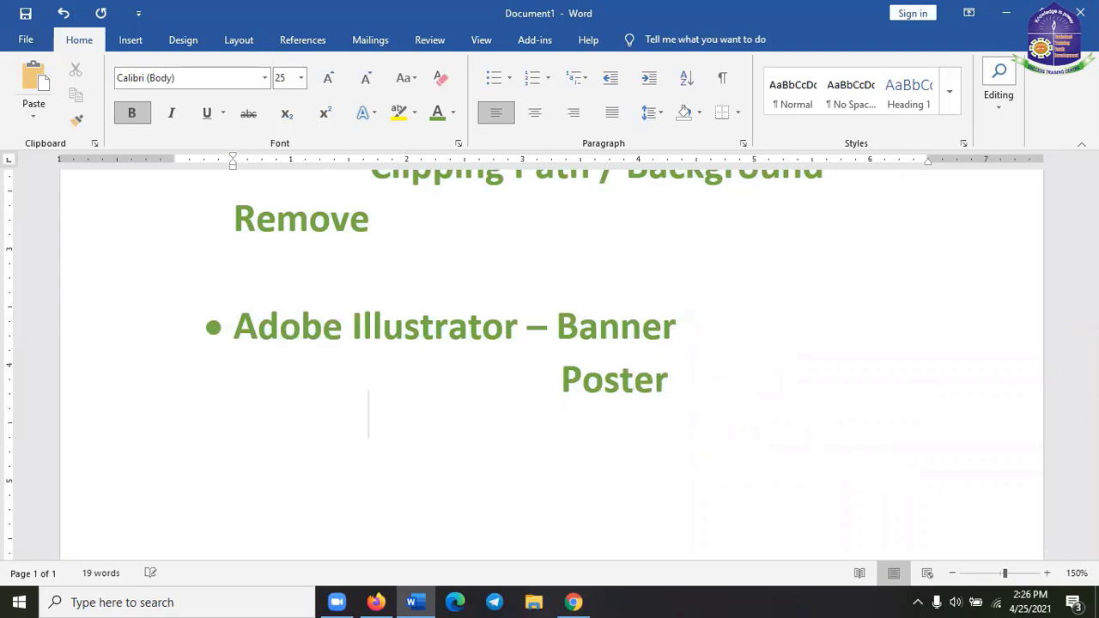
- Add an indented line reading "Tshirt" beneath "Poster"
key("Tab")
key("Tab")
key("Tab")
type("Tsh")
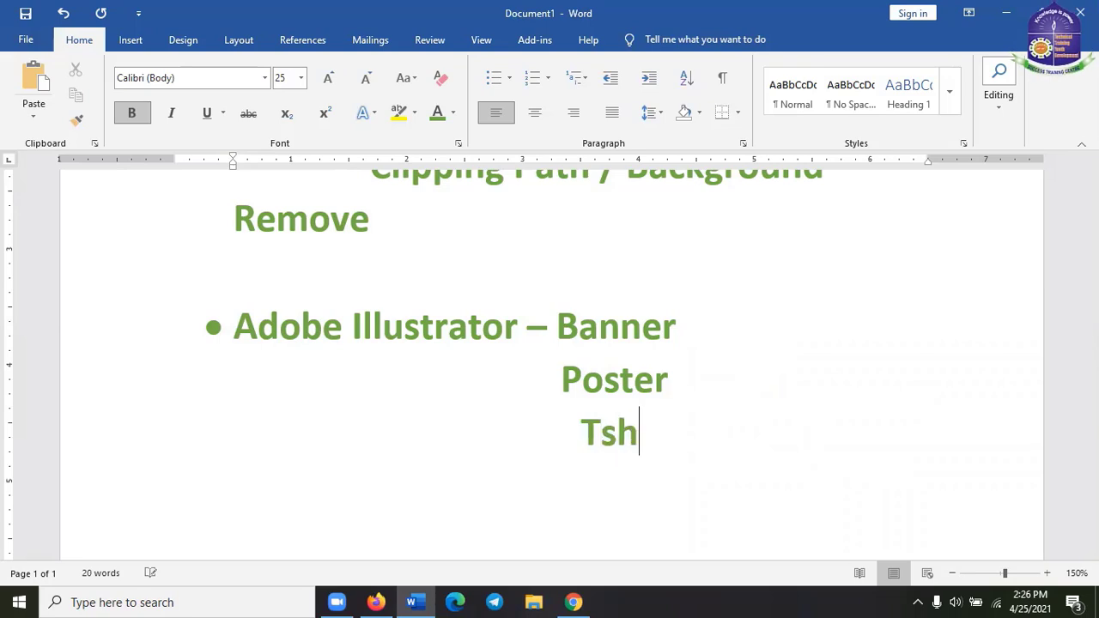
- Hyphenate the word as "T-shirt" and adjust its leading spacing so it lines up with "Poster"
key("Left")
key("Left")
key("Left")
key("Left")
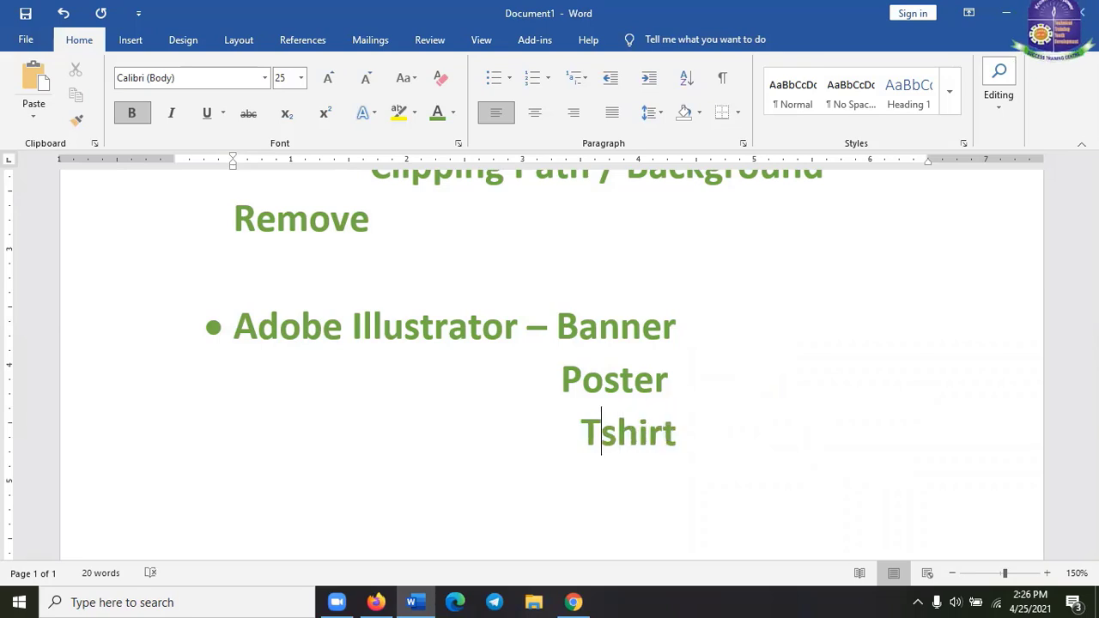
type("=")
key("BackSpace")
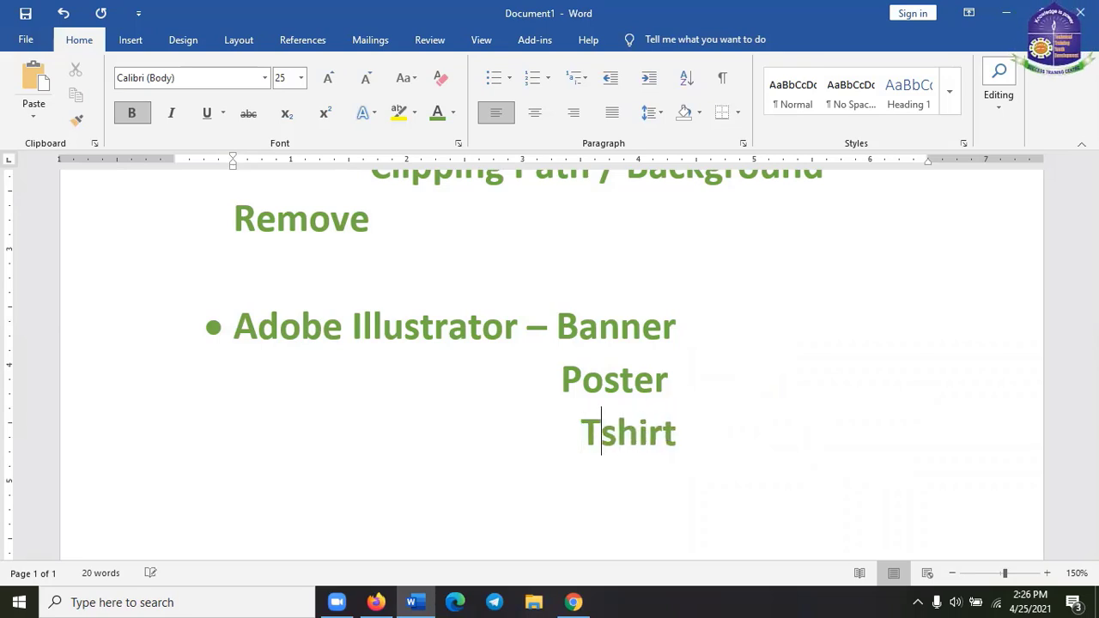
type("-")
key("Left")
key("BackSpace")
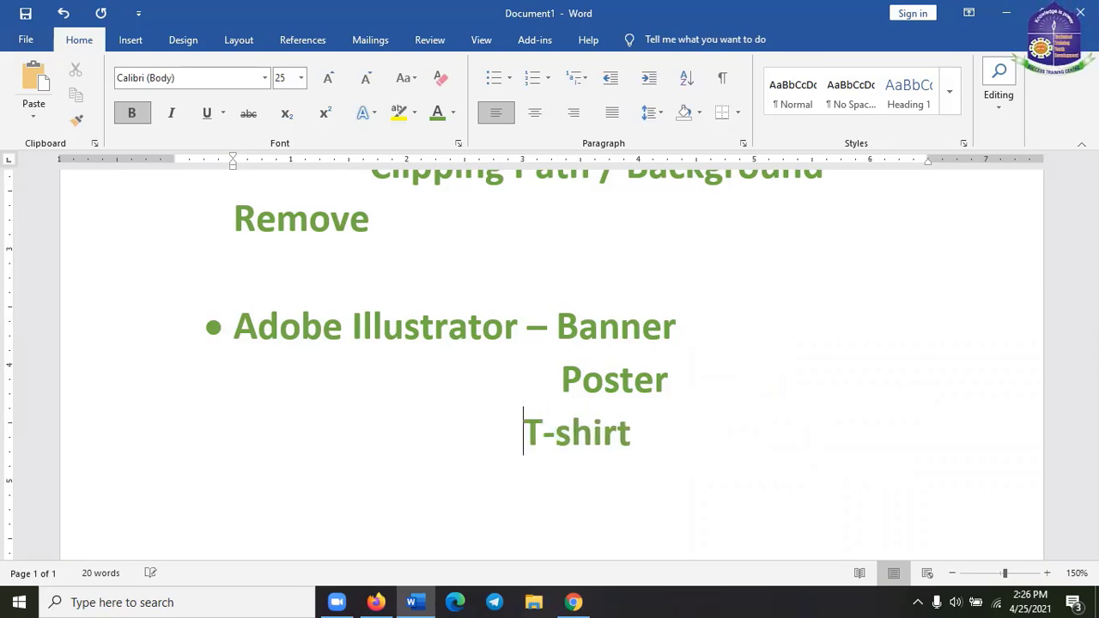
key("Right")
key("Right")
key("Right")
key("Right")
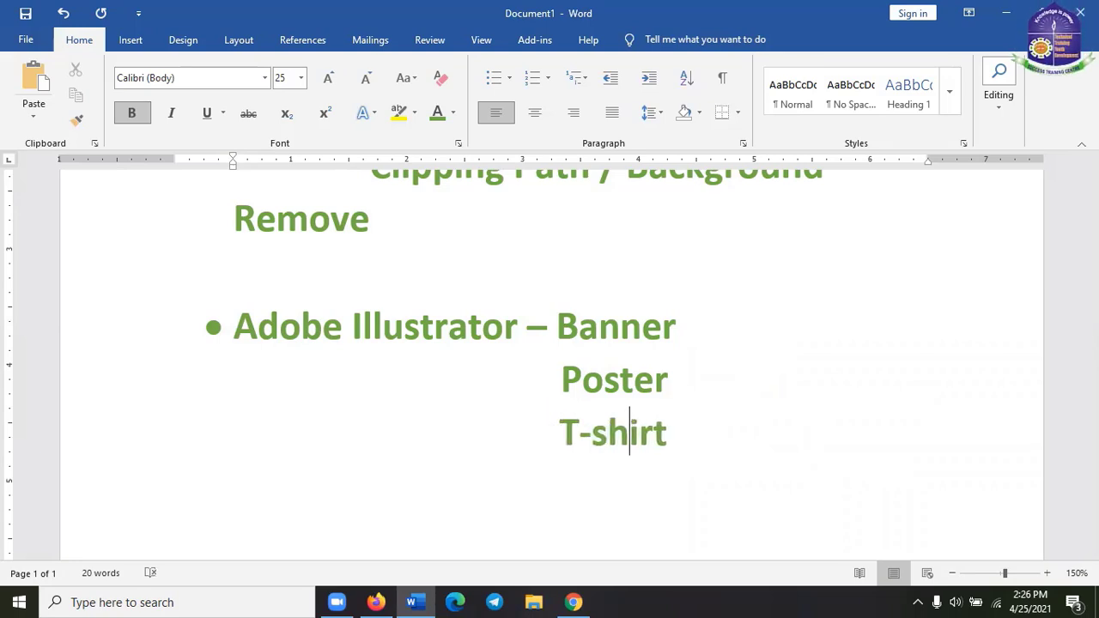
- Add an indented line reading "Book Cover" beneath "T-shirt"
key("Tab")
key("Tab")
key("Tab")
key("Tab")
type("Booke")
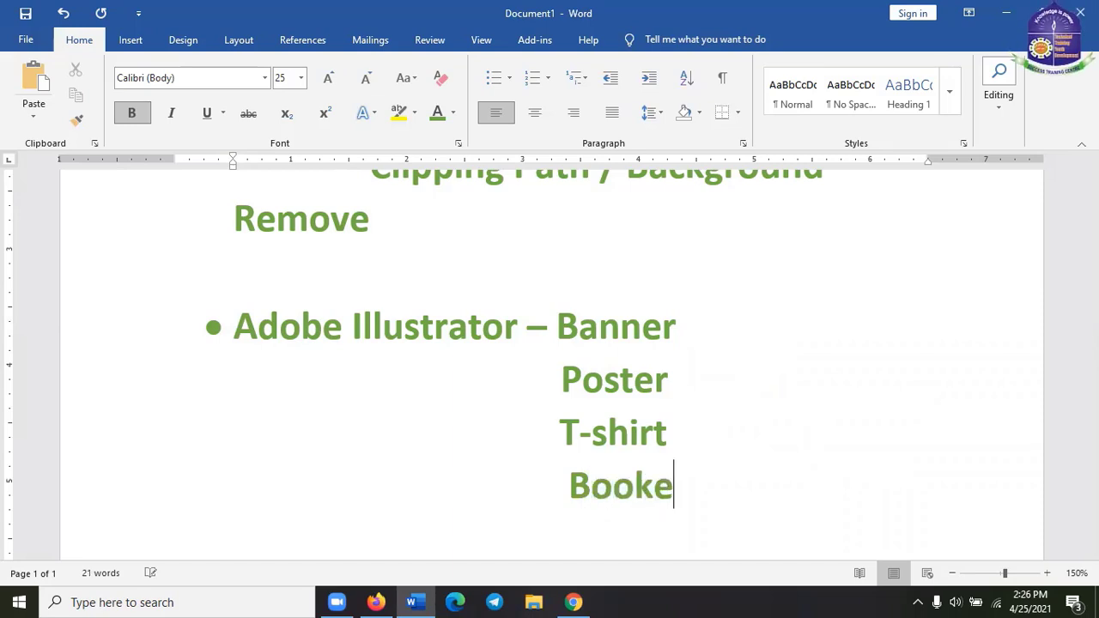
key("BackSpace")
key("BackSpace")
type("Cover")
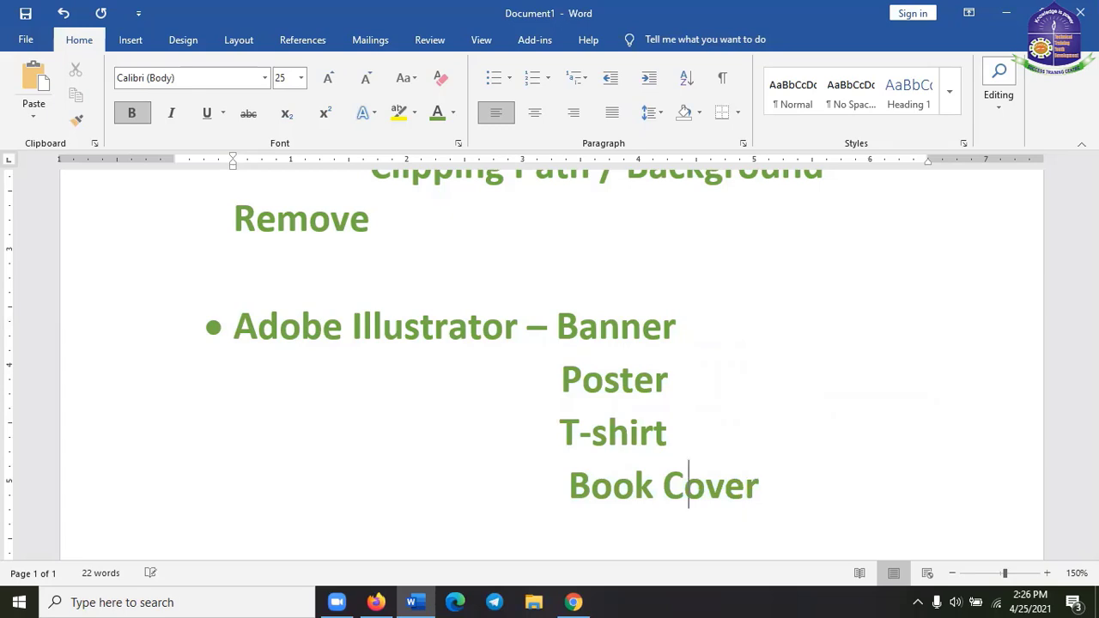
- Remove the extra space before "Book Cover" so it aligns with "T-shirt"
key("Left")
key("Left")
key("Left")
key("Left")
key("Left")
key("Left")
key("Left")
key("Left")
key("Right")
key("Right")
key("BackSpace")
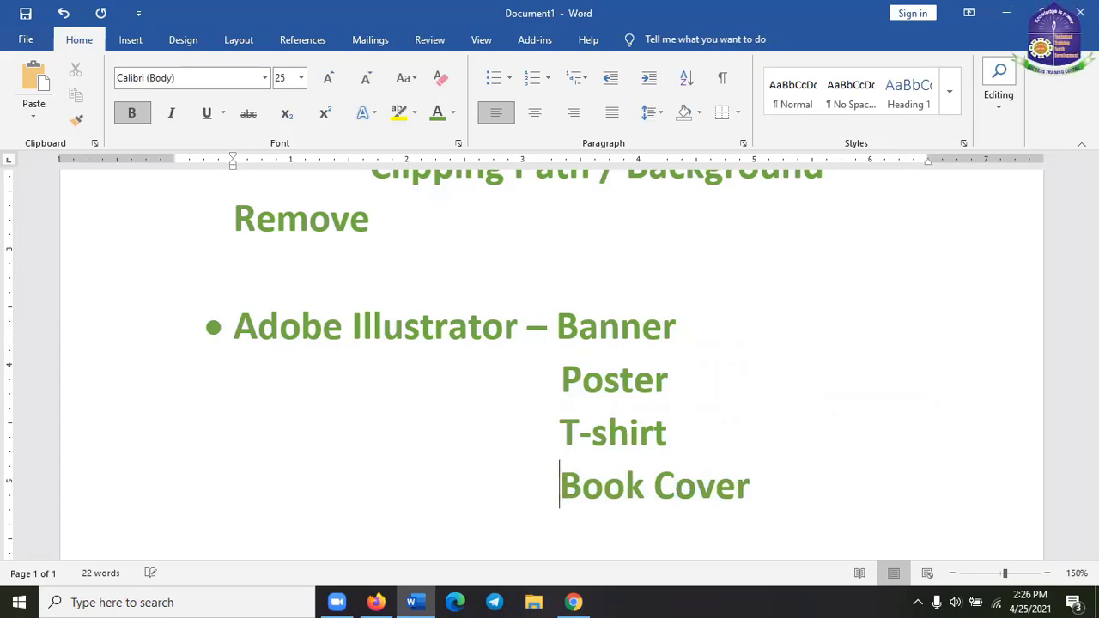
- Add the line "Business Card" beneath "Book Cover", aligned with its start and with both words capitalized
scroll(609, 530, "down", 4)
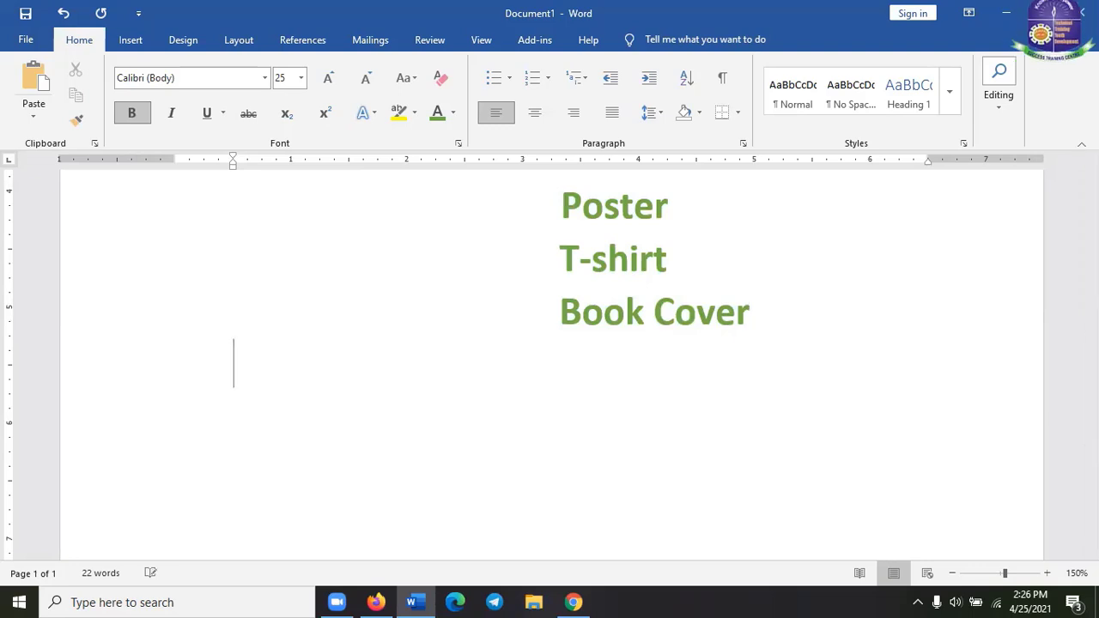
key("Tab")
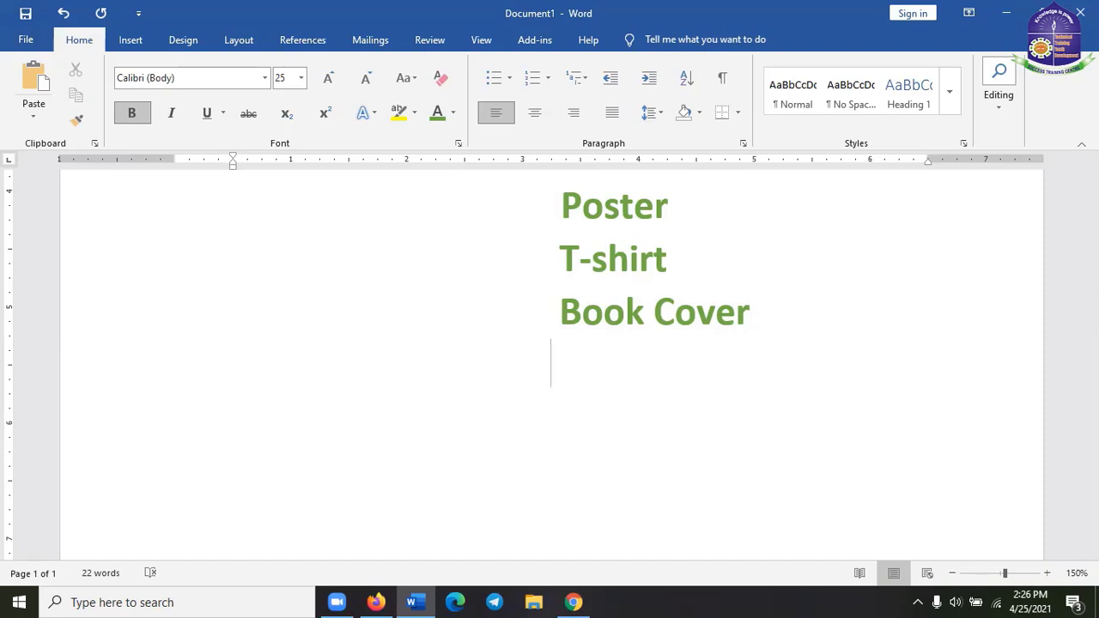
type("Busine")
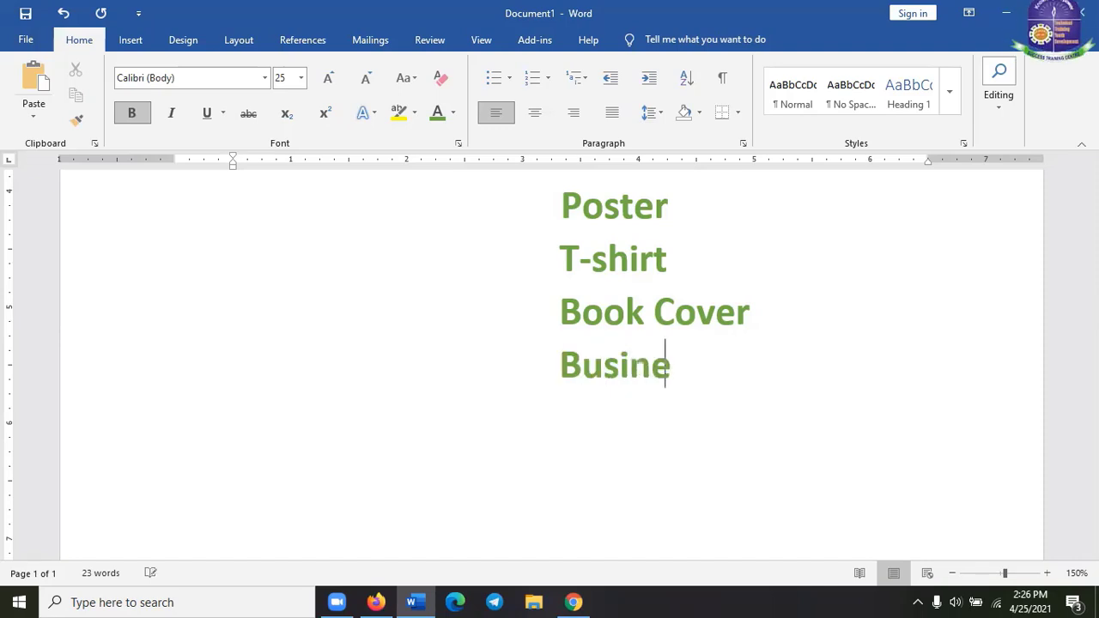
type("ss c")
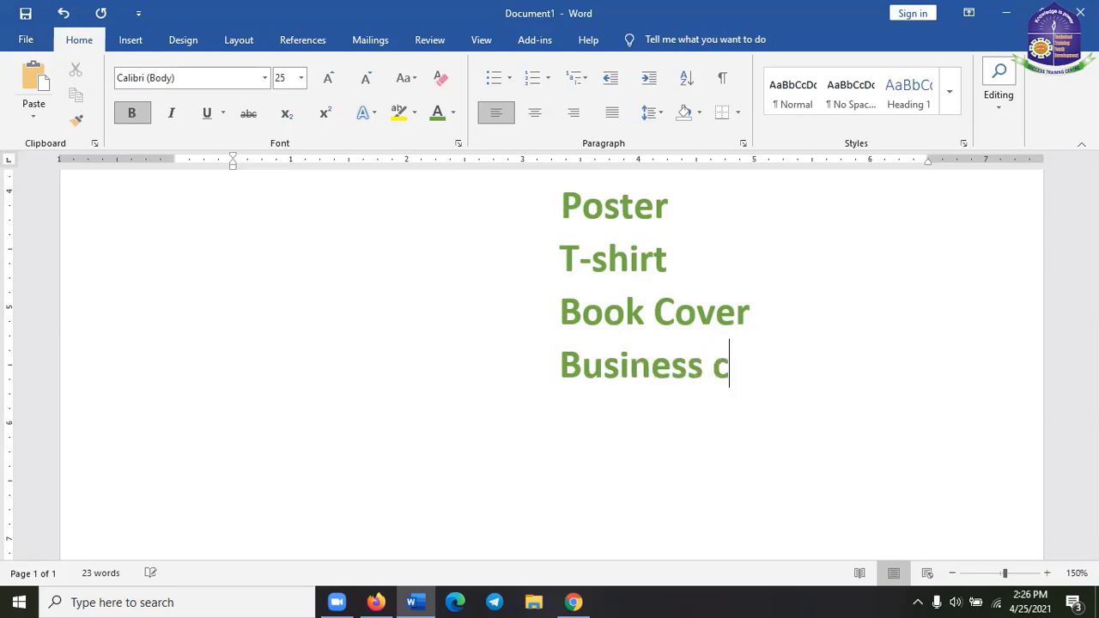
type("ard")
left_click(764, 365)
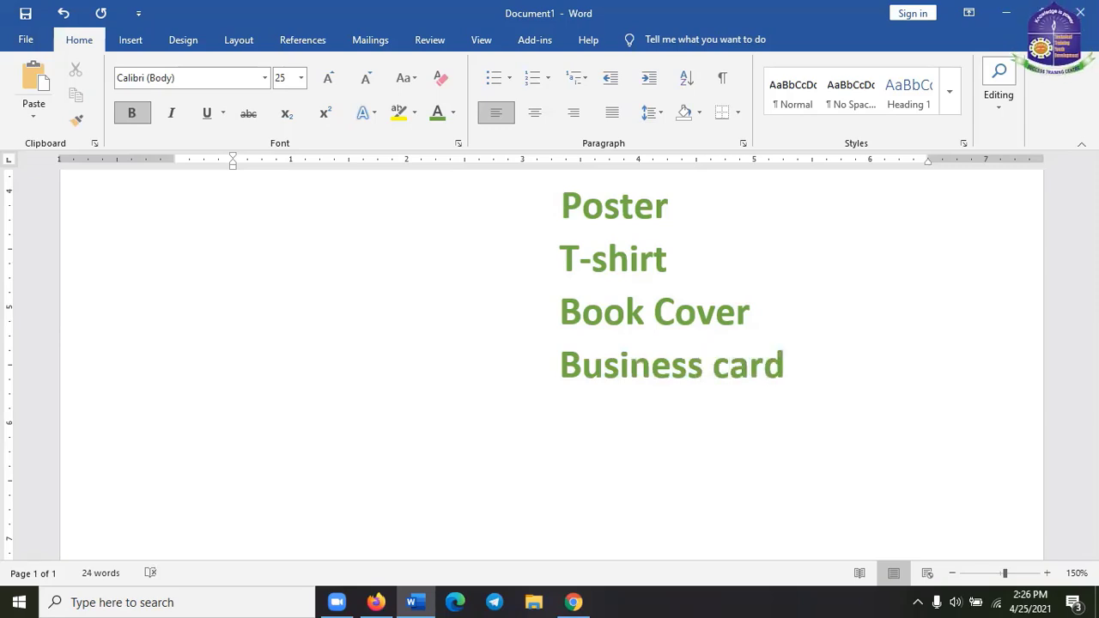
left_click(730, 366)
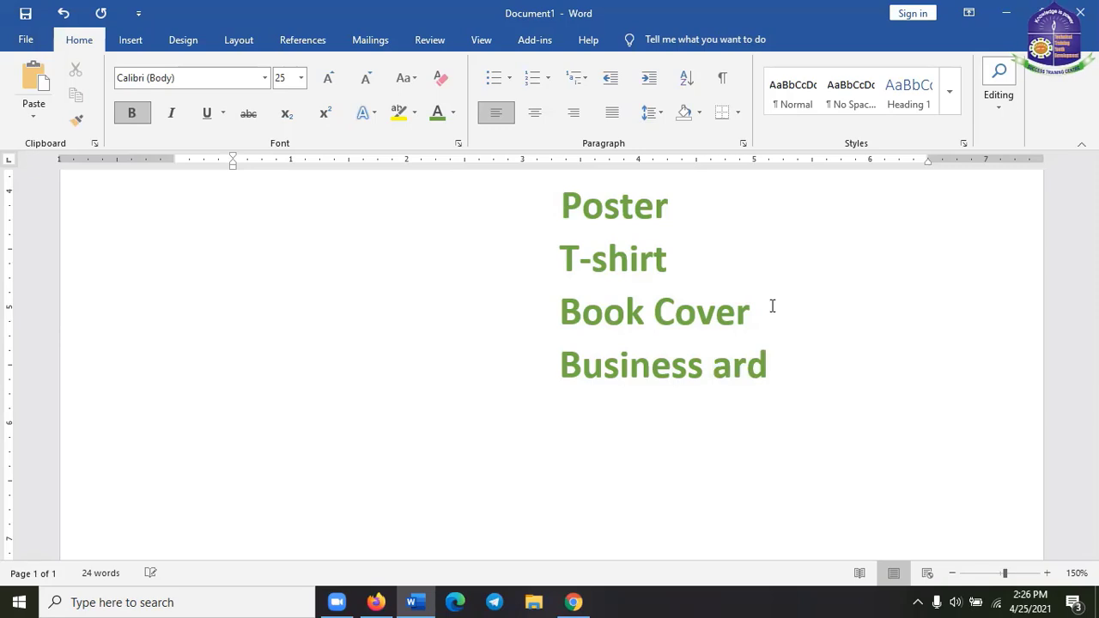
type("C")
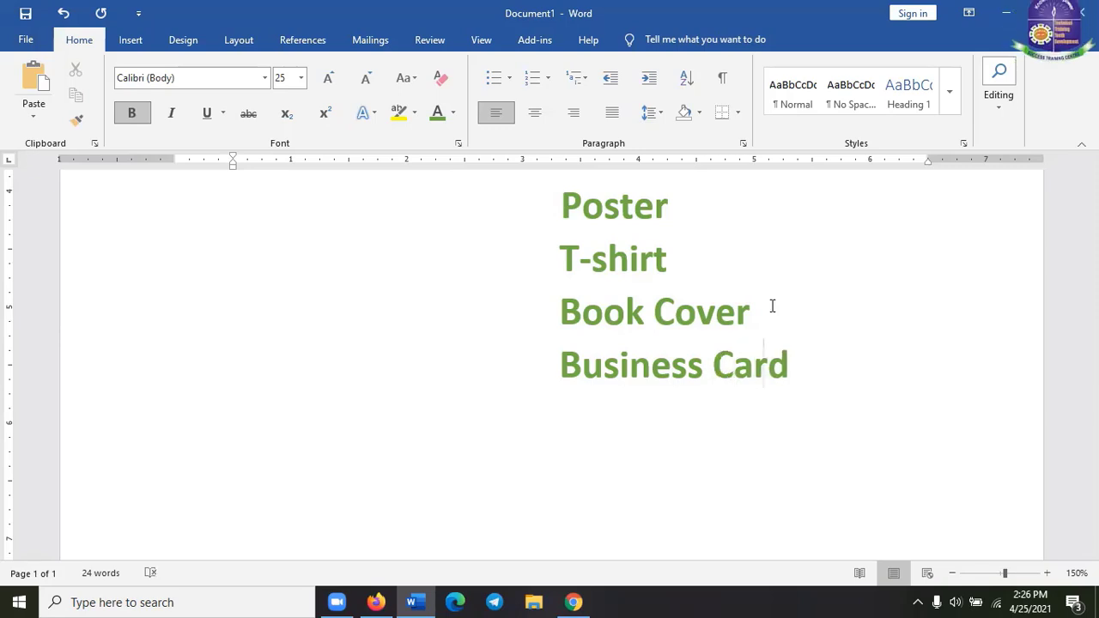
- Add the line "Resume/CV" beneath "Business Card", starting at the same indent
key("End")
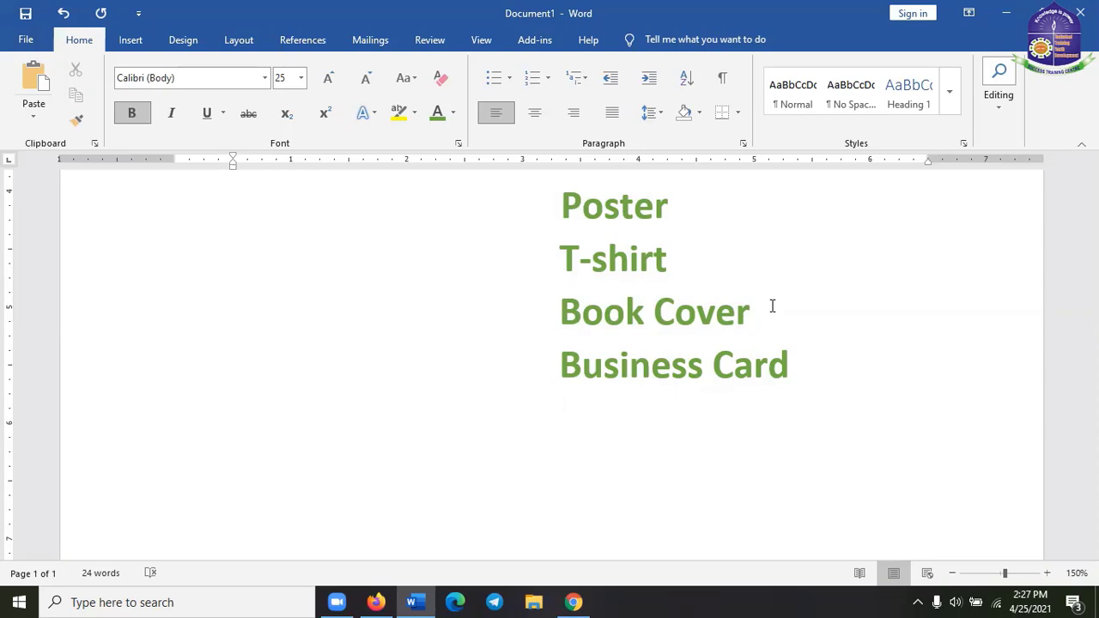
type("S")
key("BackSpace")
type("Res")
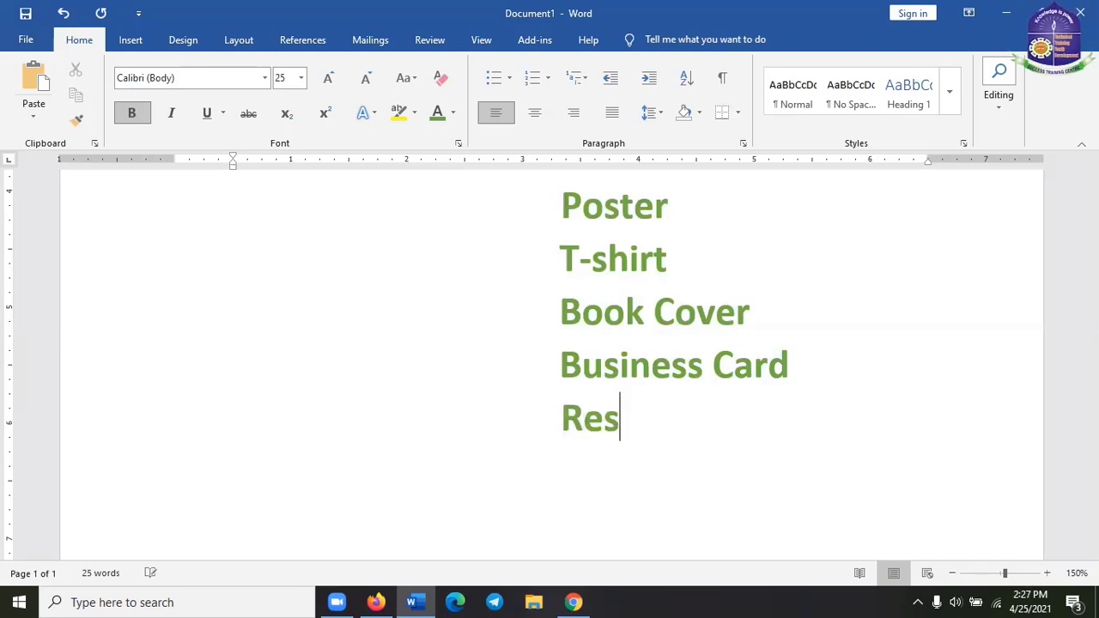
type("ume")
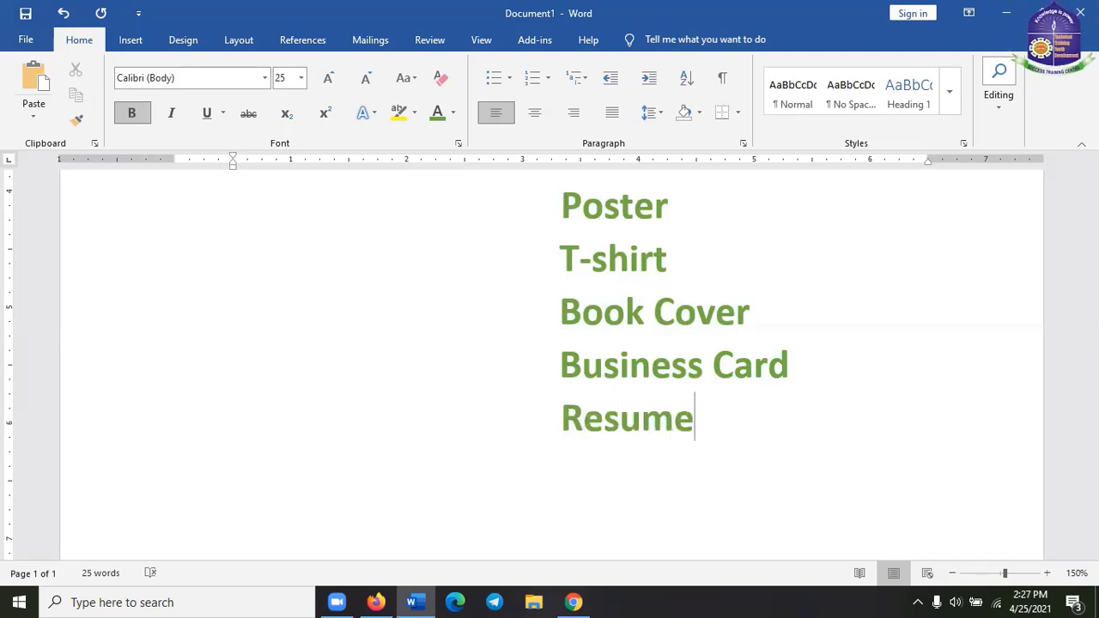
type("/CV")
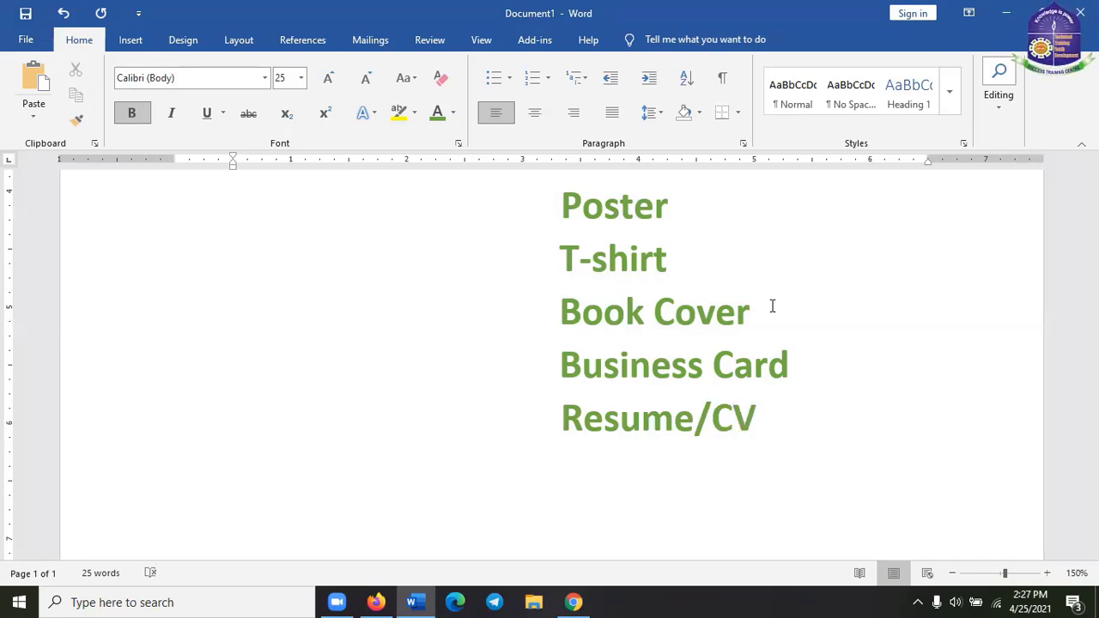
key("Left")
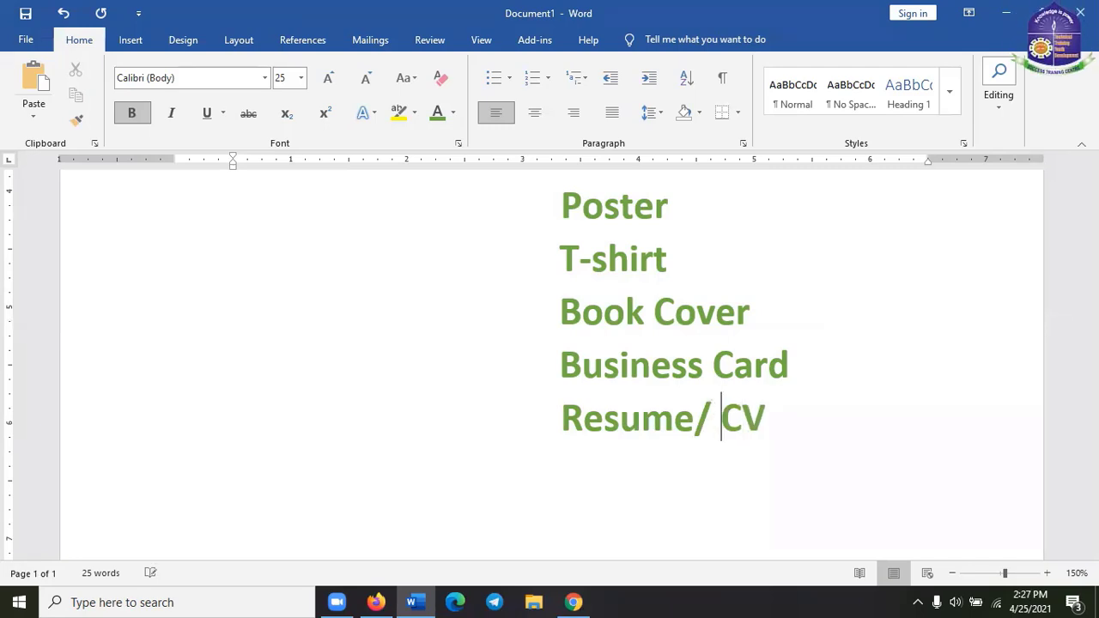
key("BackSpace")
key("Right")
key("Right")
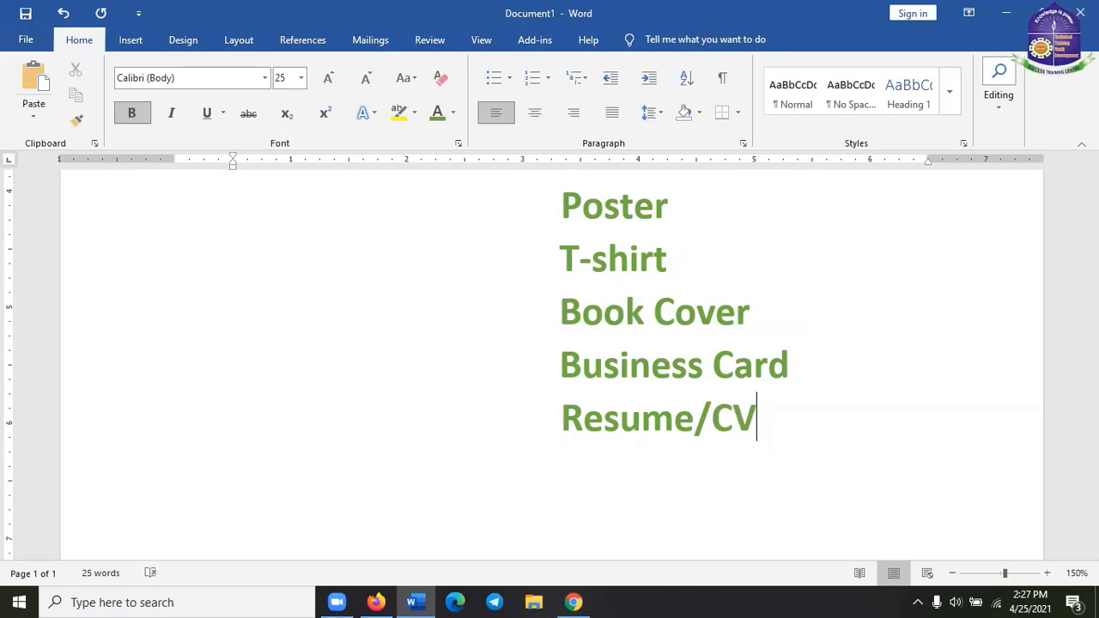
- Add the line "Flyer/Leaflet/Brochure" beneath "Resume/CV" in the Adobe Illustrator list
left_click(641, 418)
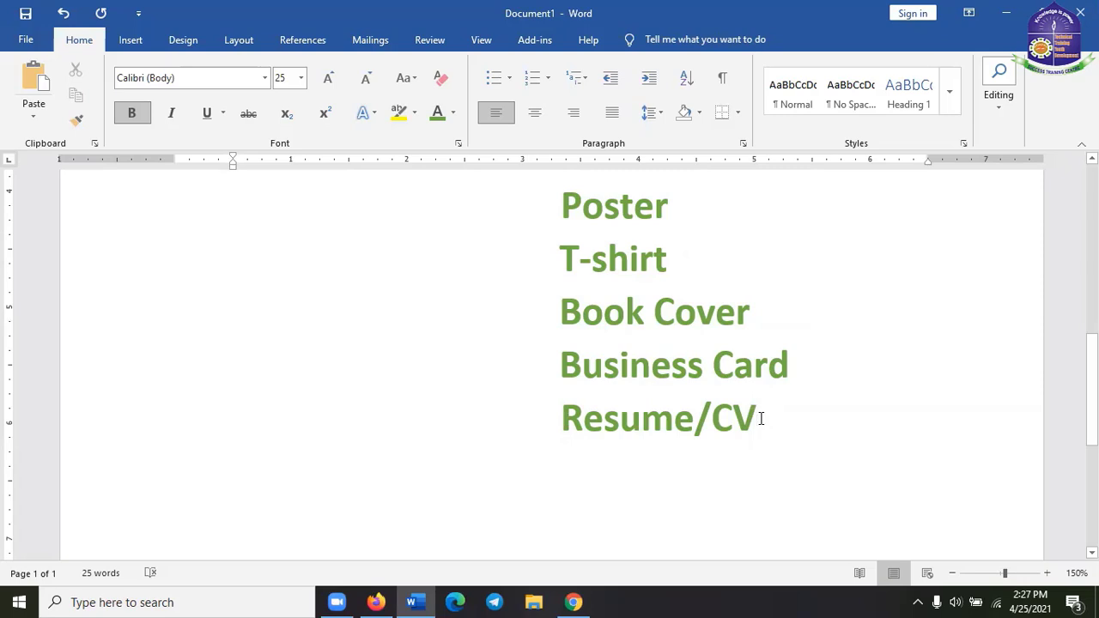
key("Down")
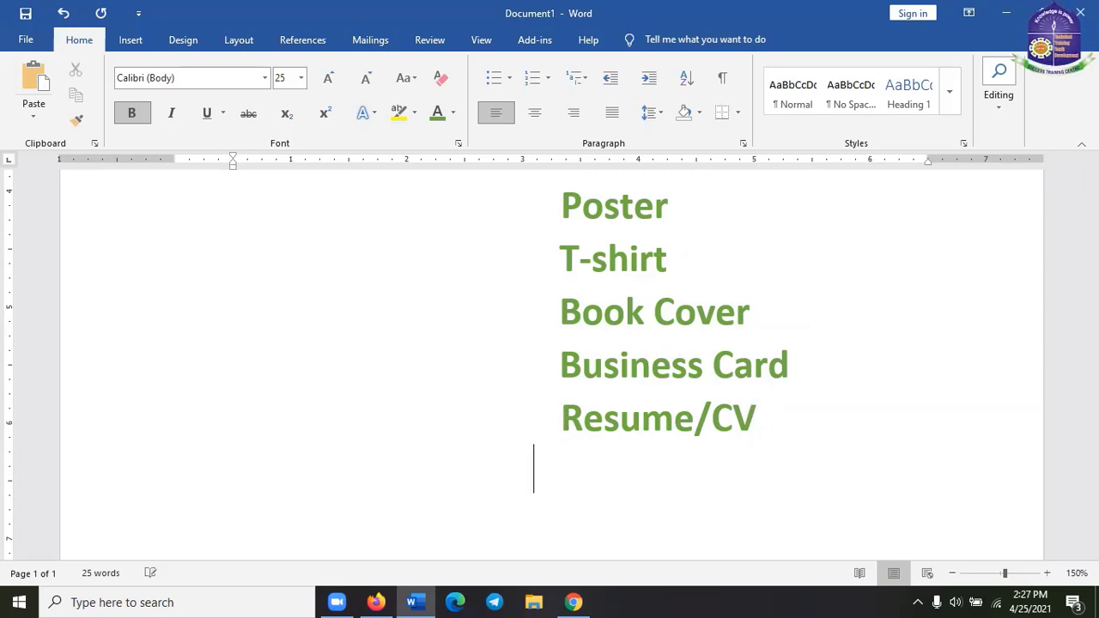
key("BackSpace")
scroll(692, 409, "down", 2)
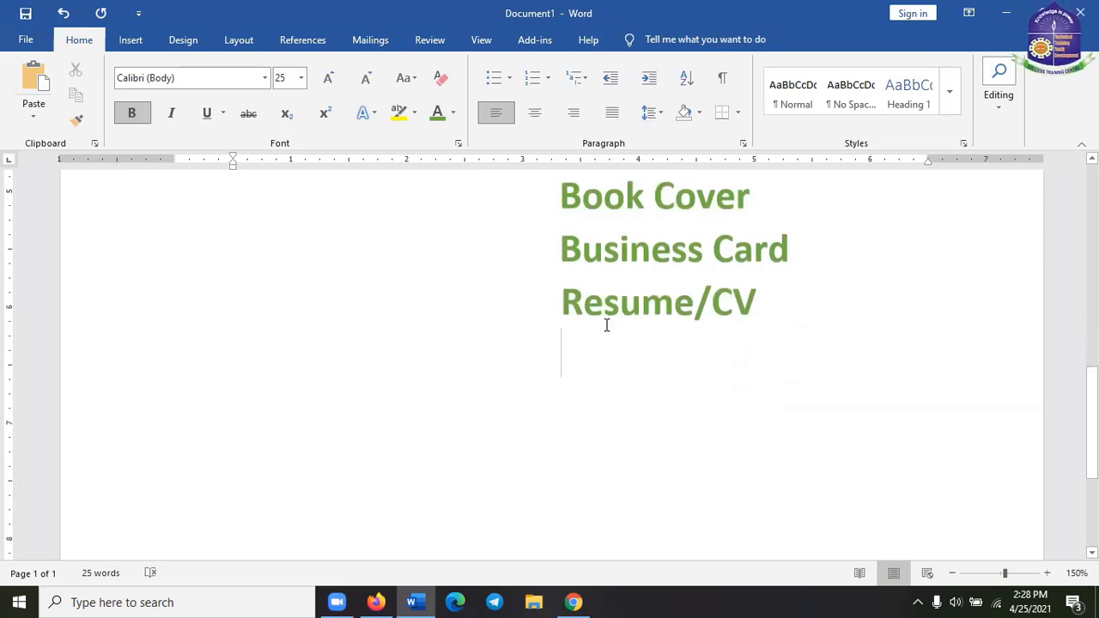
type("D")
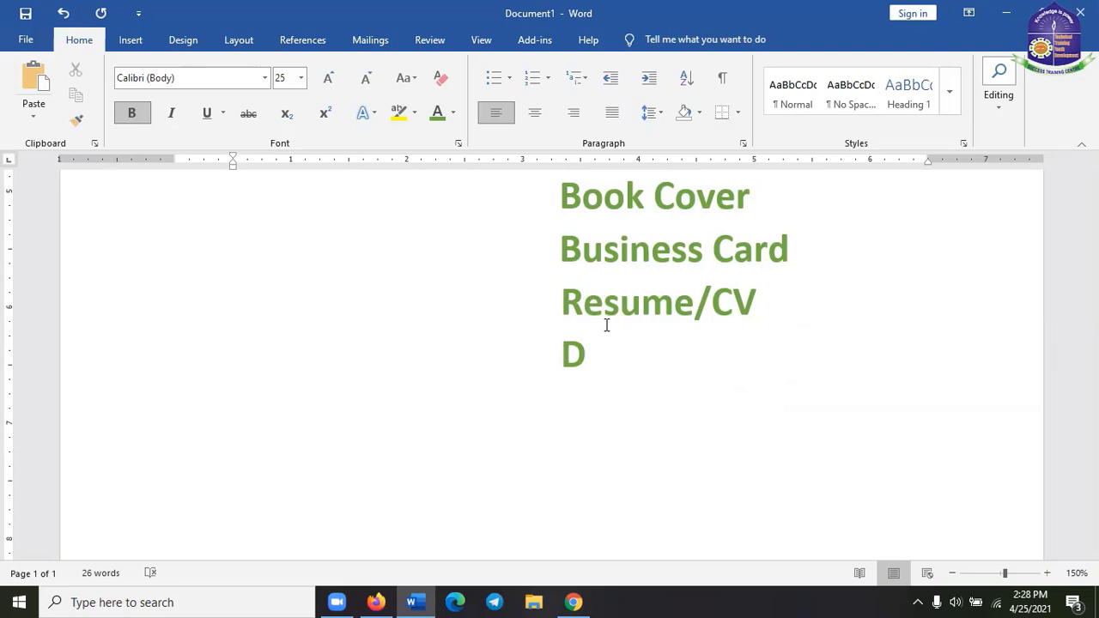
key("BackSpace")
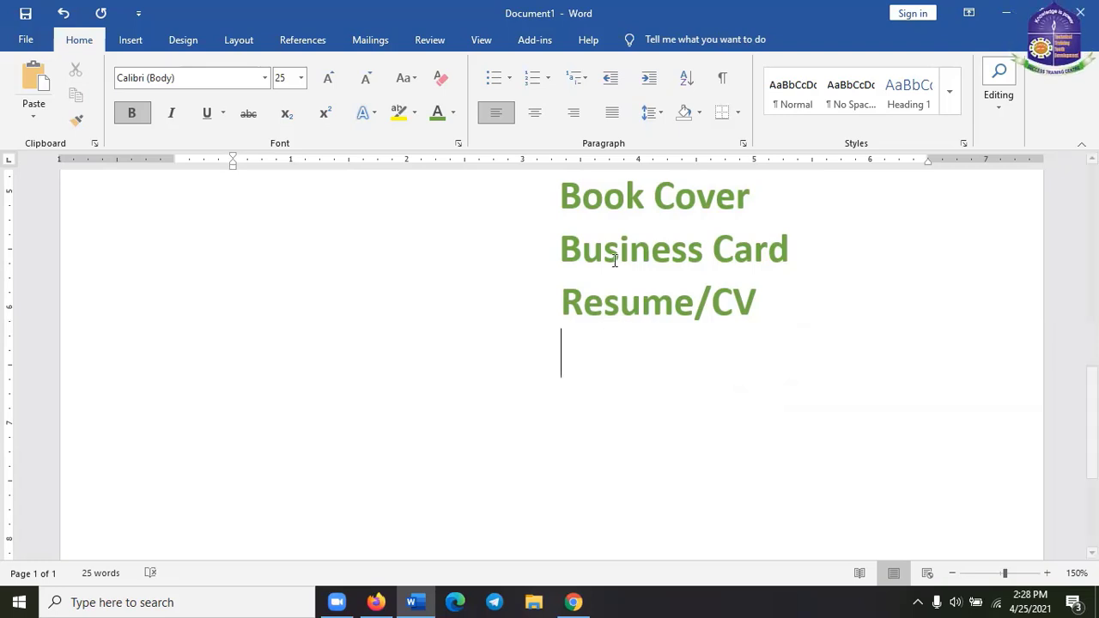
scroll(615, 260, "up", 2)
scroll(739, 341, "down", 2)
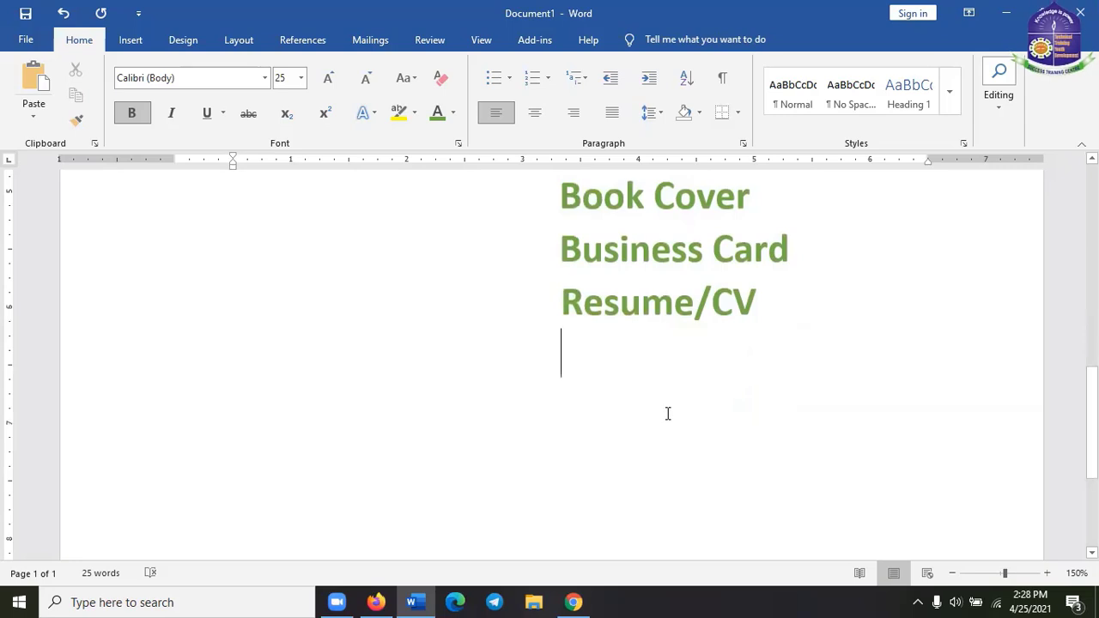
type("Flu")
key("BackSpace")
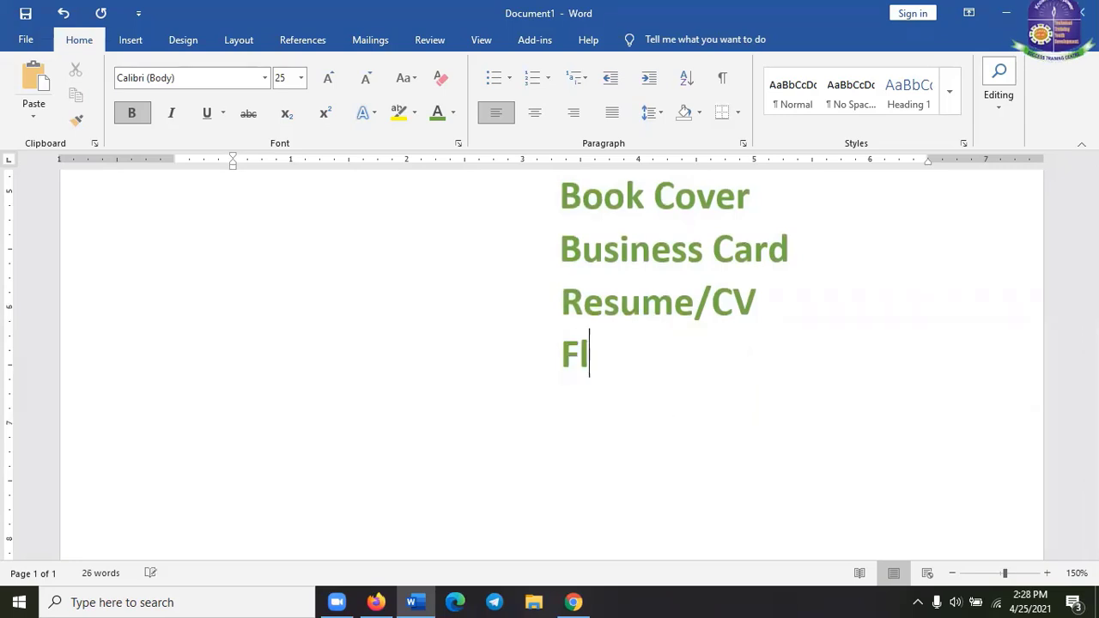
type("yer/")
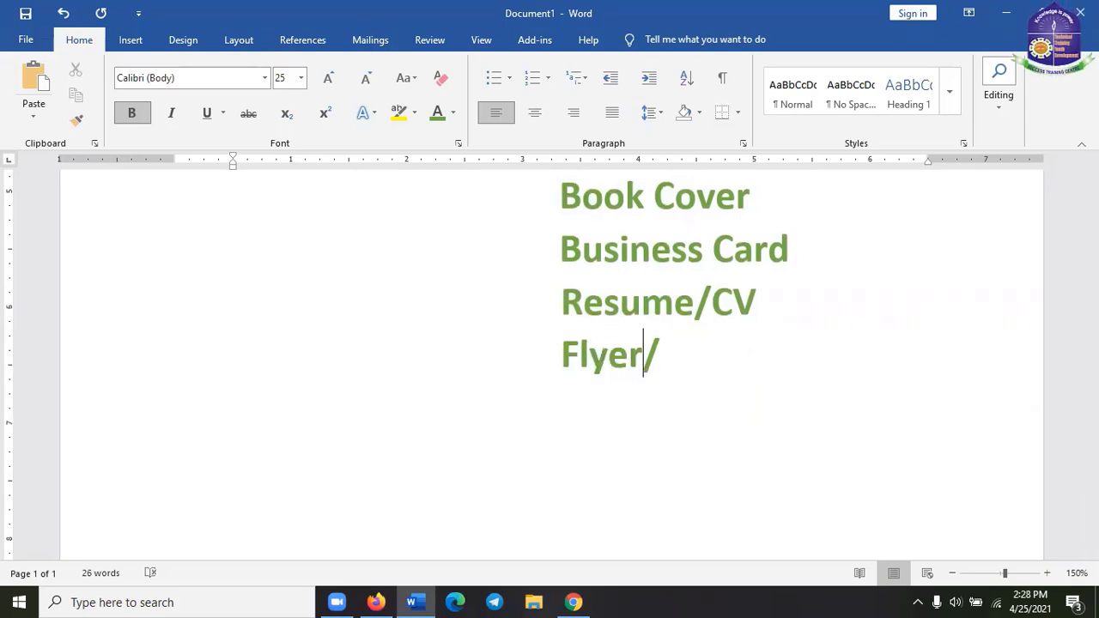
type("Leaf")
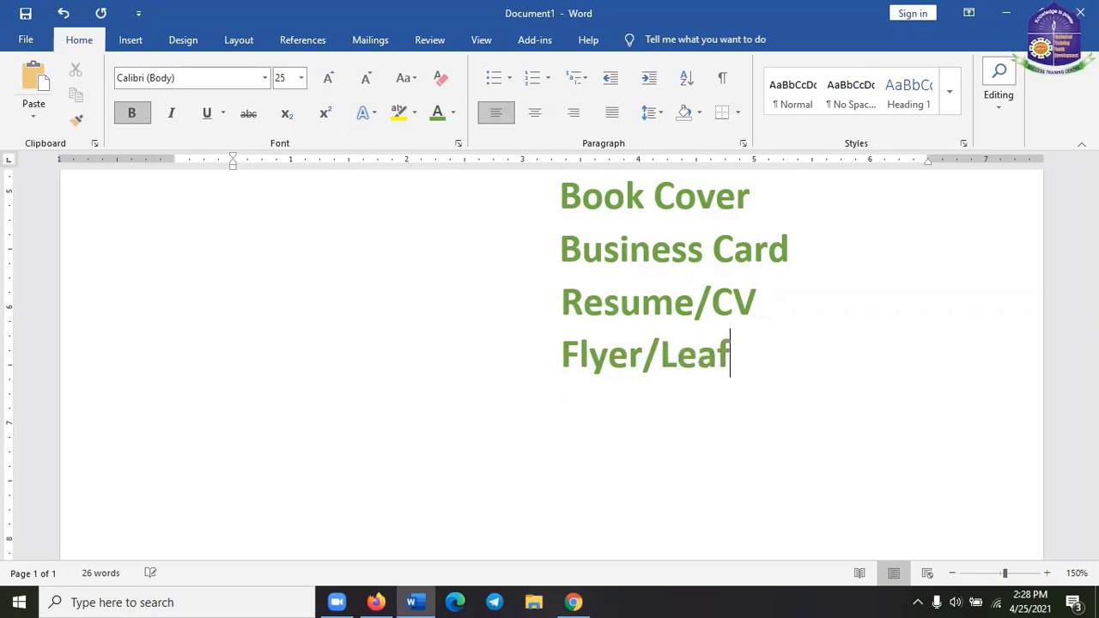
type("let")
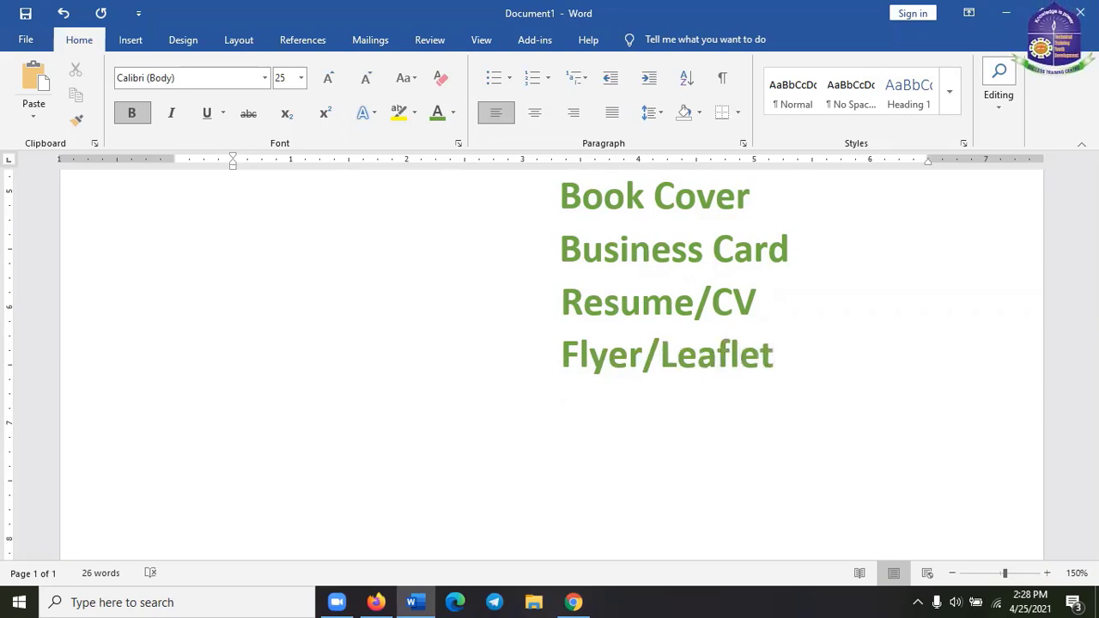
type("/Br")
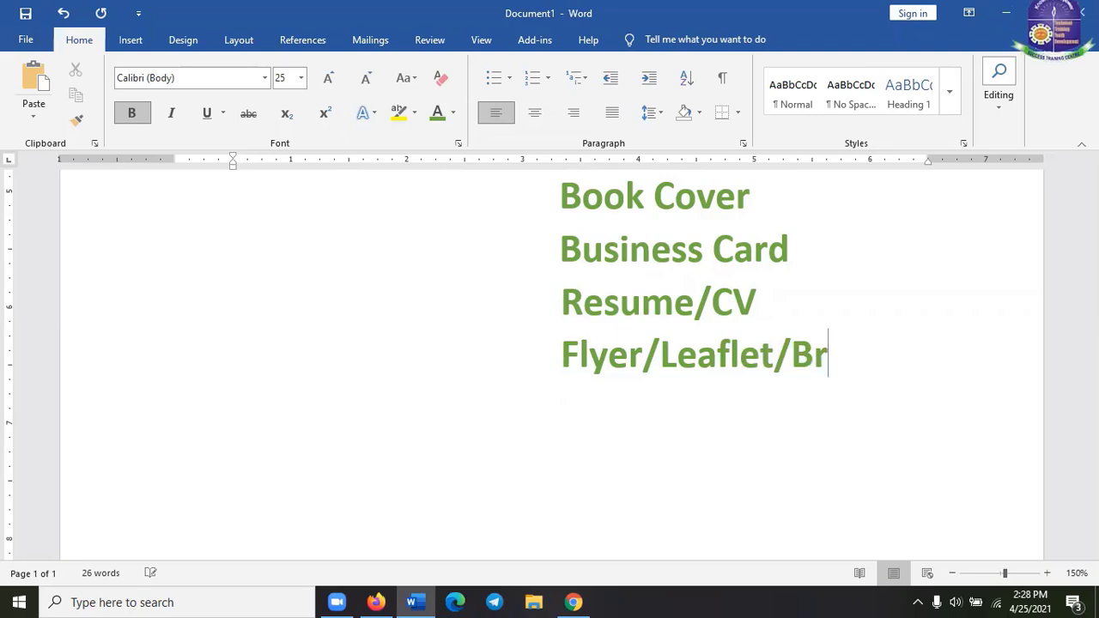
type("ochure")
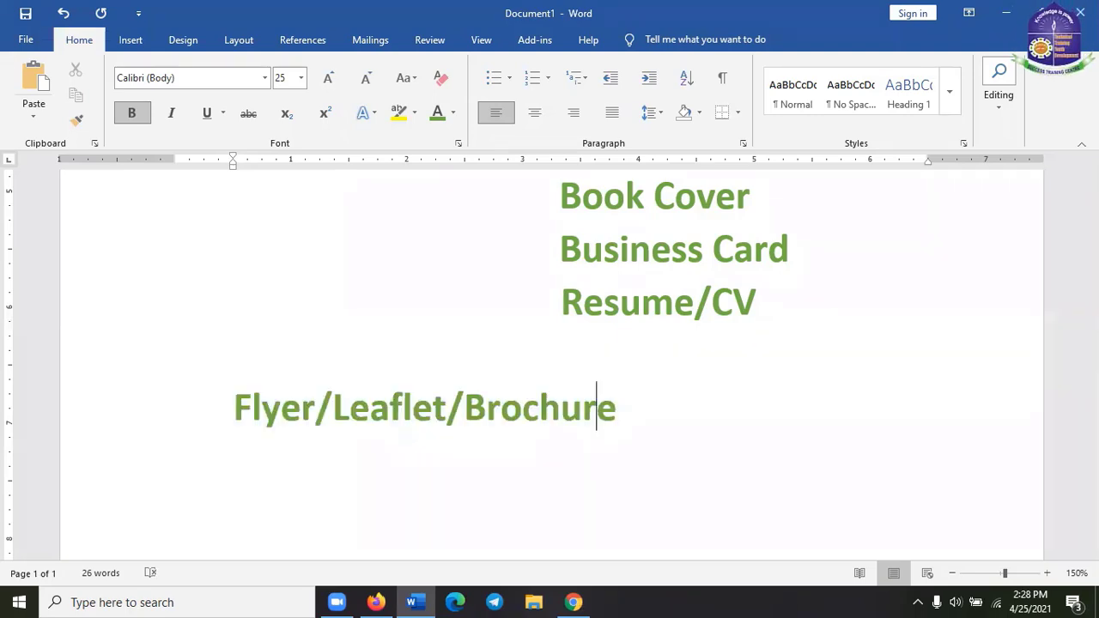
- Delete enough leading spaces before "Flyer/Leaflet/Brochure" to bring it directly beneath "Resume/CV", starting slightly further left
key("Left")
key("Left")
key("Left")
key("Left")
key("Left")
key("Left")
key("Left")
key("Left")
key("Left")
key("Left")
key("Left")
key("Left")
key("Left")
key("Left")
key("Left")
key("Left")
key("Left")
key("Left")
key("Left")
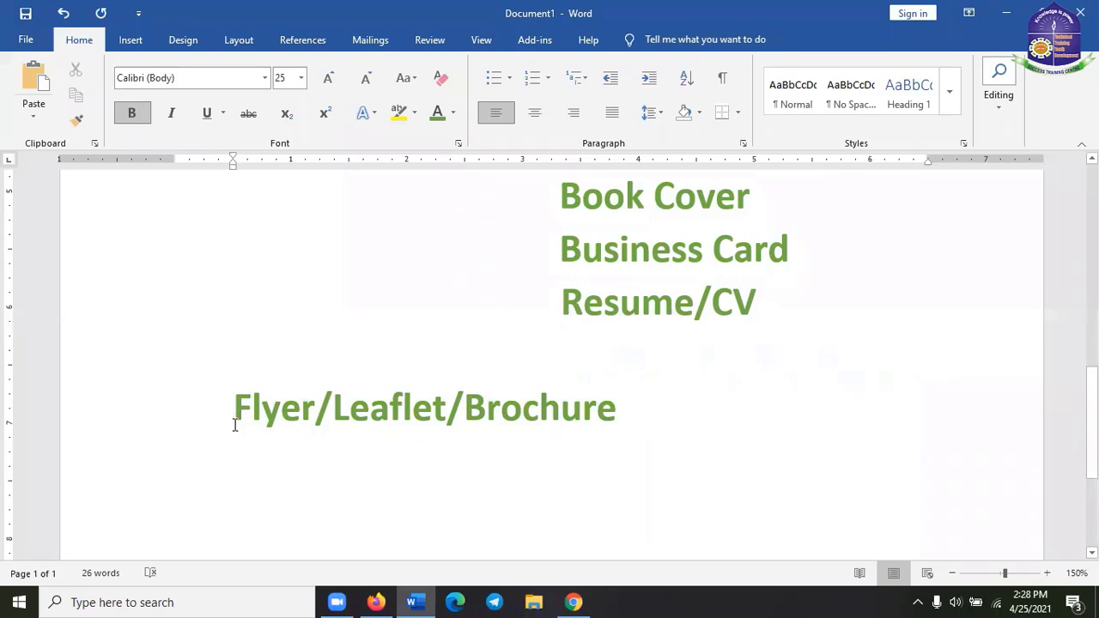
key("BackSpace")
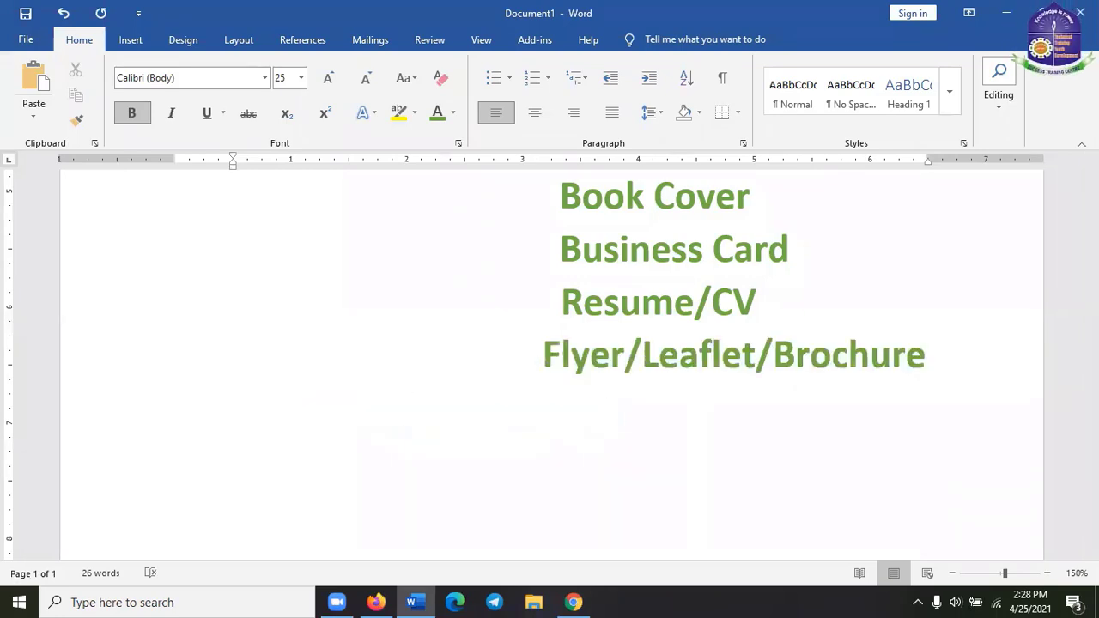
key("BackSpace")
key("BackSpace")
key("BackSpace")
key("BackSpace")
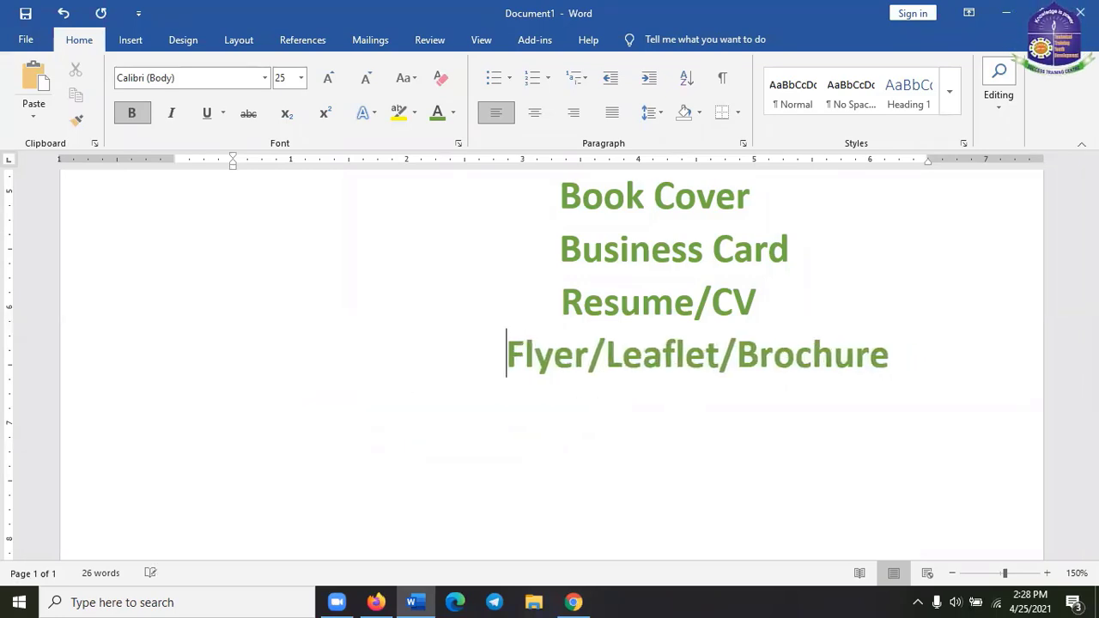
- Add an indented line reading "Logo Design" beneath "Flyer/Leaflet/Brochure"
scroll(716, 395, "up", 4)
scroll(638, 220, "down", 3)
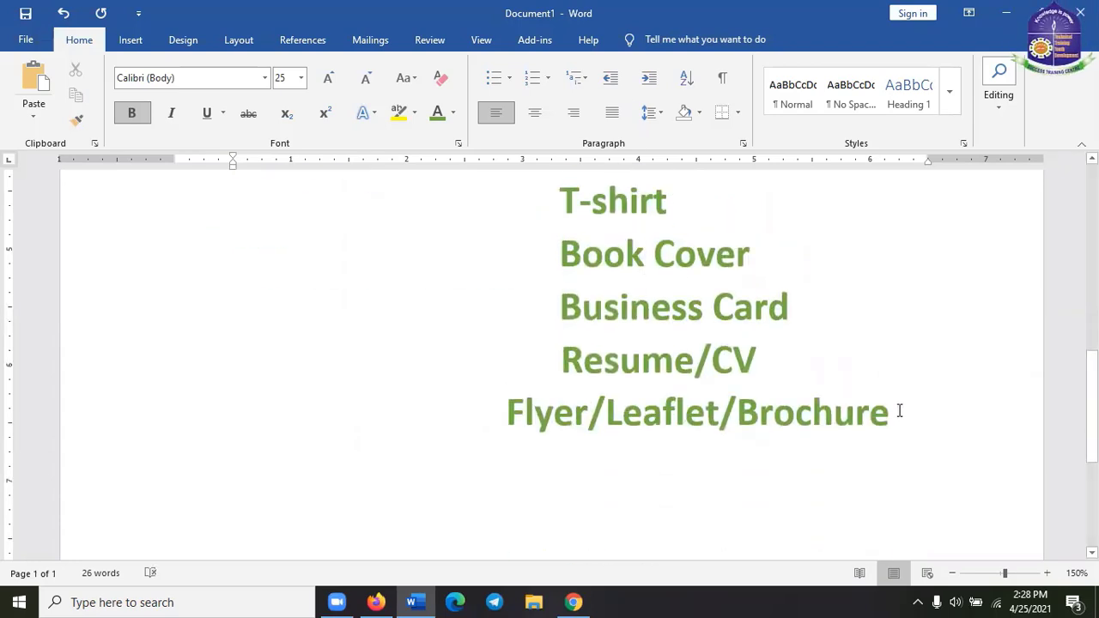
key("Return")
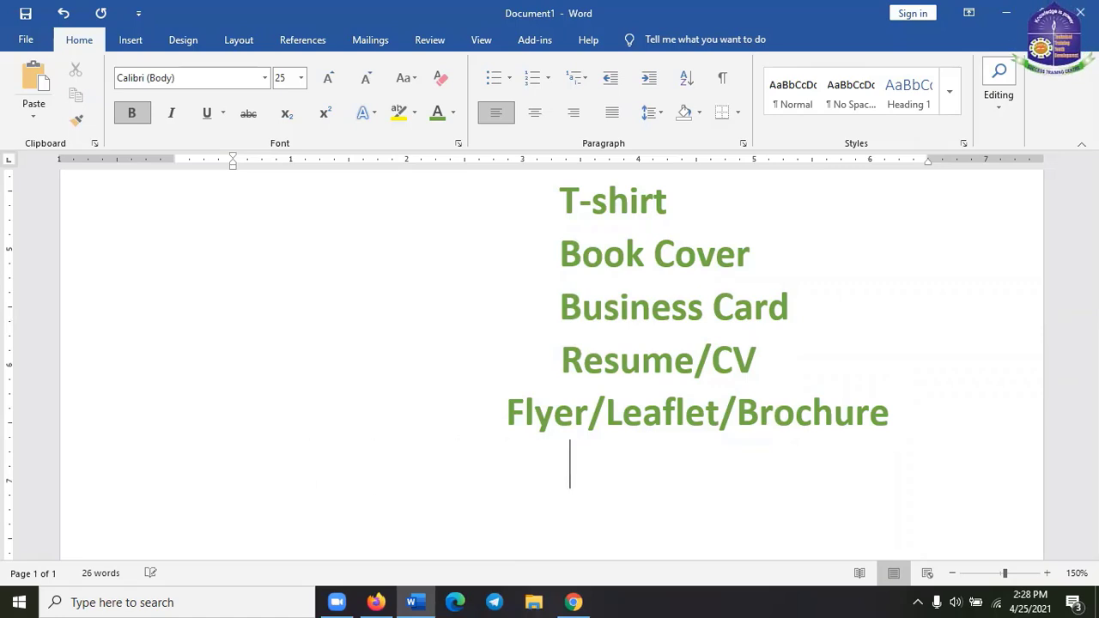
type("Logo ")
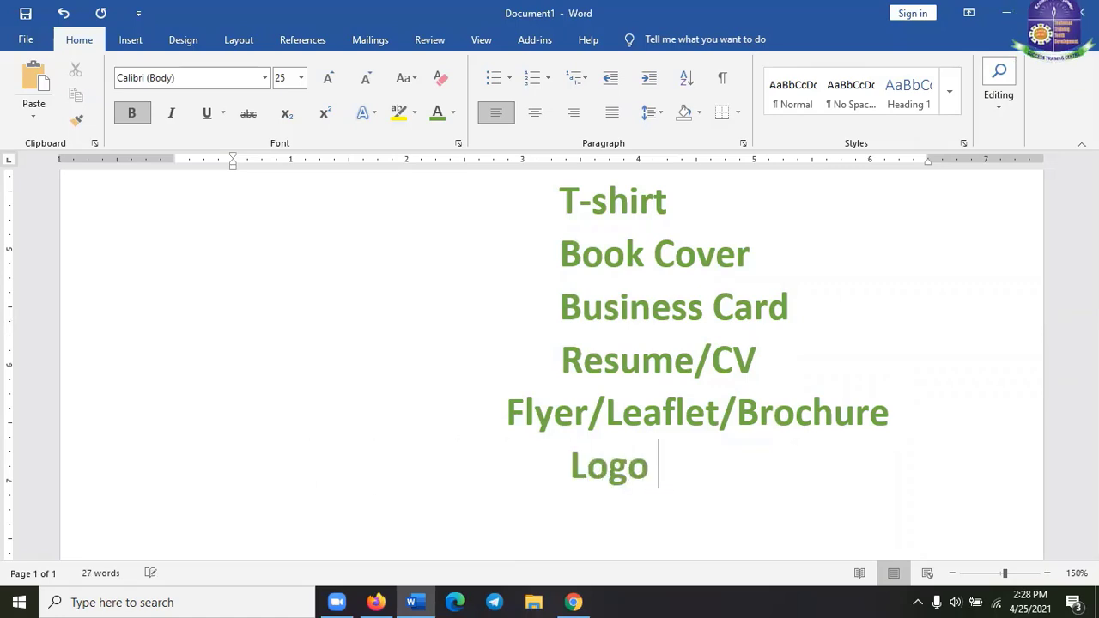
type("Design")
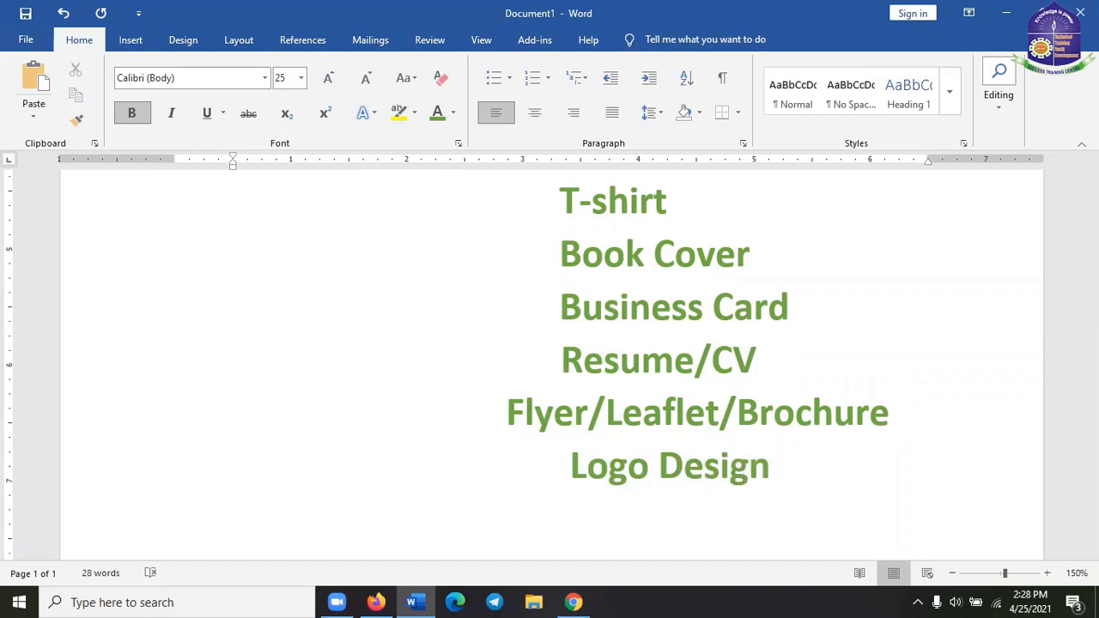
- Review the whole outline, from the Adobe Photoshop skills through the Adobe Illustrator items down to "Logo Design"
scroll(859, 434, "up", 8)
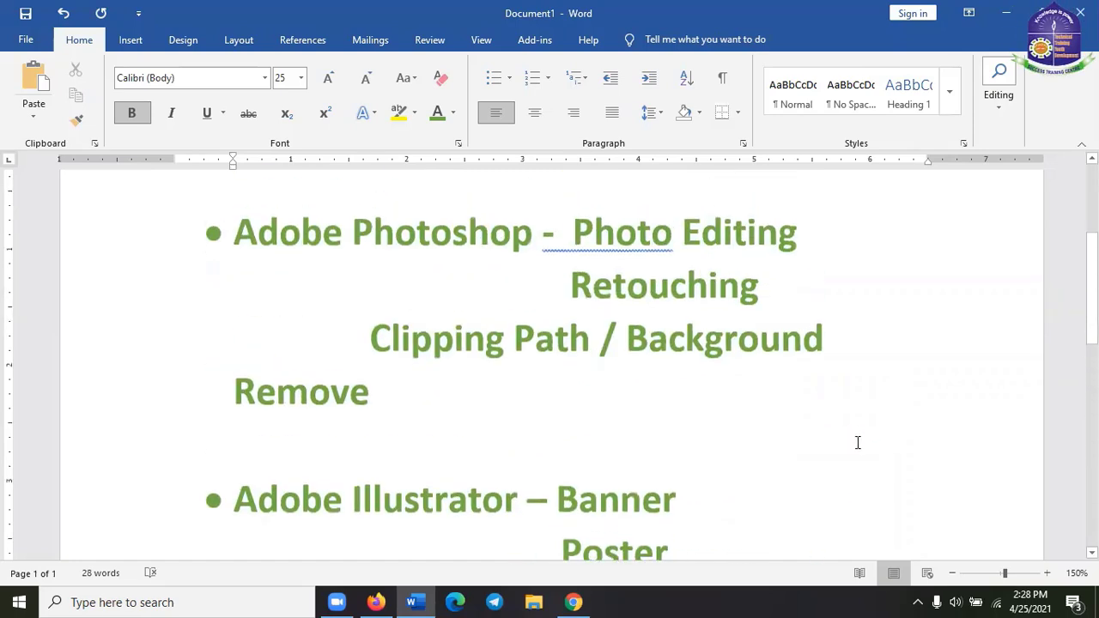
scroll(857, 442, "up", 3)
scroll(857, 443, "down", 9)
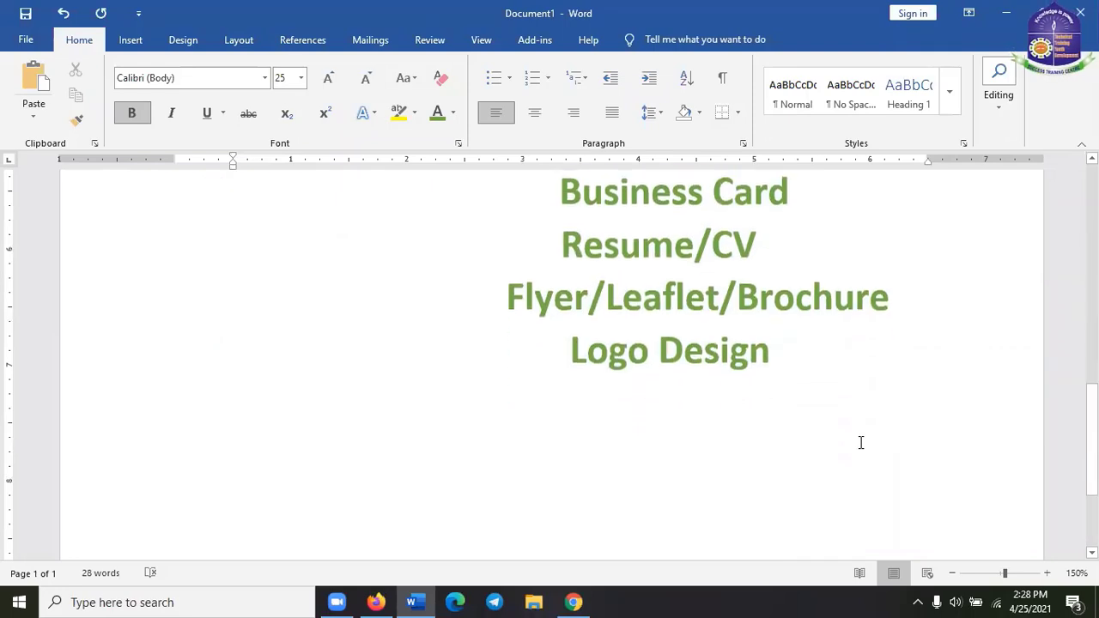
scroll(861, 442, "up", 3)
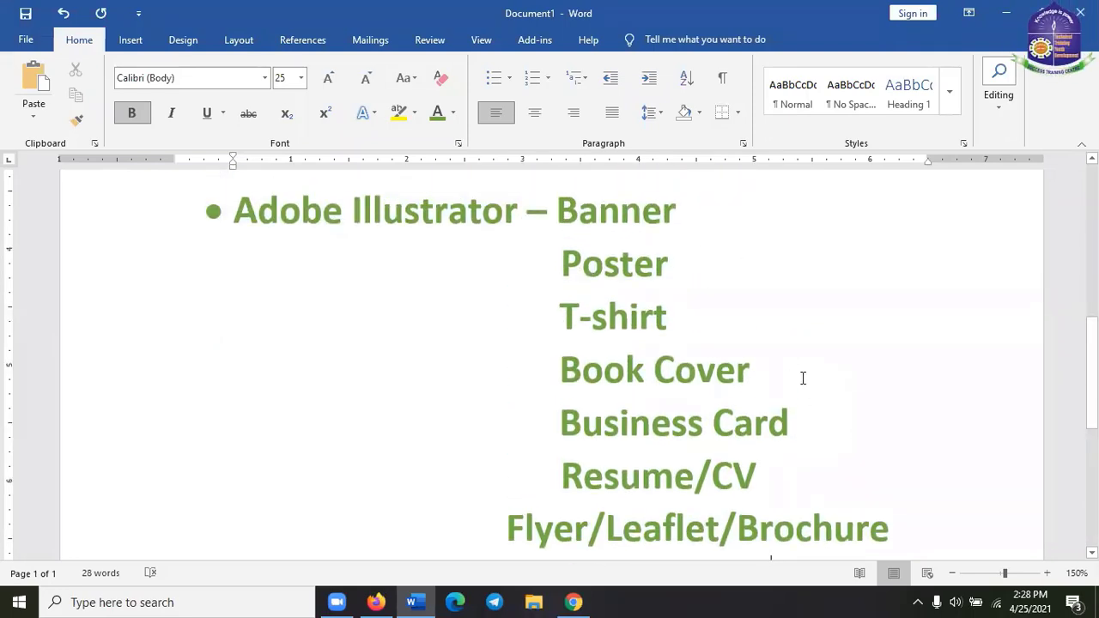
scroll(819, 449, "down", 2)
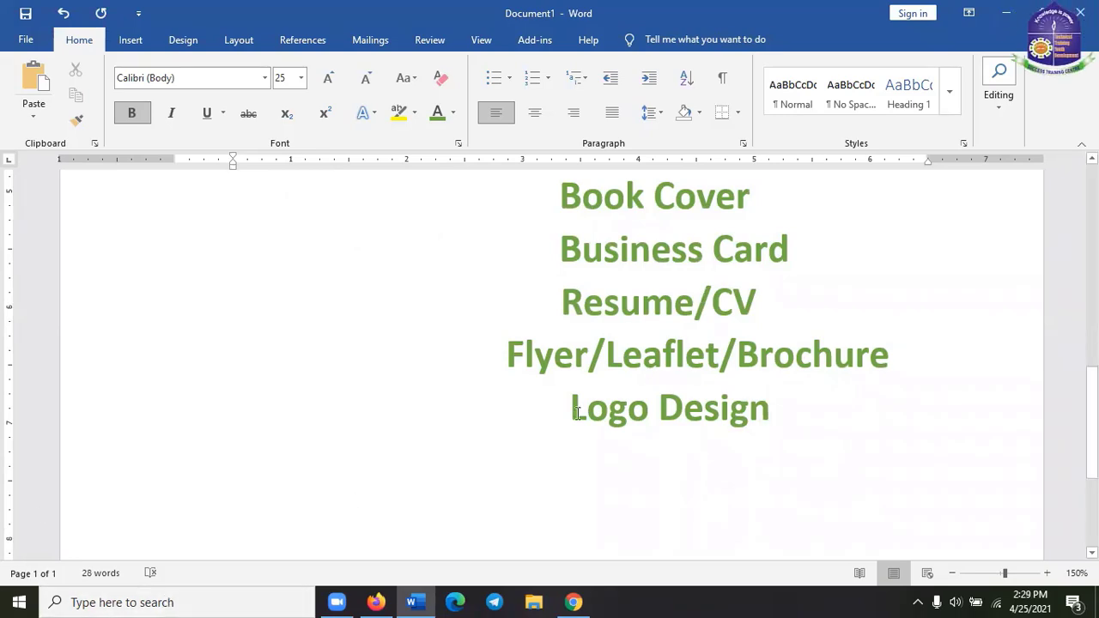
scroll(584, 421, "up", 4)
scroll(597, 441, "down", 3)
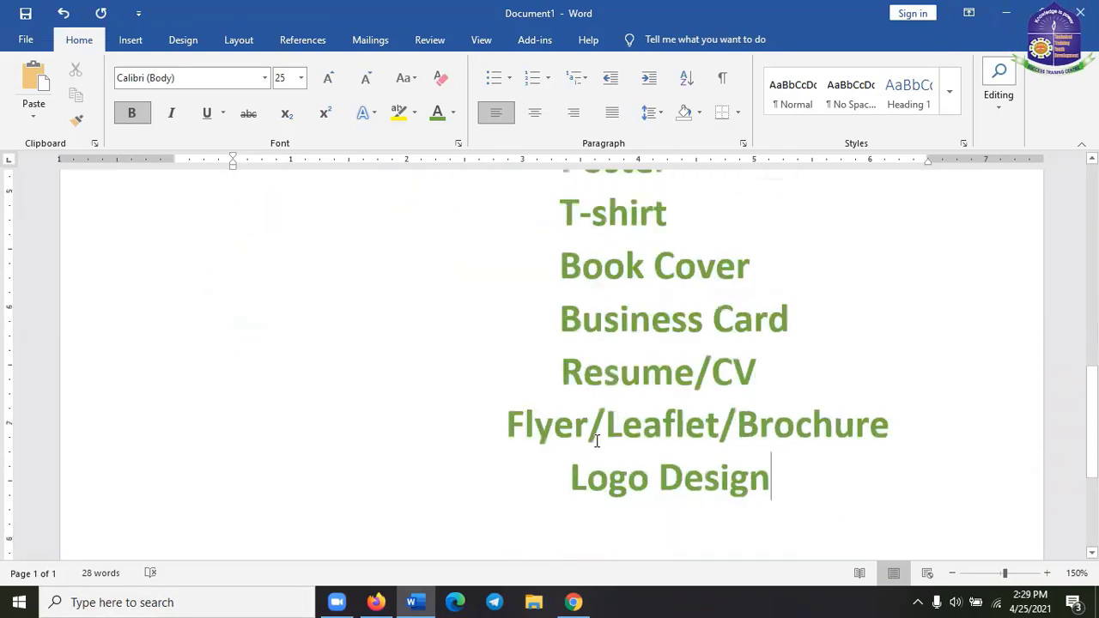
scroll(558, 336, "down", 3)
scroll(570, 347, "up", 2)
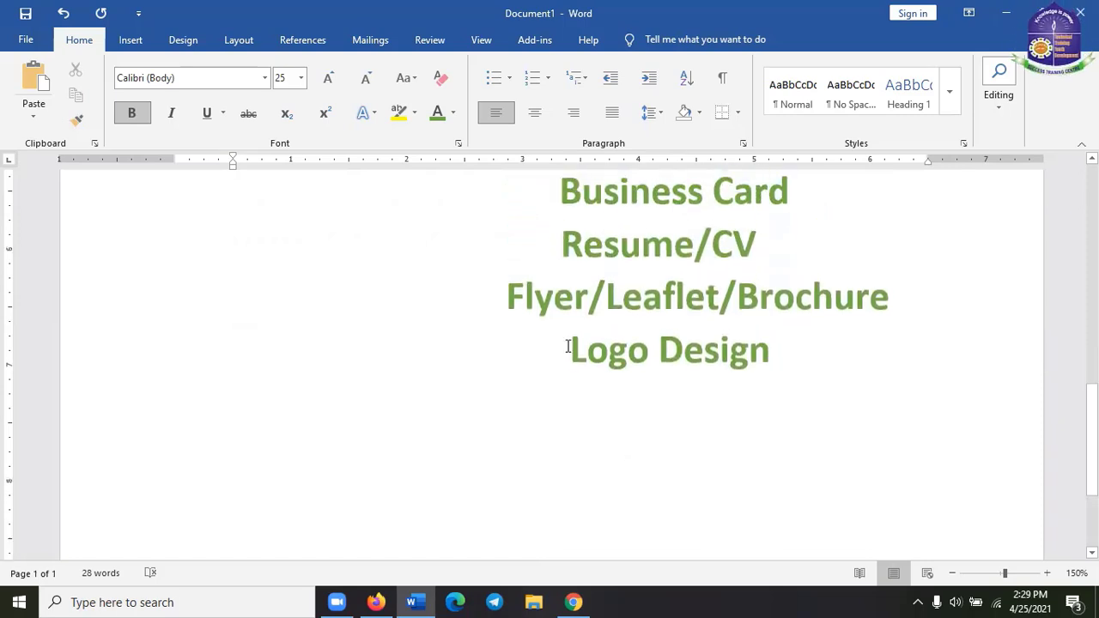
triple_click(831, 346)
left_click(830, 388)
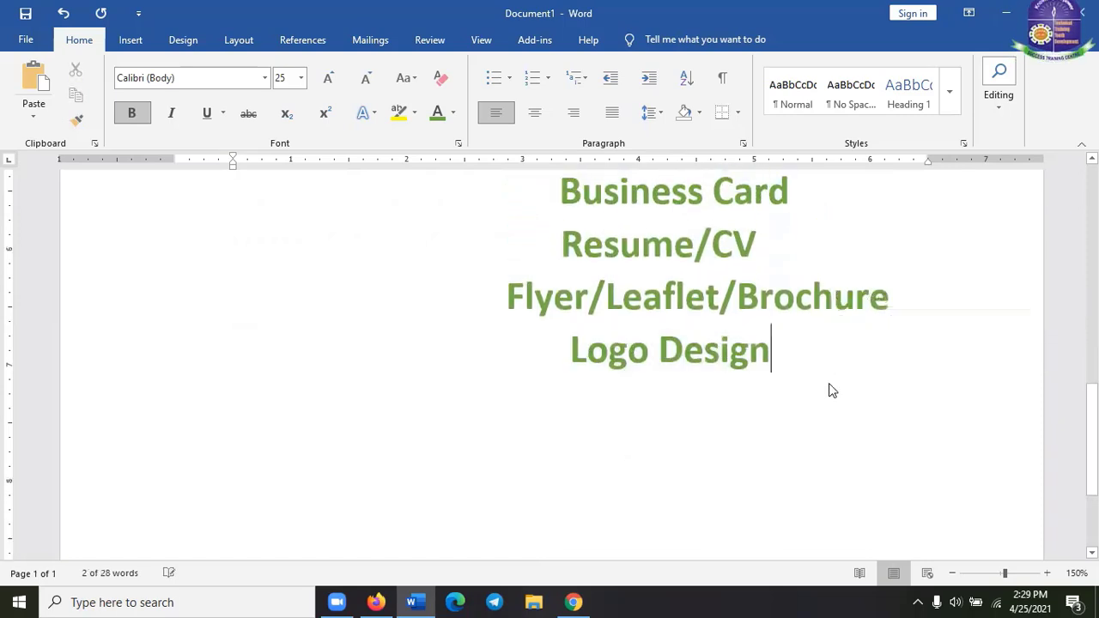
scroll(663, 386, "up", 3)
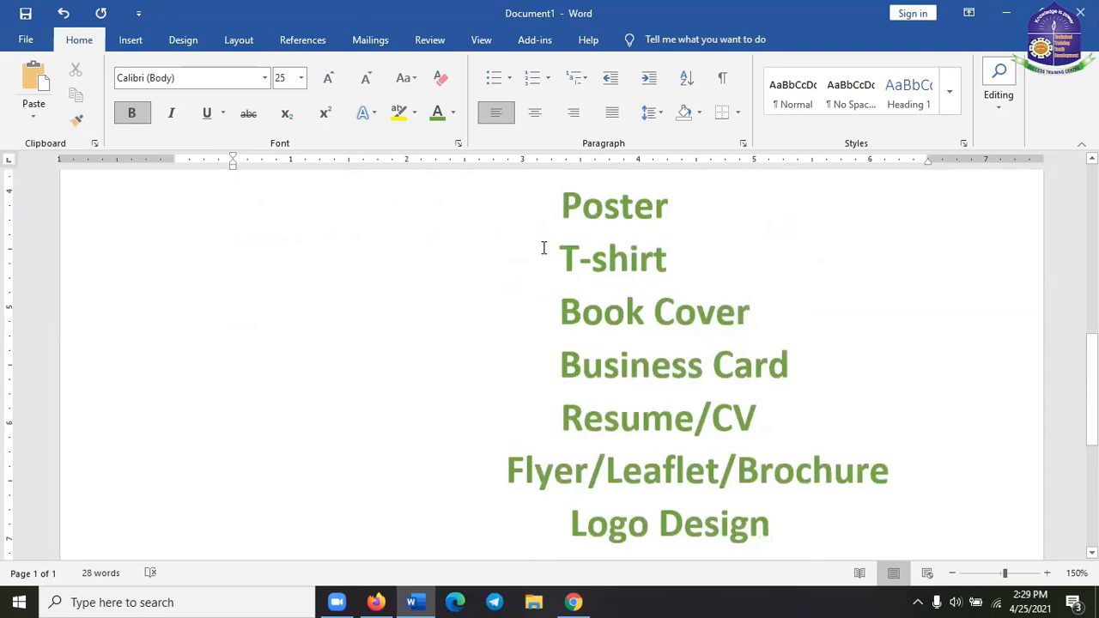
- Highlight the "T-shirt" and "Flyer/Leaflet/Brochure" entries in turn to point them out in the Illustrator list
left_click_drag(559, 254, 698, 241)
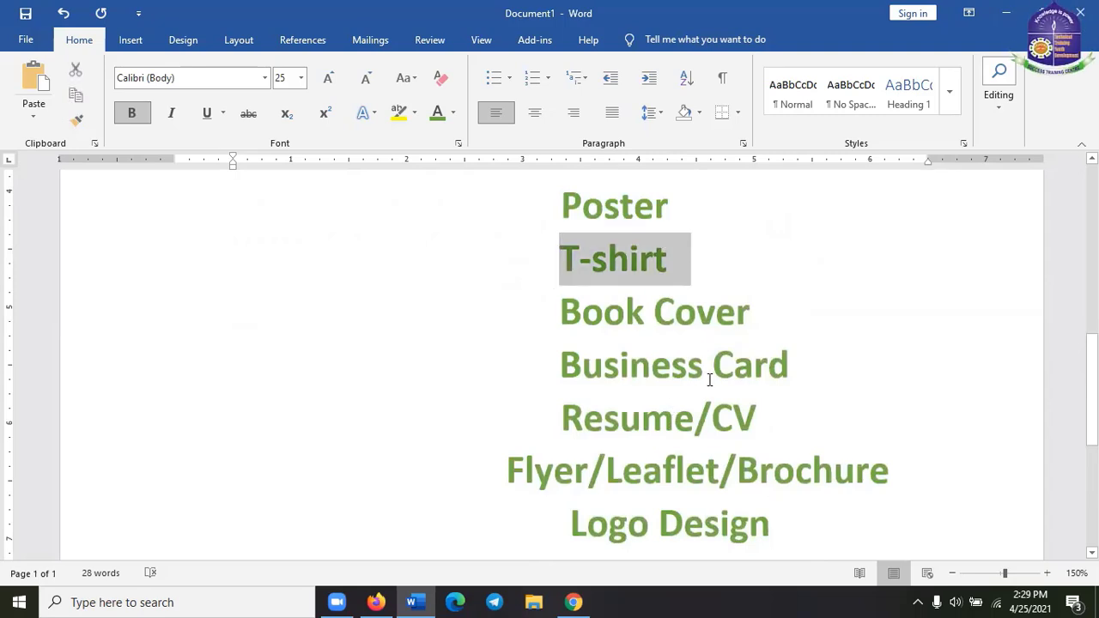
scroll(709, 380, "down", 2)
left_click_drag(504, 356, 850, 347)
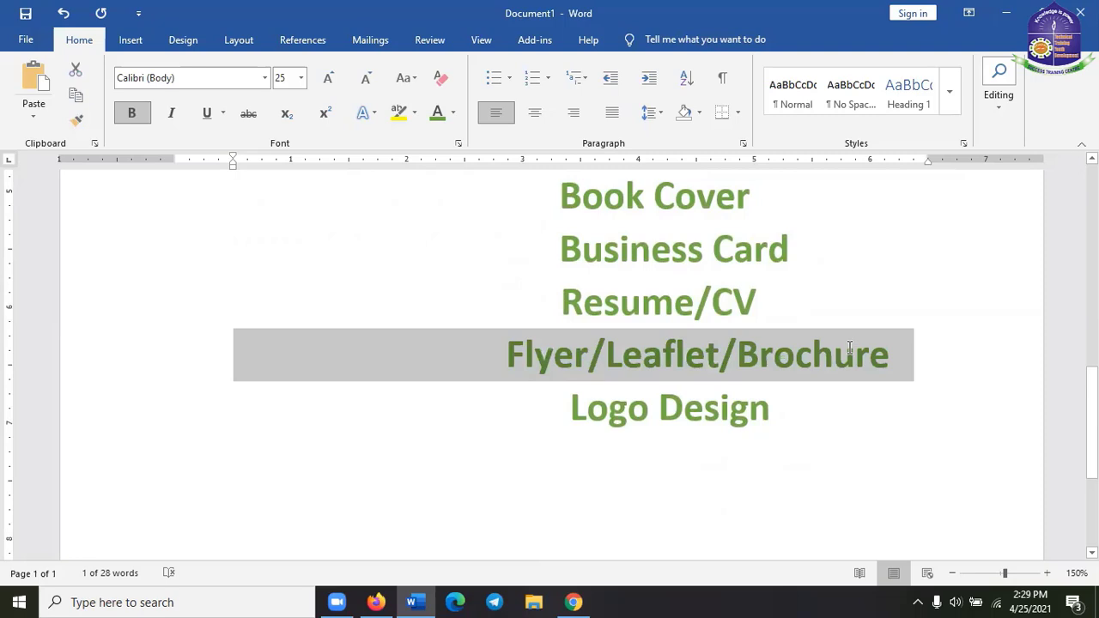
left_click(810, 404)
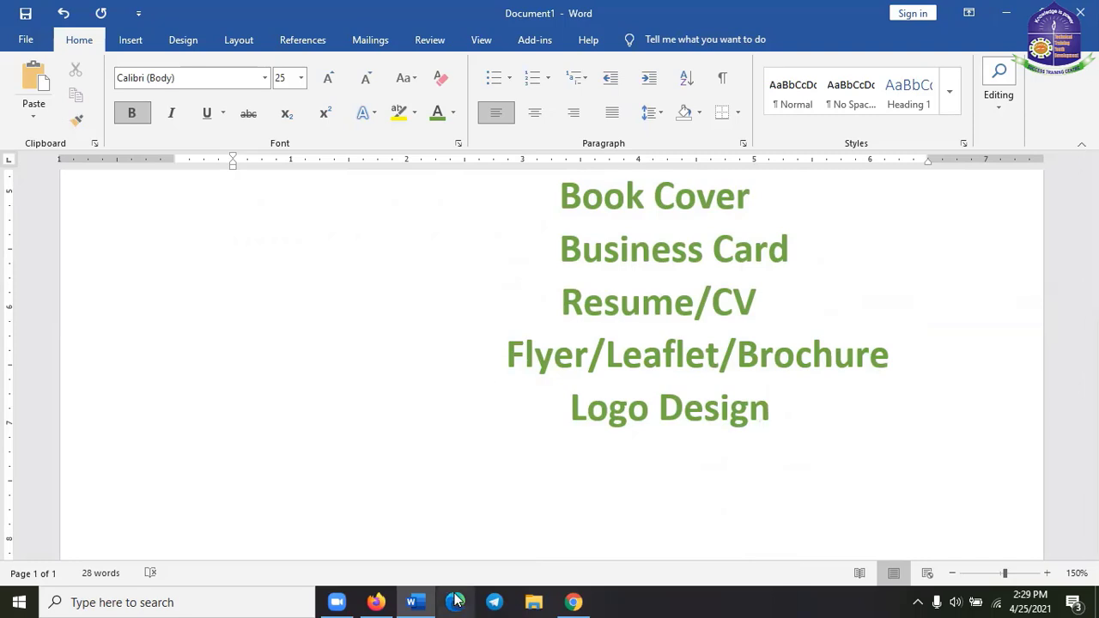
double_click(529, 345)
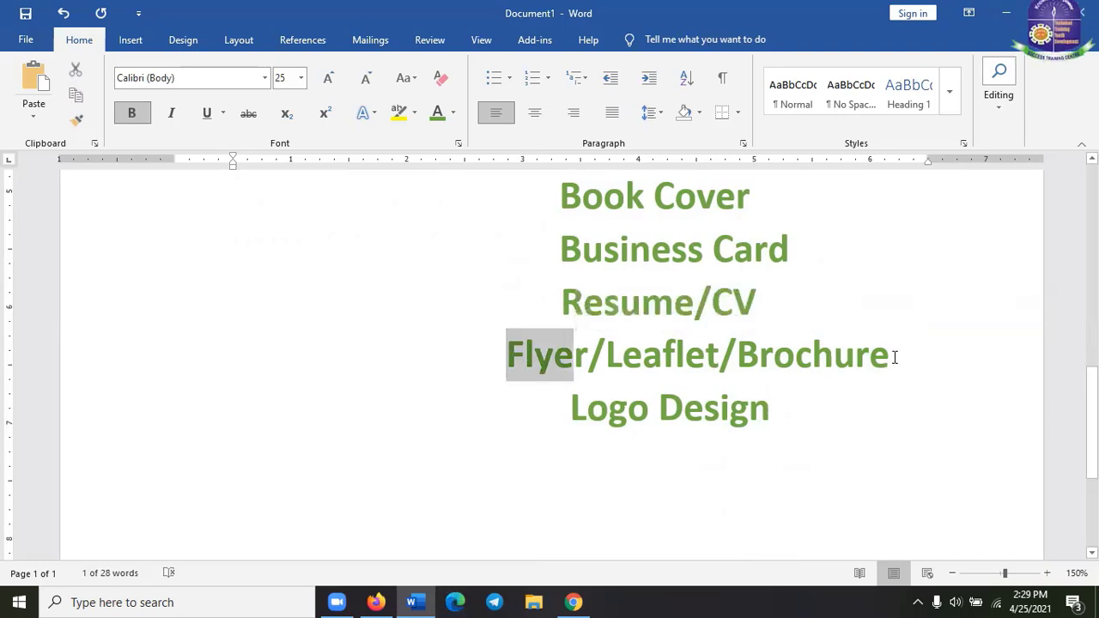
left_click(893, 357)
scroll(591, 414, "down", 1)
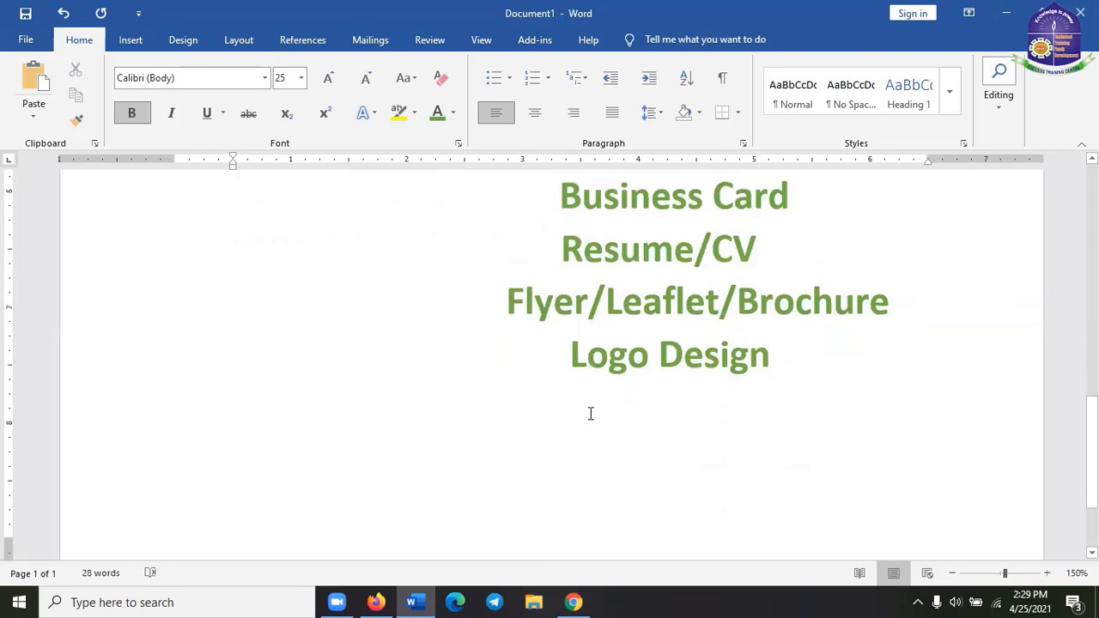
scroll(503, 352, "up", 1)
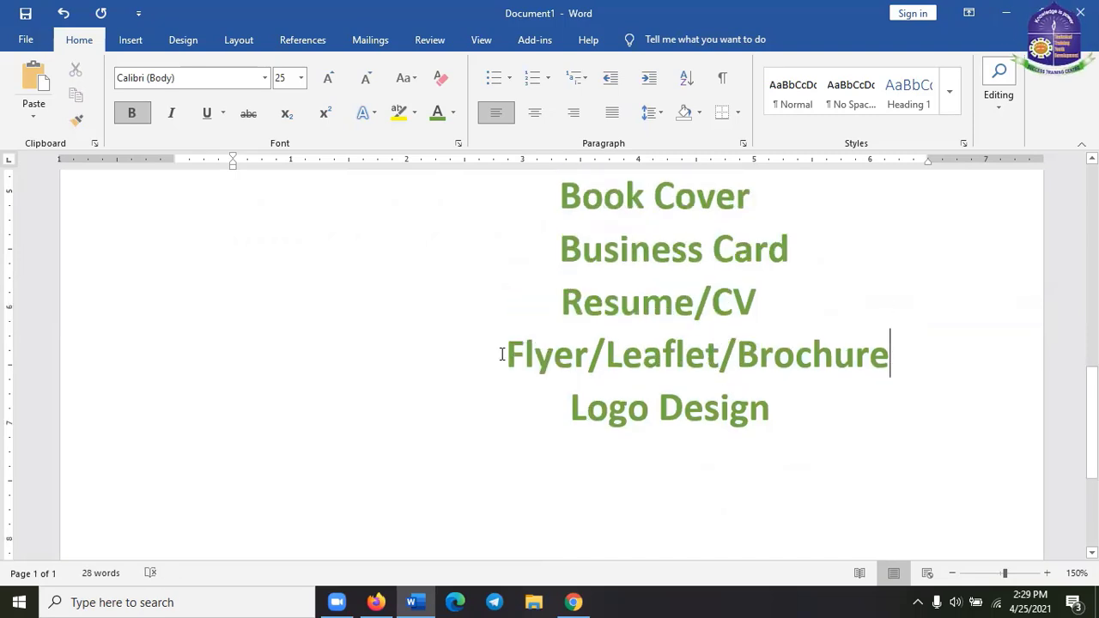
left_click(650, 416)
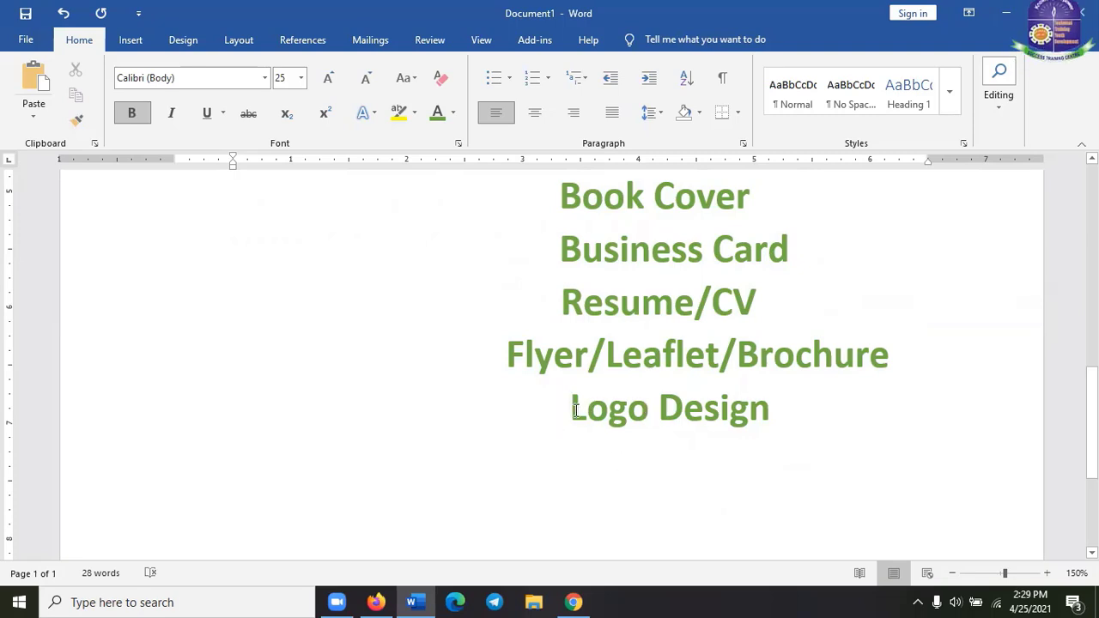
triple_click(582, 356)
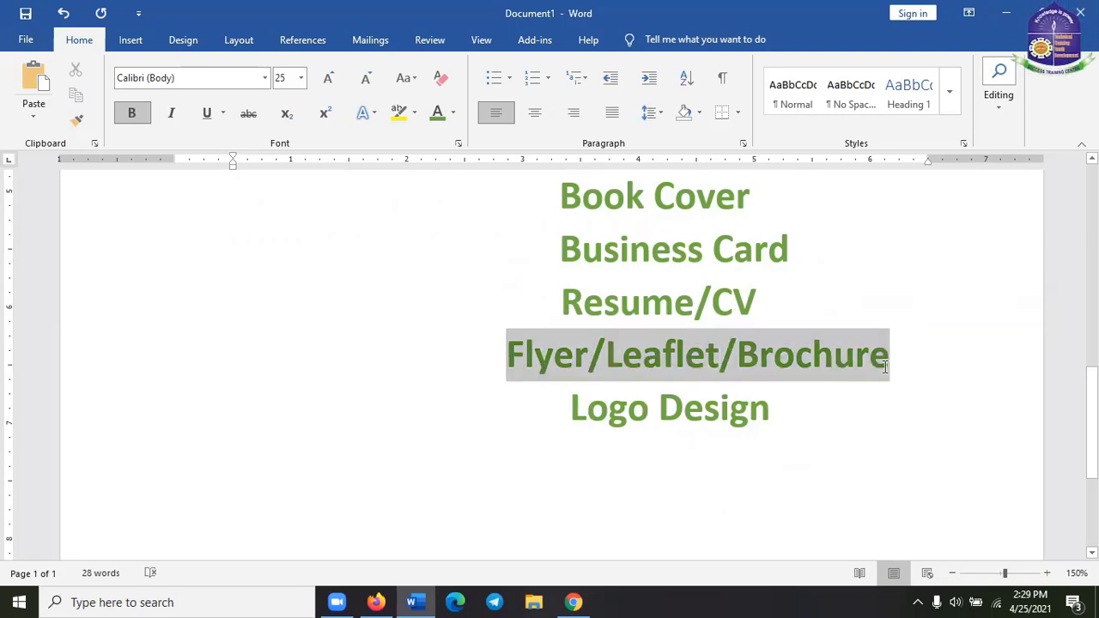
- Look over the Adobe Illustrator list from "Banner" down to "Logo Design"
left_click(748, 421)
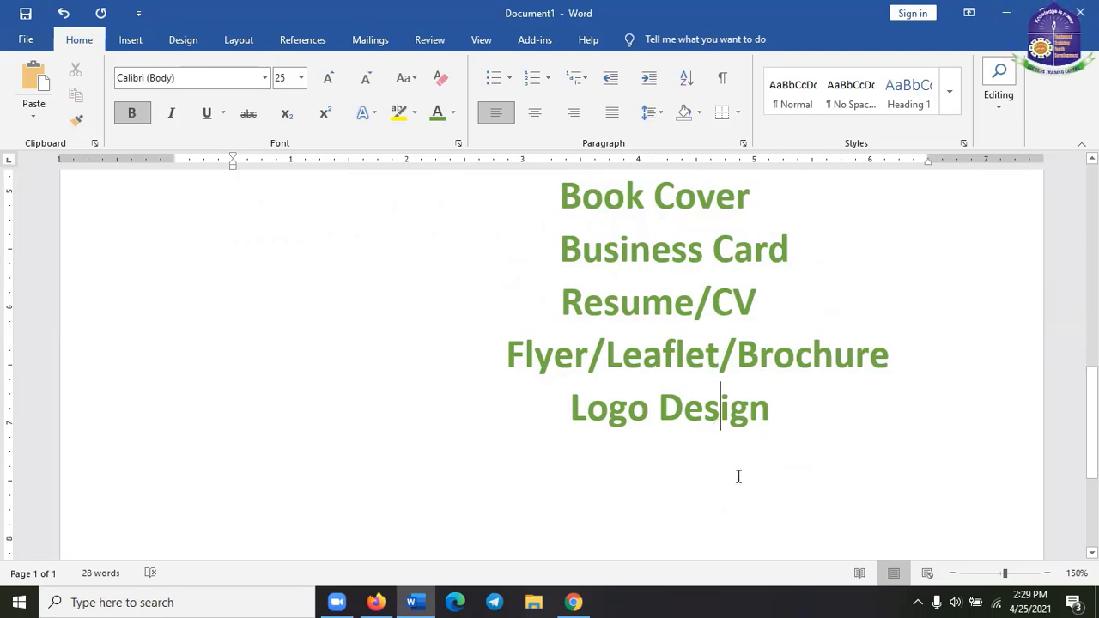
scroll(738, 477, "up", 2)
scroll(727, 478, "down", 2)
left_click(510, 359)
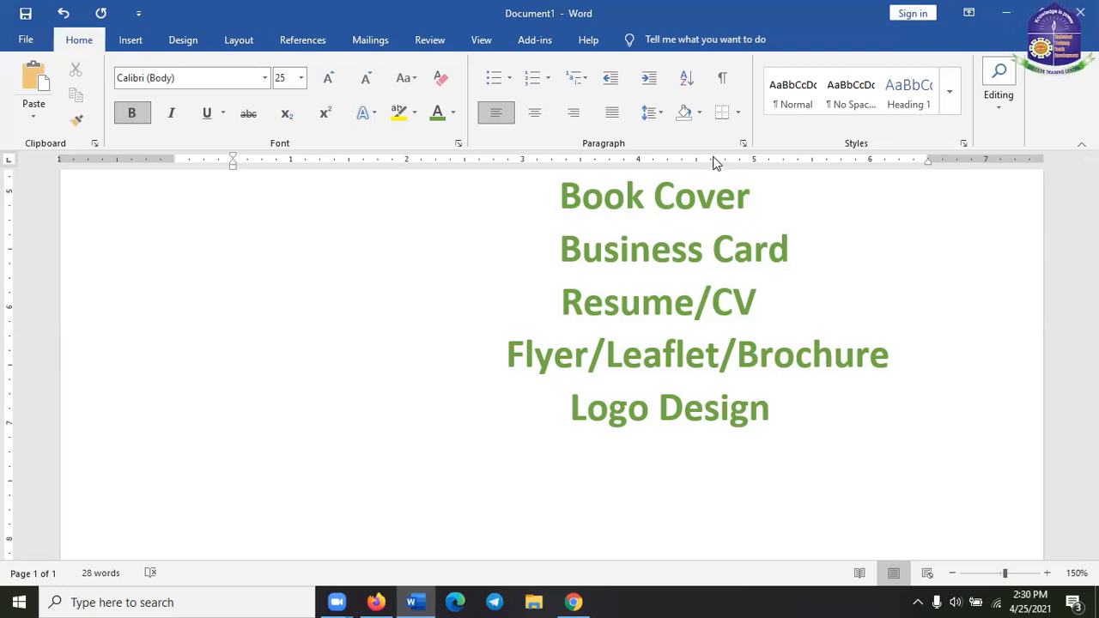
scroll(702, 329, "up", 3)
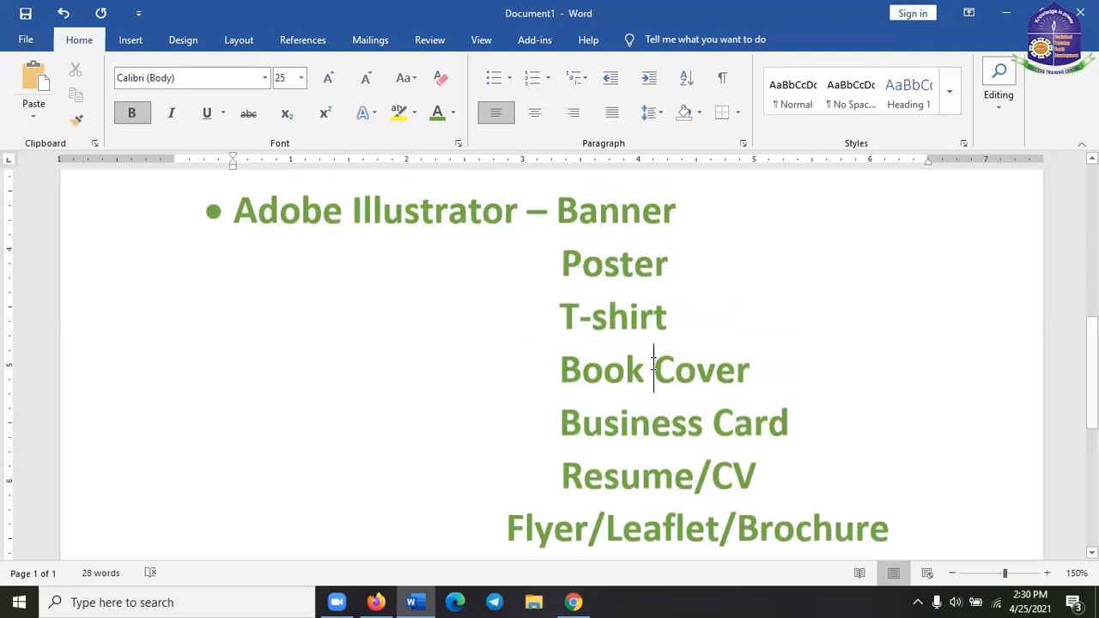
scroll(654, 367, "up", 2)
scroll(651, 369, "down", 2)
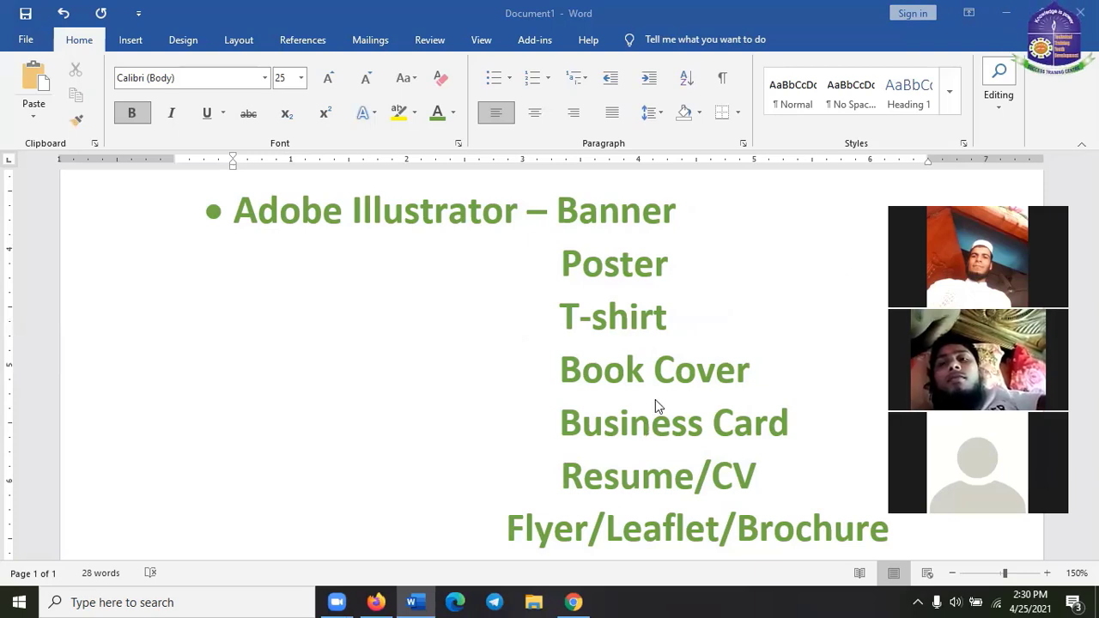
scroll(653, 404, "down", 3)
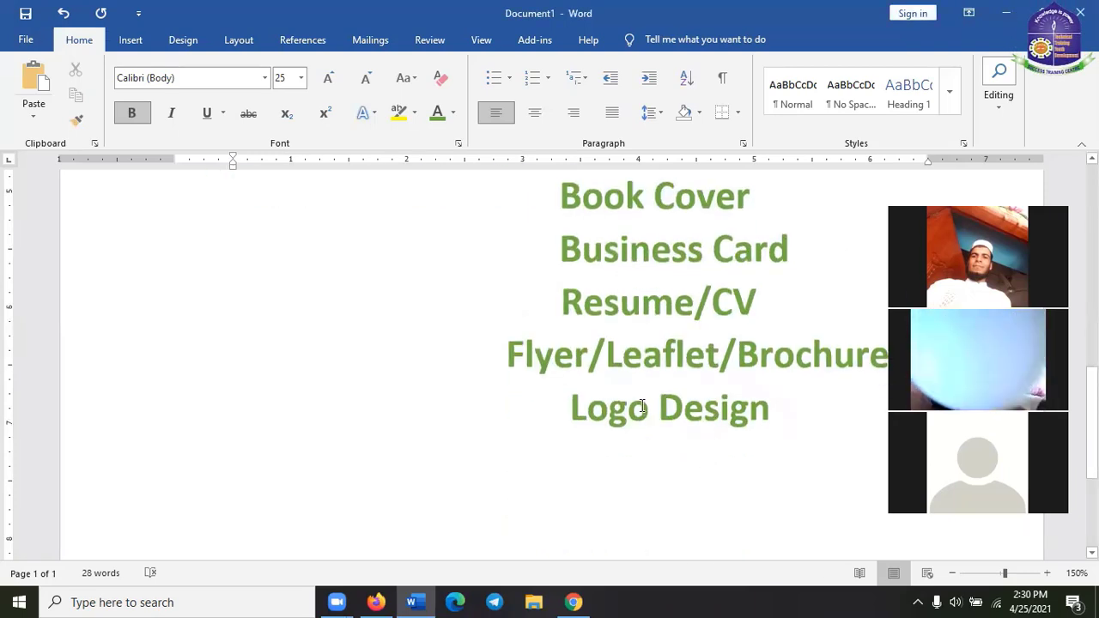
left_click(684, 407)
scroll(698, 435, "down", 2)
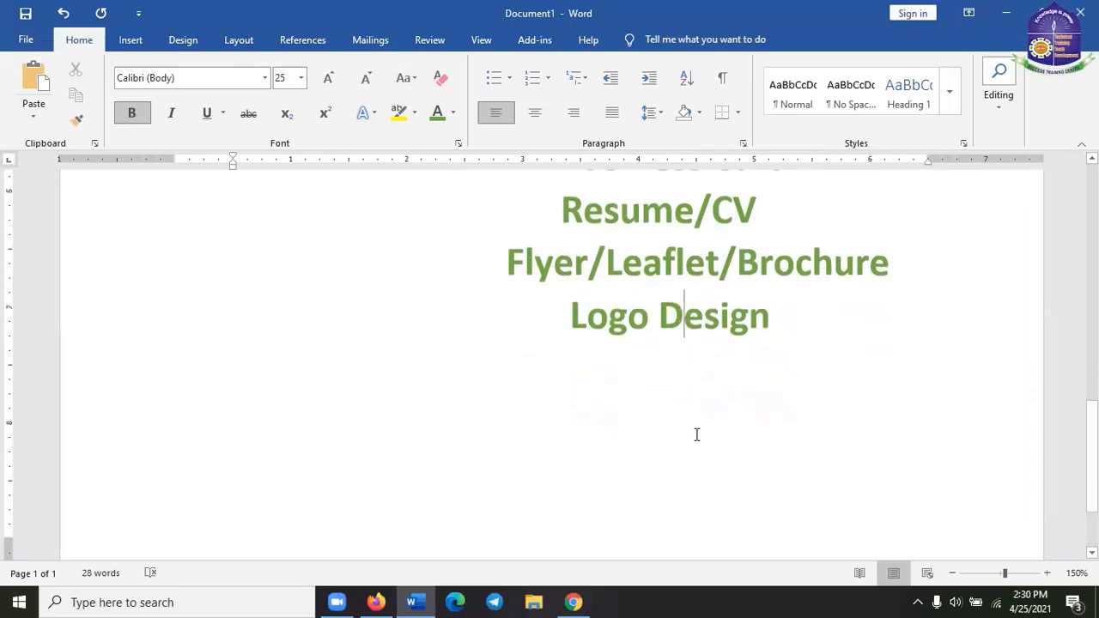
scroll(698, 435, "up", 3)
scroll(695, 447, "down", 3)
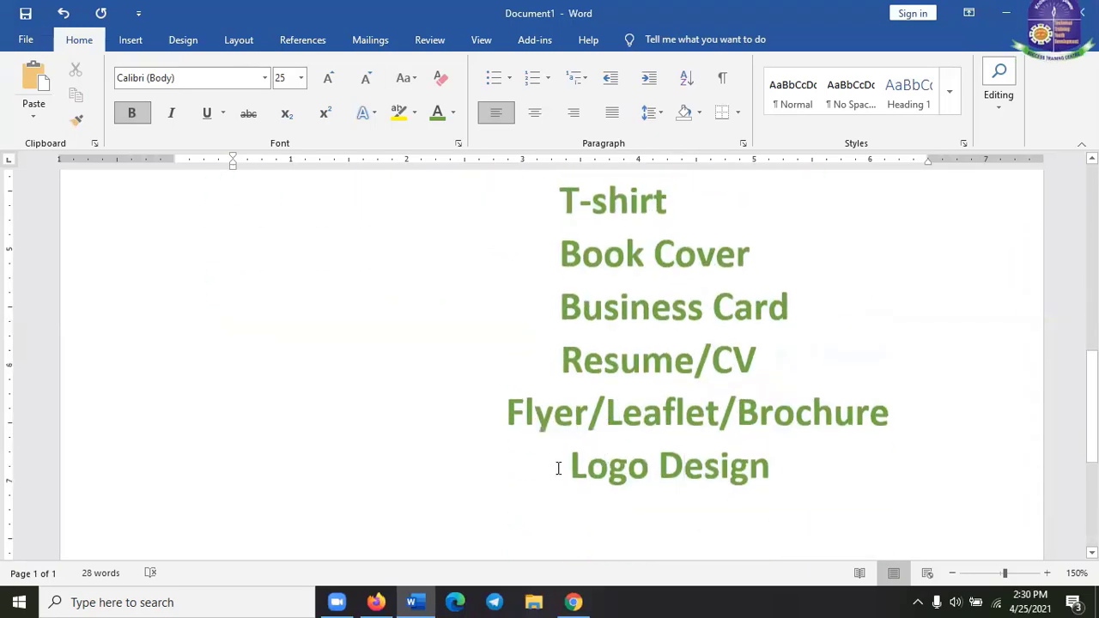
- Highlight the "Logo Design" entry to point it out at the end of the Illustrator list
left_click_drag(561, 461, 798, 460)
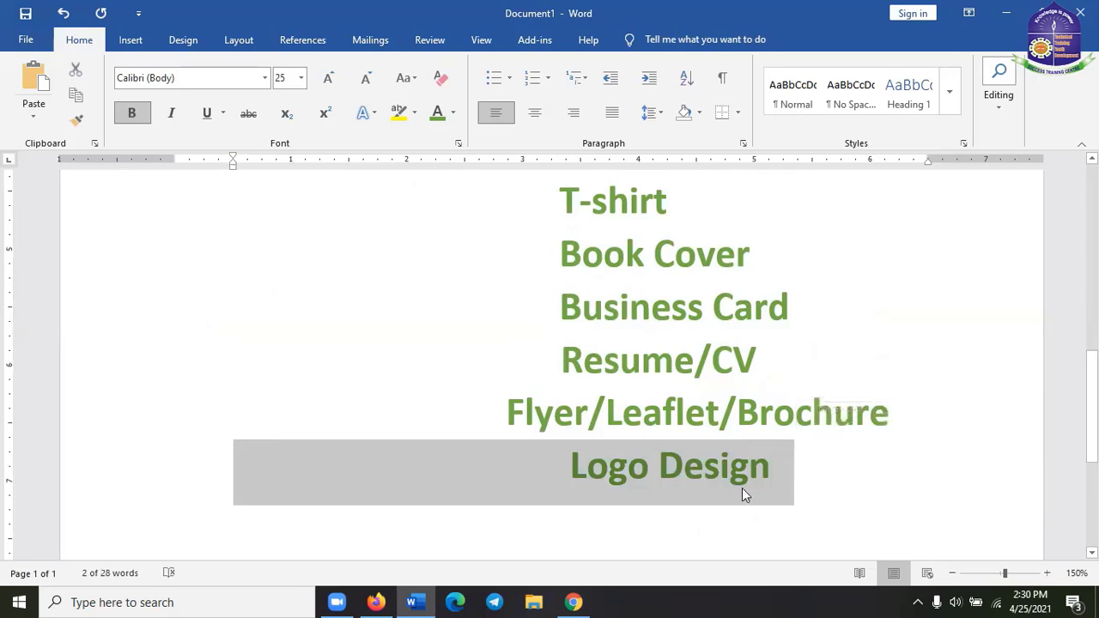
left_click(750, 465)
left_click_drag(556, 460, 756, 468)
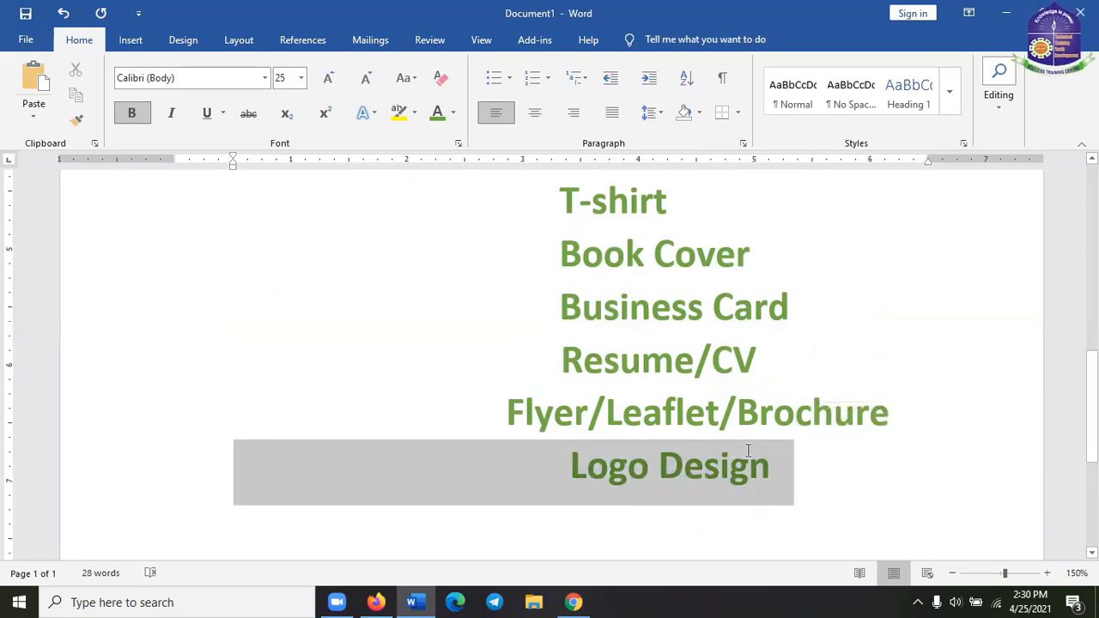
left_click(700, 497)
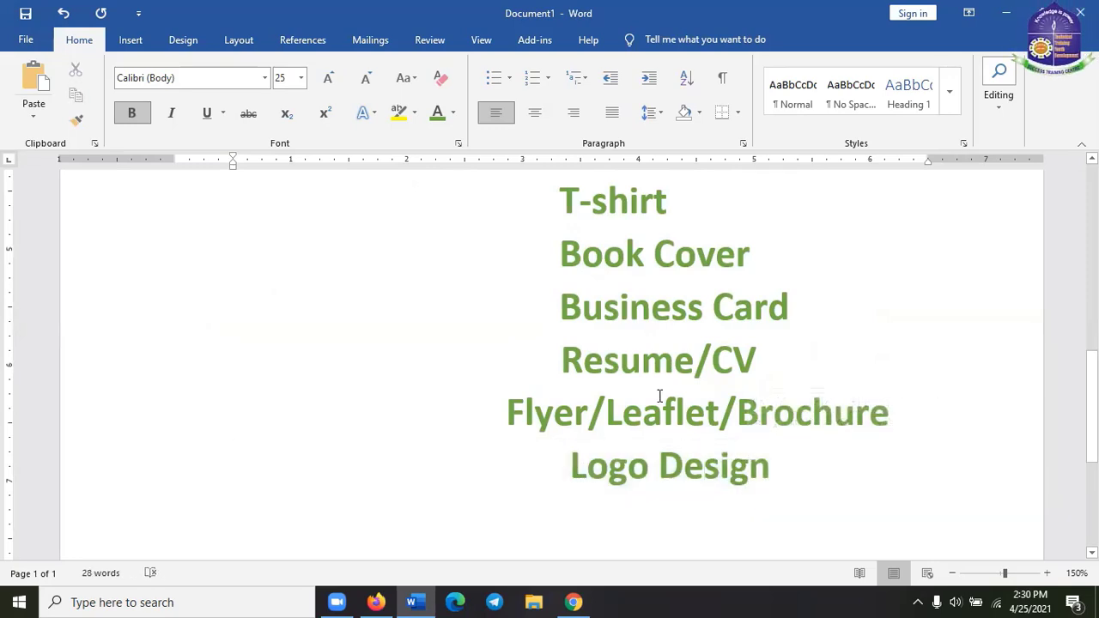
scroll(705, 420, "down", 2)
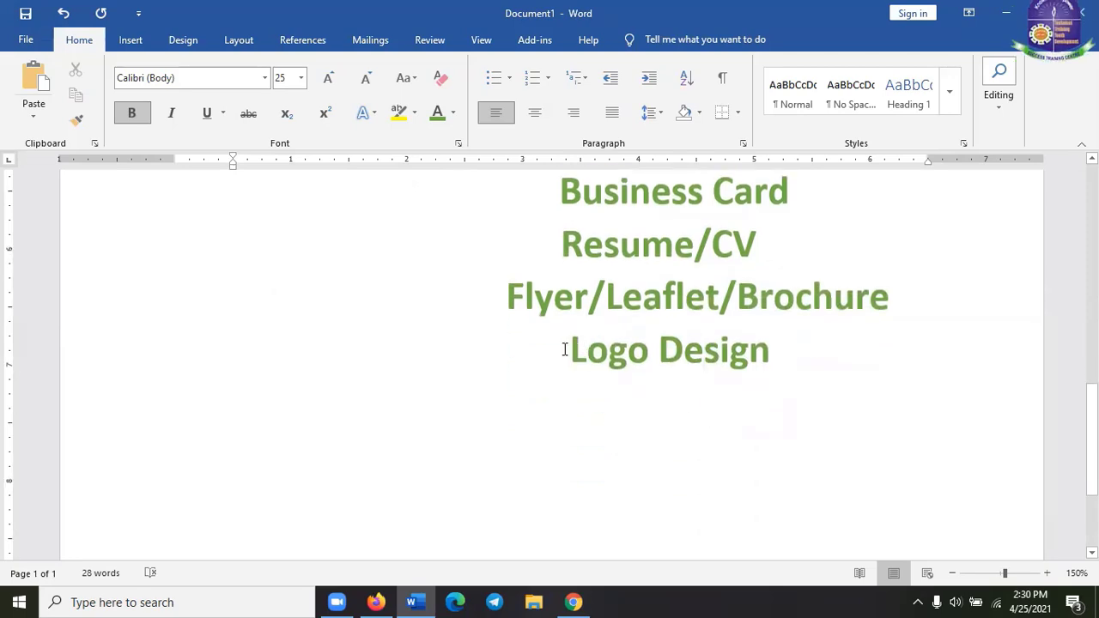
left_click_drag(563, 350, 582, 356)
- Go through the Illustrator entries one by one, from "Banner" through "T-shirt", "Book Cover", "Resume/CV" and "Flyer/Leaflet/Brochure" to "Logo Design"
scroll(626, 421, "up", 6)
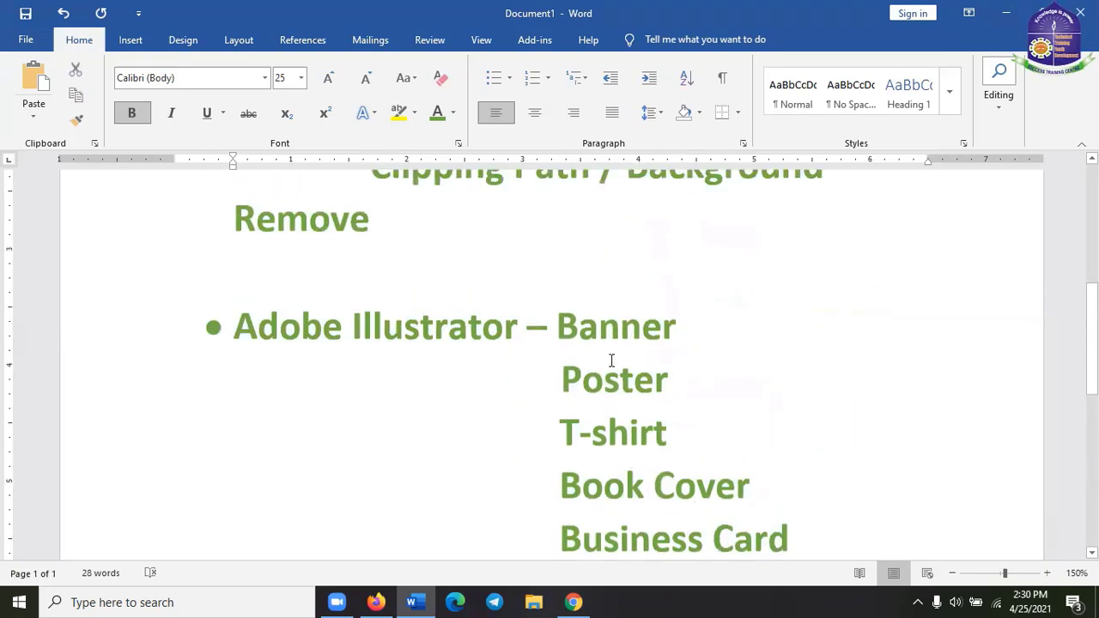
left_click(616, 337)
scroll(611, 301, "down", 2)
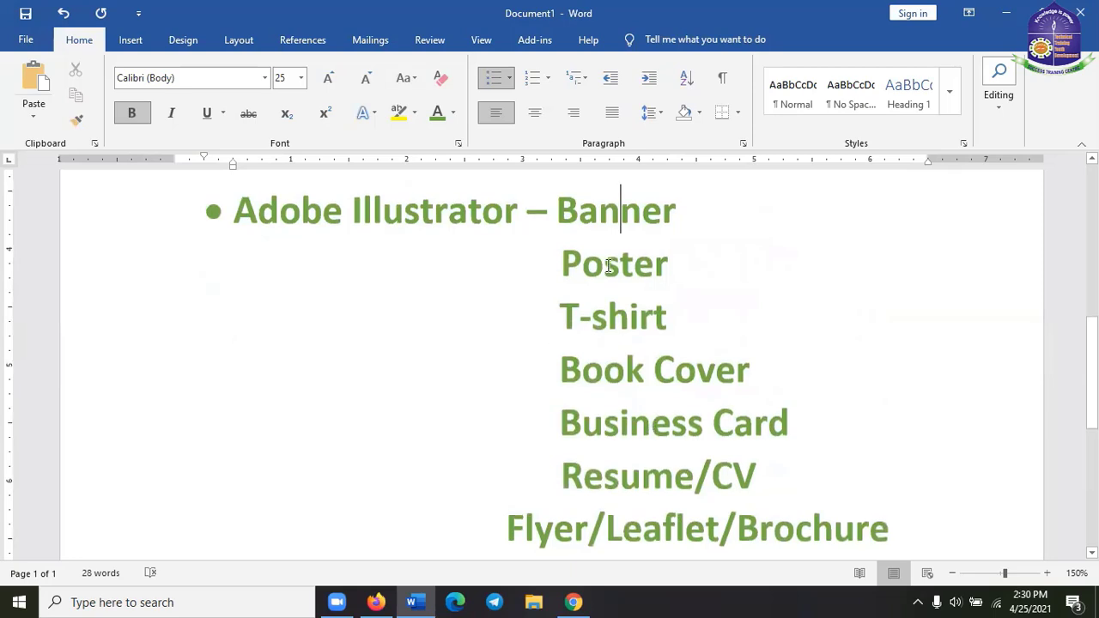
left_click(608, 322)
left_click(612, 368)
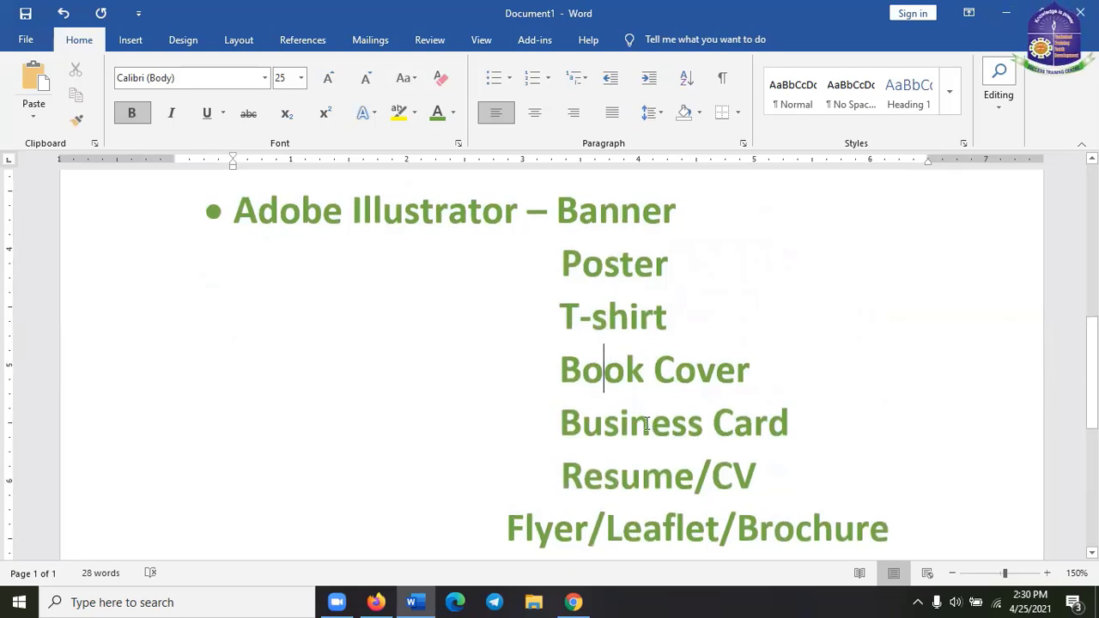
left_click(645, 475)
scroll(640, 464, "down", 3)
left_click(581, 350)
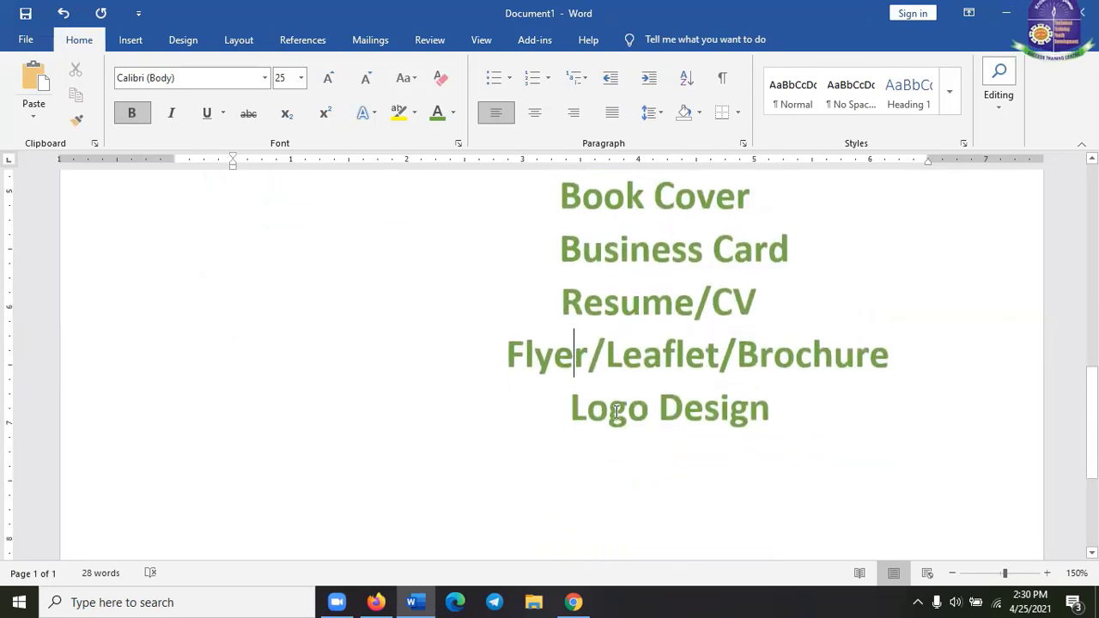
scroll(616, 414, "up", 1)
left_click(616, 414)
- Highlight the "Adobe Photoshop" and "Adobe Illustrator" headings in turn to point out the two course programs
scroll(616, 414, "up", 12)
scroll(351, 373, "down", 3)
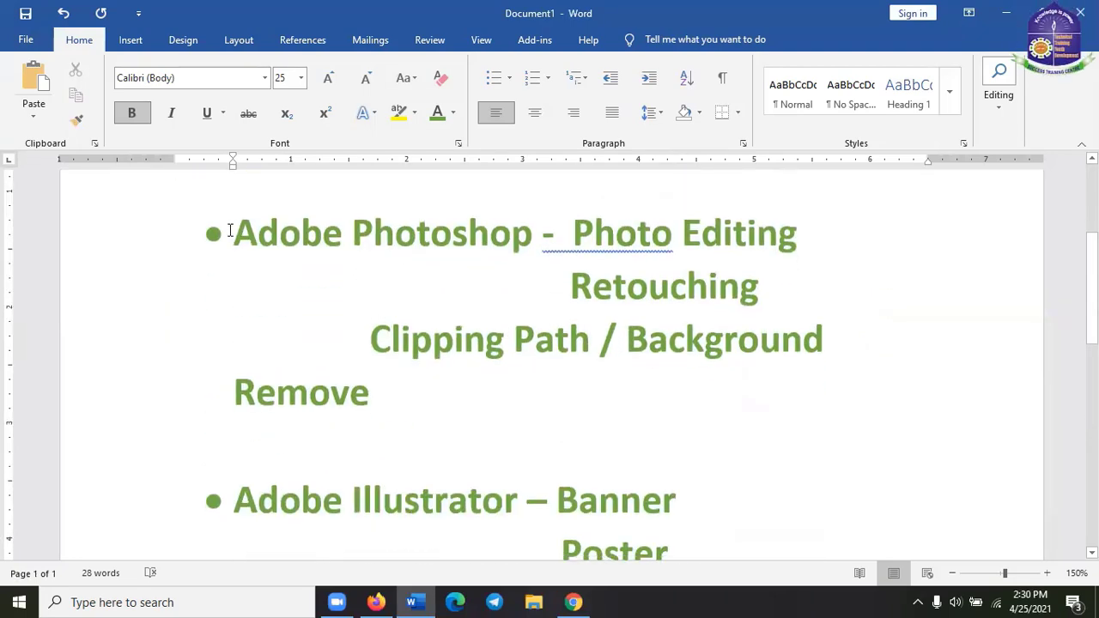
left_click_drag(249, 230, 532, 234)
scroll(369, 434, "down", 3)
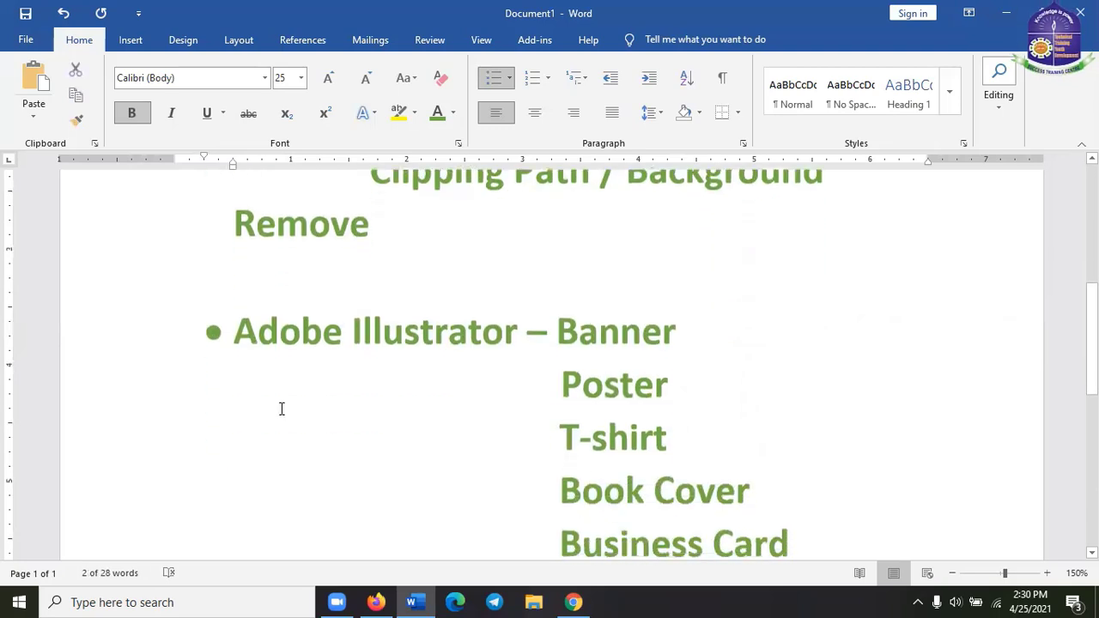
left_click_drag(241, 315, 513, 311)
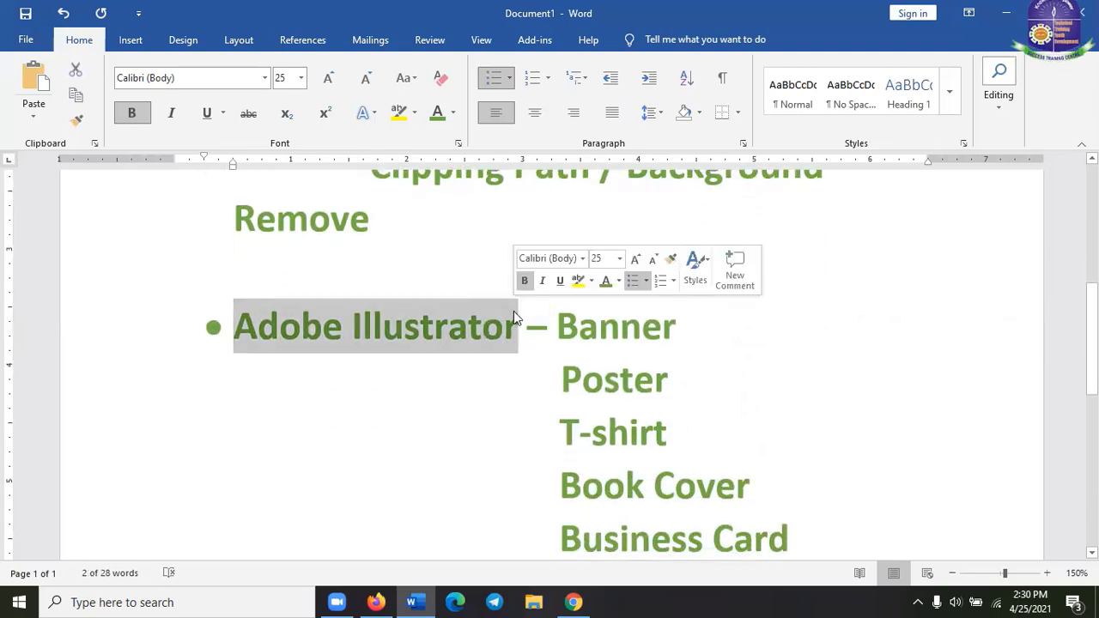
scroll(523, 361, "up", 6)
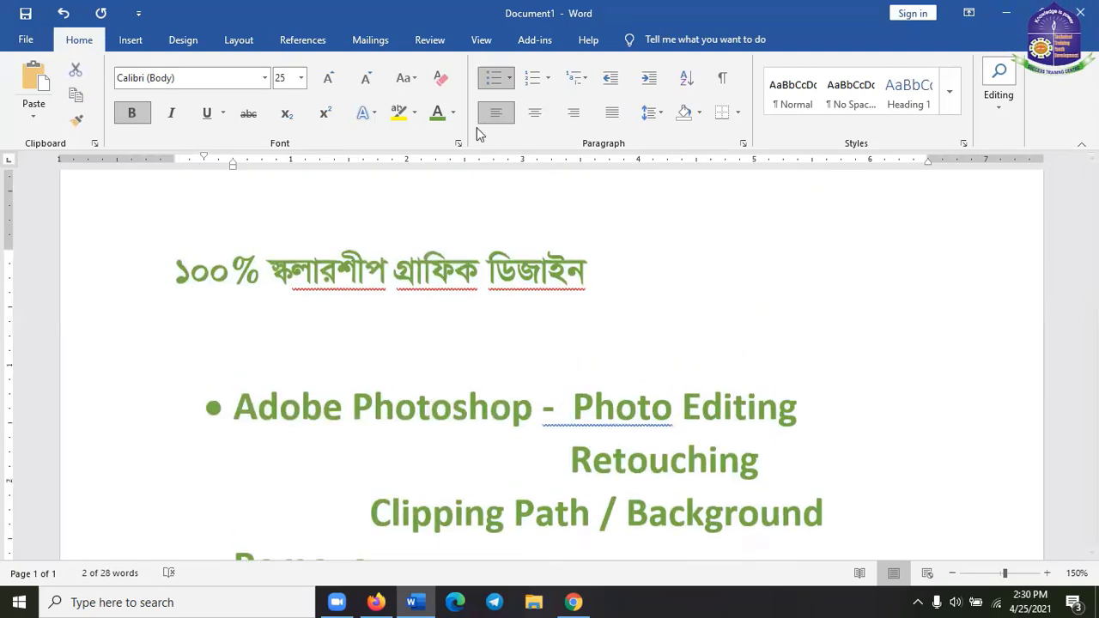
- Review both course sections once more and highlight the "Adobe Photoshop" heading to introduce it as the first topic
scroll(300, 265, "down", 3)
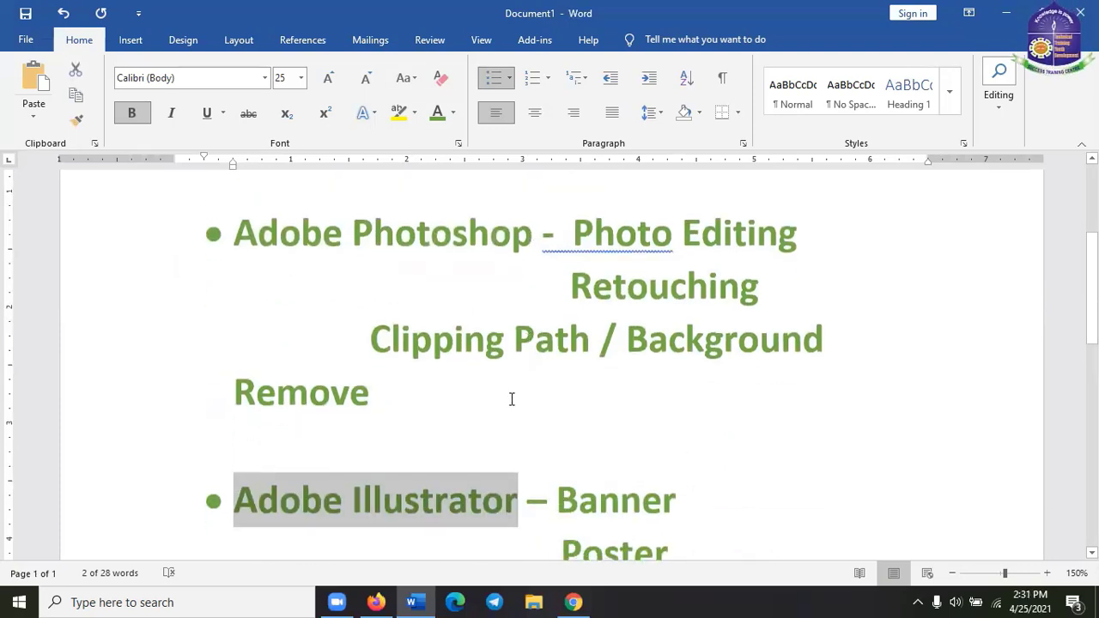
scroll(549, 462, "down", 3)
left_click(460, 383)
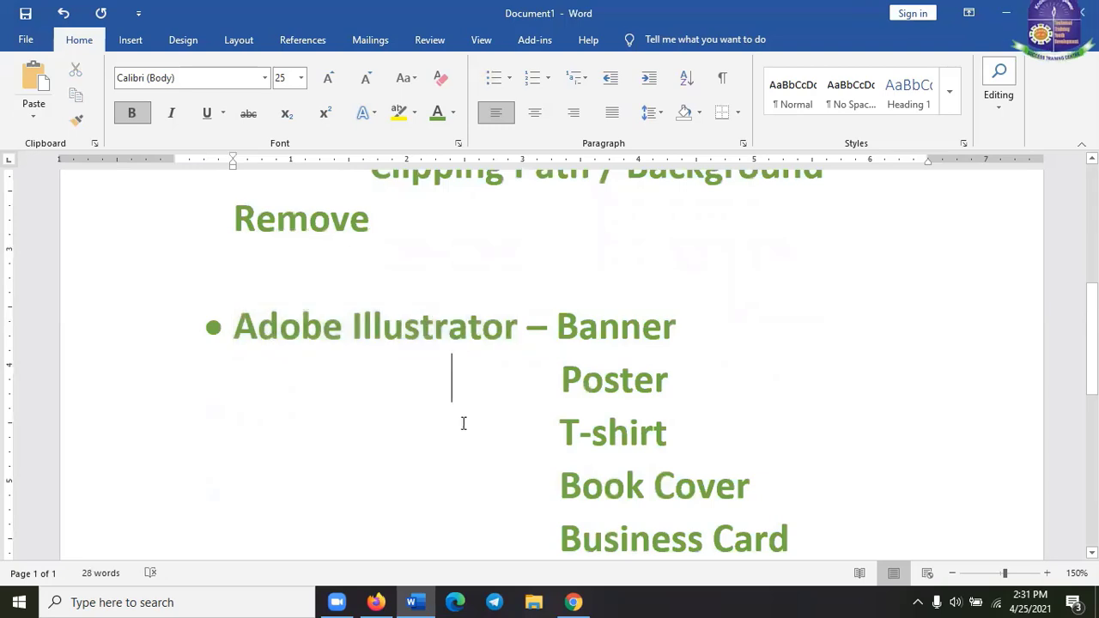
scroll(465, 420, "up", 2)
scroll(465, 420, "up", 3)
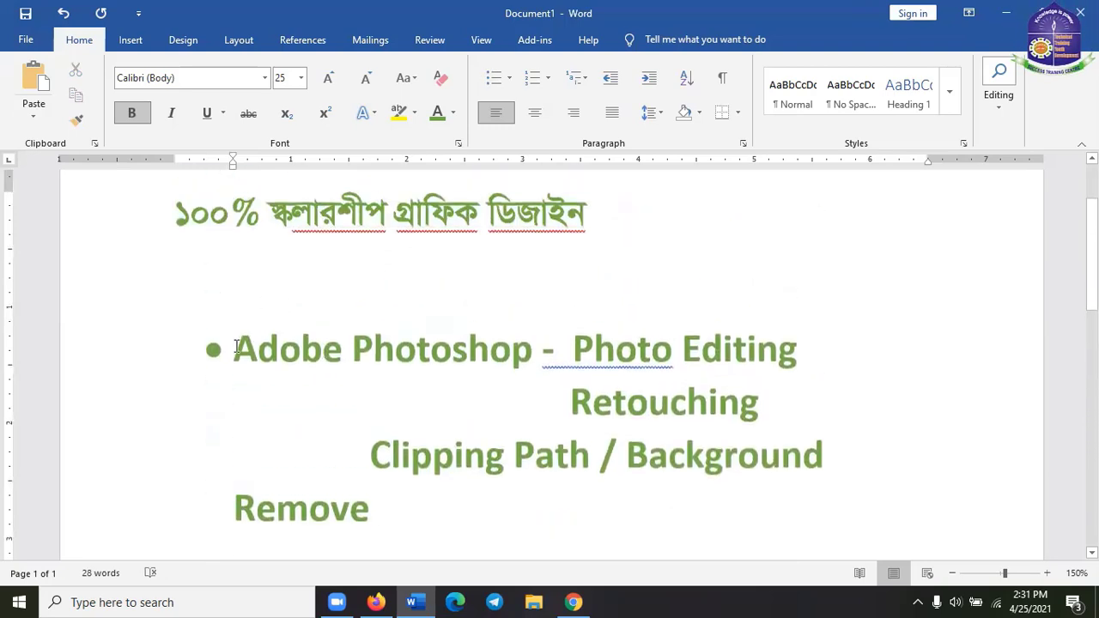
left_click_drag(237, 347, 541, 349)
left_click(468, 404)
- Launch Adobe Photoshop CC 2018 and shift its floating toolbox slightly upward
left_click(12, 600)
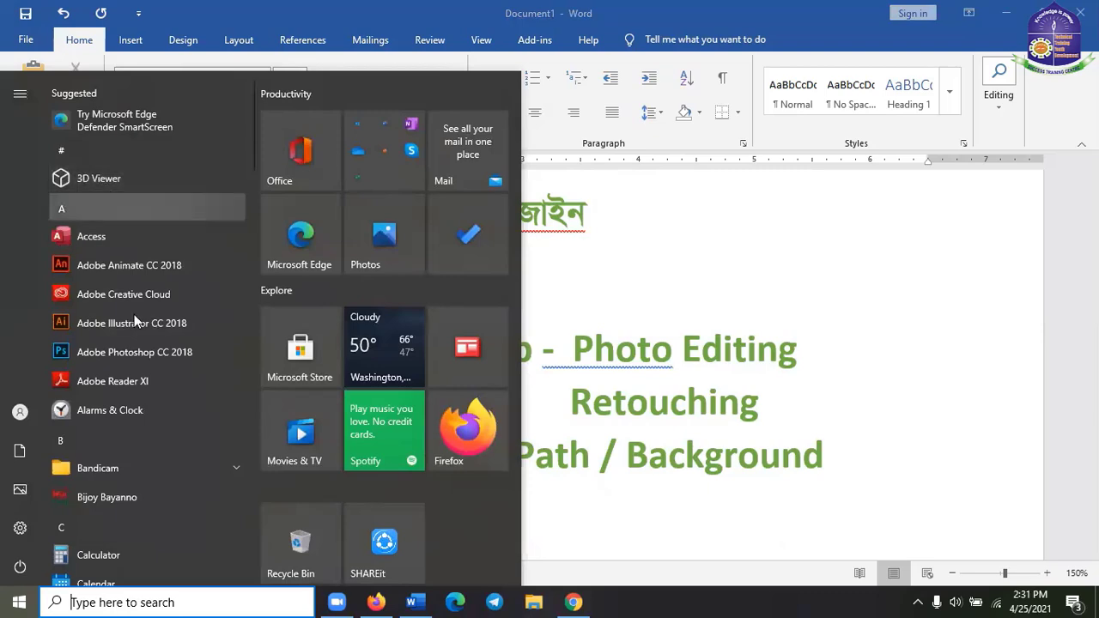
left_click(137, 356)
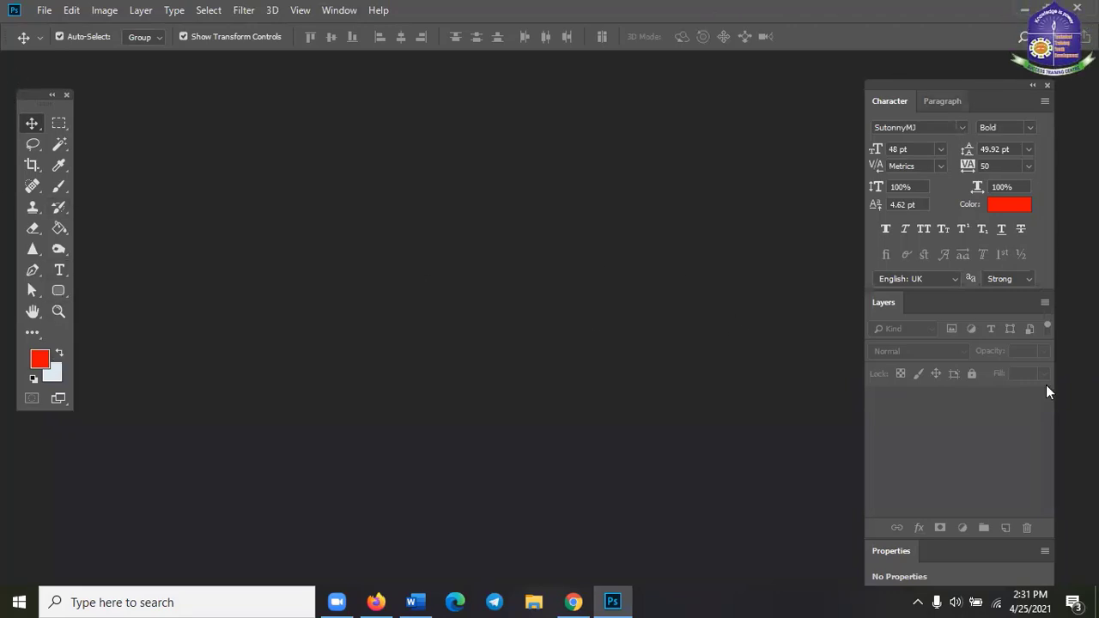
left_click_drag(33, 95, 31, 91)
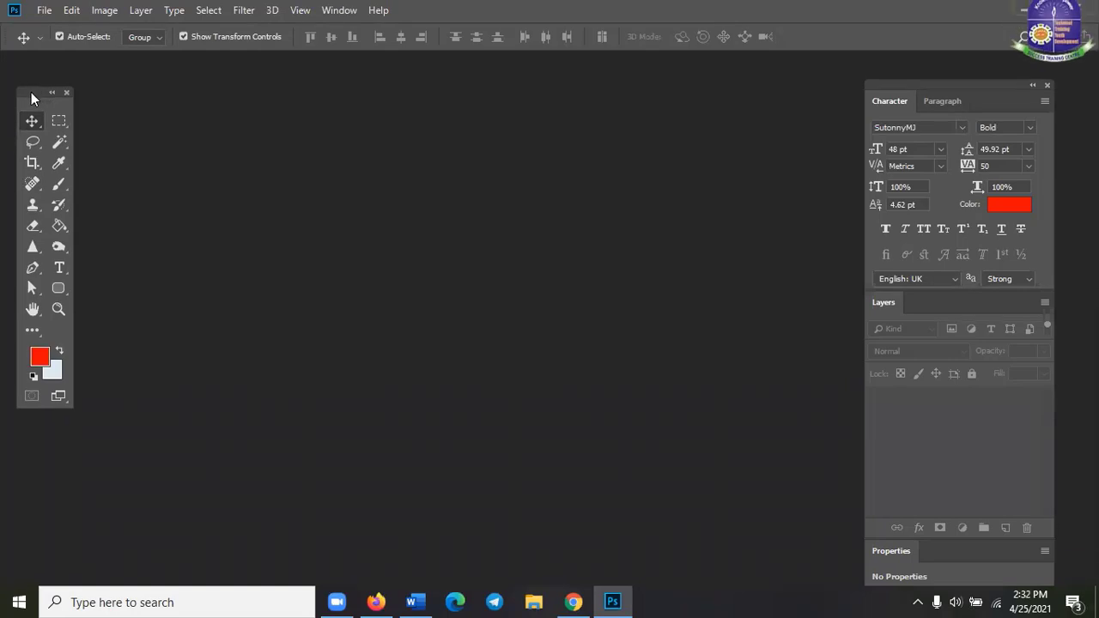
- Look through the File, Edit, Image and Layer commands in turn to show what each group offers
left_click(44, 12)
left_click(54, 12)
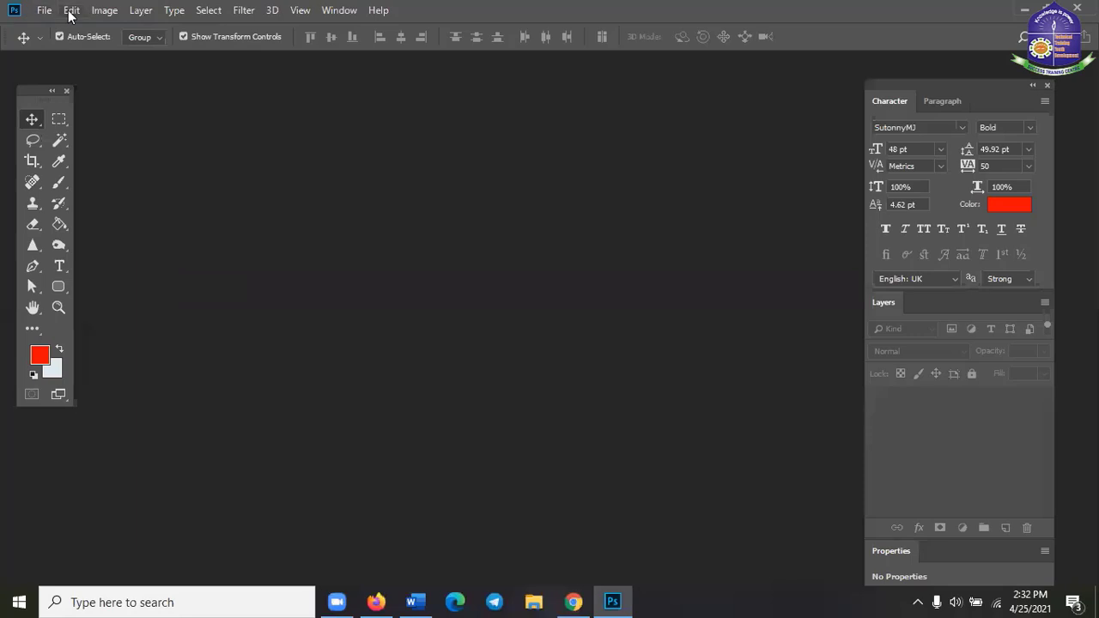
left_click(72, 12)
left_click(71, 12)
left_click(103, 11)
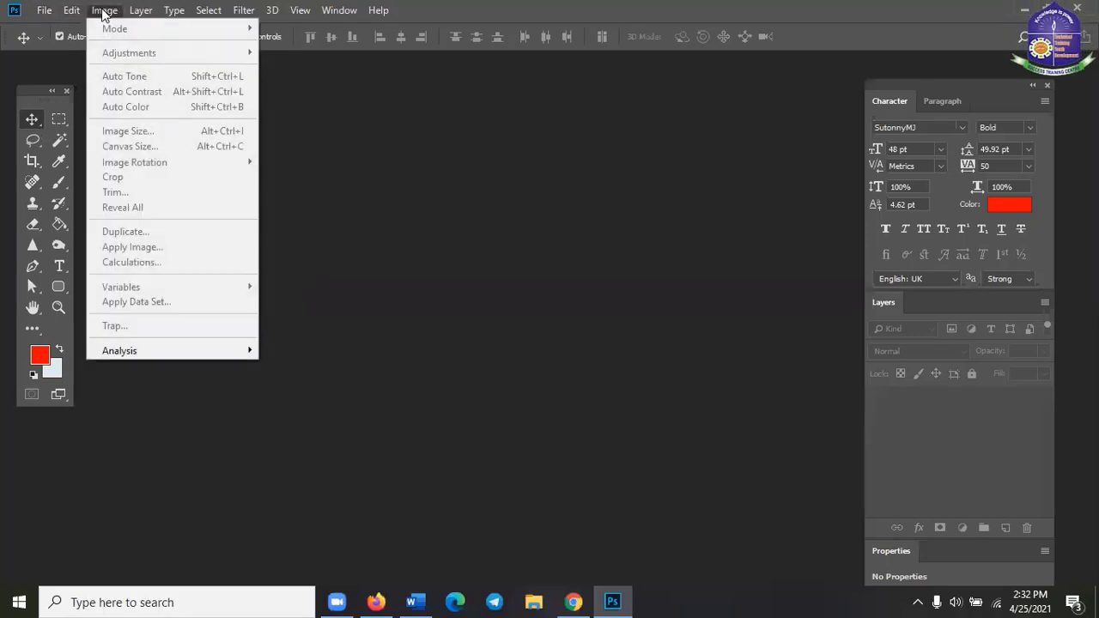
left_click(103, 12)
left_click(143, 11)
left_click(143, 11)
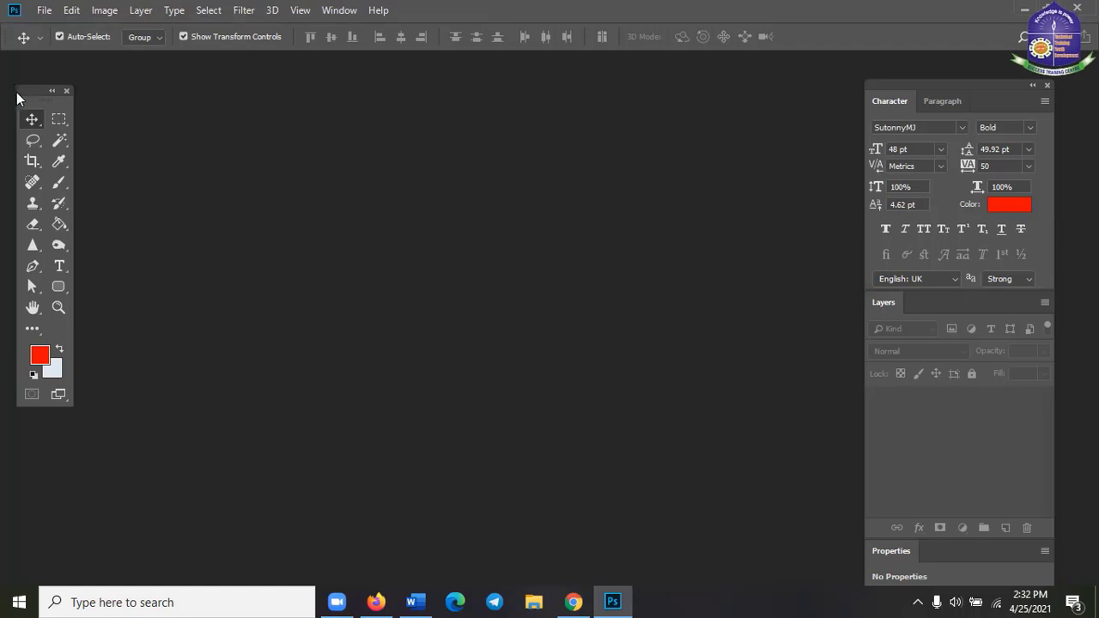
- Reposition the floating toolbox within the workspace and activate the Rectangular Marquee tool
mouse_move(23, 92)
left_mouse_down()
mouse_move(164, 136)
mouse_move(27, 69)
mouse_move(51, 91)
mouse_move(41, 90)
left_mouse_up()
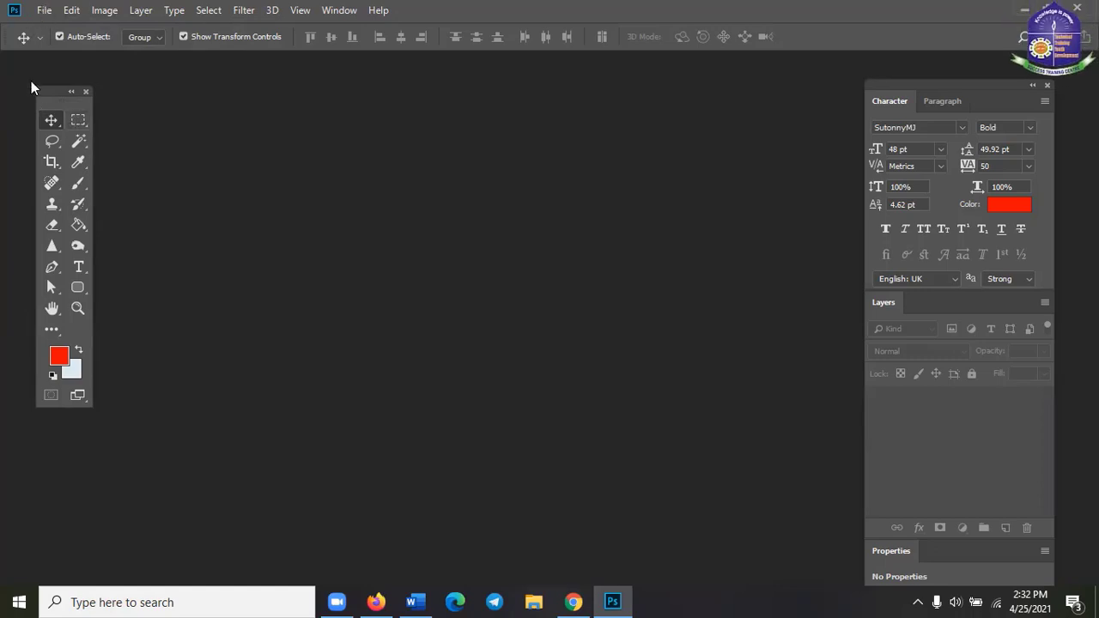
left_click_drag(55, 93, 68, 119)
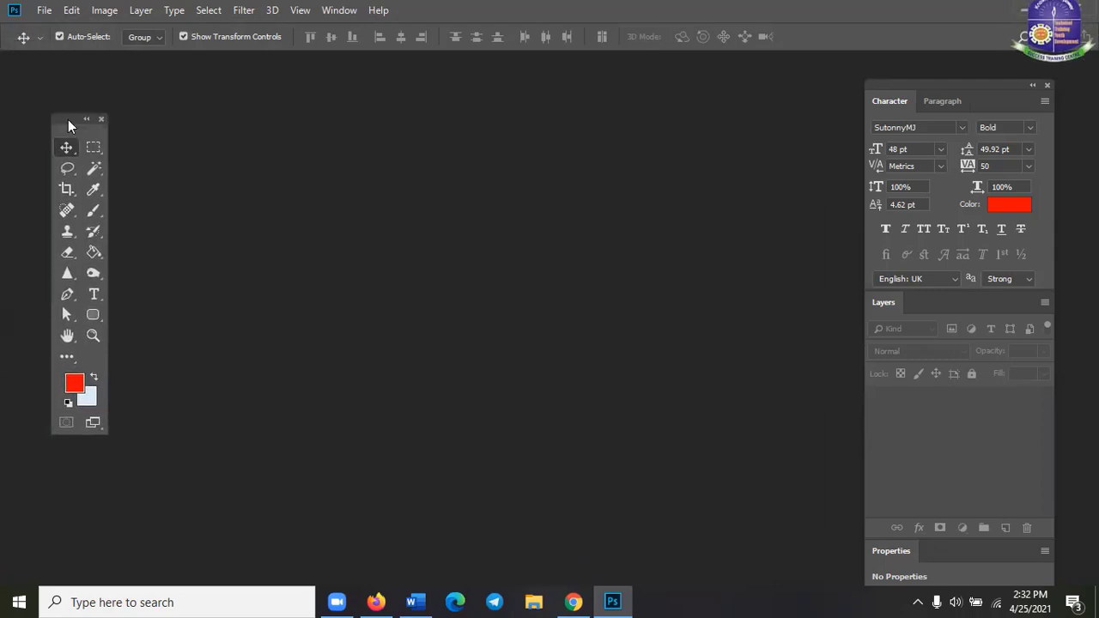
left_click(95, 148)
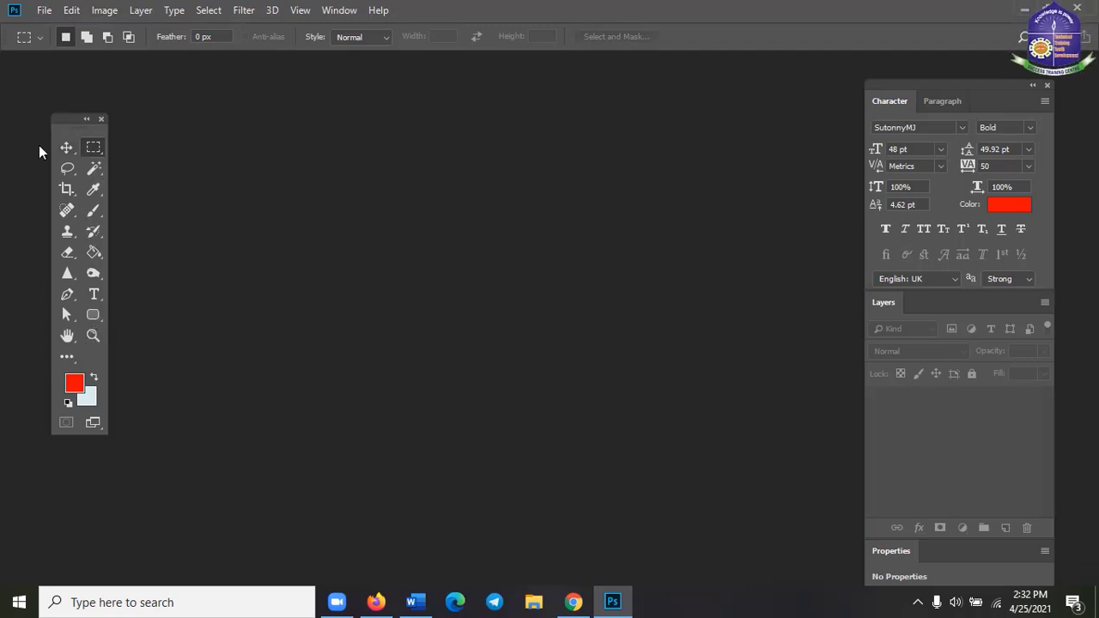
left_click_drag(70, 123, 48, 103)
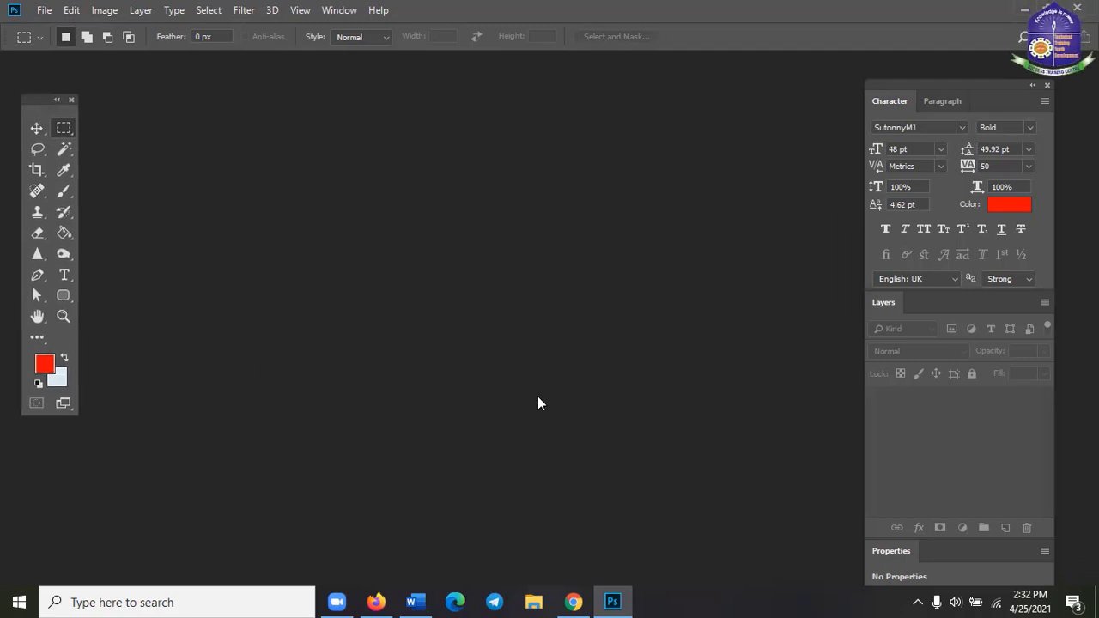
- Examine the presets and settings for a new document, closing them without creating one
left_click(43, 10)
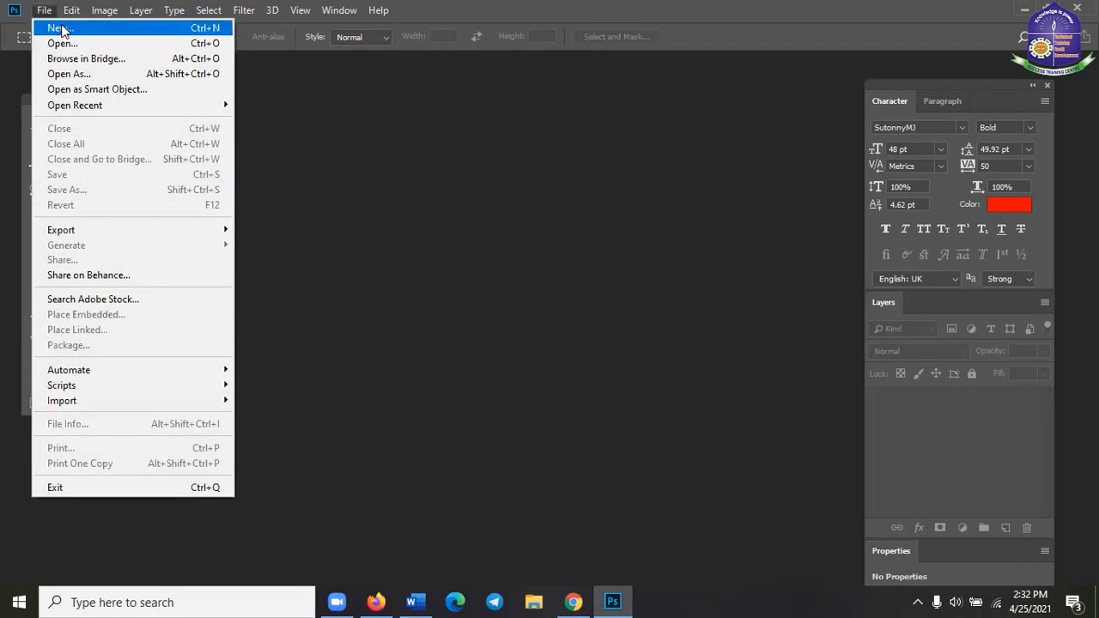
left_click(63, 29)
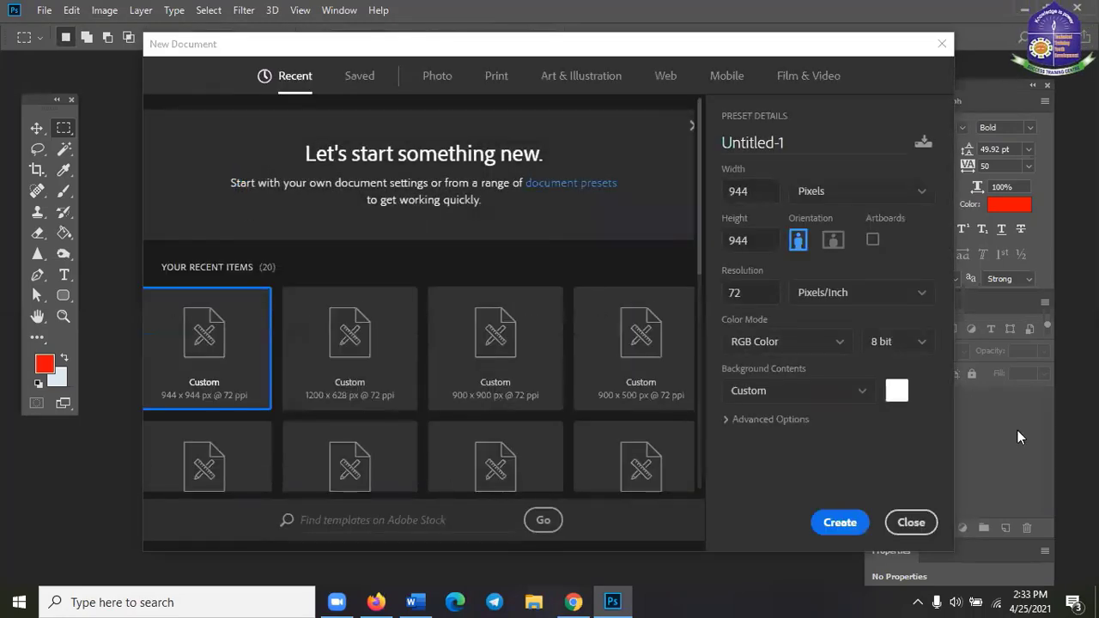
left_click(909, 521)
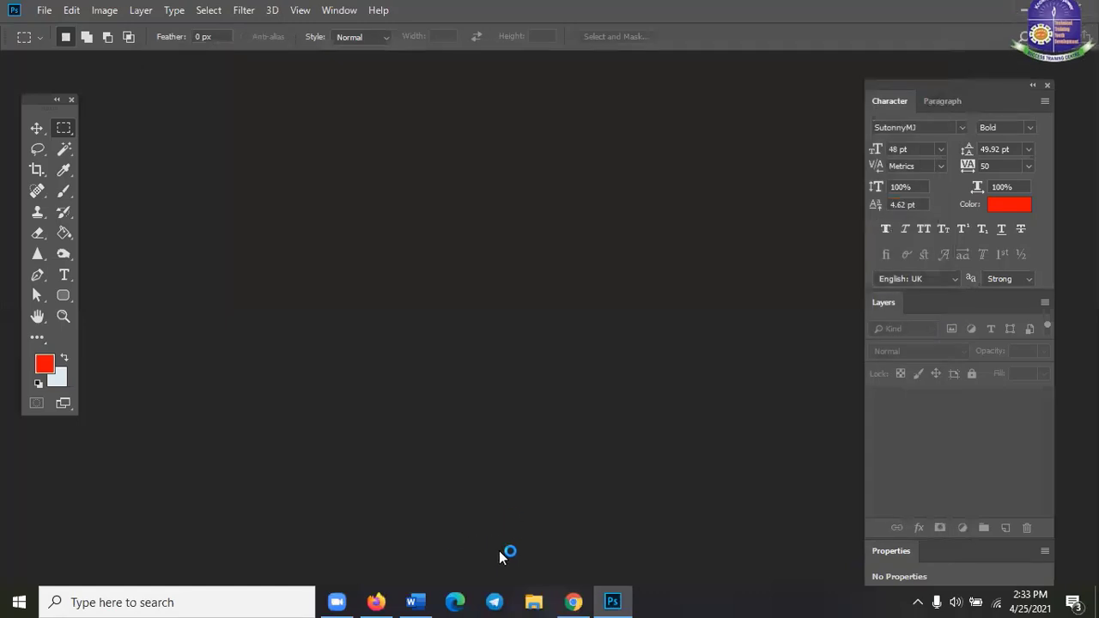
- Switch to the Word course outline and review the topics listed under Adobe Photoshop
left_click(412, 602)
left_click(602, 406)
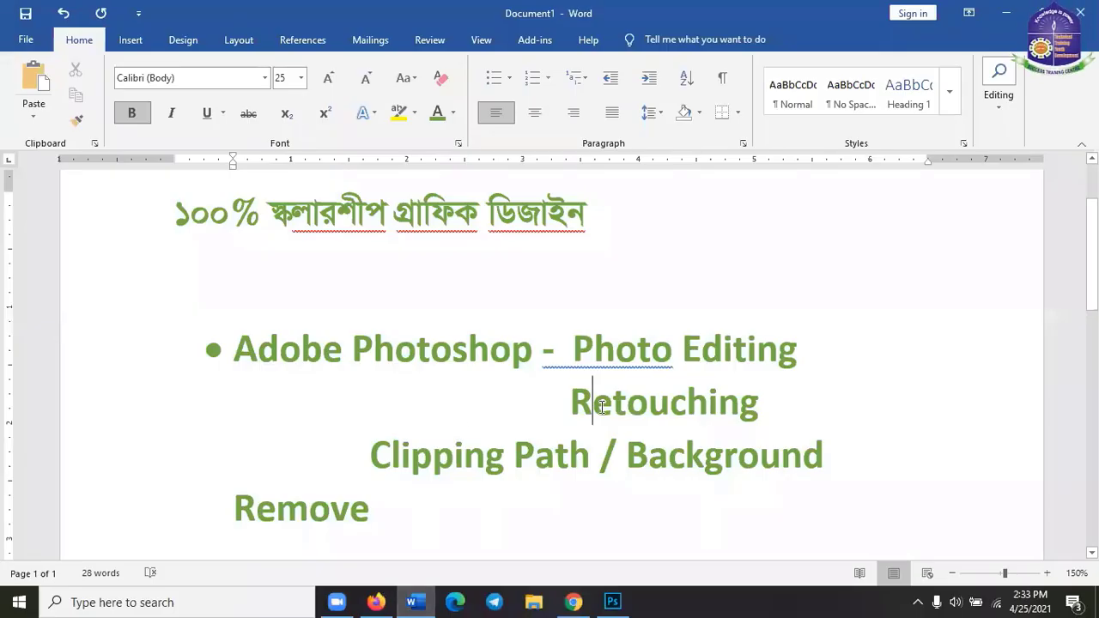
scroll(604, 406, "down", 1)
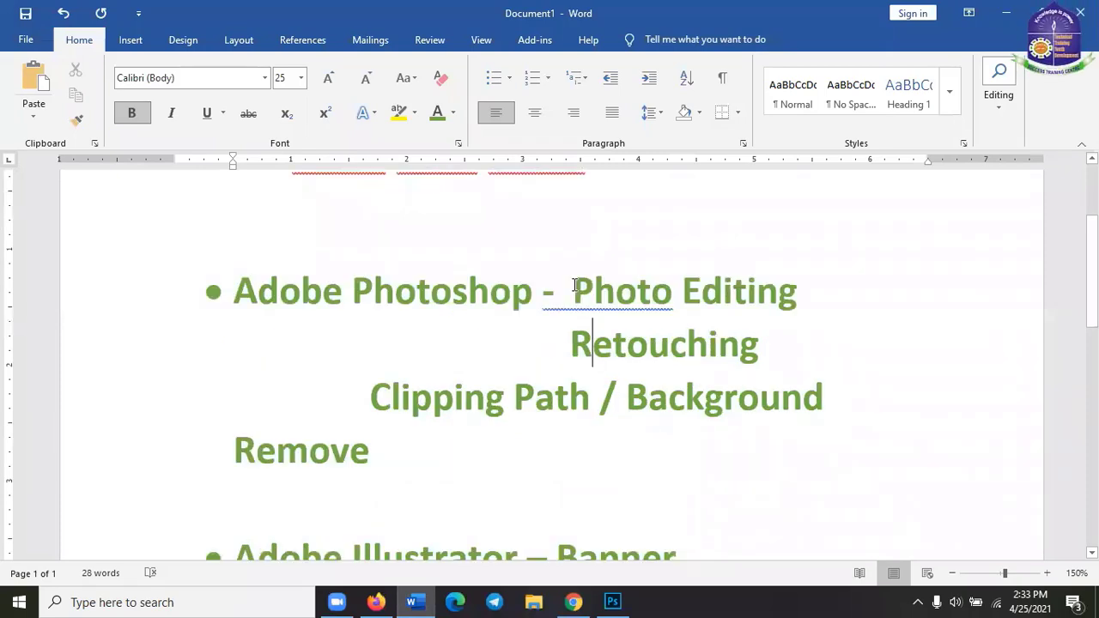
scroll(615, 373, "down", 2)
scroll(615, 376, "up", 1)
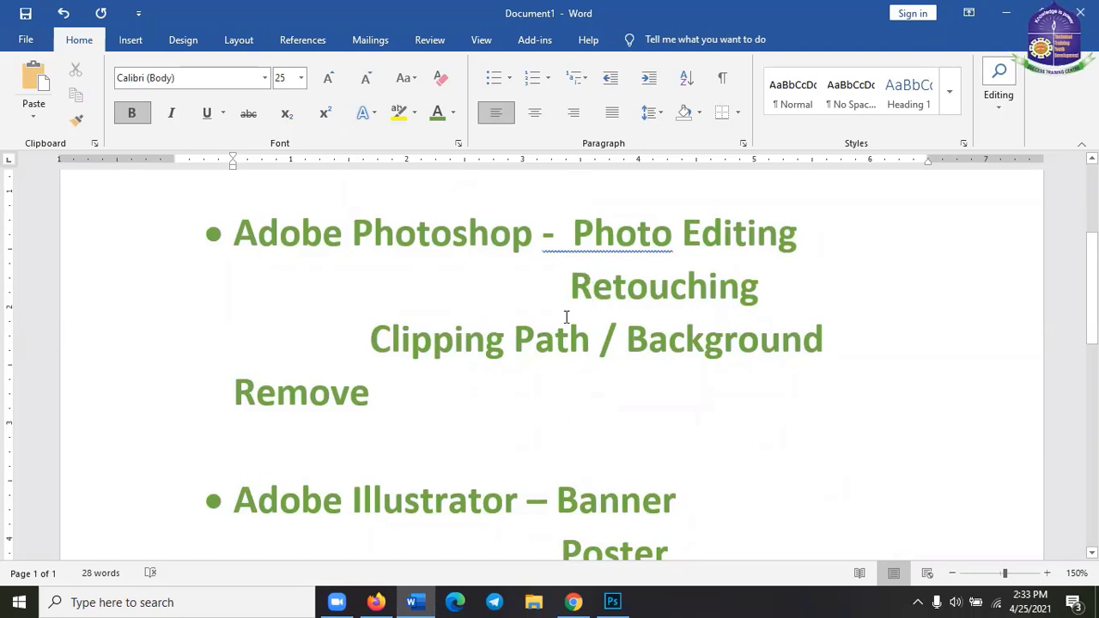
scroll(567, 378, "down", 2)
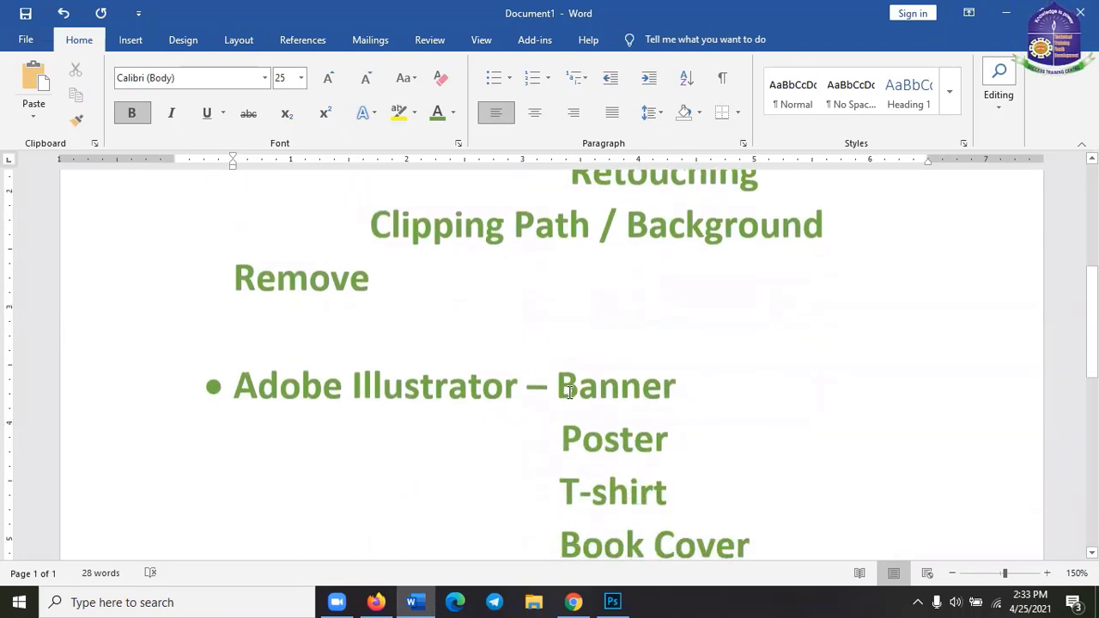
scroll(570, 392, "up", 1)
scroll(541, 370, "down", 2)
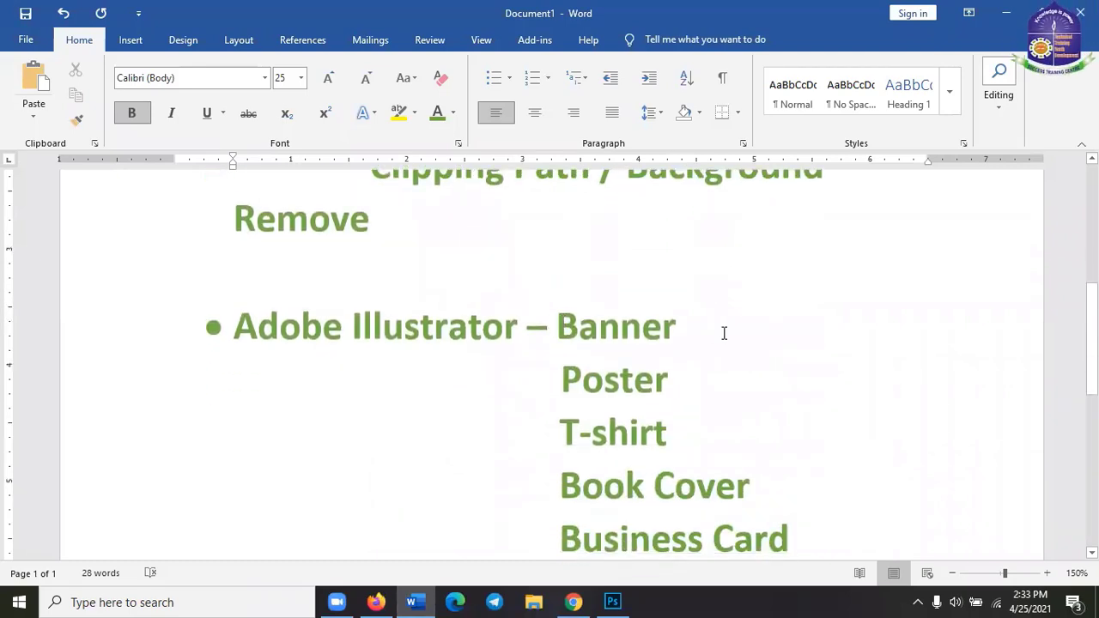
- Highlight the Adobe Illustrator topics from Banner to Resume/CV for review, clear the selection and return to the Photoshop section
scroll(726, 333, "down", 2)
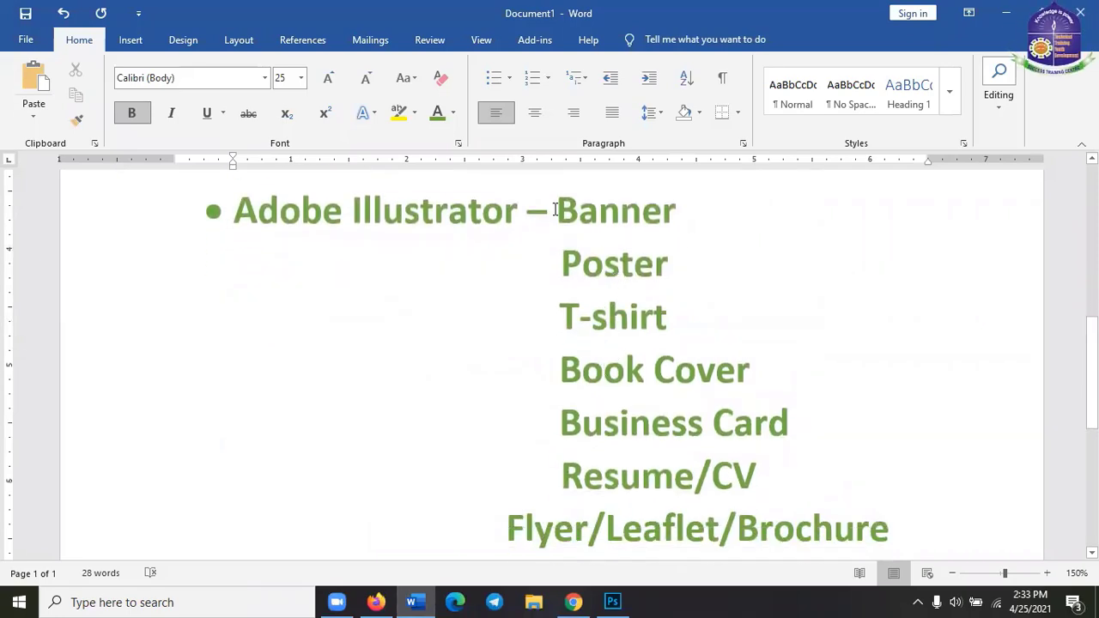
left_click_drag(555, 209, 853, 478)
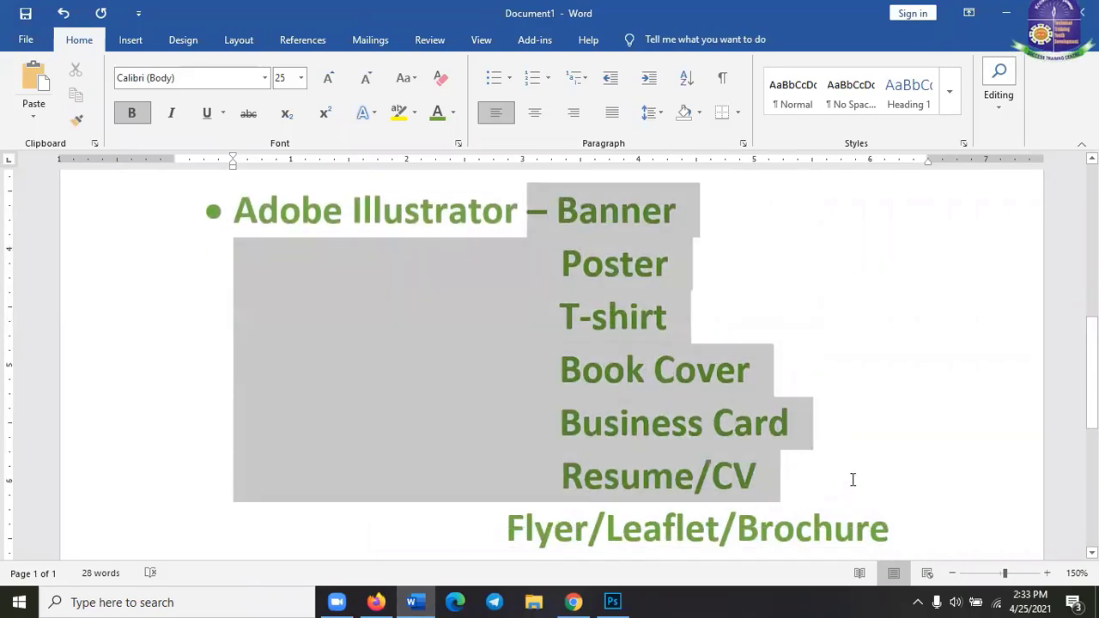
left_click(769, 287)
scroll(694, 347, "up", 1)
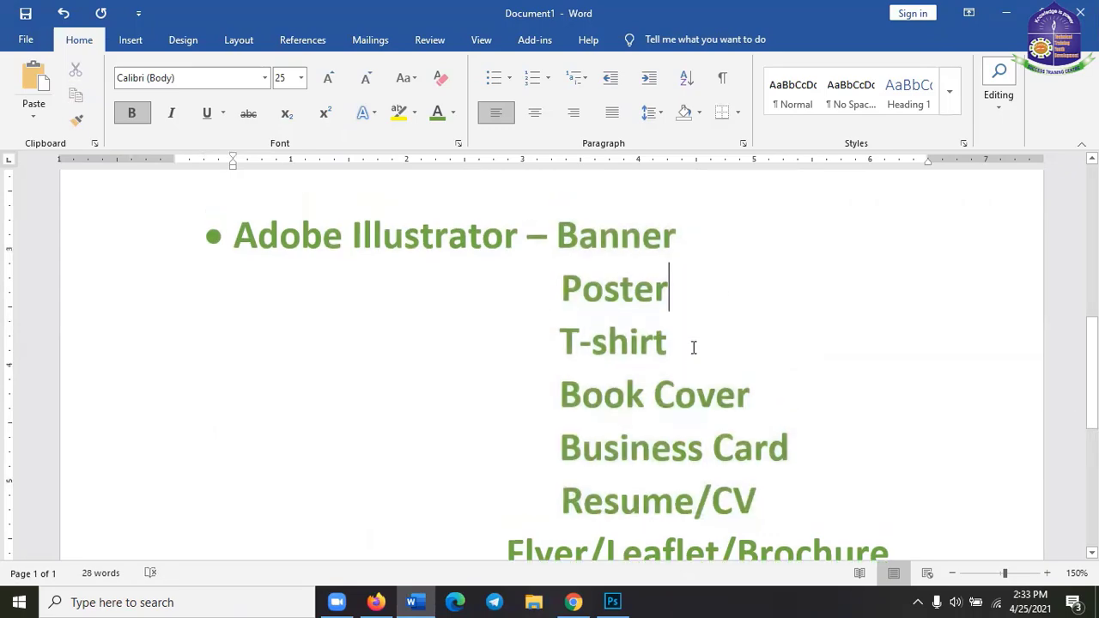
scroll(694, 347, "up", 5)
scroll(621, 360, "down", 2)
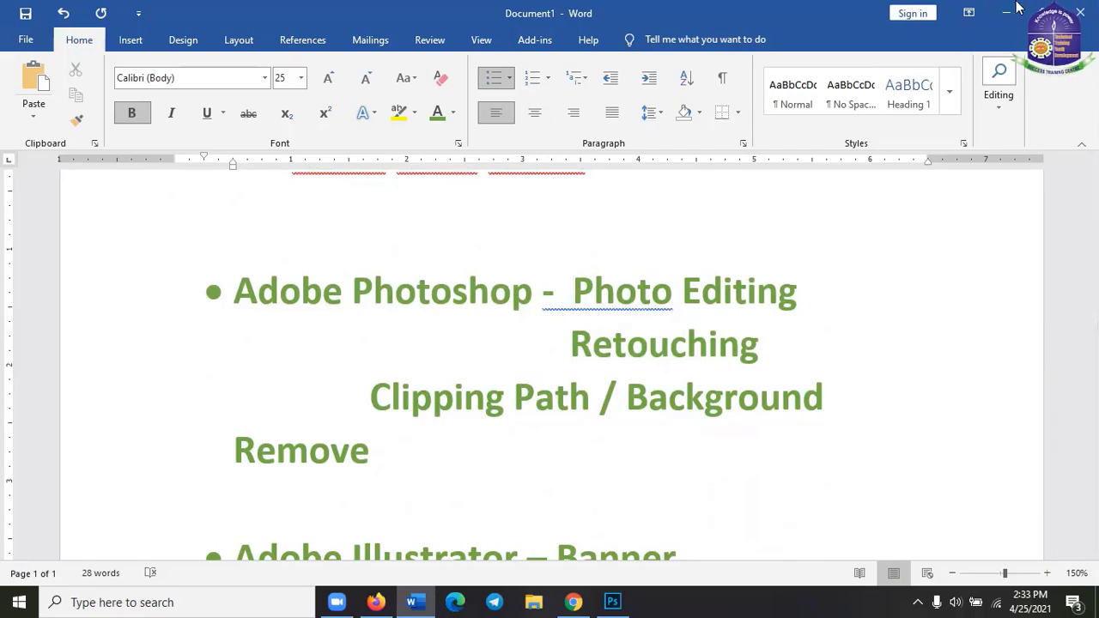
- Switch back to Photoshop and open the settings for a new document
key("alt+Tab")
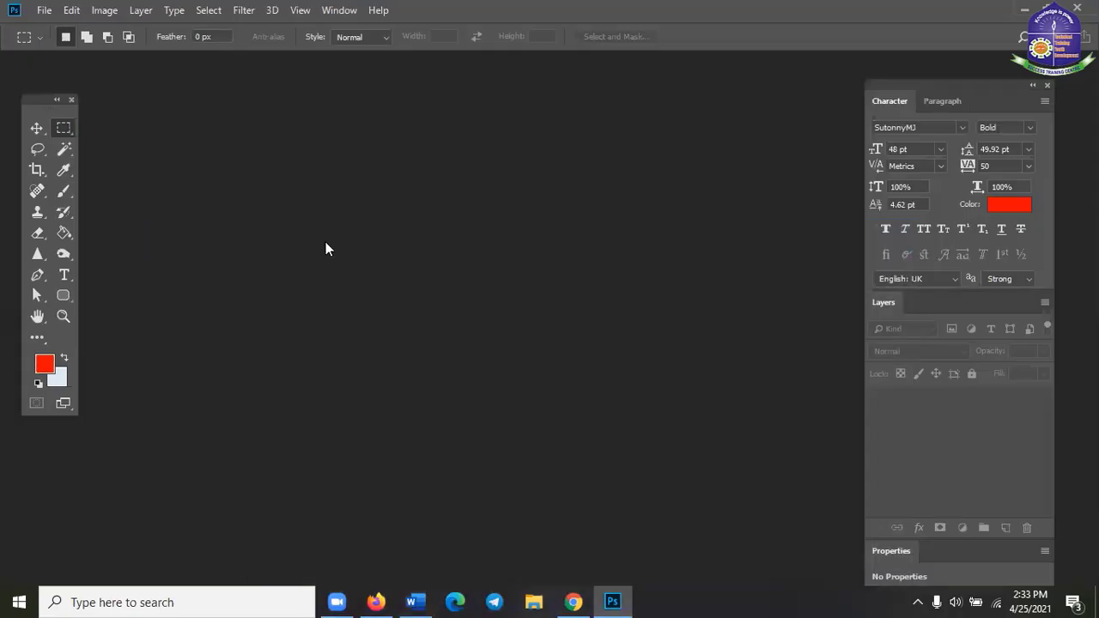
left_click(42, 11)
left_click(38, 31)
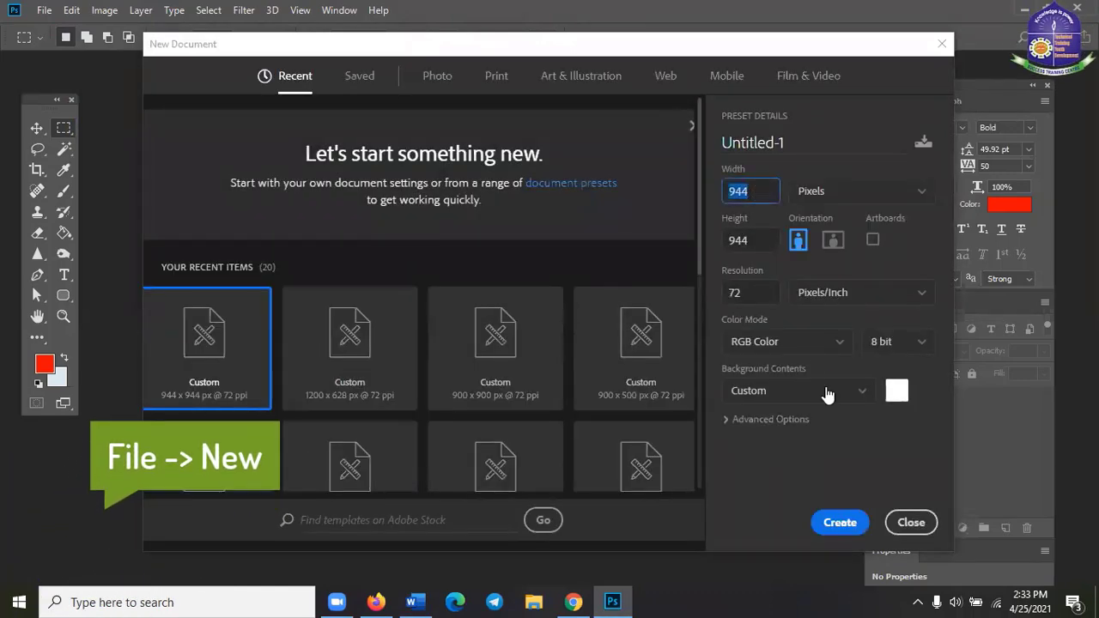
left_click(752, 223)
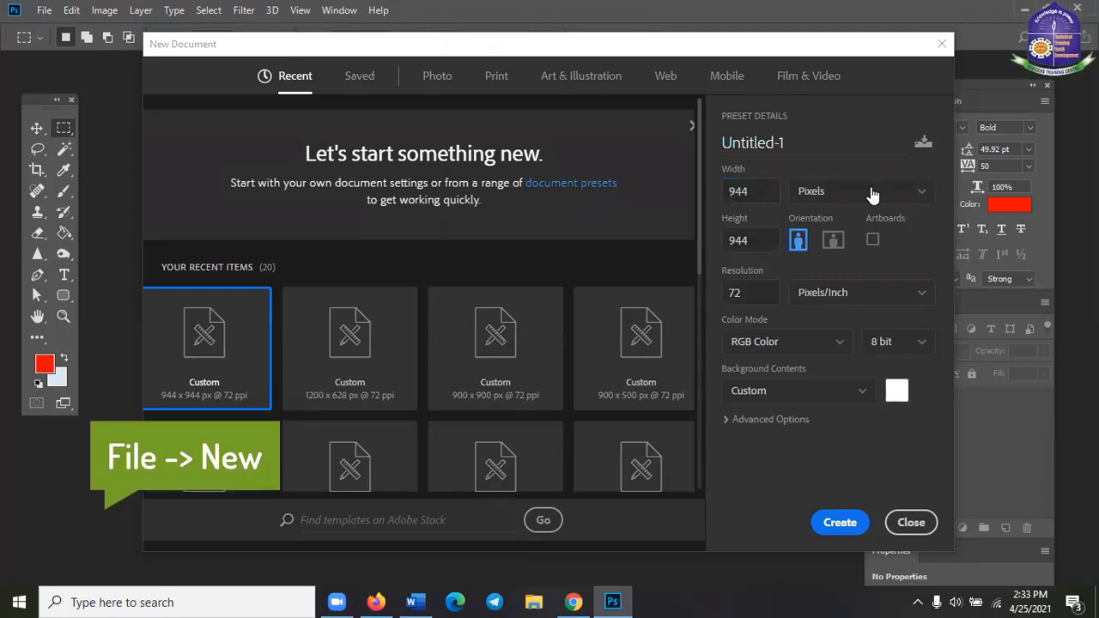
- Try Inches as the new document's measurement unit and return it to Pixels
left_click(912, 195)
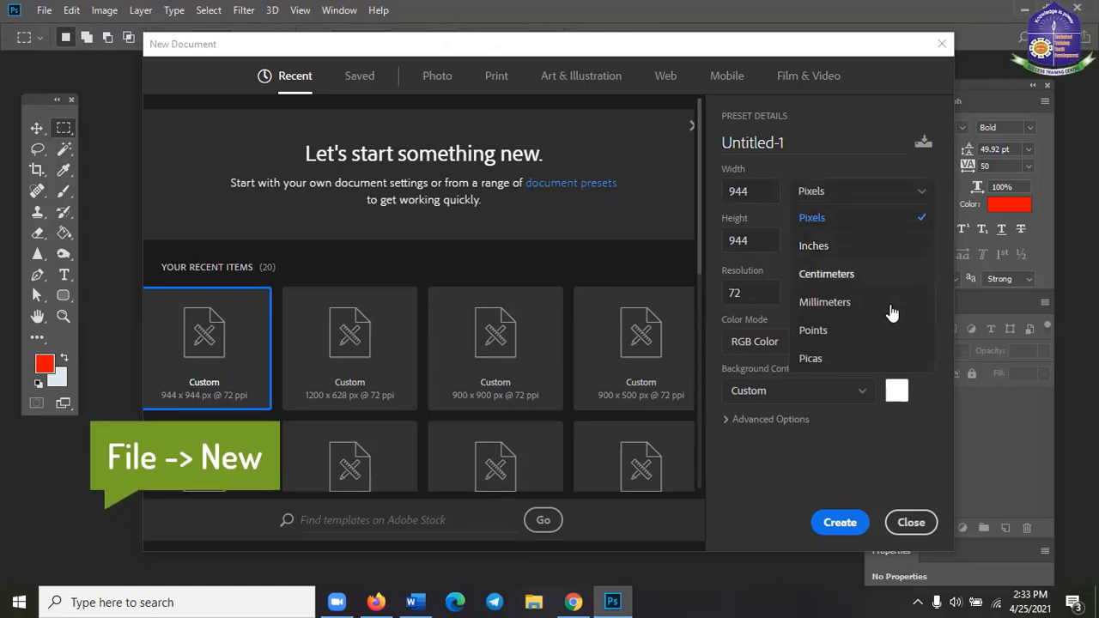
left_click(831, 245)
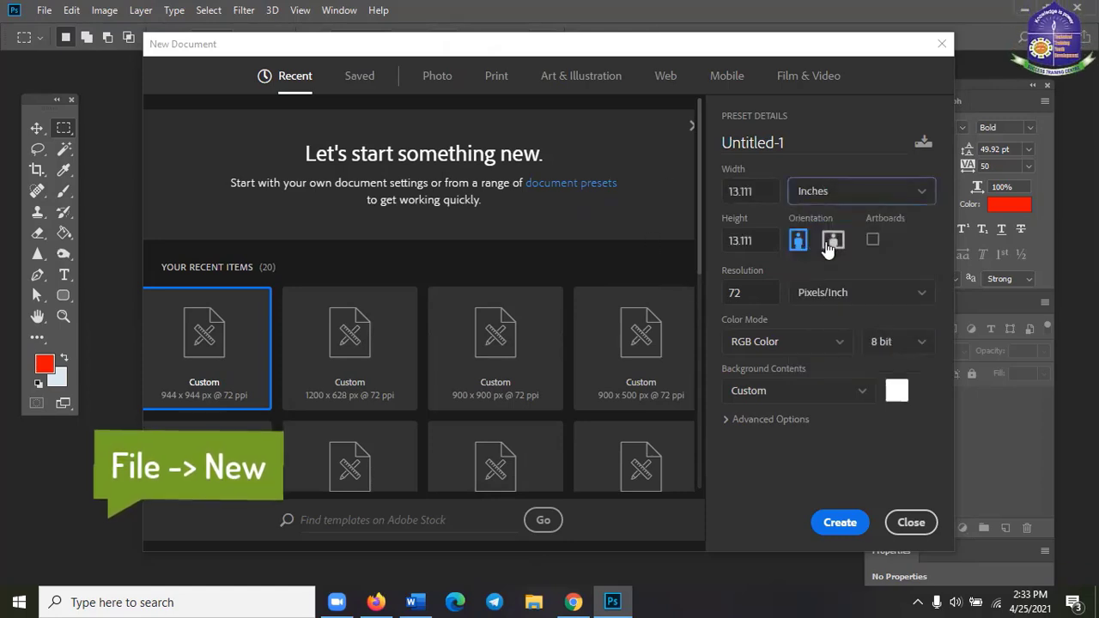
left_click(813, 204)
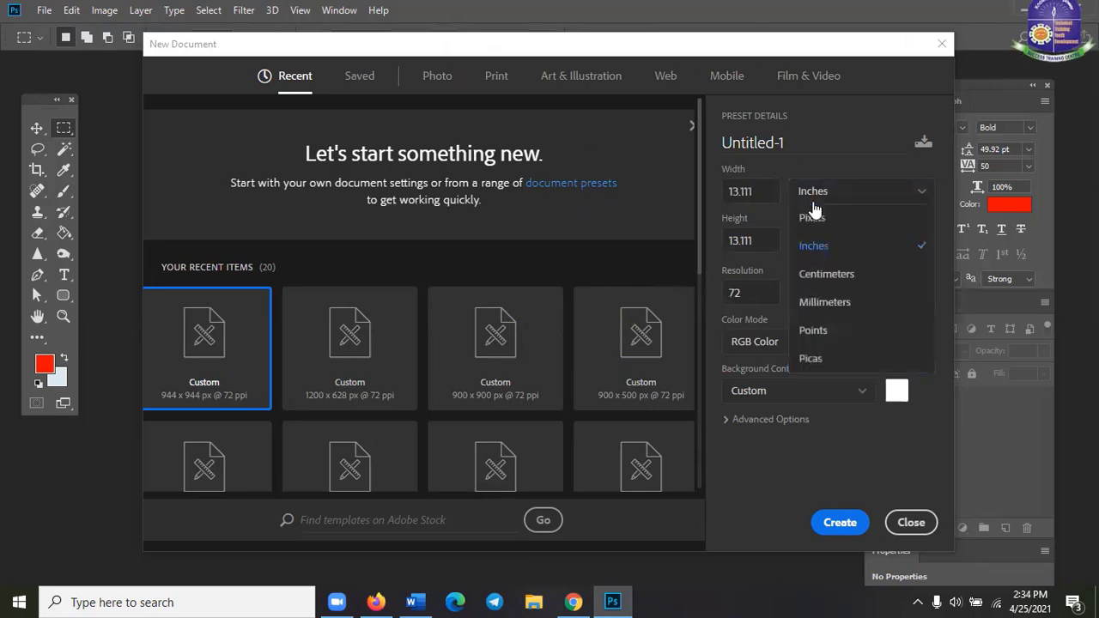
left_click(820, 228)
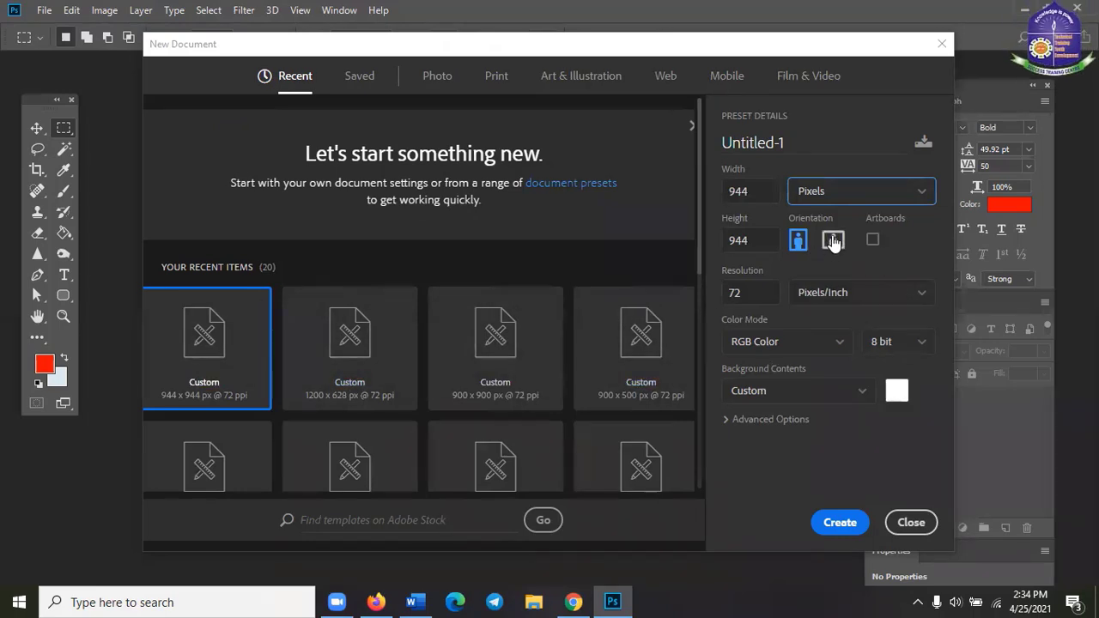
- Try a different resolution for the new document and restore it to 72 pixels/inch
left_click(757, 293)
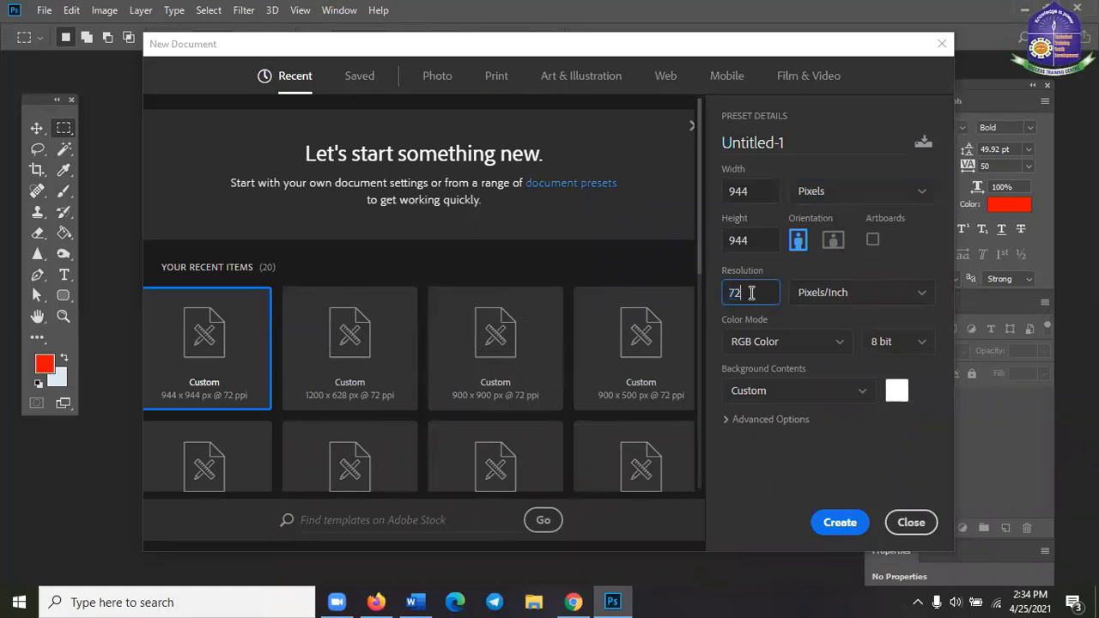
double_click(739, 293)
type("30")
type("7")
- Examine the colour modes available for the new document, keeping RGB Color
left_click(831, 343)
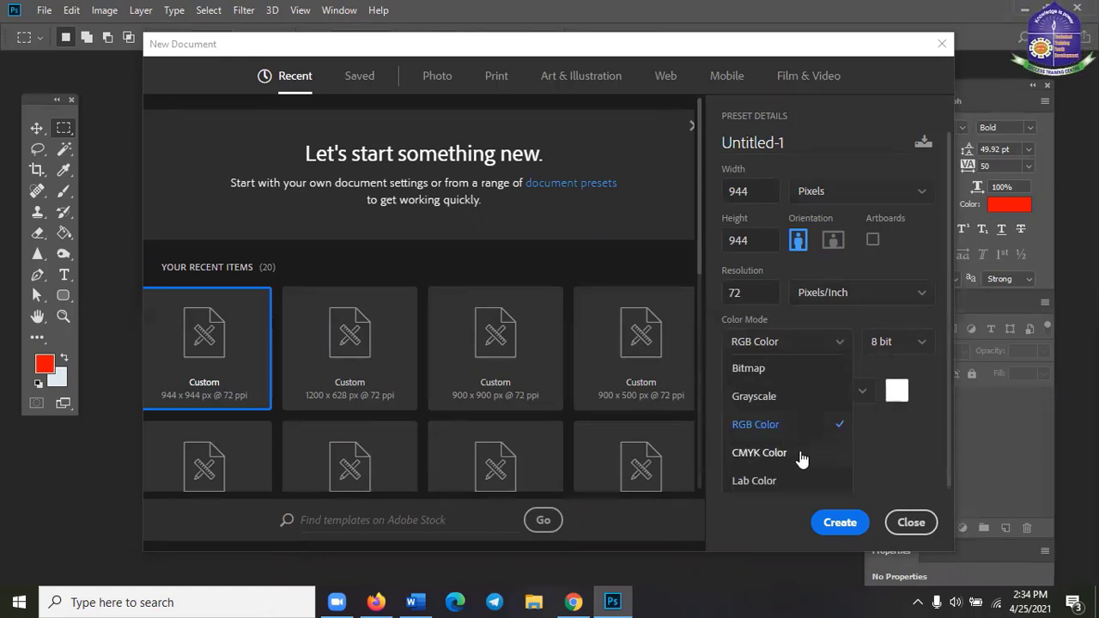
left_click(816, 316)
left_click(801, 343)
left_click(819, 322)
left_click(775, 341)
- Switch to Firefox and search Google for "rgb abbreviation" in the new tab
key("alt+Tab")
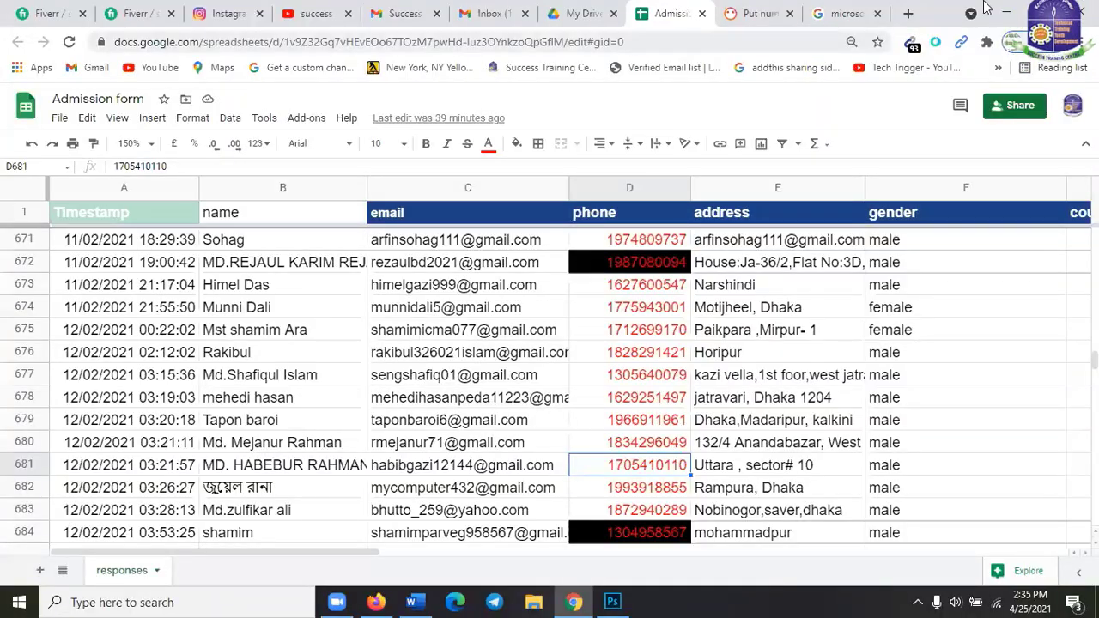
key("alt+Tab")
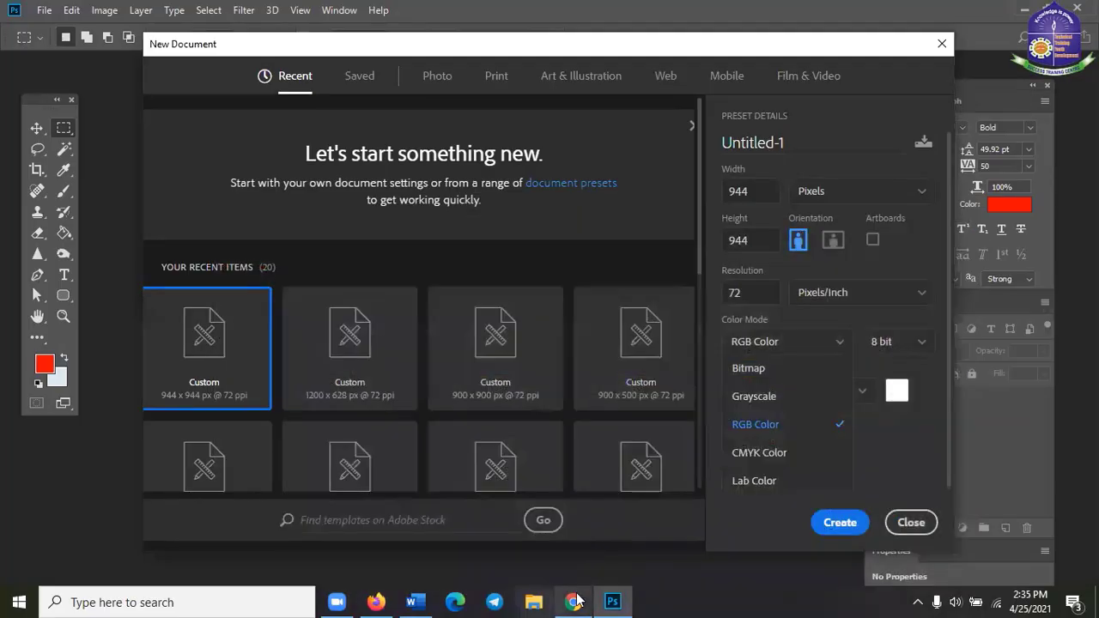
left_click(376, 601)
left_click(736, 13)
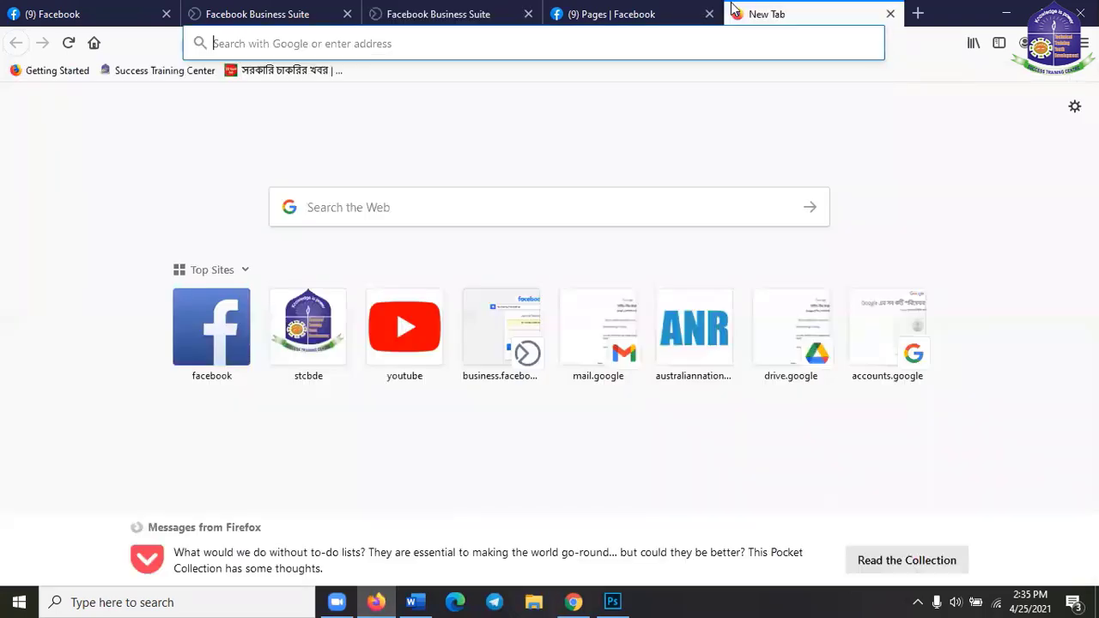
left_click(580, 43)
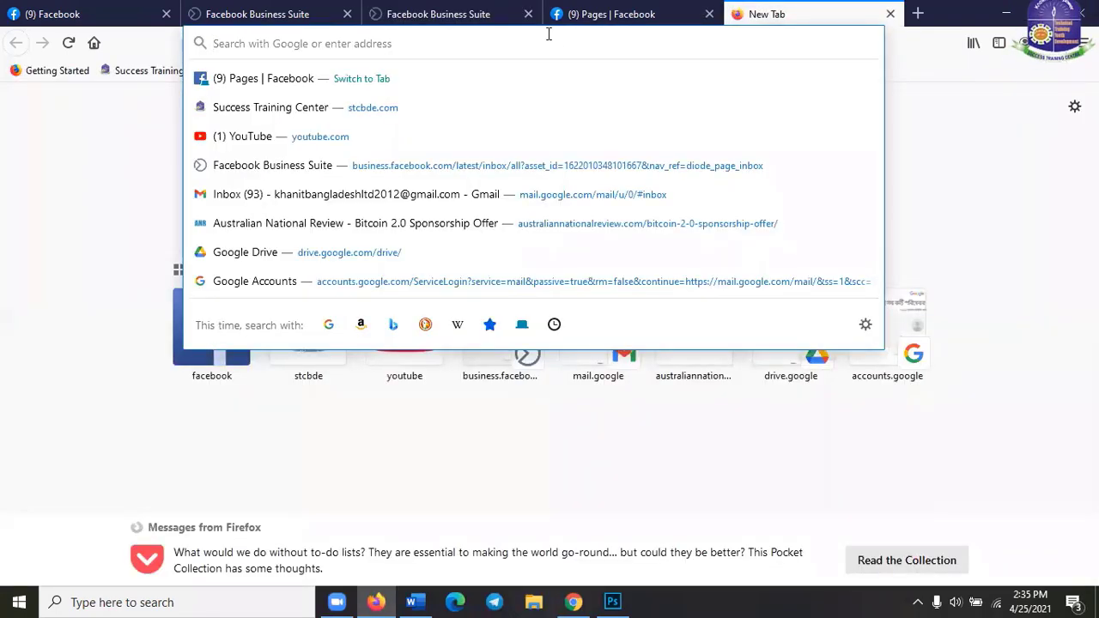
type("c")
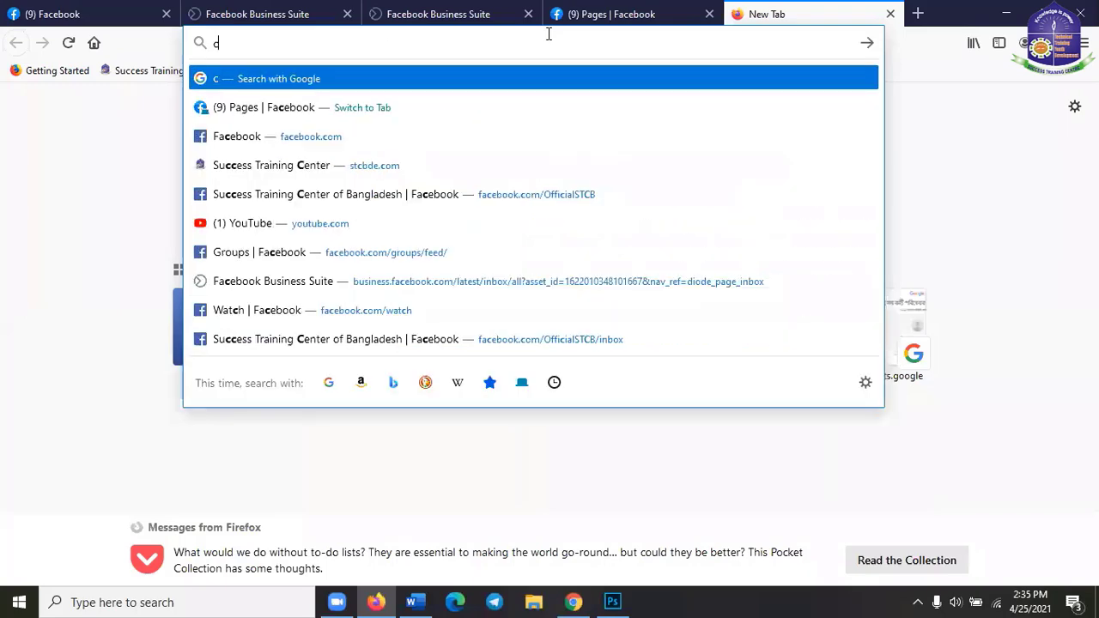
key("BackSpace")
type("r")
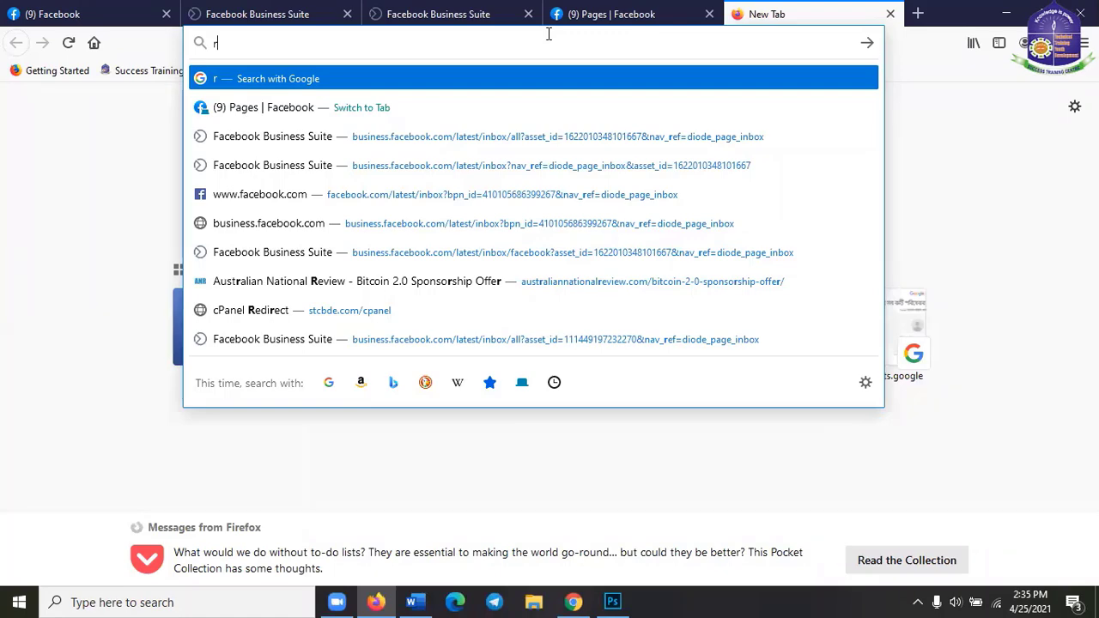
type("gb")
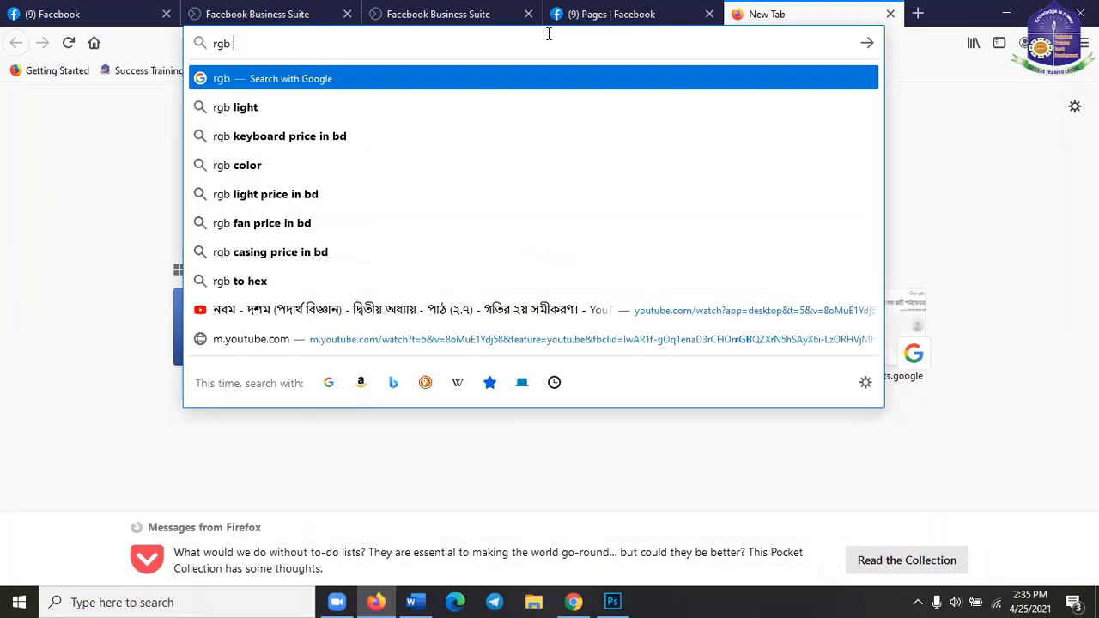
type(" ab")
key("Down")
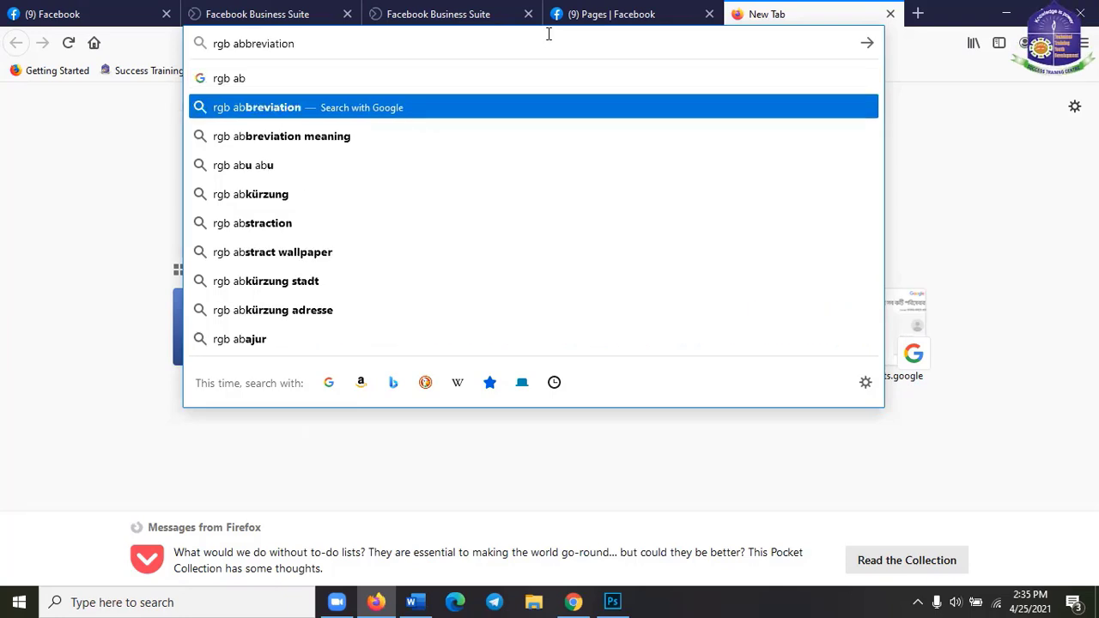
key("Return")
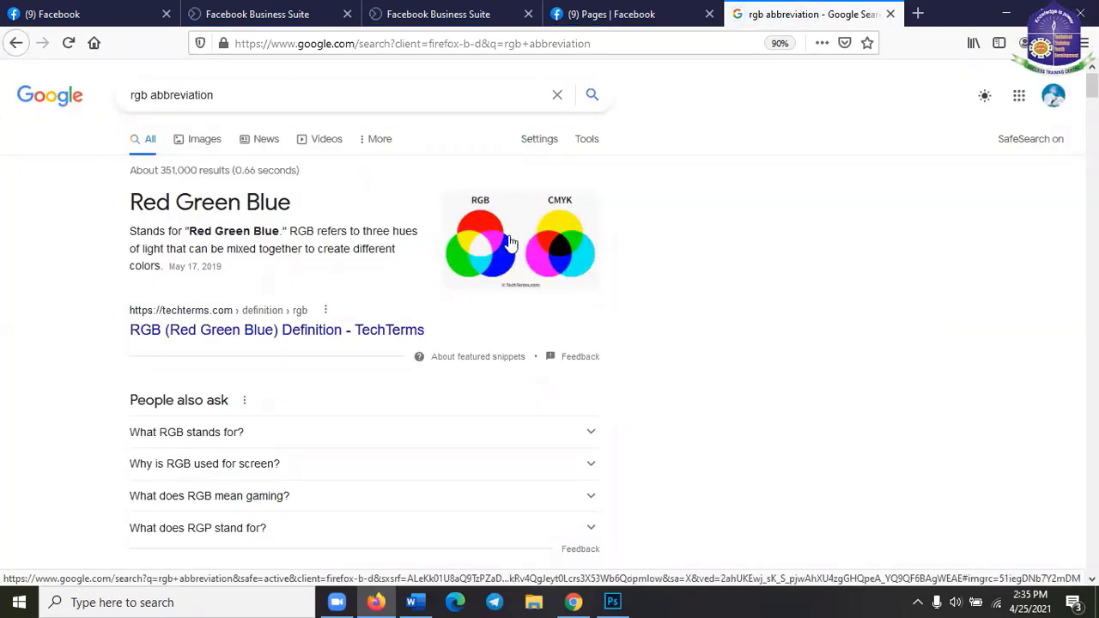
- Browse the image results and enlarge the TechTerms and PCMag diagrams comparing RGB with CMYK
left_click(195, 143)
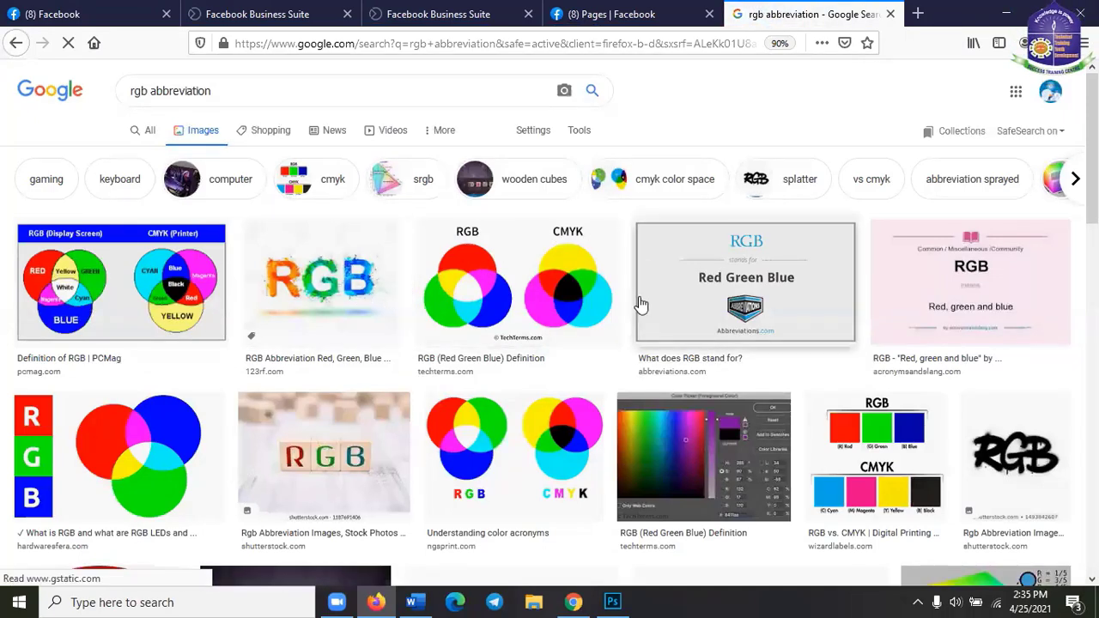
scroll(643, 478, "down", 3)
scroll(643, 478, "up", 3)
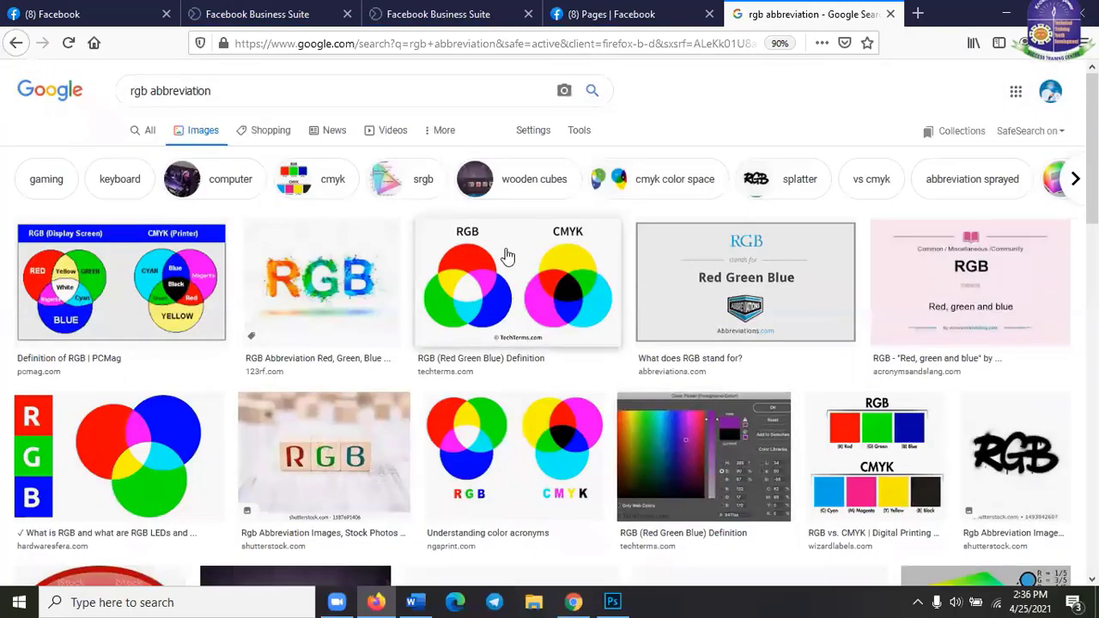
left_click(505, 254)
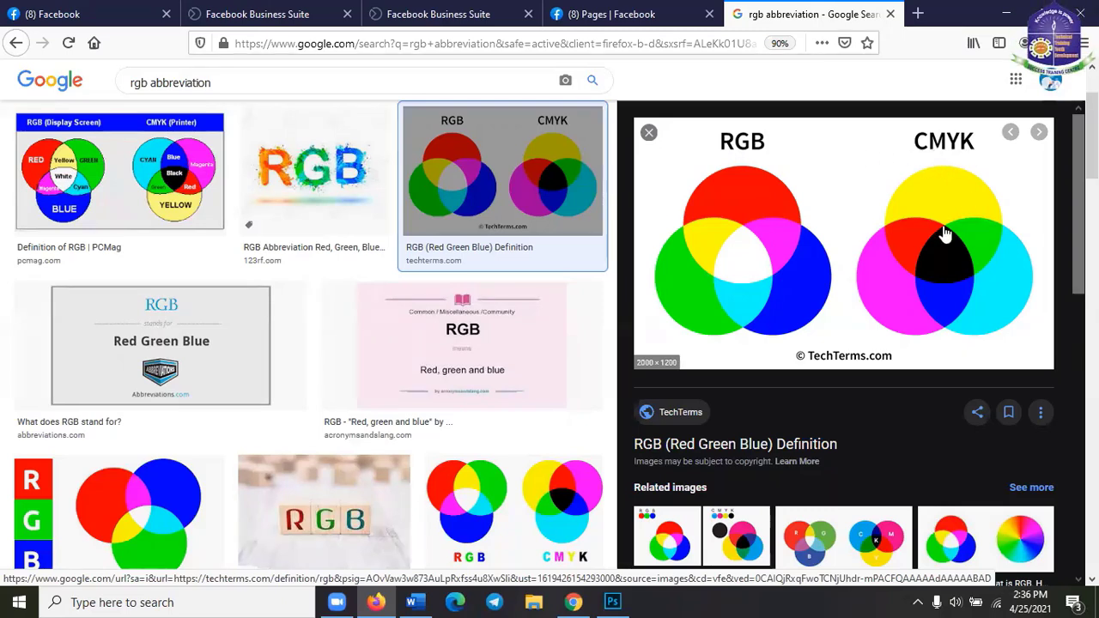
left_click(1010, 133)
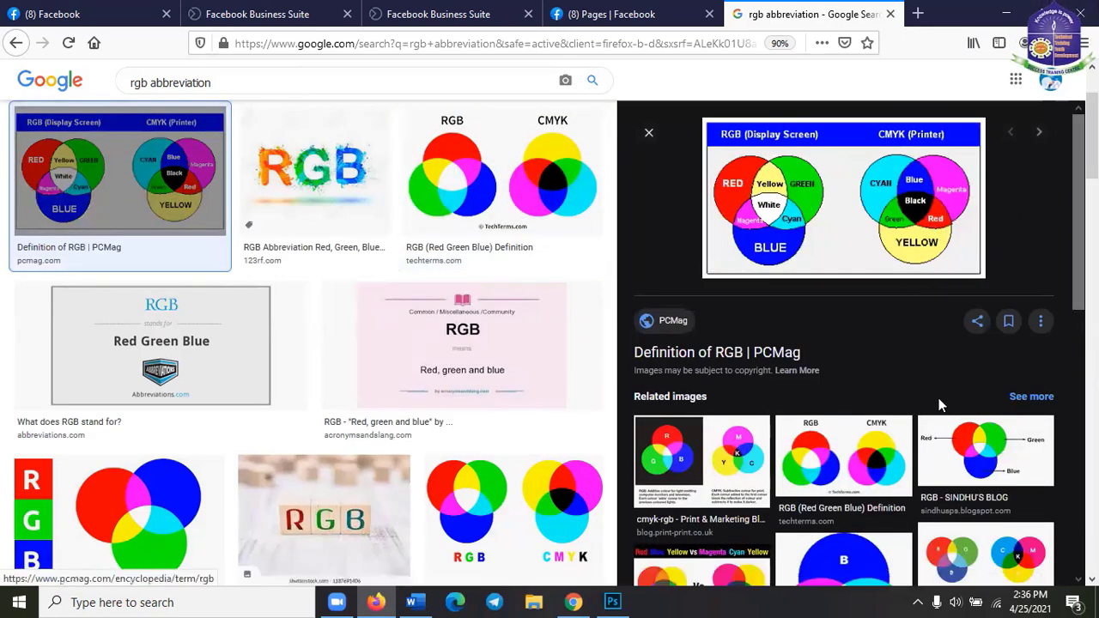
- Return to all search results, highlight the "Red Green Blue" definition and select "rgb" in the search query
scroll(939, 405, "up", 3)
left_click(137, 137)
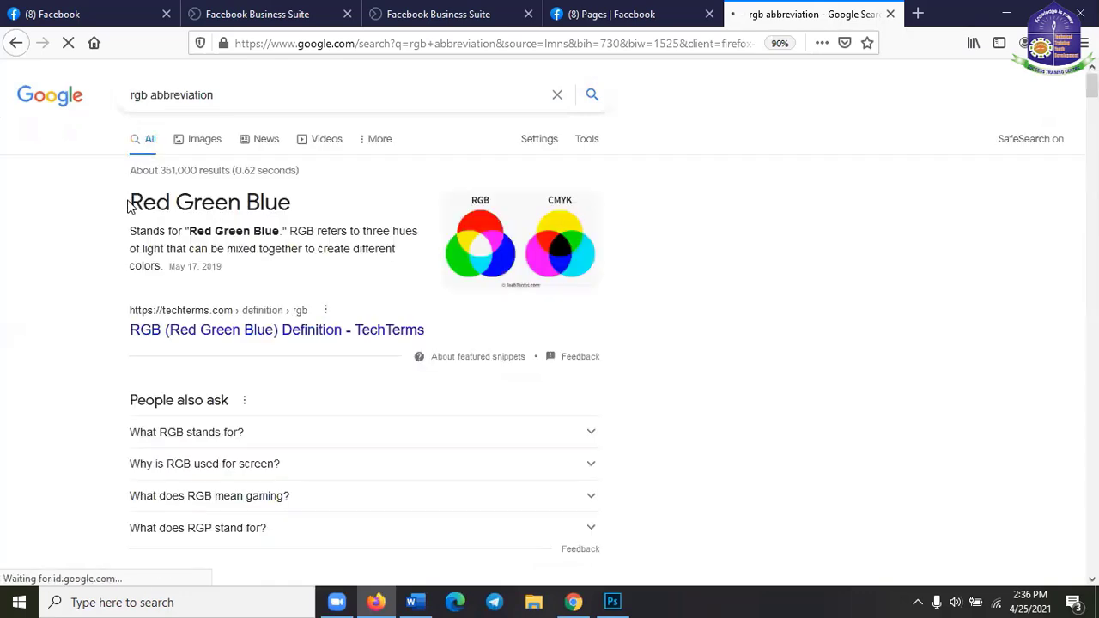
left_click_drag(127, 206, 331, 208)
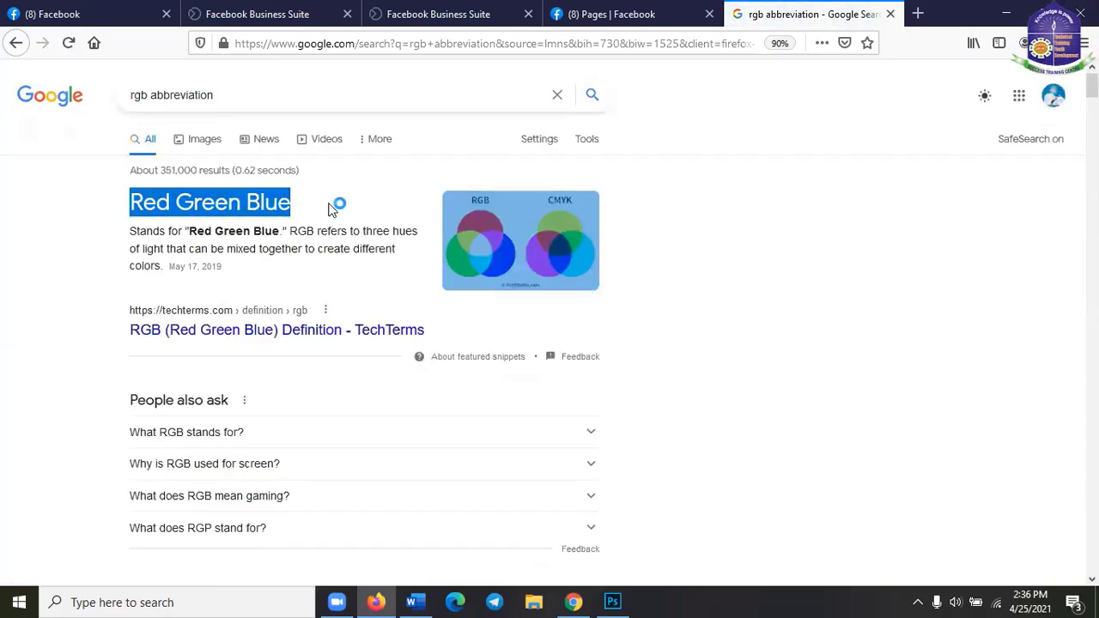
left_click(332, 208)
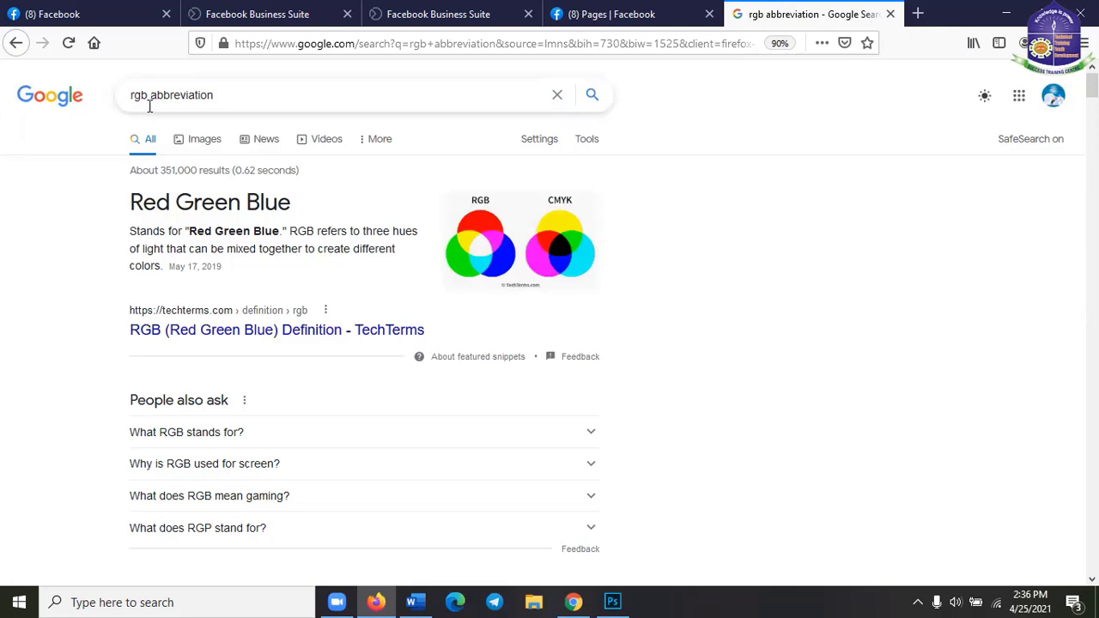
left_click_drag(146, 97, 130, 96)
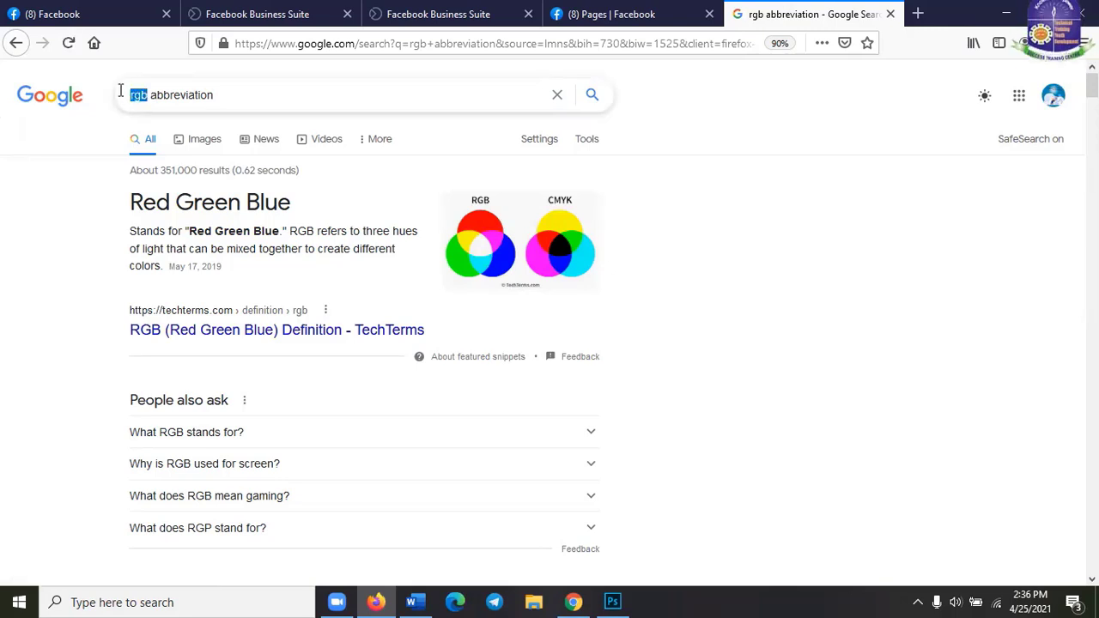
- Search Google for "cmyk abbreviation" and highlight "Magenta" in the definition heading
type("cmyk")
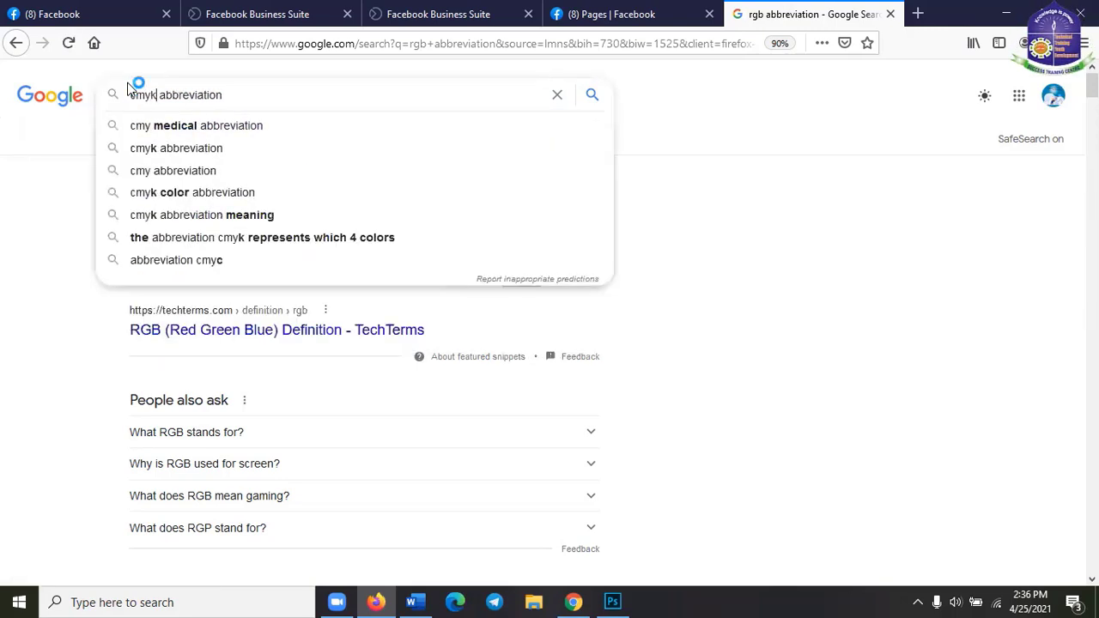
key("Escape")
key("Return")
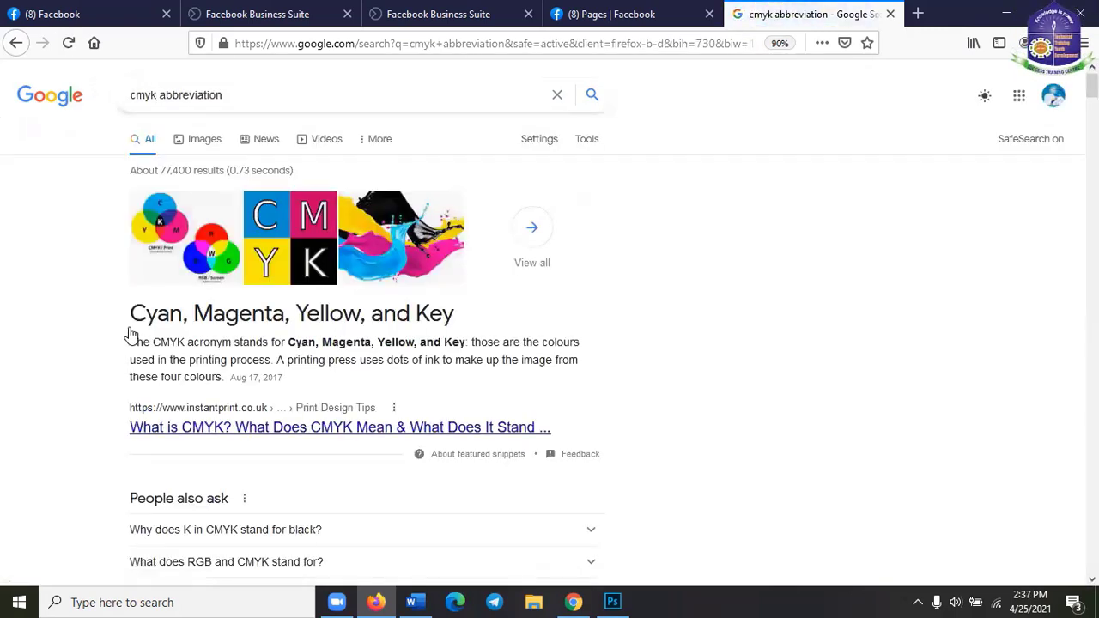
left_click_drag(195, 314, 294, 313)
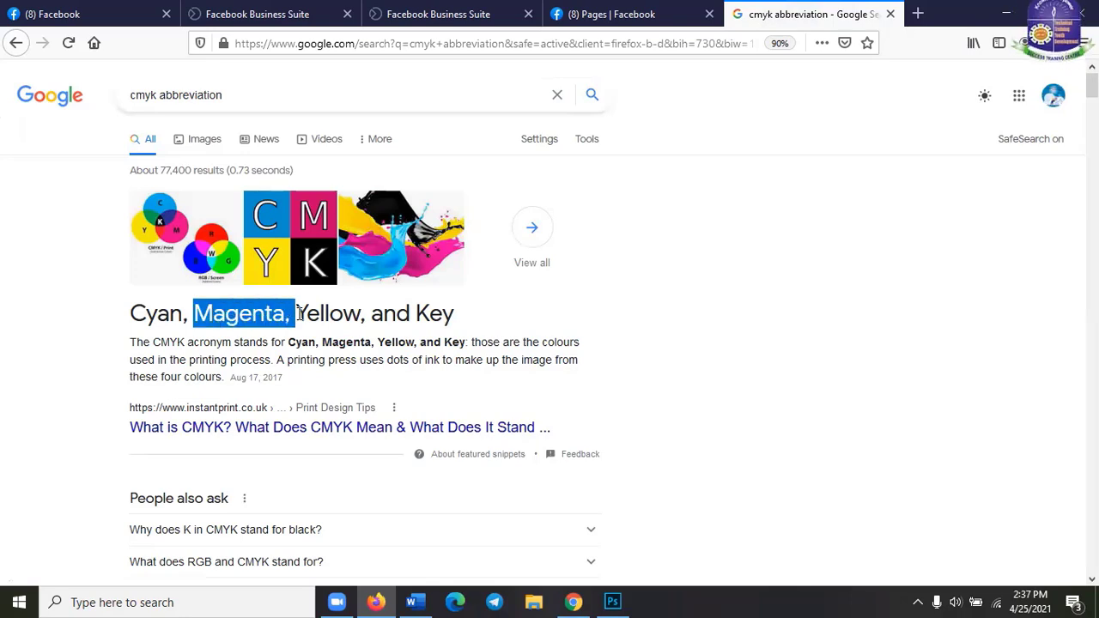
left_click(476, 314)
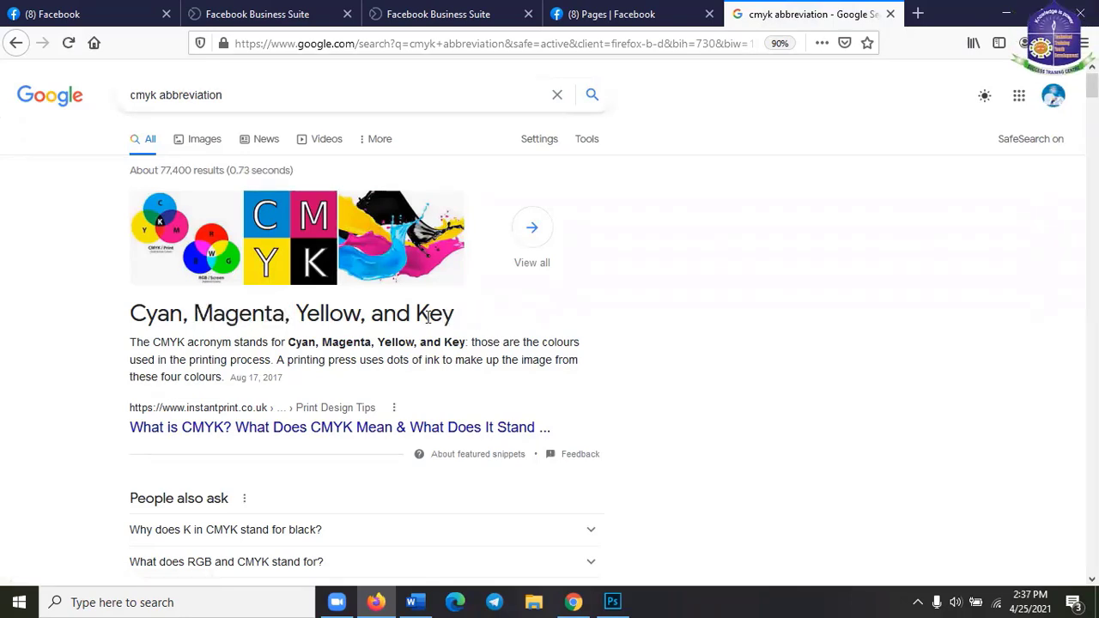
- Browse the CMYK image results, enlarging the Wikipedia, LabelValue and Thimmesh Design World pictures and checking the related images
left_click(294, 221)
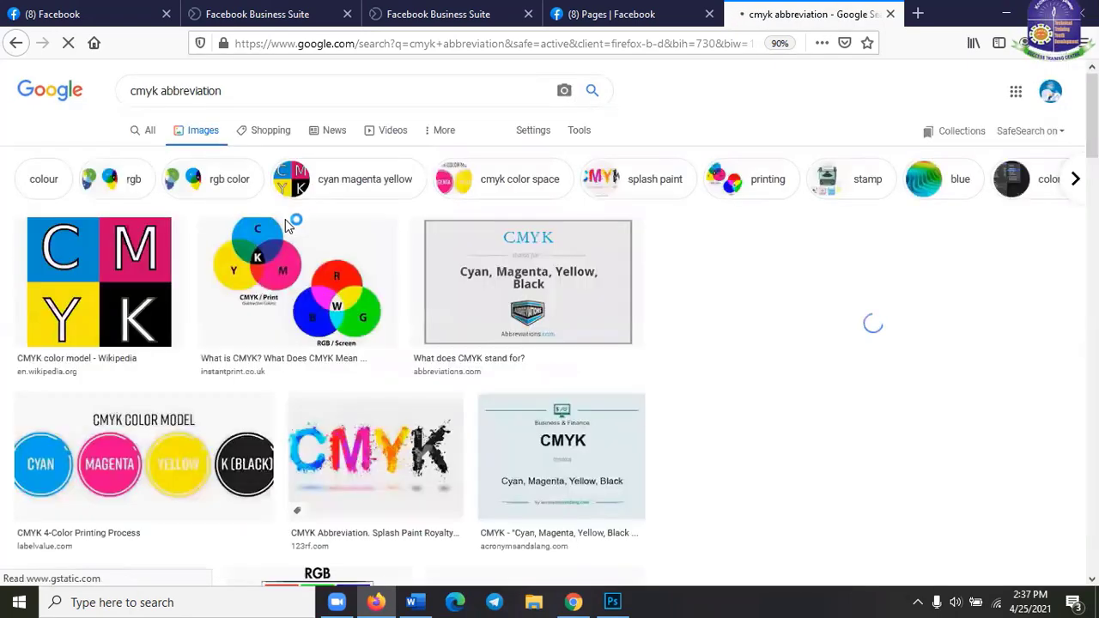
left_click(60, 244)
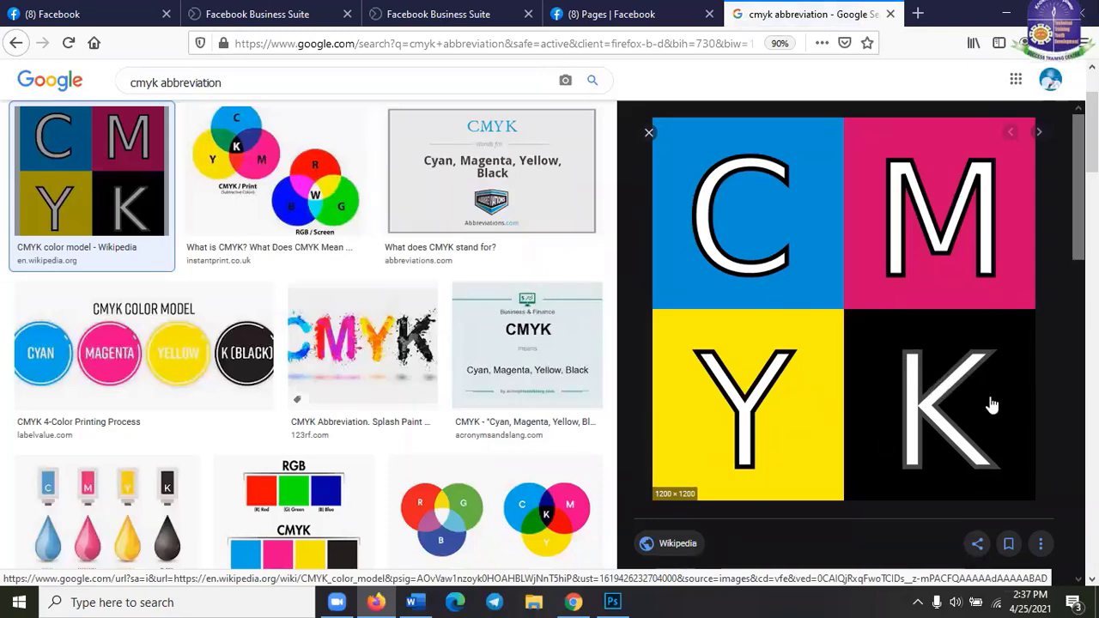
left_click(222, 378)
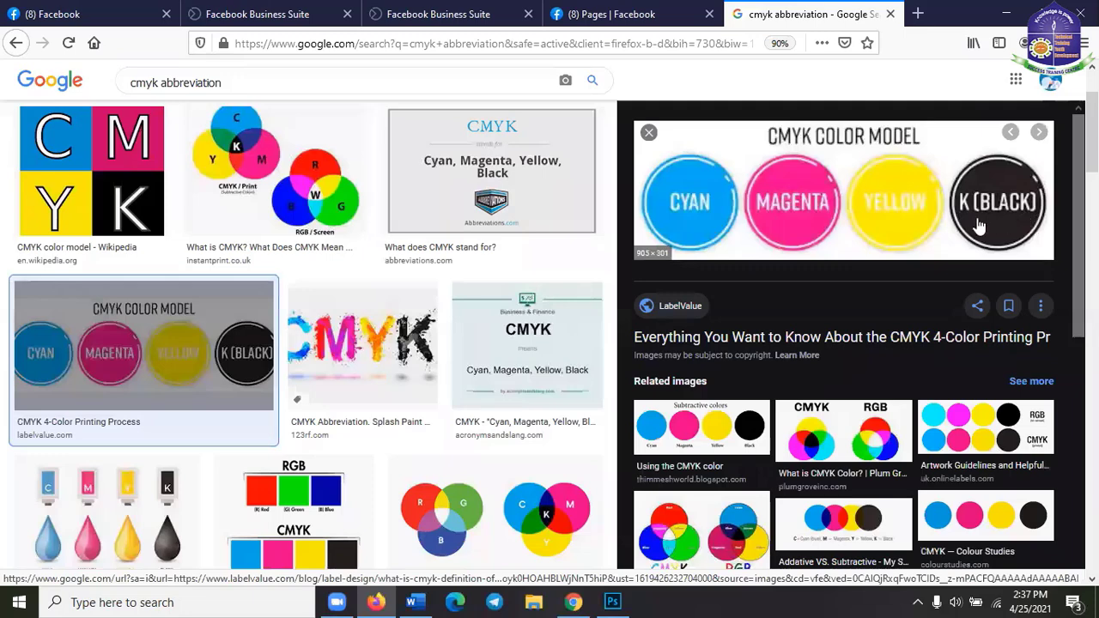
left_click(701, 427)
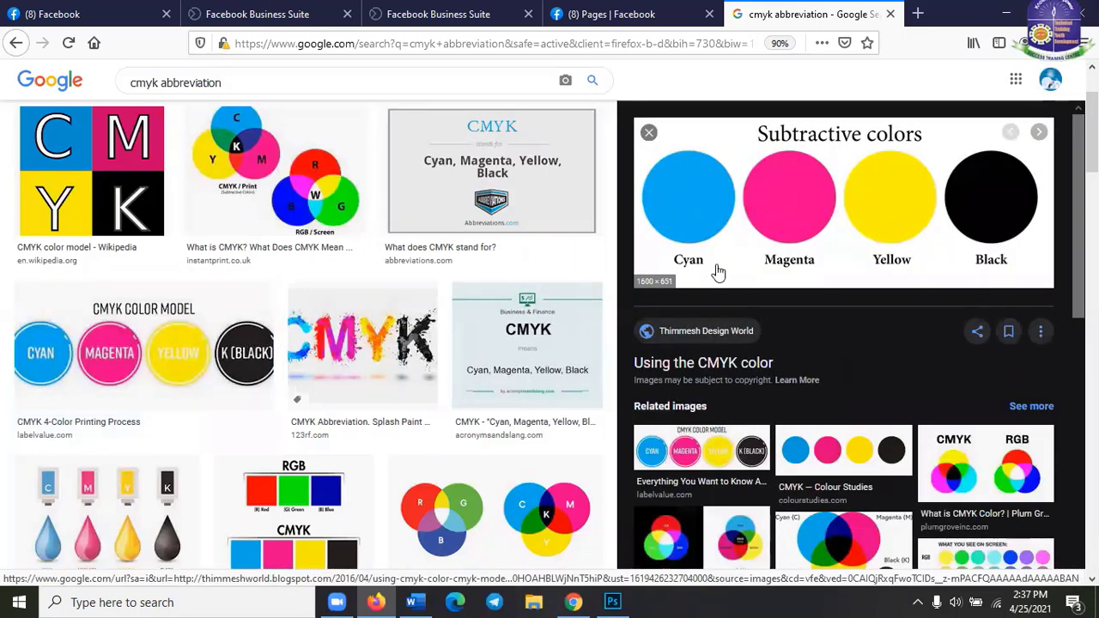
scroll(718, 271, "down", 3)
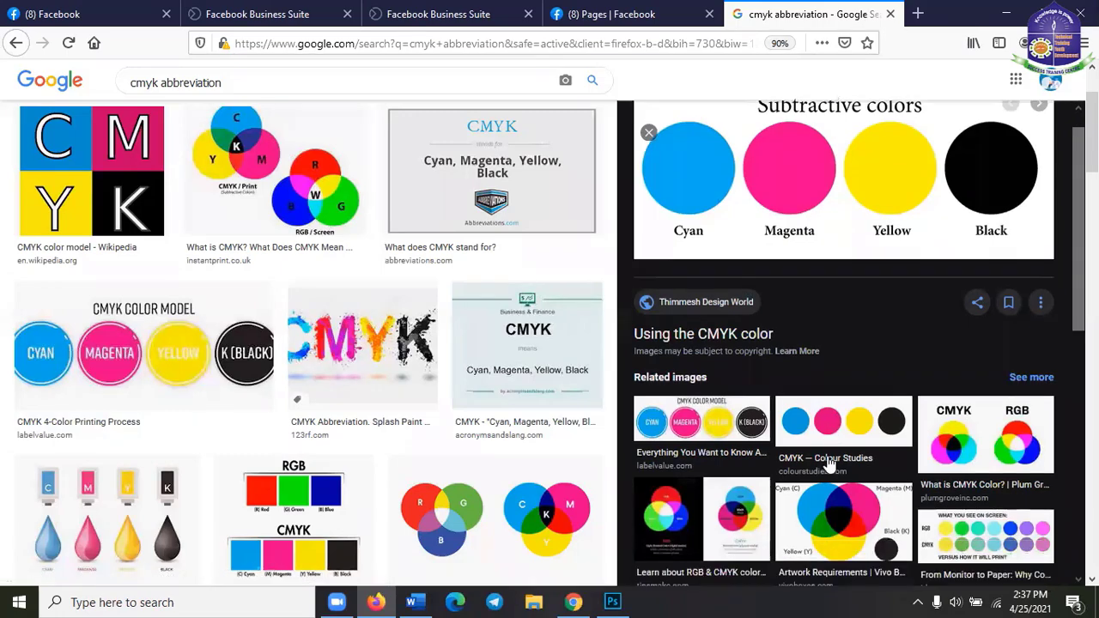
scroll(469, 492, "down", 3)
scroll(485, 481, "up", 5)
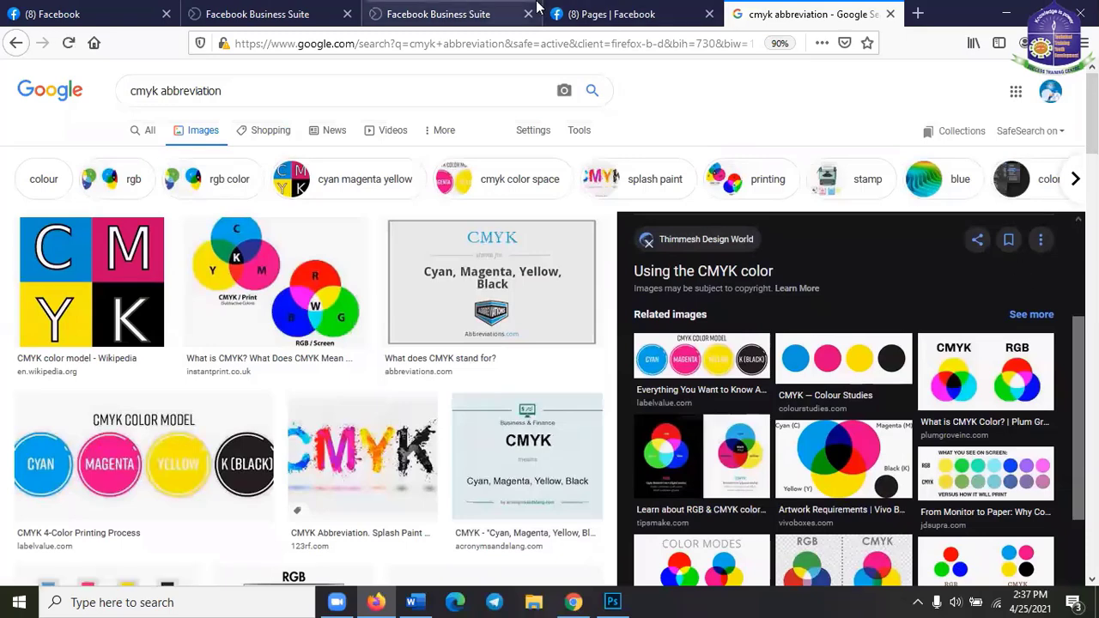
- Switch to Photoshop, keep RGB Color as the colour mode and create the 944 × 944 pixel document at 72 pixels/inch
left_click(612, 11)
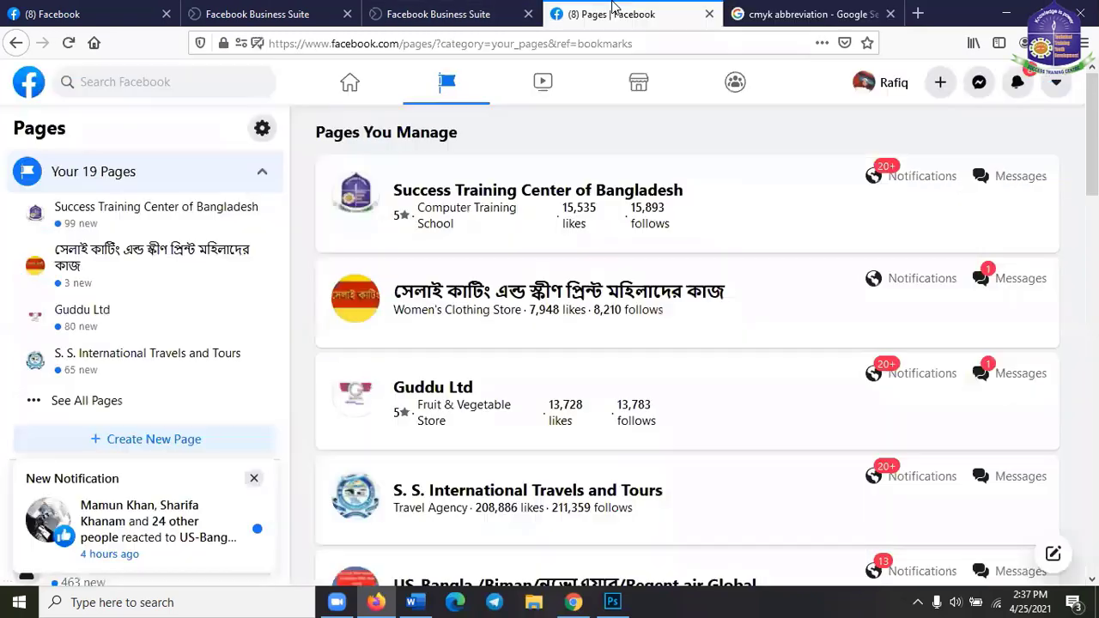
left_click(608, 602)
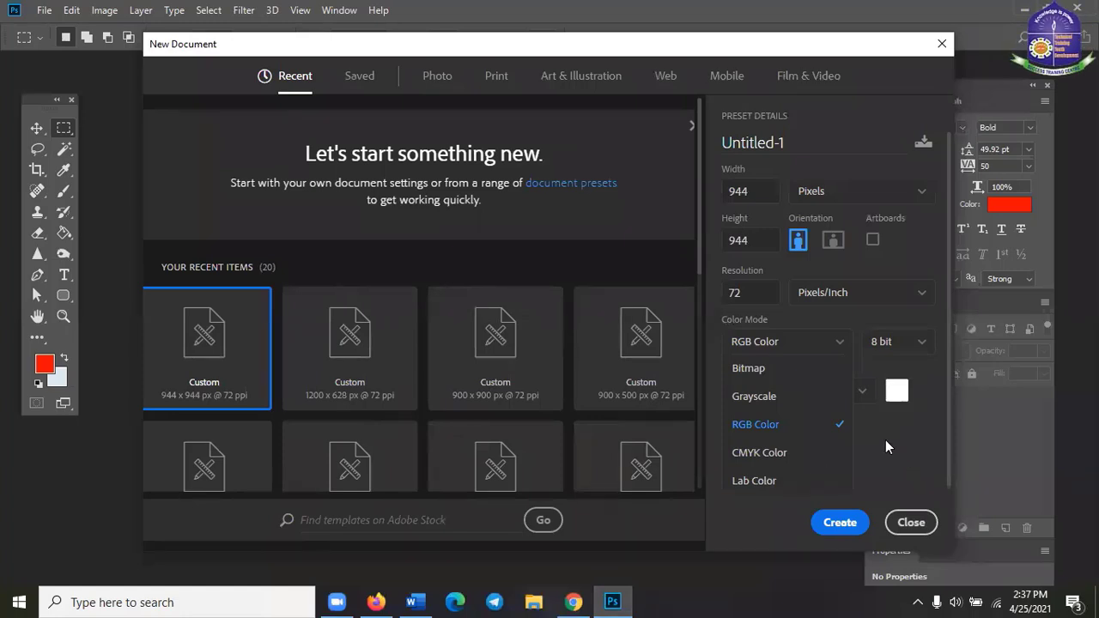
left_click(765, 427)
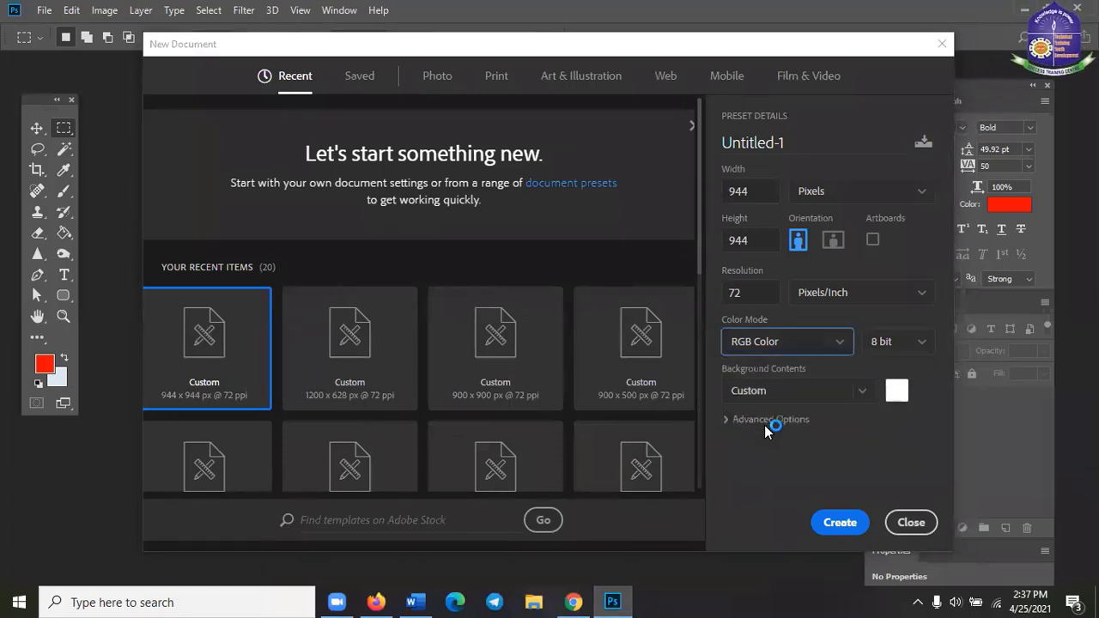
left_click(844, 522)
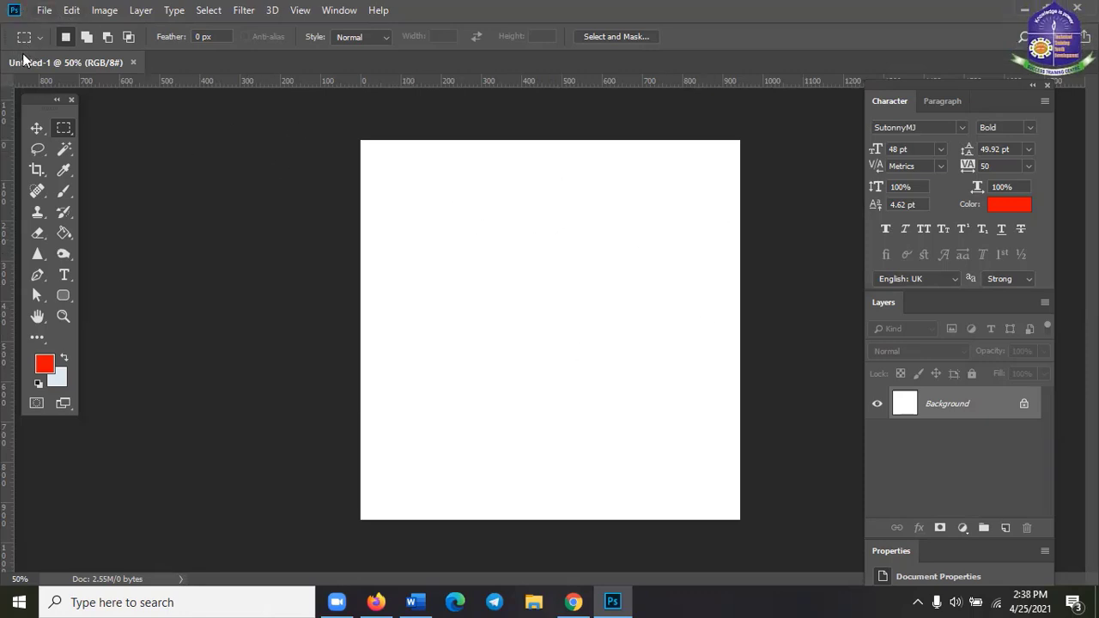
- Close the square document and create a new one 944 pixels wide and 500 pixels high
left_click(134, 62)
left_click(43, 11)
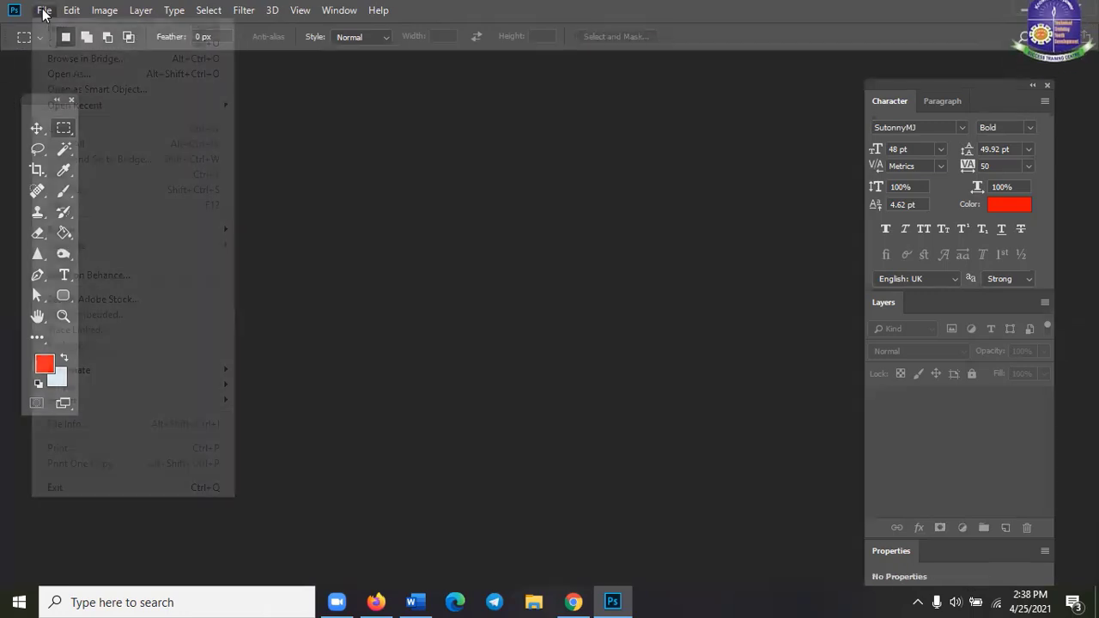
left_click(50, 29)
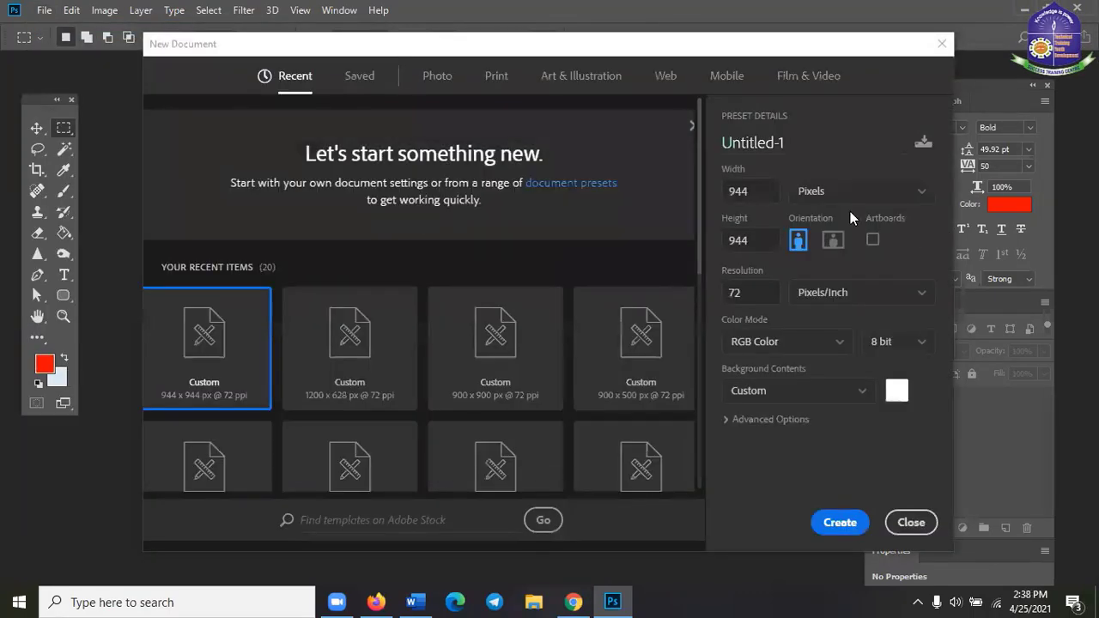
double_click(752, 195)
left_click(761, 239)
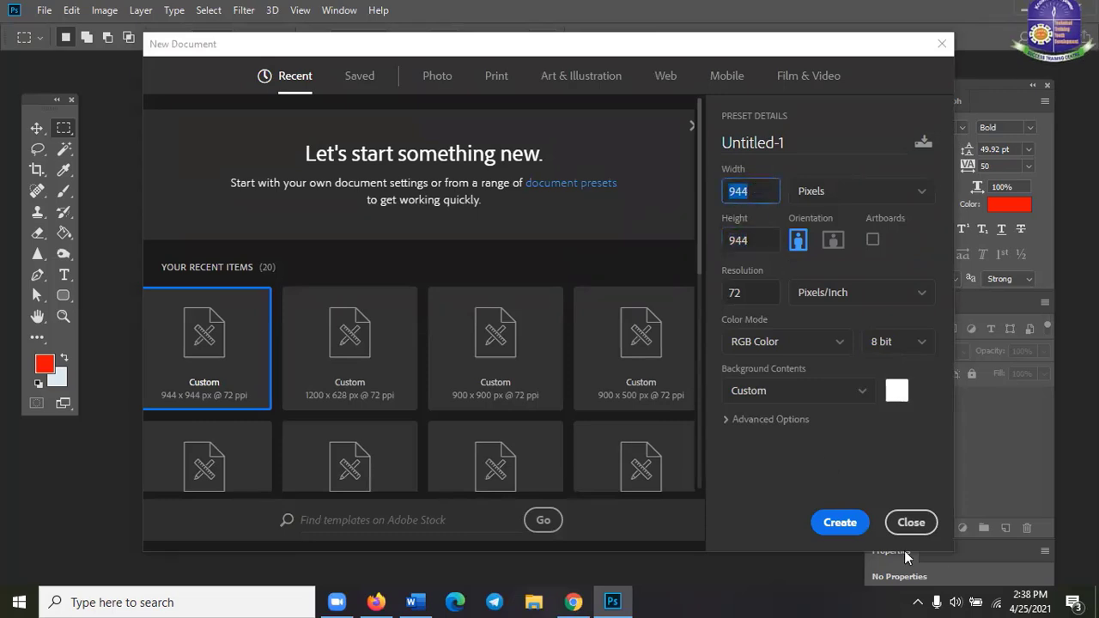
left_click(756, 190)
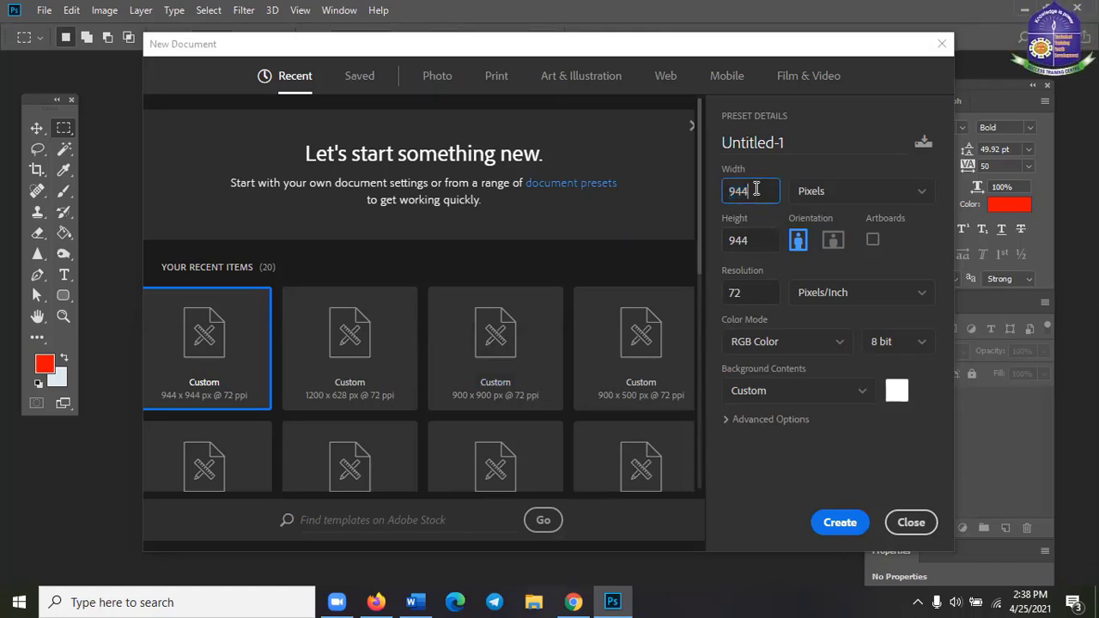
key("Tab")
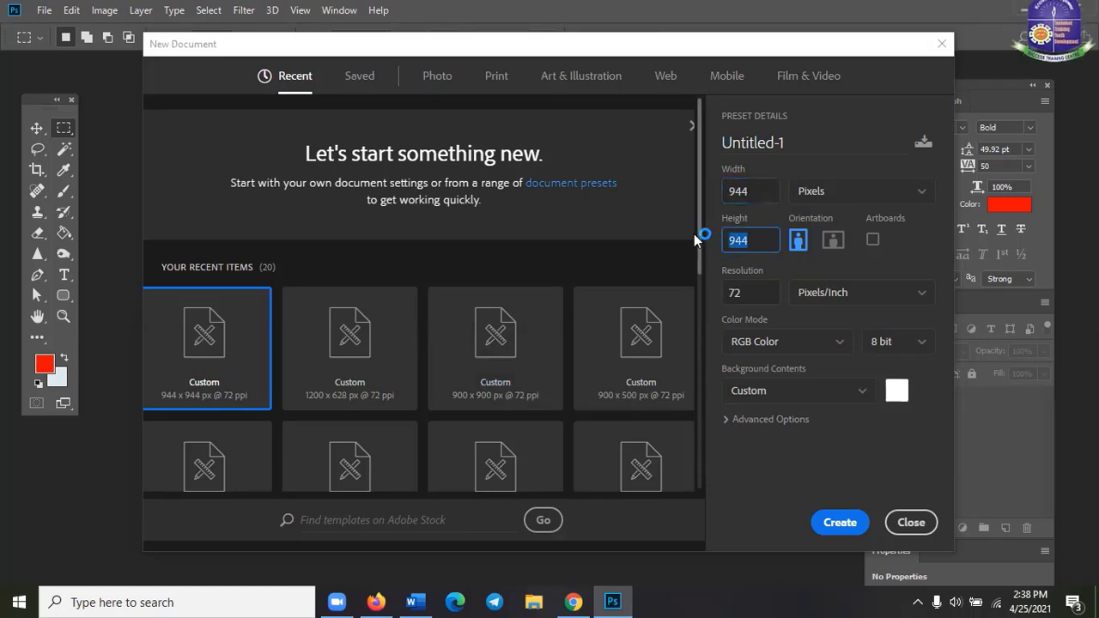
type("5")
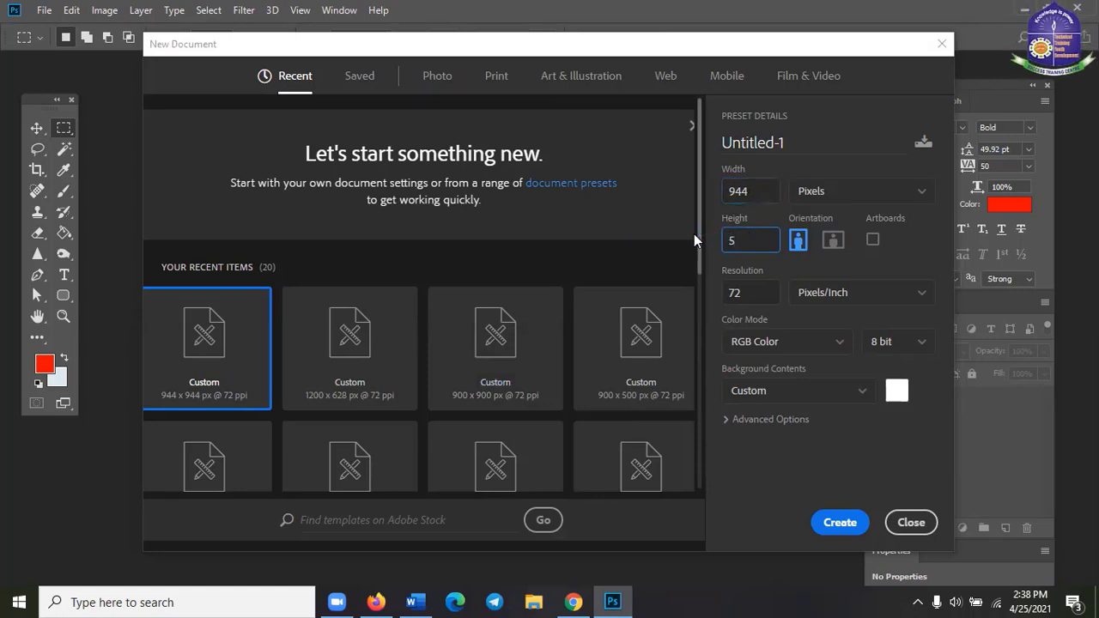
type("00")
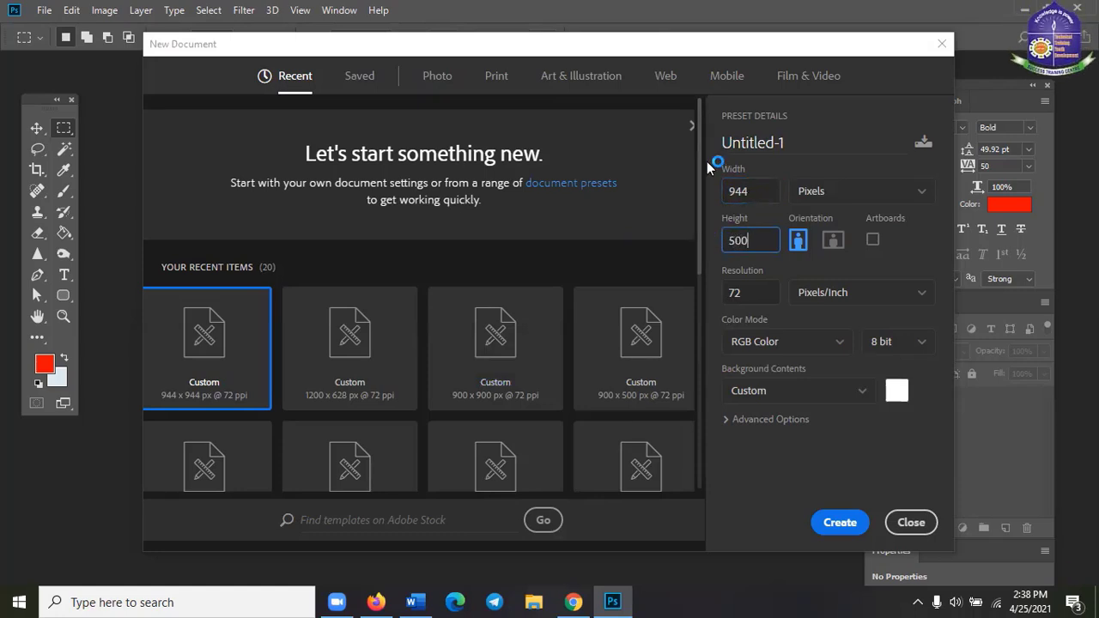
left_click(846, 525)
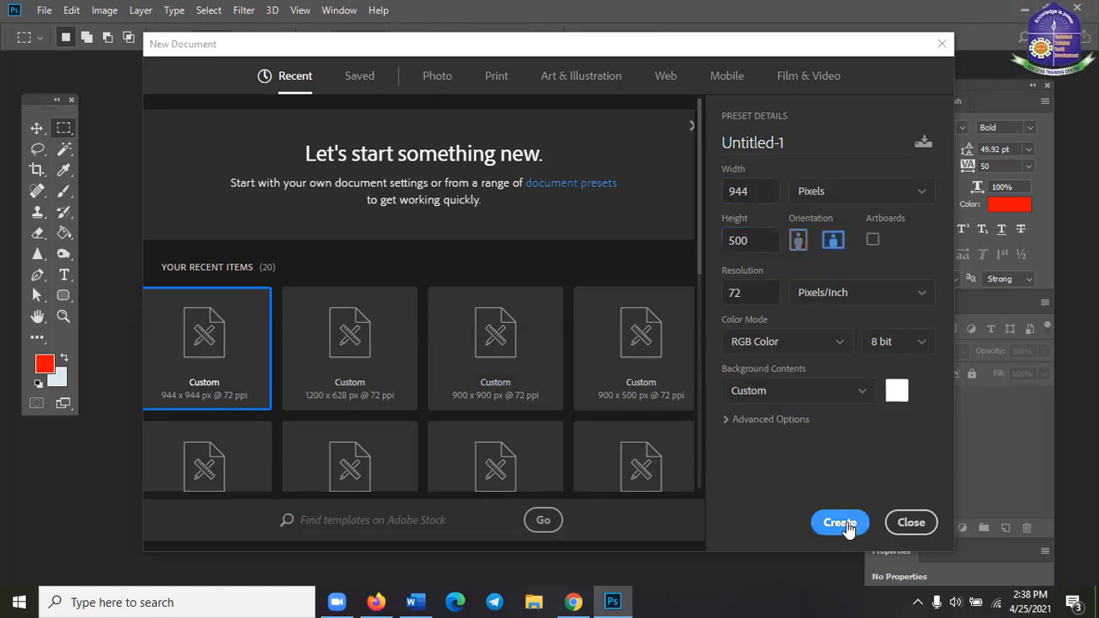
- Activate the Move tool and shift the floating toolbox slightly to the right
scroll(645, 429, "down", 3)
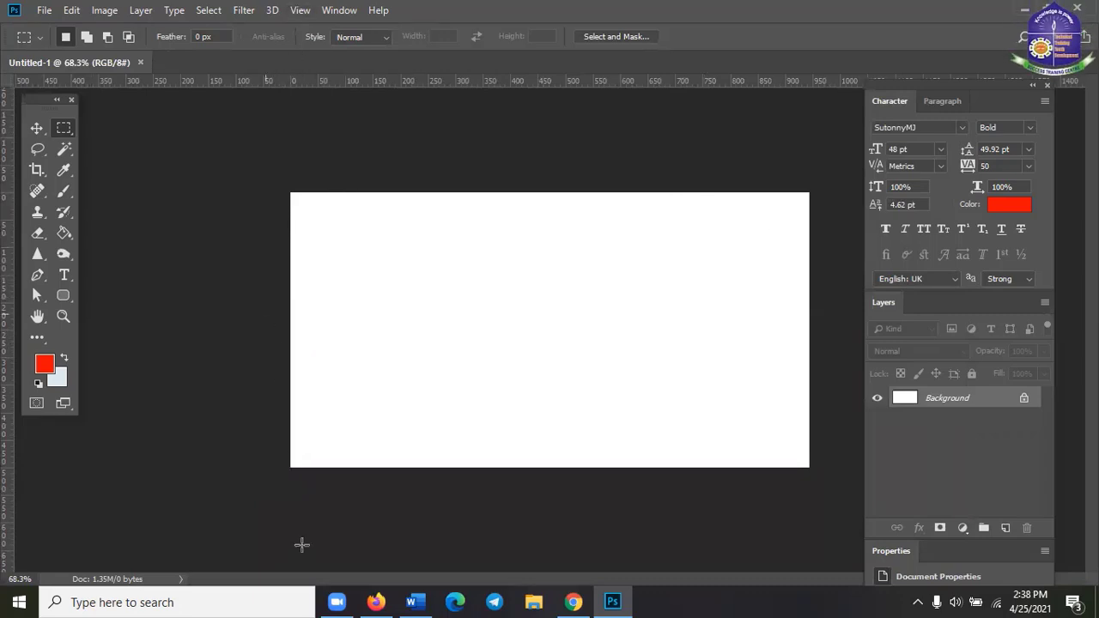
scroll(534, 371, "up", 1)
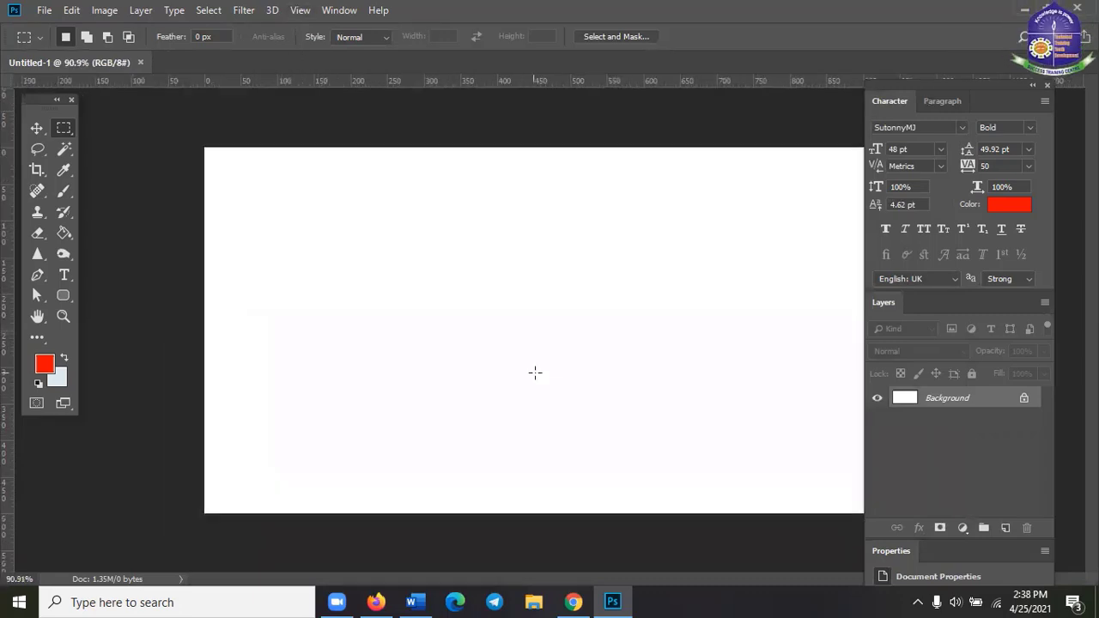
scroll(534, 372, "up", 1)
scroll(534, 372, "down", 1)
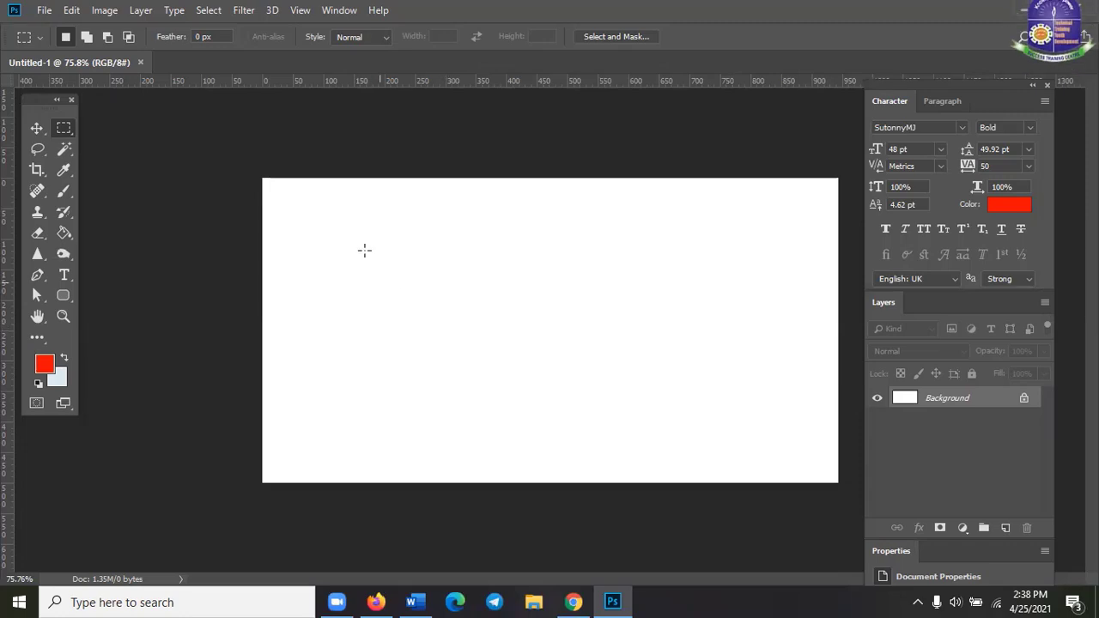
left_click(35, 127)
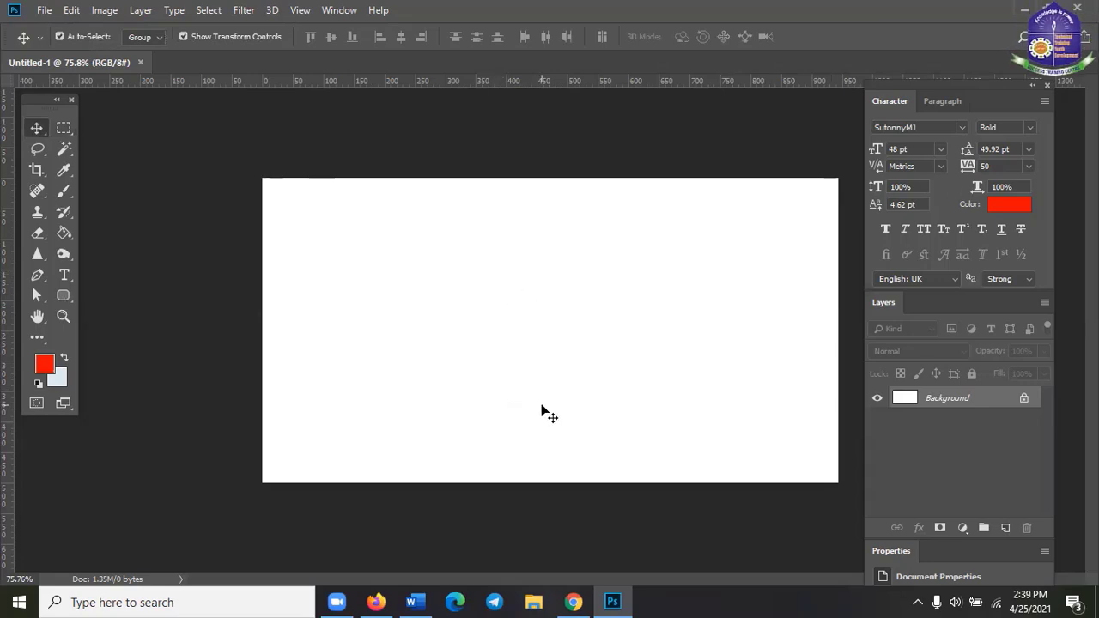
scroll(541, 406, "up", 3)
scroll(542, 411, "down", 2)
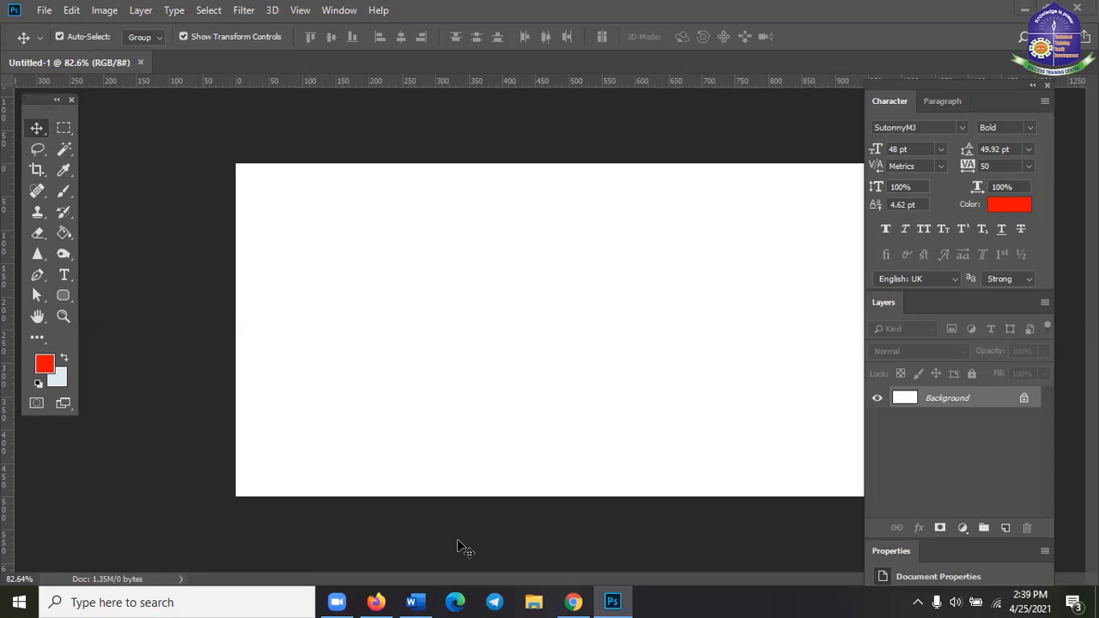
scroll(552, 297, "up", 1)
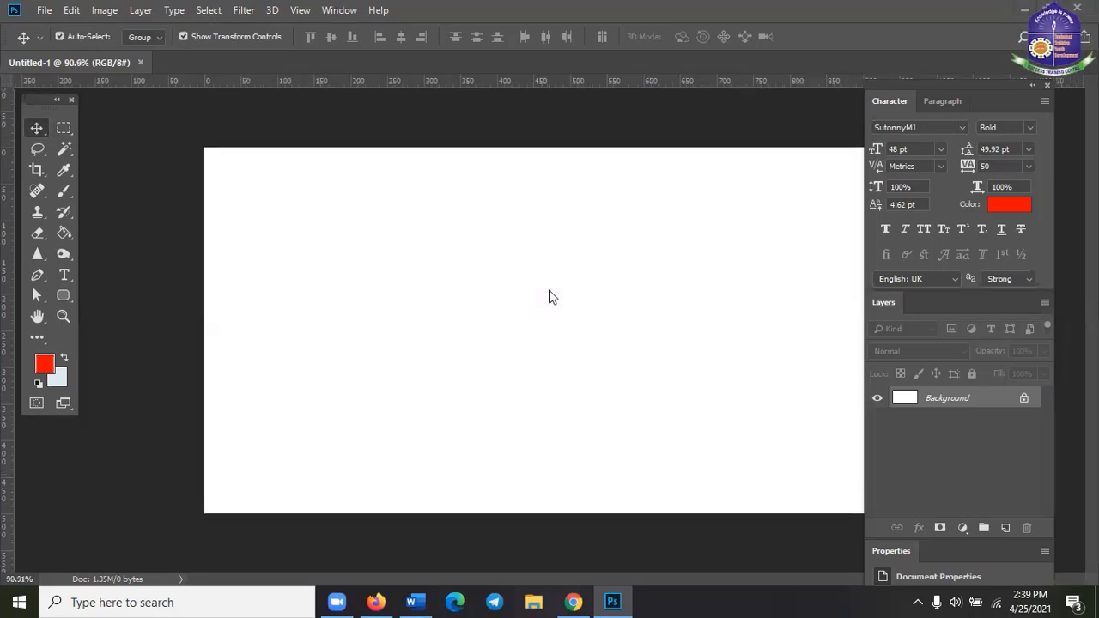
scroll(550, 296, "down", 3)
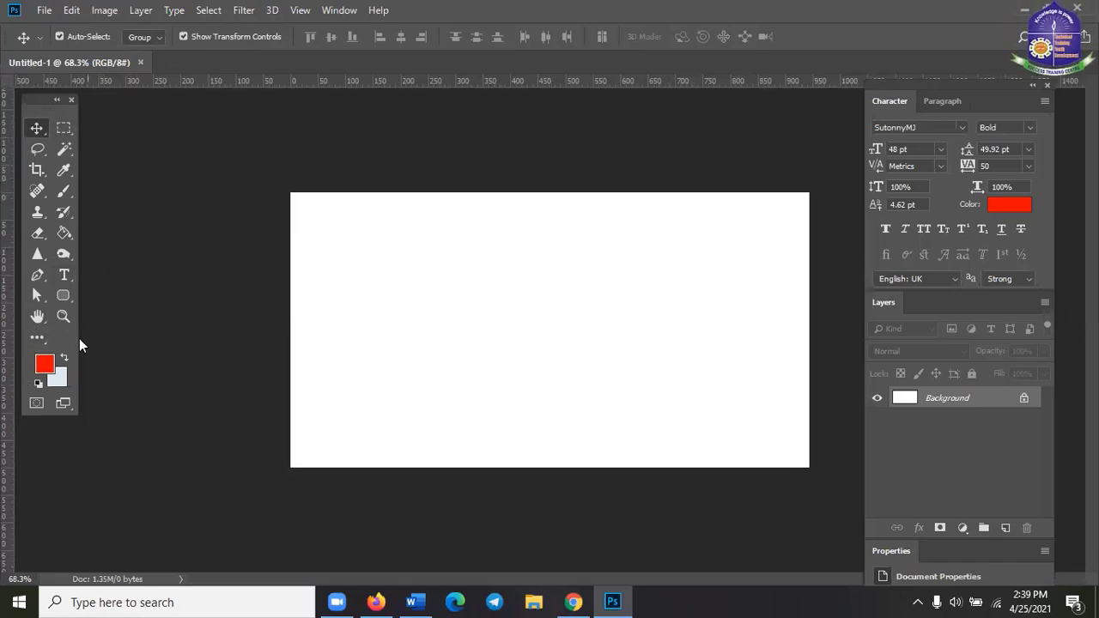
mouse_move(39, 97)
left_mouse_down()
mouse_move(96, 100)
mouse_move(39, 98)
left_mouse_up()
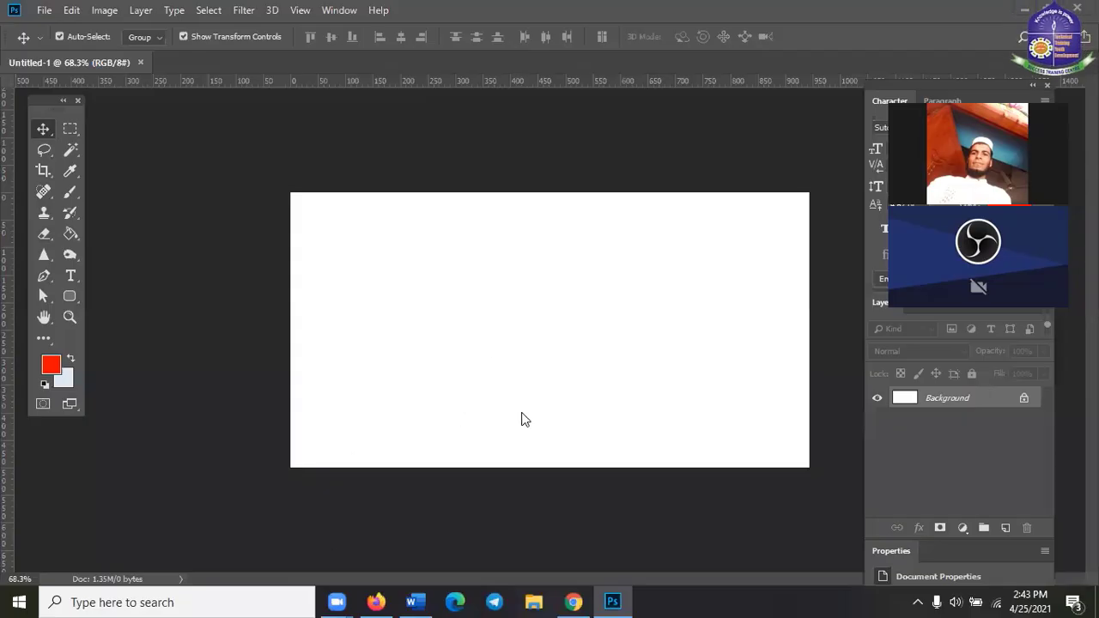
scroll(470, 401, "up", 2)
scroll(488, 409, "down", 1)
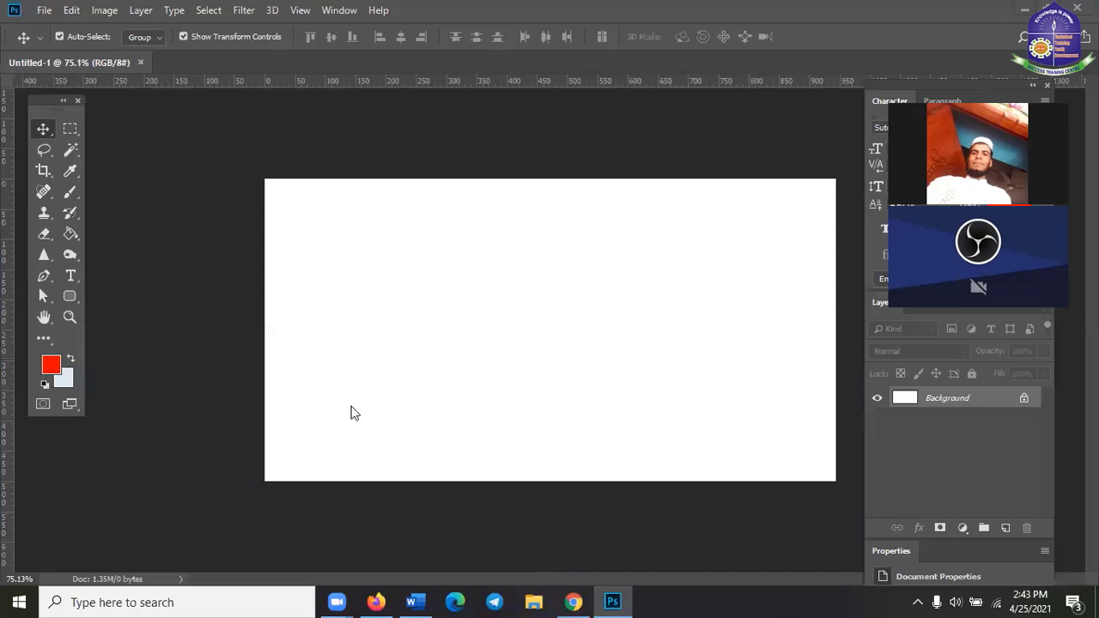
scroll(421, 464, "up", 1)
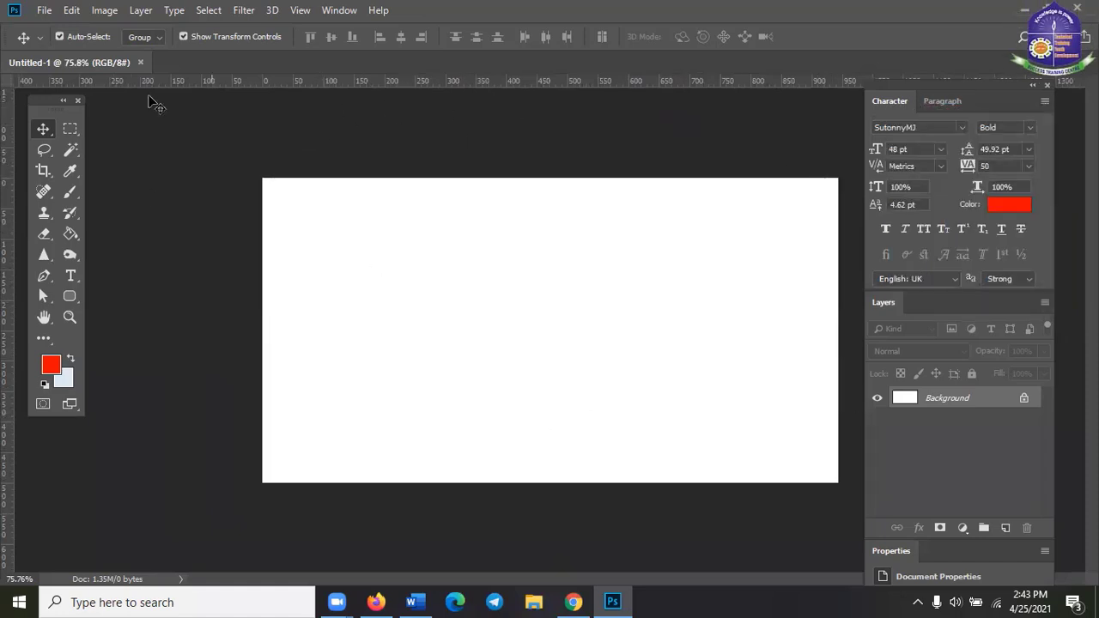
- Close the open document and create another blank one at 944 × 500 pixels, 72 pixels/inch, RGB Color
left_click(140, 63)
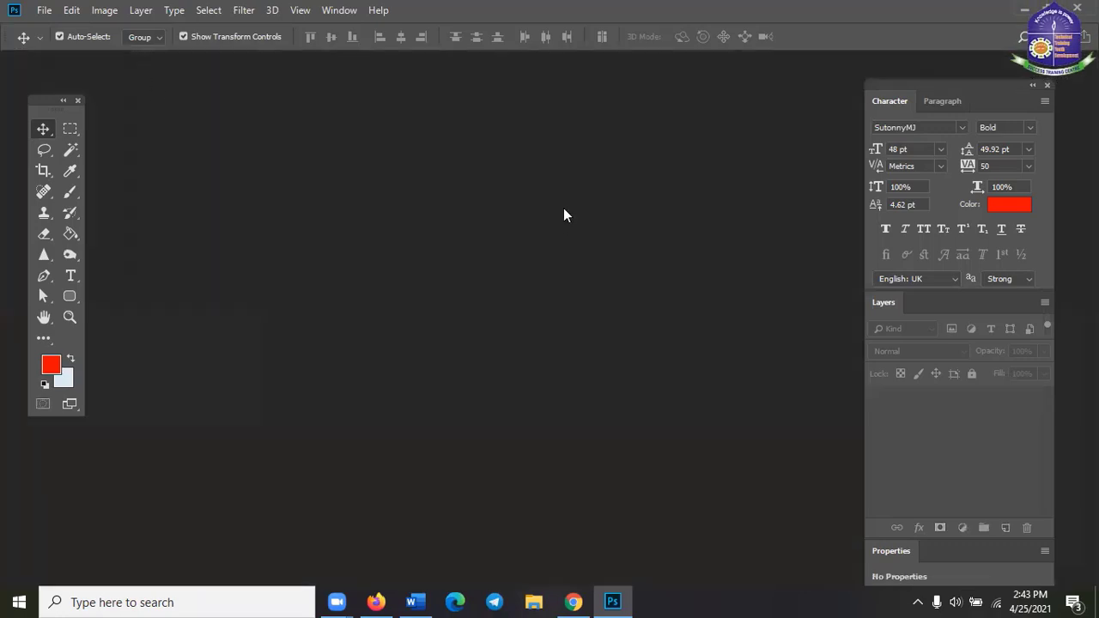
left_click(40, 10)
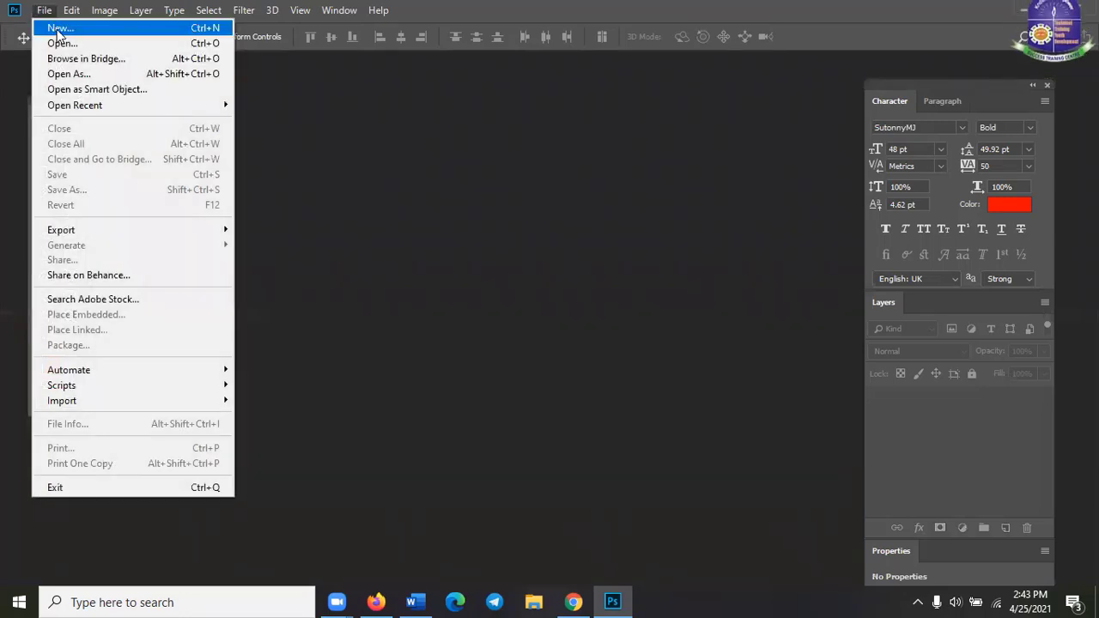
left_click(56, 30)
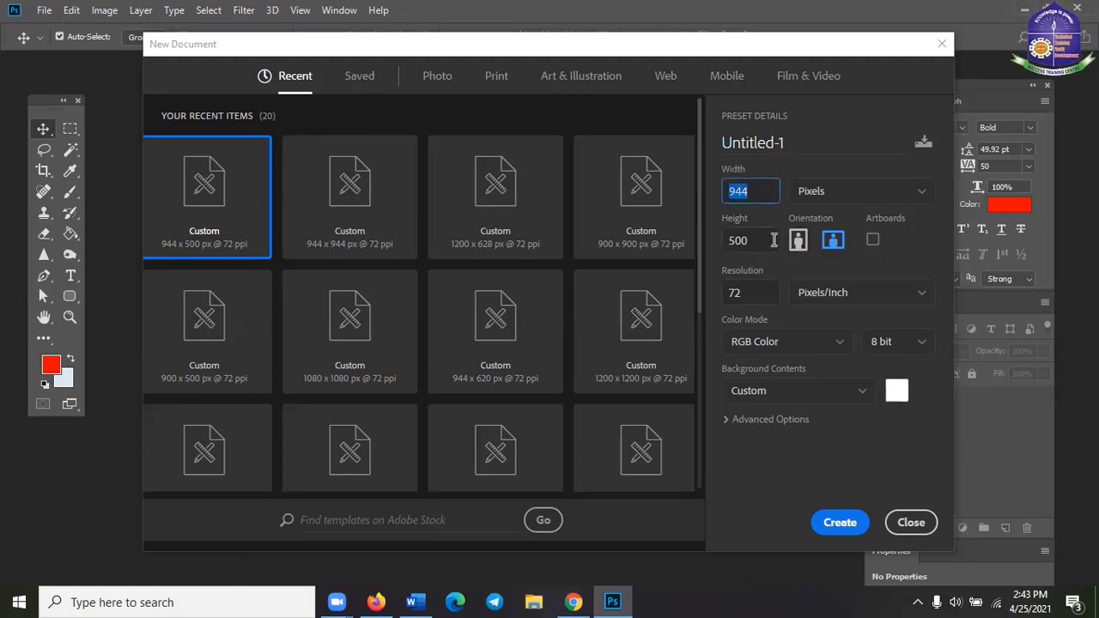
left_click(764, 245)
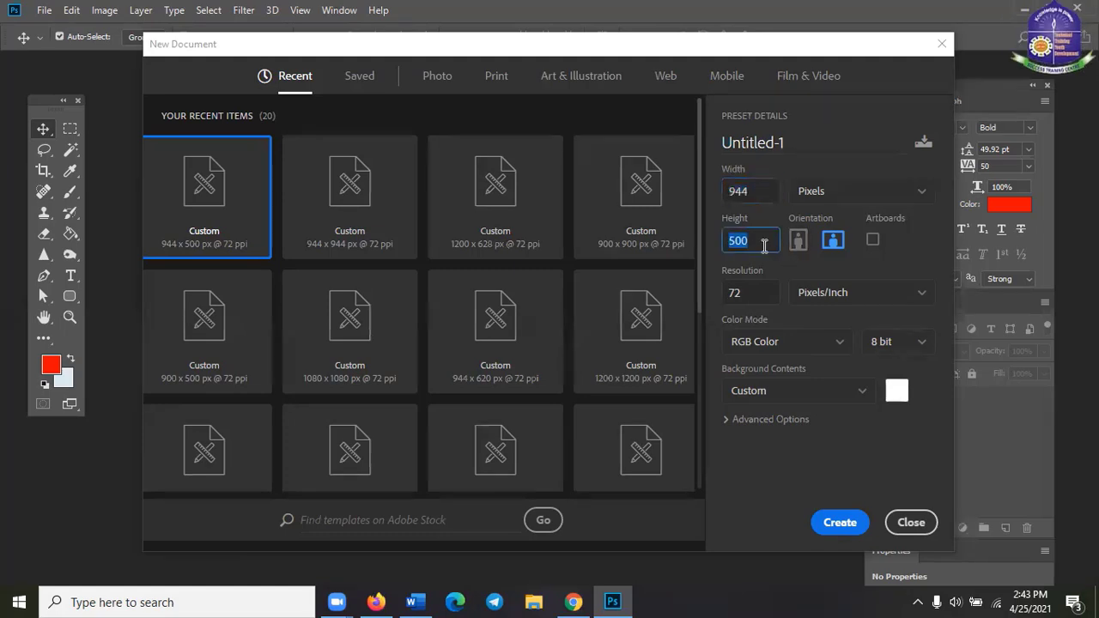
left_click(831, 524)
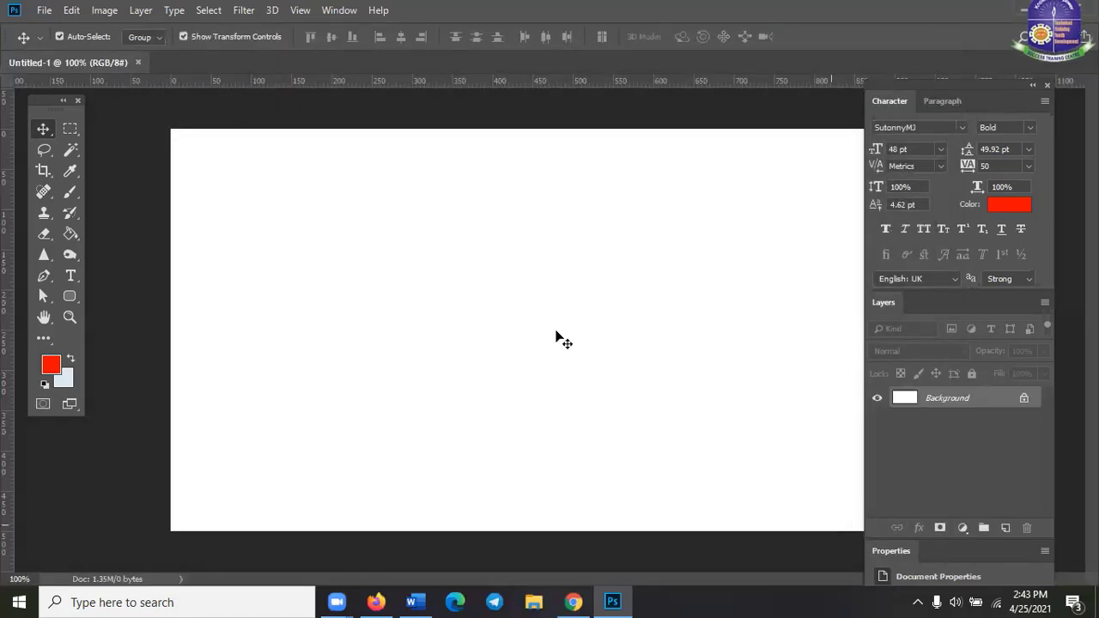
scroll(650, 411, "down", 3)
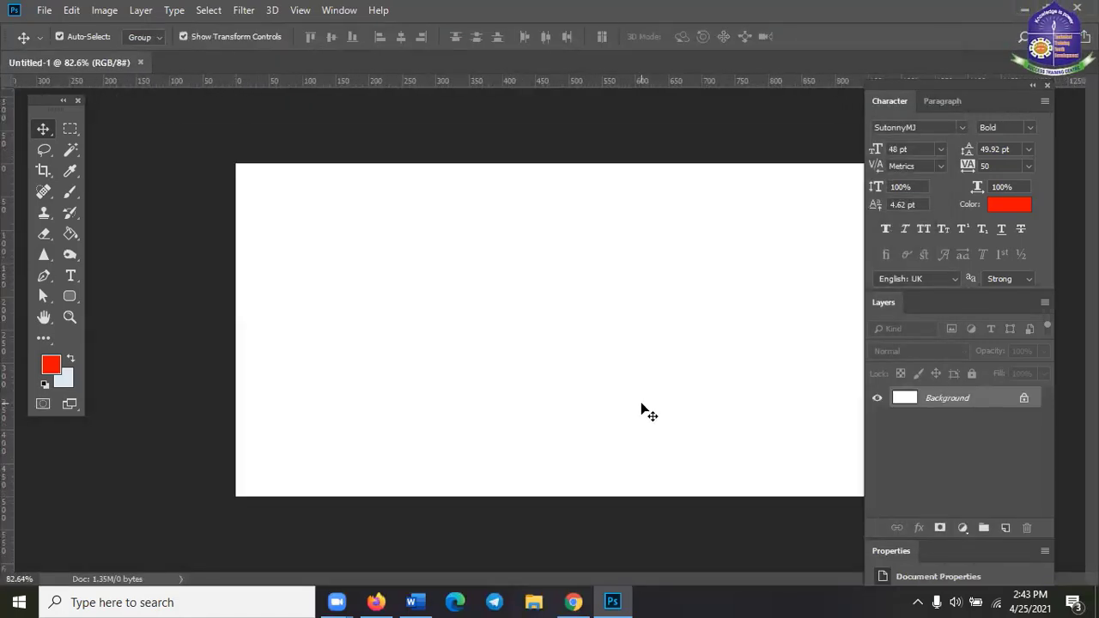
scroll(635, 423, "up", 1)
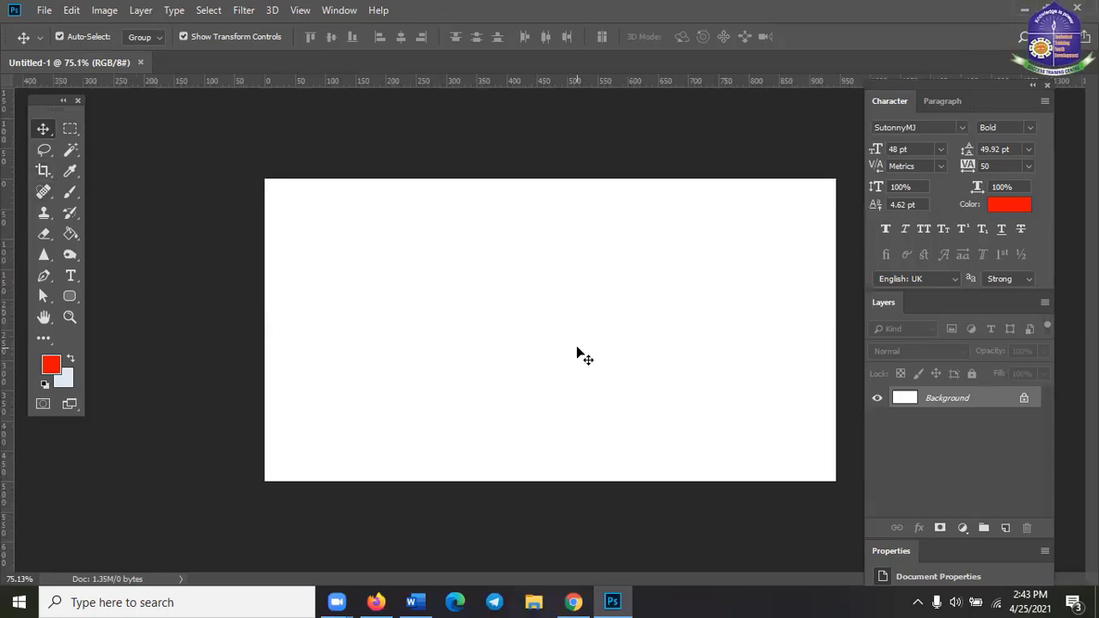
scroll(577, 348, "up", 3)
scroll(292, 327, "down", 1)
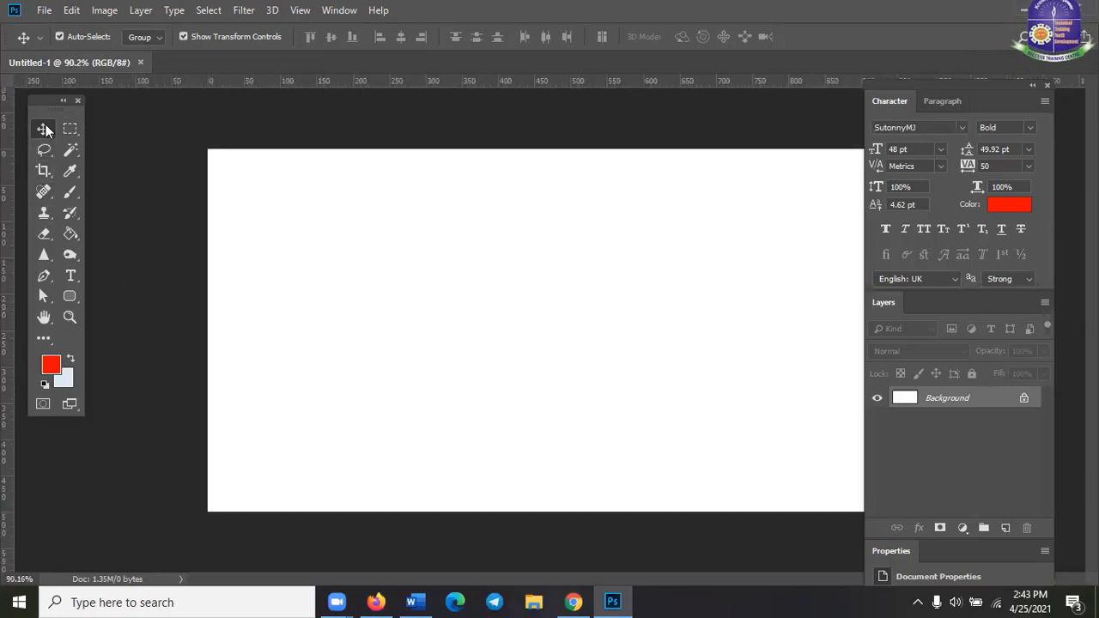
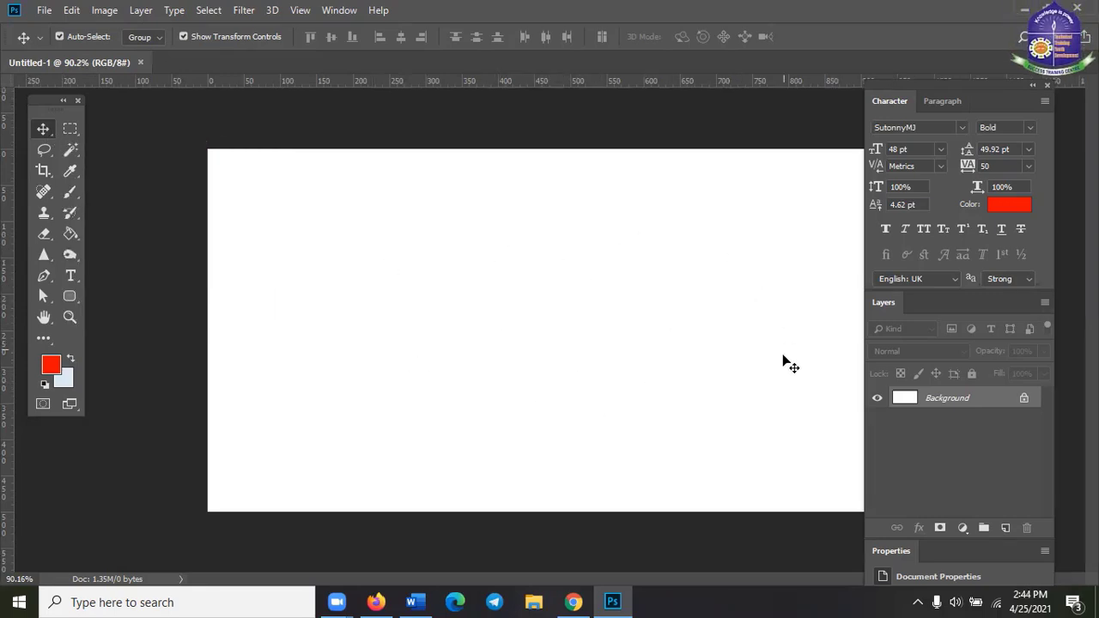
scroll(599, 390, "up", 3)
scroll(599, 390, "down", 5)
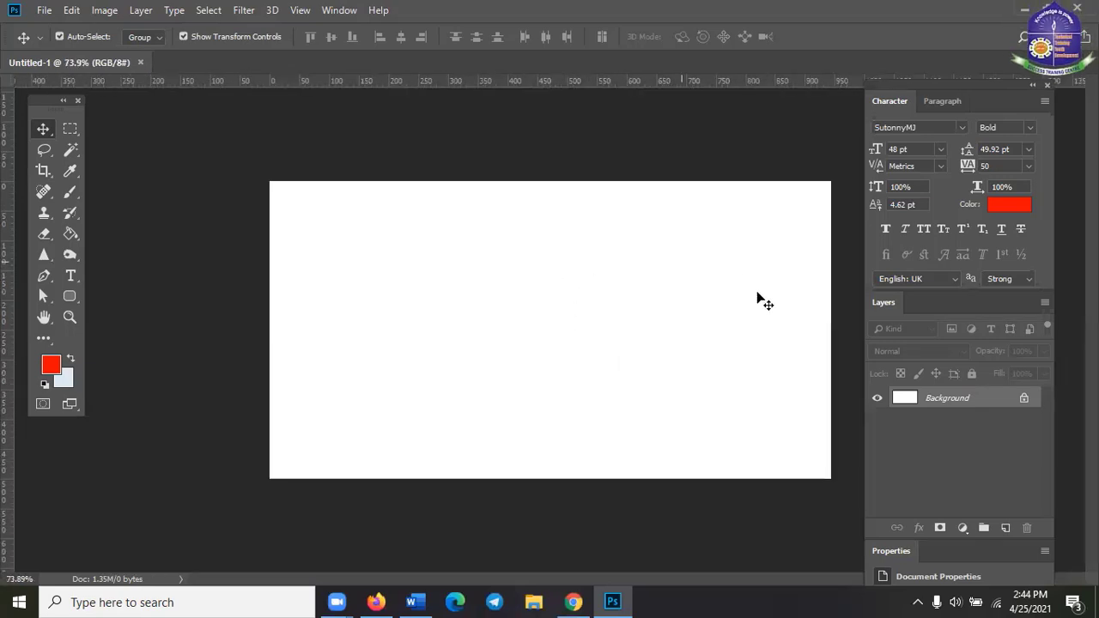
scroll(707, 412, "up", 2)
scroll(510, 391, "down", 1)
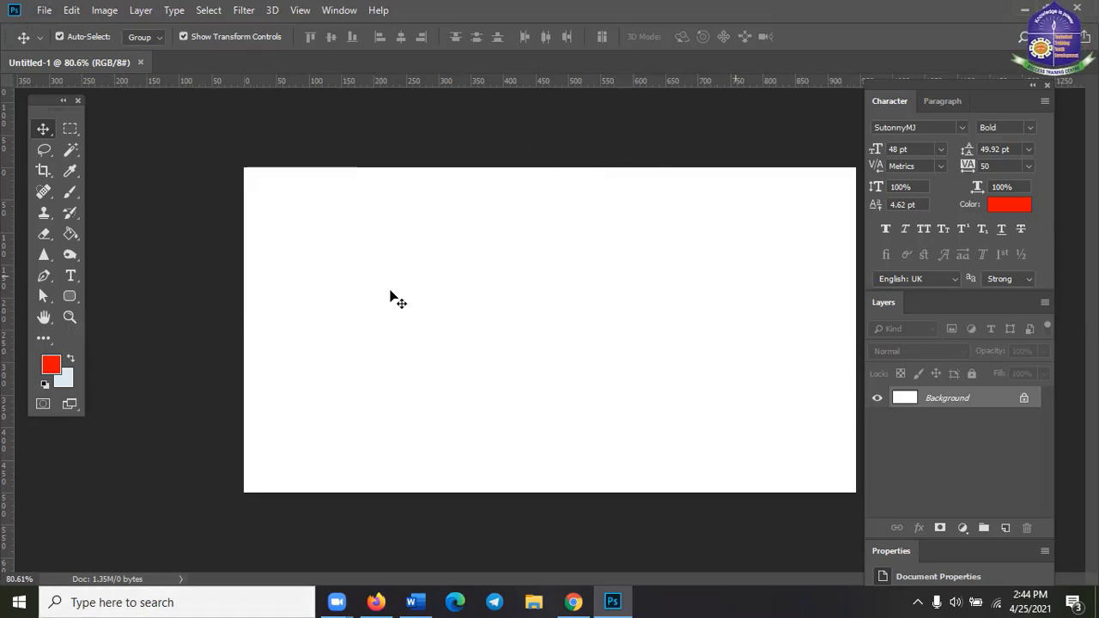
- Browse Desktop, Documents and Downloads for an image to embed and try to place the ideal-shorthand-and-typing picture from Downloads
left_click(43, 10)
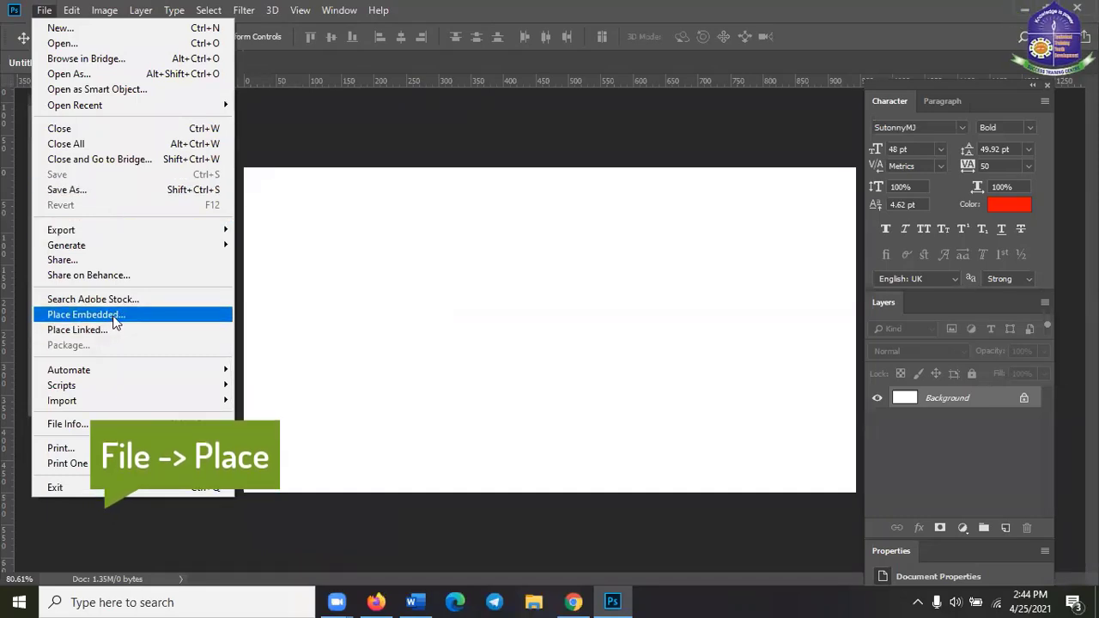
left_click(68, 318)
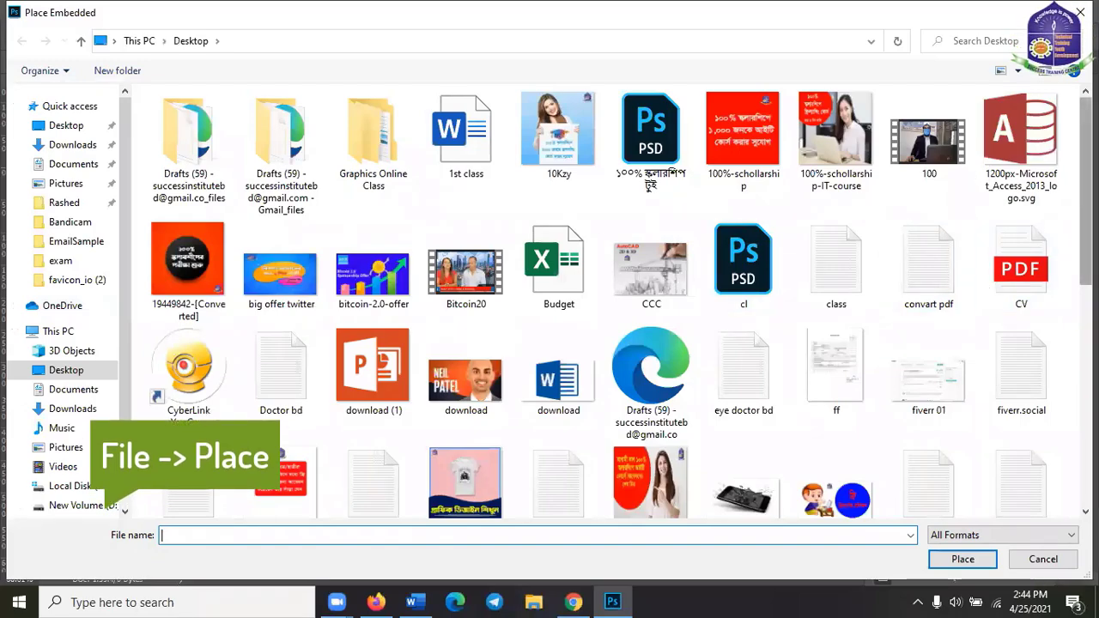
scroll(651, 187, "down", 5)
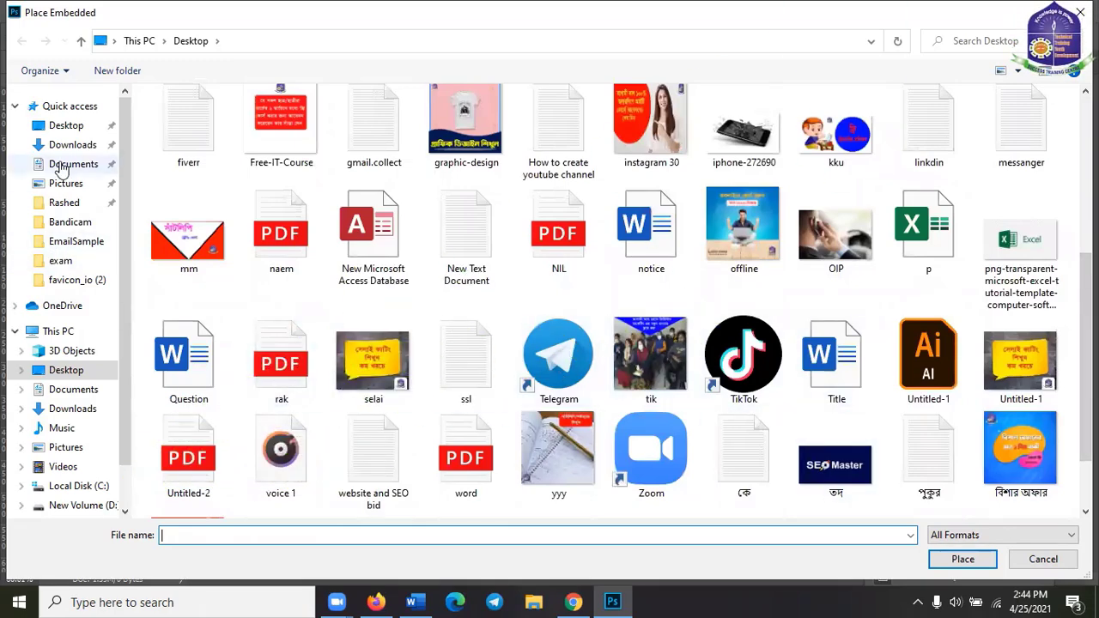
left_click(68, 128)
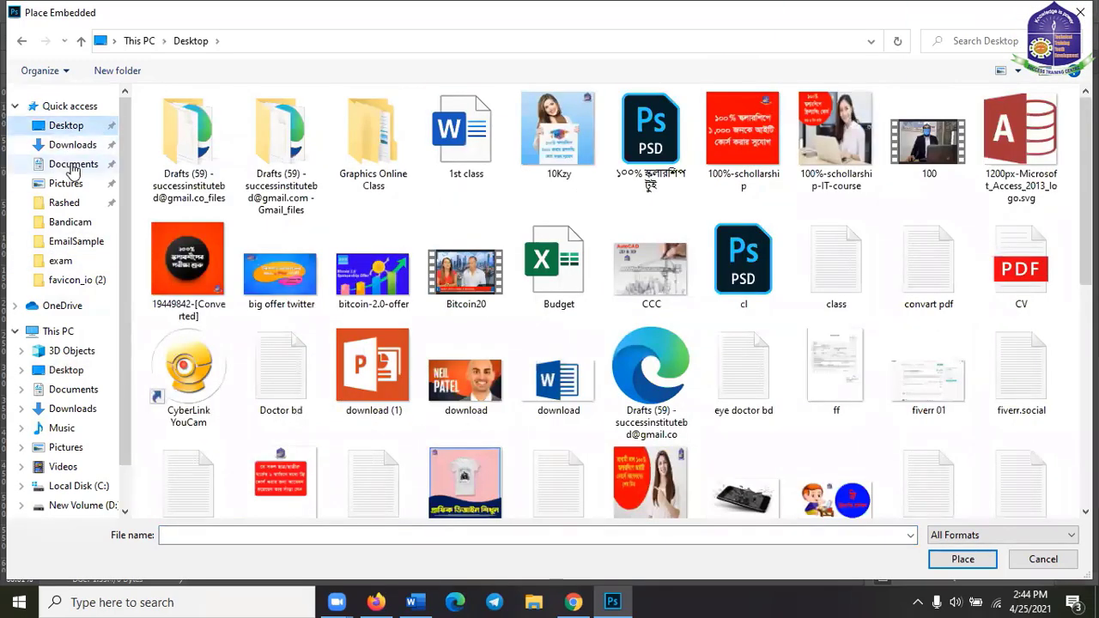
left_click(73, 166)
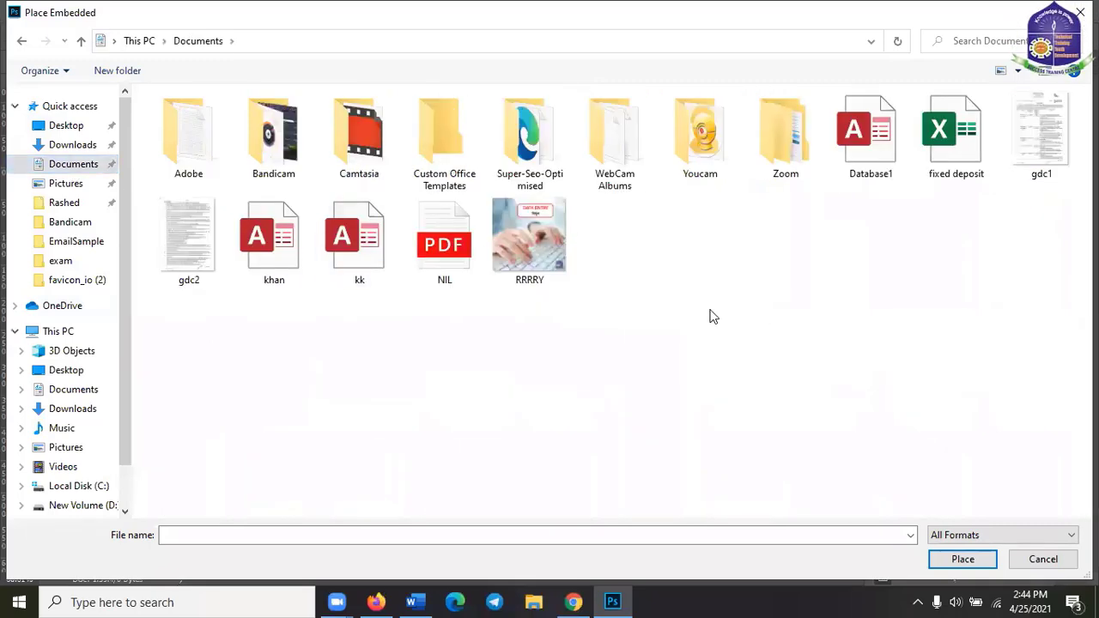
left_click(79, 144)
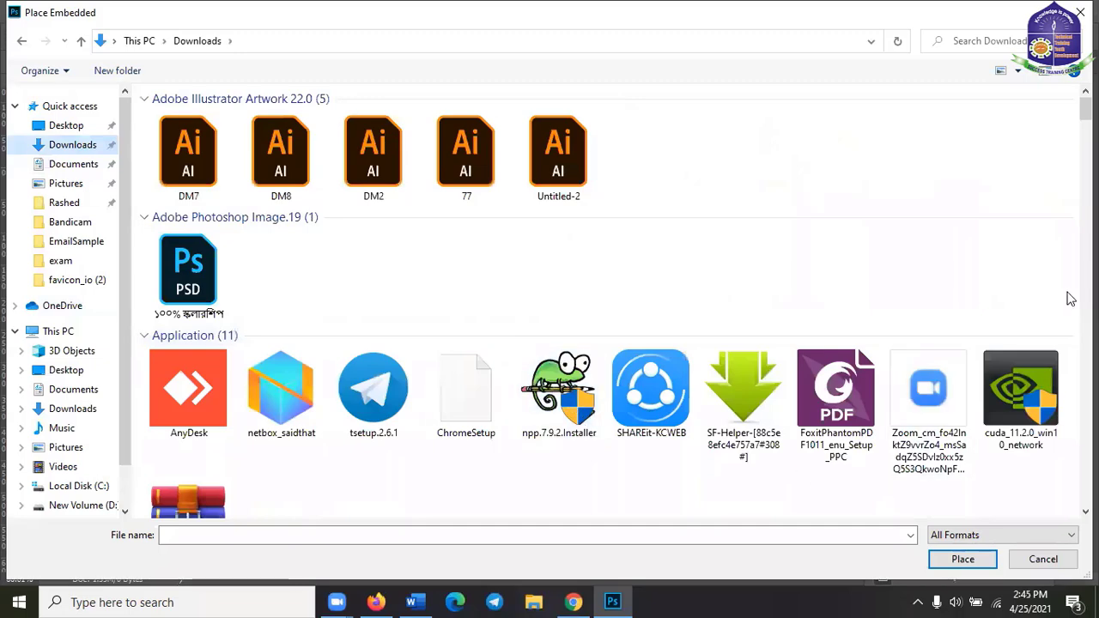
scroll(1086, 112, "down", 6)
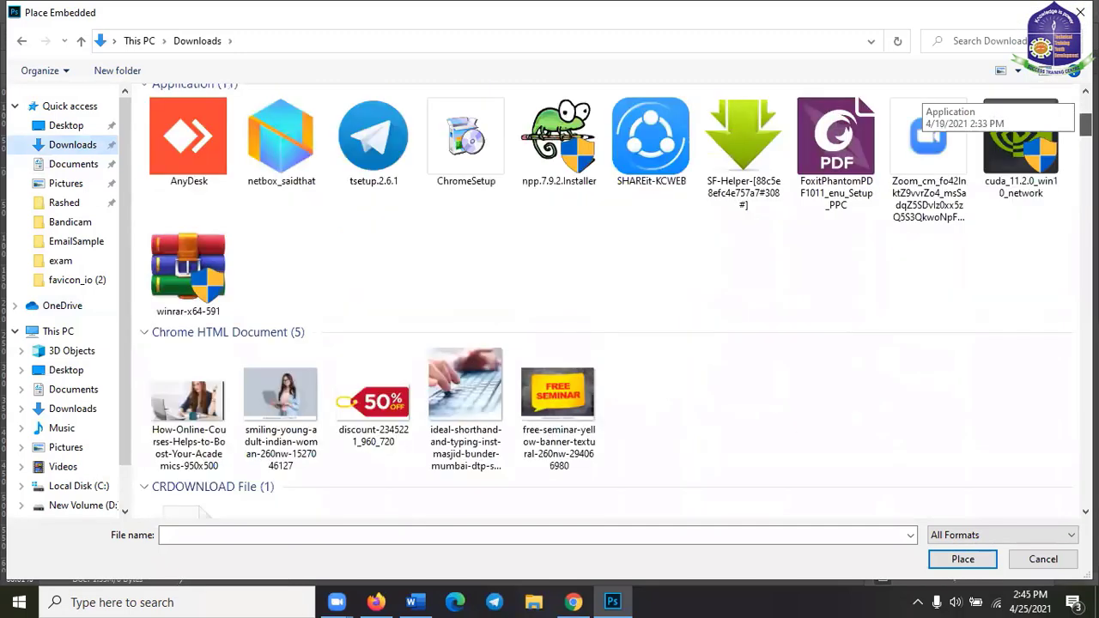
left_click(481, 134)
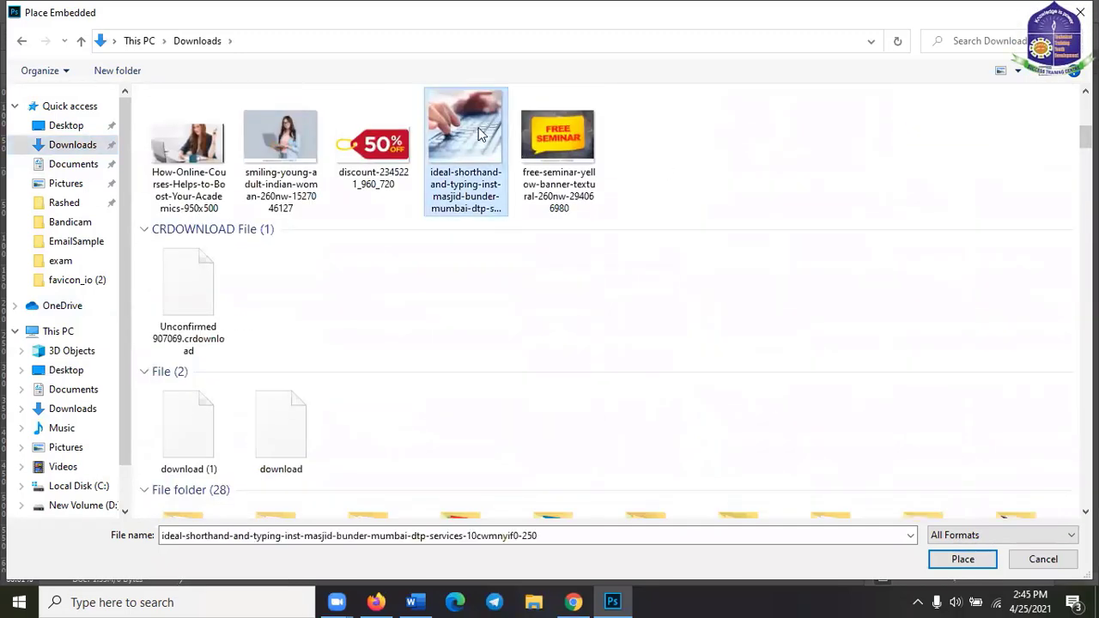
left_click(979, 559)
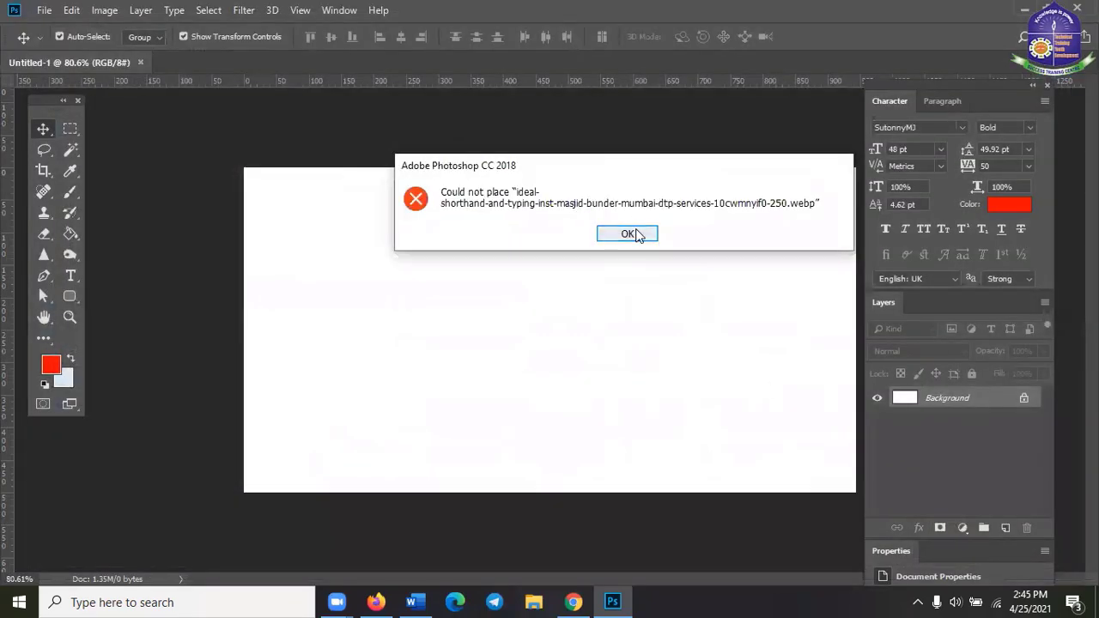
left_click(636, 235)
- Place the cryptocurrency image from the Downloads folder into the document as an embedded file
left_click(44, 9)
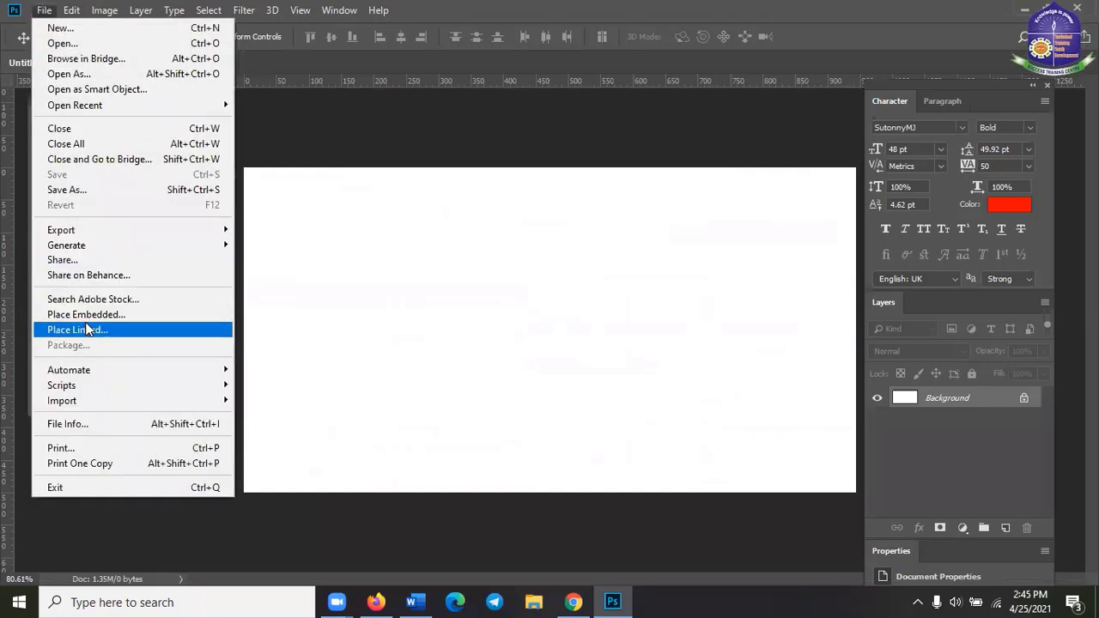
left_click(85, 315)
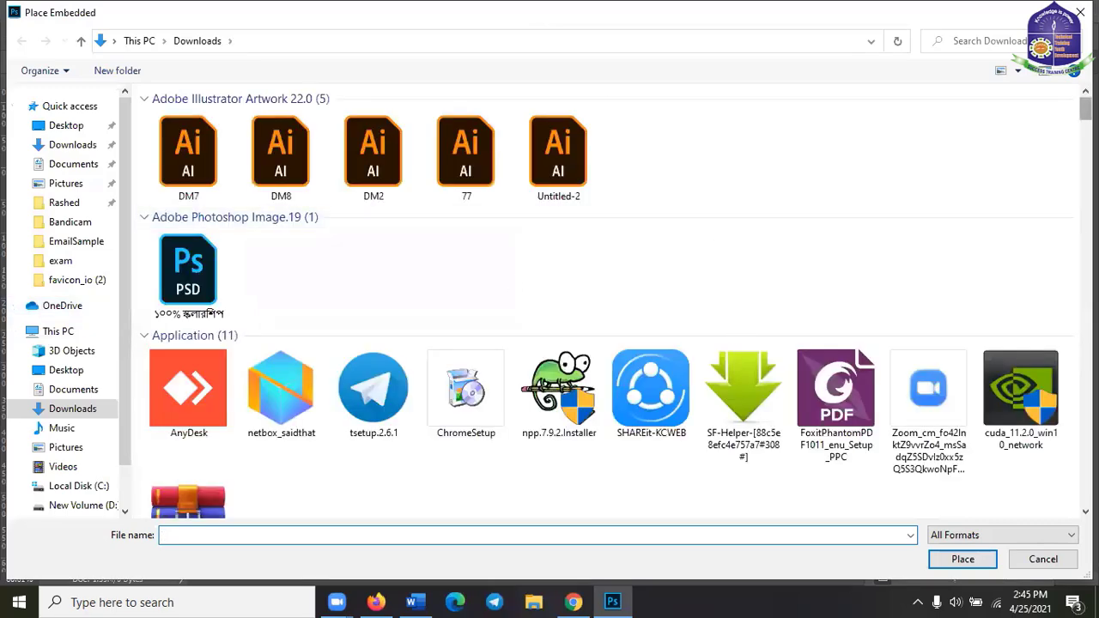
scroll(927, 107, "down", 4)
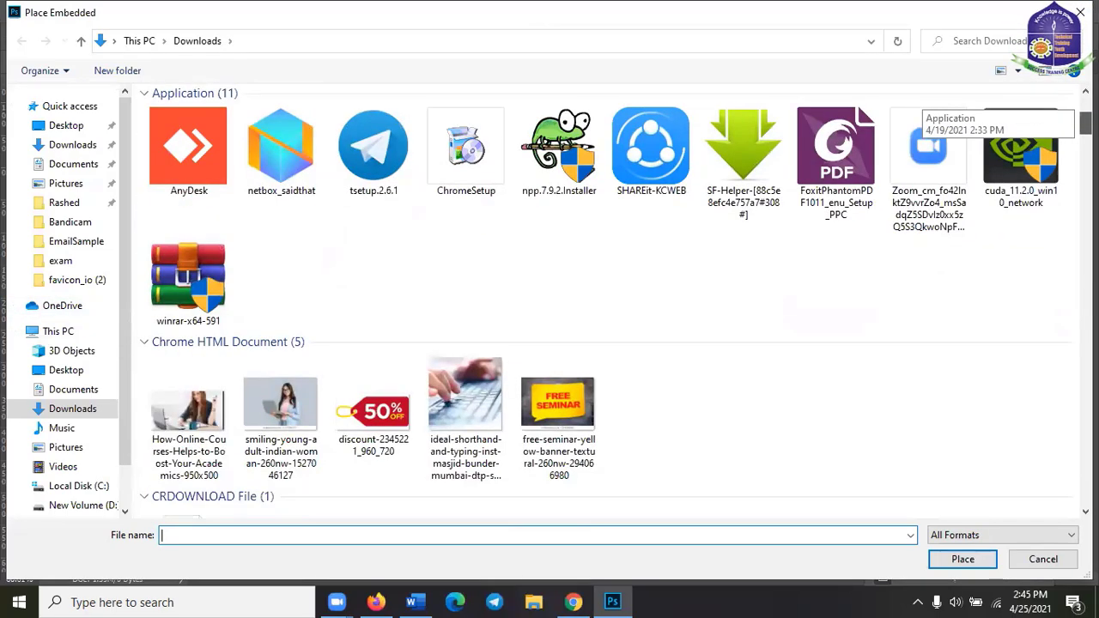
scroll(927, 108, "down", 20)
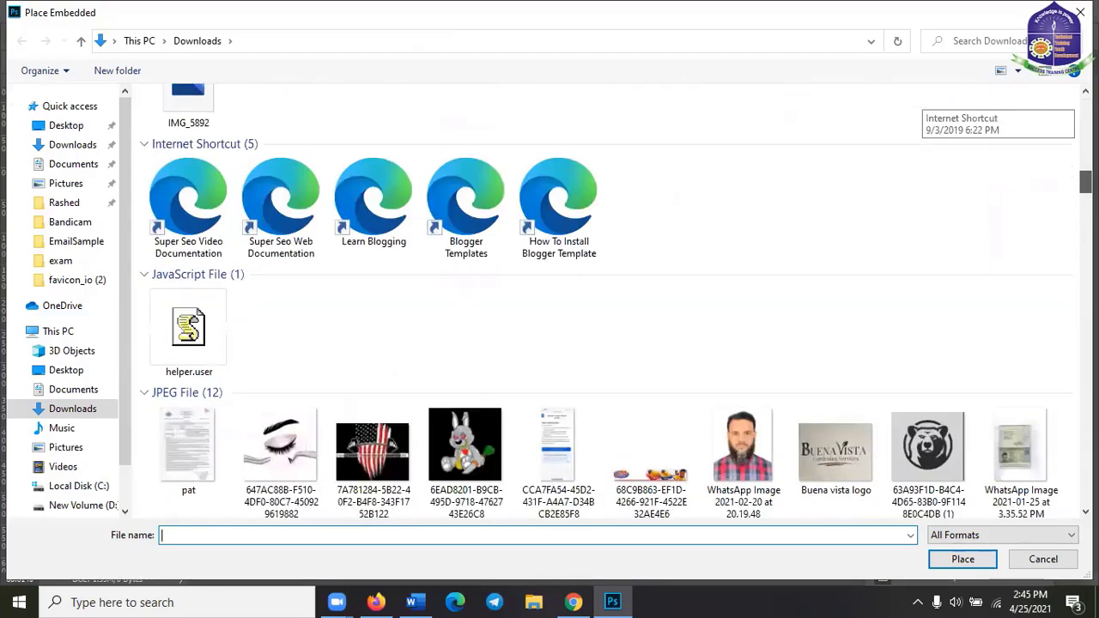
scroll(927, 108, "down", 3)
scroll(928, 107, "down", 8)
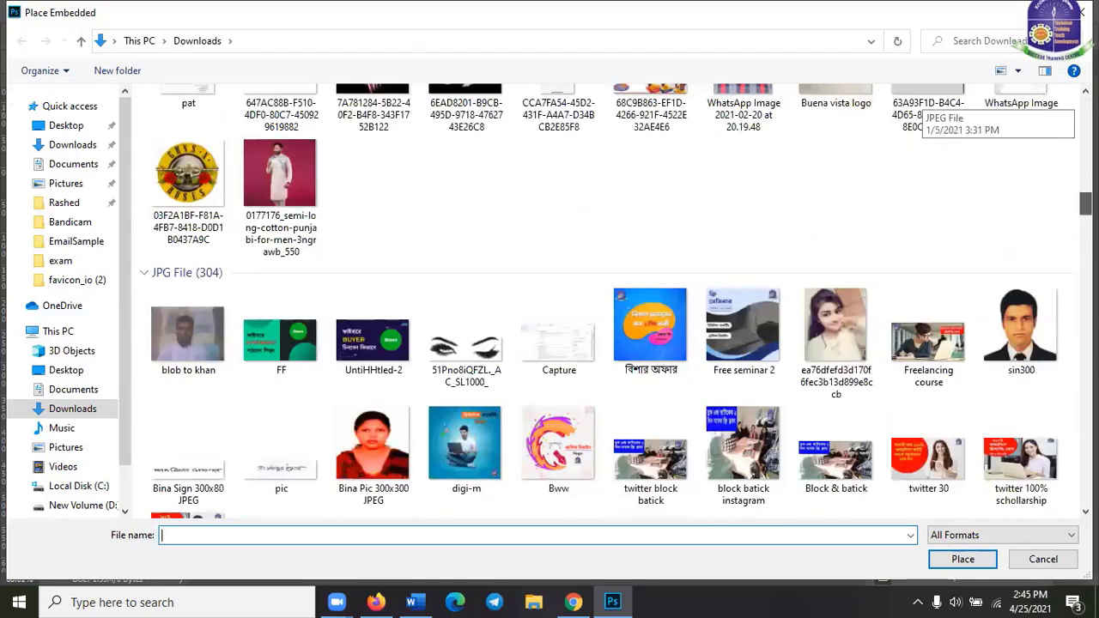
scroll(927, 108, "up", 6)
scroll(928, 107, "down", 5)
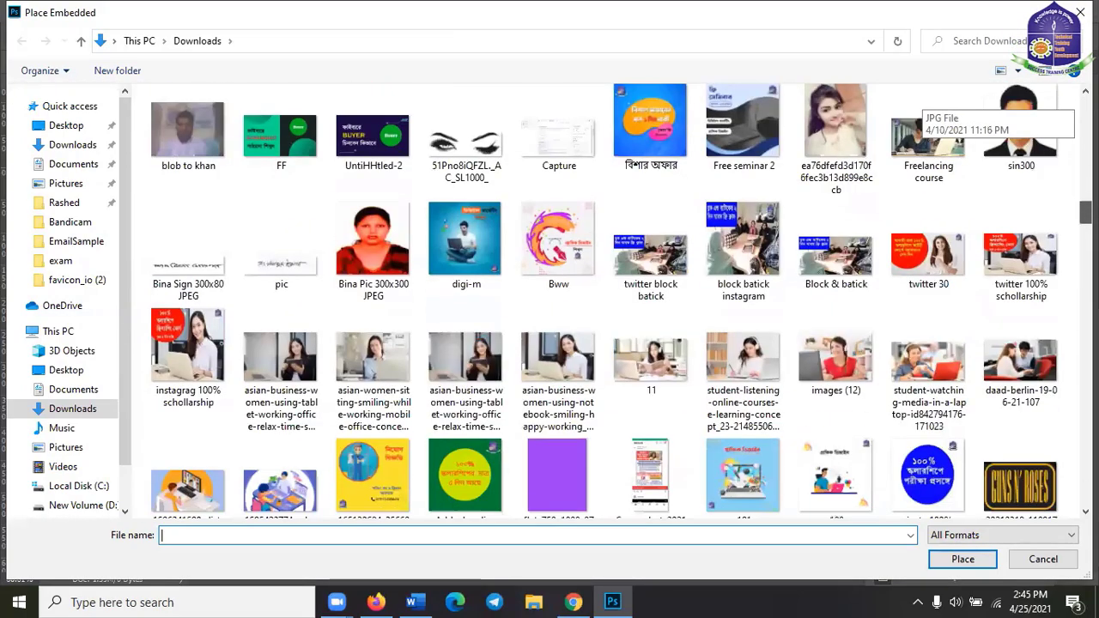
scroll(928, 107, "down", 6)
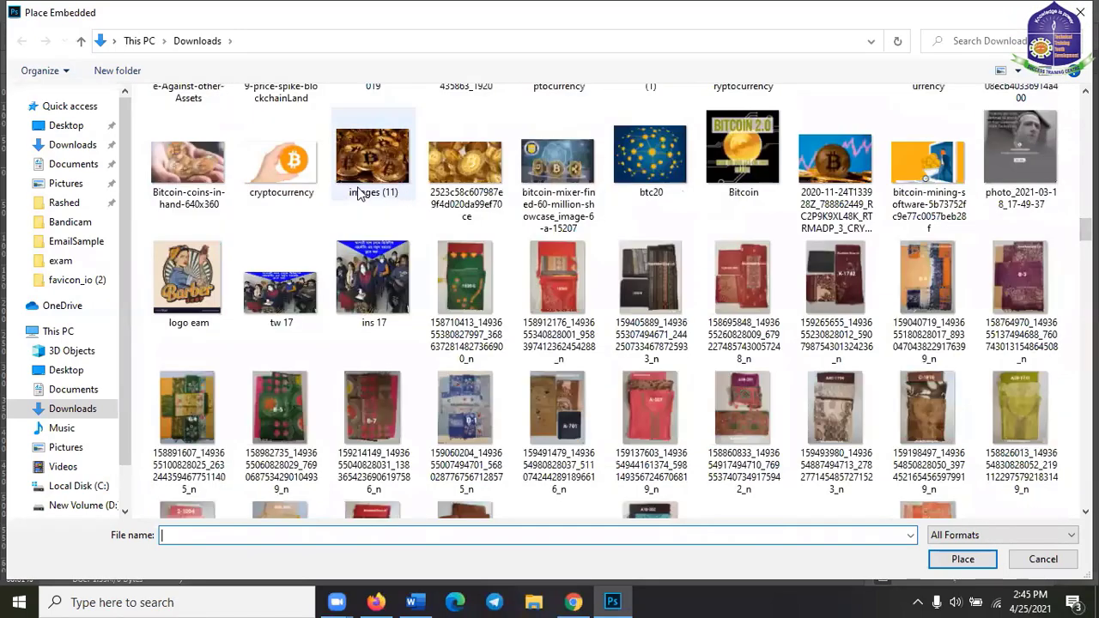
left_click(305, 189)
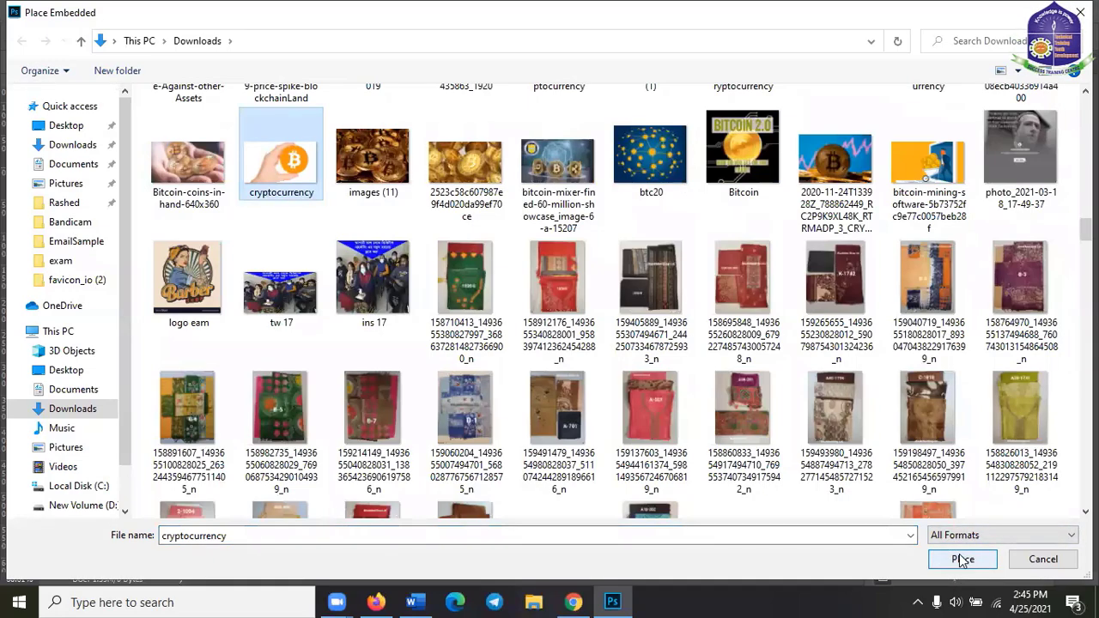
left_click(962, 560)
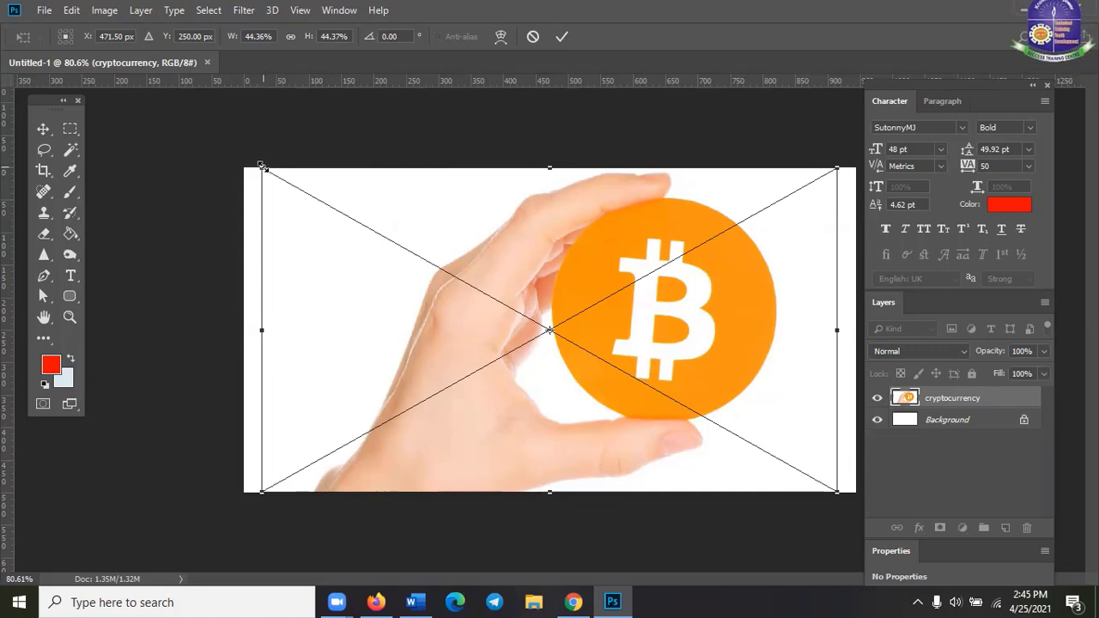
- Shrink the placed cryptocurrency picture from its upper-left corner to about three quarters of its size and commit the placement
left_click_drag(262, 166, 394, 239)
left_click(562, 37)
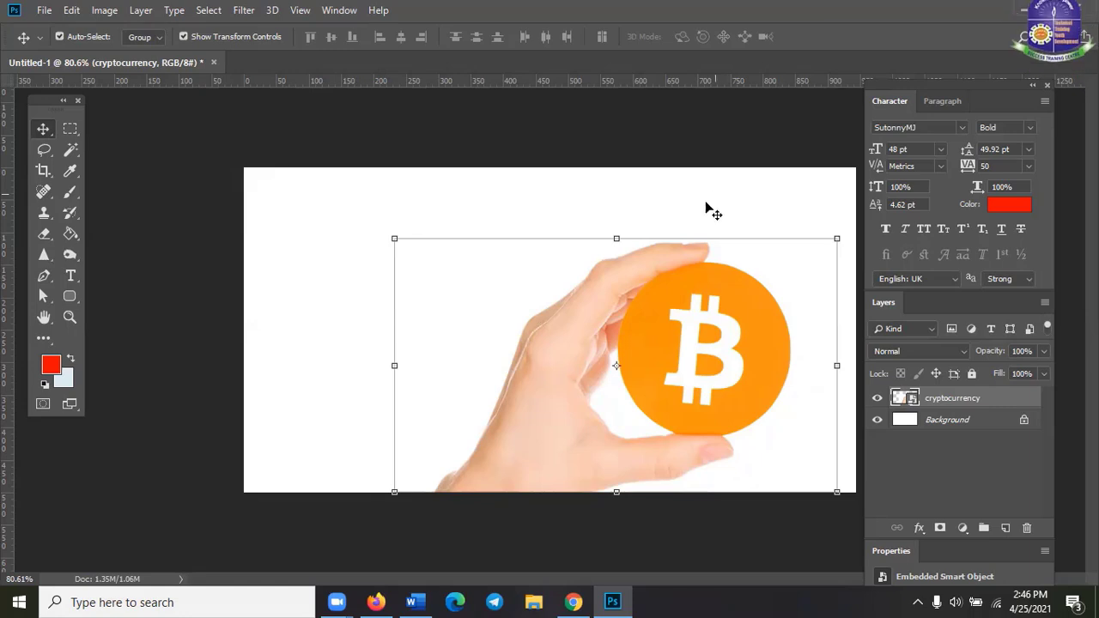
- Move the cryptocurrency picture around the canvas to its upper-right edge, and shift the floating Character and Layers panel group further right
left_click_drag(748, 322, 593, 253)
left_click_drag(579, 263, 711, 392)
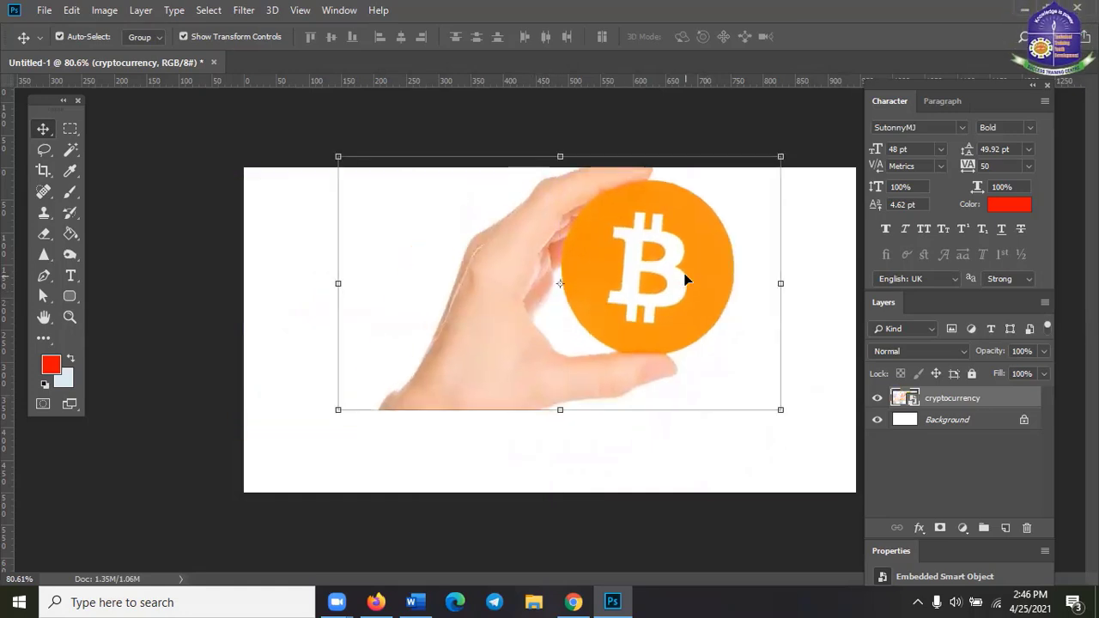
left_click_drag(690, 244, 825, 234)
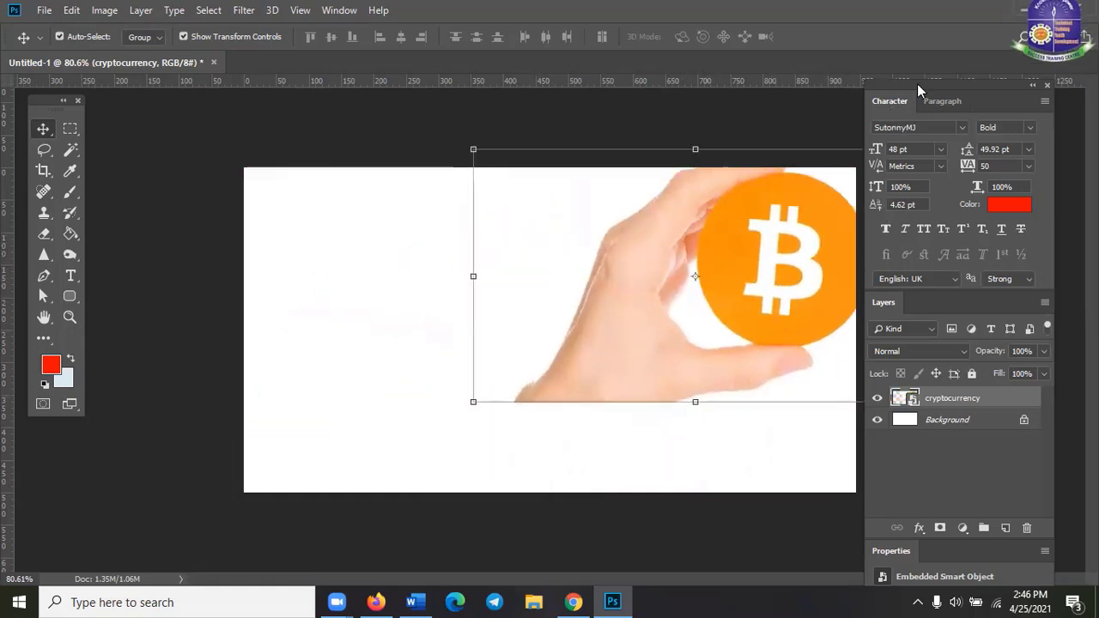
left_click_drag(944, 83, 990, 88)
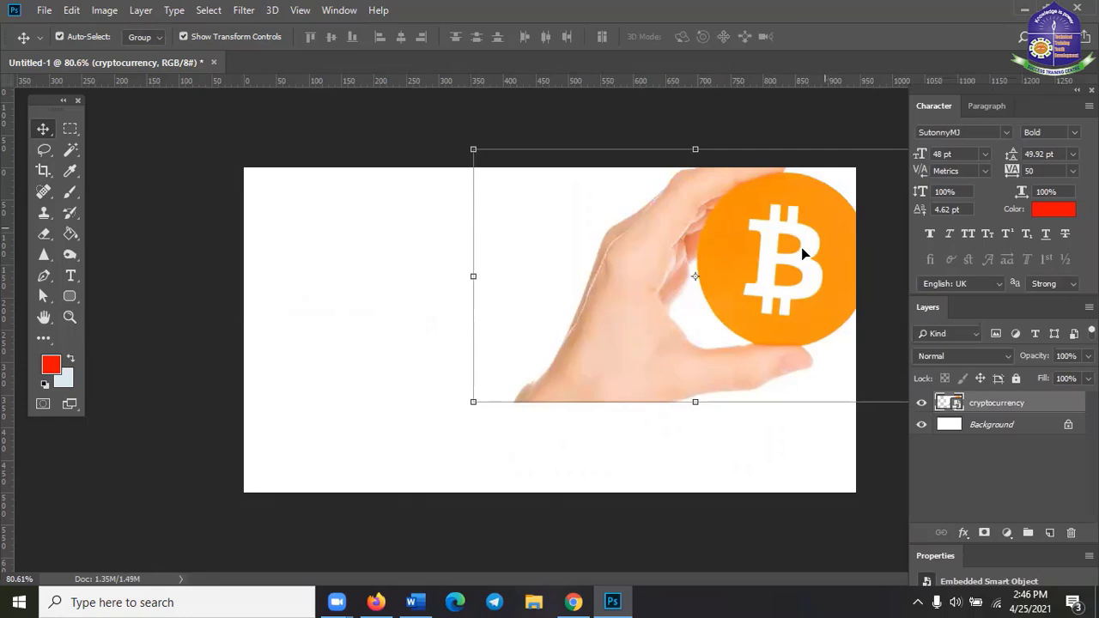
- Move the cryptocurrency picture back and forth over the left half of the canvas
left_click_drag(801, 247, 494, 239)
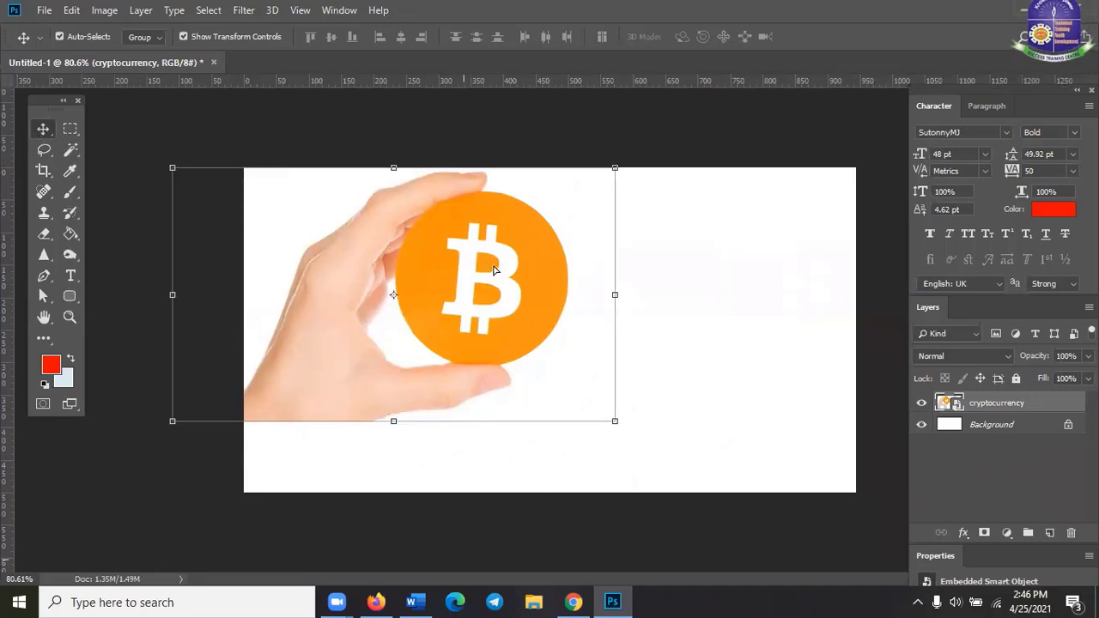
mouse_move(451, 237)
left_mouse_down()
mouse_move(522, 286)
mouse_move(424, 273)
mouse_move(580, 308)
mouse_move(571, 335)
mouse_move(520, 299)
mouse_move(459, 225)
left_mouse_up()
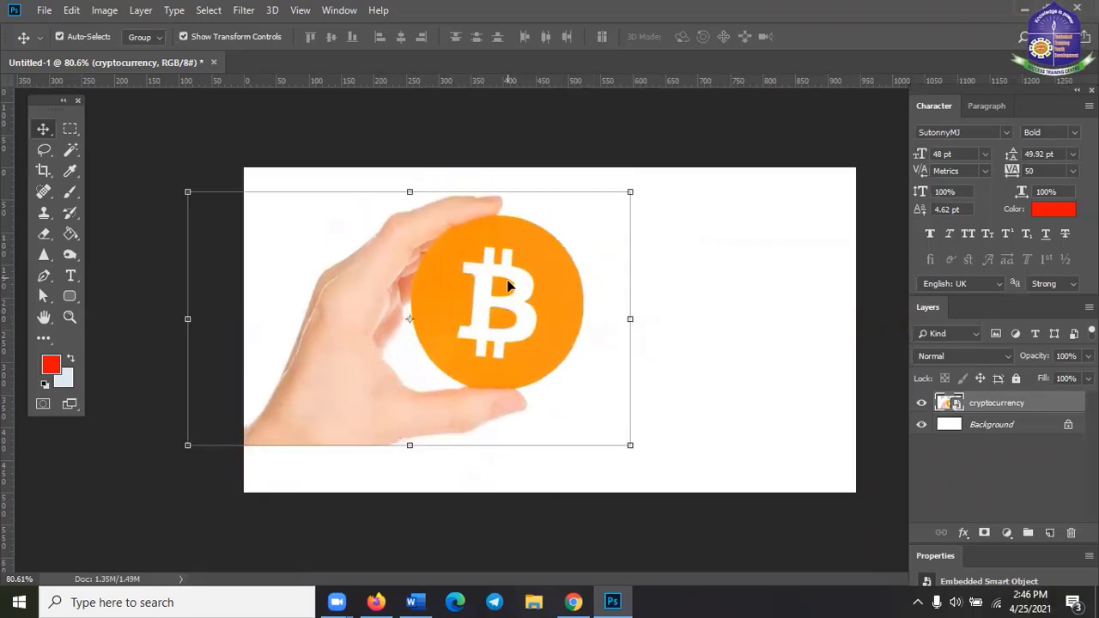
left_click_drag(526, 289, 478, 263)
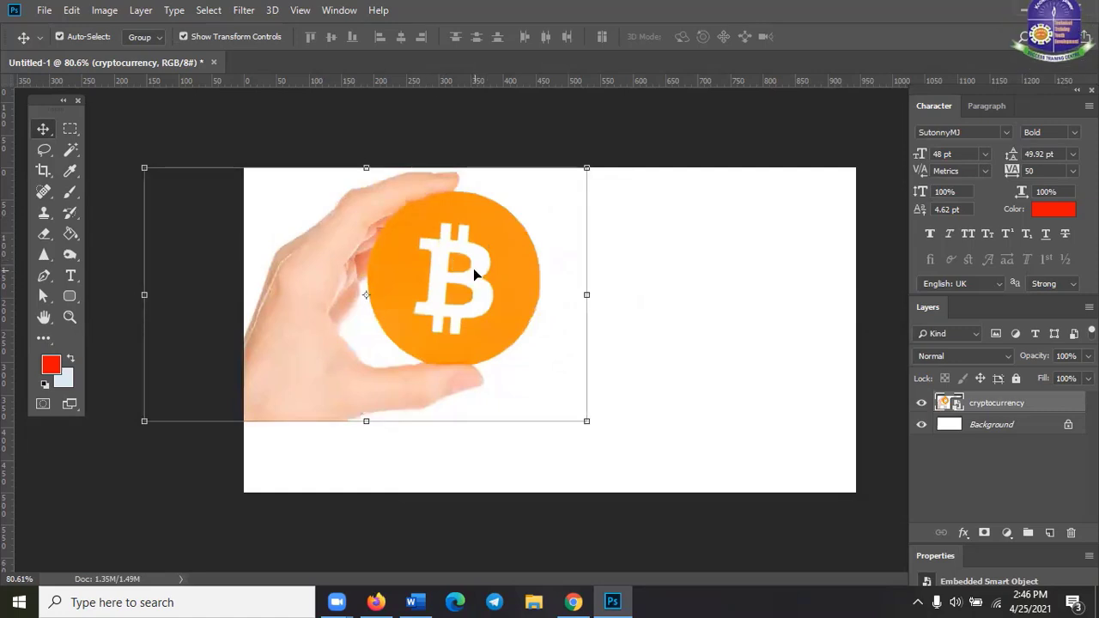
left_click_drag(488, 251, 528, 298)
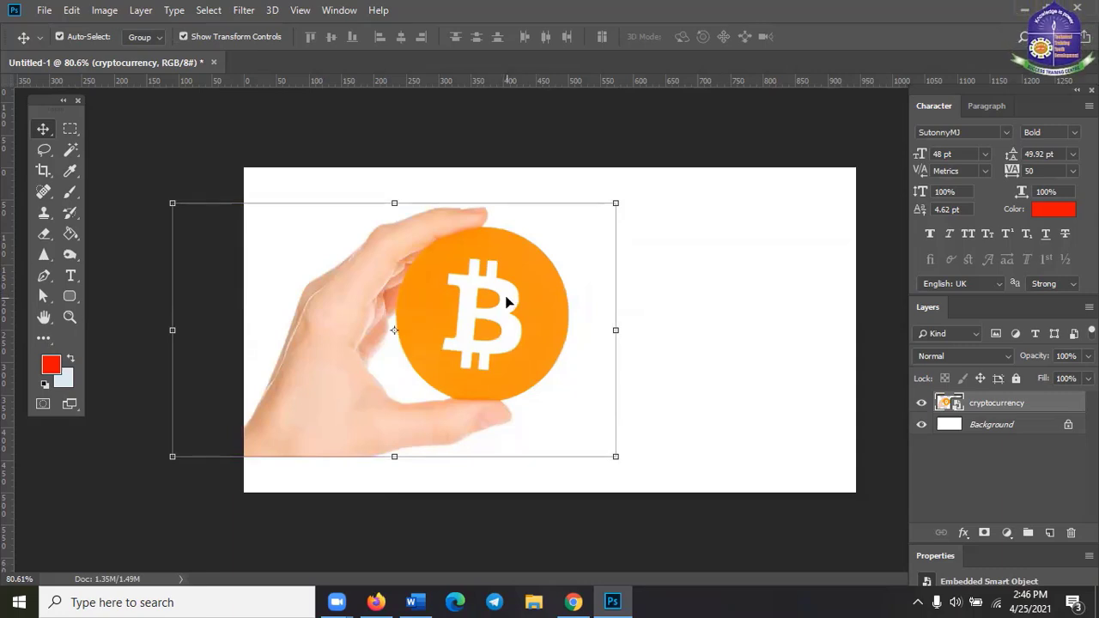
- Delete the cryptocurrency picture from the document
key("BackSpace")
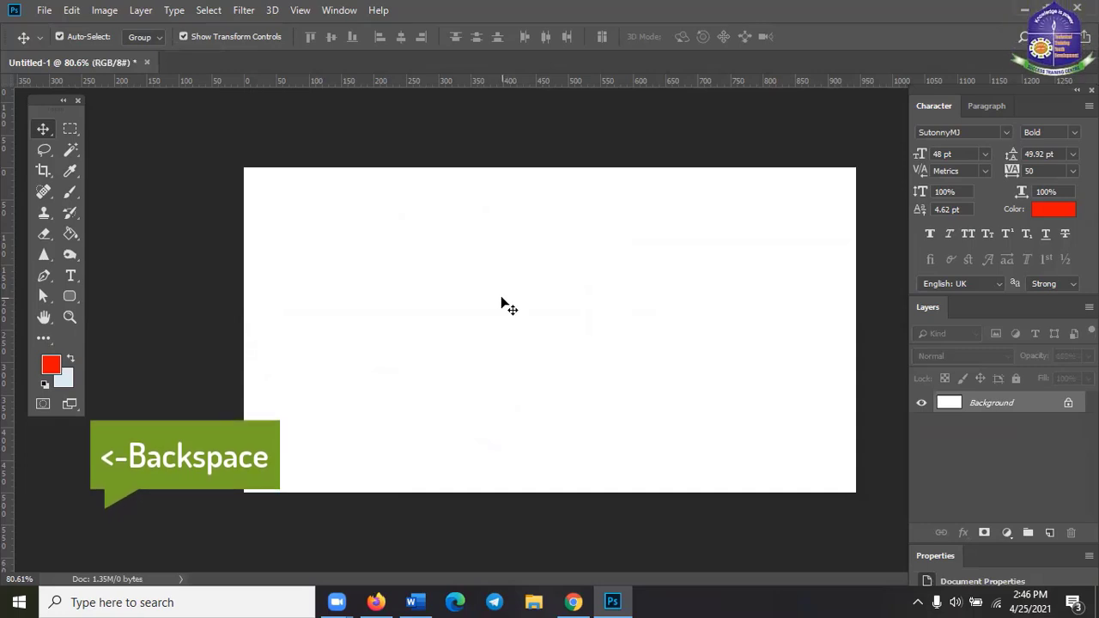
scroll(471, 398, "up", 2)
scroll(471, 406, "down", 2)
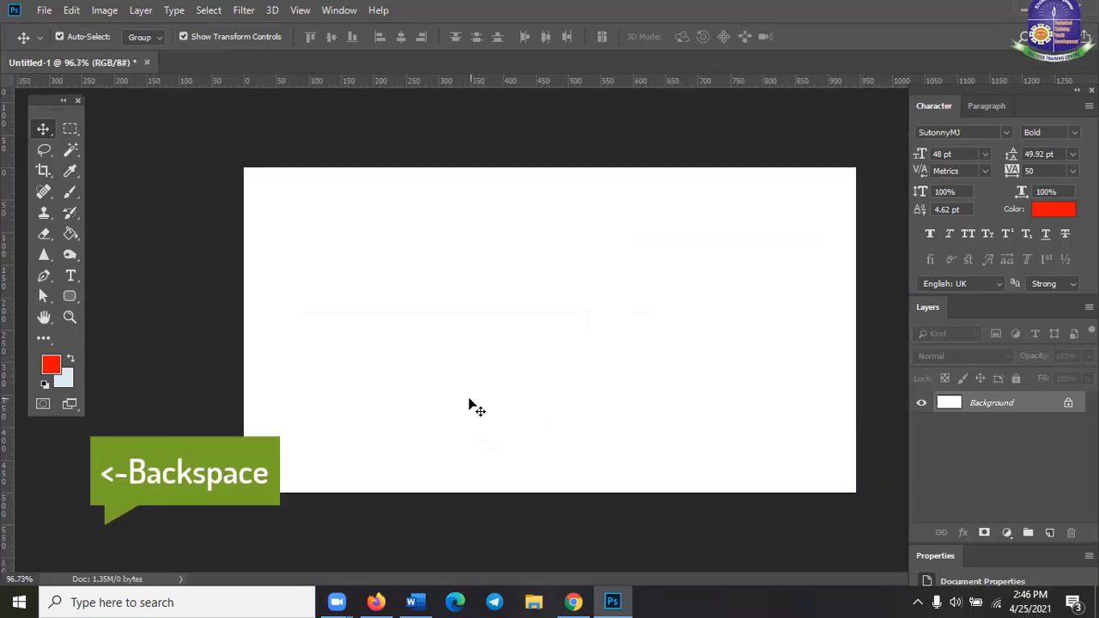
- Place the 0177176_semi-long-cotton-punjabi-for-men-3ngrawb_550 image from the Downloads folder into the document as an embedded file
left_click(43, 10)
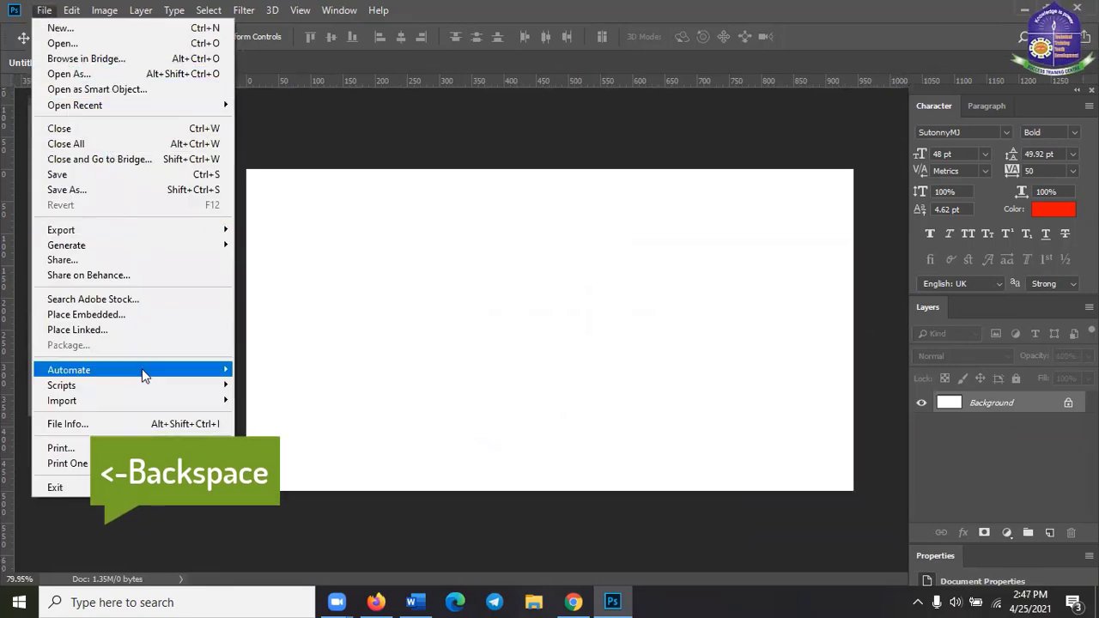
left_click(109, 317)
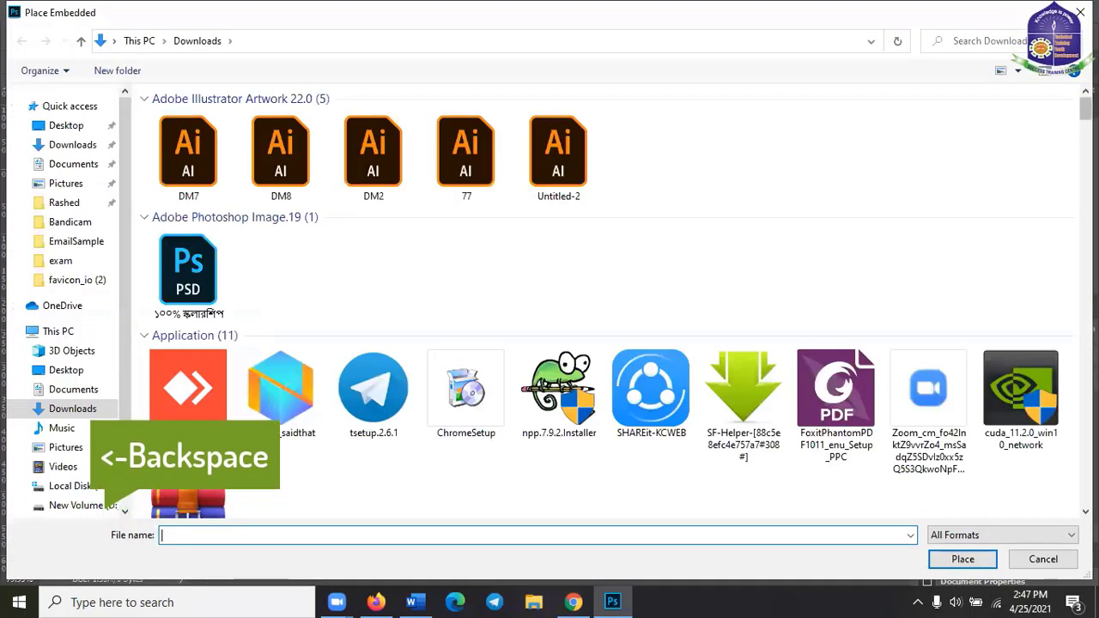
scroll(919, 110, "down", 15)
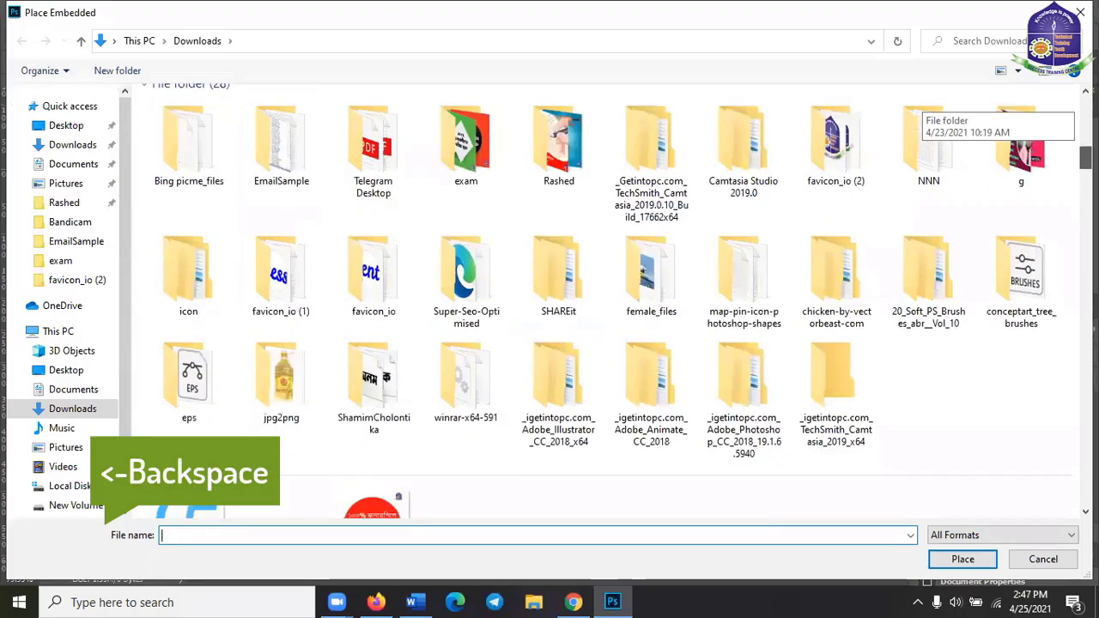
scroll(918, 112, "down", 15)
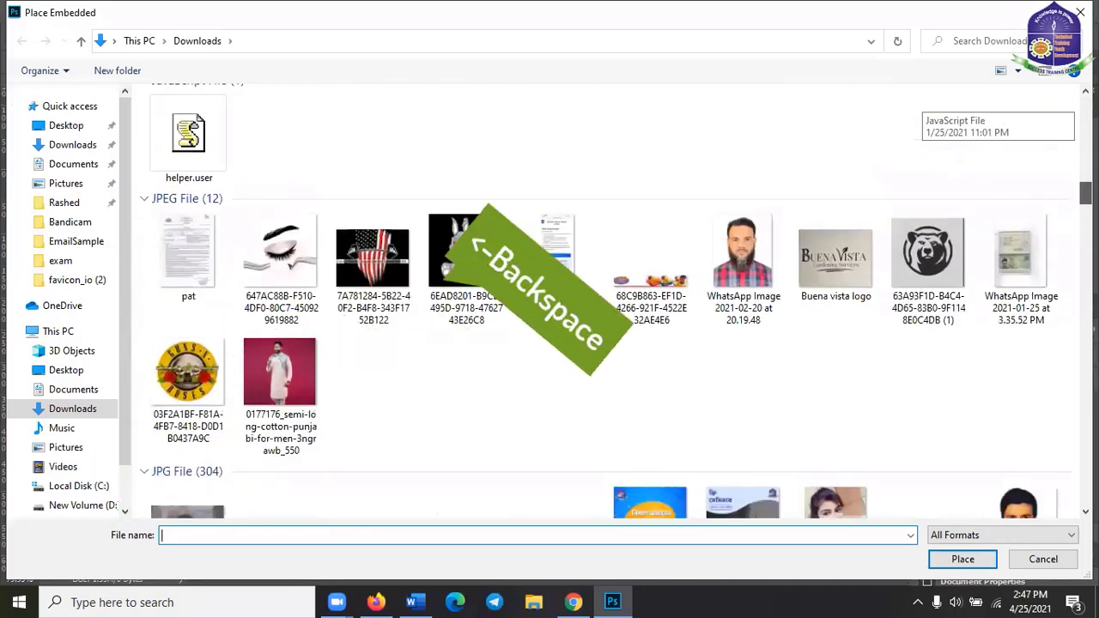
scroll(919, 110, "down", 2)
scroll(919, 110, "down", 2)
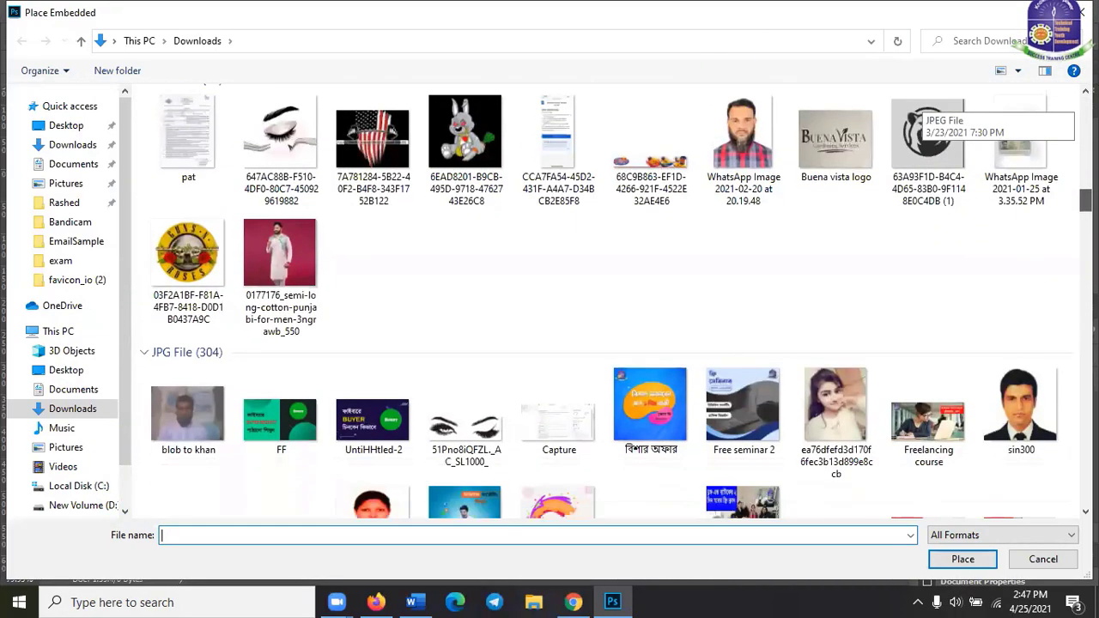
scroll(919, 110, "down", 2)
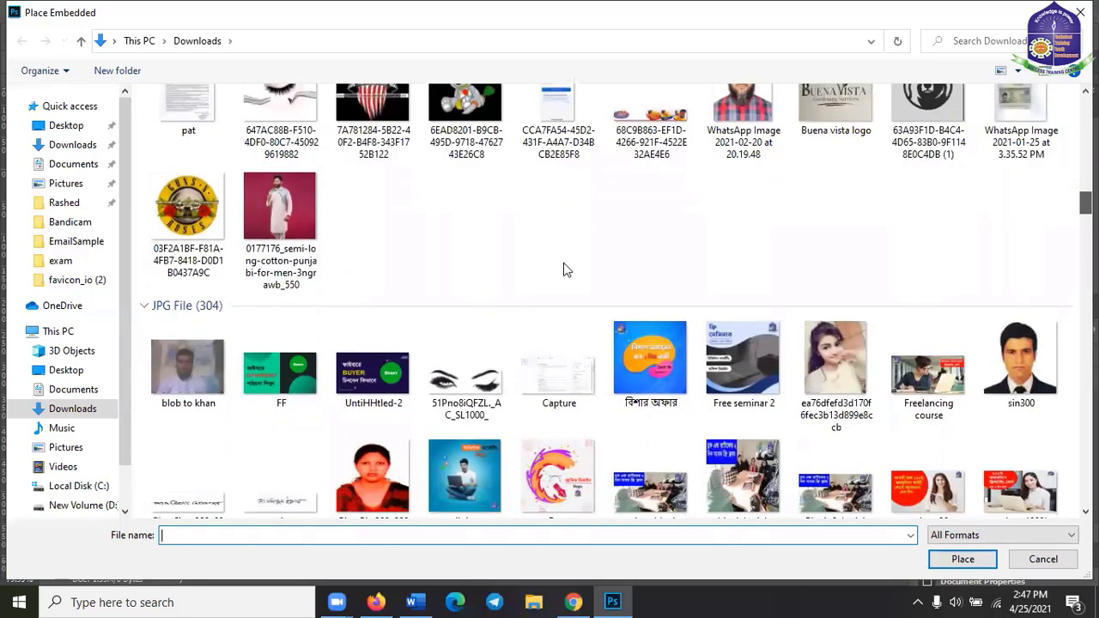
left_click(275, 240)
left_click(983, 560)
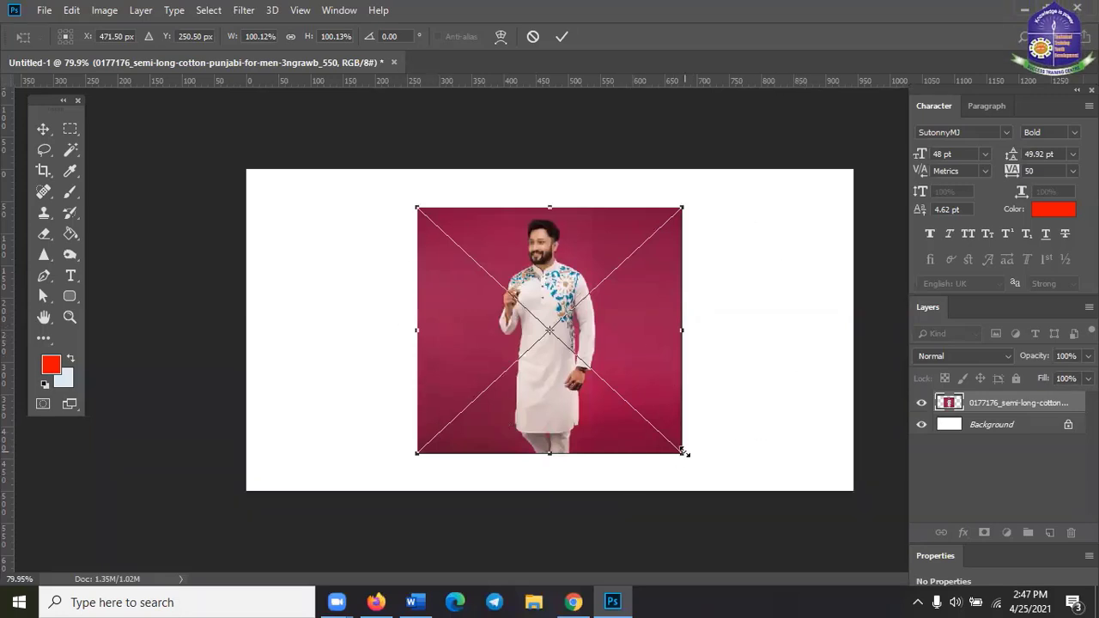
- Enlarge the placed punjabi picture from its lower-right and upper-left corners to about 548 by 528 px and commit the placement
left_click_drag(684, 452, 723, 497)
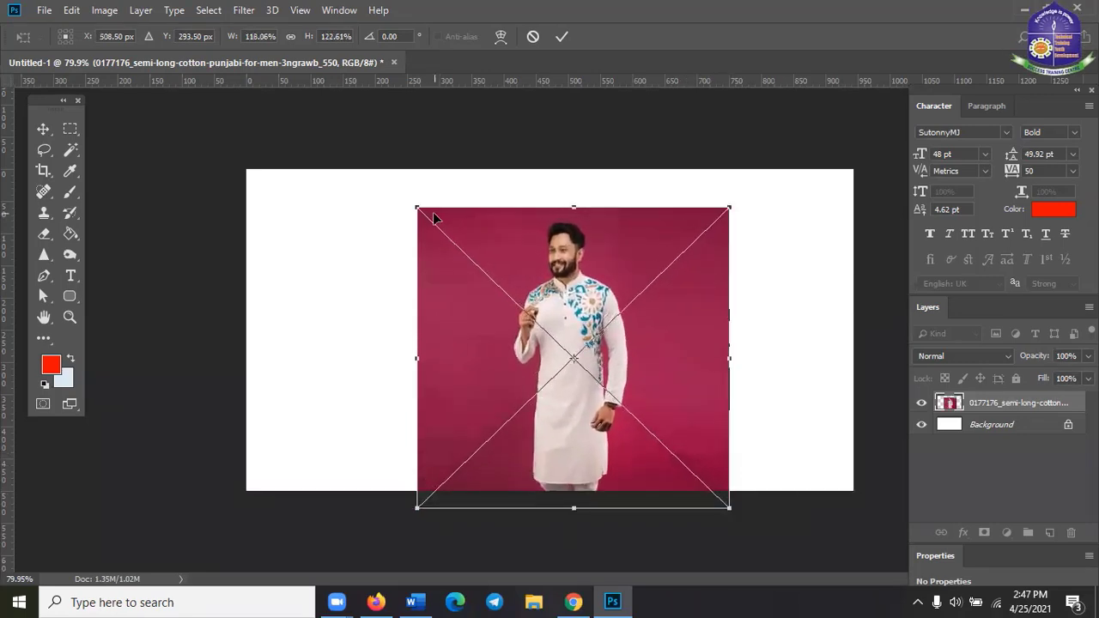
left_click_drag(413, 204, 375, 165)
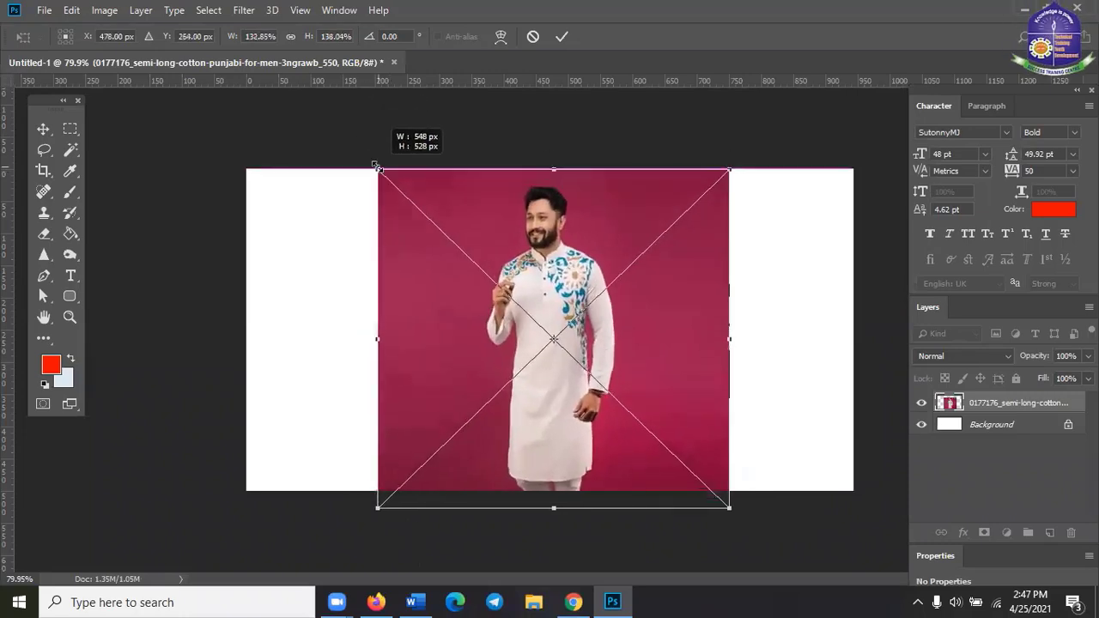
left_click(561, 36)
- Move the punjabi picture so it fills the left part of the canvas from its left edge, and deselect its layer
left_click(639, 281)
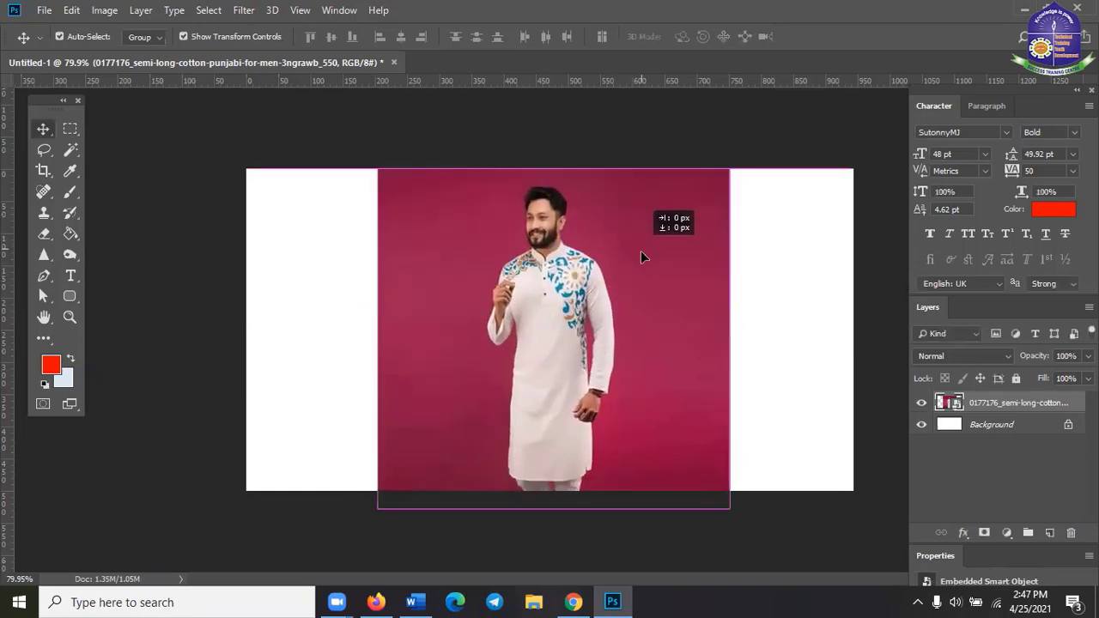
left_click_drag(644, 270, 581, 302)
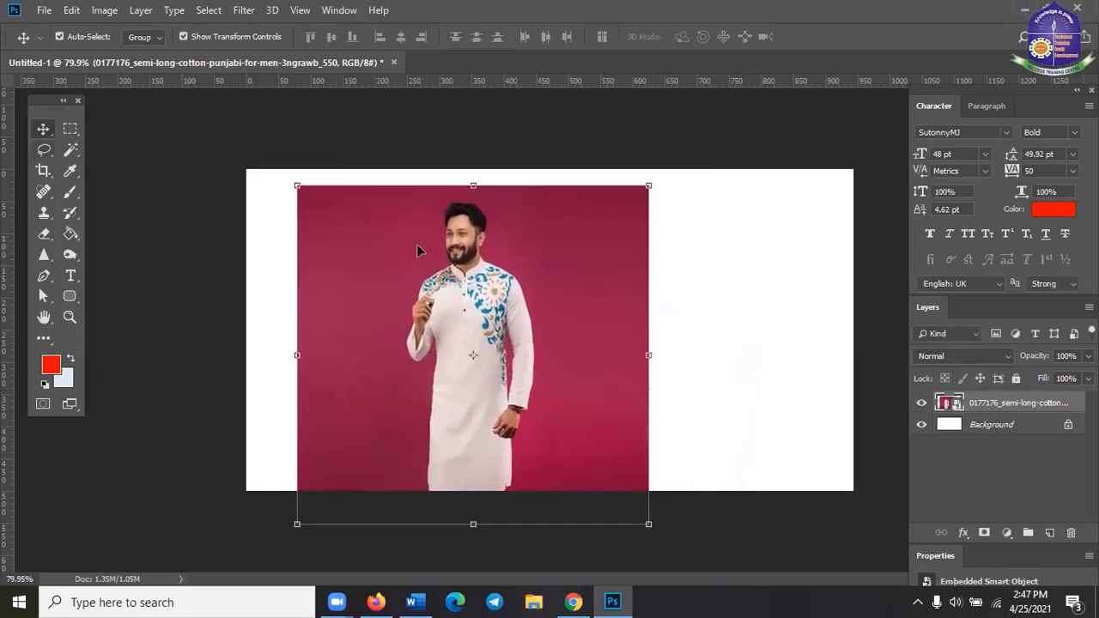
left_click_drag(417, 250, 492, 304)
left_click(712, 364)
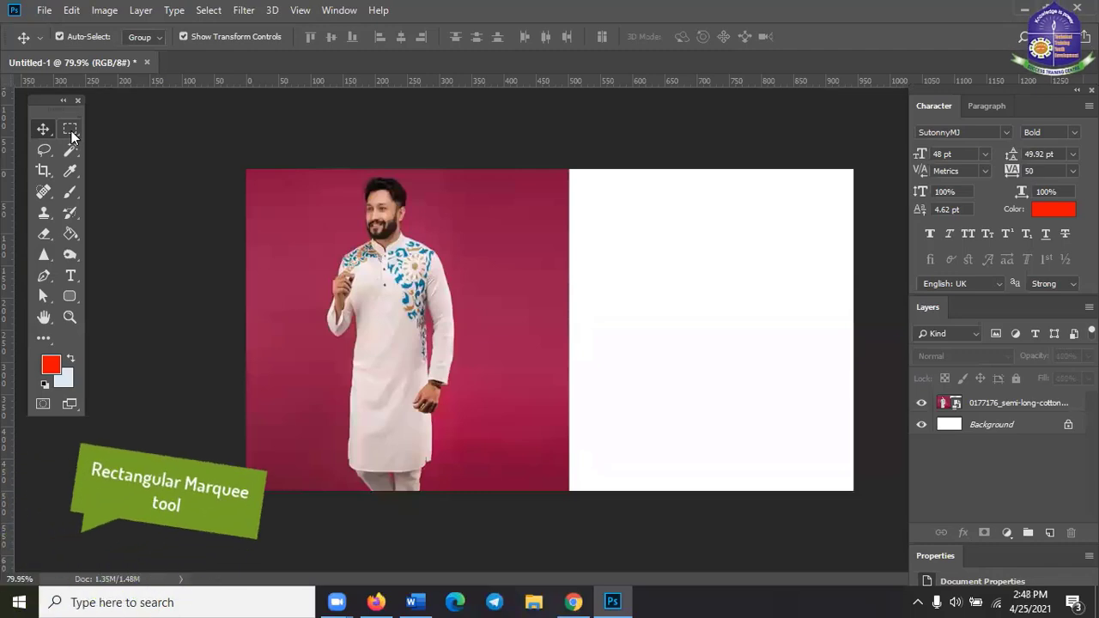
- Look through the marquee tool variants and activate the Rectangular Marquee tool
left_click(71, 131)
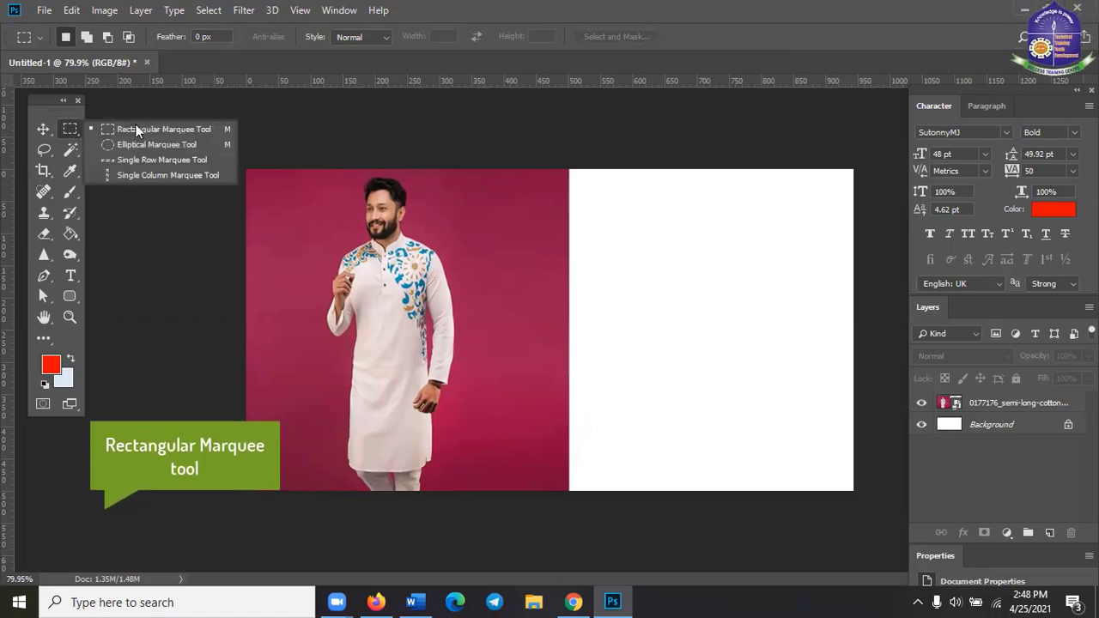
left_click(73, 129)
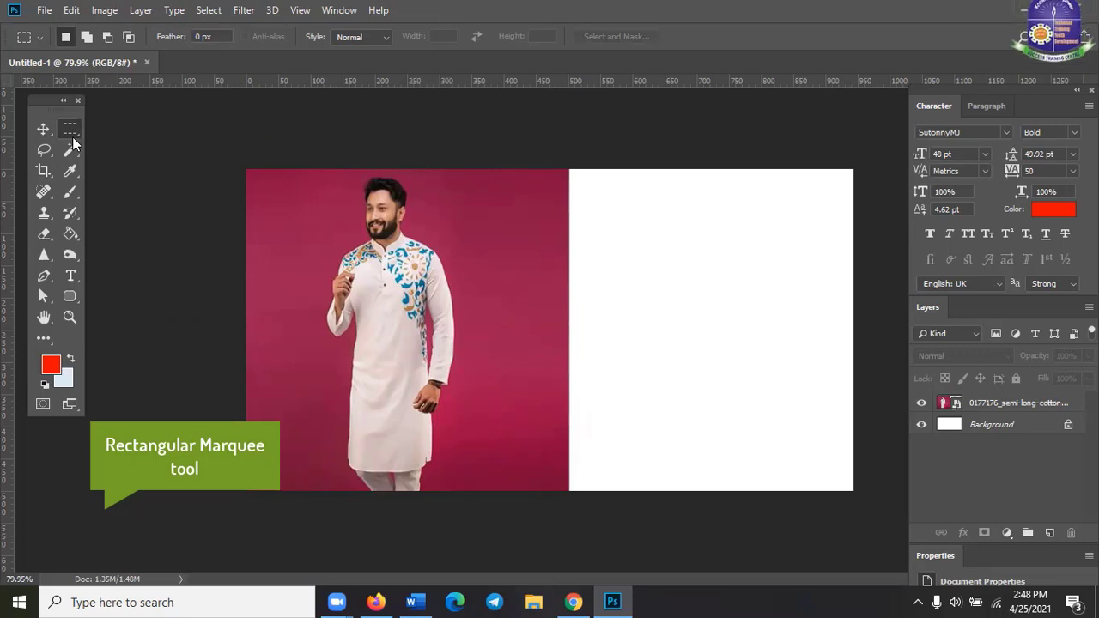
scroll(473, 356, "up", 3)
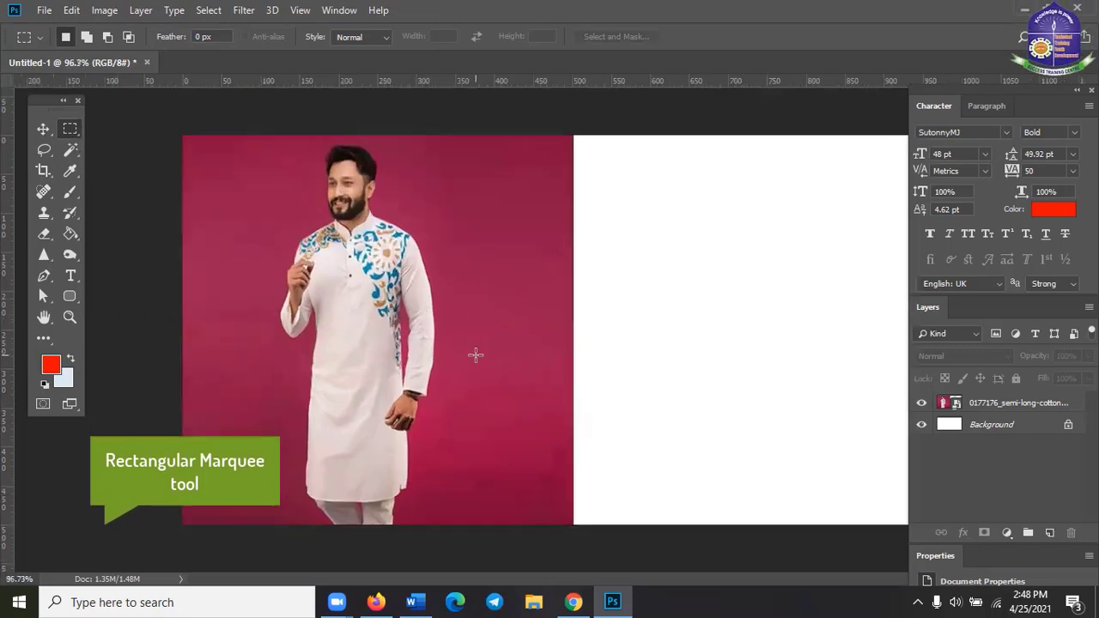
scroll(476, 354, "down", 2)
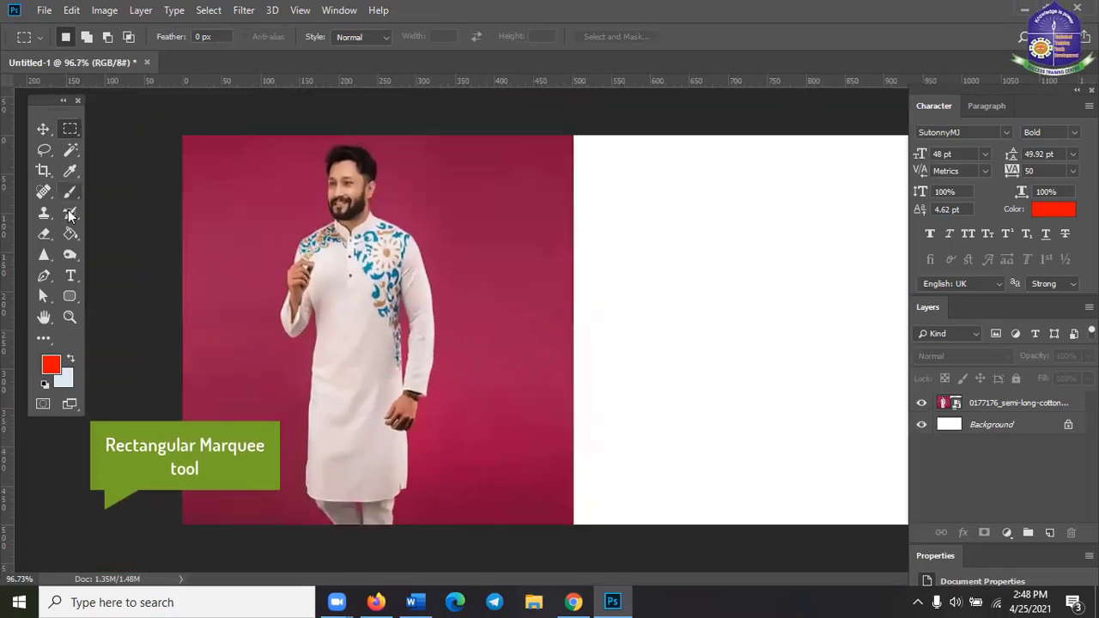
- Crop the canvas from its right edge to just inside the punjabi picture, removing the blank white area
left_click(44, 172)
key("ctrl+0")
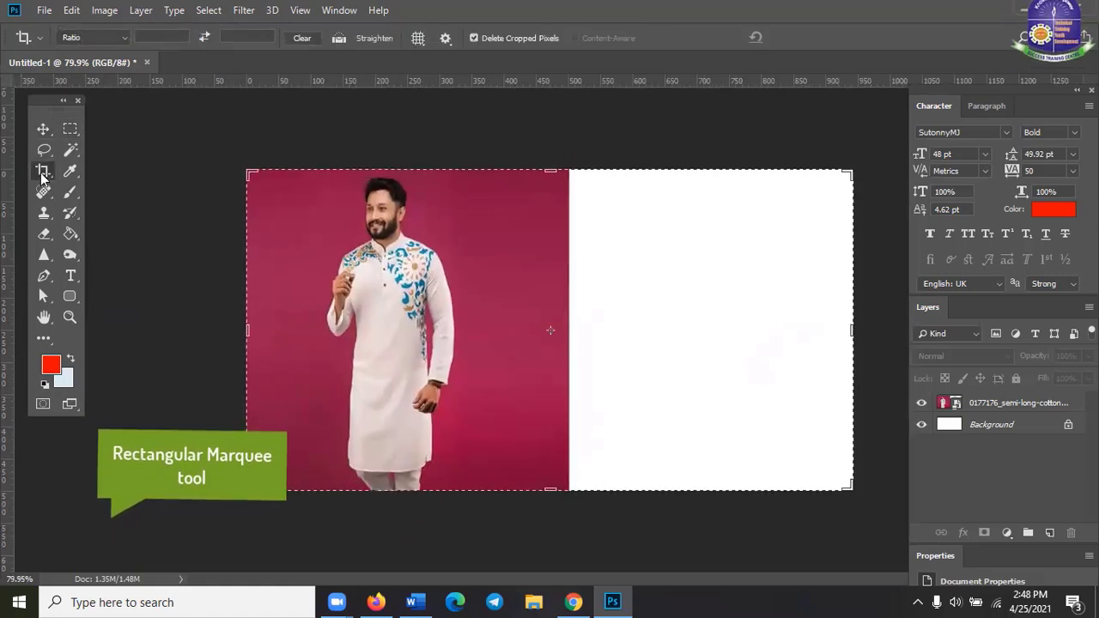
left_click_drag(856, 330, 711, 329)
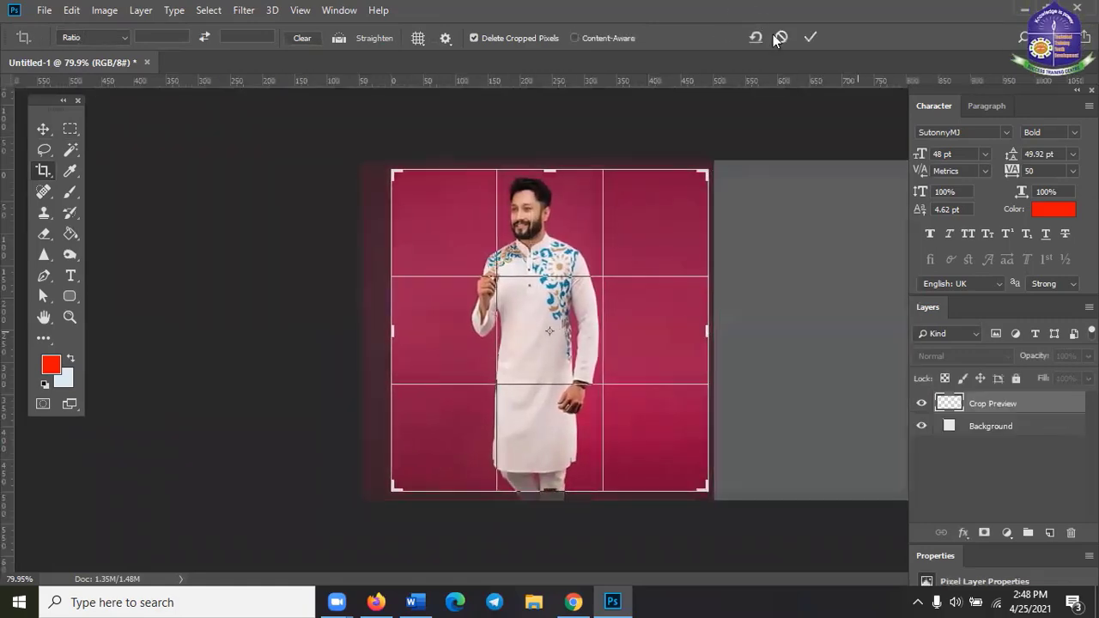
left_click(811, 35)
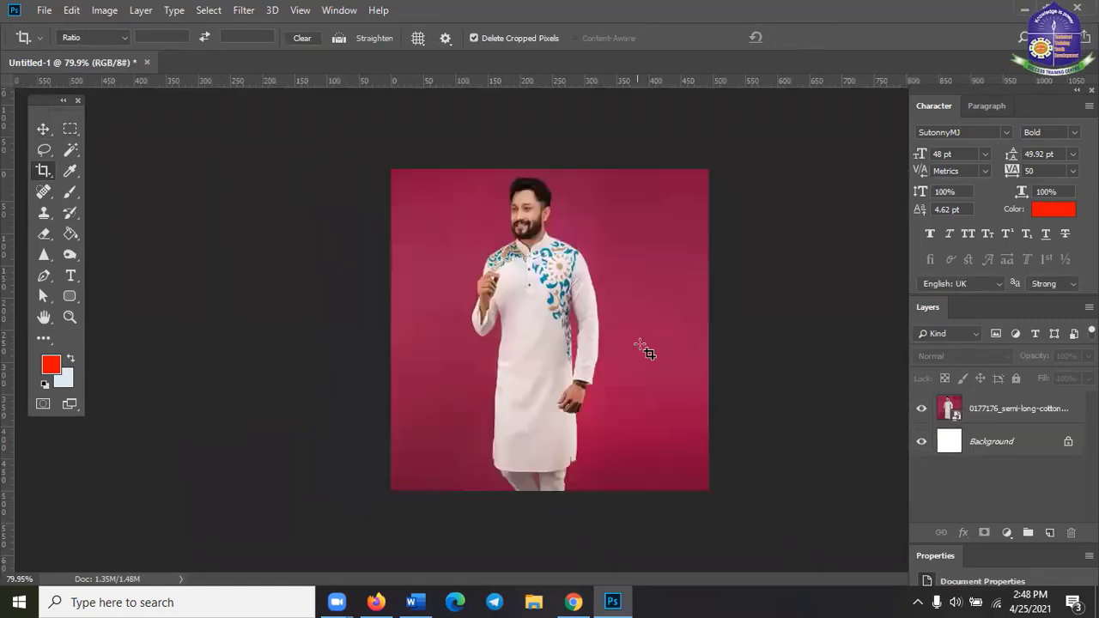
scroll(640, 347, "up", 4)
scroll(644, 353, "down", 1)
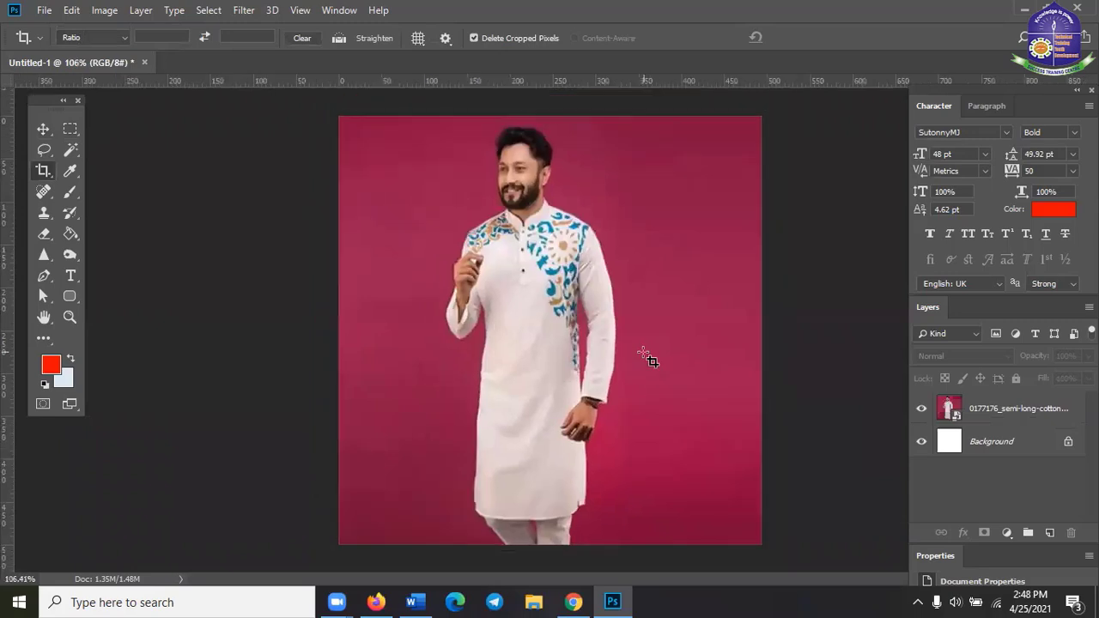
left_click(43, 129)
left_click_drag(561, 269, 577, 270)
scroll(770, 295, "up", 2)
left_click_drag(770, 296, 580, 265)
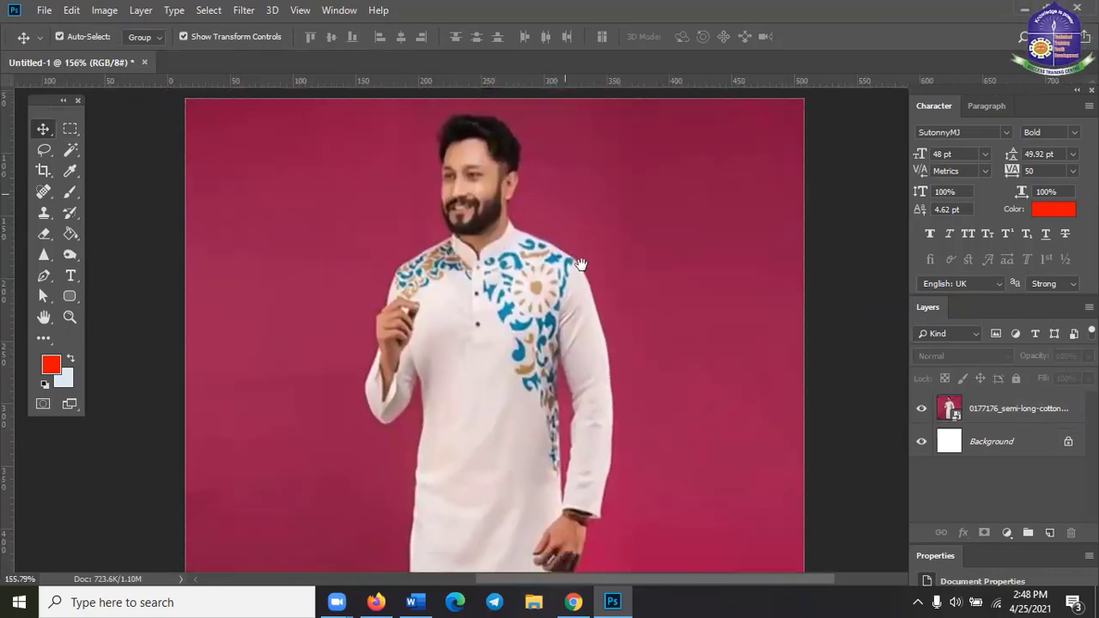
- Activate the Rectangular Marquee tool and select the punjabi picture's layer
left_click(71, 129)
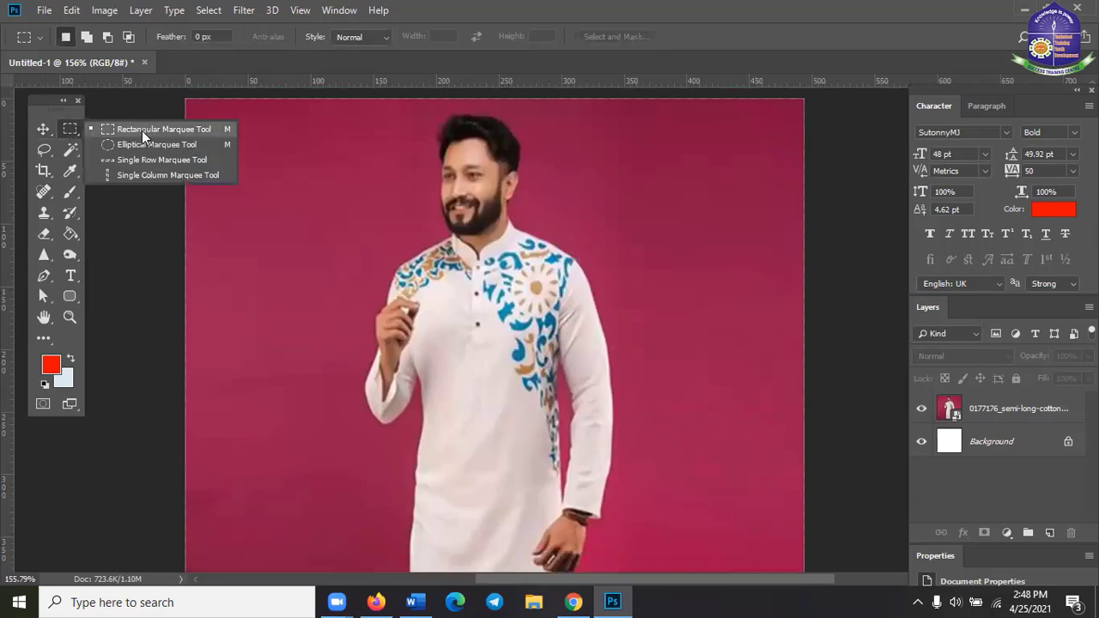
left_click(870, 585)
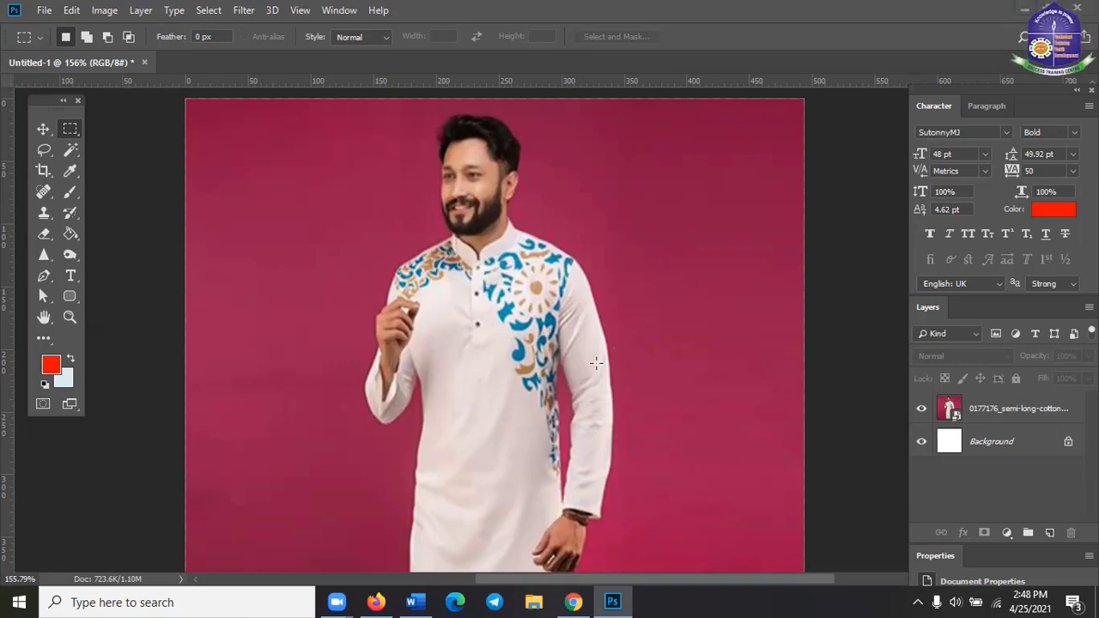
scroll(605, 364, "up", 1)
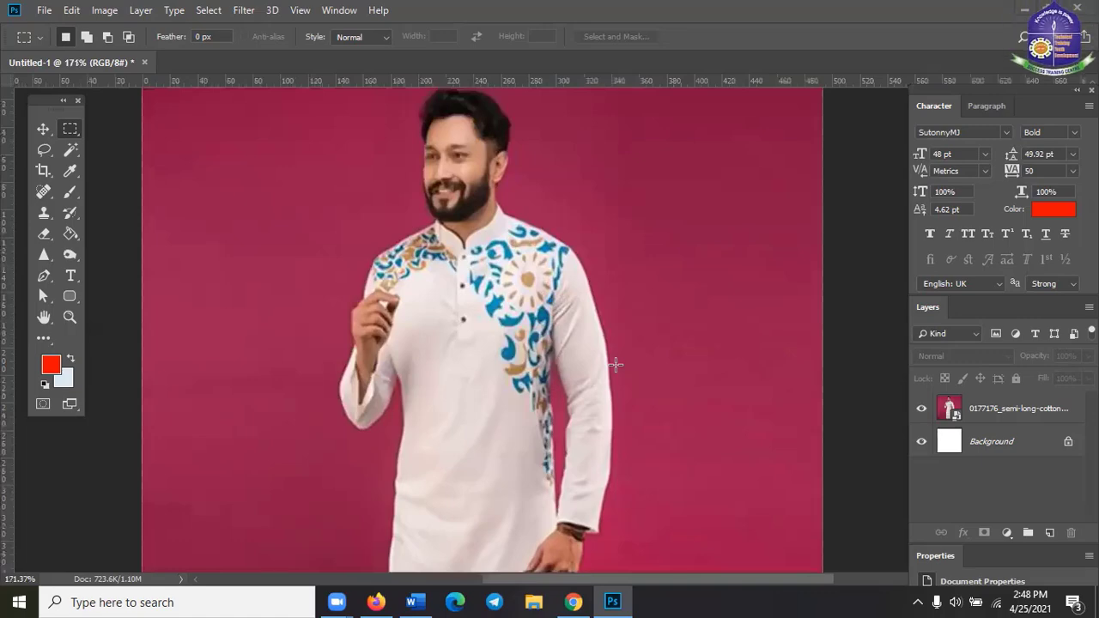
scroll(616, 365, "down", 2)
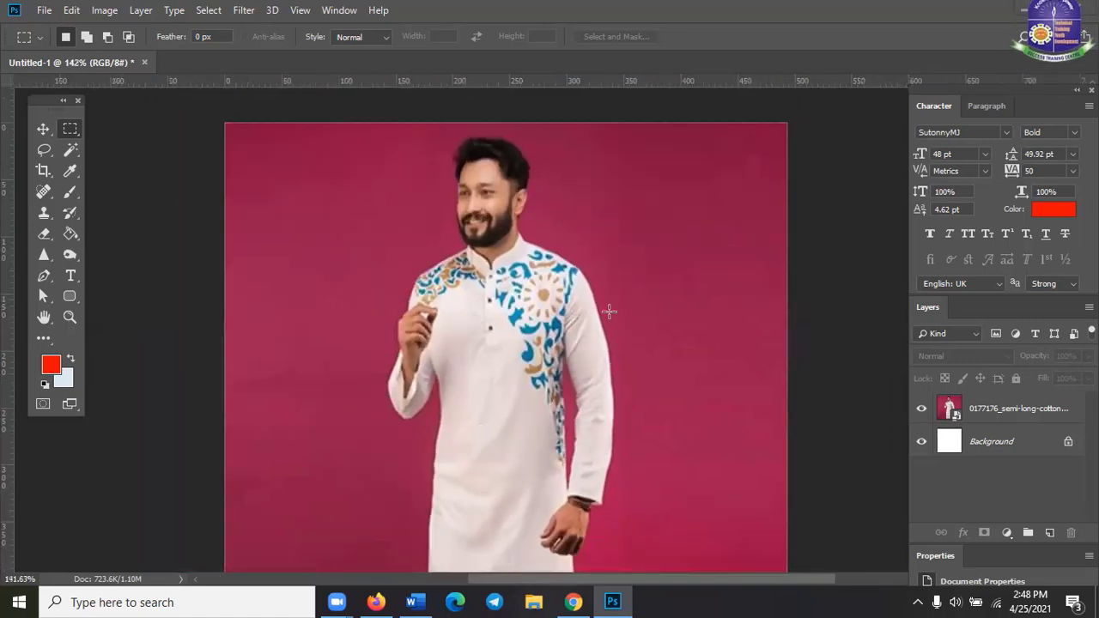
scroll(624, 359, "down", 2)
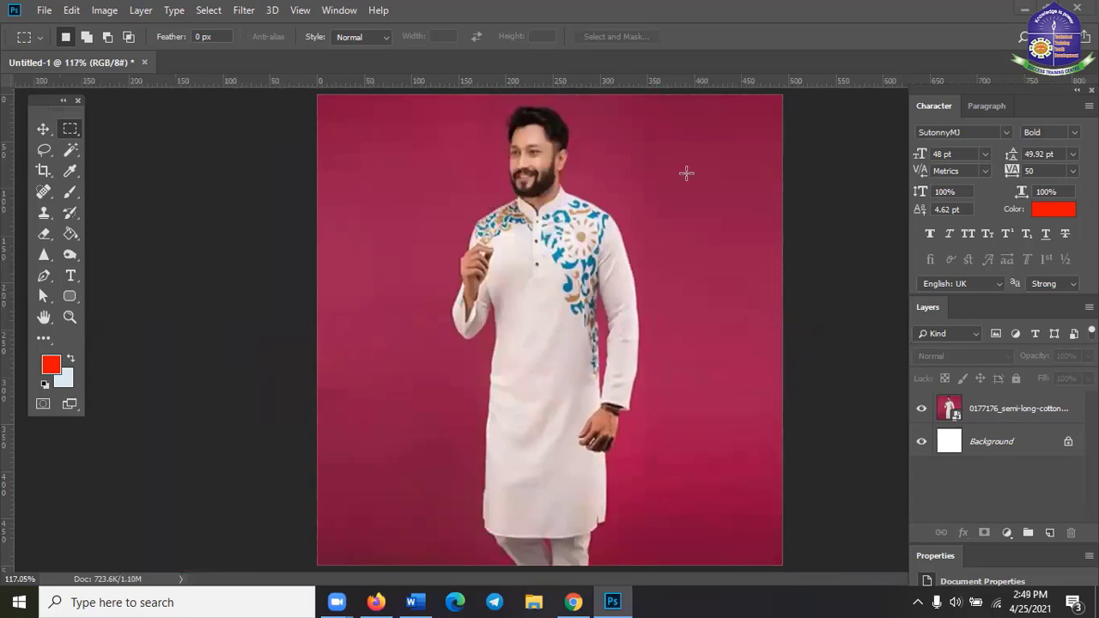
scroll(693, 331, "up", 3)
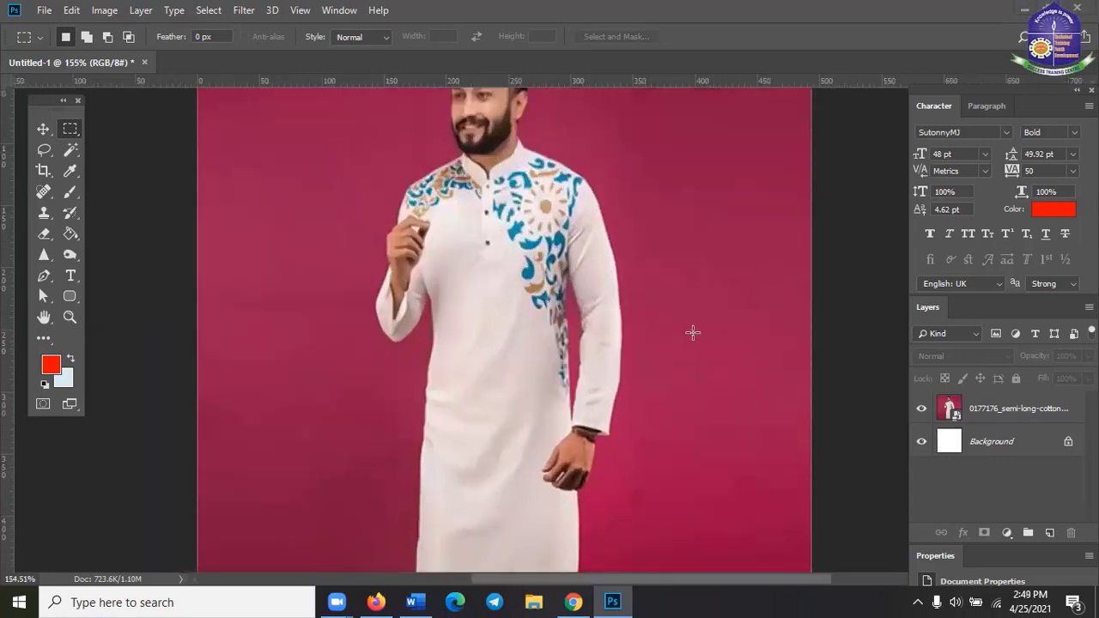
scroll(693, 331, "down", 3)
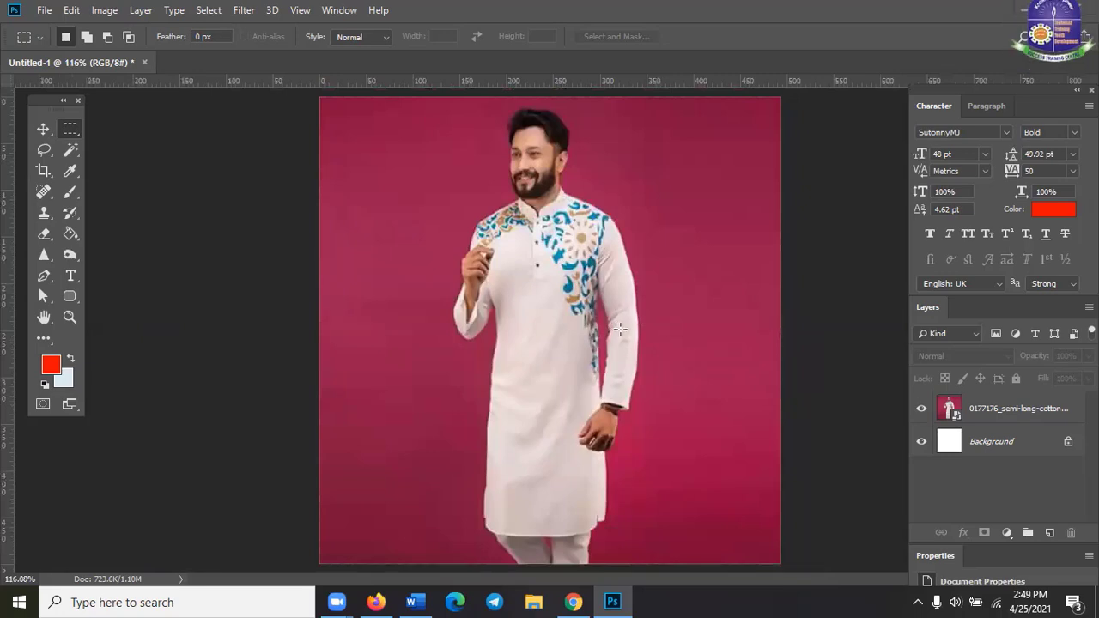
left_click(1031, 414)
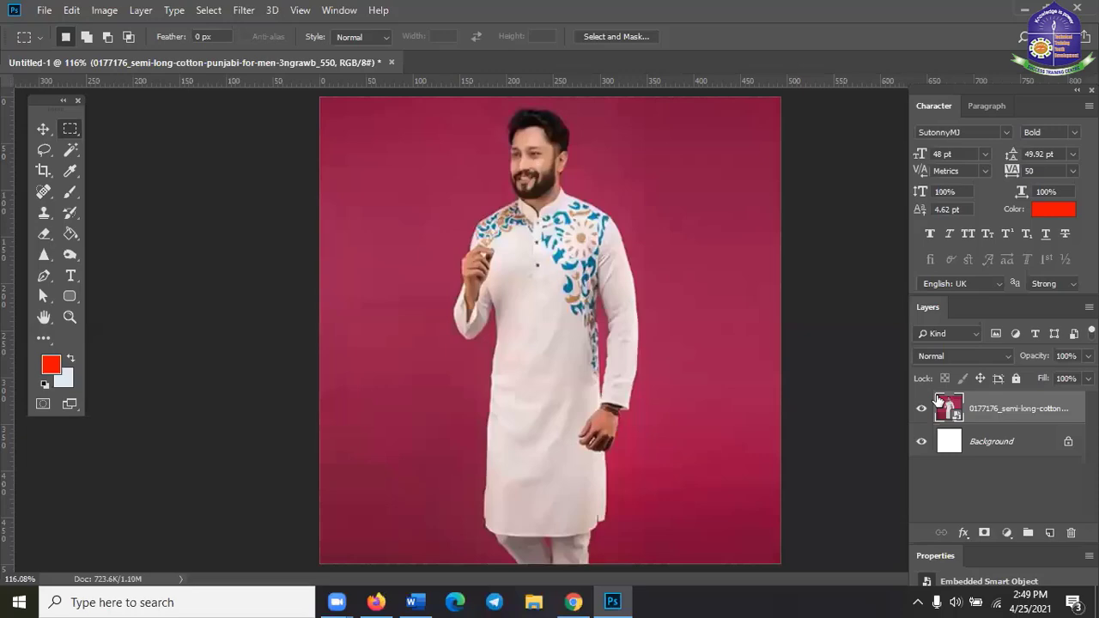
- Try to delete the magenta background around the man on the embedded picture layer using the Magic Wand tool
left_click(70, 150)
left_click(431, 182)
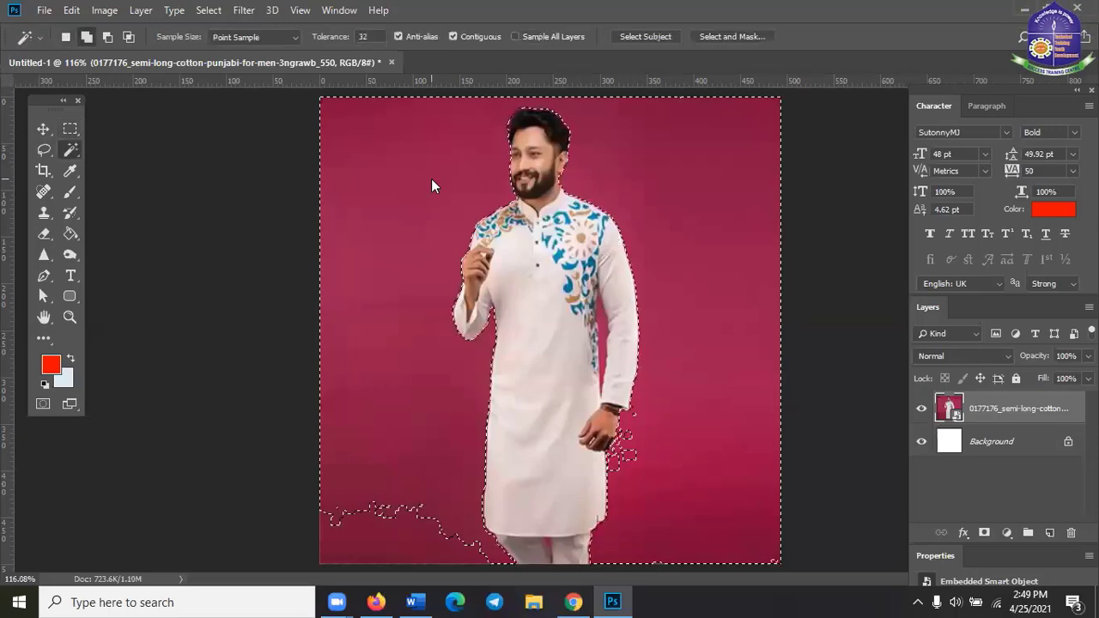
key("Delete")
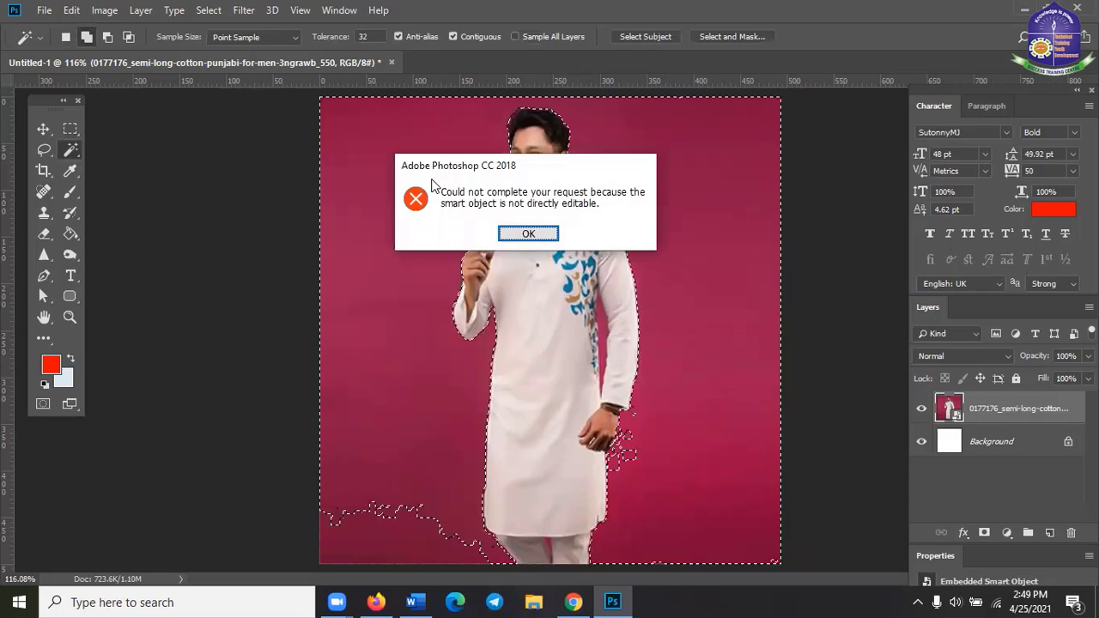
left_click(529, 237)
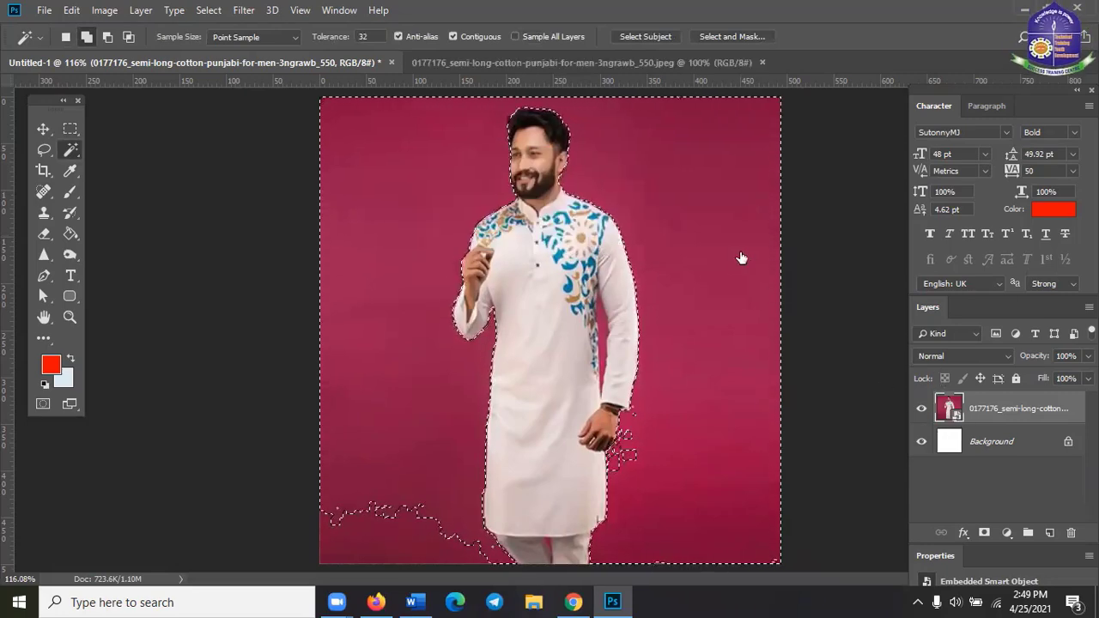
- In the embedded picture's own document, select the magenta background with the Magic Wand tool, delete it and clear the selection
key("ctrl+Tab")
scroll(766, 294, "up", 1)
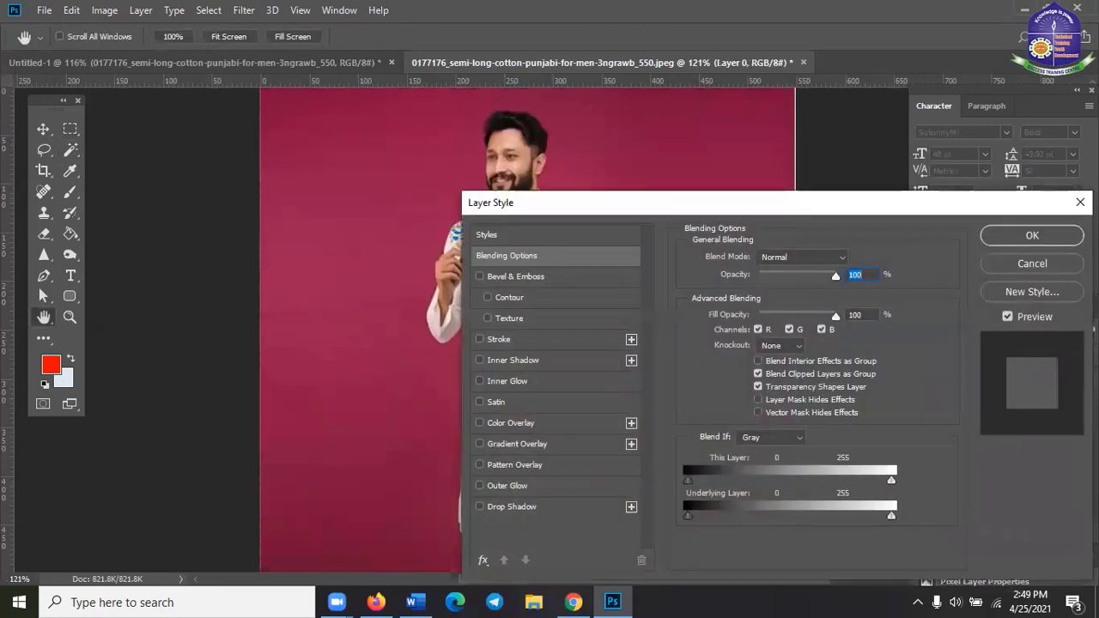
left_click(1080, 203)
scroll(707, 276, "down", 1)
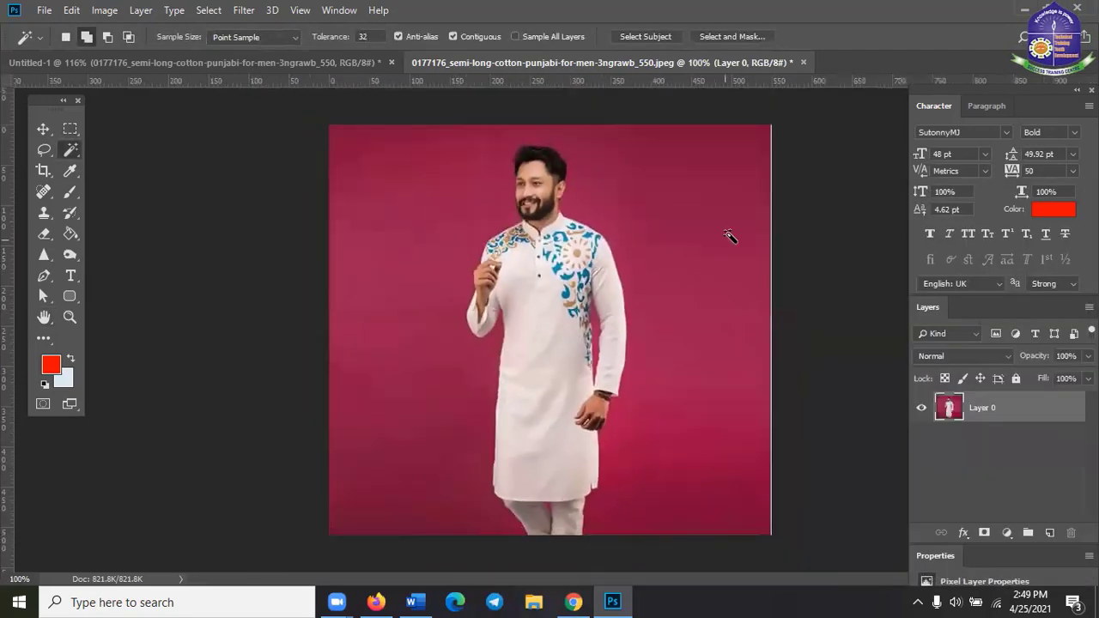
left_click(628, 181)
key("Delete")
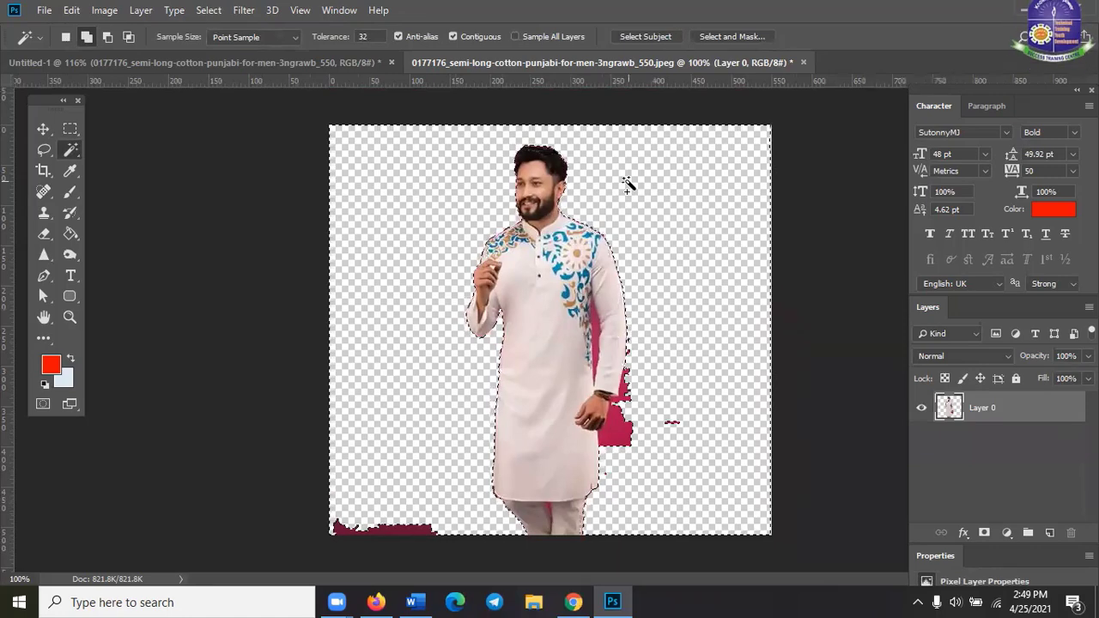
key("ctrl+d")
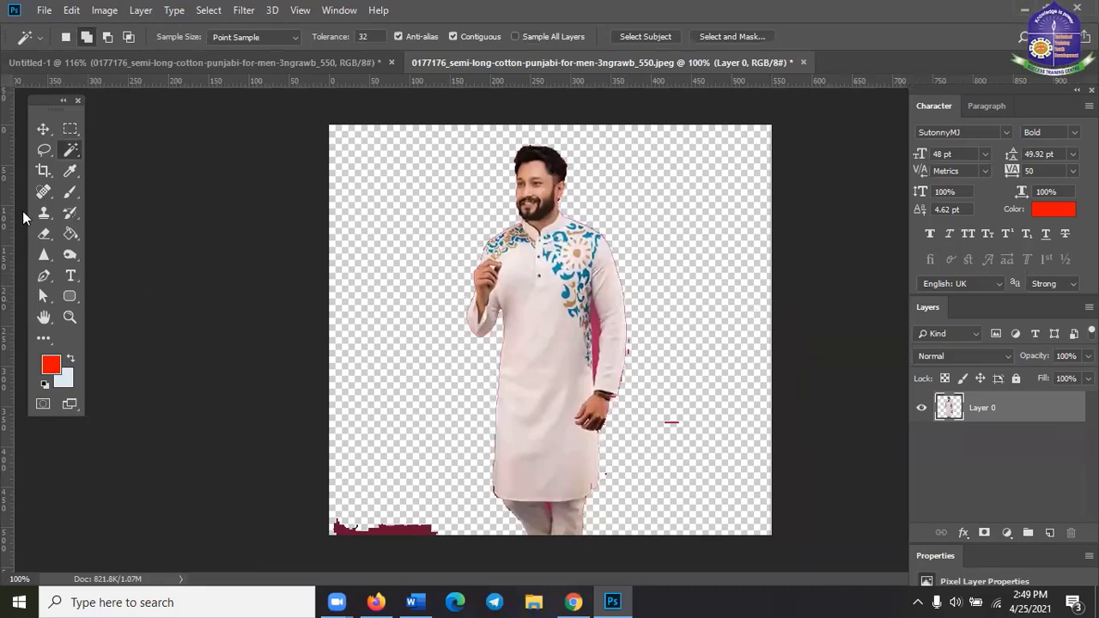
- Erase the leftover magenta strip in the lower-left corner with a size 40 Eraser, and shift the cut-out man slightly down and right
left_click(44, 236)
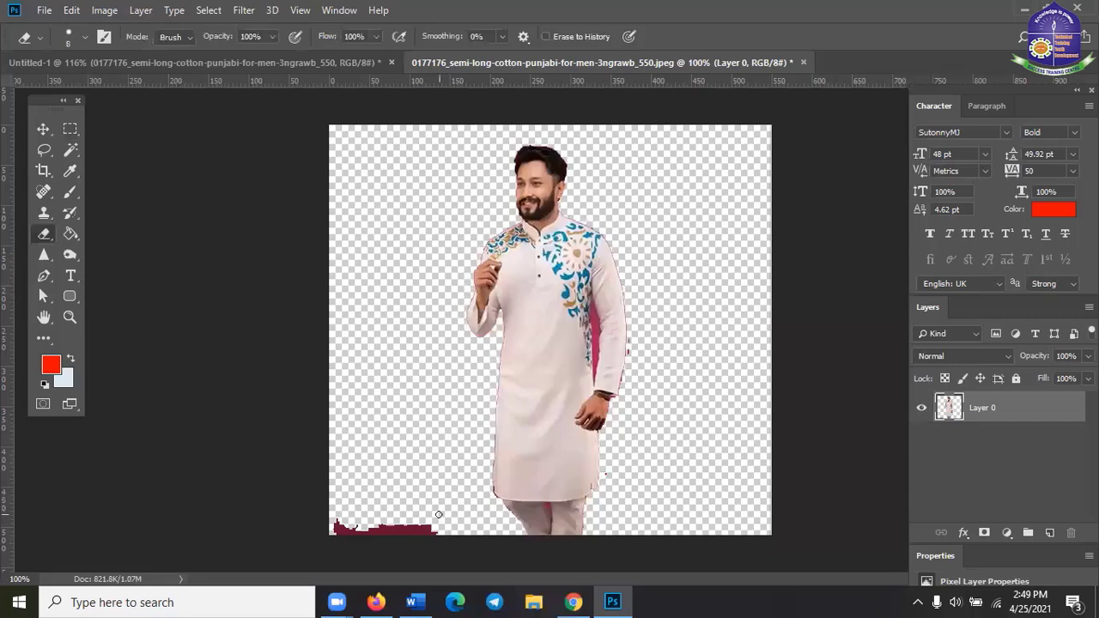
key("bracketright")
key("bracketright")
key("bracketright")
key("bracketright")
key("bracketright")
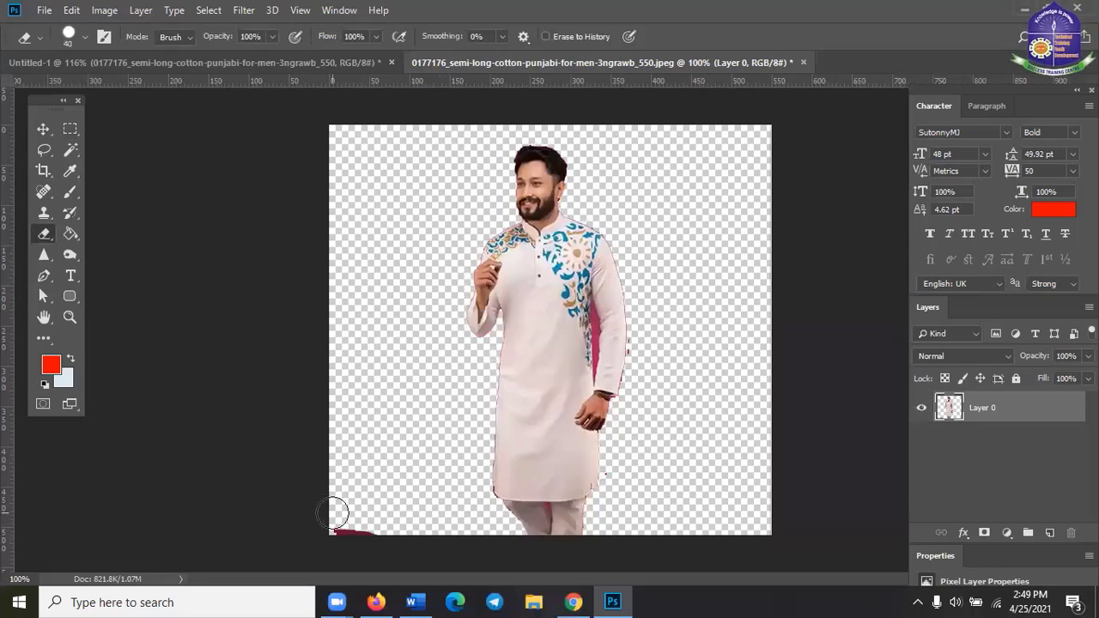
left_click(41, 133)
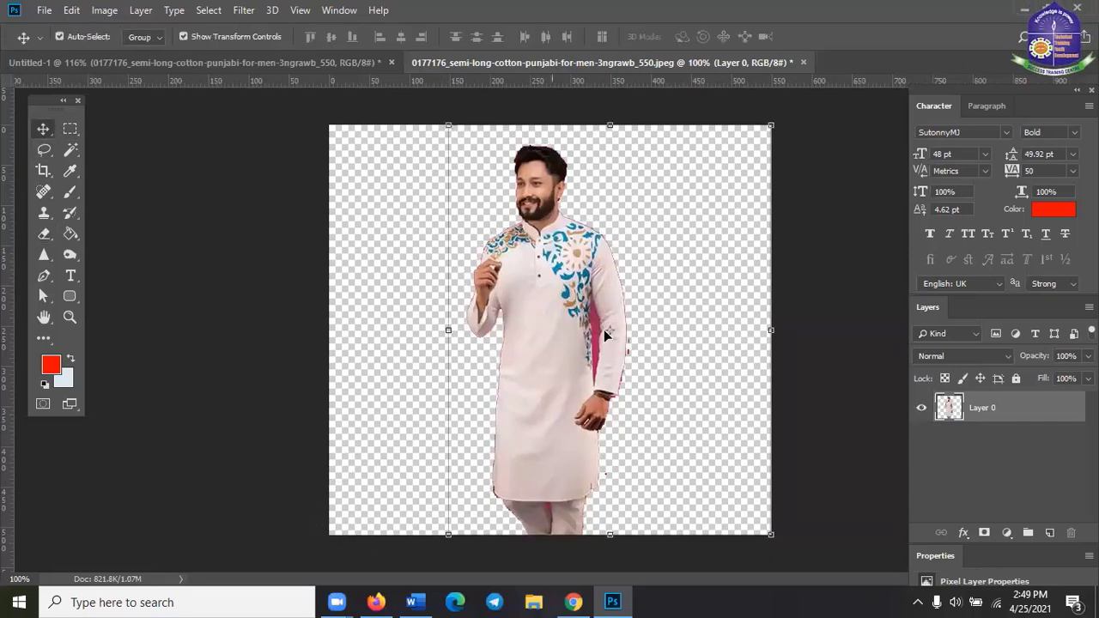
left_click_drag(561, 256, 599, 272)
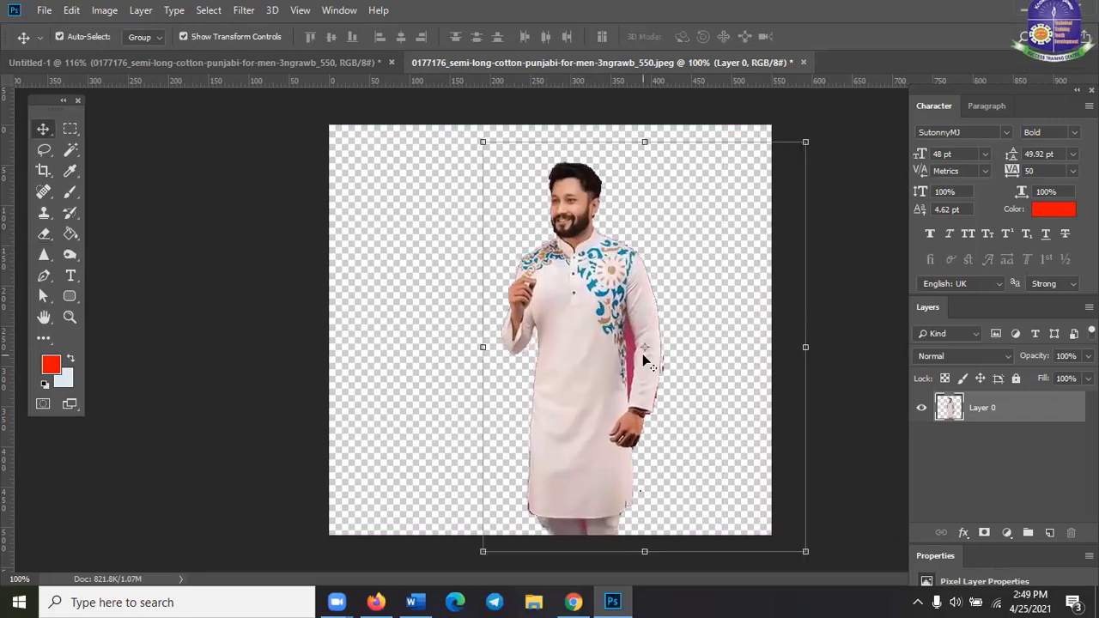
- Select the magenta gap between the man's hanging arm and his body with the Magic Wand, delete it and deselect
scroll(642, 358, "up", 5)
scroll(643, 358, "up", 2)
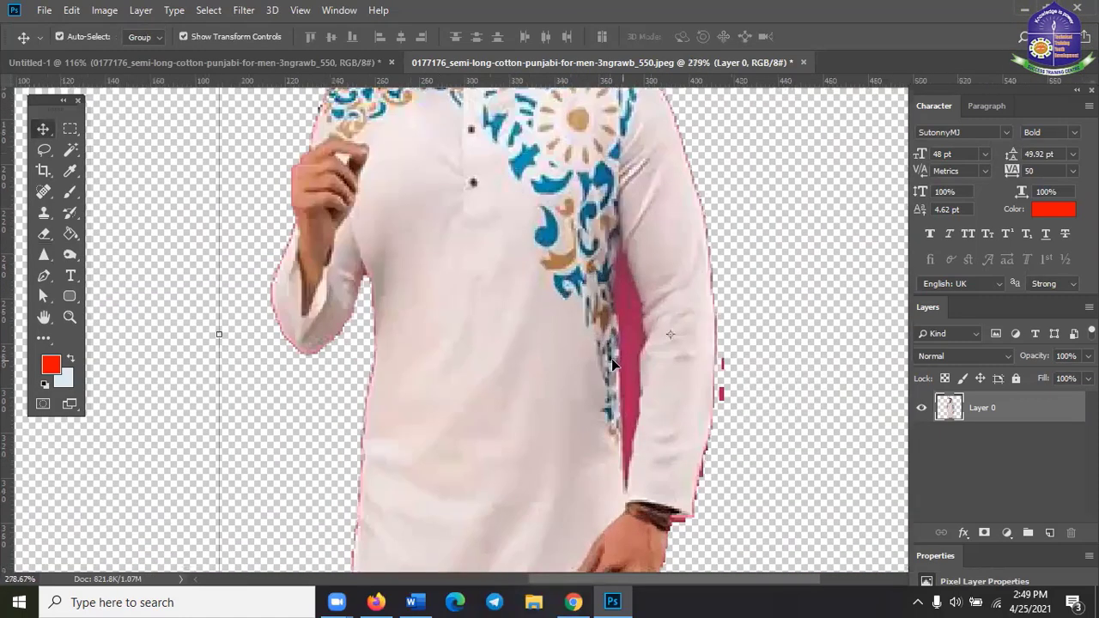
left_click(68, 150)
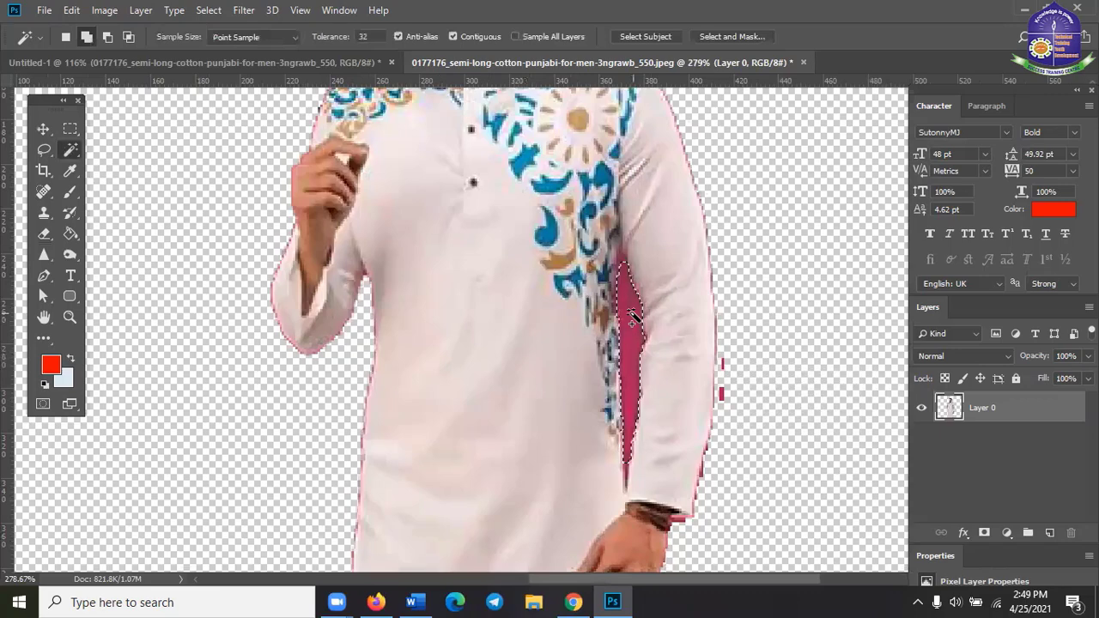
key("Delete")
key("ctrl+d")
scroll(692, 388, "down", 2)
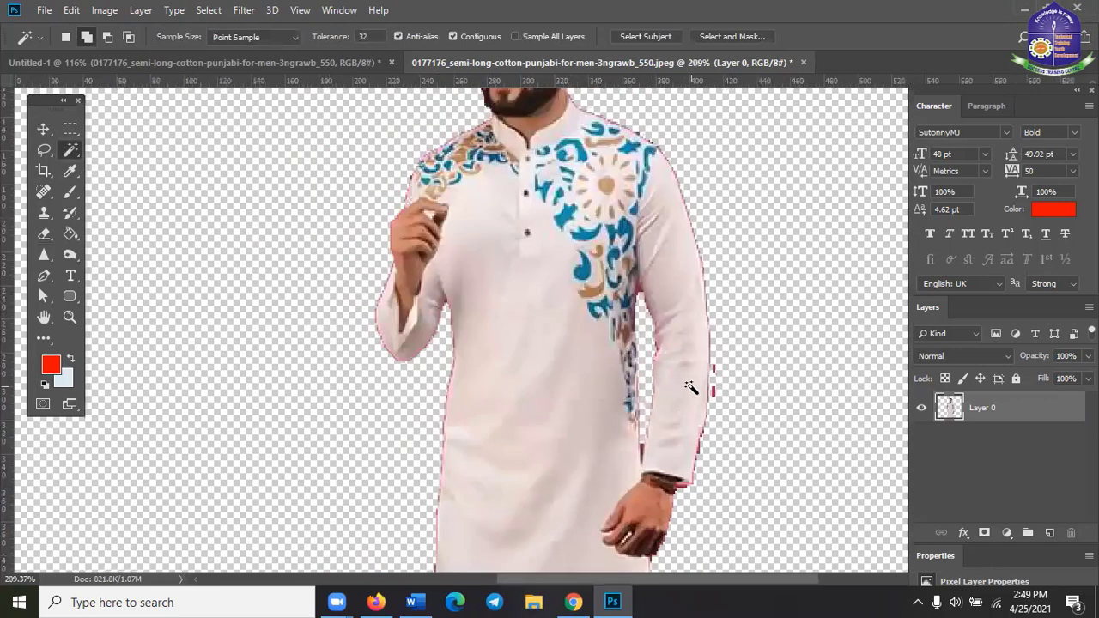
scroll(691, 388, "down", 3)
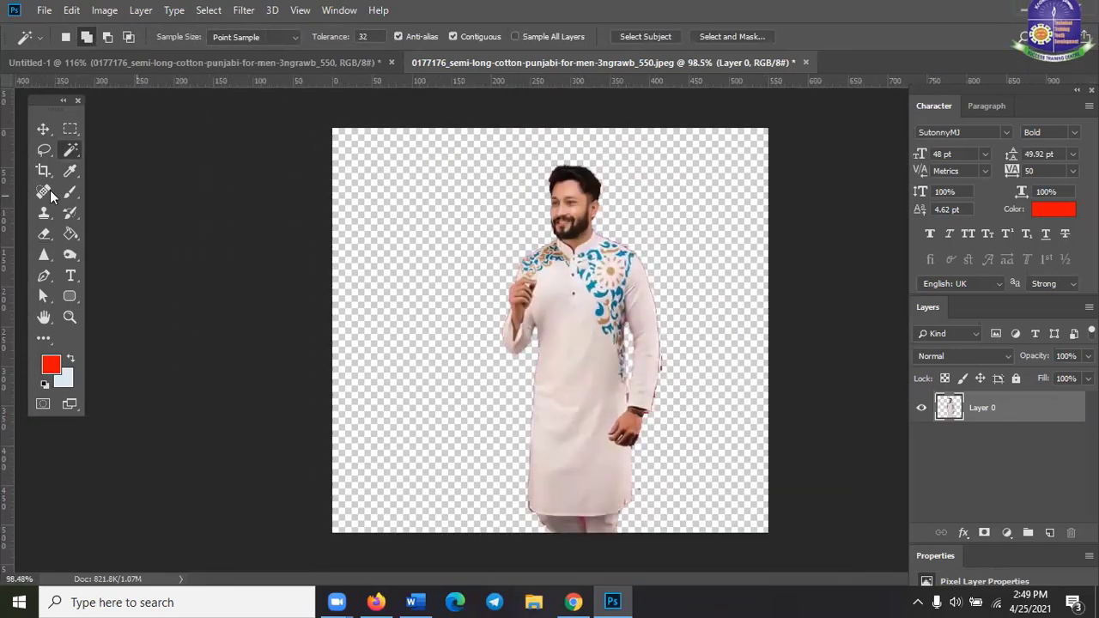
- Move the cut-out man to the left and up so his legs meet the canvas's bottom edge
left_click(43, 129)
left_click_drag(579, 272, 501, 257)
left_click_drag(540, 288, 535, 290)
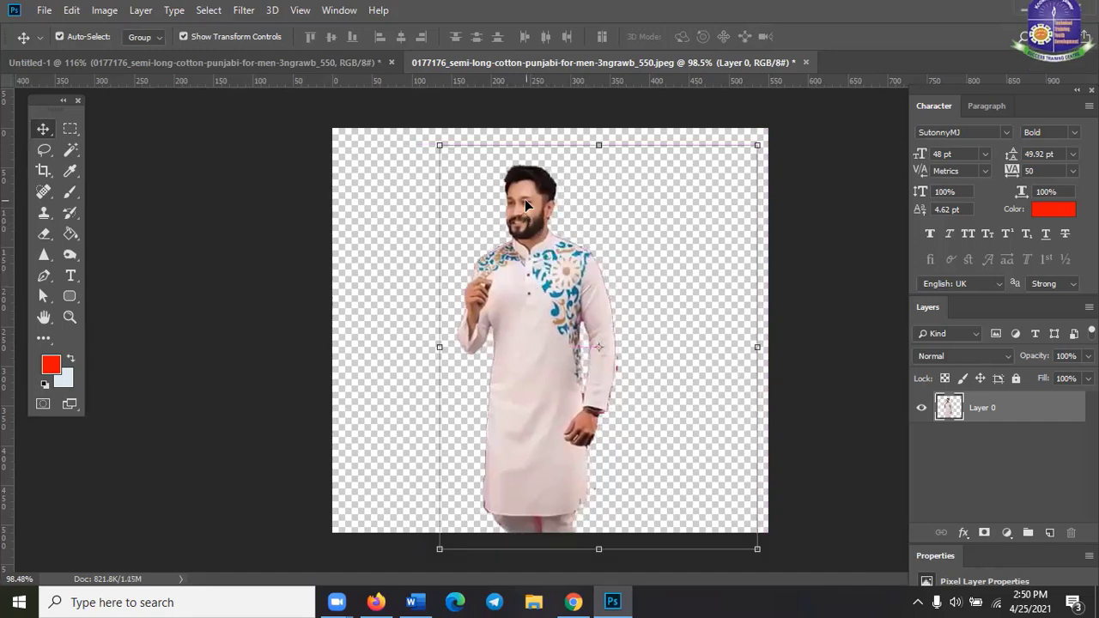
left_click_drag(526, 200, 525, 204)
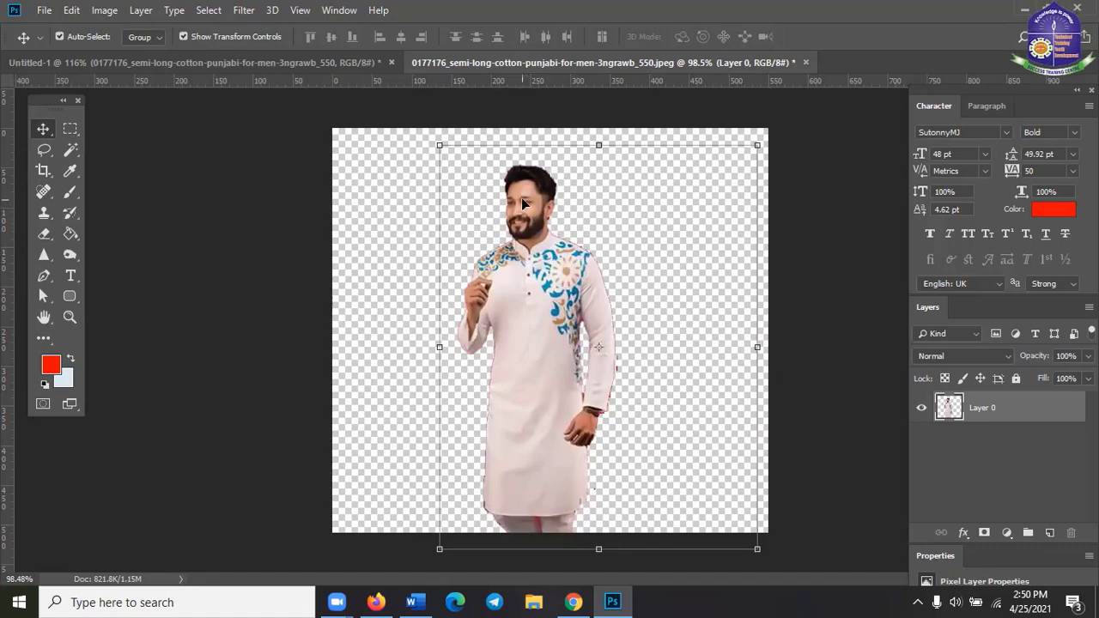
left_click_drag(529, 211, 523, 185)
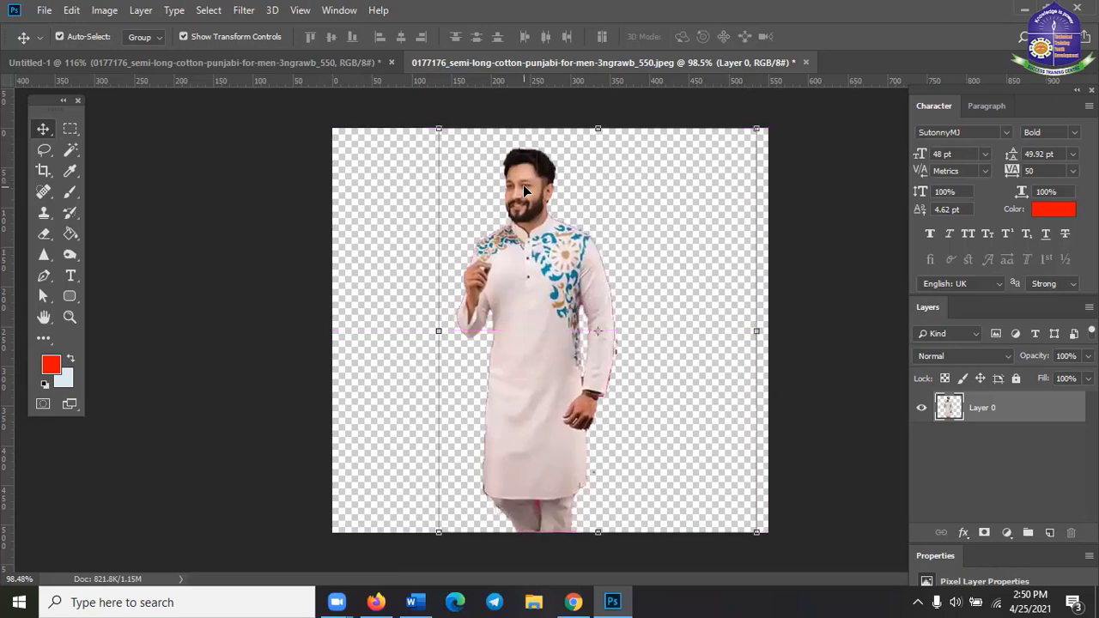
left_click(44, 11)
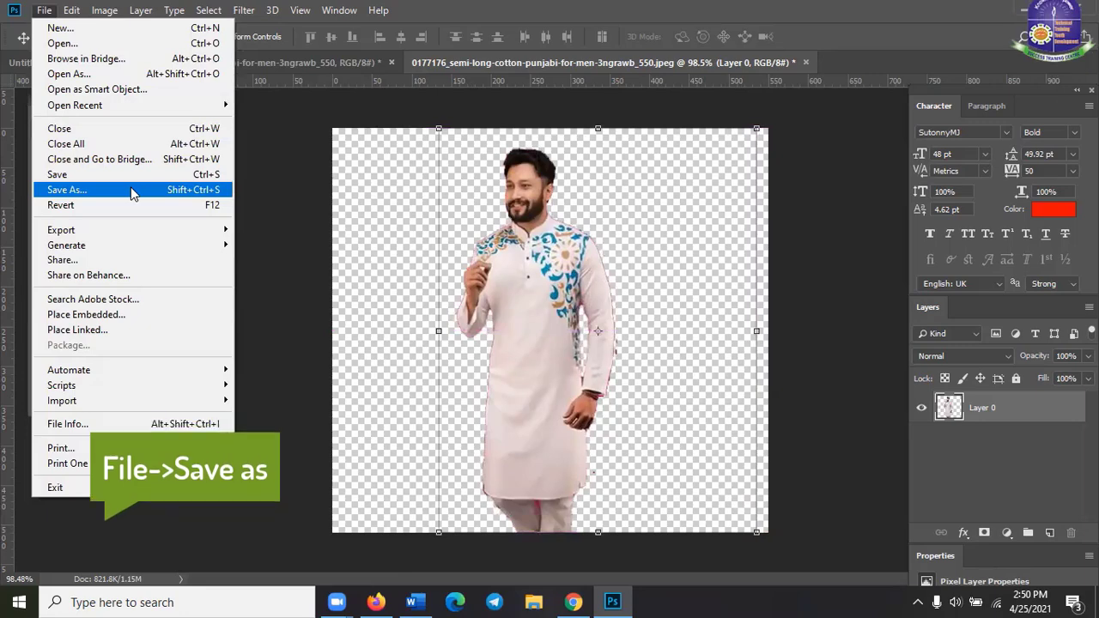
left_click(131, 190)
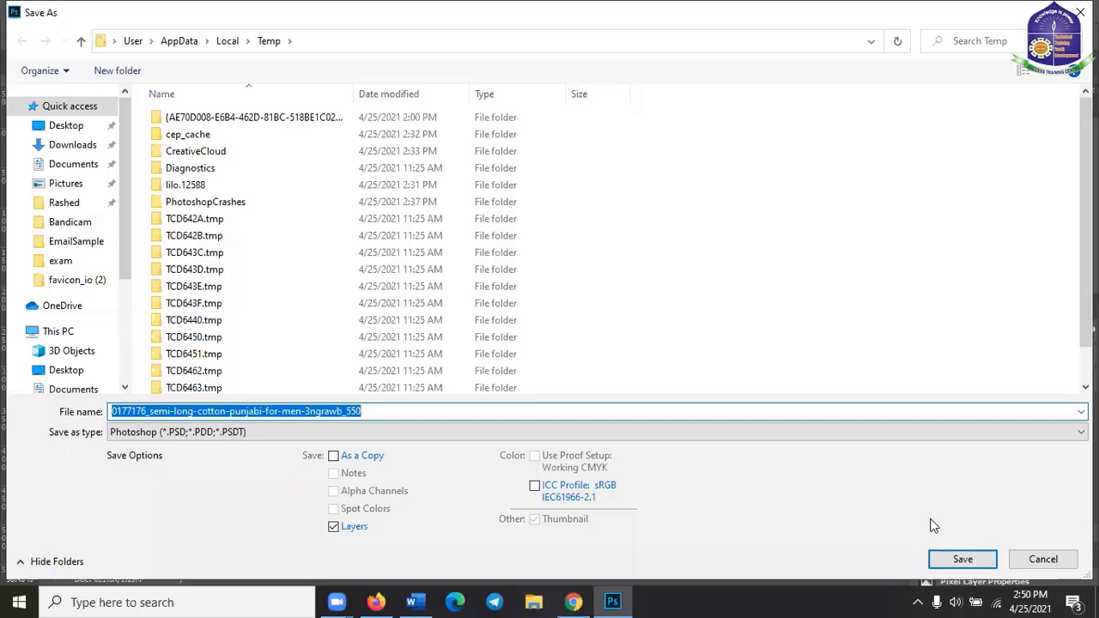
left_click(1043, 559)
- Save a copy of the cut-out picture to the Desktop in PNG format with the large file size (fastest saving) option
left_click(45, 12)
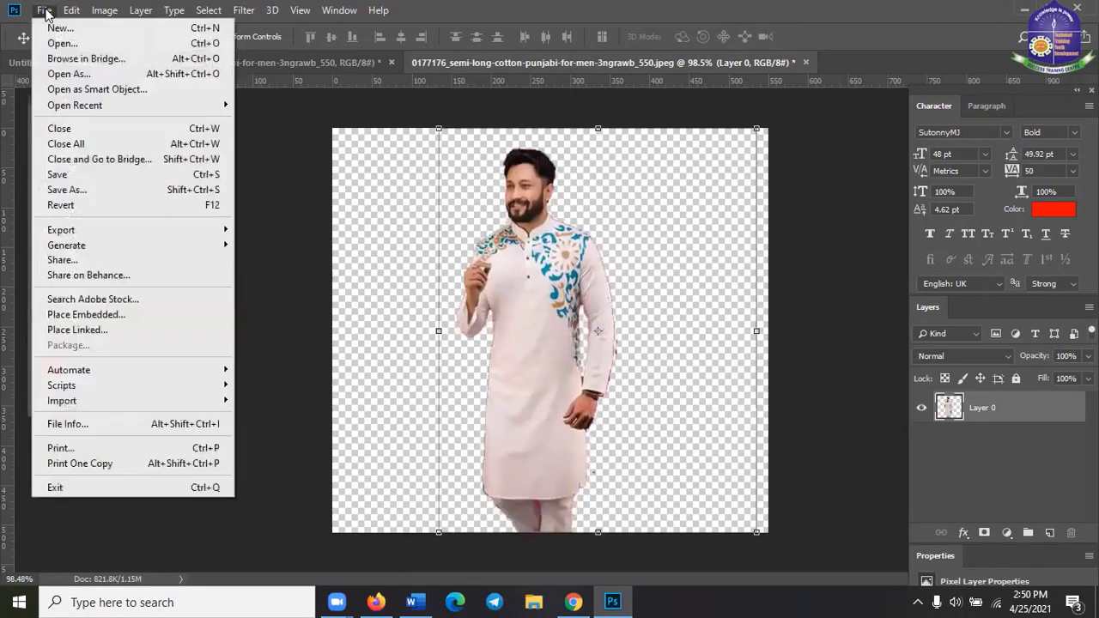
left_click(81, 190)
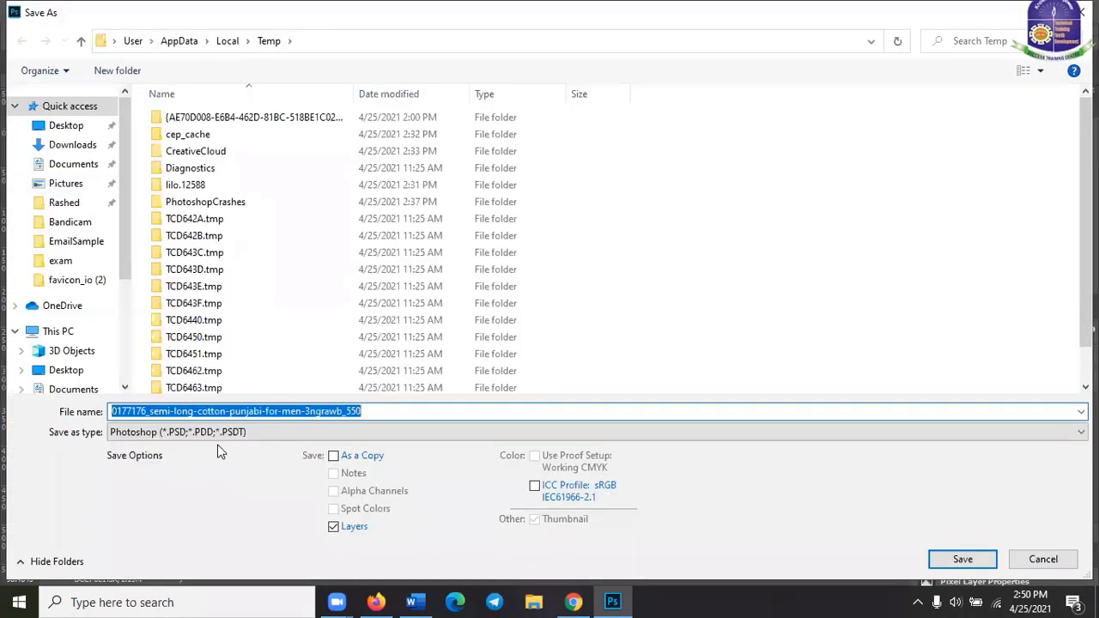
left_click(216, 432)
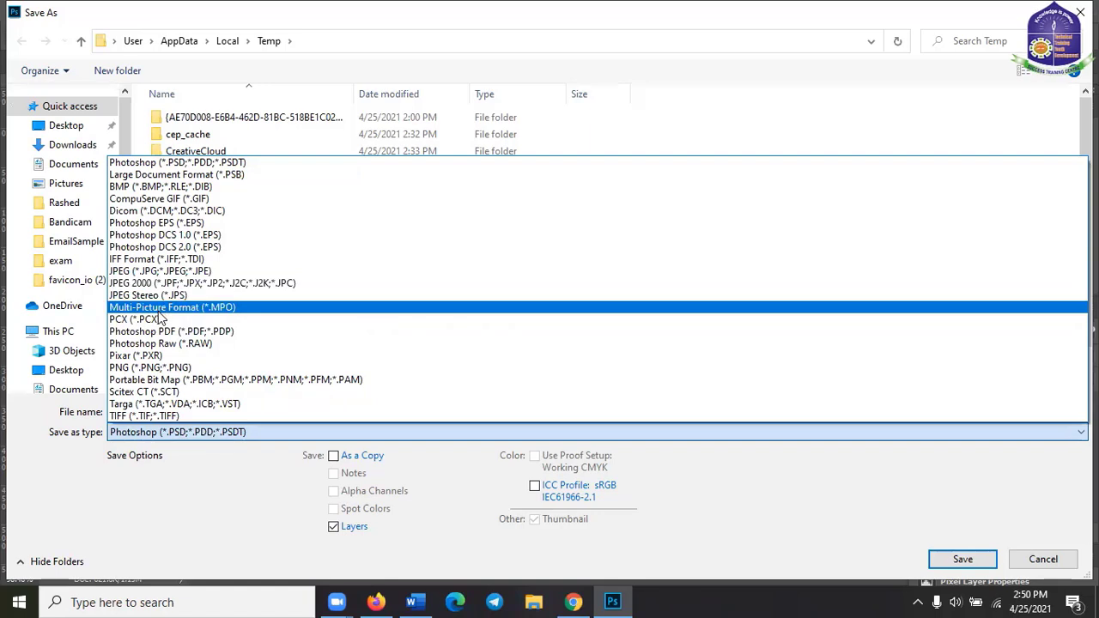
left_click(137, 367)
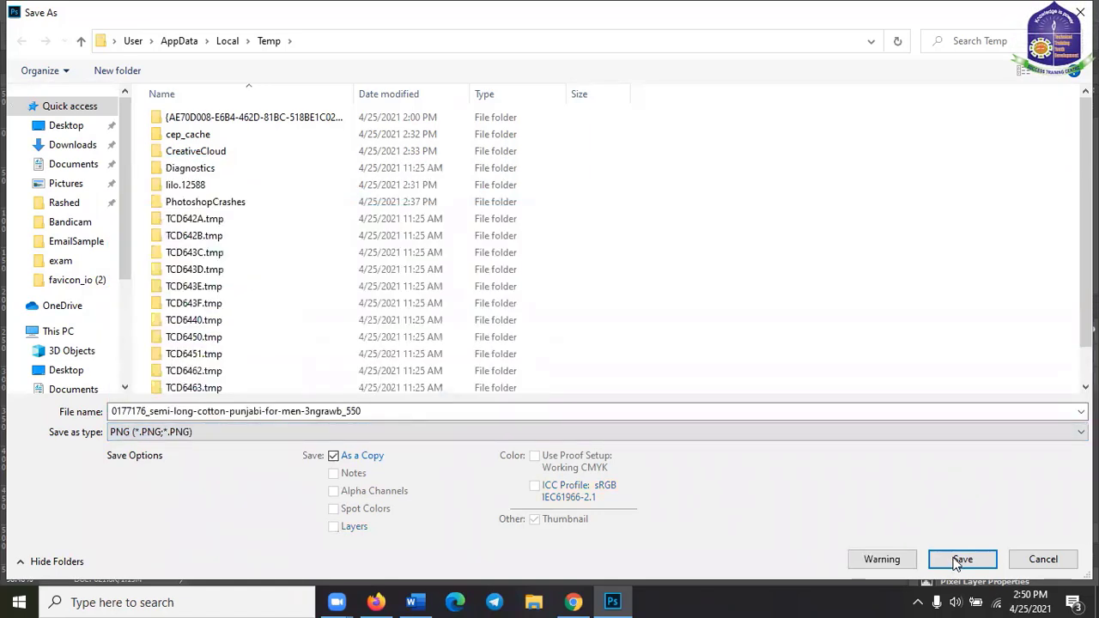
left_click(70, 127)
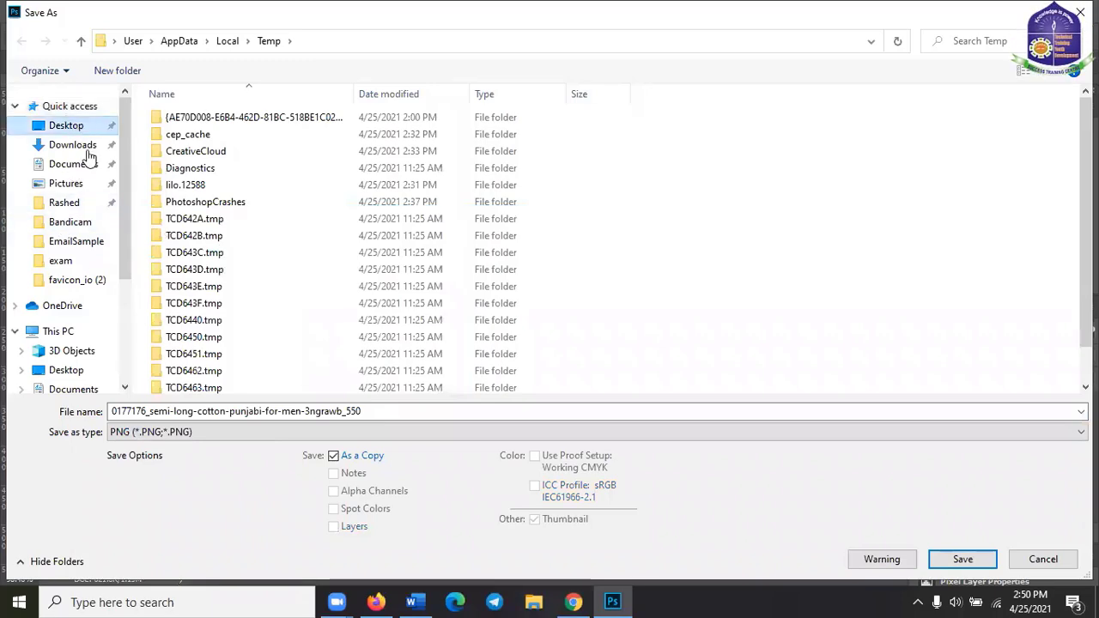
left_click(970, 557)
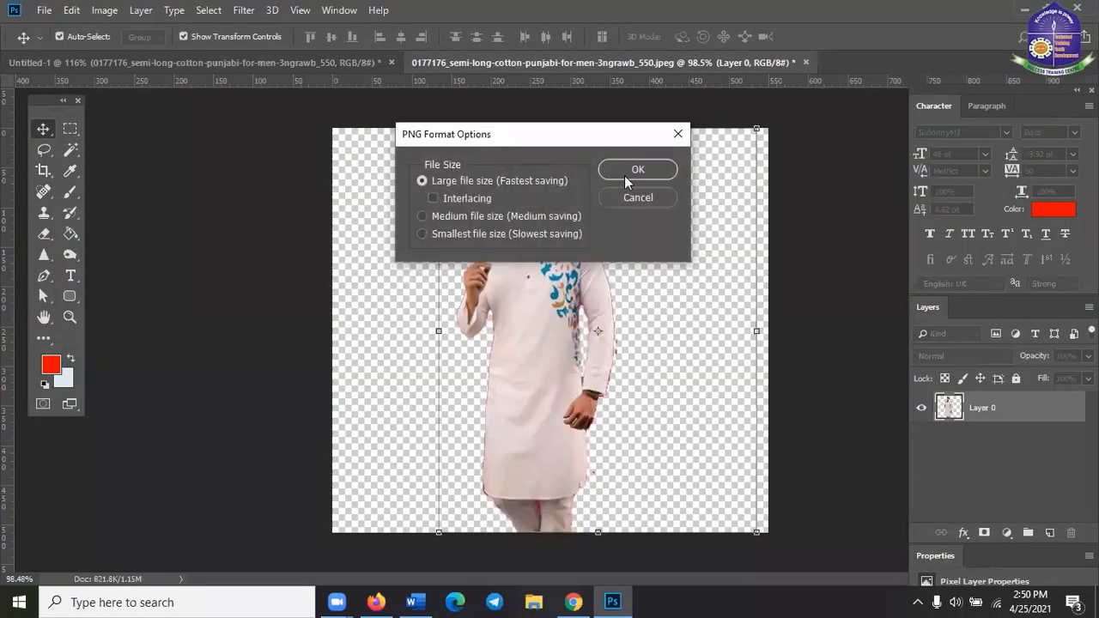
left_click(636, 170)
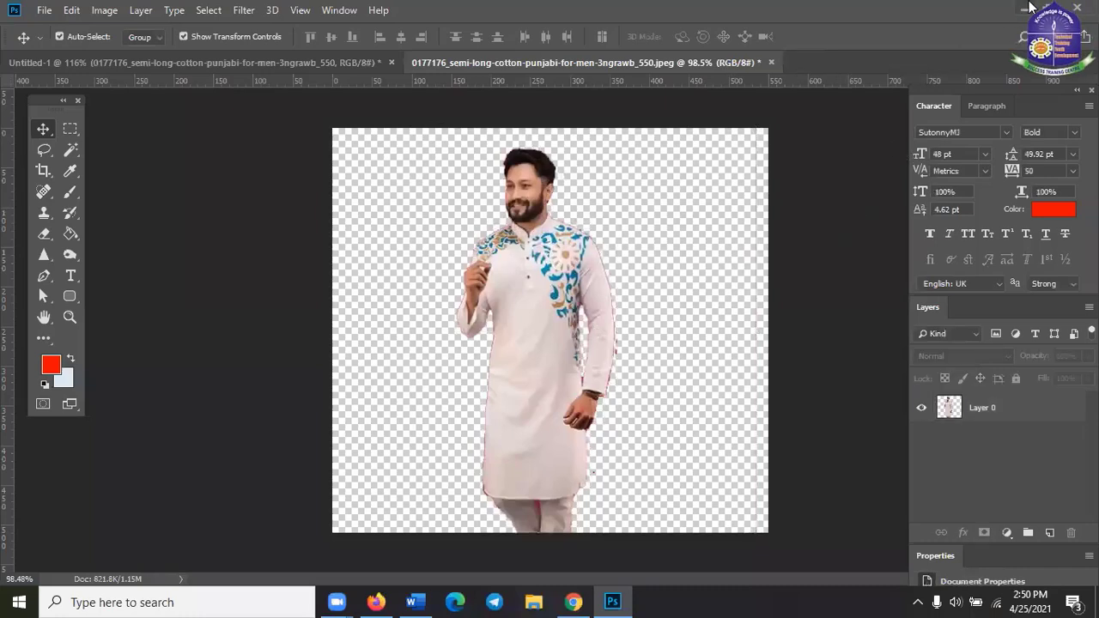
- Save a JPEG copy to the Desktop as 0177176_semi-ssscotton-punjabi-for-men-3ngrawb_550, with quality 11 and the Baseline ("Standard") format
left_click(43, 10)
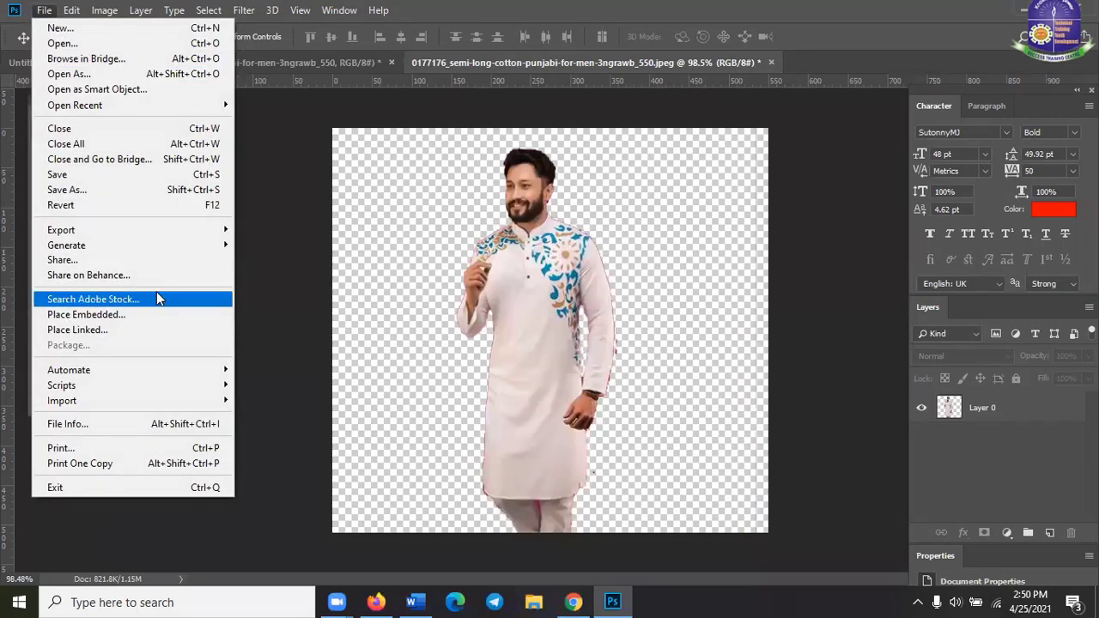
left_click(116, 190)
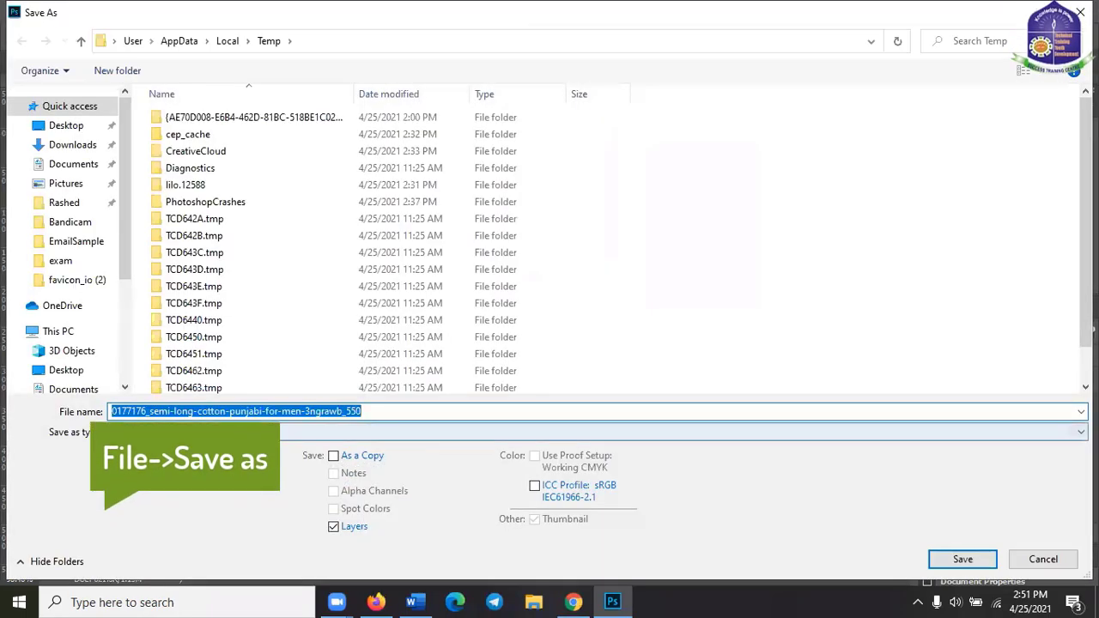
left_click(188, 433)
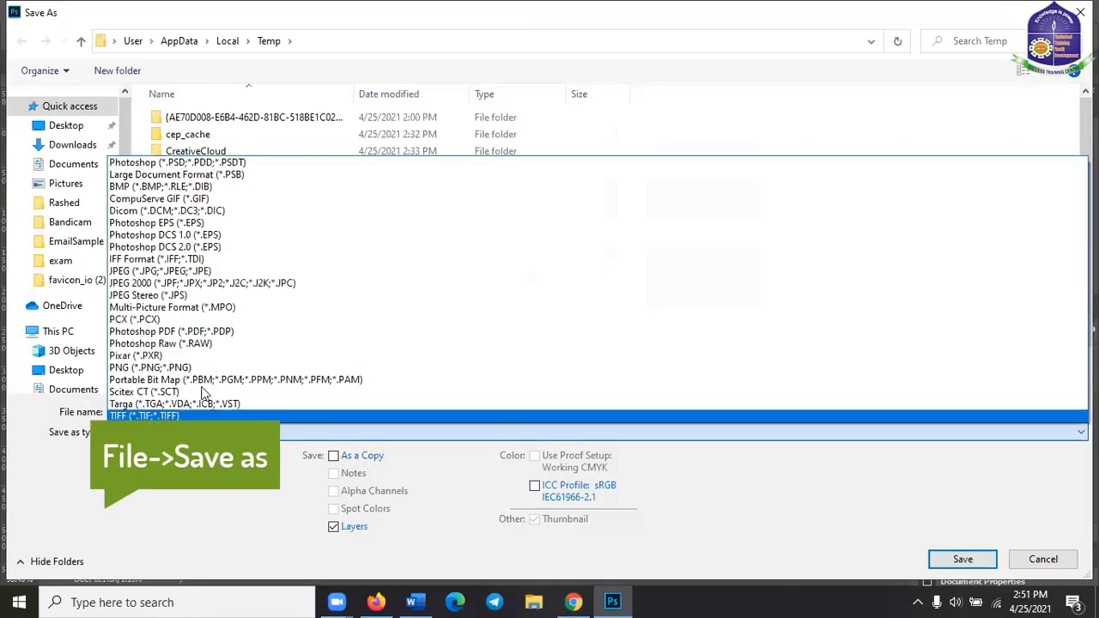
left_click(124, 274)
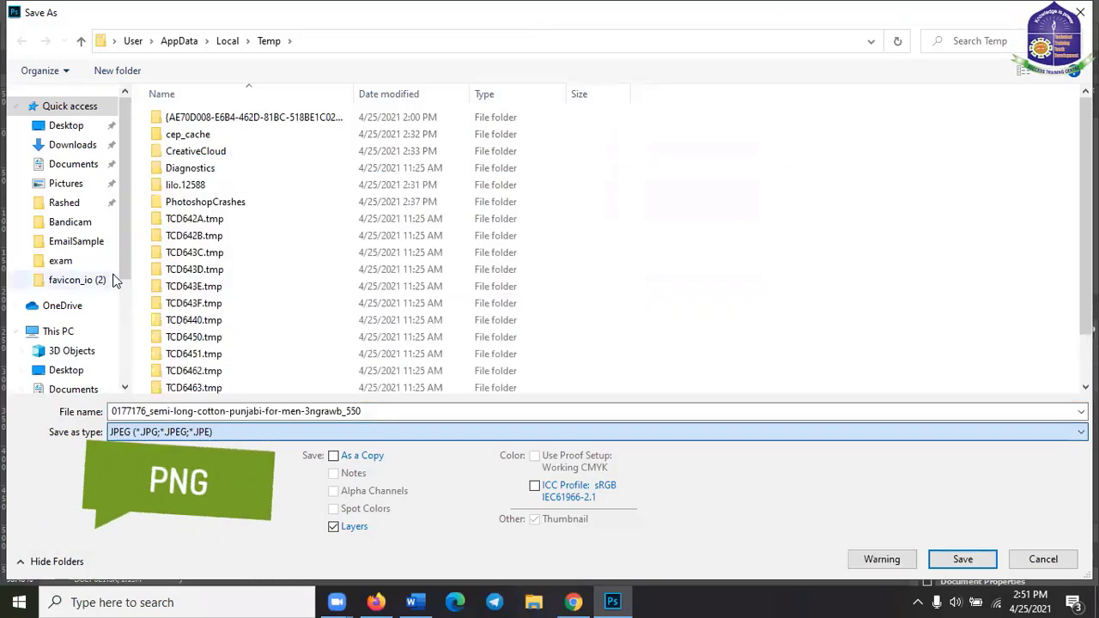
double_click(185, 411)
type("sss")
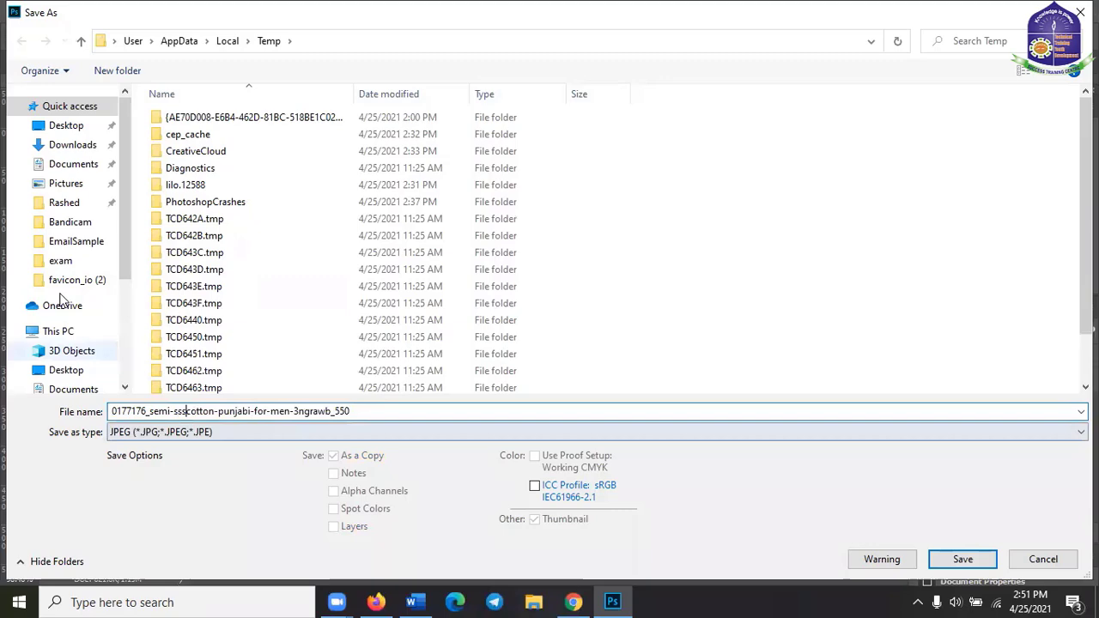
left_click(69, 127)
left_click(962, 560)
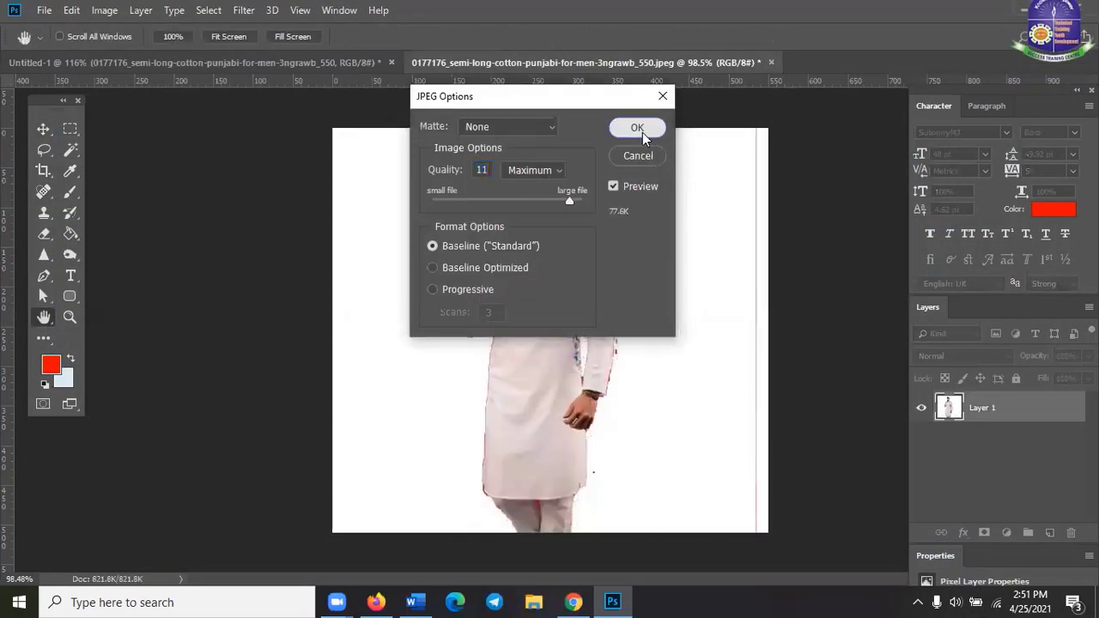
left_click(643, 133)
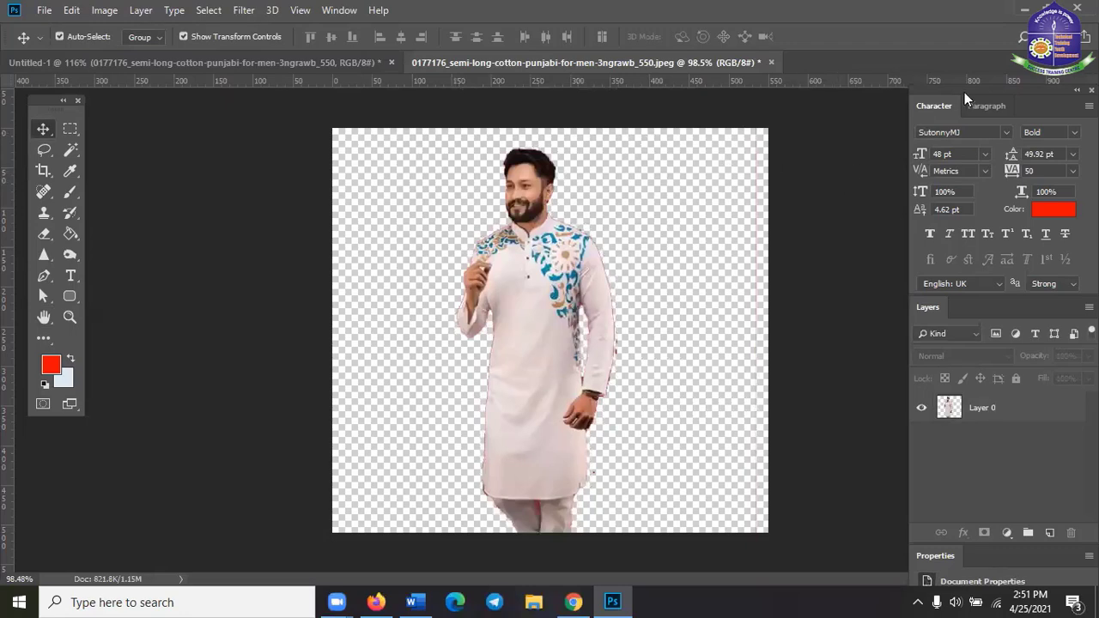
- Switch to the Windows desktop, place the exported JPEG and PNG pictures side by side in the empty area and cut both files
left_click(1026, 9)
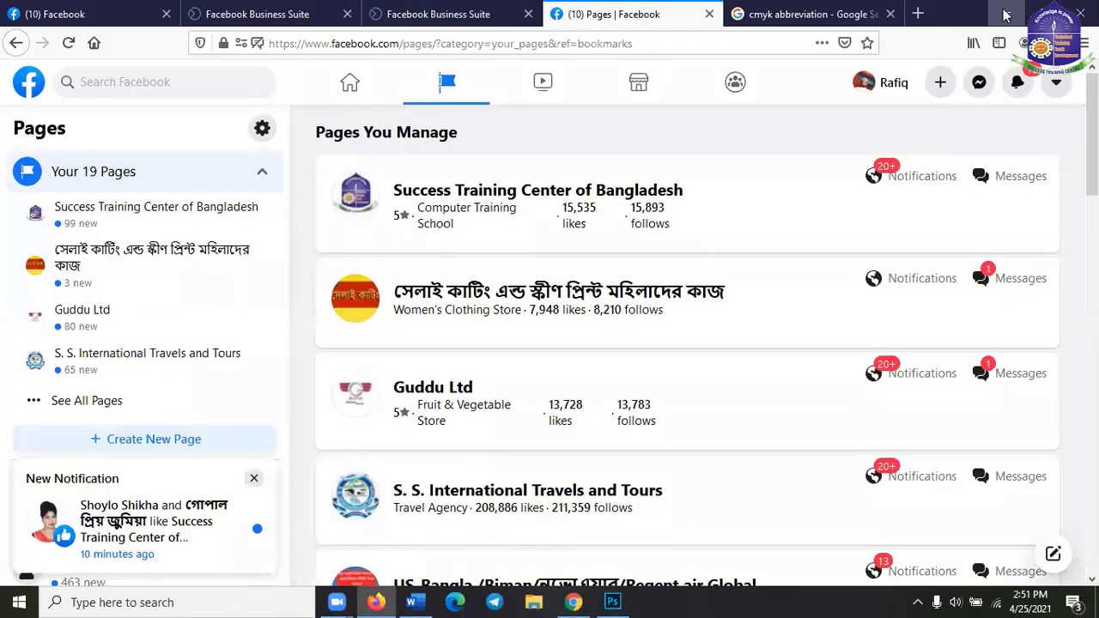
left_click(1005, 14)
right_click(798, 169)
left_click(823, 220)
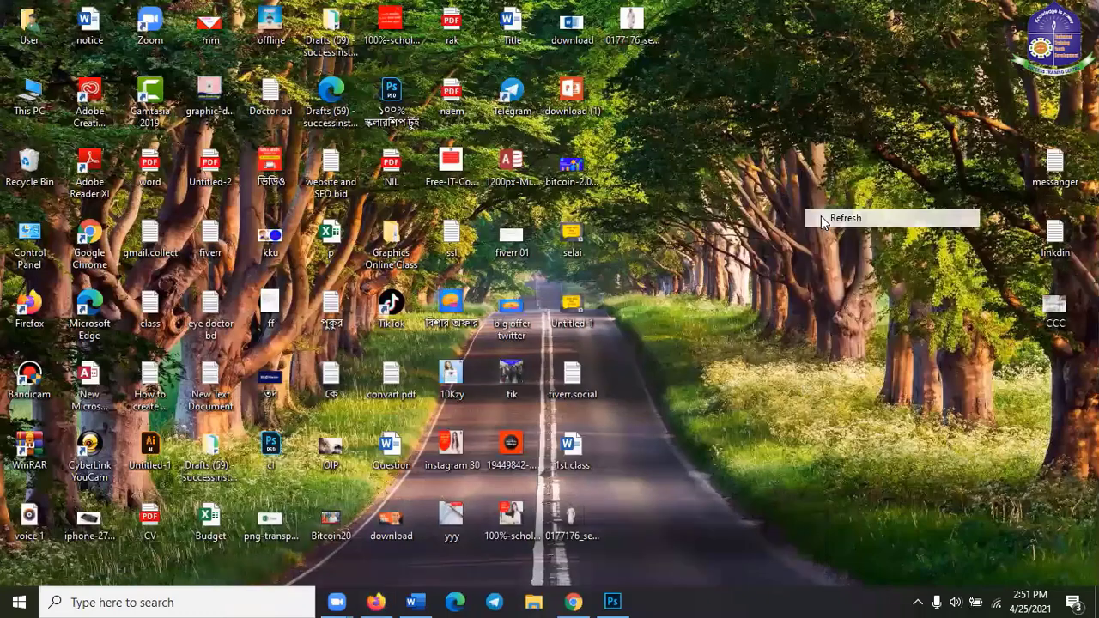
left_click_drag(584, 513, 794, 106)
left_click_drag(633, 23, 752, 93)
left_click_drag(743, 203, 840, 82)
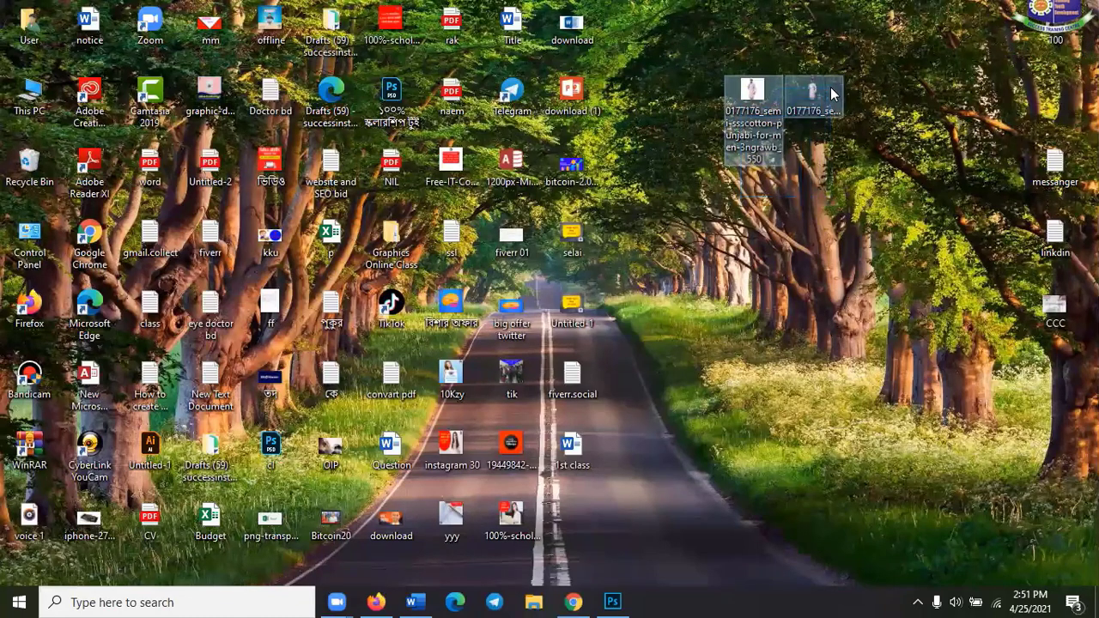
- Create a new folder named ff on the desktop, below the two exported pictures
right_click(826, 201)
mouse_move(848, 378)
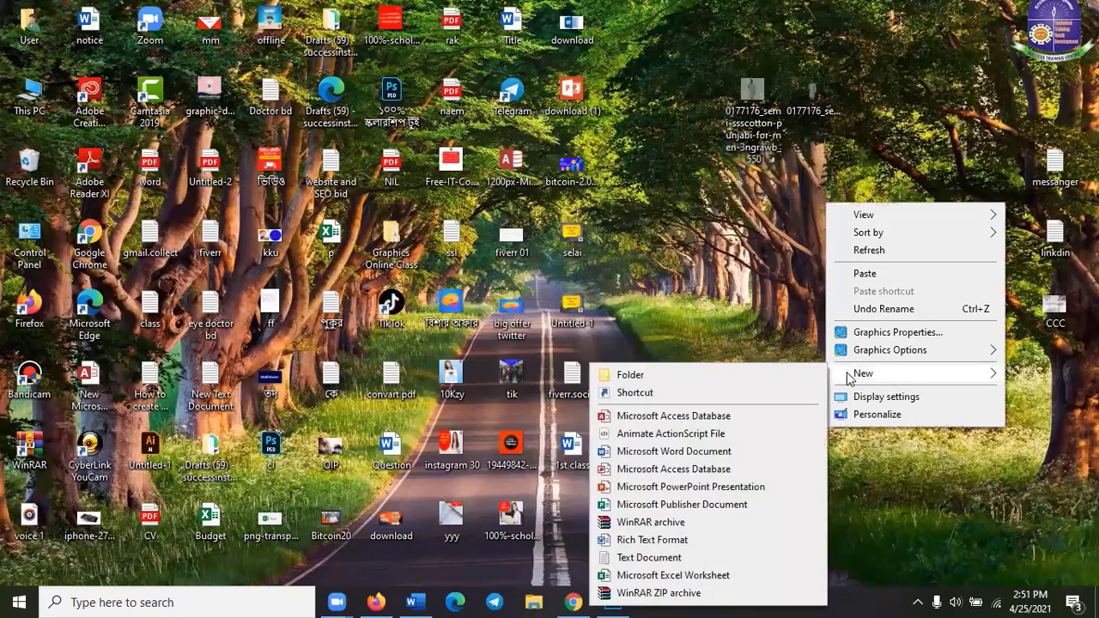
left_click(781, 374)
type("ff")
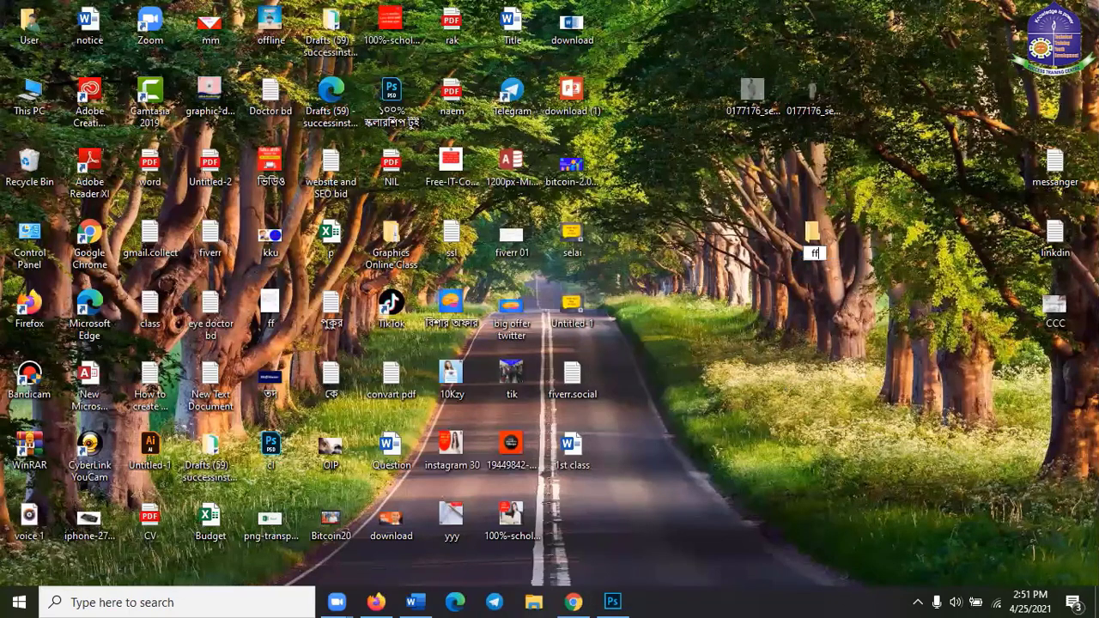
left_click(827, 240)
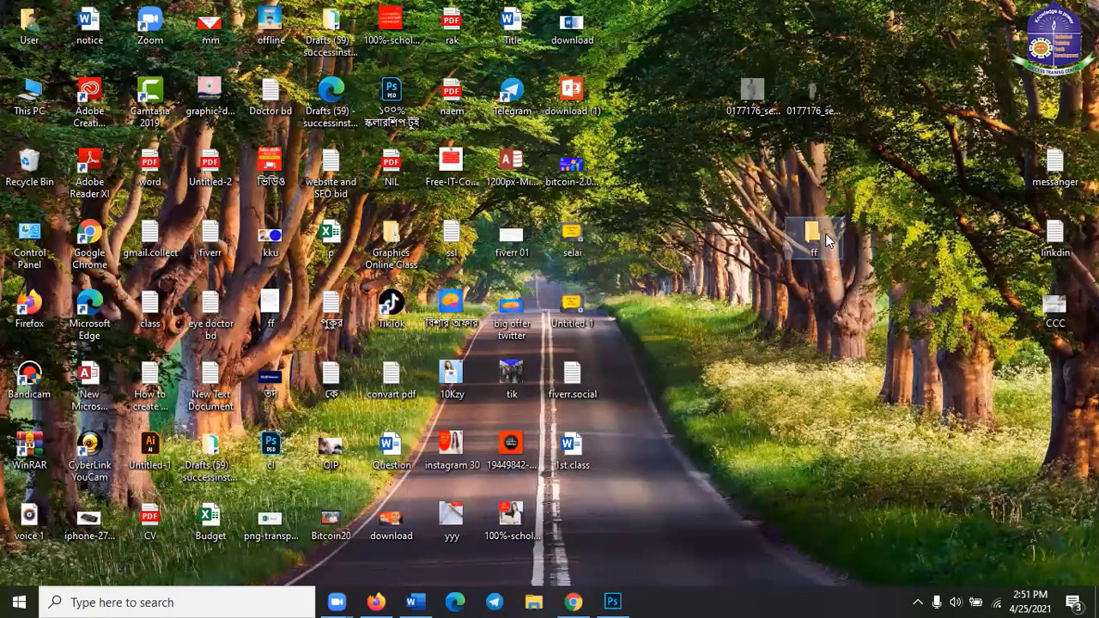
- Paste the two cut pictures into the ff folder and display them as extra large icons
double_click(827, 241)
right_click(830, 239)
left_click(871, 351)
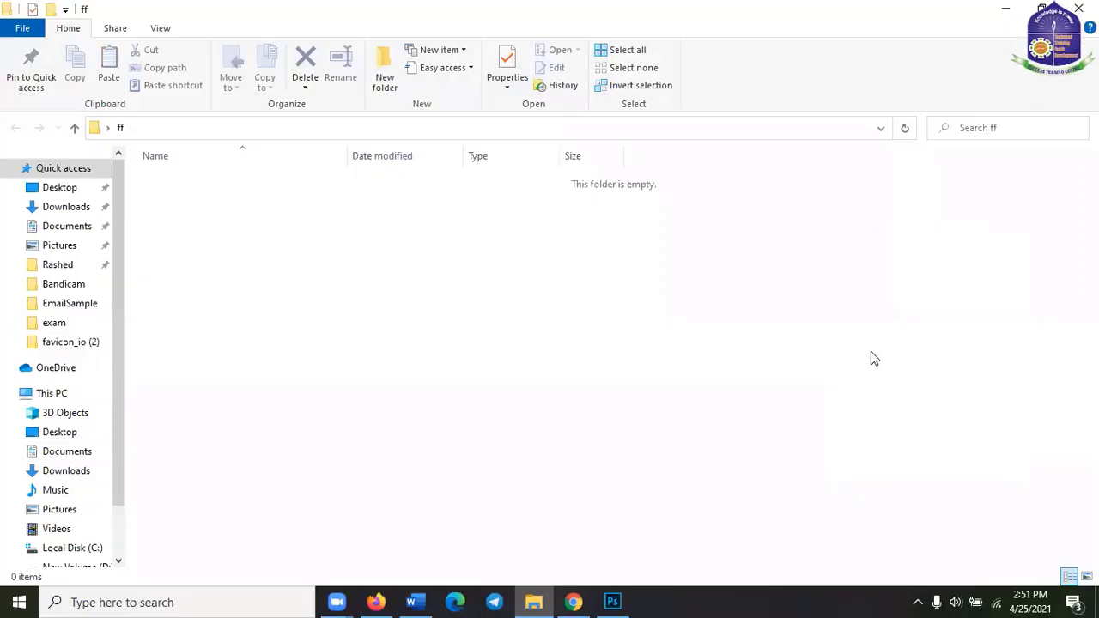
right_click(661, 287)
mouse_move(808, 293)
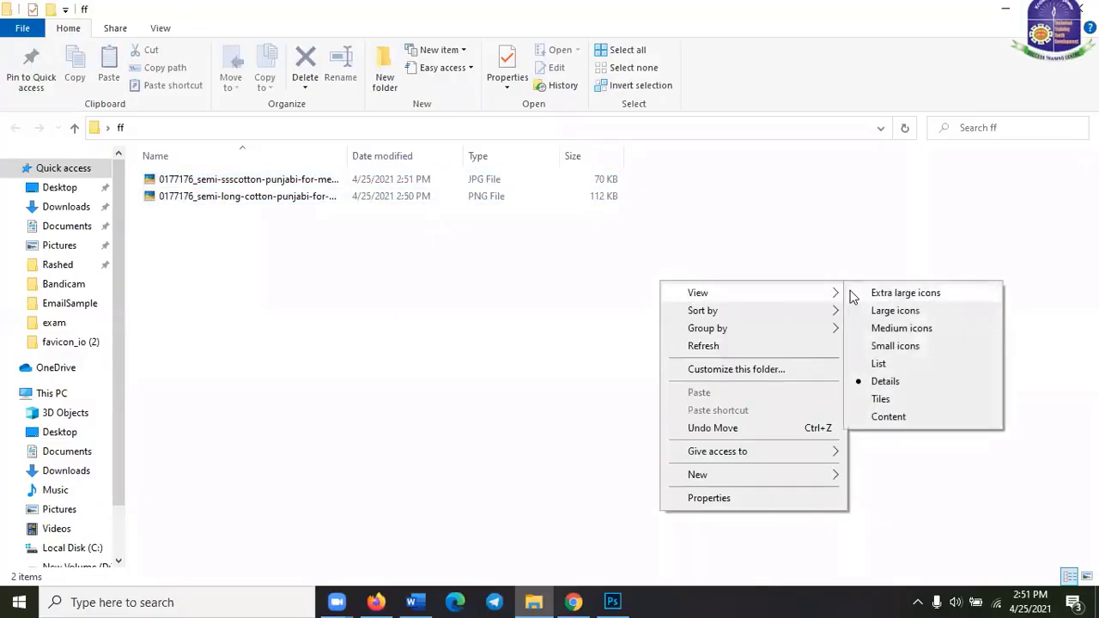
left_click(878, 295)
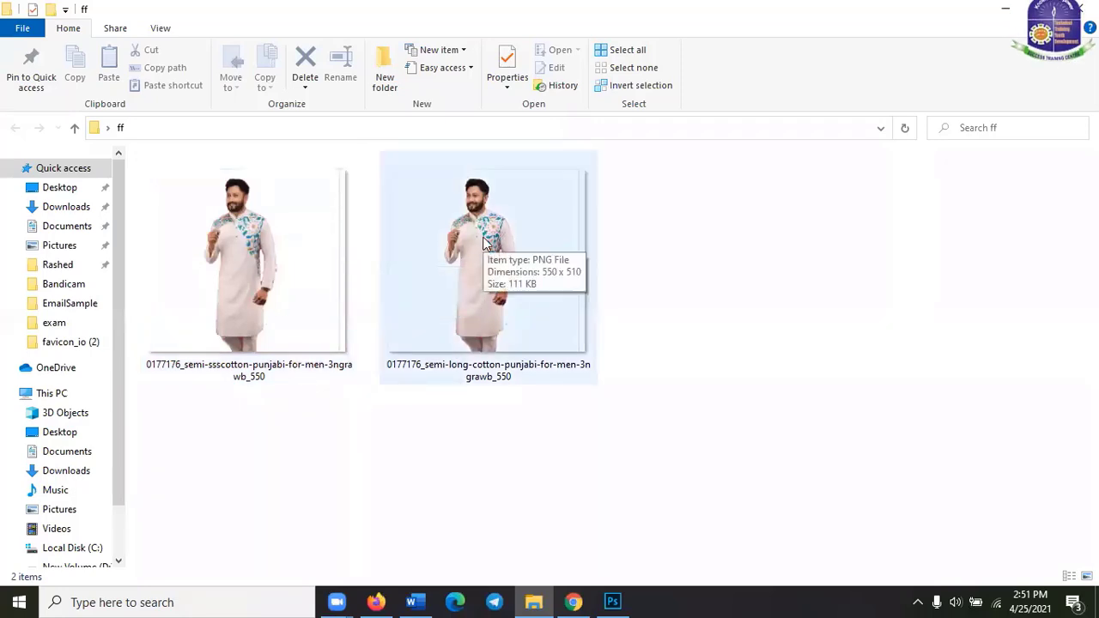
- Open the exported pictures in the image viewer and compare the backgrounds of the PNG and JPG versions
left_click(240, 245)
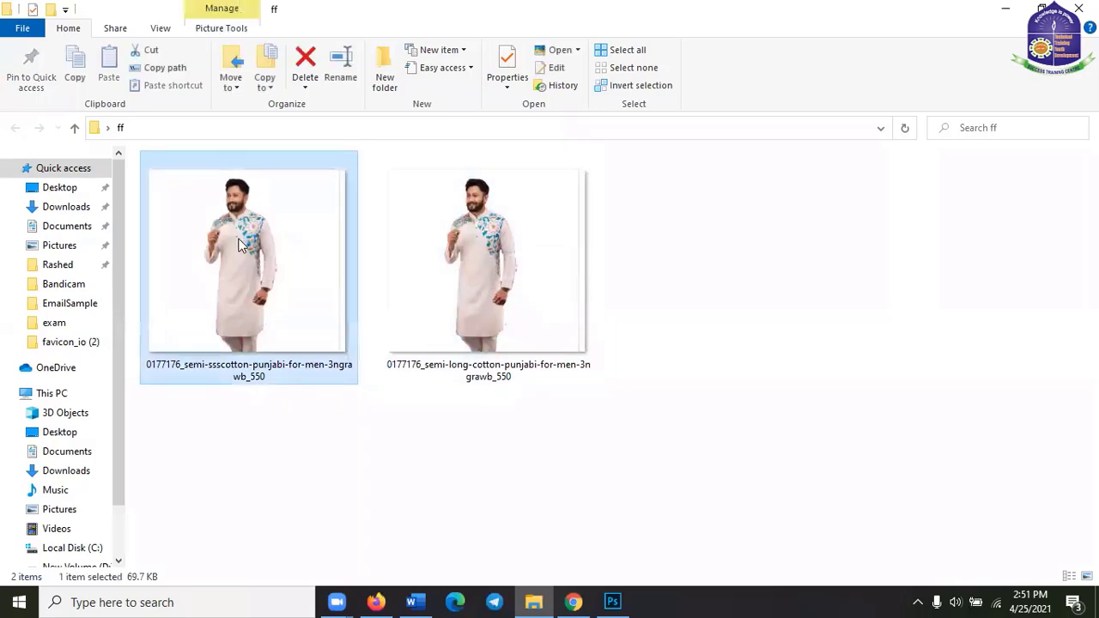
double_click(241, 245)
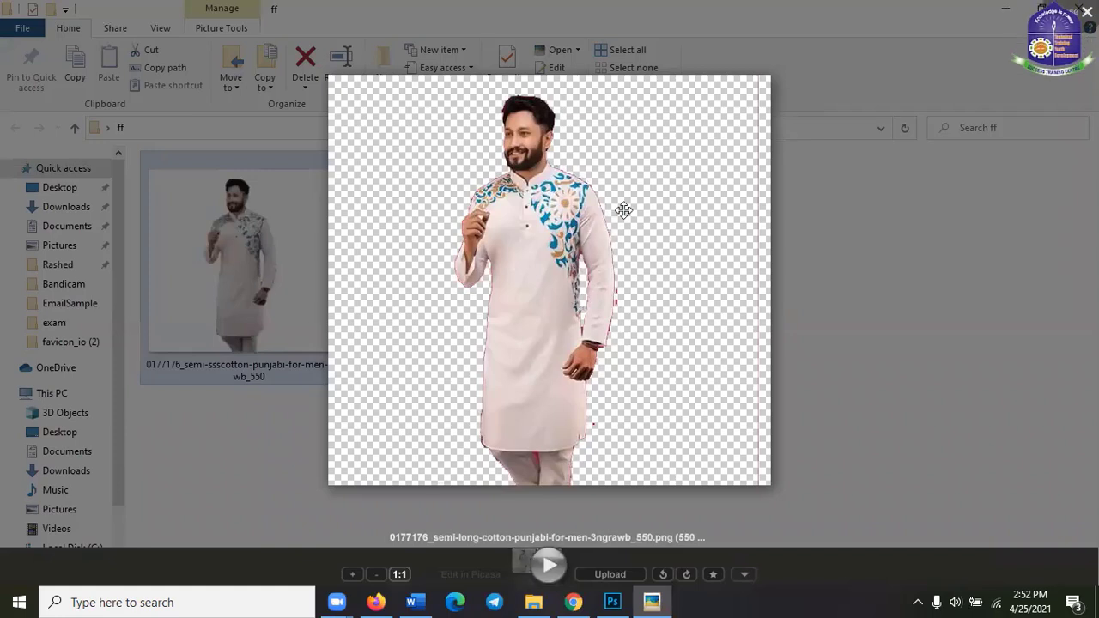
key("Right")
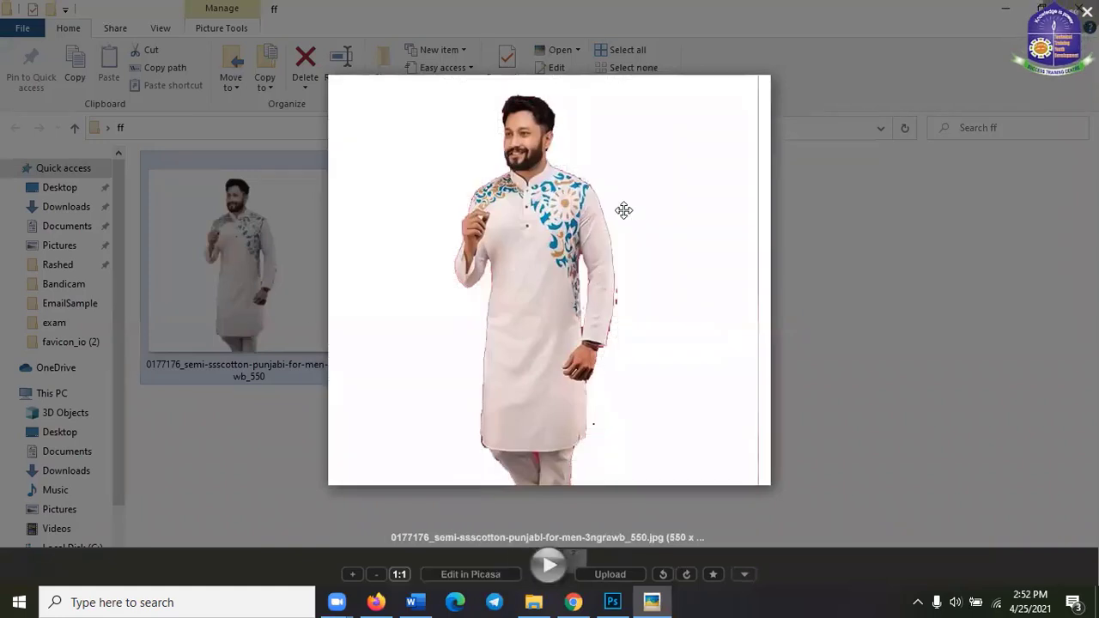
key("Left")
key("Right")
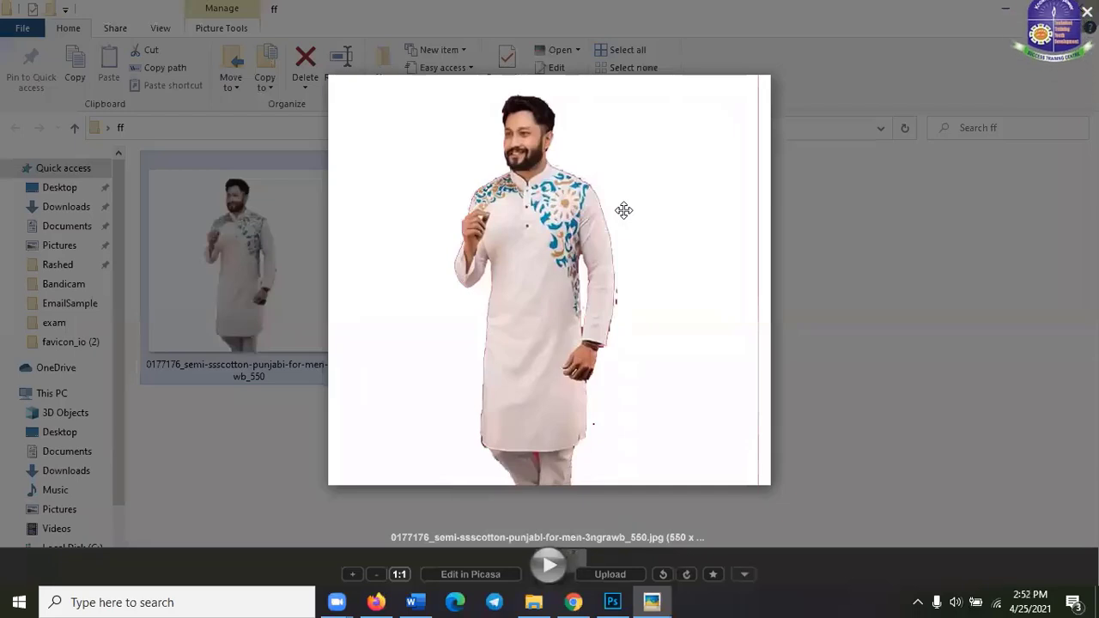
key("Left")
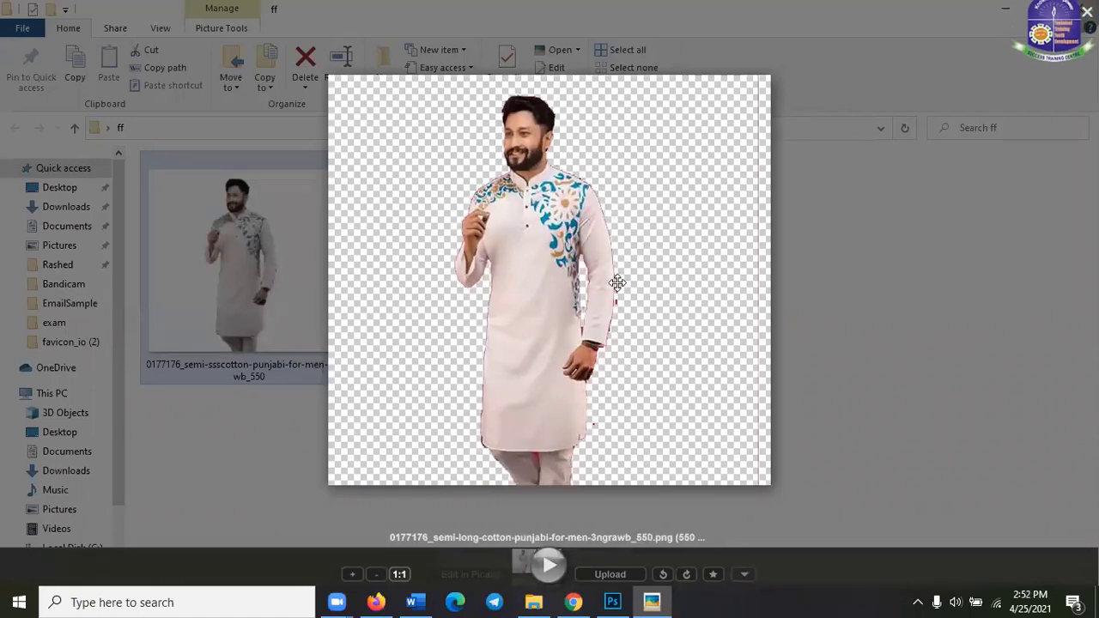
key("Right")
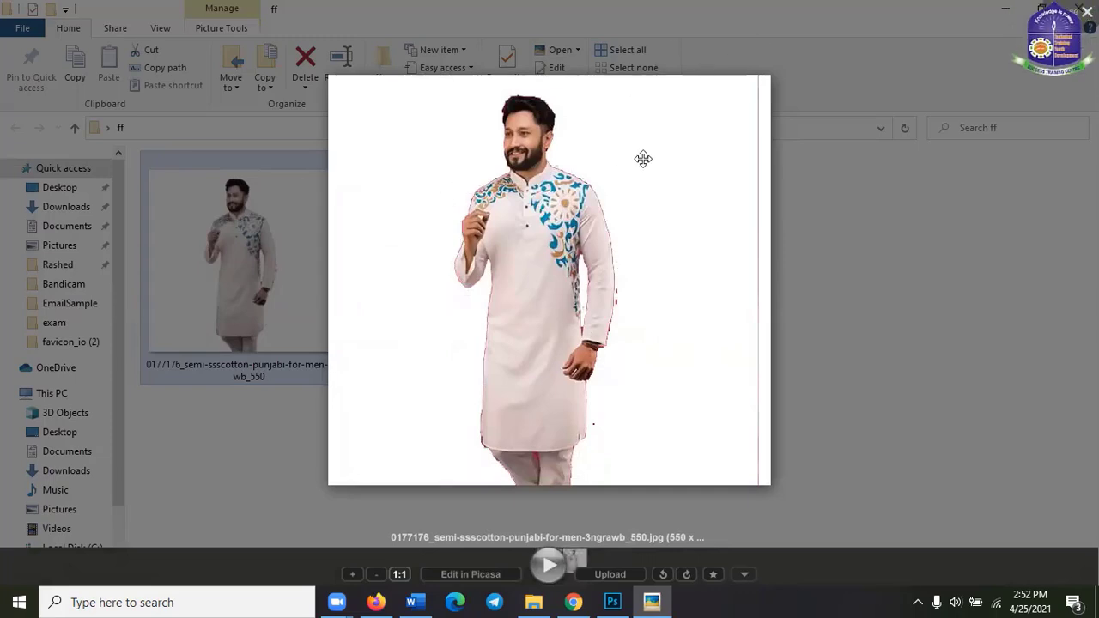
key("Escape")
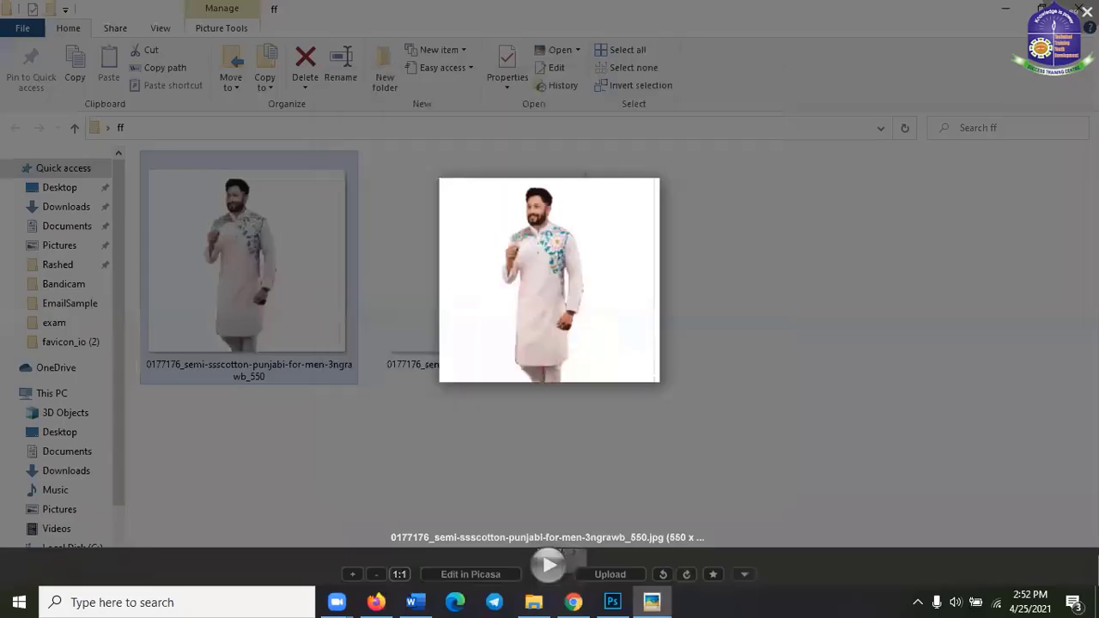
left_click(588, 520)
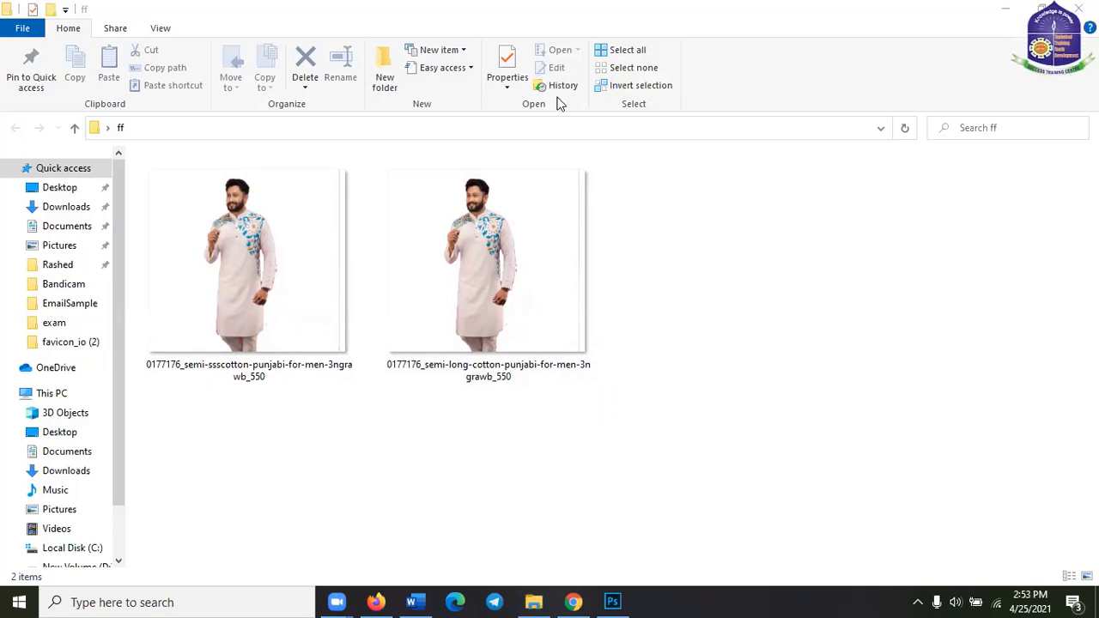
- Switch back to Photoshop and close the cut-out man's JPEG document without saving, keeping Untitled-1 open
key("super+d")
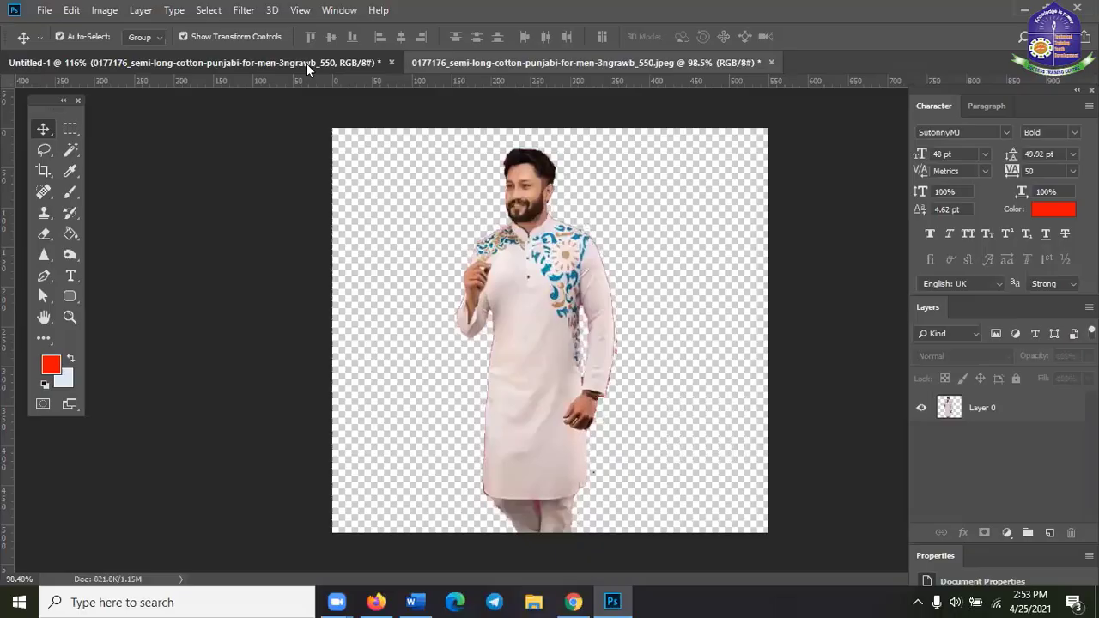
left_click(306, 62)
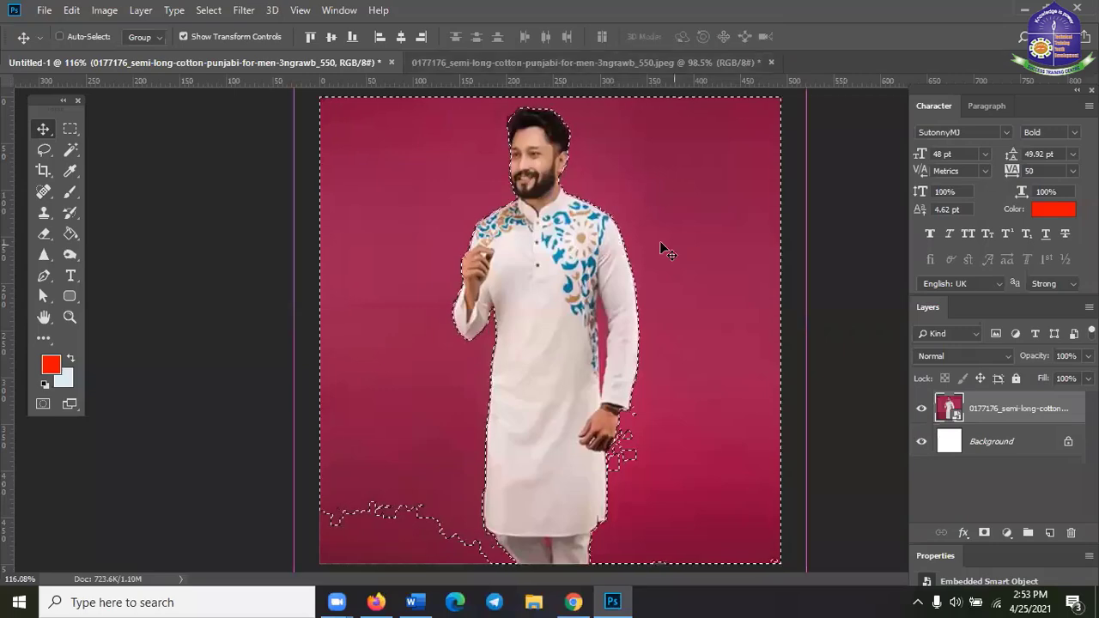
left_click(683, 60)
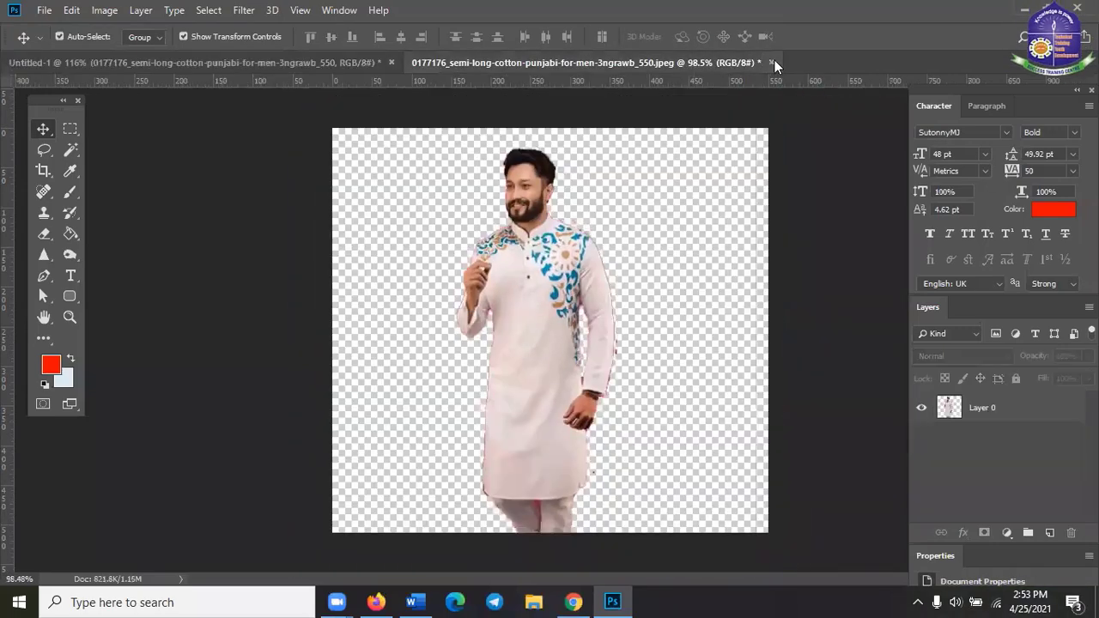
left_click(772, 62)
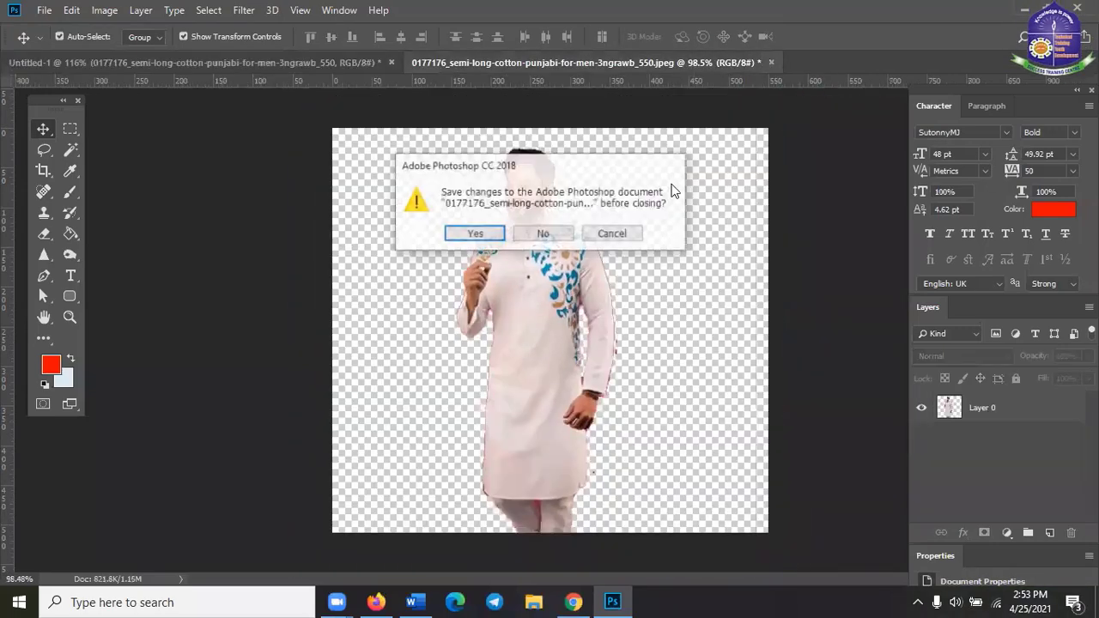
left_click(547, 233)
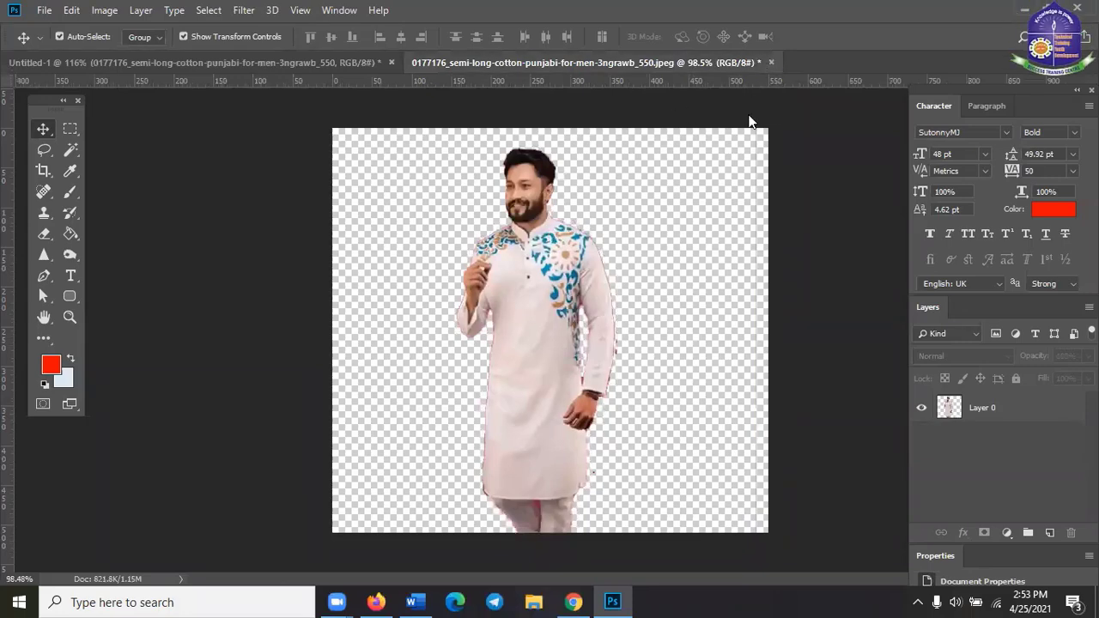
key("Return")
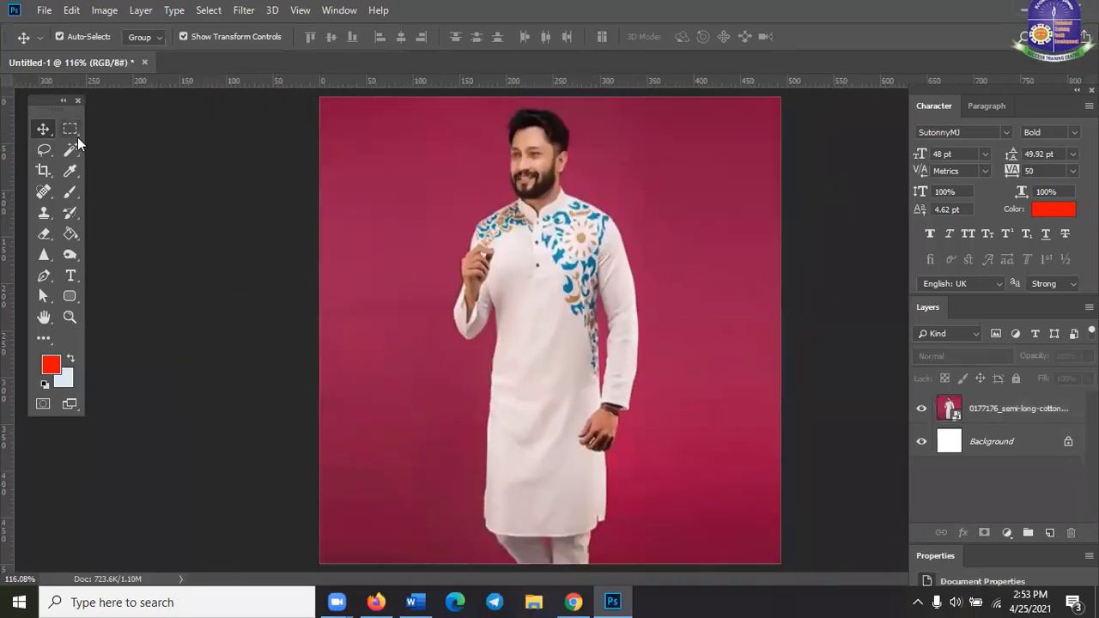
- Select a tall rectangle around the whole man, from above his head to the picture's bottom edge, with the Rectangular Marquee tool
left_click(68, 133)
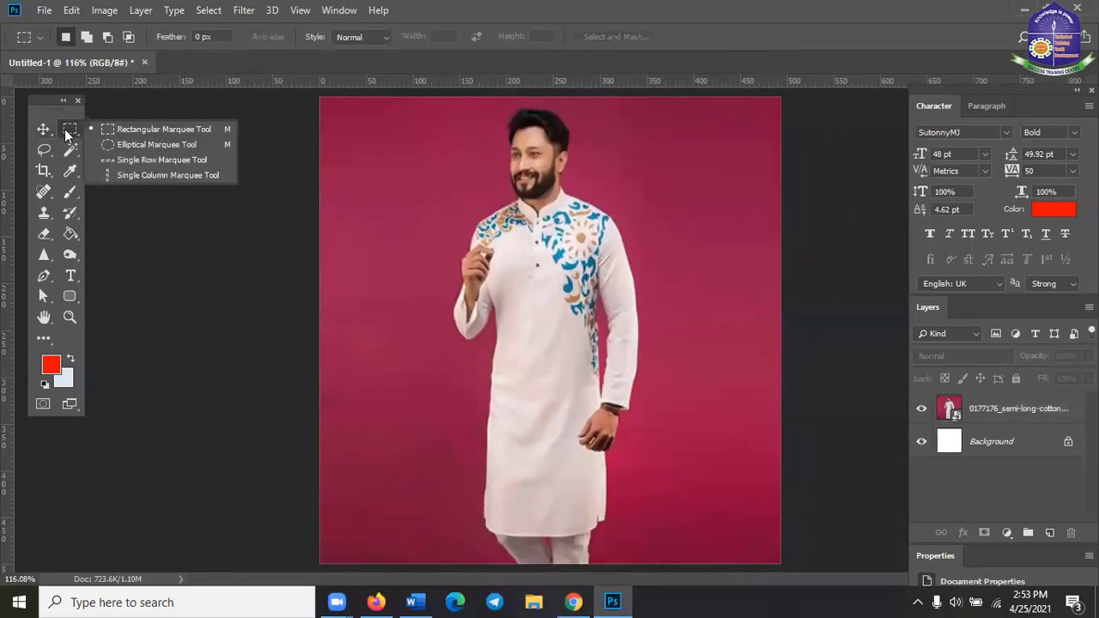
left_click(127, 128)
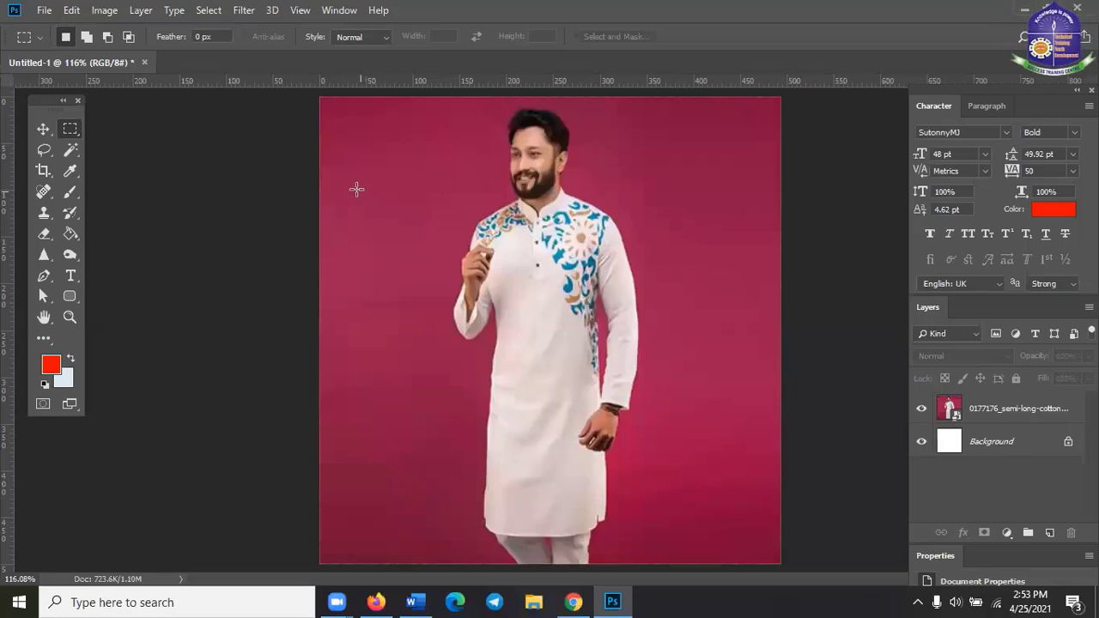
left_click_drag(362, 181, 445, 225)
scroll(491, 306, "down", 1)
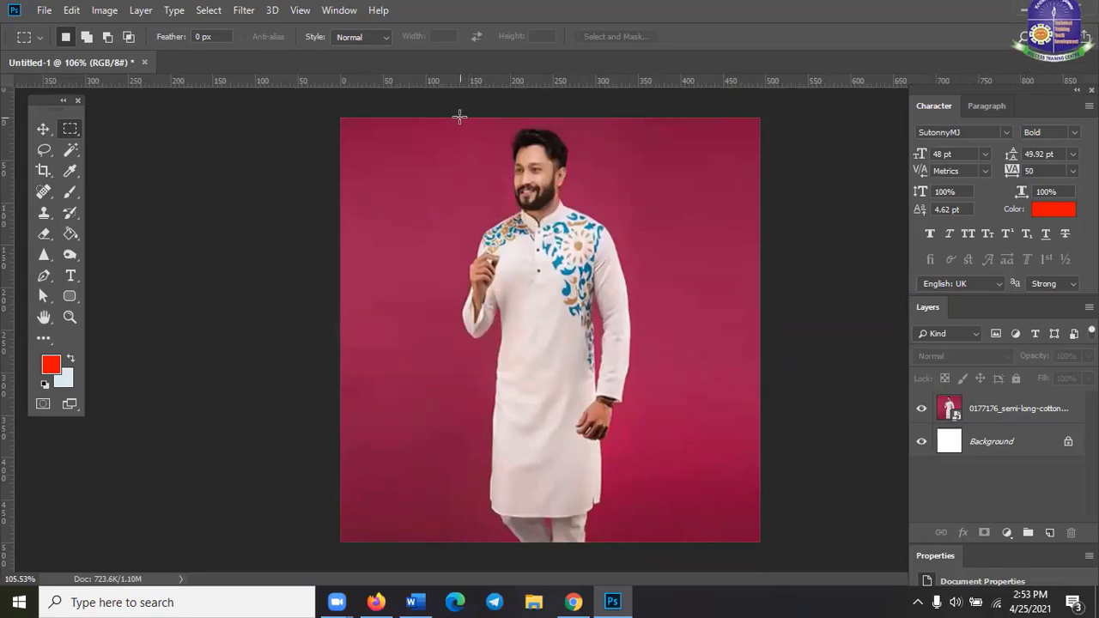
left_click_drag(469, 120, 636, 541)
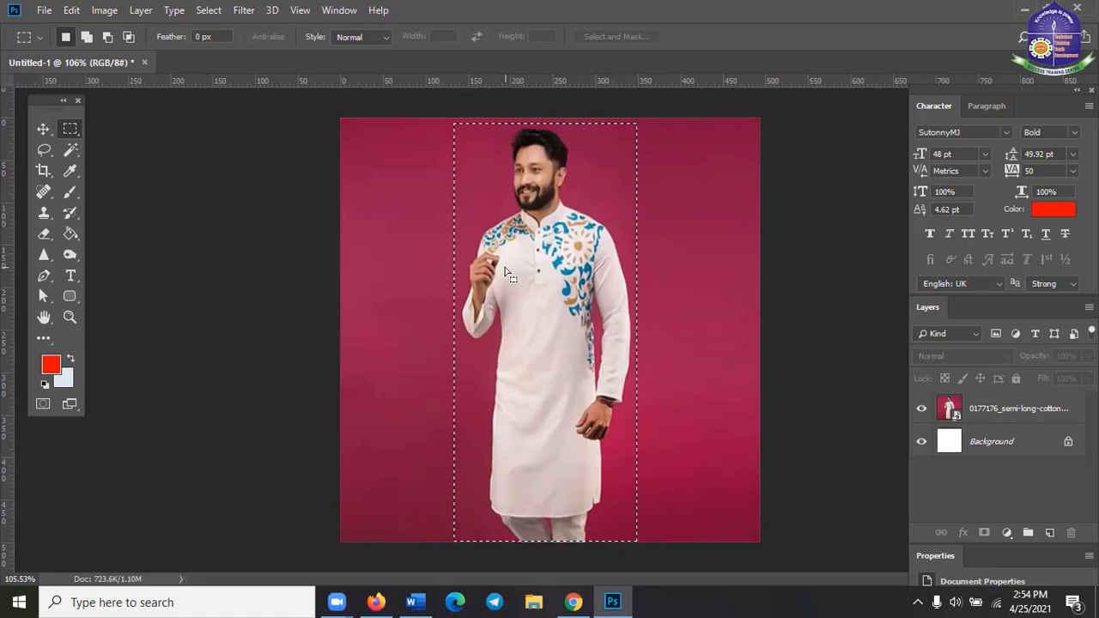
- Activate the Brush tool and set the foreground colour to a bright magenta with hue 308°
left_click(70, 193)
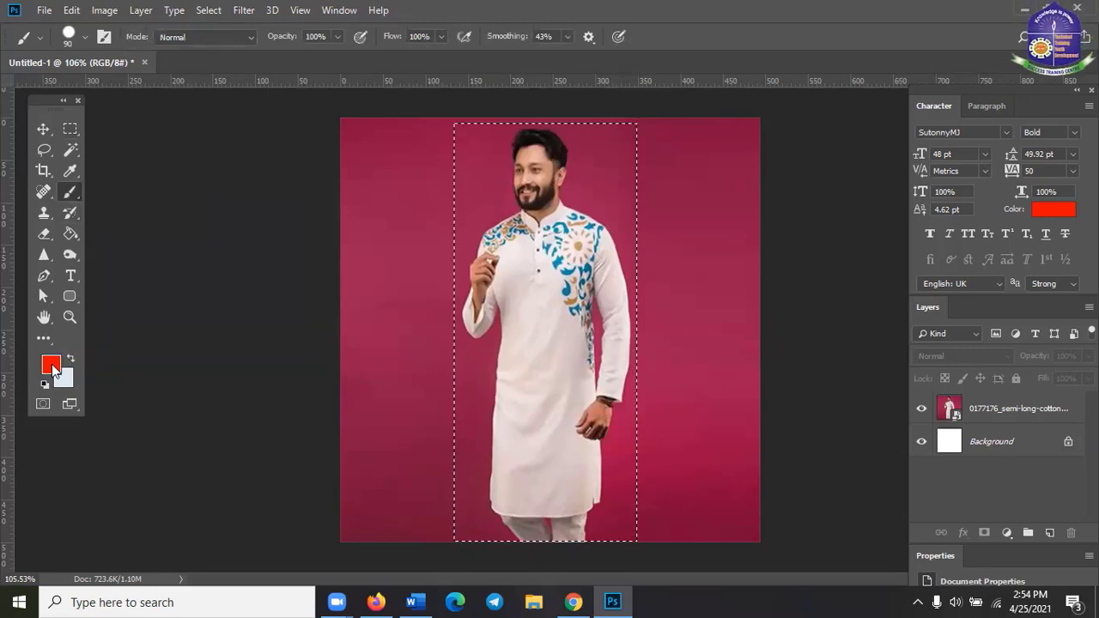
left_click(51, 367)
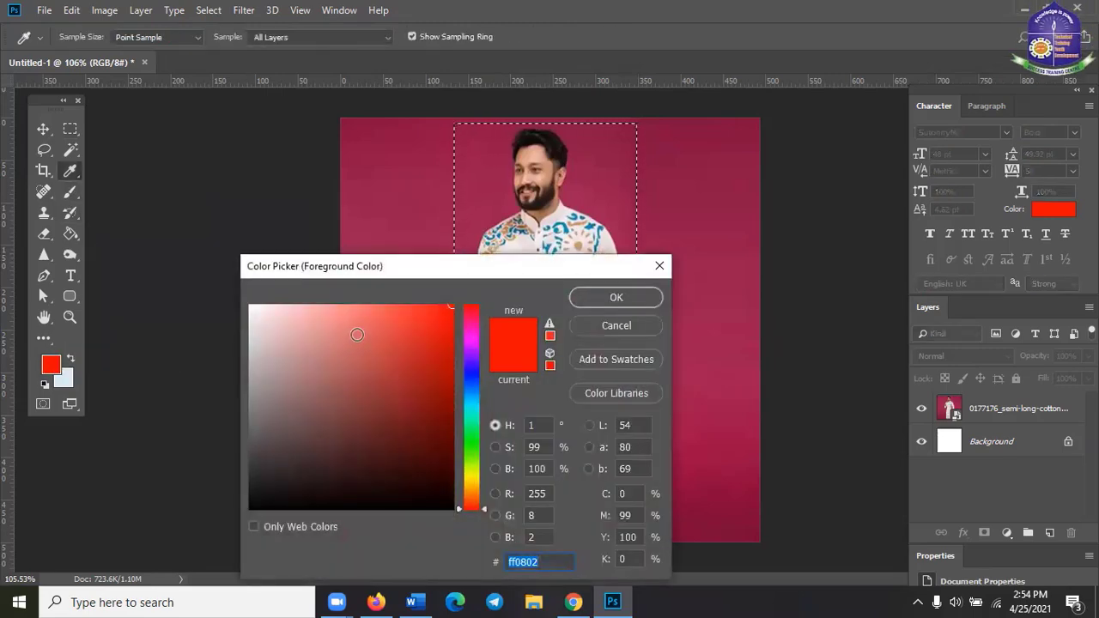
left_click(473, 334)
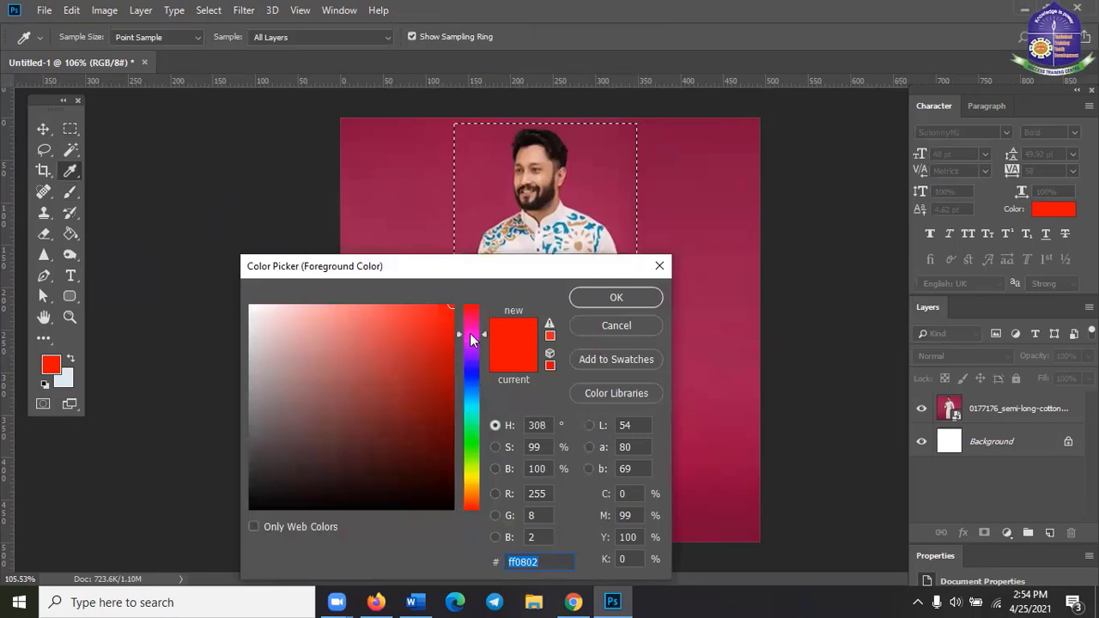
left_click(617, 298)
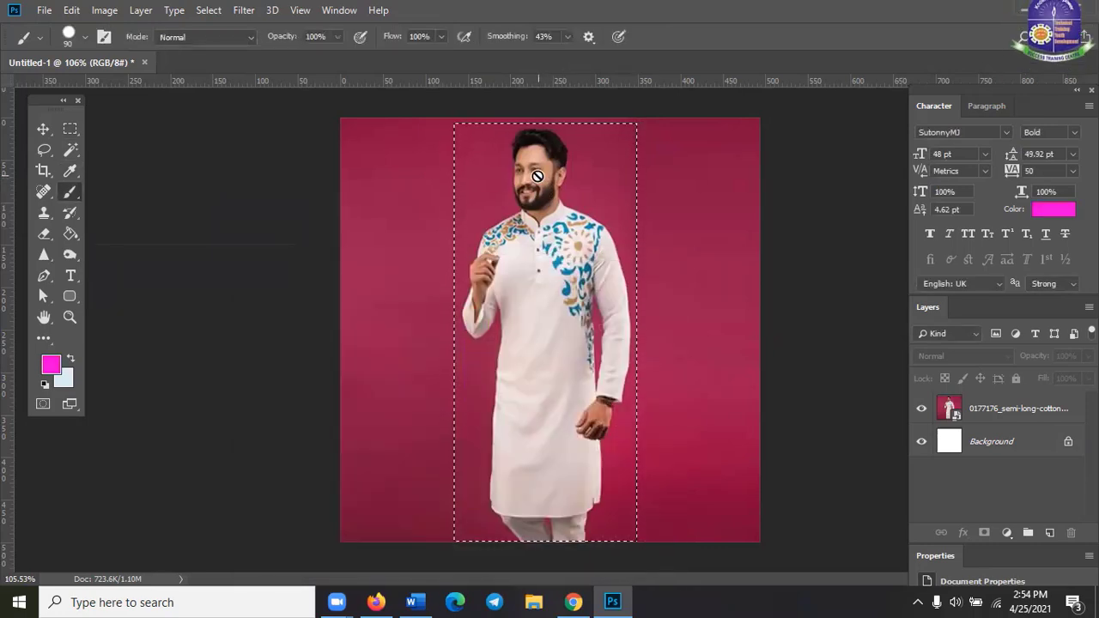
- Rasterize the man's photo layer and paint the whole rectangular selection over the man with the magenta brush
left_click(1016, 413)
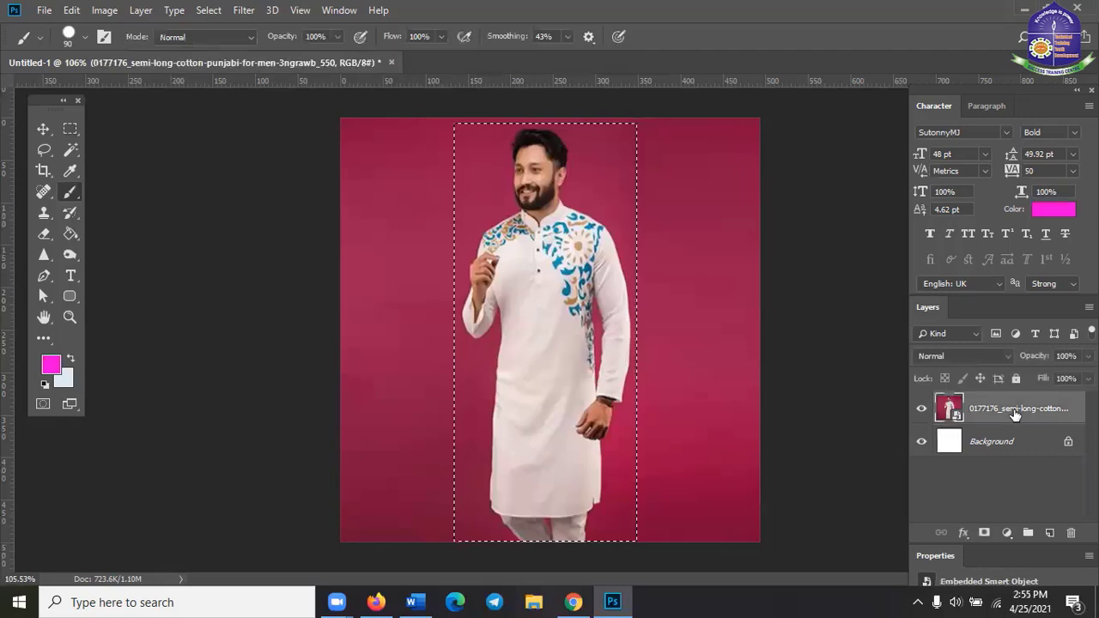
left_click(527, 180)
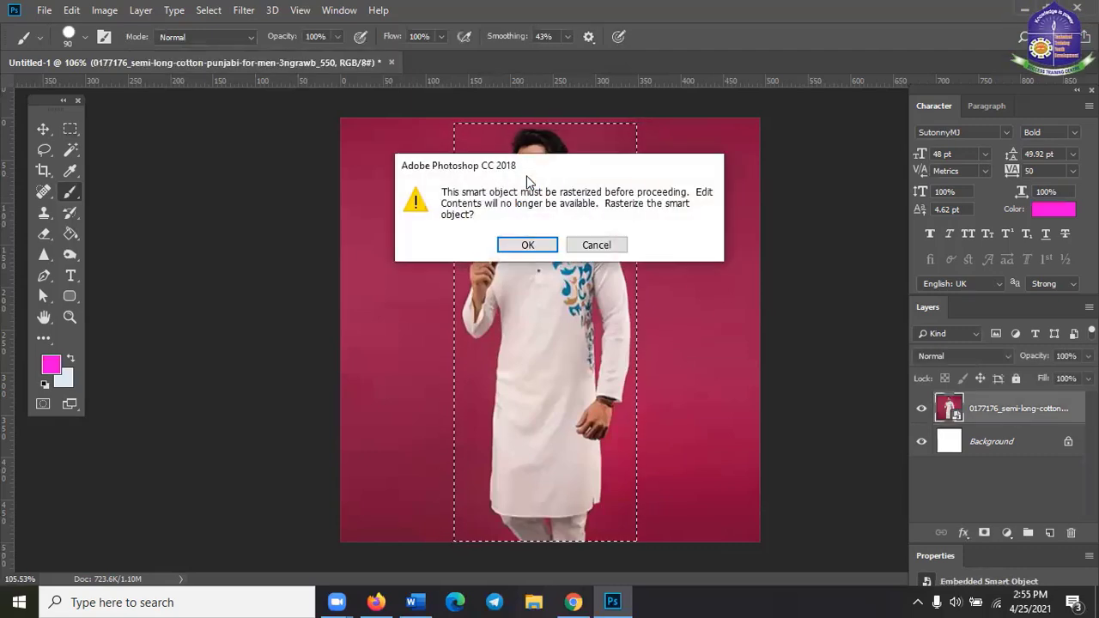
left_click(528, 246)
mouse_move(525, 162)
left_mouse_down()
mouse_move(537, 221)
mouse_move(543, 136)
mouse_move(448, 144)
left_mouse_up()
mouse_move(653, 137)
left_mouse_down()
mouse_move(645, 289)
mouse_move(663, 480)
mouse_move(647, 532)
mouse_move(558, 549)
mouse_move(422, 518)
mouse_move(623, 468)
mouse_move(444, 461)
mouse_move(579, 404)
mouse_move(509, 348)
left_mouse_up()
mouse_move(468, 185)
left_mouse_down()
mouse_move(464, 361)
mouse_move(486, 335)
left_mouse_up()
mouse_move(543, 223)
left_mouse_down()
mouse_move(596, 370)
mouse_move(575, 142)
left_mouse_up()
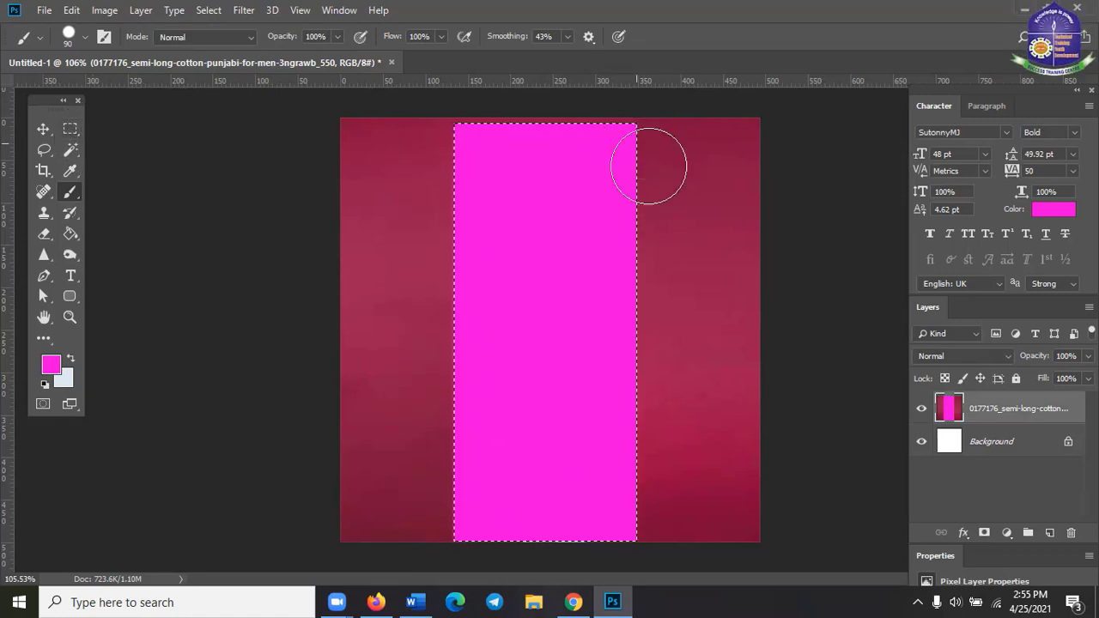
- Deselect the rectangular selection around the magenta area in the middle of the image
left_click(207, 10)
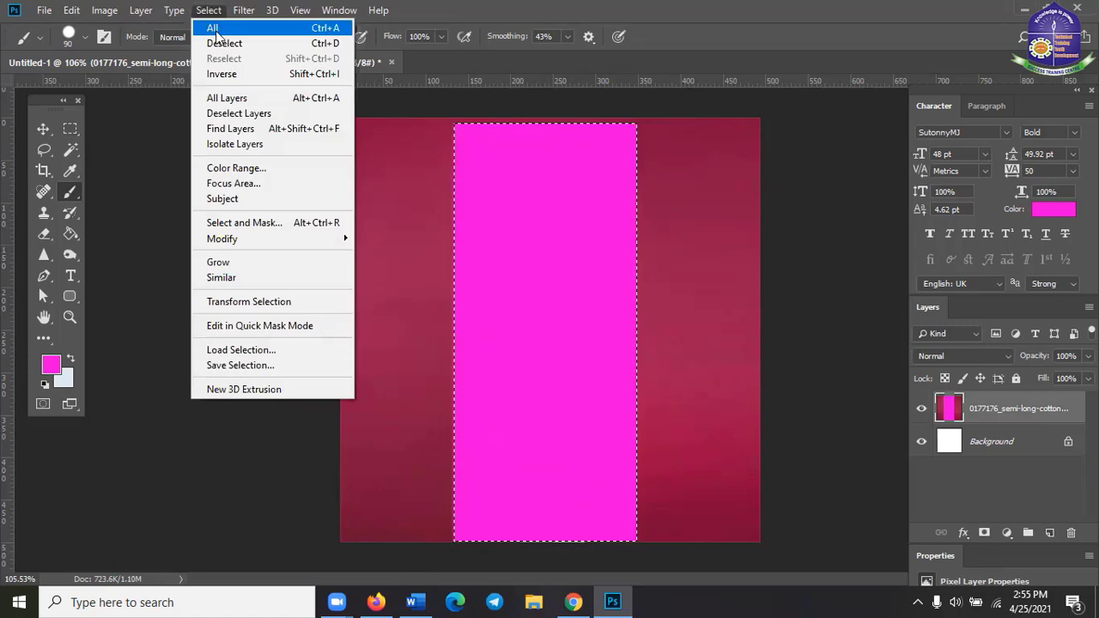
left_click(542, 347)
left_click(212, 12)
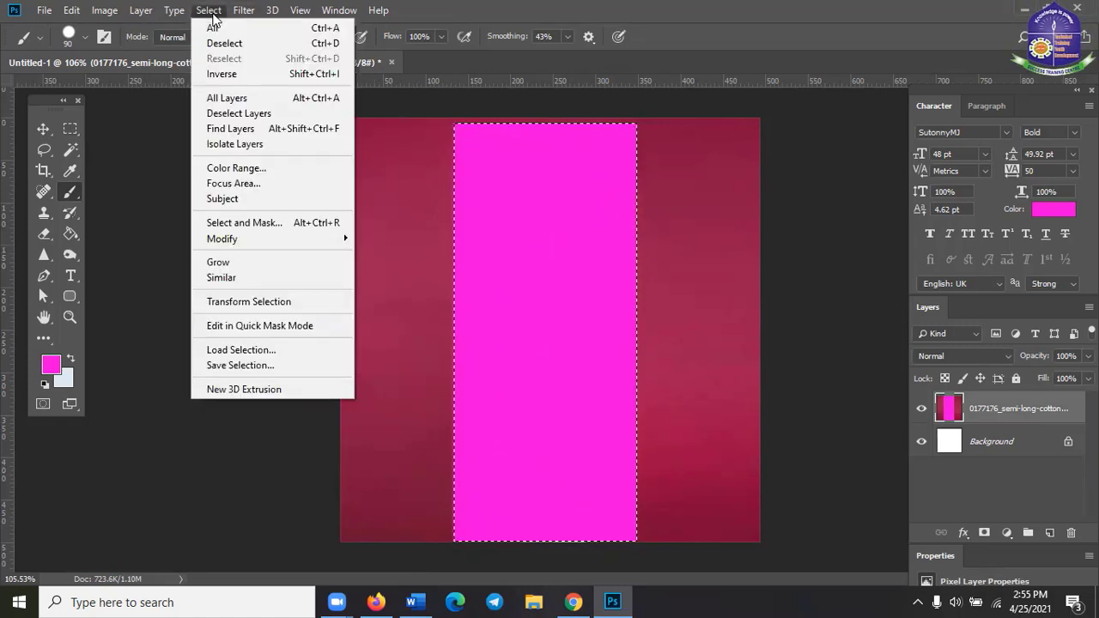
left_click(225, 43)
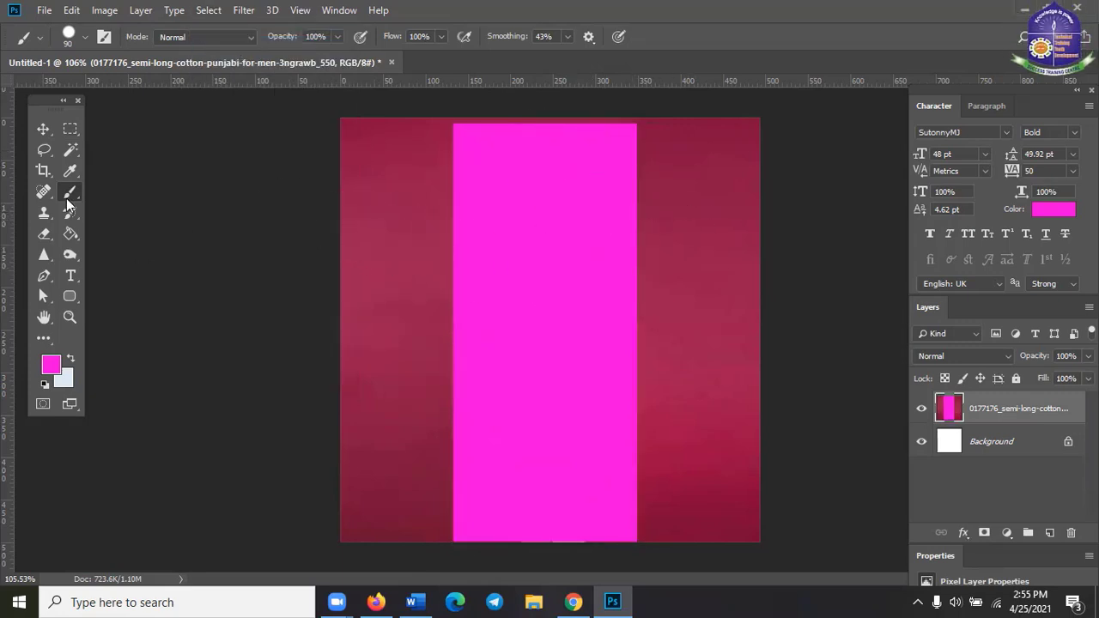
- Brush magenta over all remaining red areas of the photo layer, and switch to the Rectangular Marquee tool
mouse_move(456, 163)
left_mouse_down()
mouse_move(465, 385)
mouse_move(451, 501)
mouse_move(444, 352)
mouse_move(407, 162)
mouse_move(433, 161)
mouse_move(364, 187)
mouse_move(363, 398)
mouse_move(765, 357)
mouse_move(784, 346)
mouse_move(576, 322)
mouse_move(738, 293)
mouse_move(611, 252)
mouse_move(773, 217)
mouse_move(723, 157)
mouse_move(579, 160)
mouse_move(745, 153)
mouse_move(768, 138)
left_mouse_up()
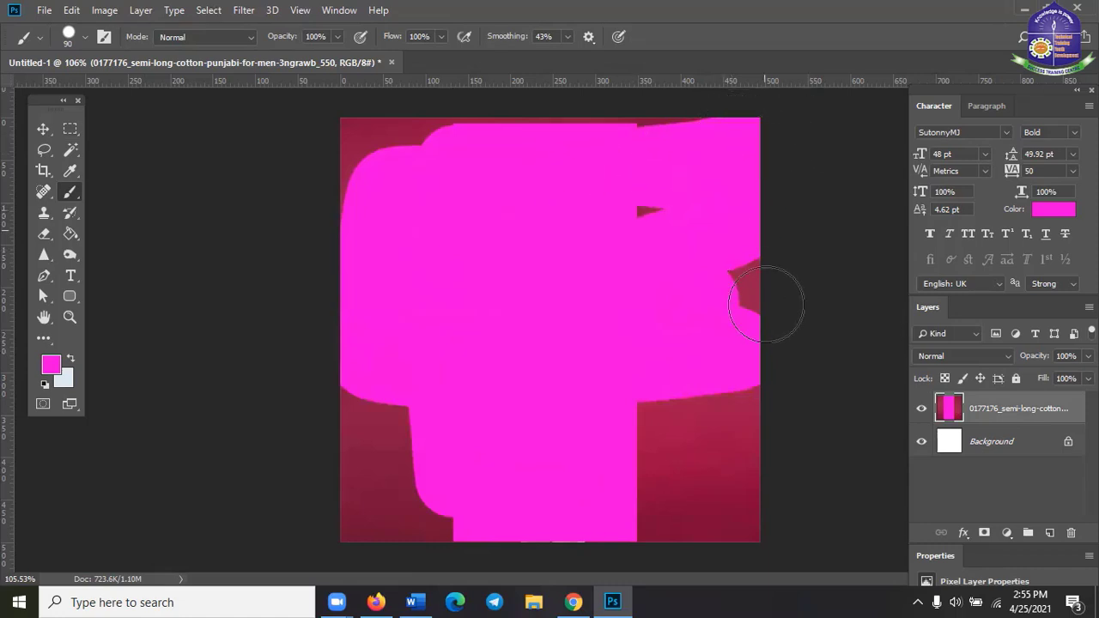
mouse_move(767, 305)
left_mouse_down()
mouse_move(776, 411)
mouse_move(764, 536)
mouse_move(625, 530)
mouse_move(717, 442)
mouse_move(738, 381)
mouse_move(723, 494)
mouse_move(627, 417)
mouse_move(659, 418)
left_mouse_up()
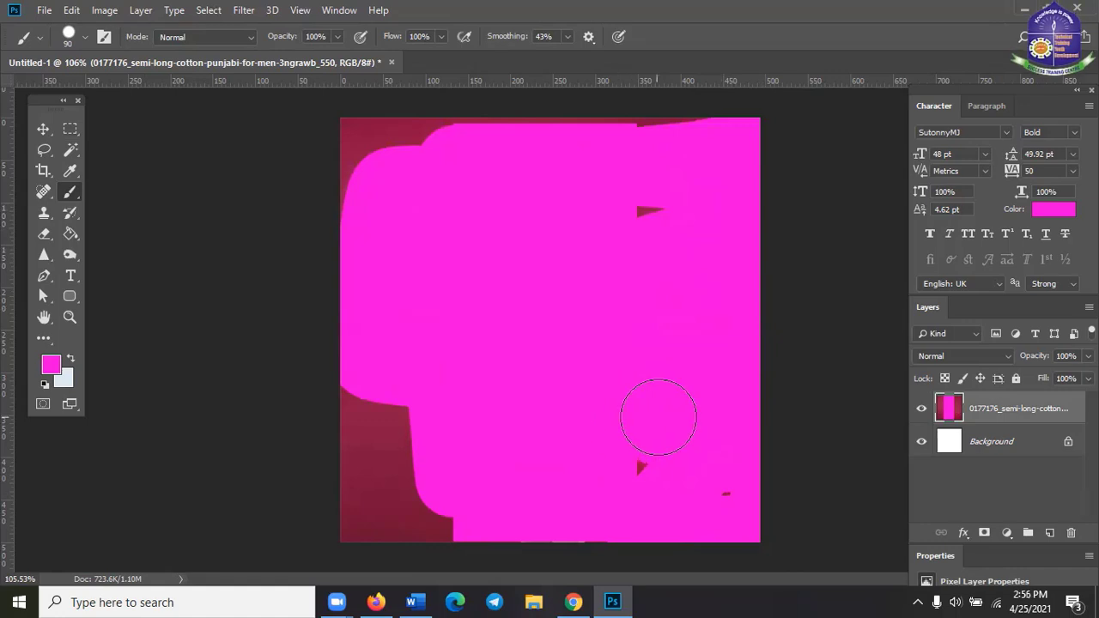
mouse_move(447, 512)
left_mouse_down()
mouse_move(309, 515)
mouse_move(386, 443)
mouse_move(404, 444)
mouse_move(382, 419)
left_mouse_up()
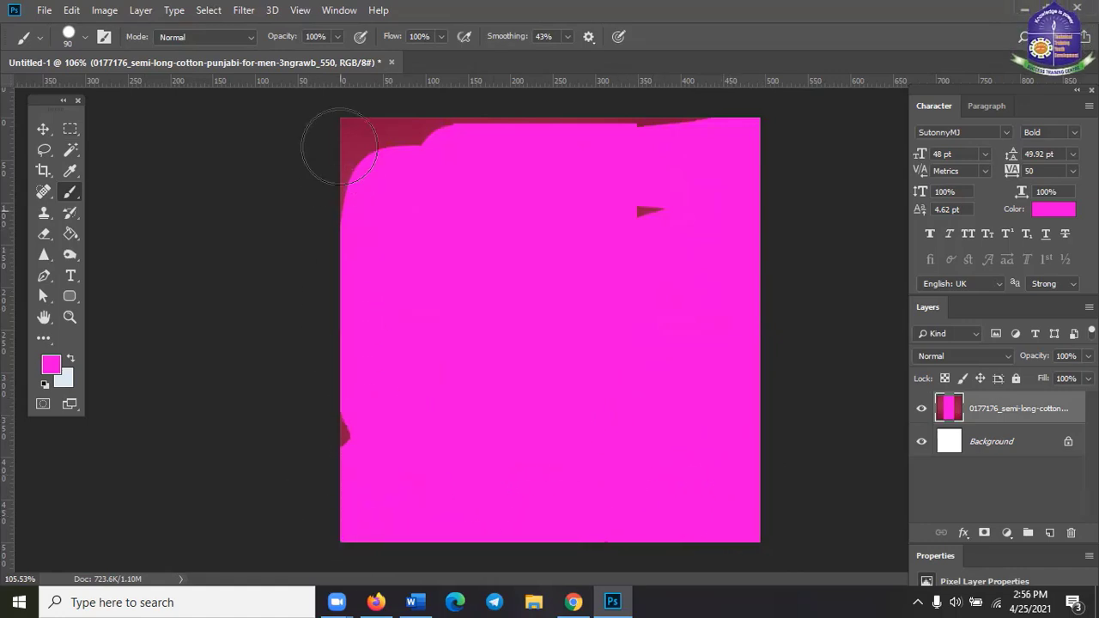
mouse_move(339, 148)
left_mouse_down()
mouse_move(391, 128)
mouse_move(572, 140)
mouse_move(765, 123)
left_mouse_up()
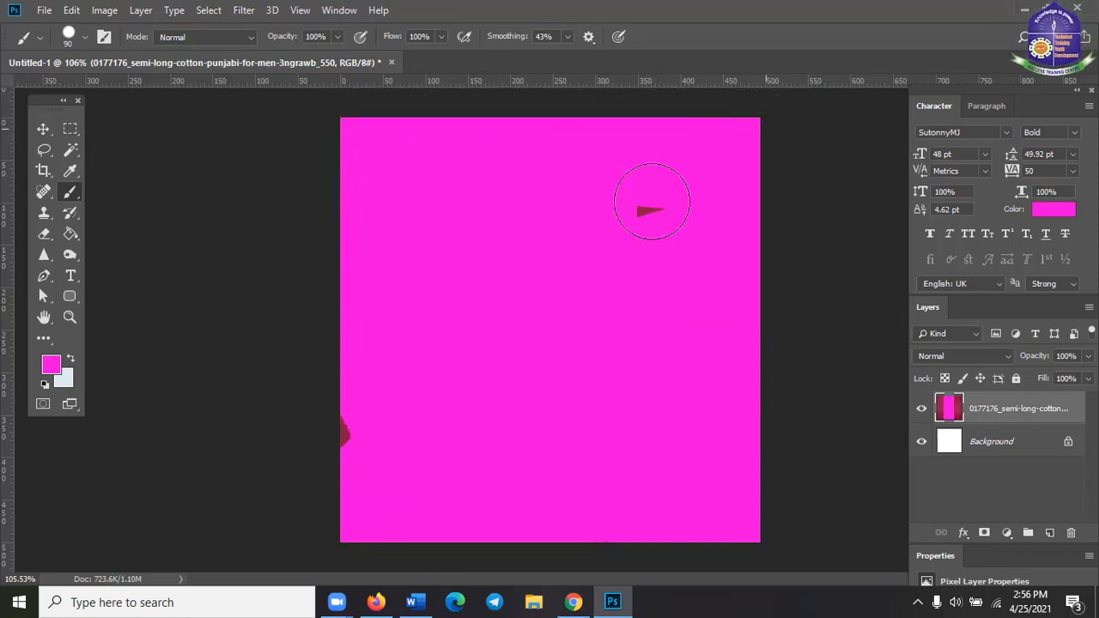
mouse_move(369, 398)
left_mouse_down()
mouse_move(324, 479)
mouse_move(340, 442)
mouse_move(483, 415)
left_mouse_up()
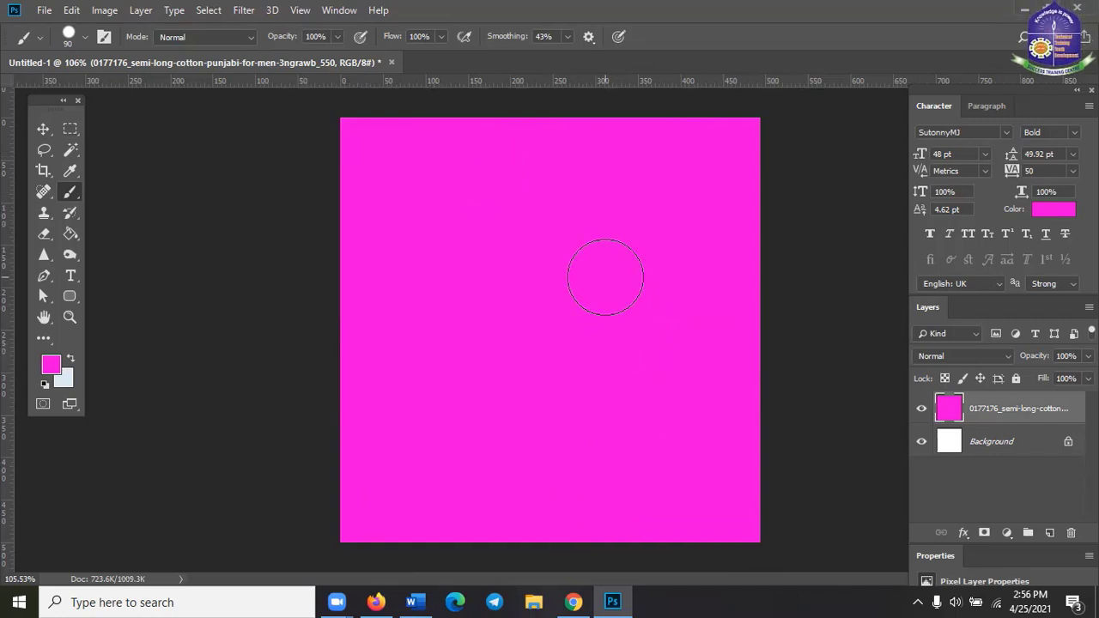
left_click(70, 129)
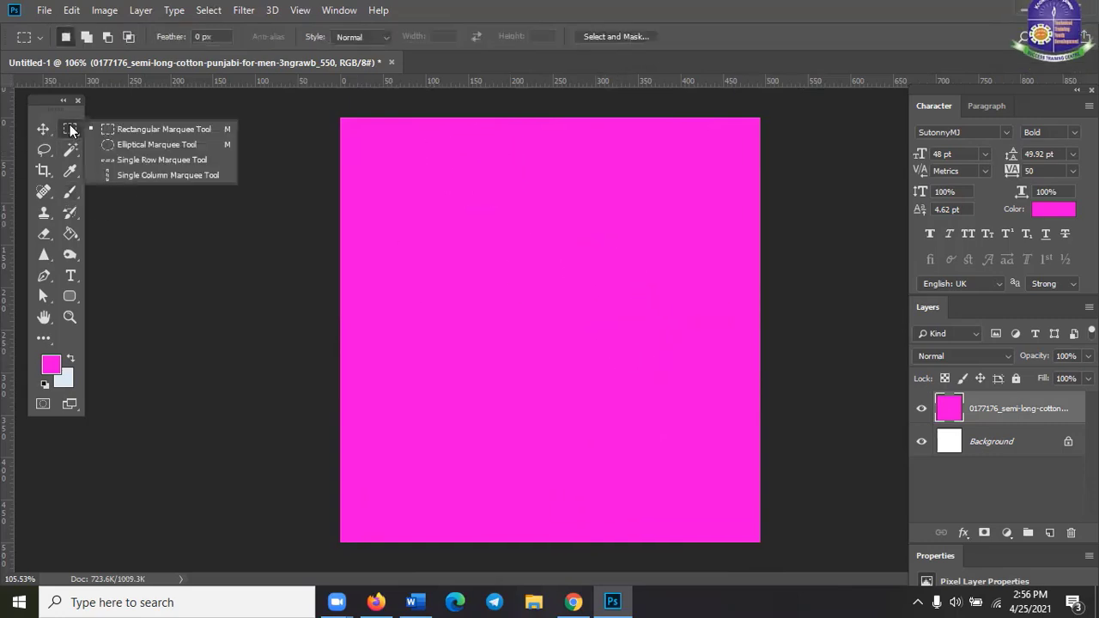
left_click(211, 129)
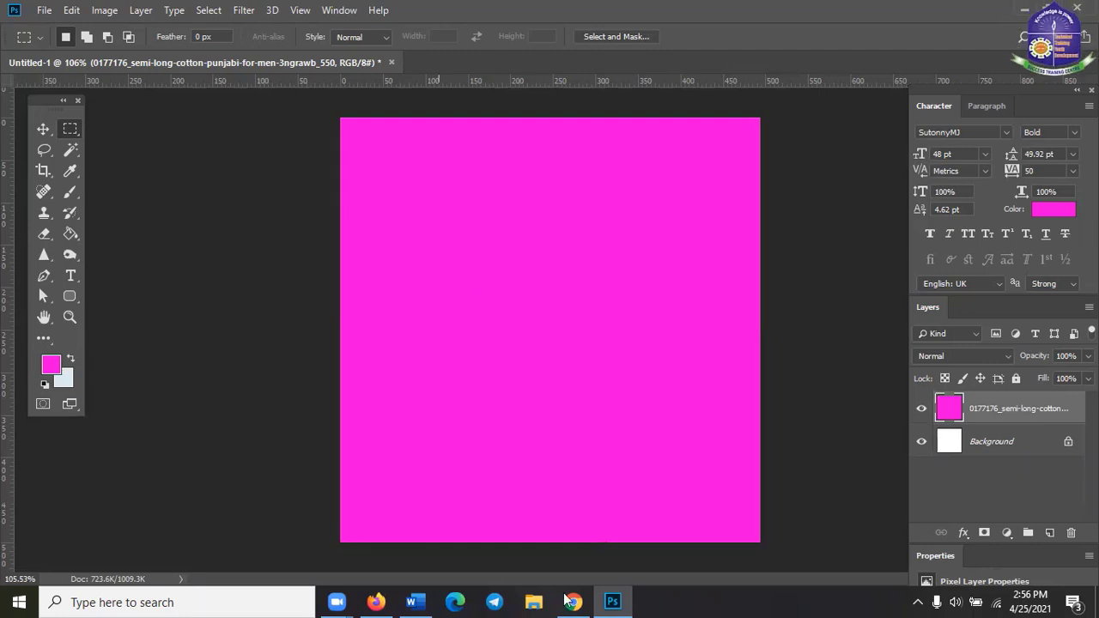
- Switch to Word and add the line "Undo – Ctrl + Alt +z" below "Logo Design" at the end of the document
mouse_move(378, 600)
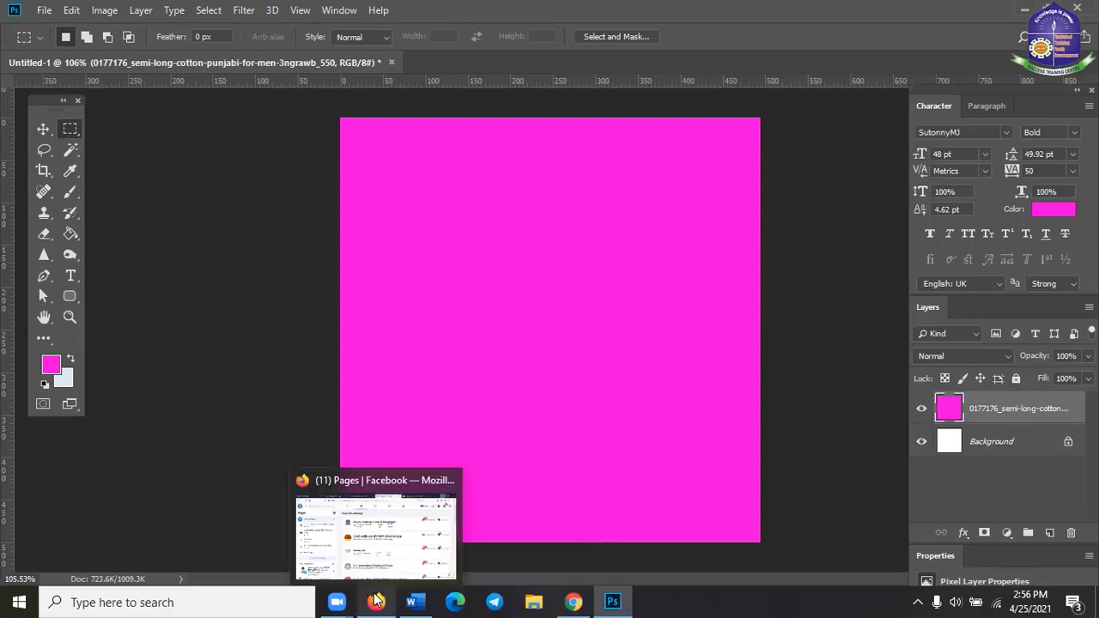
left_click(430, 599)
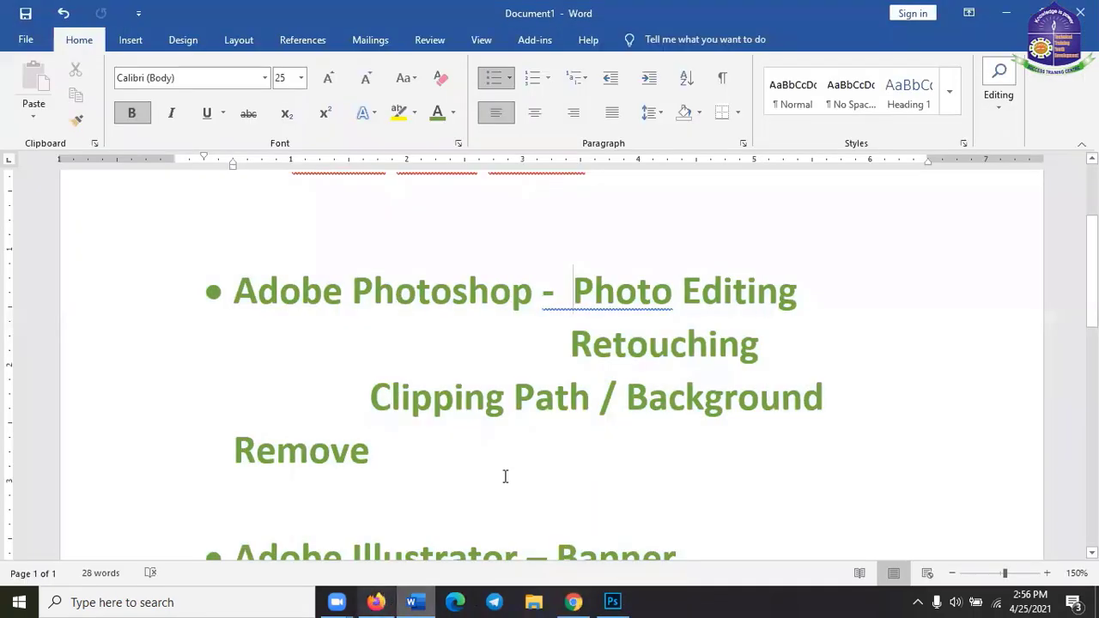
scroll(505, 477, "down", 10)
scroll(829, 214, "up", 1)
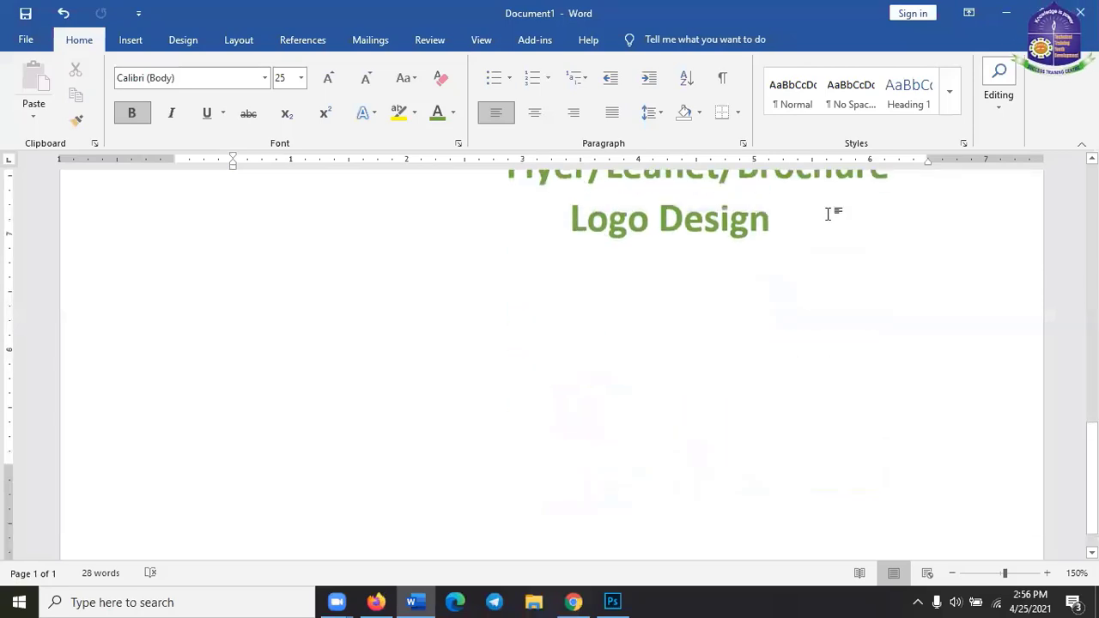
key("Return")
key("Return")
type("U")
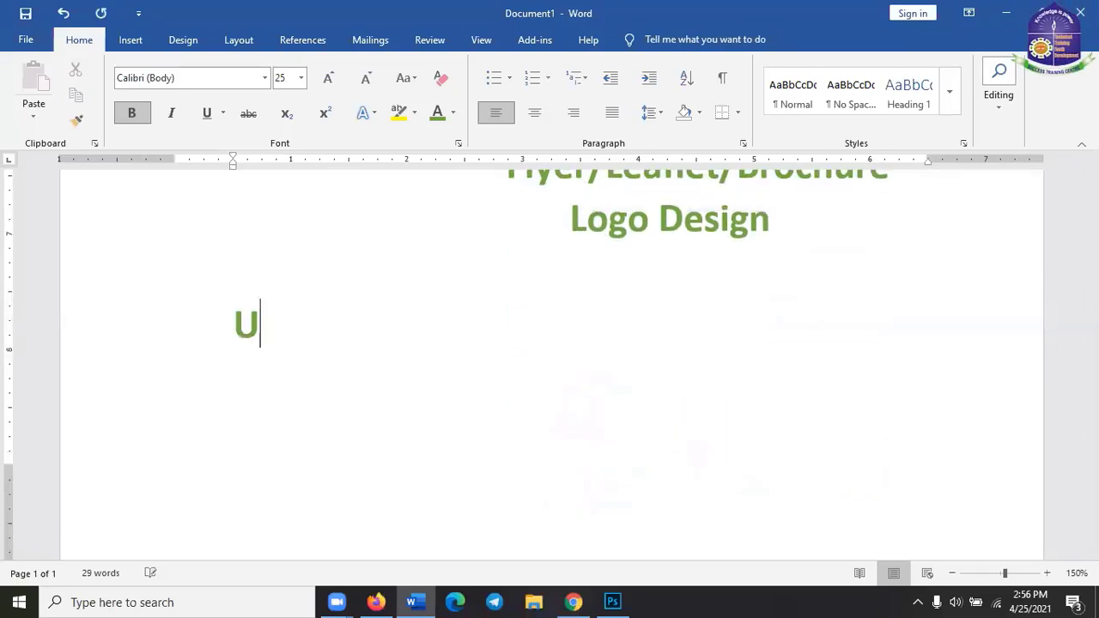
type("ndo")
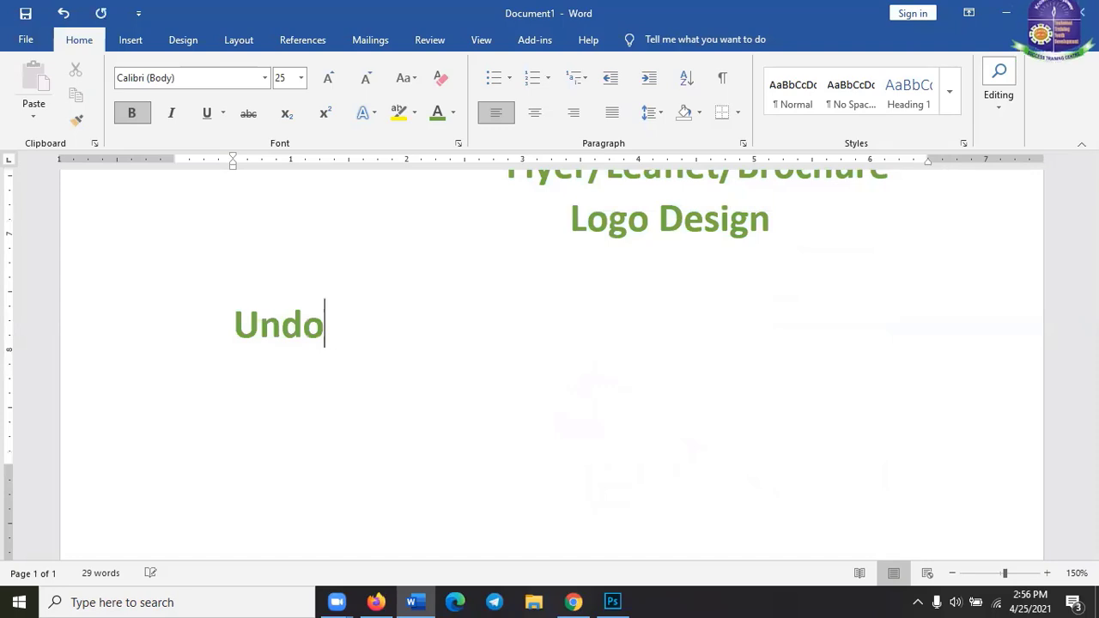
type(" - ")
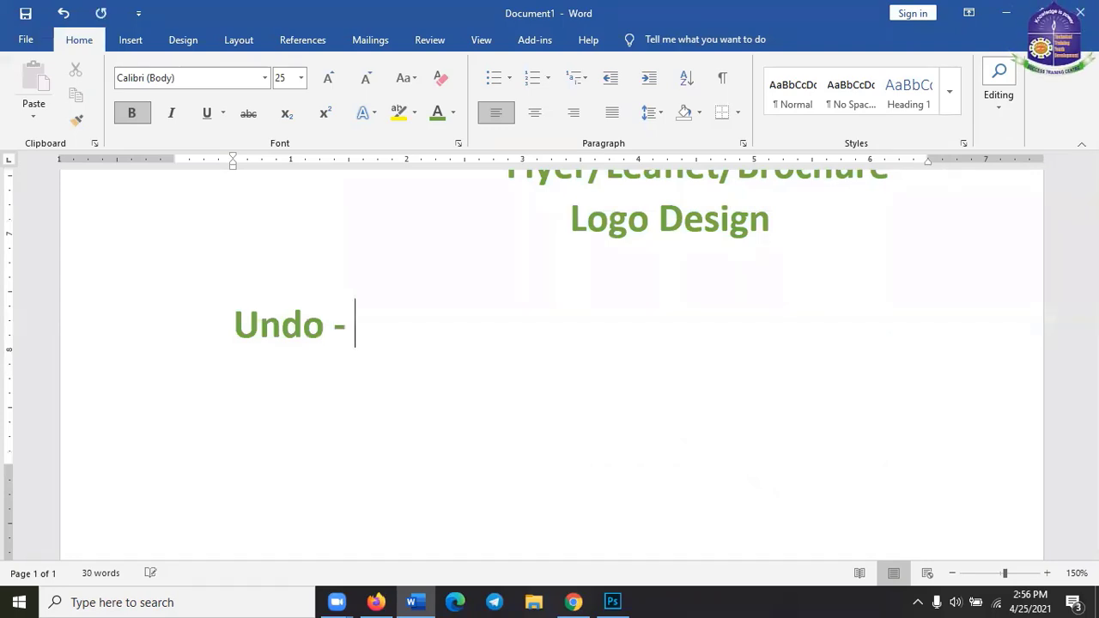
type("Ctr")
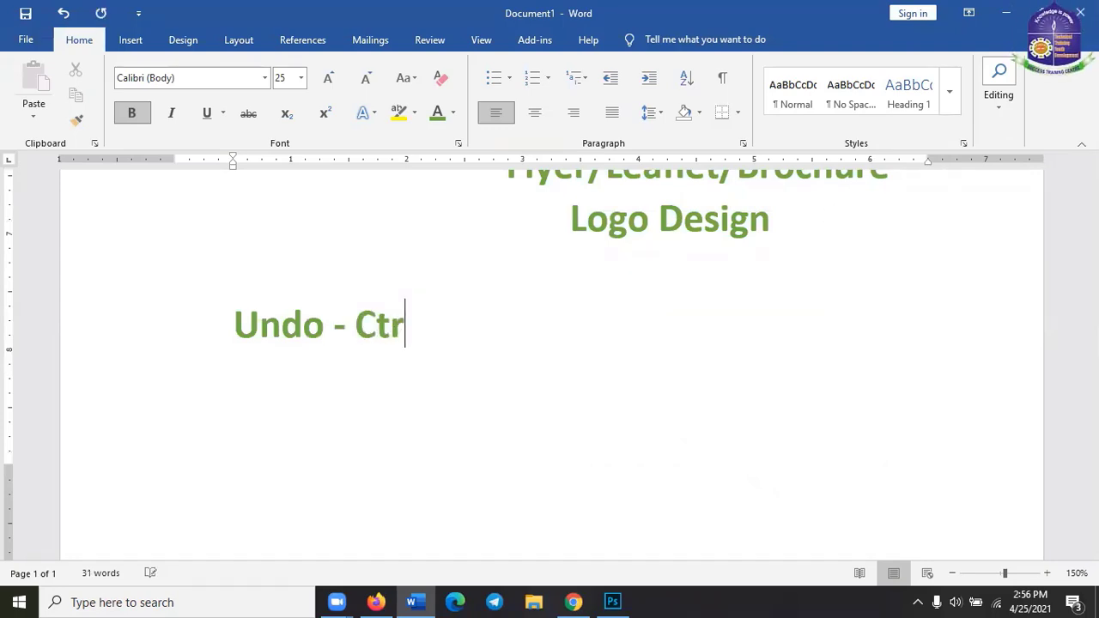
type("l + AL")
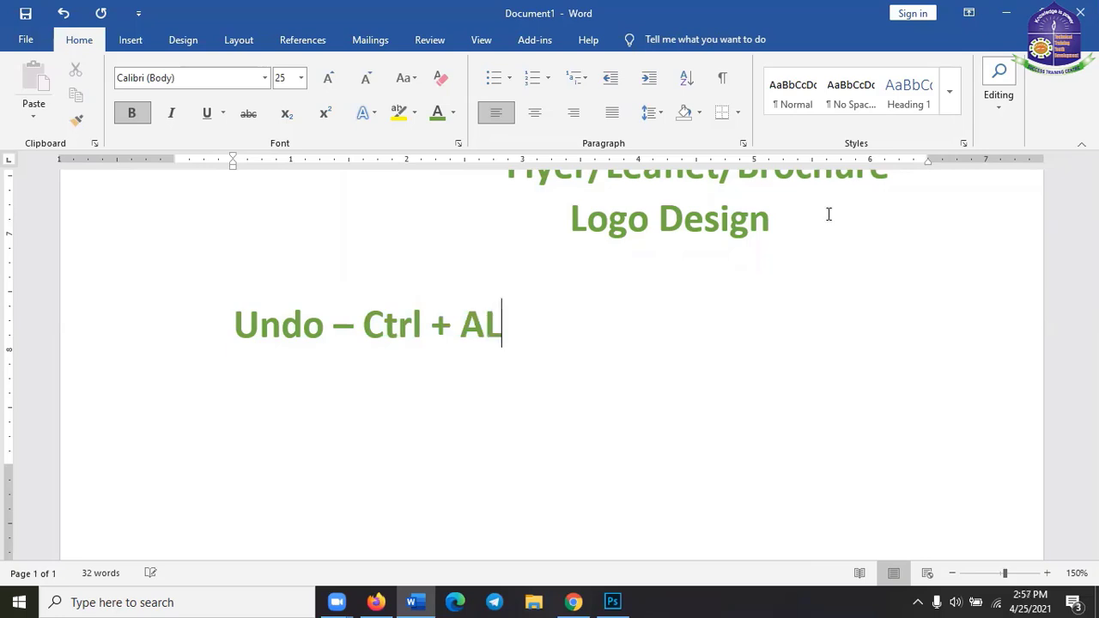
key("BackSpace")
type("lt +z")
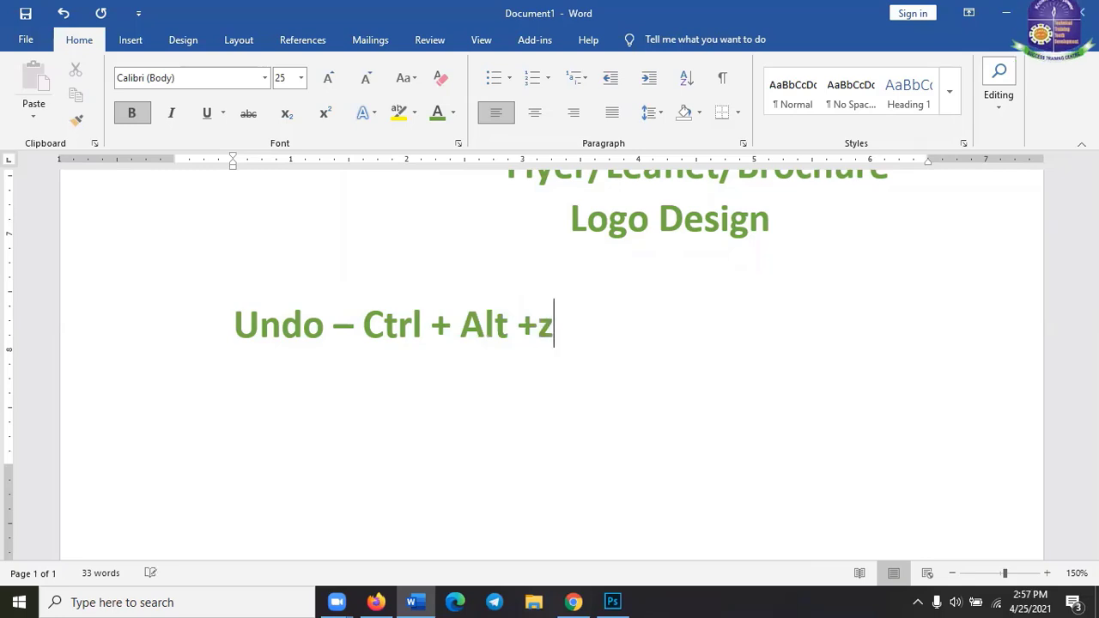
- Change the font color of the word "Undo" to red in the new line
left_click_drag(367, 324, 537, 343)
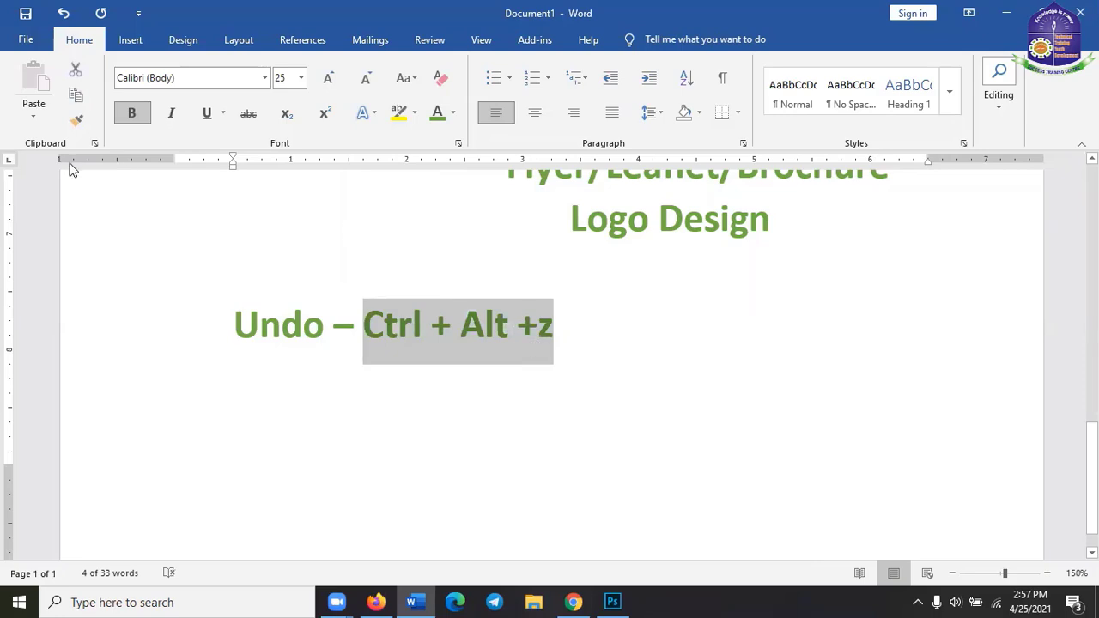
left_click(414, 326)
left_click_drag(236, 324, 325, 326)
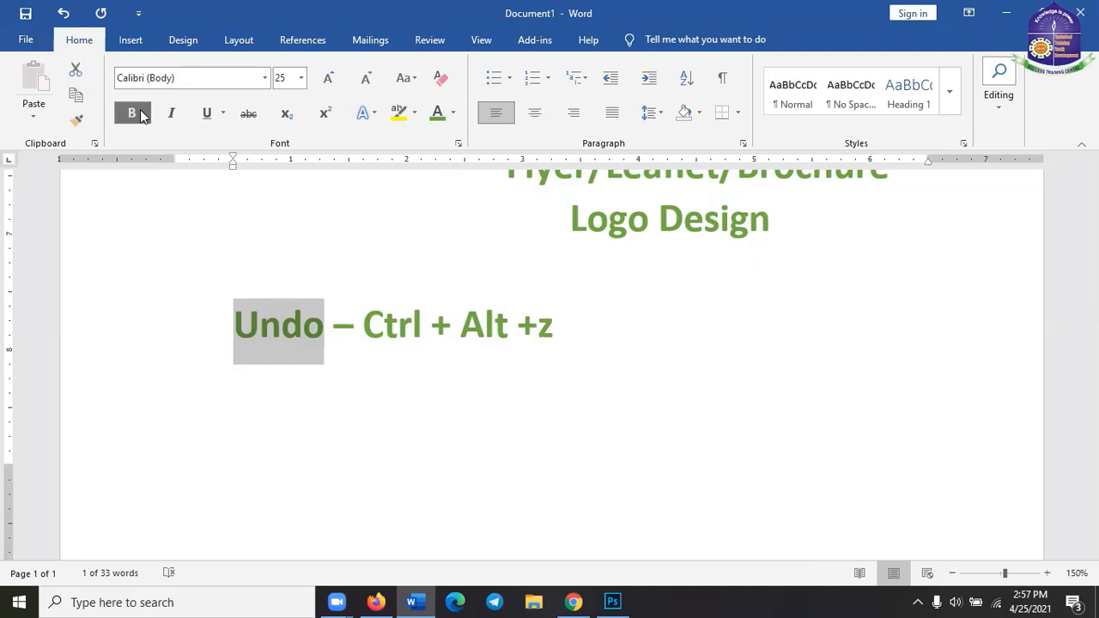
left_click(453, 113)
left_click(446, 266)
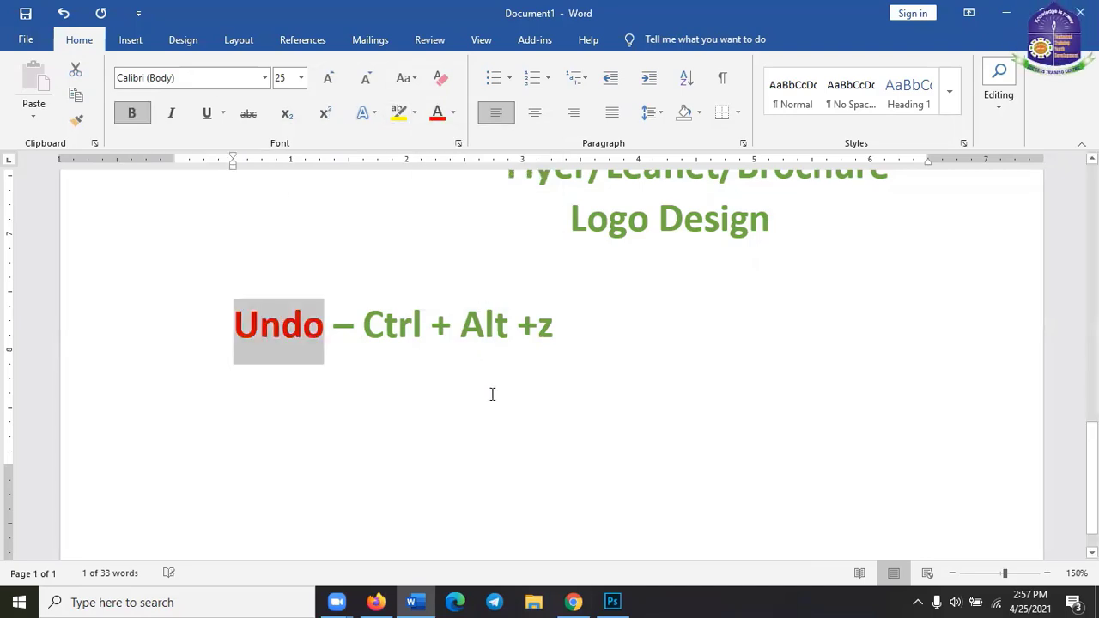
left_click(492, 395)
left_click_drag(364, 326, 560, 325)
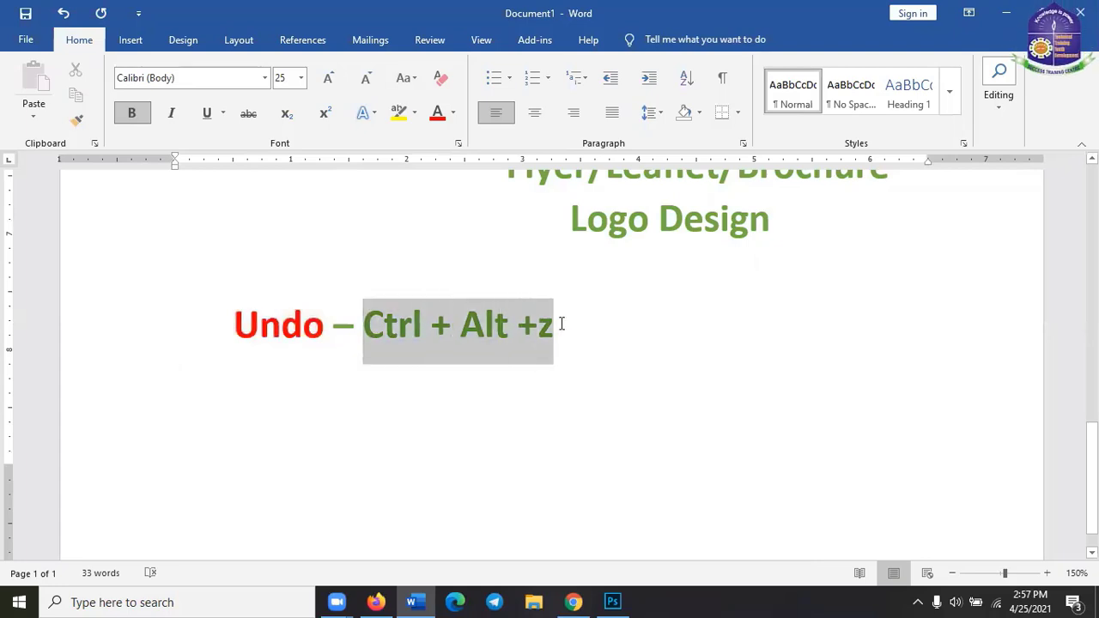
left_click(573, 386)
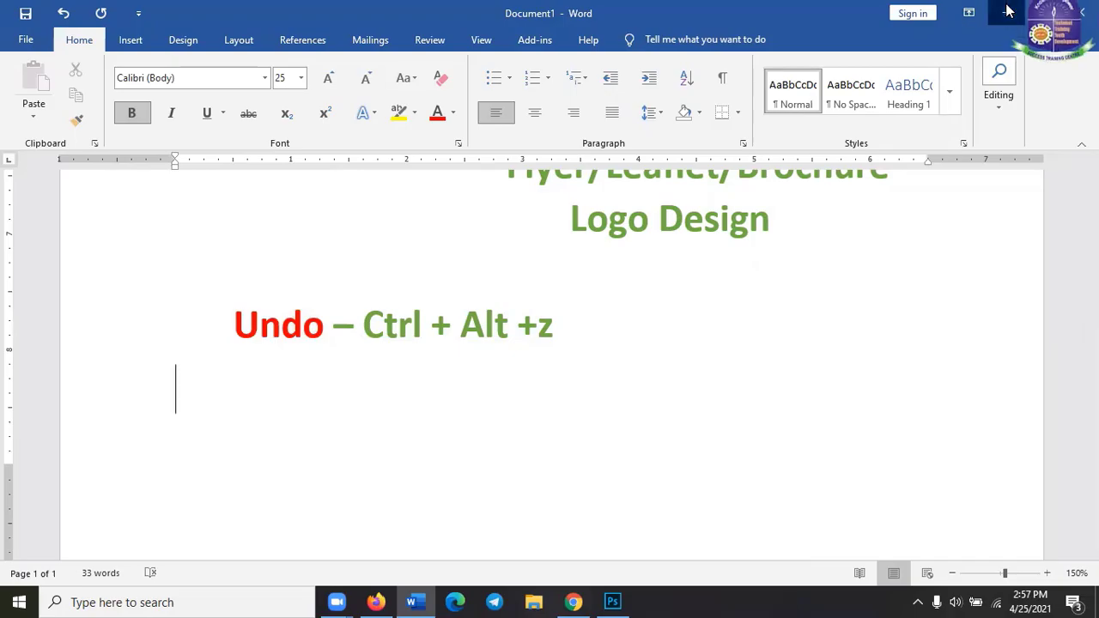
key("alt+Tab")
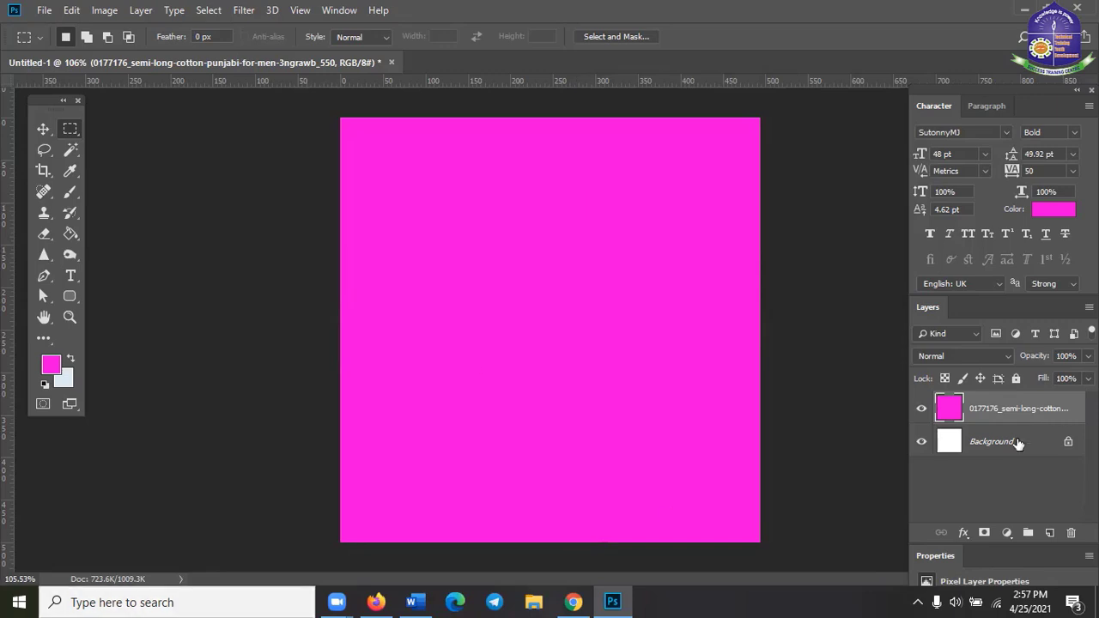
left_click(1003, 445)
left_click(1013, 408)
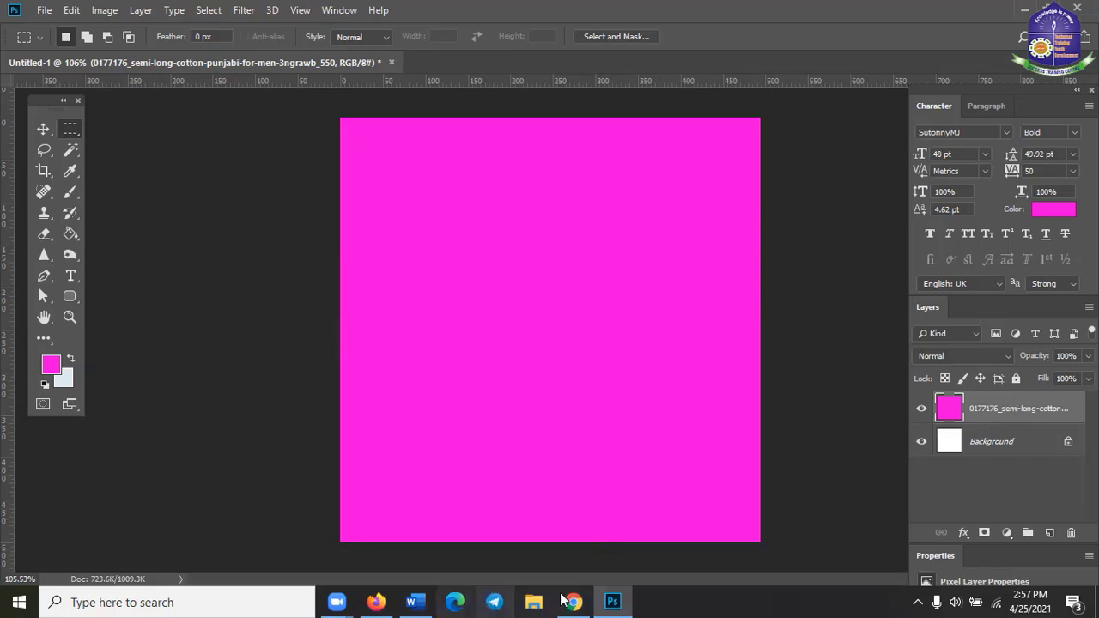
left_click(415, 602)
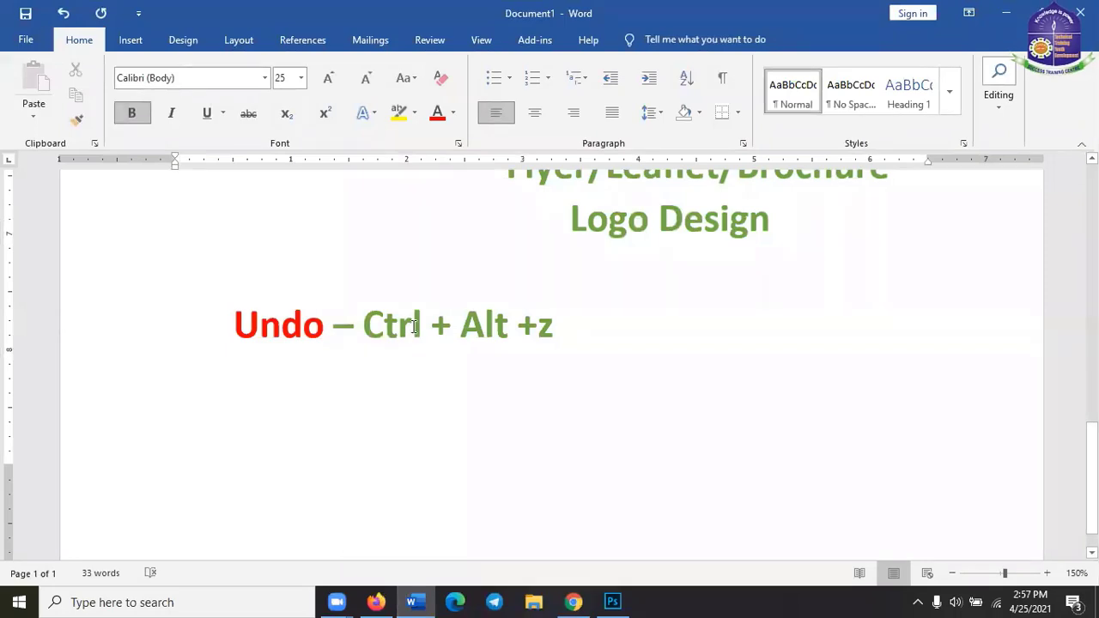
left_click_drag(414, 326, 503, 329)
left_click_drag(569, 328, 574, 328)
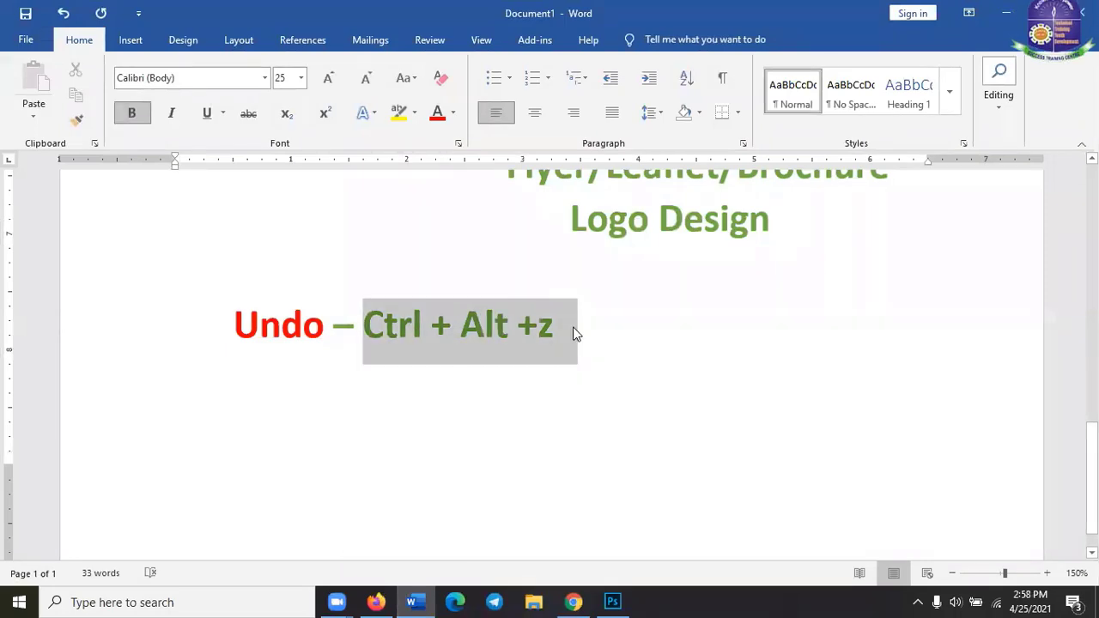
left_click(556, 346)
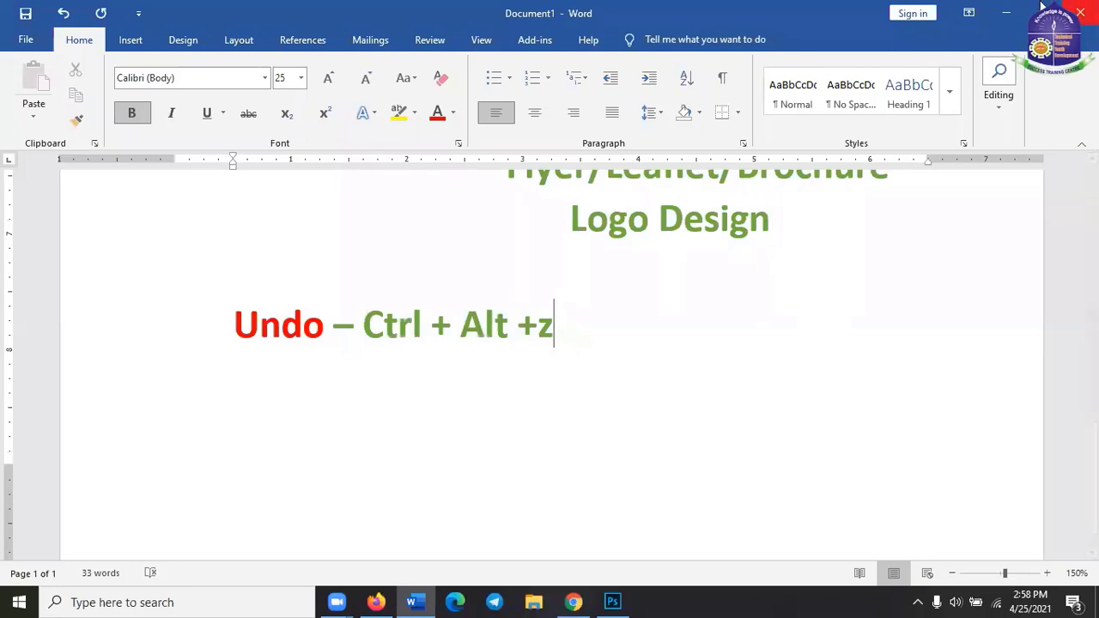
- Switch to Photoshop and undo the edits one by one, past the magenta painting and fill, back to the selection of the red background around the man
key("alt+Tab")
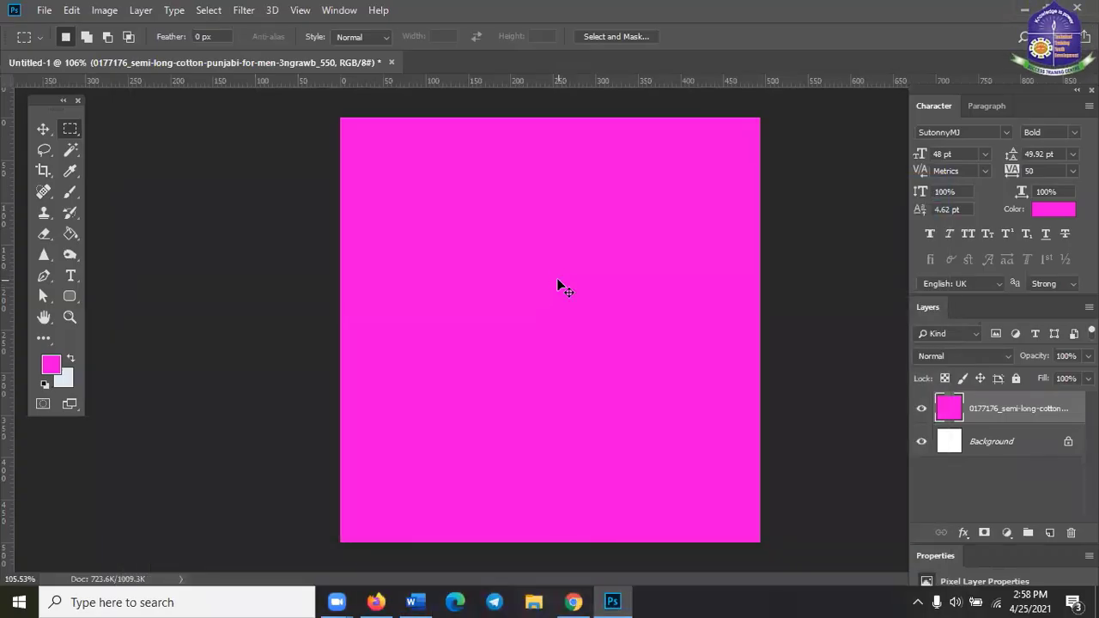
key("ctrl+alt+z")
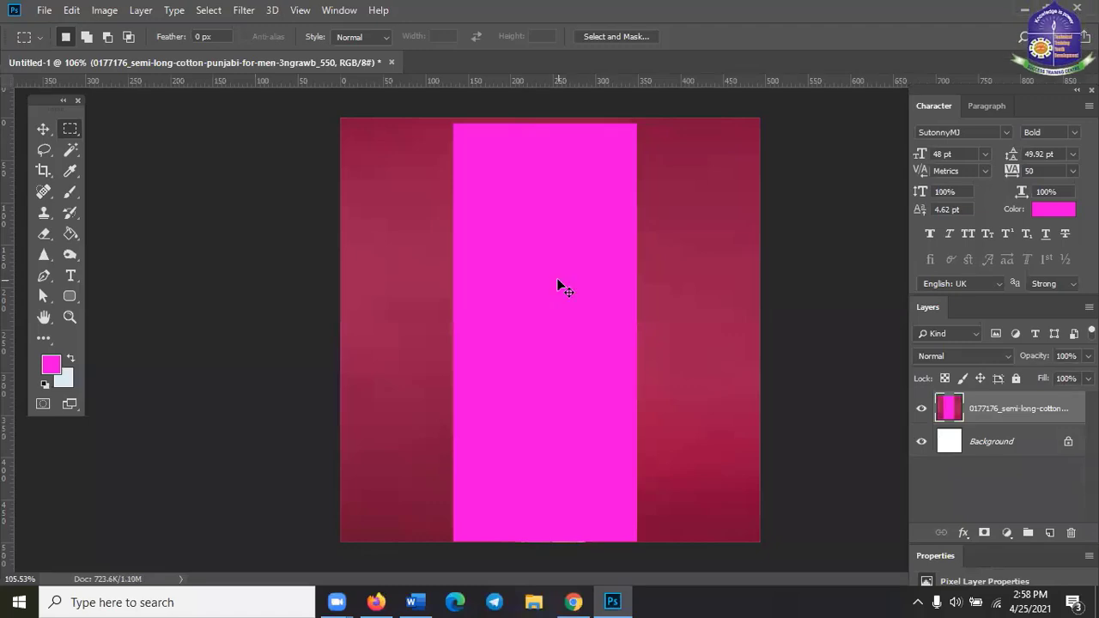
key("ctrl+alt+z")
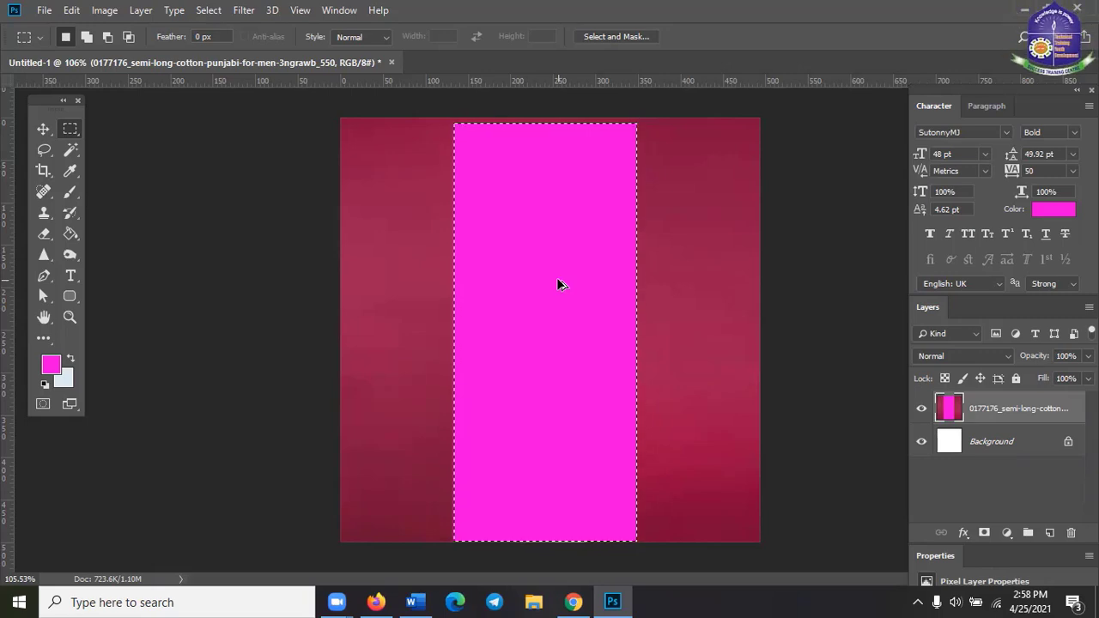
key("ctrl+alt+z")
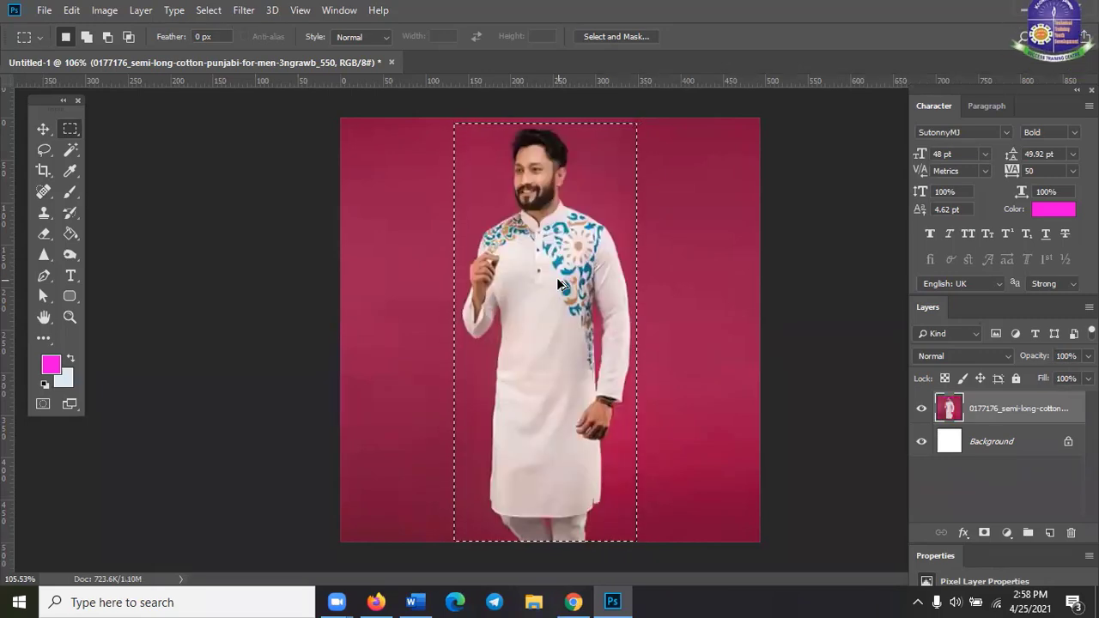
key("ctrl+d")
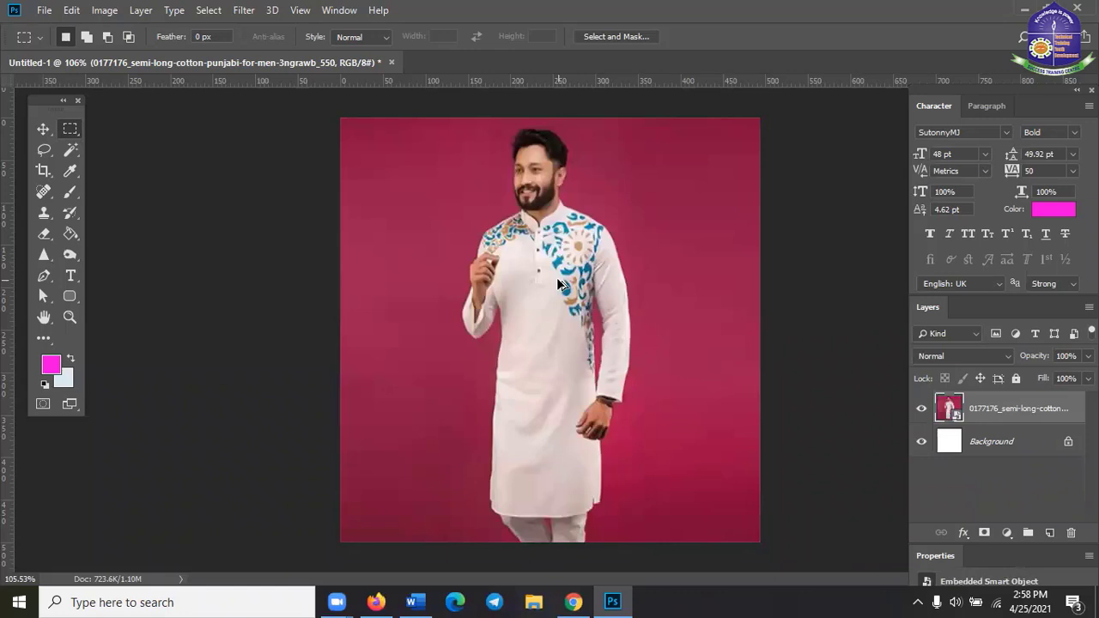
key("ctrl+alt+z")
key("ctrl+alt+z")
key("ctrl+alt+z")
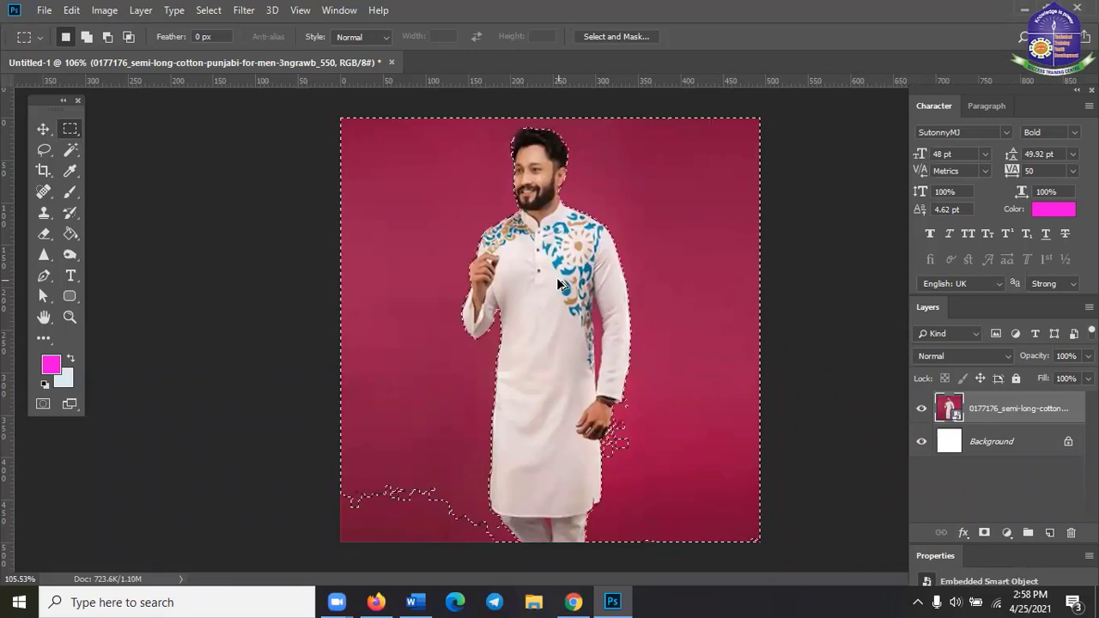
- Undo the background selection and the crop, back to the photo of the man on the uncropped white canvas
key("ctrl+alt+z")
key("ctrl+alt+z")
key("ctrl+alt+z")
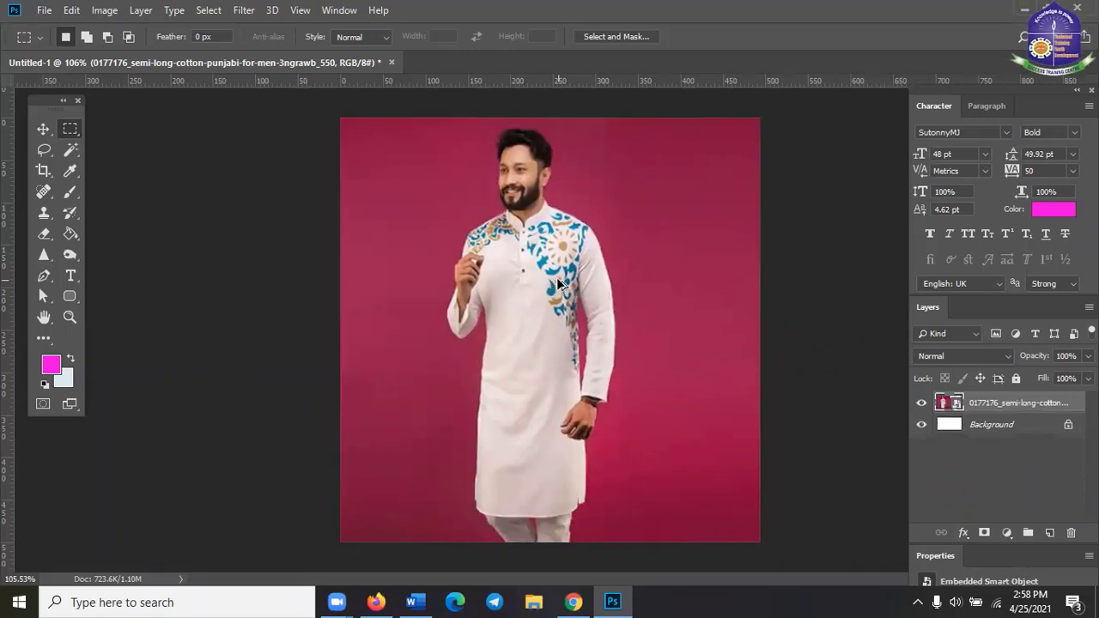
key("ctrl+alt+z")
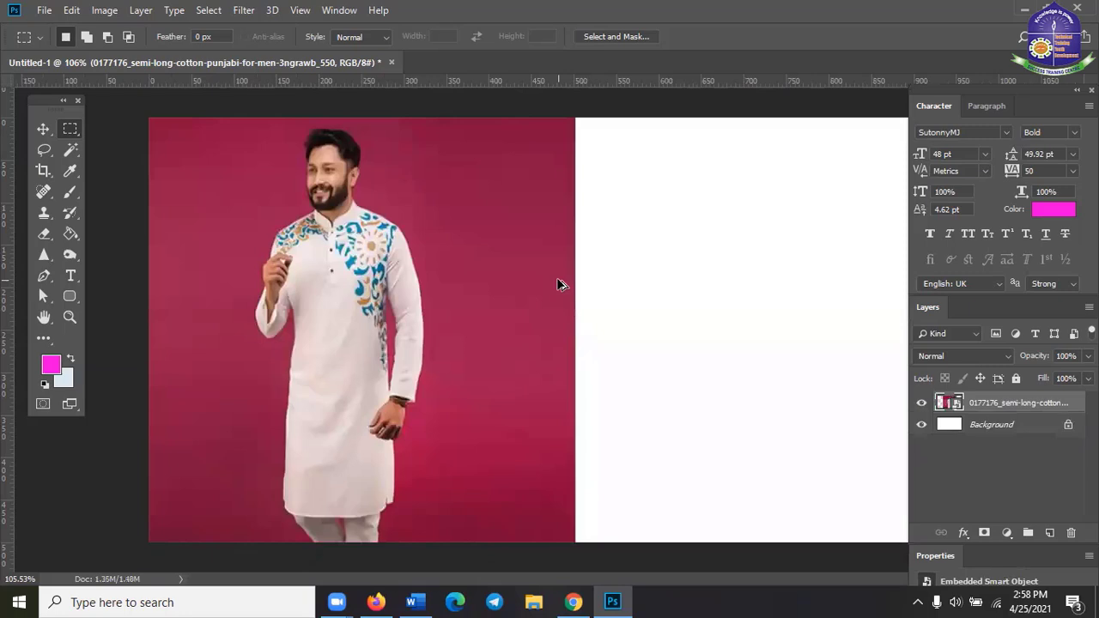
- Undo the remaining edits one by one, past the man's photo and the cryptocurrency image, back to the empty white canvas
key("ctrl+alt+z")
key("ctrl+alt+z")
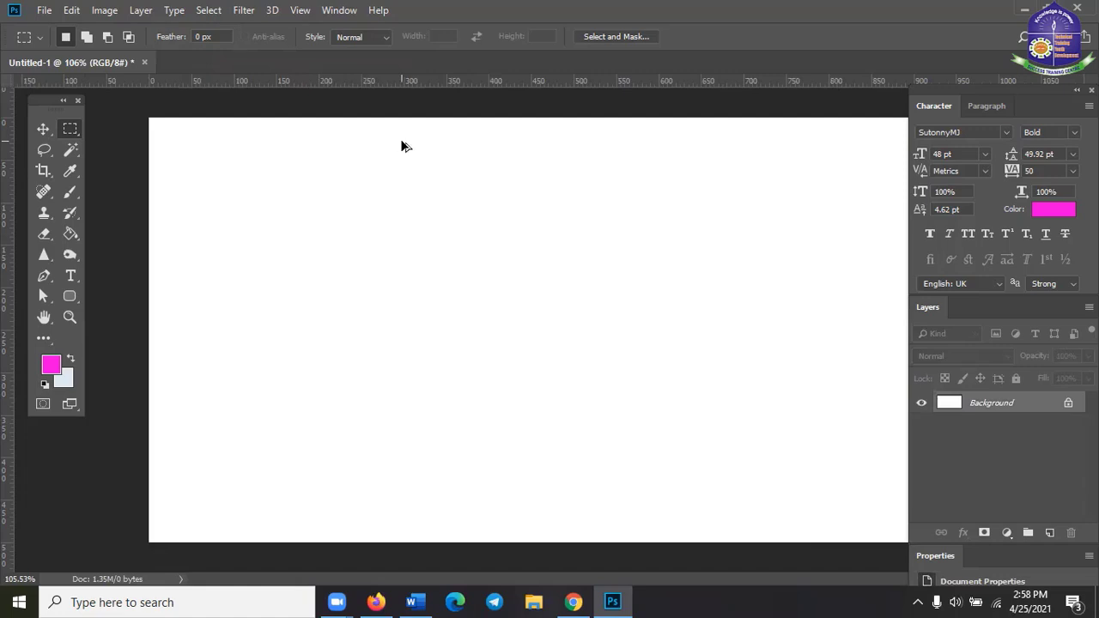
key("ctrl+shift+z")
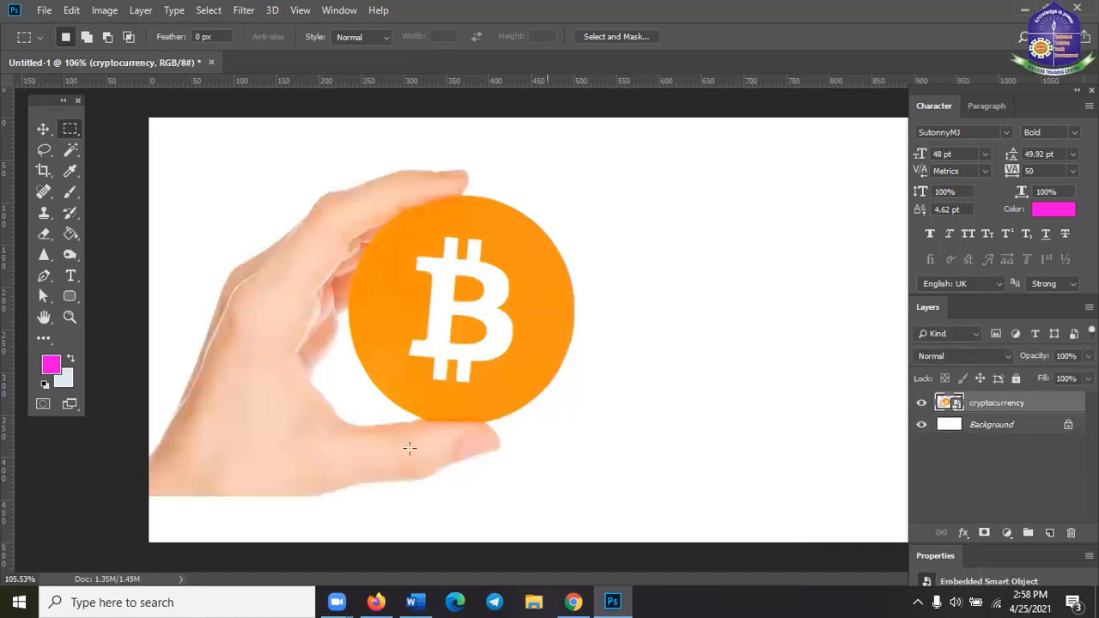
key("ctrl+alt+z")
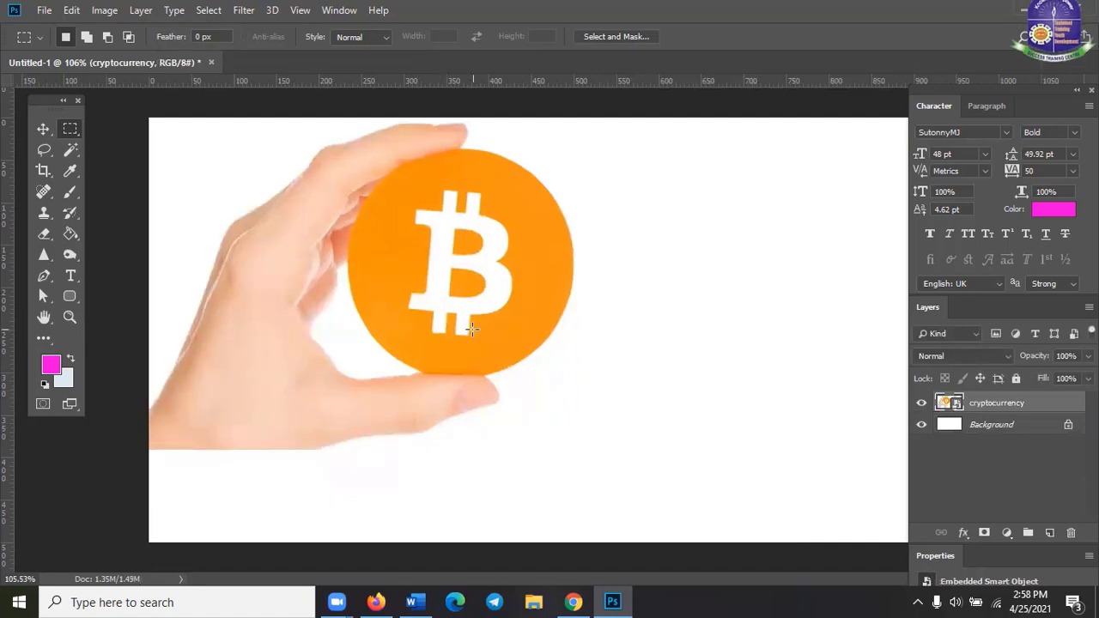
key("ctrl+alt+z")
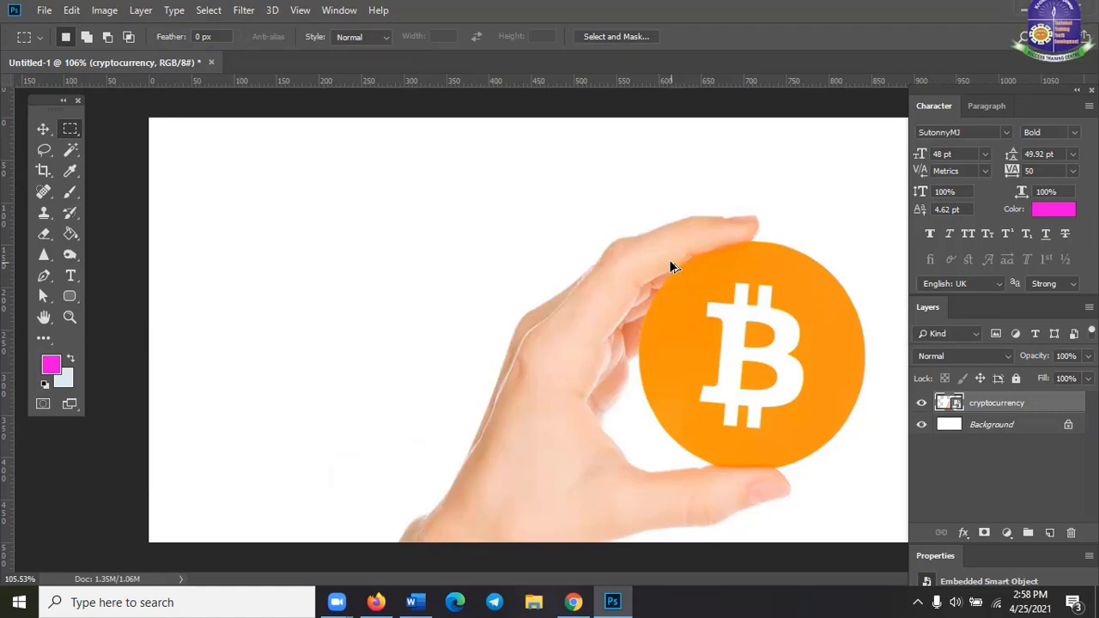
key("ctrl+alt+z")
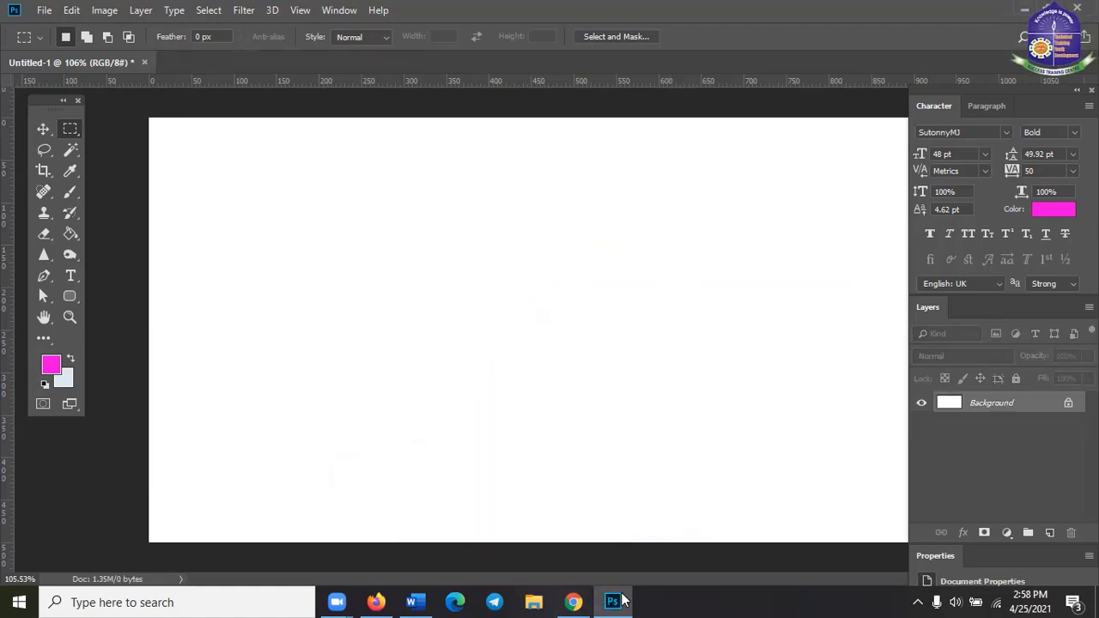
- Switch to Word and highlight the line "Undo – Ctrl + Alt +z" to point out the shortcut
left_click(571, 601)
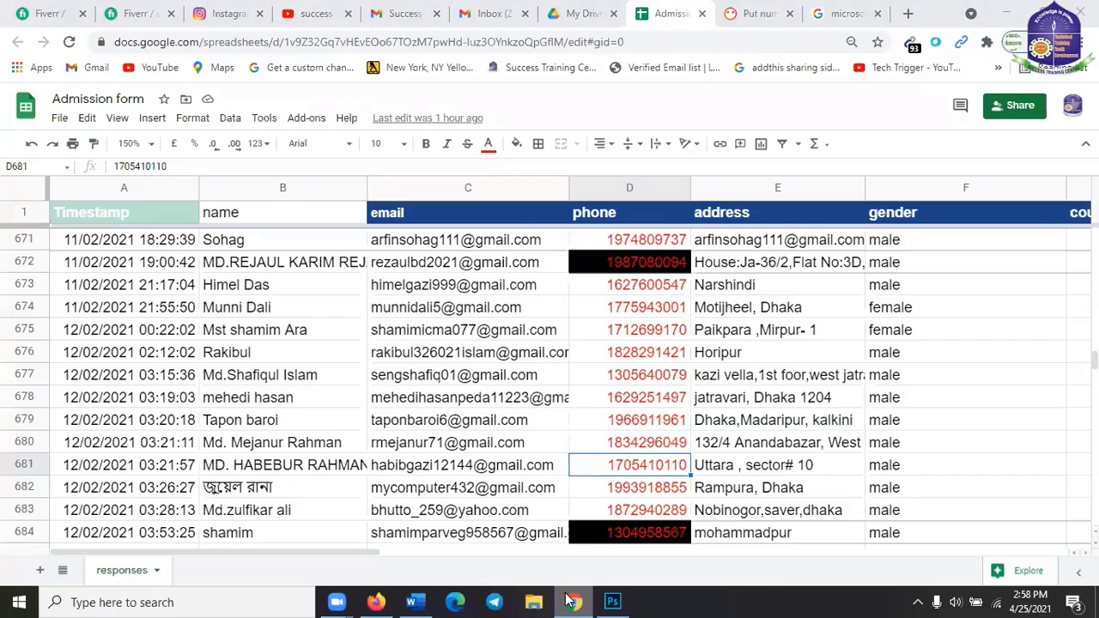
left_click(569, 601)
left_click(422, 600)
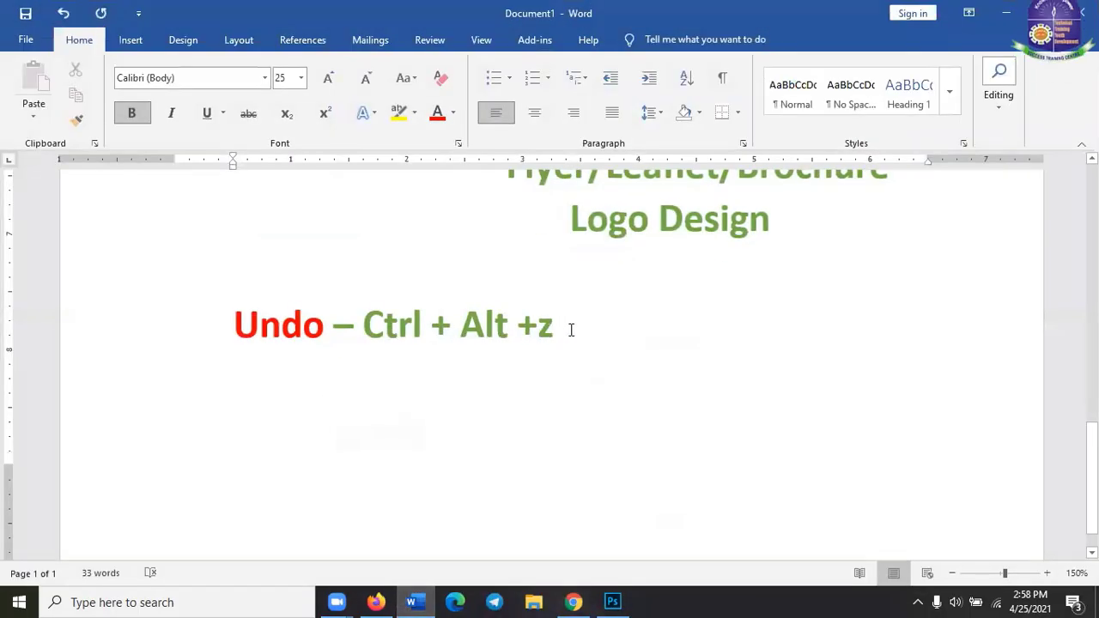
left_click_drag(526, 330, 244, 330)
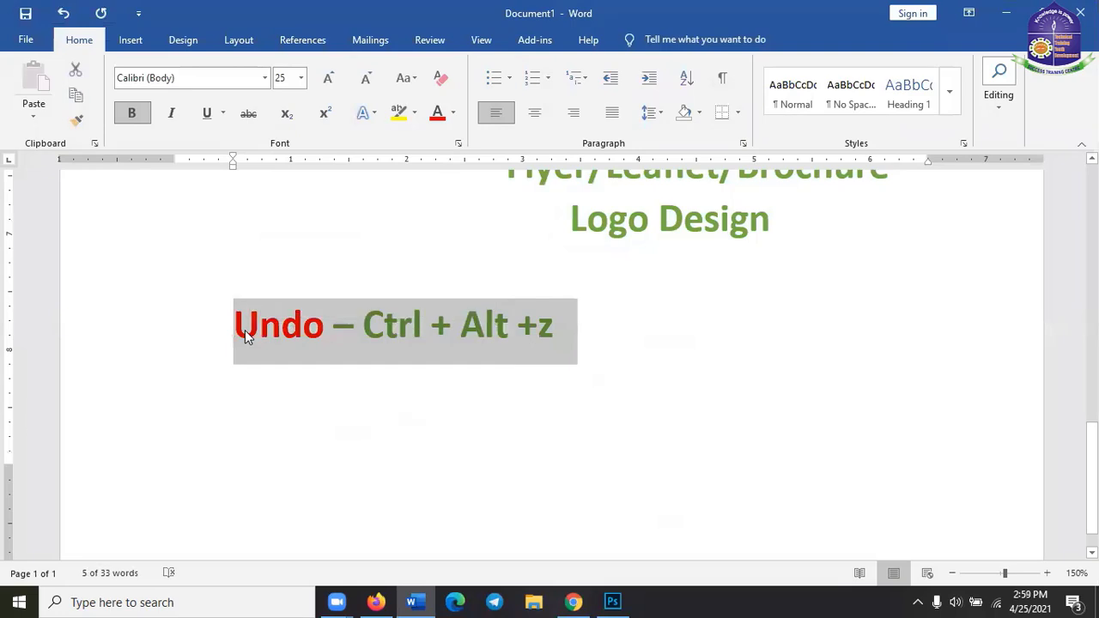
left_click(615, 602)
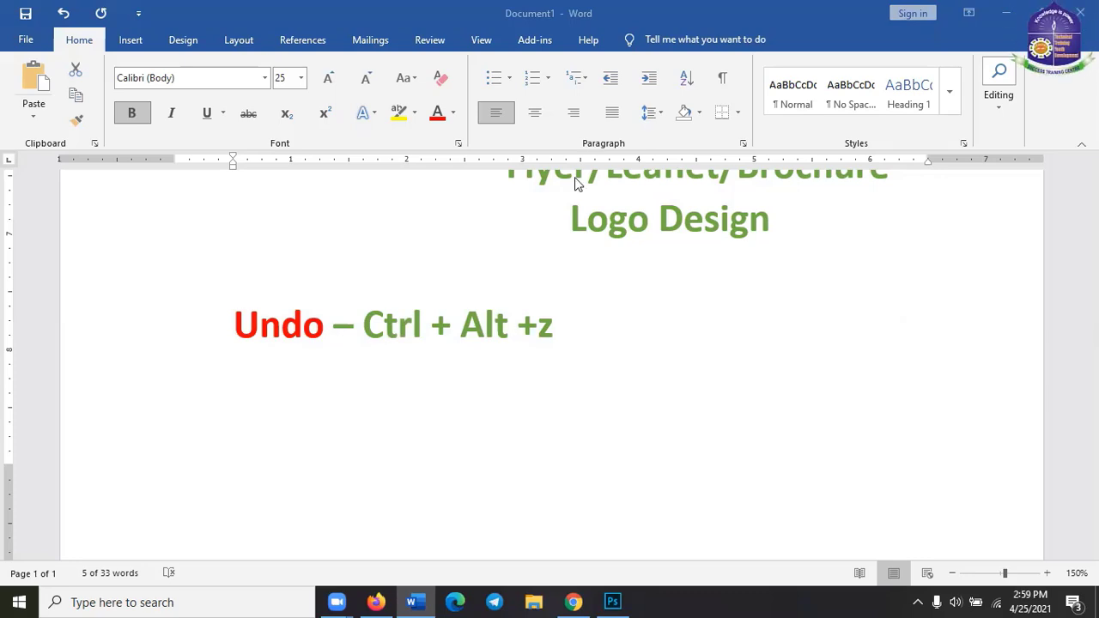
left_click(613, 601)
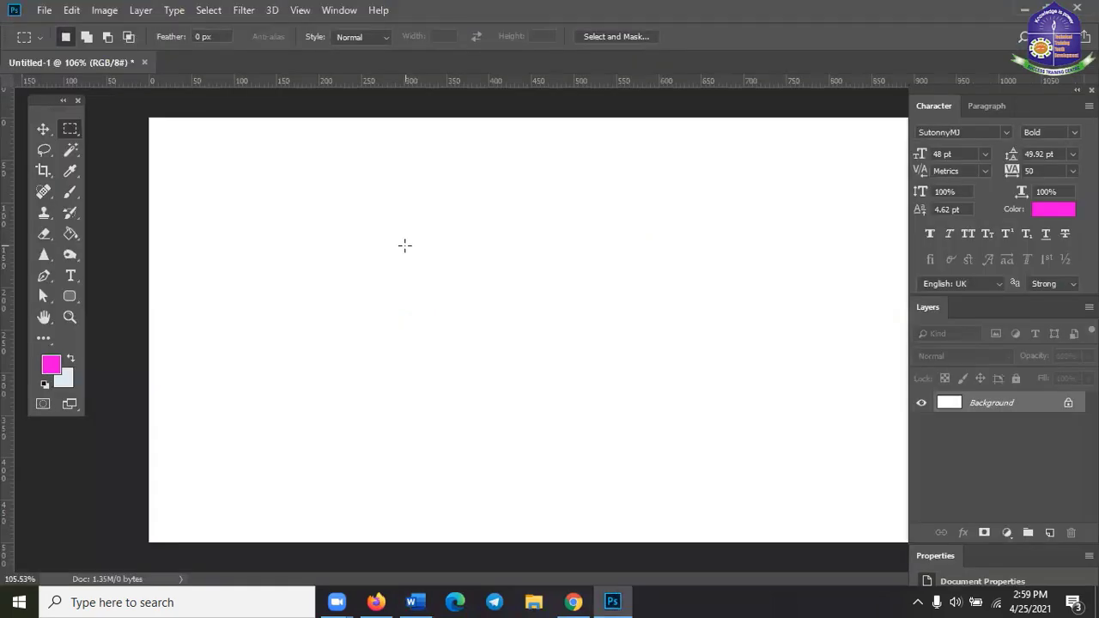
left_click(613, 601)
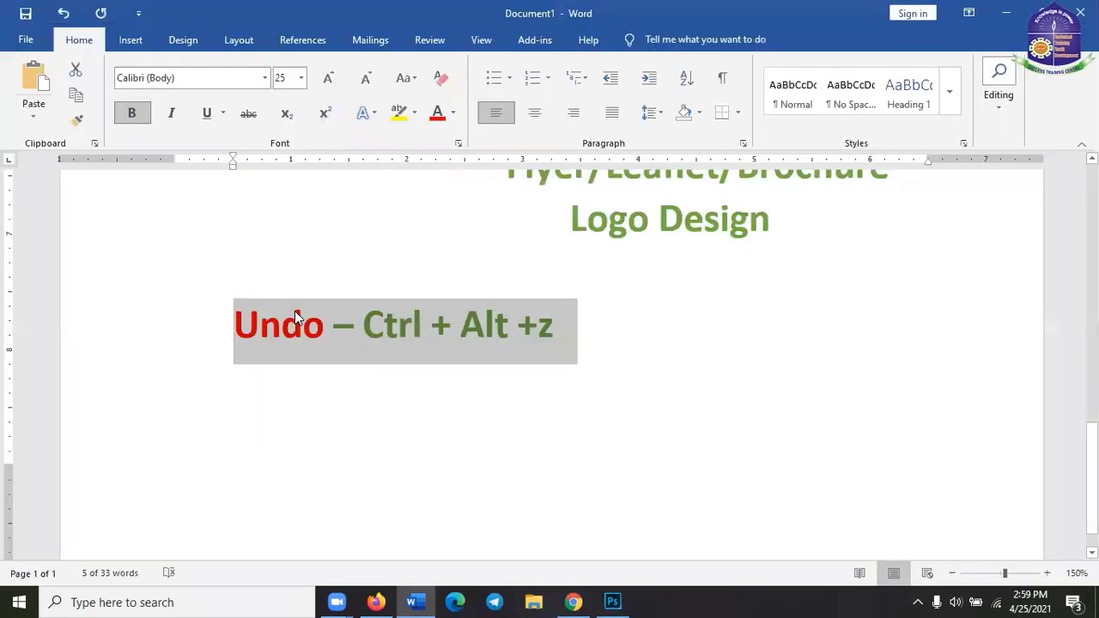
- Add the line "Redo – Ctrl +Shift + z" below the Undo line, with the word "Redo" in red
left_click(295, 318)
left_click(319, 325)
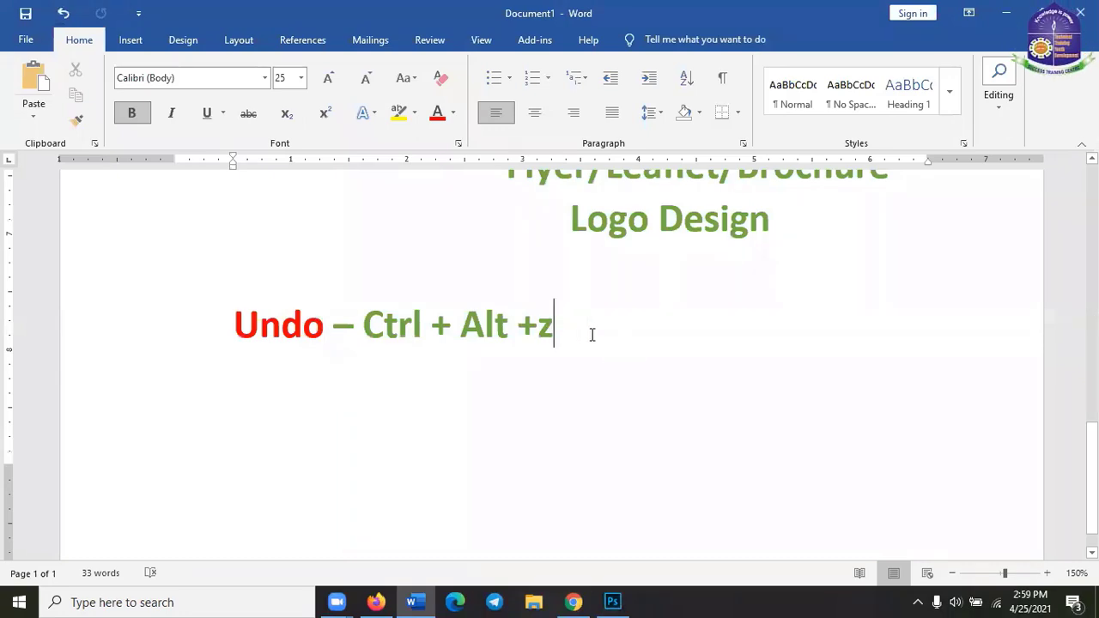
key("Return")
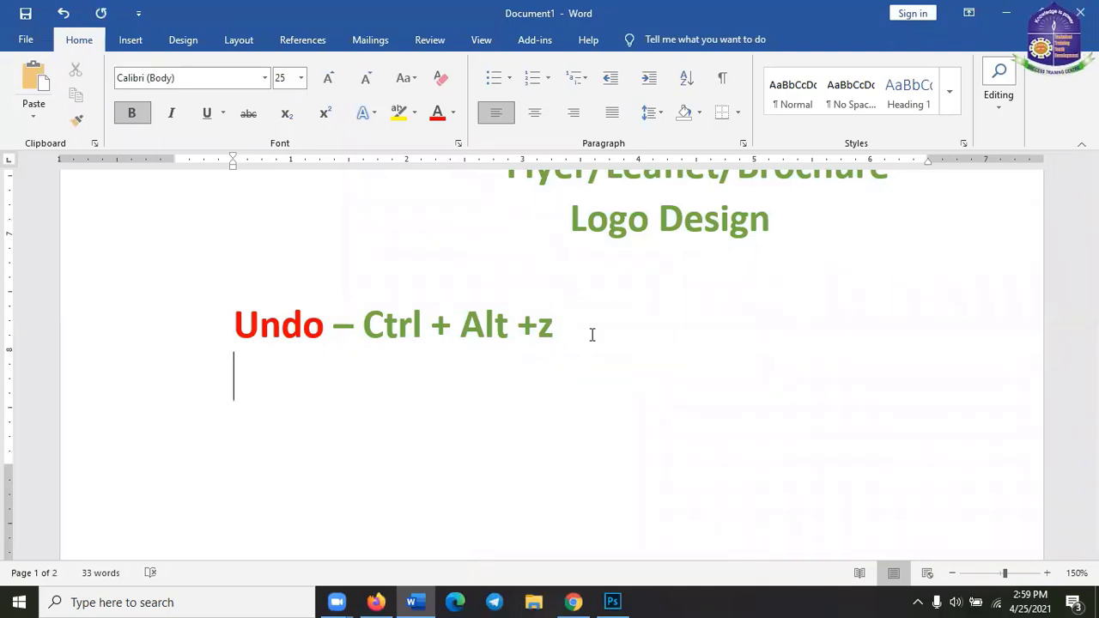
type("Redo")
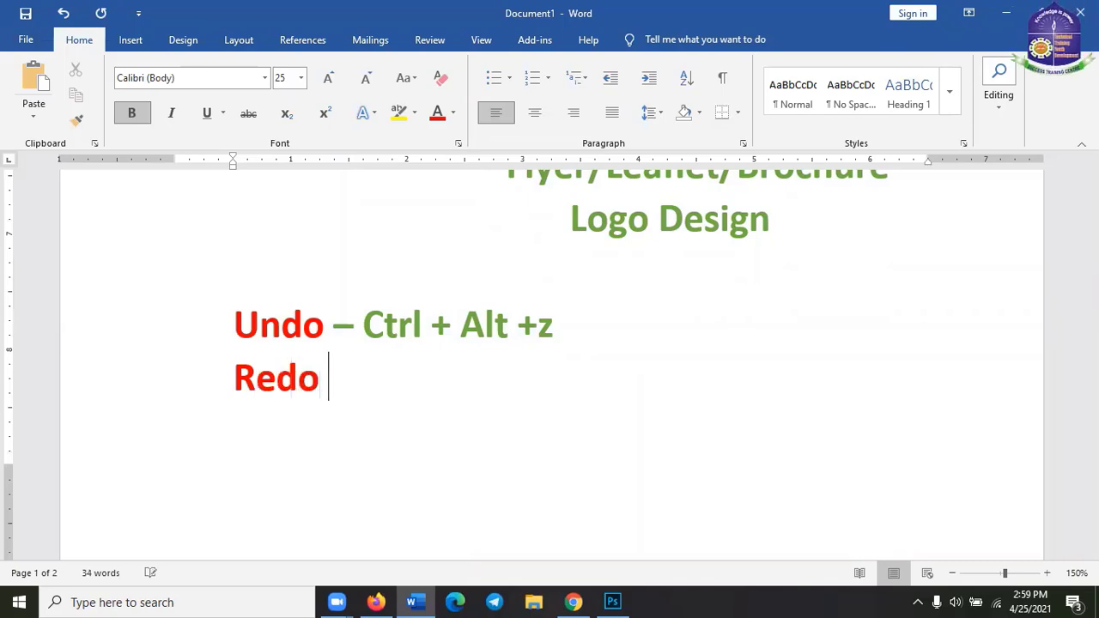
type(" -")
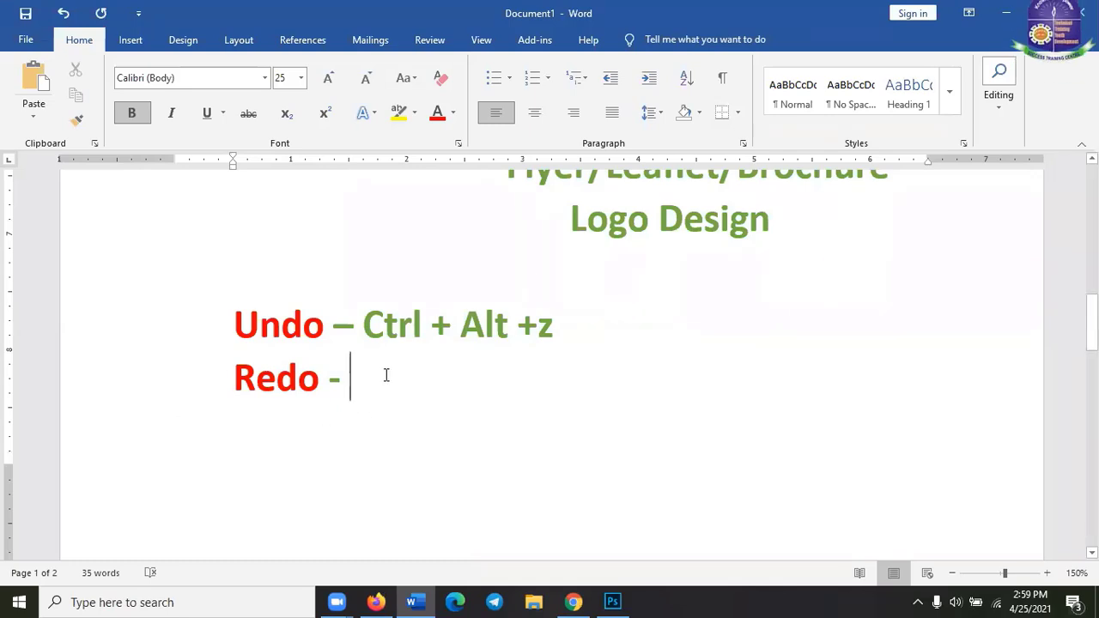
type("Ctr")
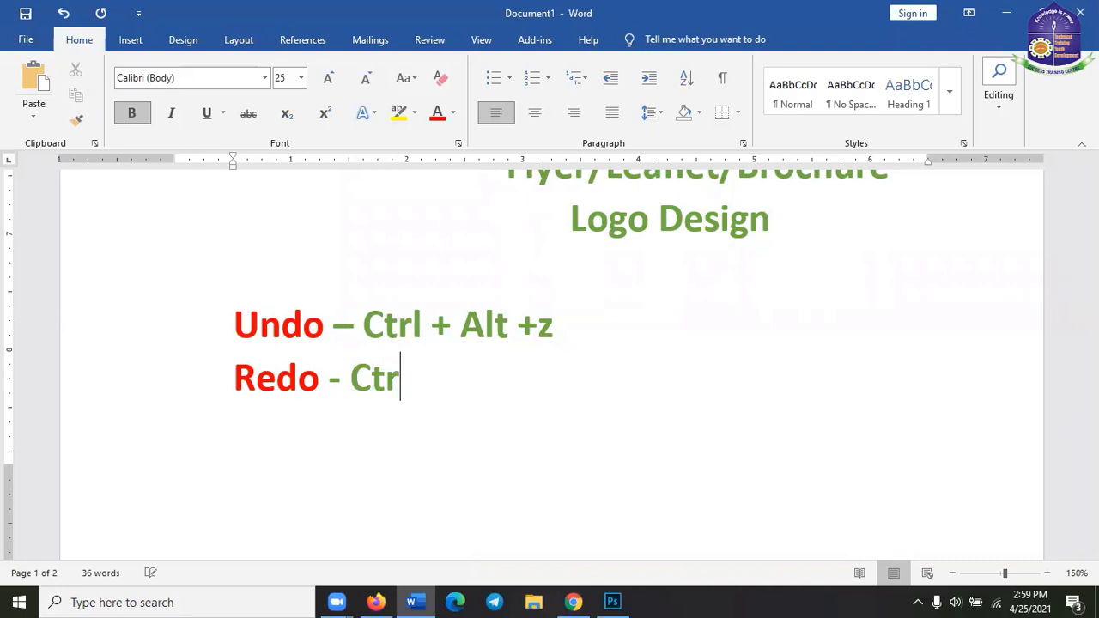
type("rl")
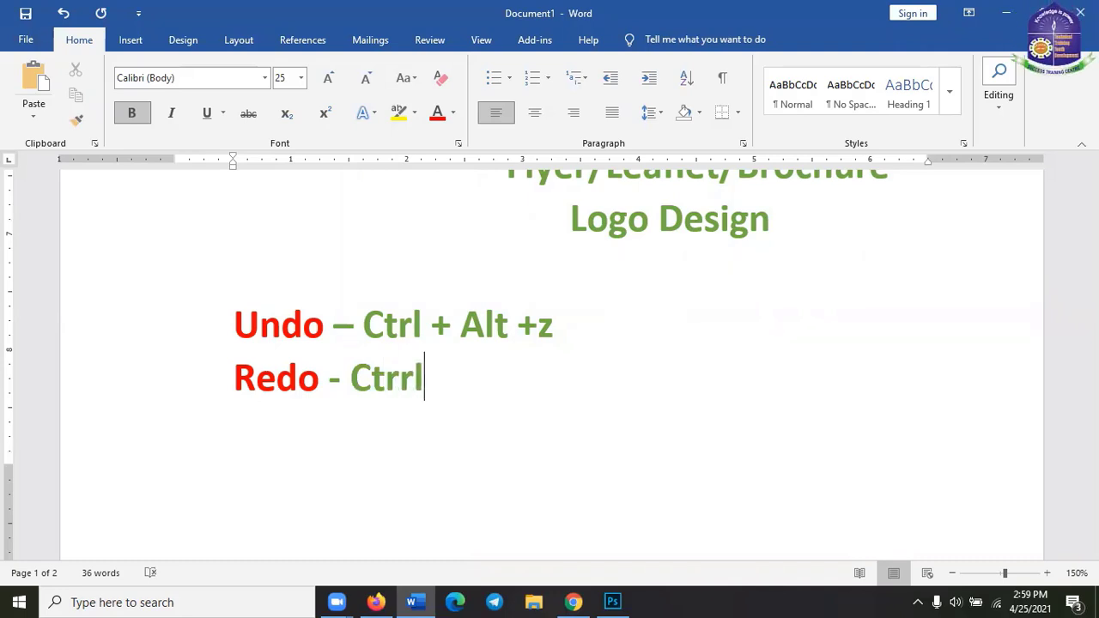
key("BackSpace")
type("+")
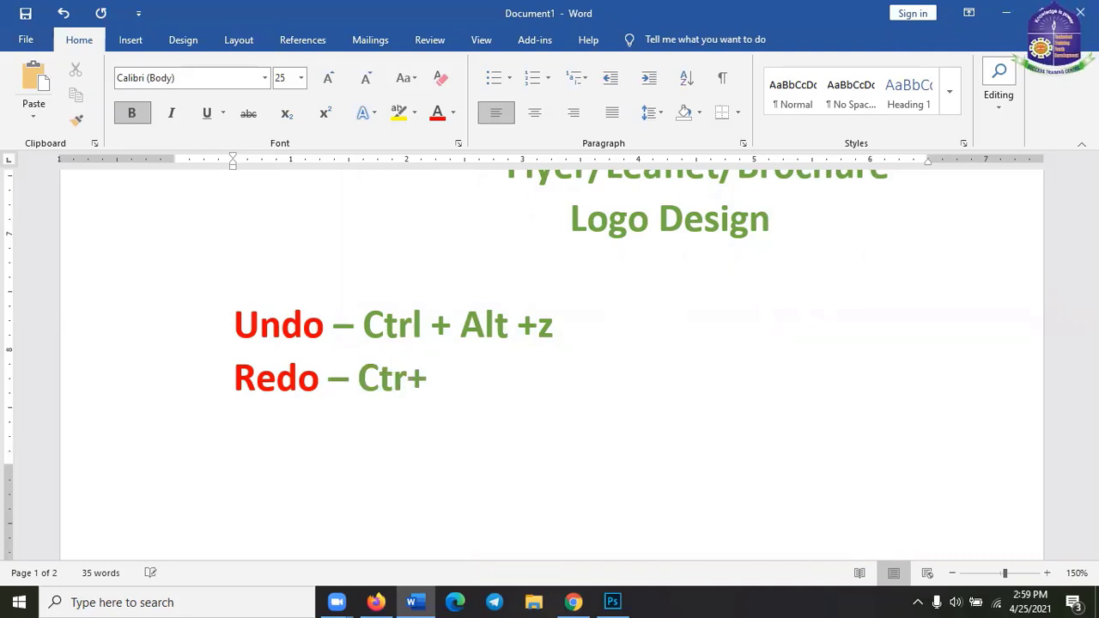
key("BackSpace")
type("l +")
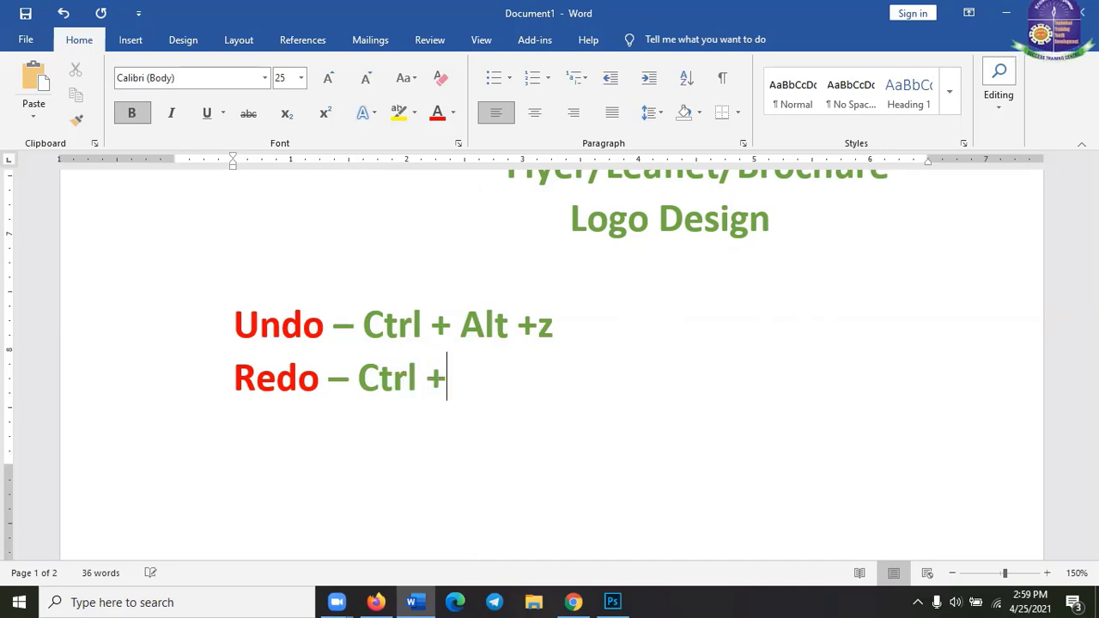
type("Shi")
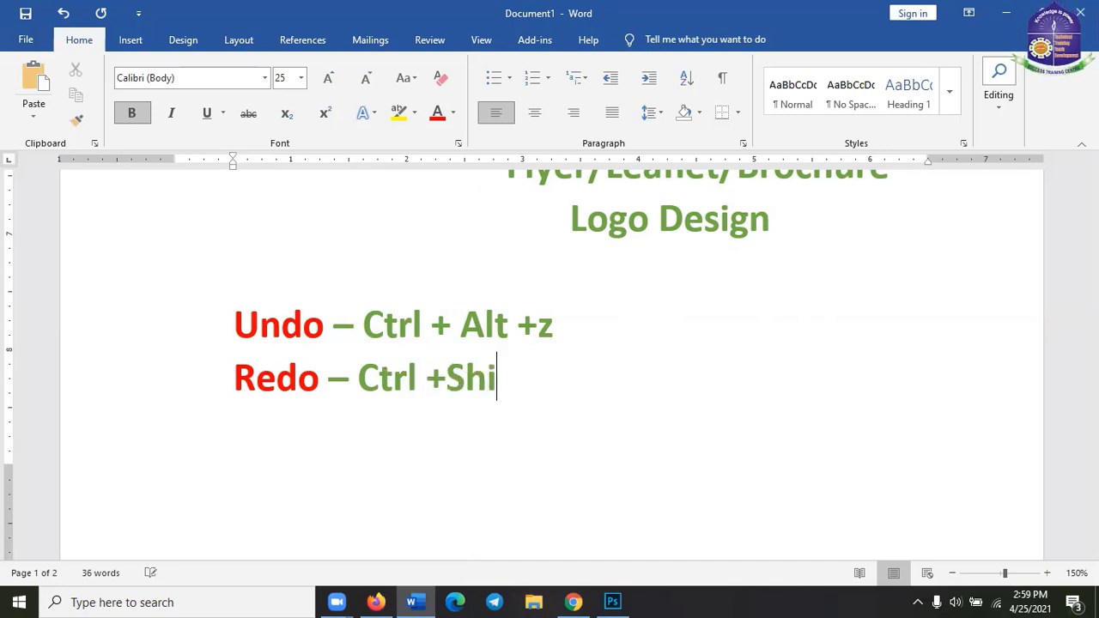
type("ft + z")
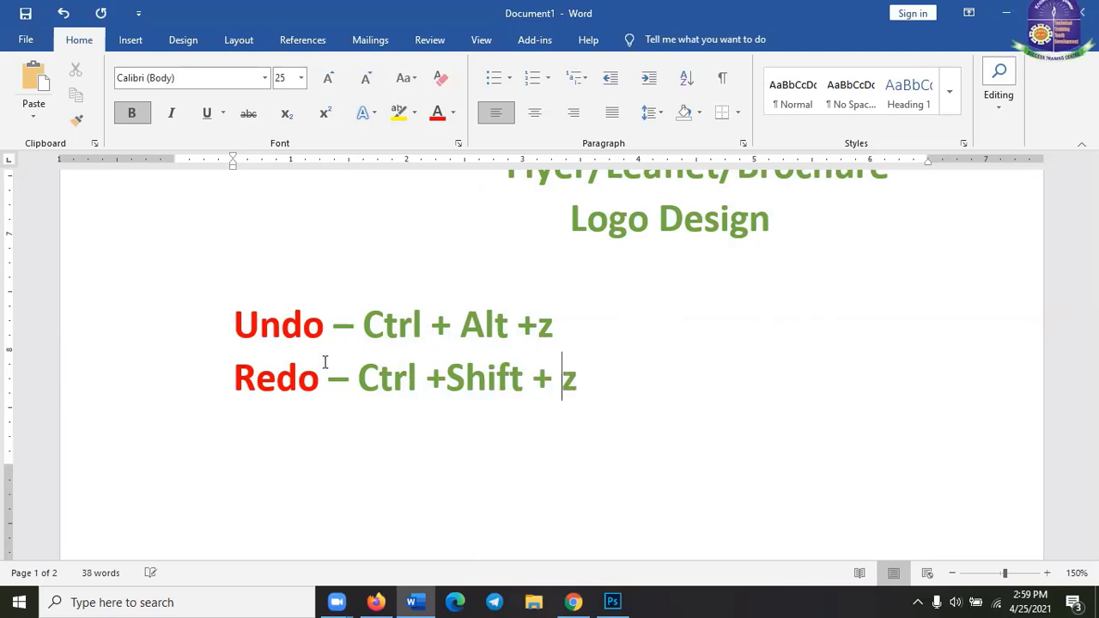
- Highlight the line "Redo – Ctrl +Shift + z" to point out the shortcut and its key combination
left_click_drag(422, 374, 560, 375)
left_click(466, 441)
scroll(466, 442, "down", 3)
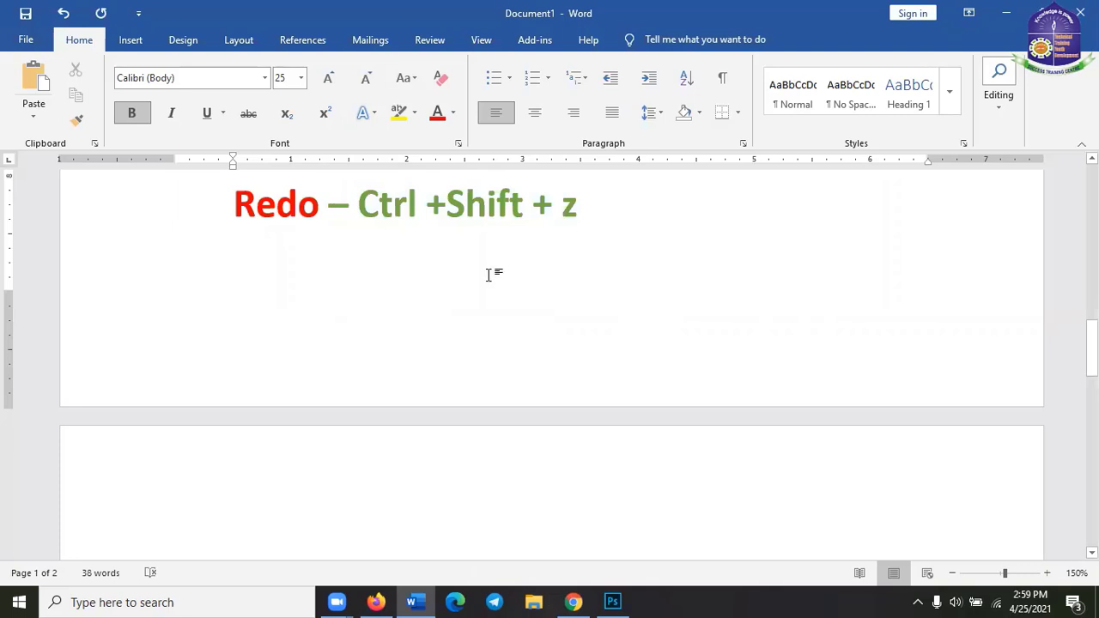
scroll(444, 392, "up", 3)
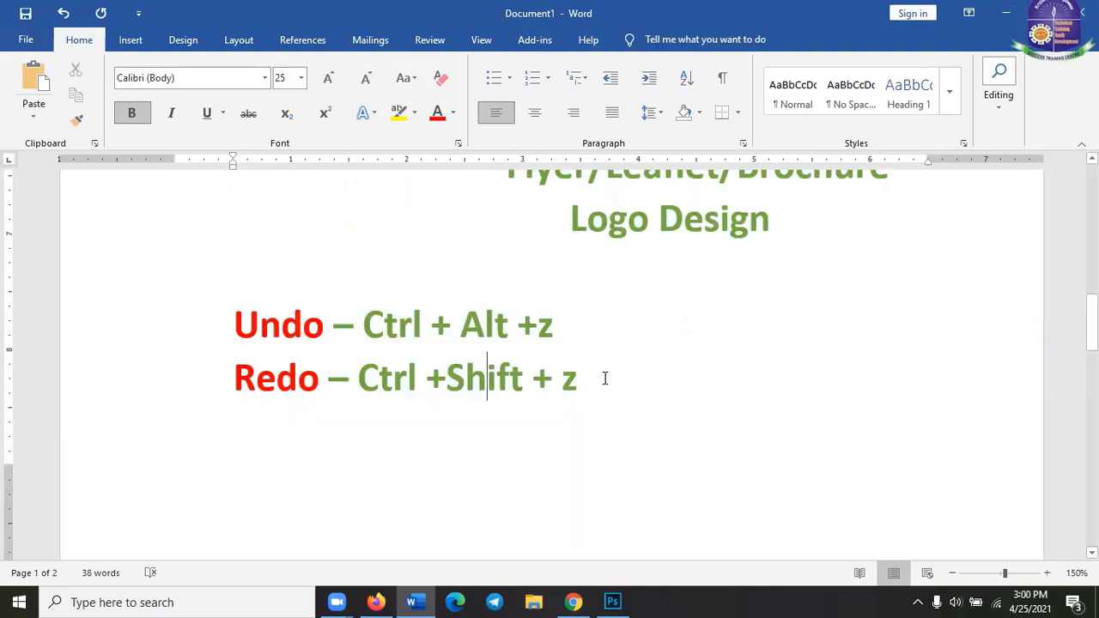
left_click_drag(605, 378, 253, 400)
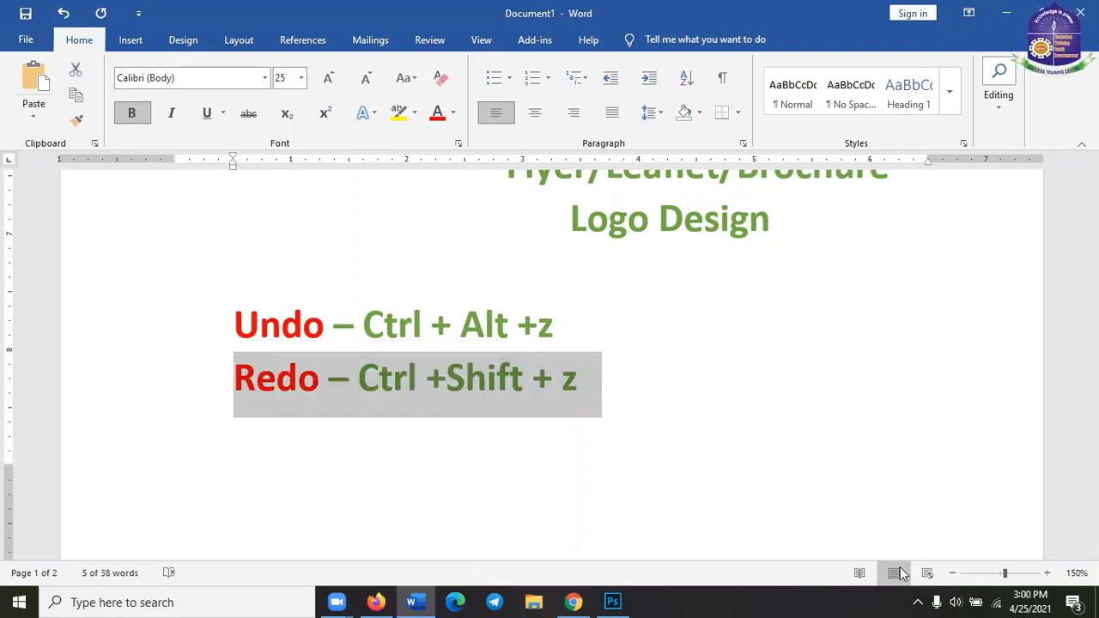
left_click(554, 387)
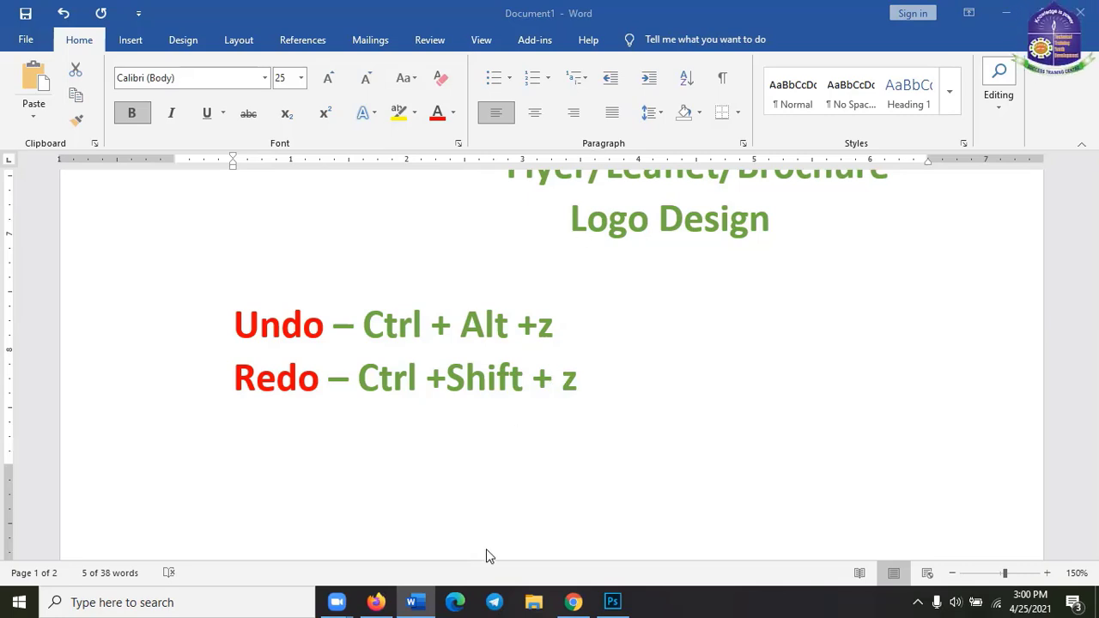
- Switch to Photoshop and redo the edits one by one from the empty canvas until magenta covers the whole photo layer
left_click(612, 601)
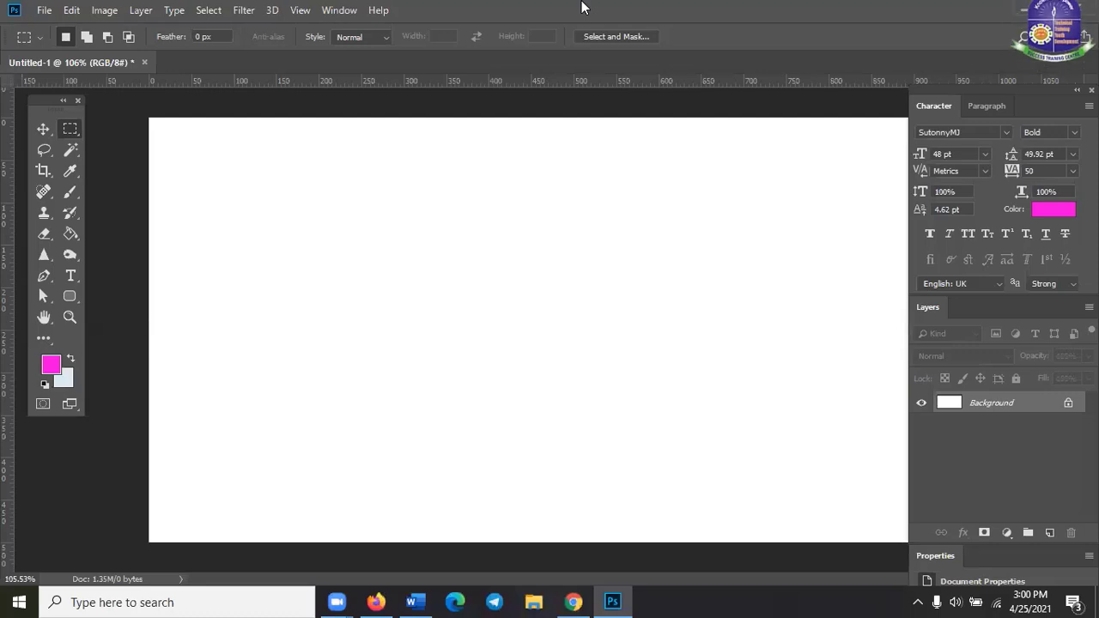
key("ctrl+z")
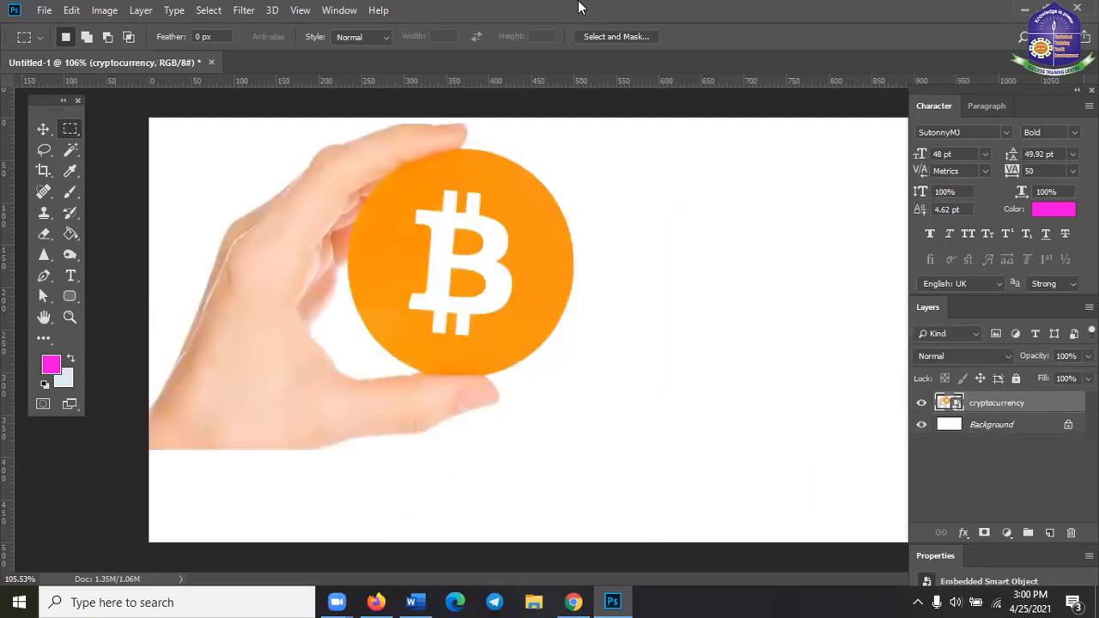
key("ctrl+z")
key("ctrl+z")
key("ctrl+z")
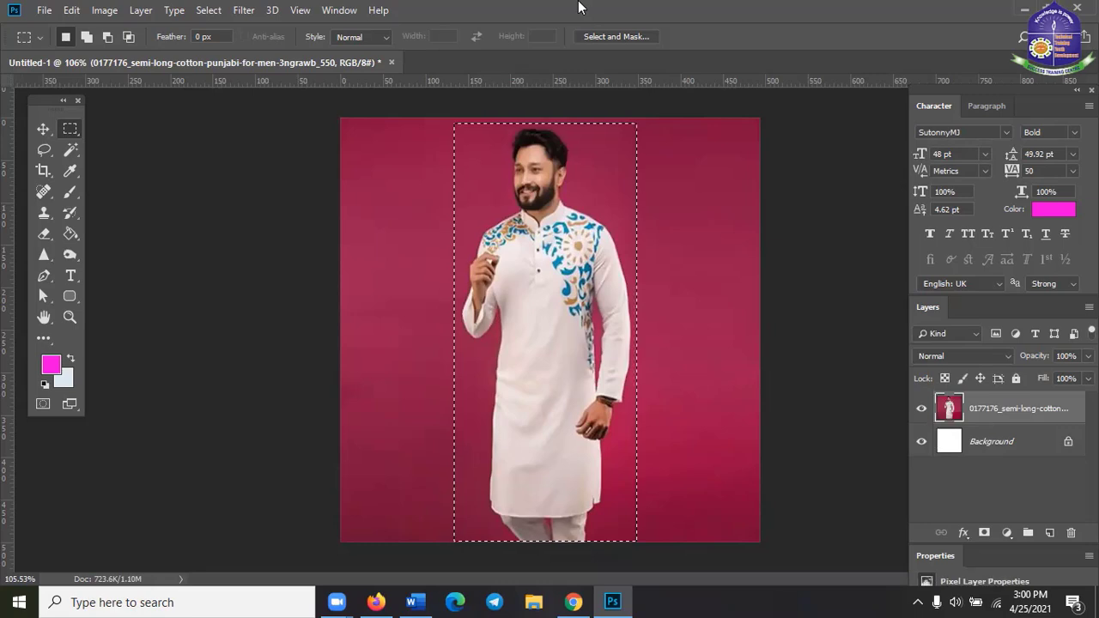
key("alt+BackSpace")
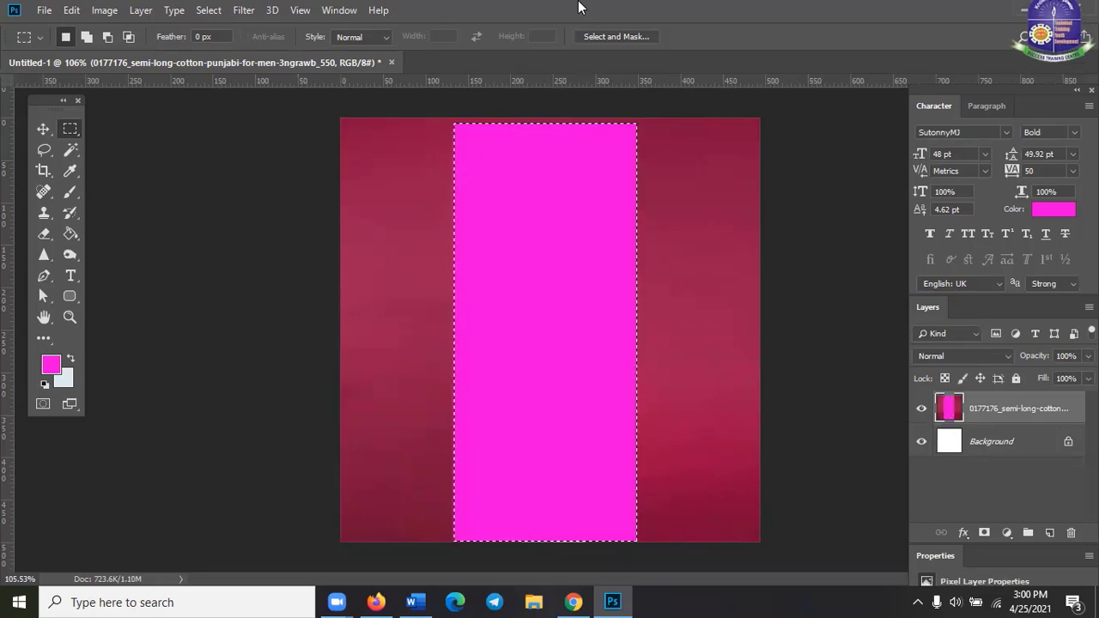
key("ctrl+d")
key("alt+BackSpace")
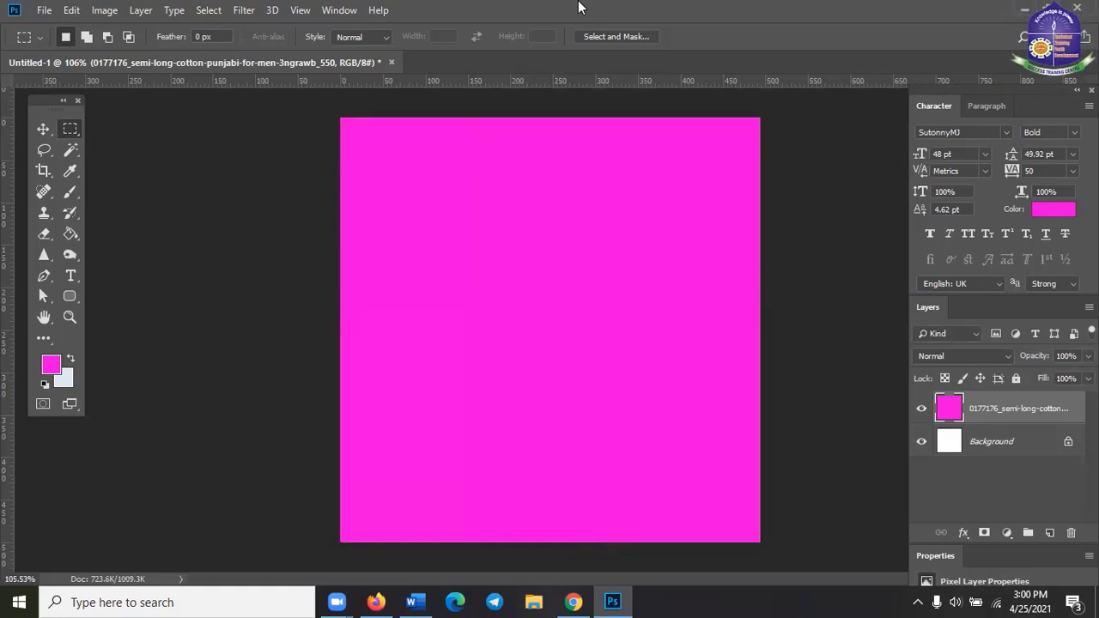
- Undo the magenta painting and fill again, back to the cropped photo of the man without any selection
key("ctrl+z")
key("ctrl+z")
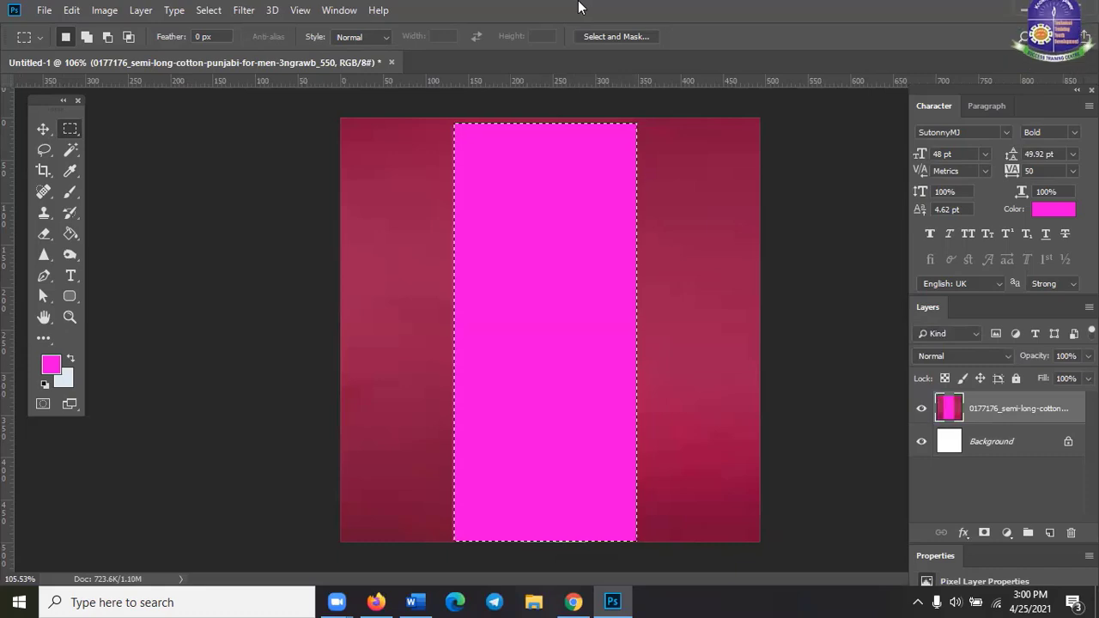
key("ctrl+z")
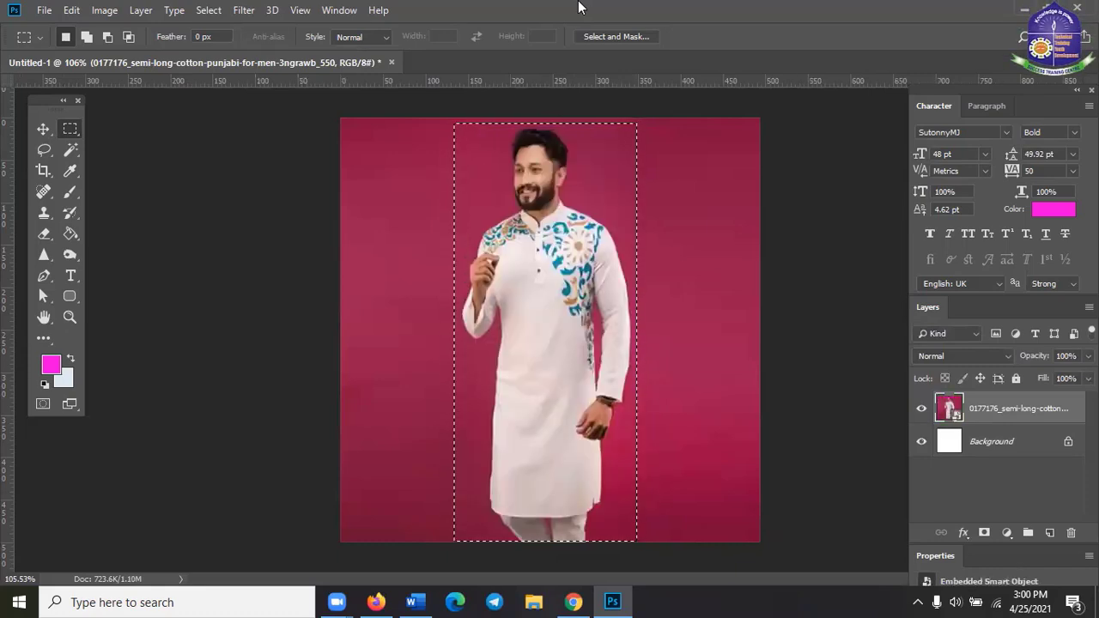
key("ctrl+d")
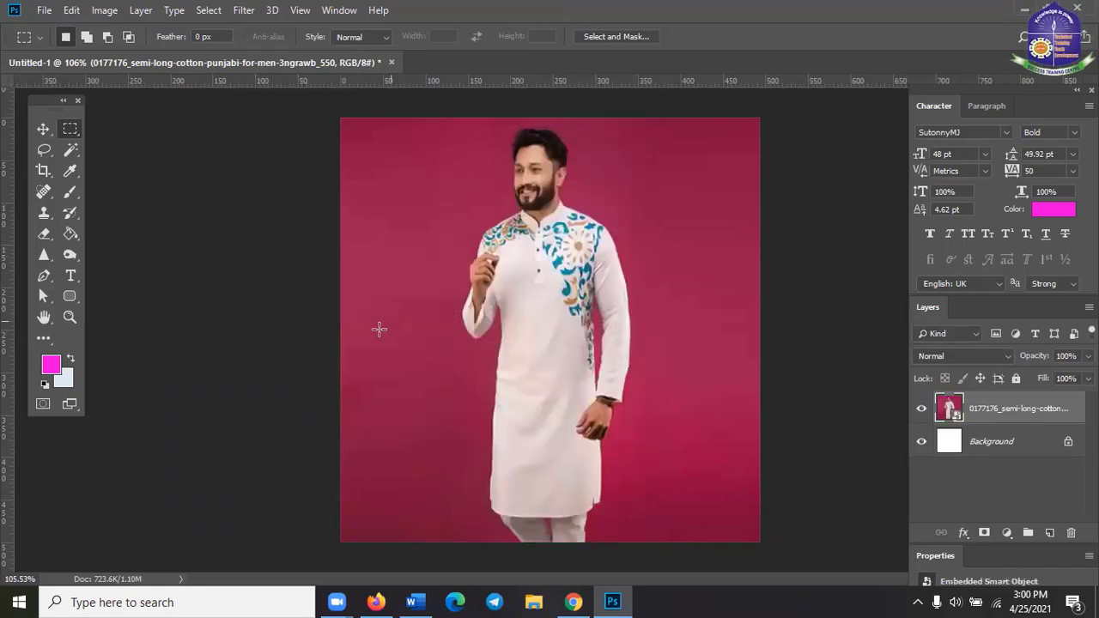
- Activate the Move tool and deselect the photo layer by picking the empty area outside the canvas
scroll(379, 330, "up", 1)
scroll(370, 352, "down", 3)
scroll(368, 353, "up", 2)
left_click(43, 129)
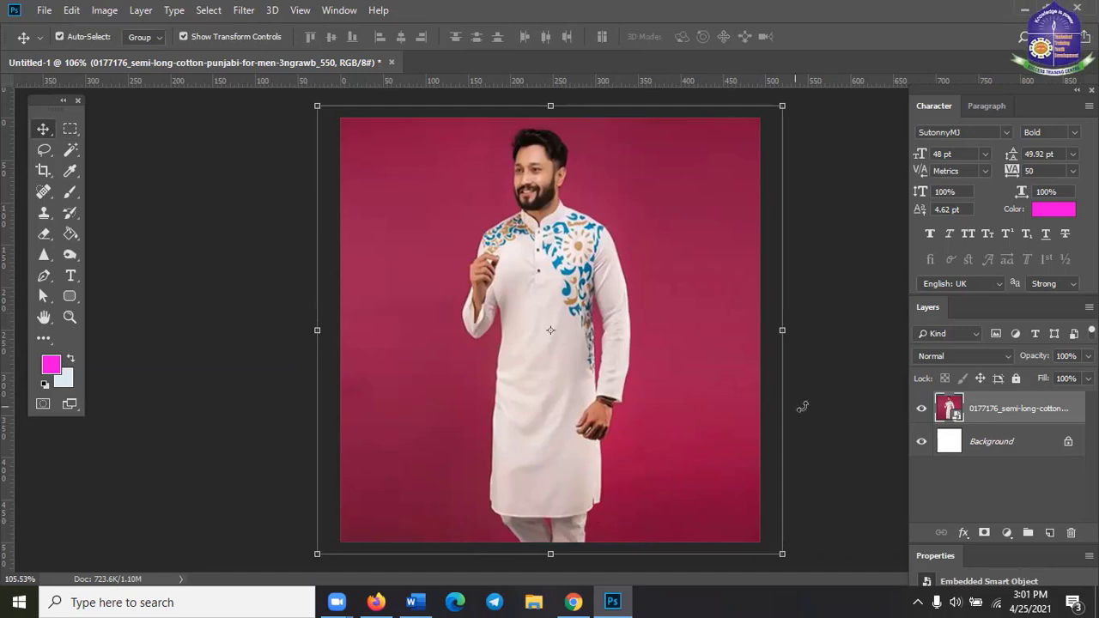
left_click(890, 447)
scroll(538, 406, "up", 4)
scroll(538, 404, "down", 3)
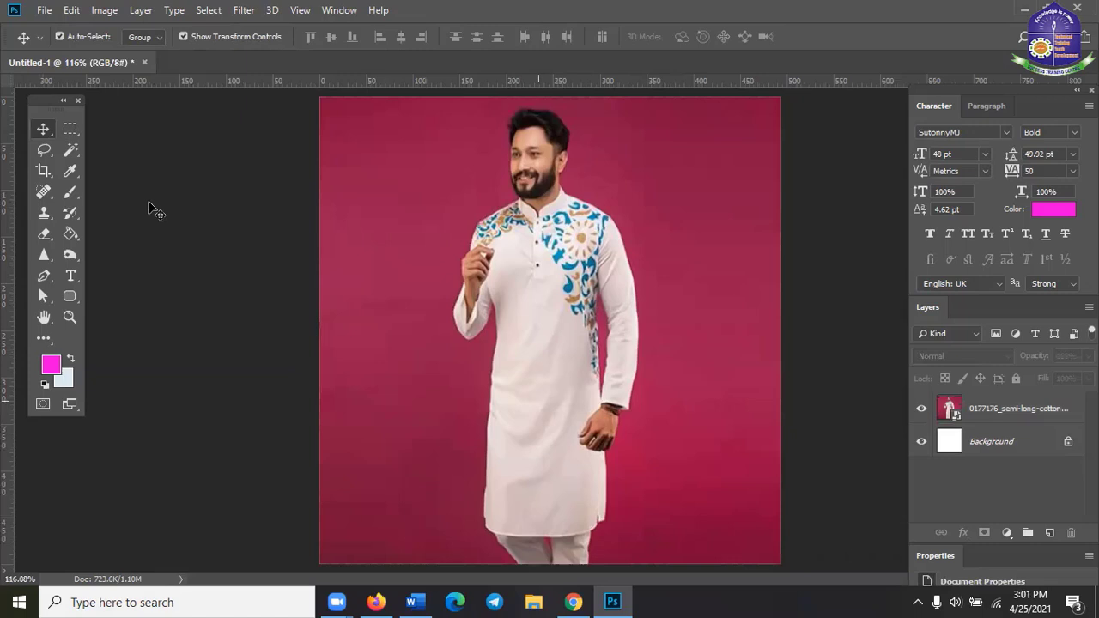
- Trace a freehand Lasso selection around the man from head to hands, inspect it, and deselect it
left_click(69, 130)
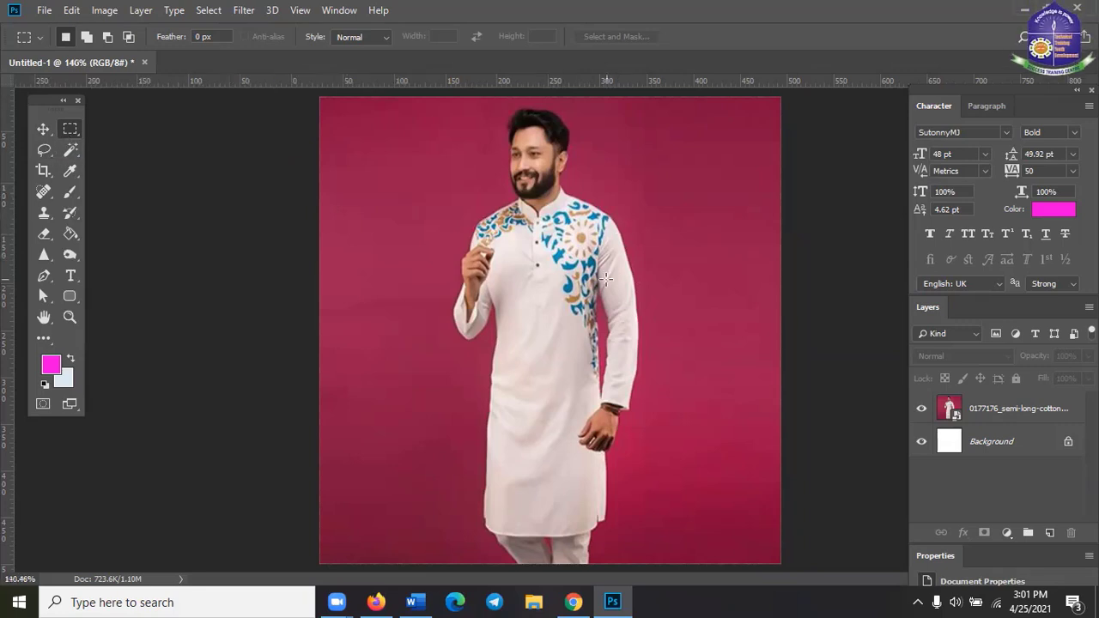
scroll(605, 279, "up", 1)
left_click_drag(535, 153, 499, 222)
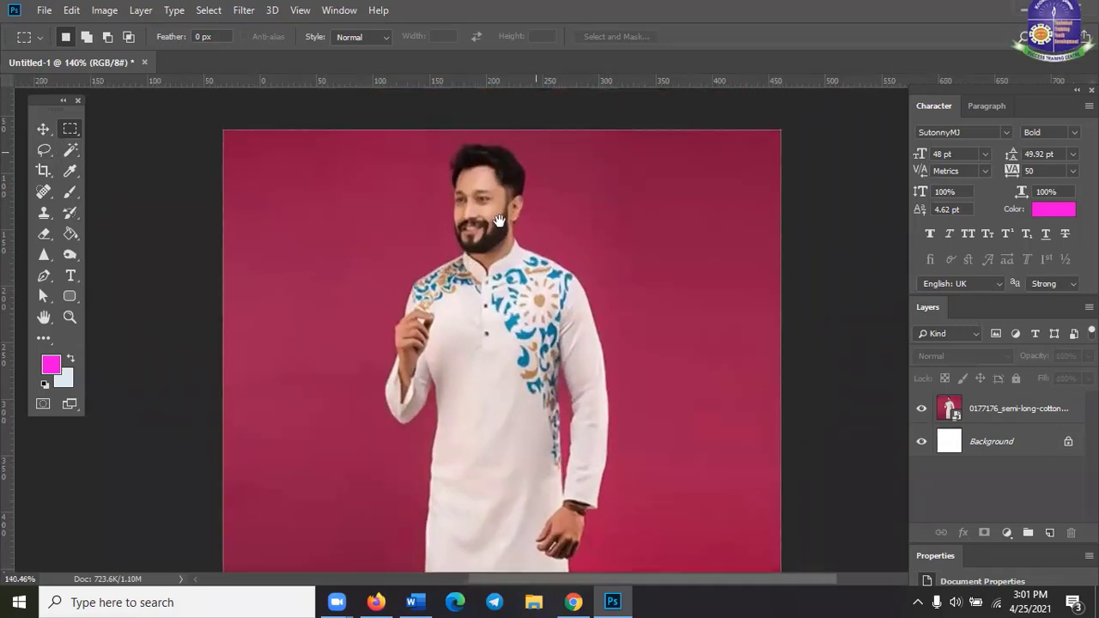
left_click(44, 152)
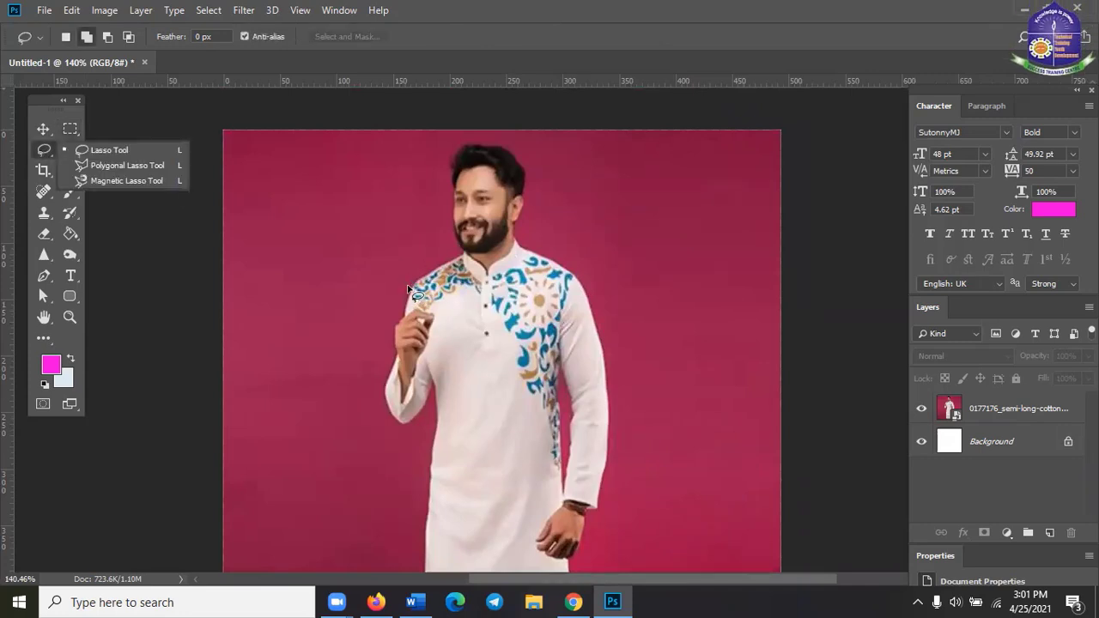
left_click_drag(409, 287, 433, 258)
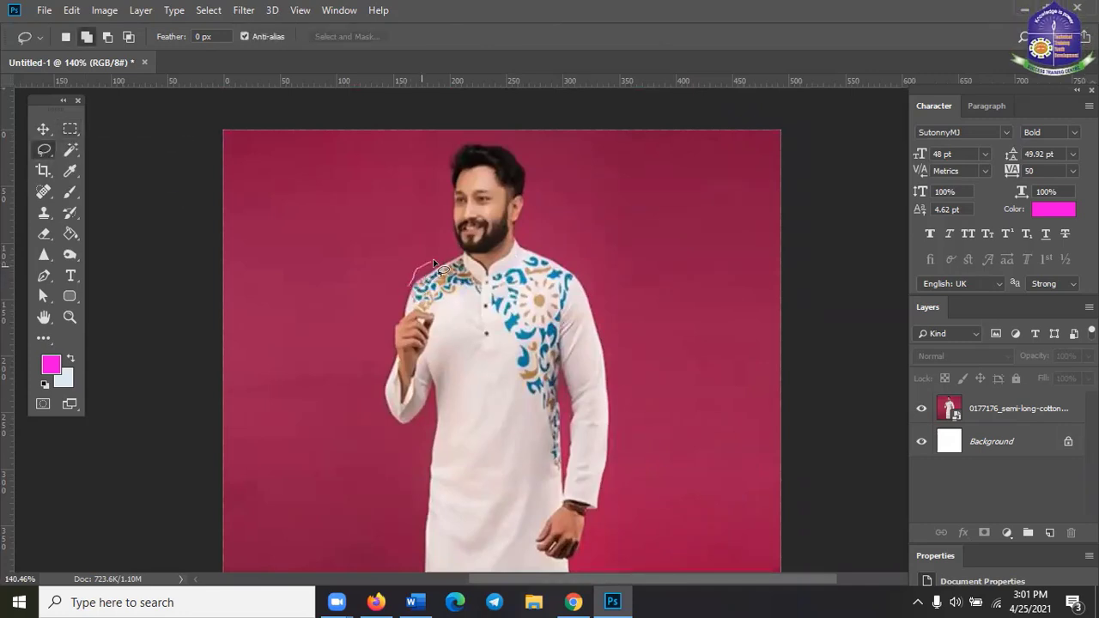
left_click_drag(441, 187, 464, 146)
mouse_move(530, 182)
left_mouse_down()
mouse_move(524, 238)
mouse_move(551, 262)
left_mouse_up()
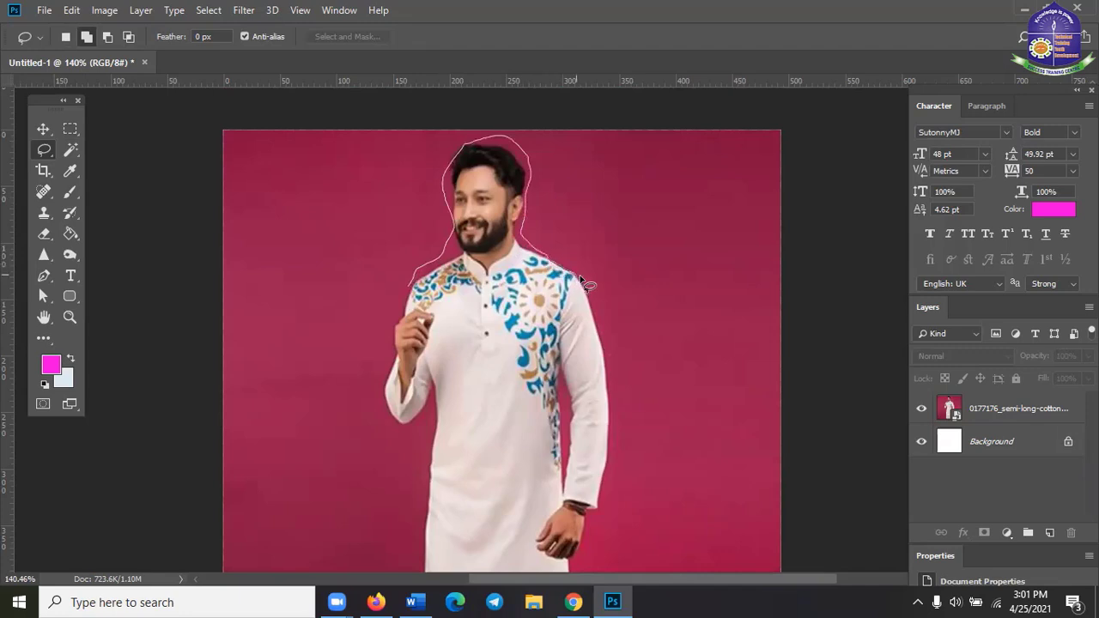
left_click_drag(603, 311, 609, 468)
left_click_drag(591, 557, 421, 547)
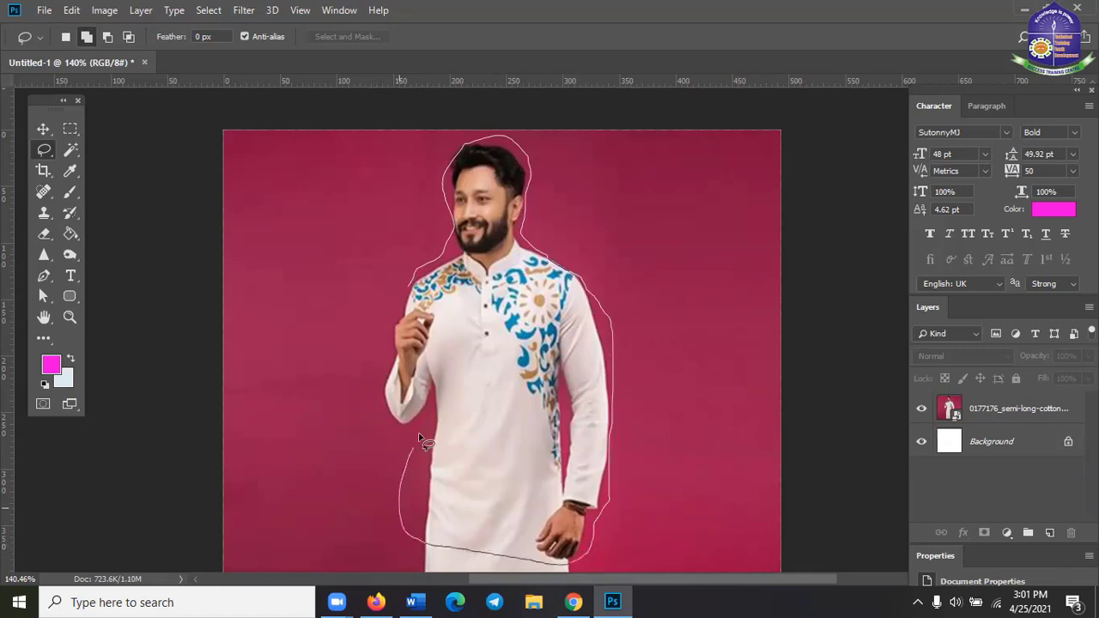
left_click_drag(419, 438, 375, 397)
left_click_drag(393, 299, 396, 297)
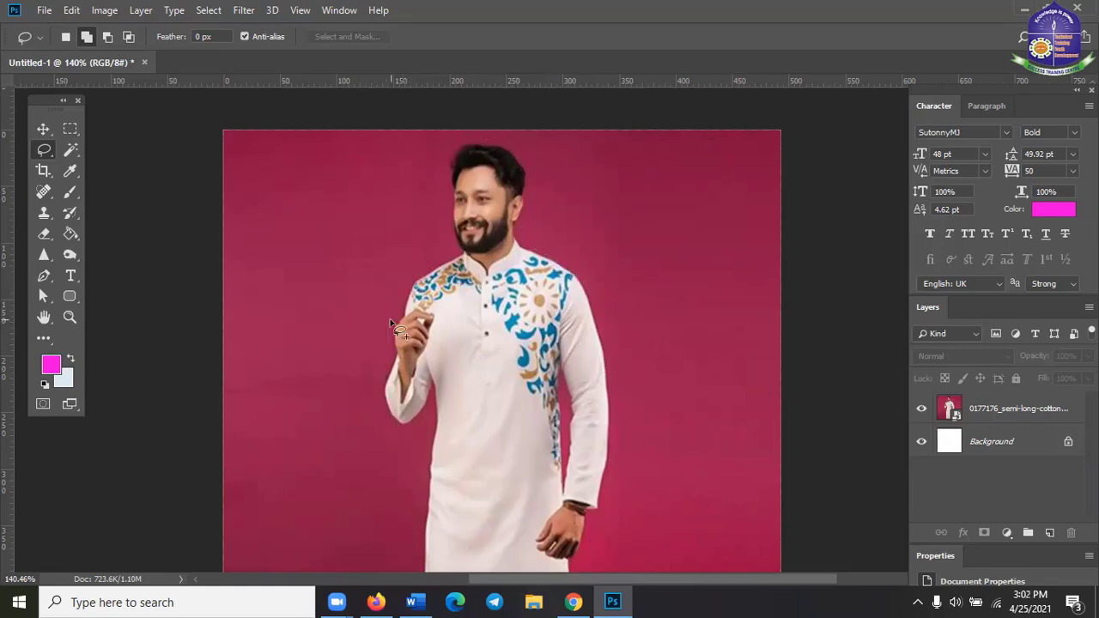
scroll(507, 391, "up", 2)
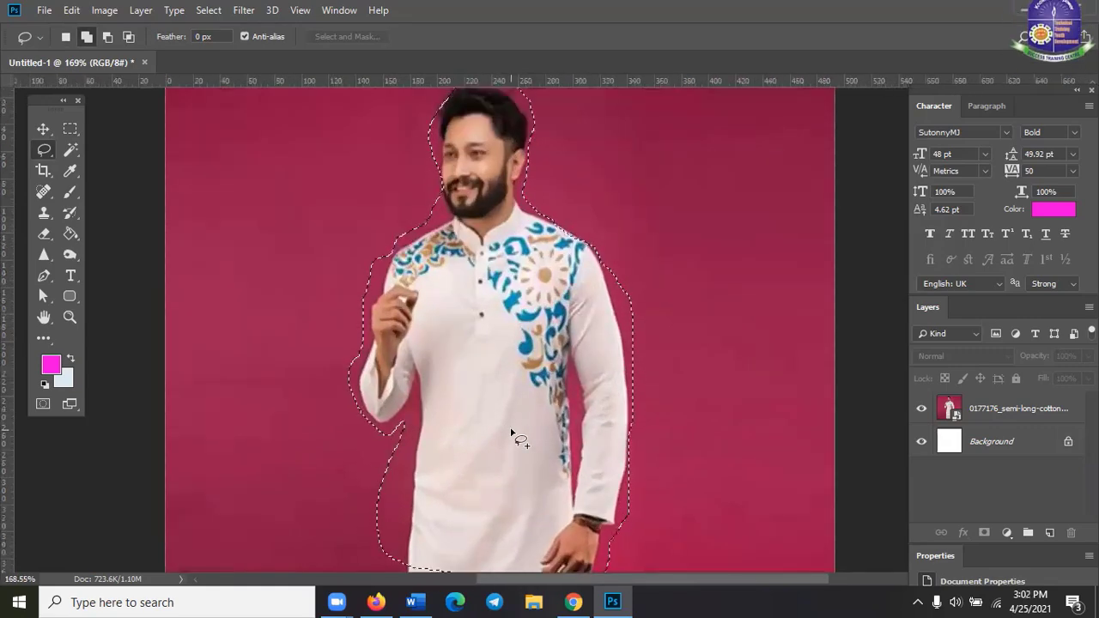
scroll(608, 445, "down", 2)
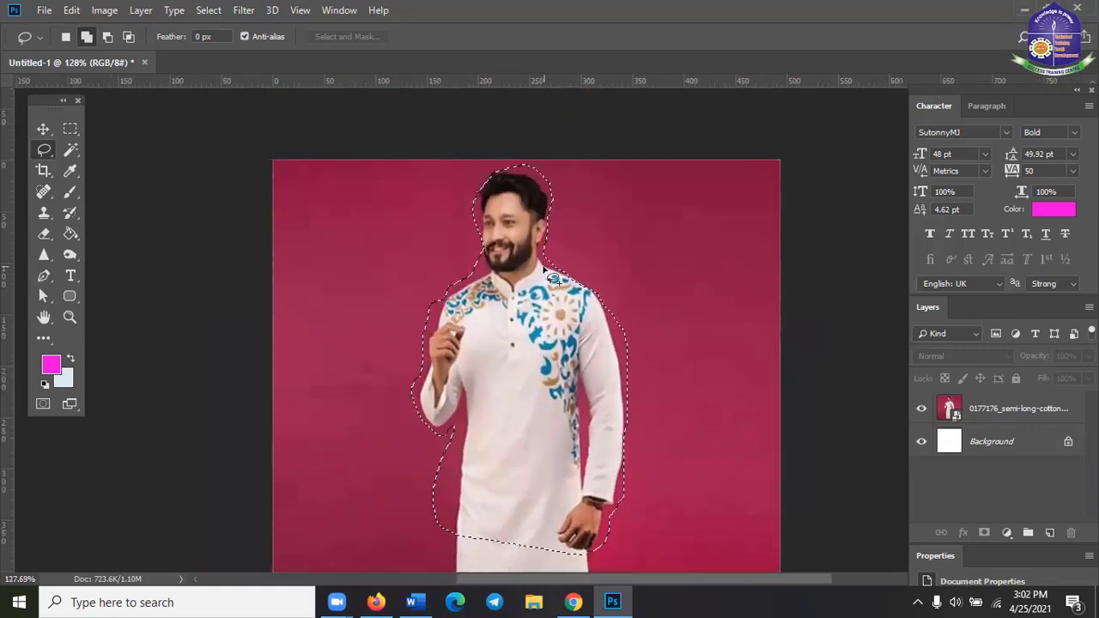
key("ctrl+d")
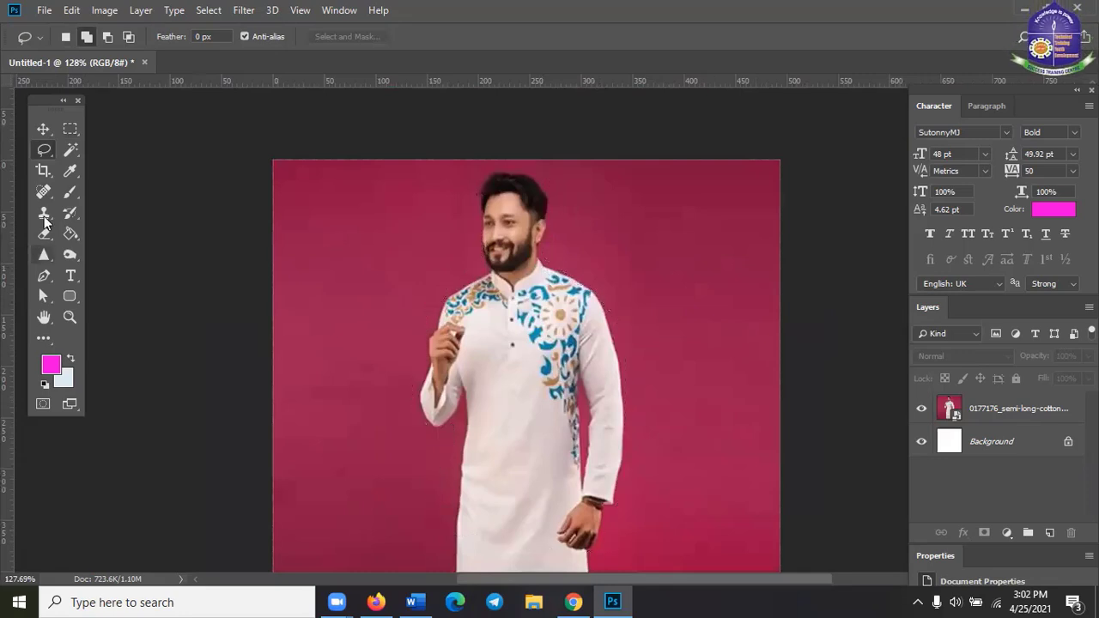
- Draw a rectangular marquee around the man's head and upper body, and clear that selection
left_click(72, 129)
left_click(151, 131)
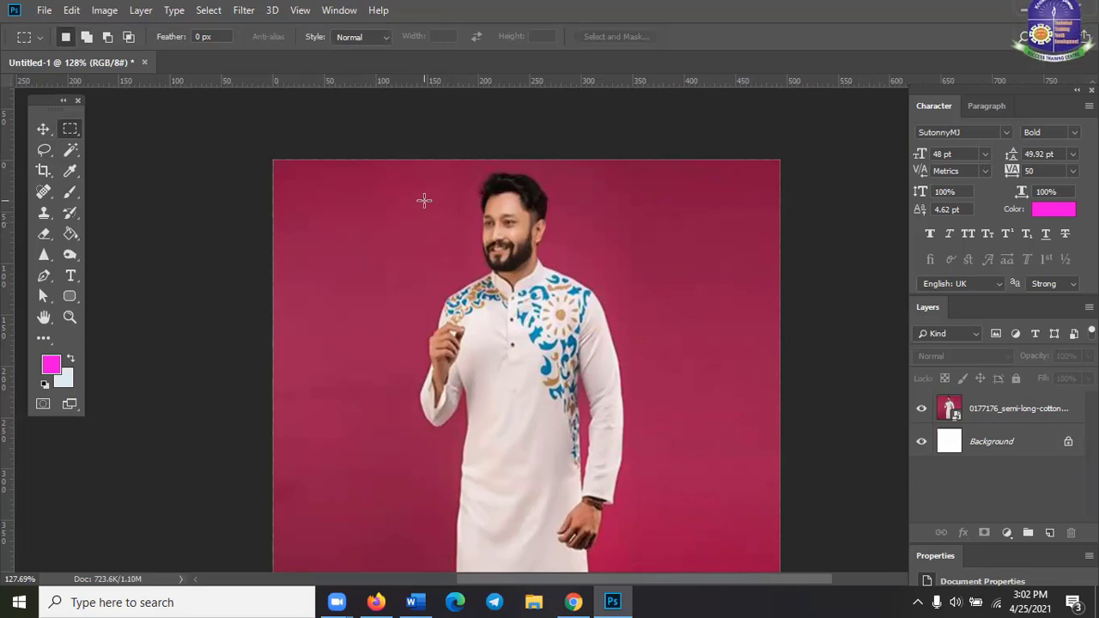
left_click_drag(382, 177, 640, 539)
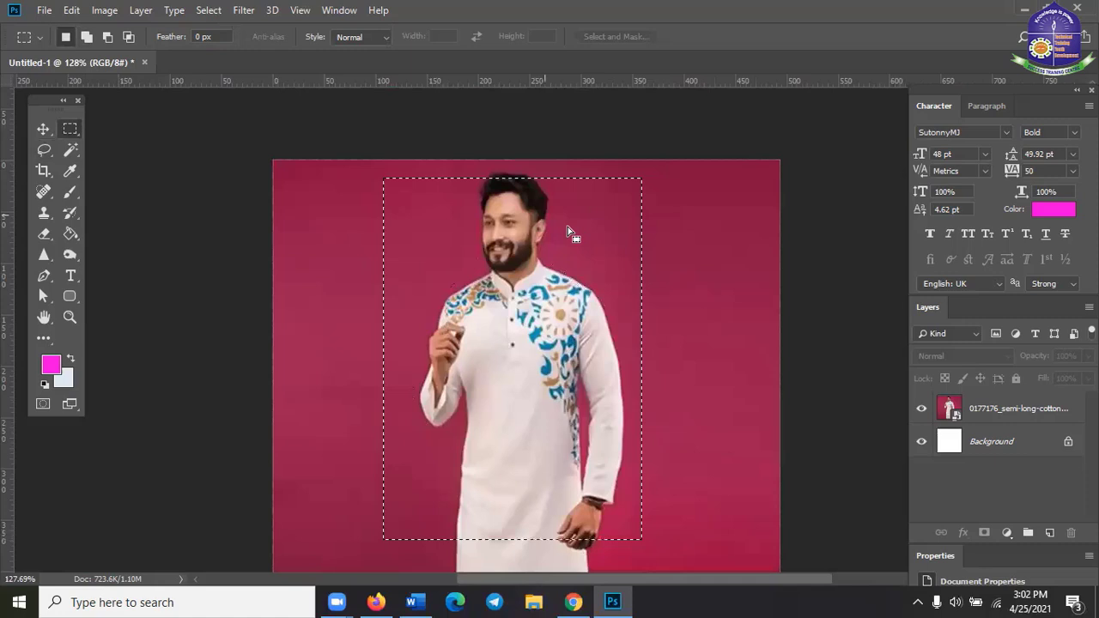
left_click(493, 267)
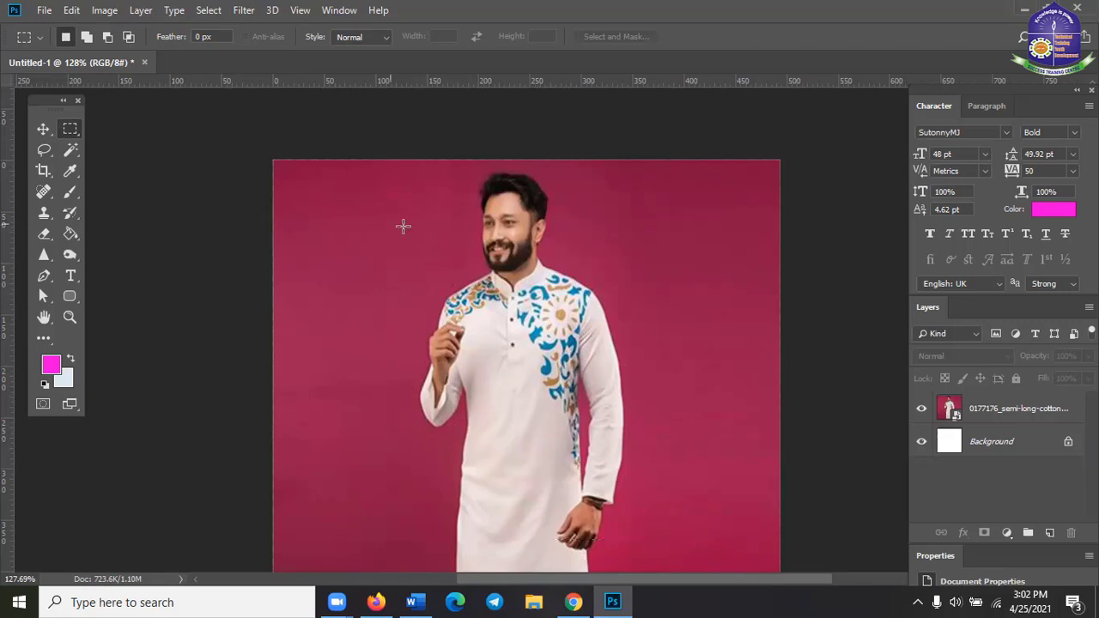
- Draw a freehand Lasso selection around the man's head, shoulders and both arms, closing it across the front of the kurta
right_click(43, 152)
left_click(110, 149)
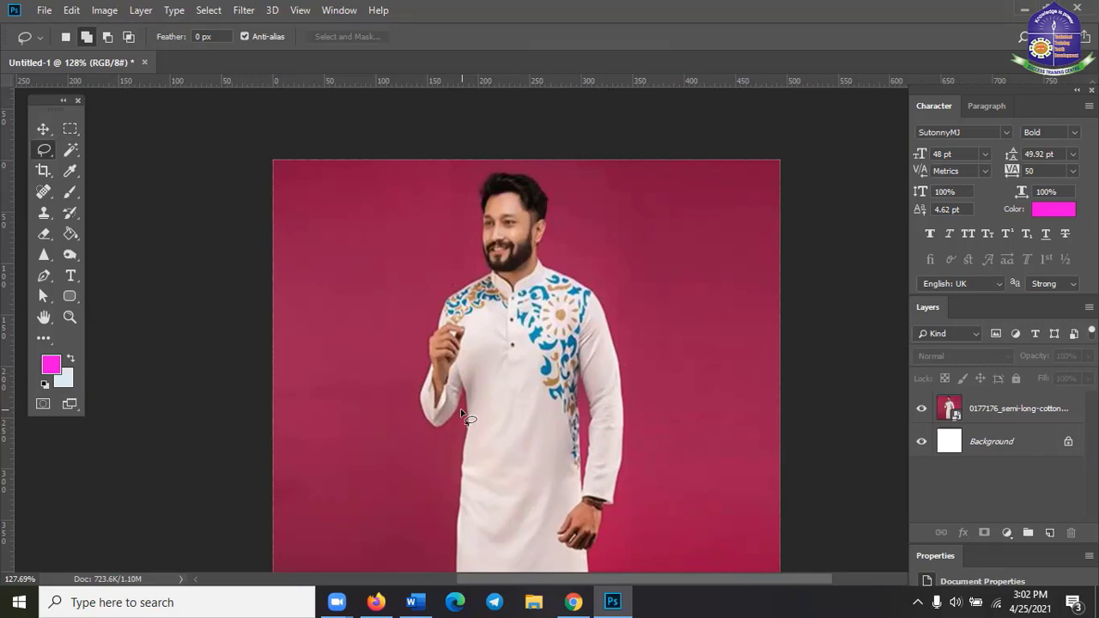
mouse_move(461, 414)
left_mouse_down()
mouse_move(460, 428)
mouse_move(440, 434)
left_mouse_up()
mouse_move(409, 377)
left_mouse_down()
mouse_move(430, 309)
mouse_move(455, 293)
left_mouse_up()
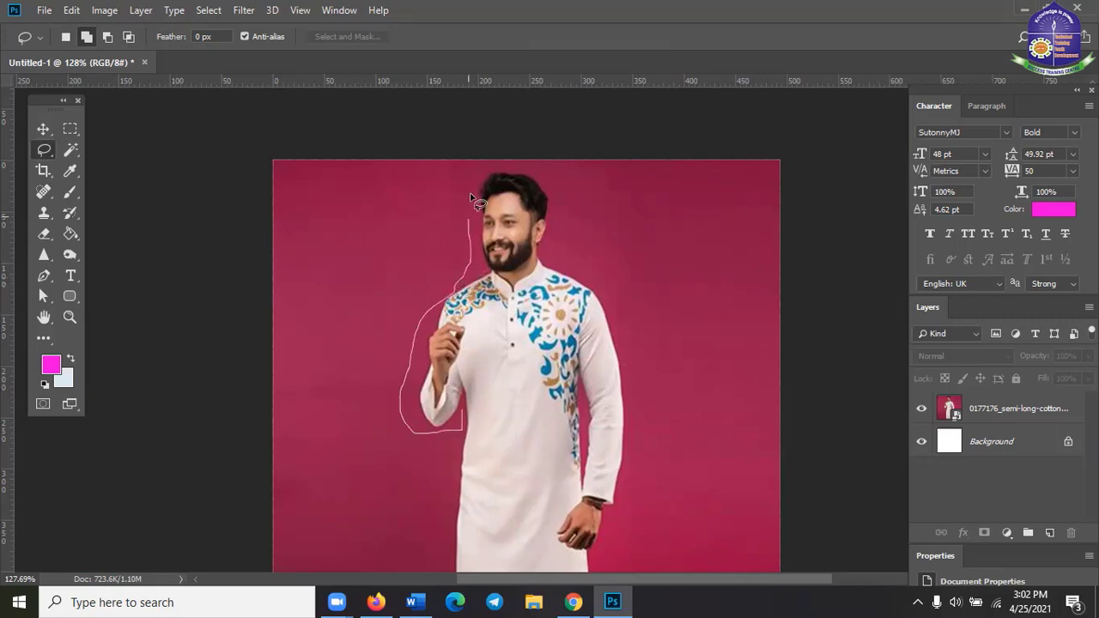
mouse_move(471, 196)
left_mouse_down()
mouse_move(500, 167)
mouse_move(544, 181)
left_mouse_up()
mouse_move(594, 284)
left_mouse_down()
mouse_move(615, 307)
mouse_move(643, 428)
mouse_move(643, 505)
mouse_move(615, 543)
left_mouse_up()
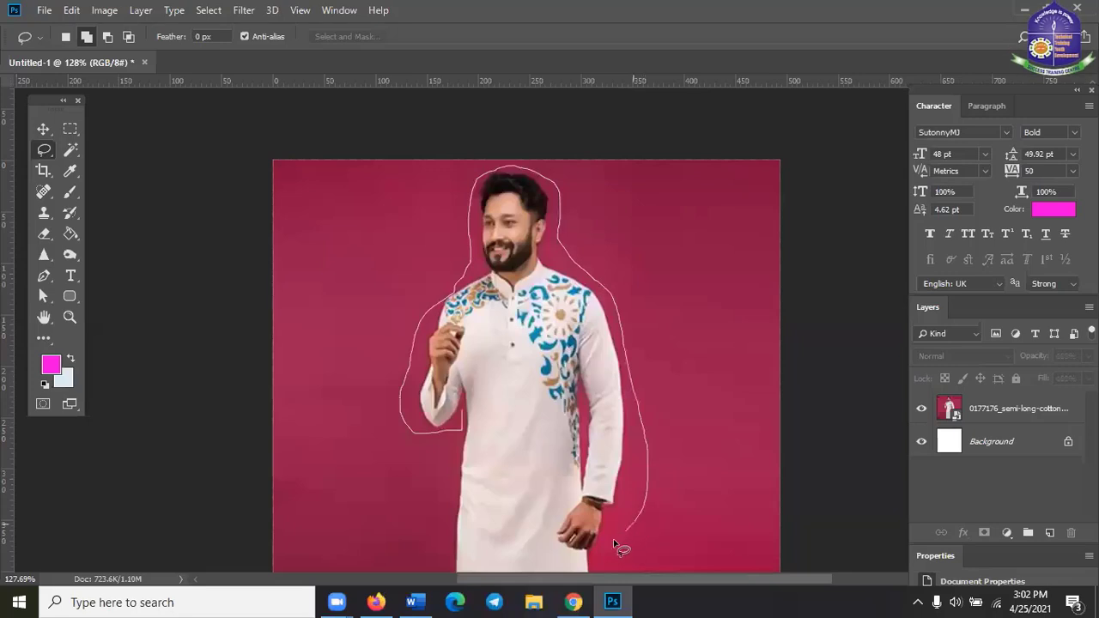
mouse_move(530, 450)
left_mouse_down()
mouse_move(464, 414)
mouse_move(474, 419)
left_mouse_up()
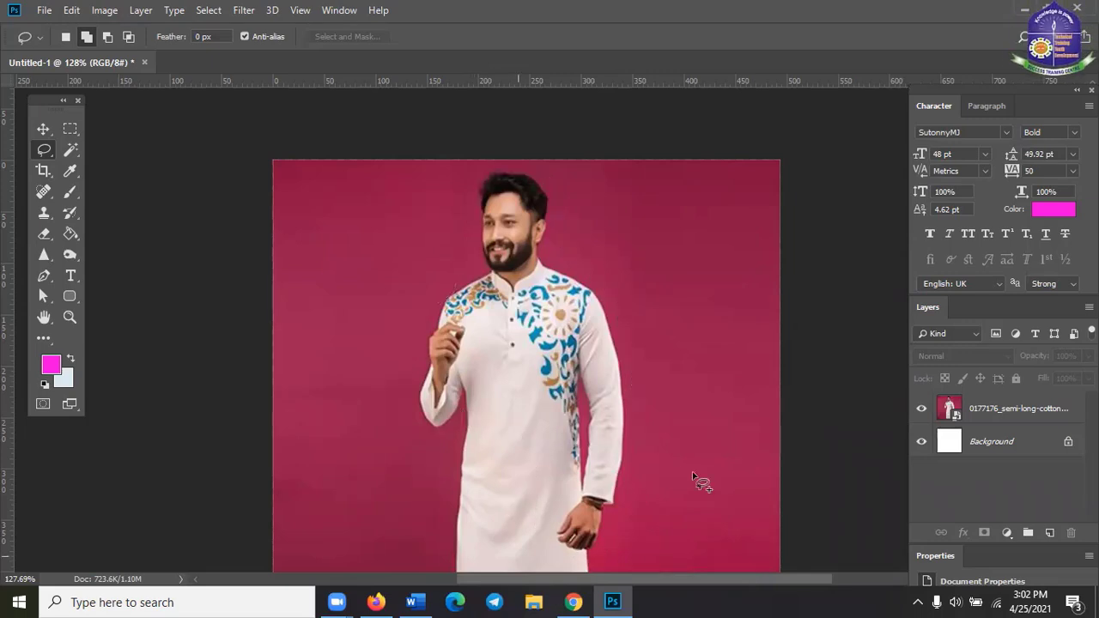
left_click(44, 151)
left_click(45, 150)
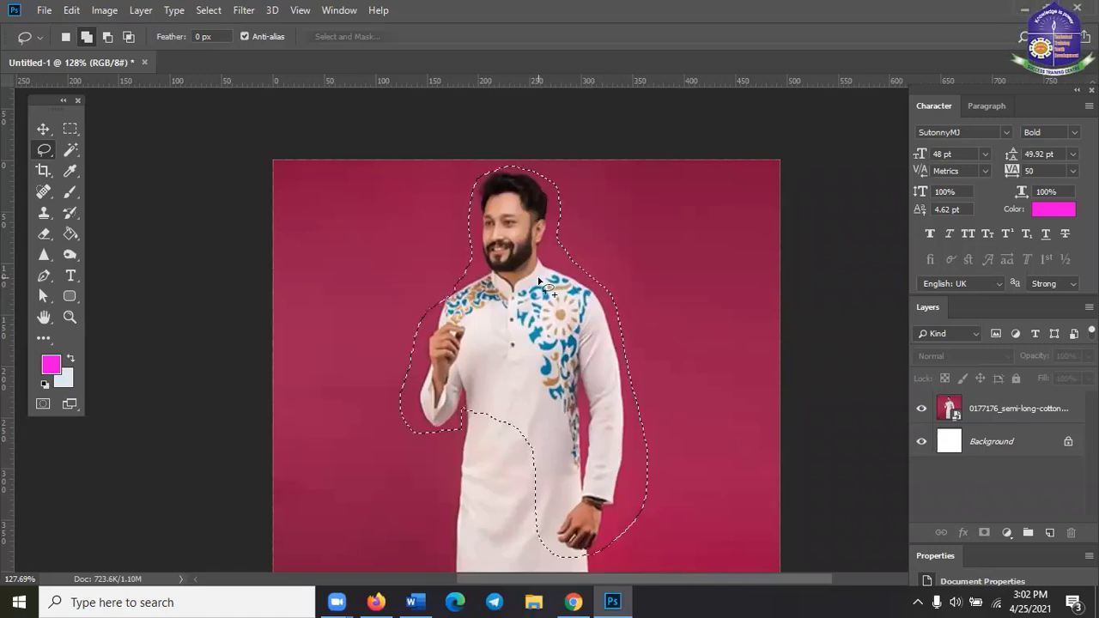
- Look up the Deselect command and remove the Lasso selection around the man
left_click(209, 11)
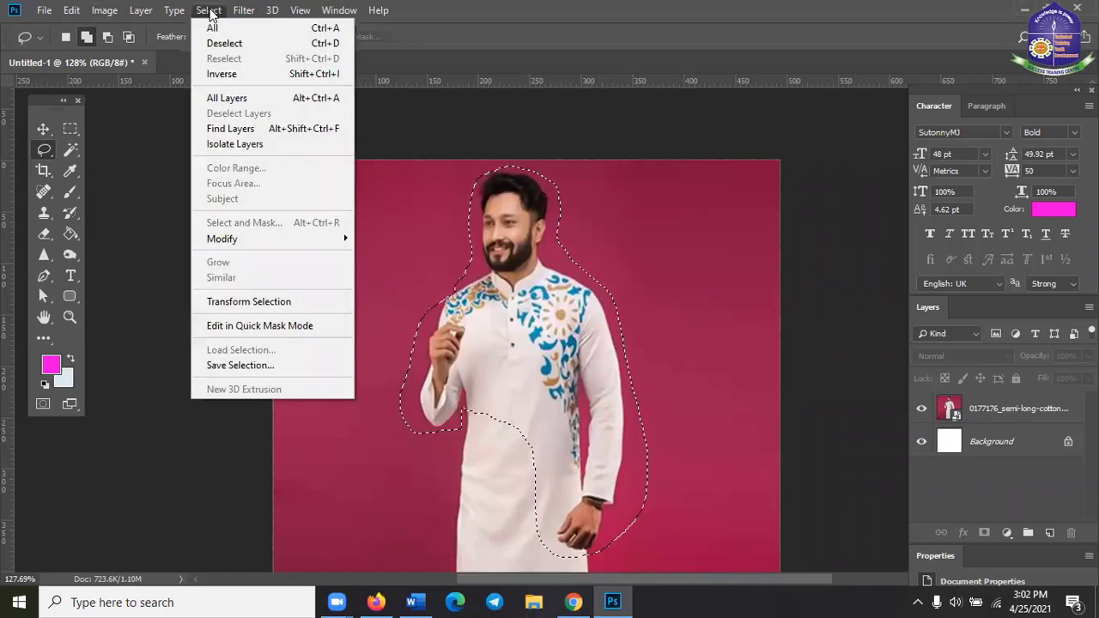
left_click(632, 5)
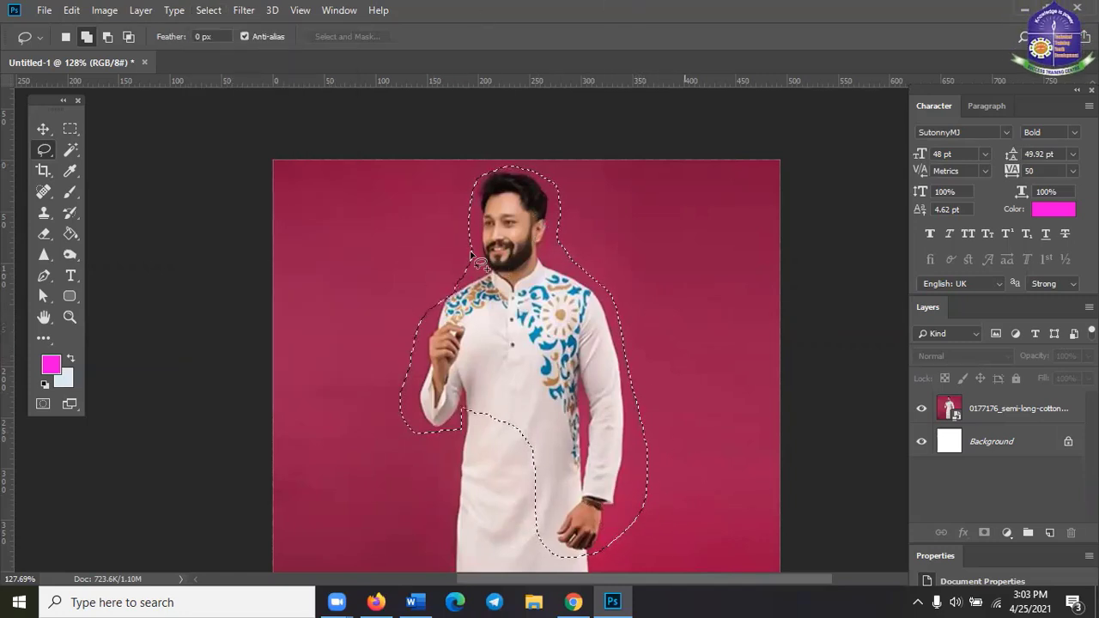
scroll(567, 400, "up", 1)
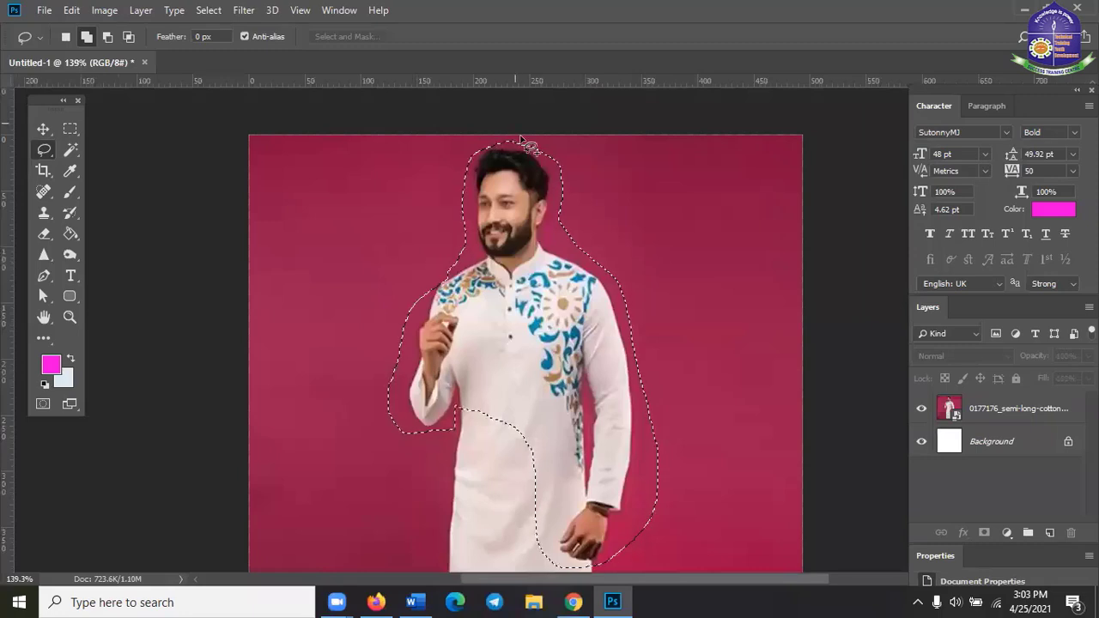
left_click(209, 11)
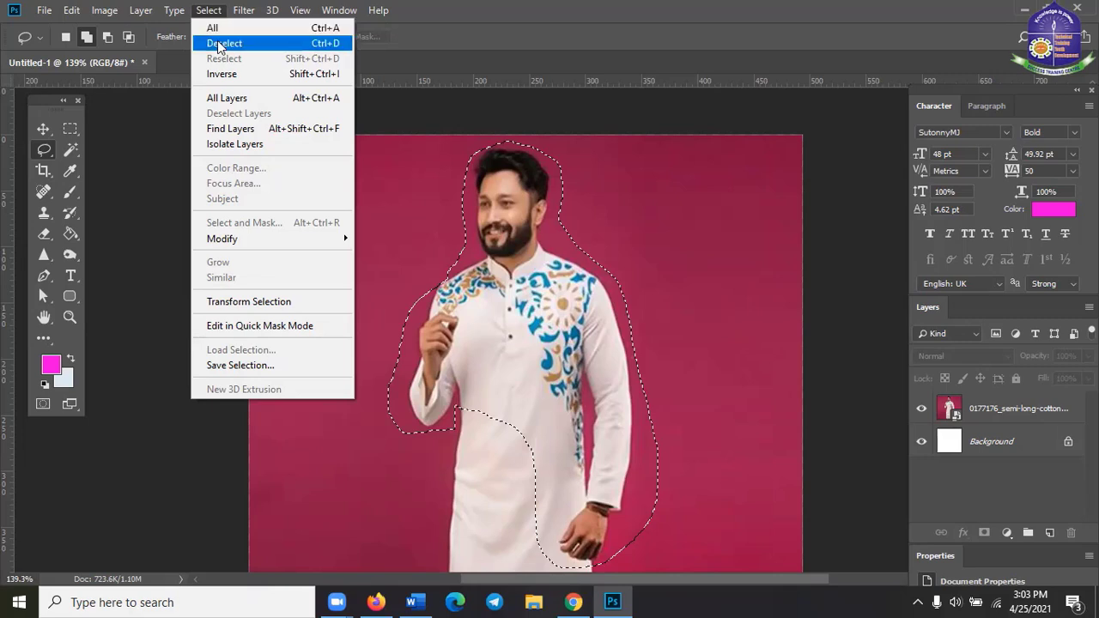
left_click(473, 8)
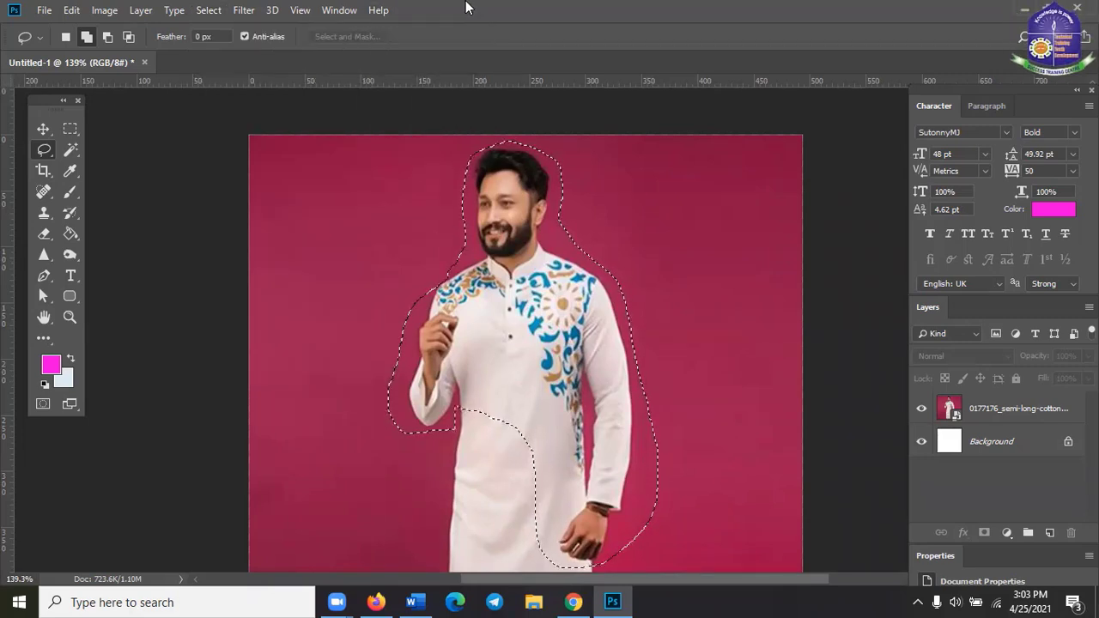
key("ctrl+d")
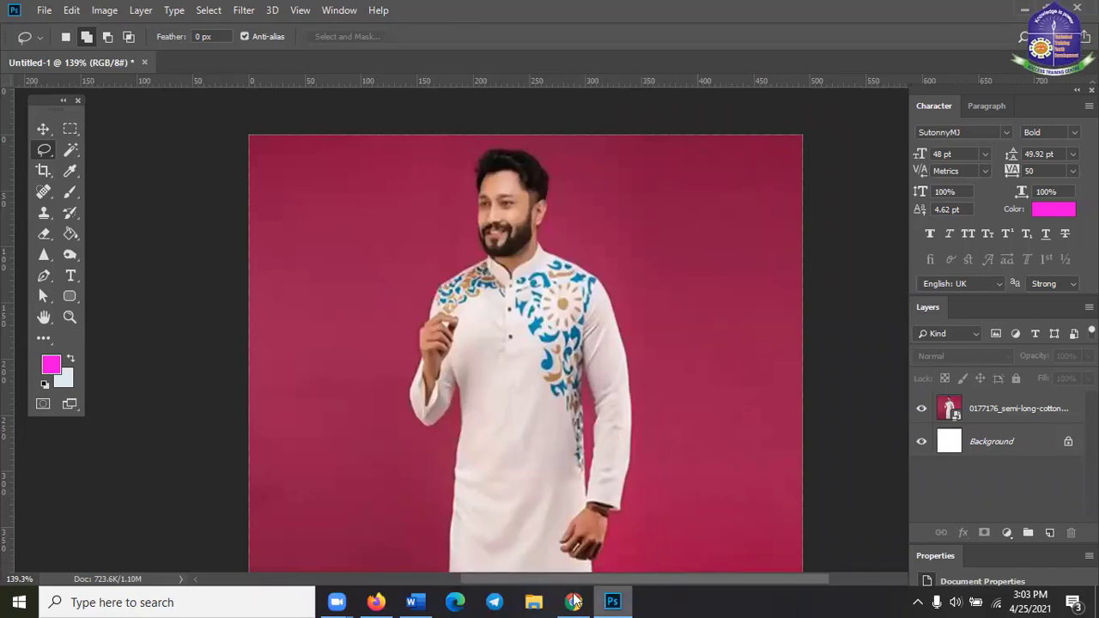
- Switch to Word and add the line "Desect – Ctrl + d" below the Redo line, with the first word in red
left_click(411, 602)
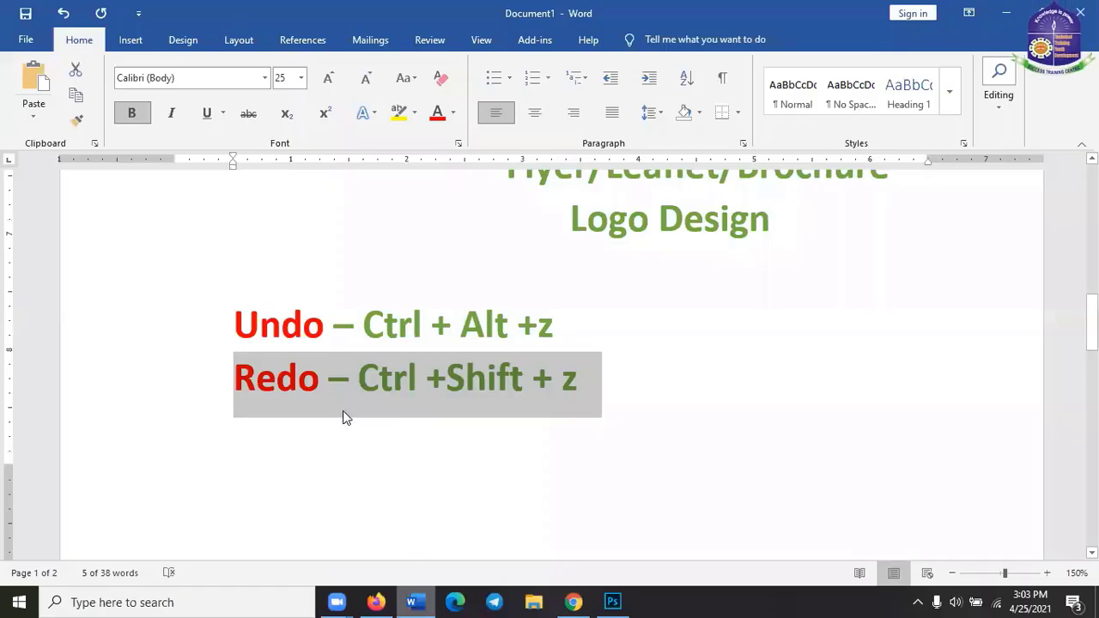
left_click(256, 421)
left_click(601, 385)
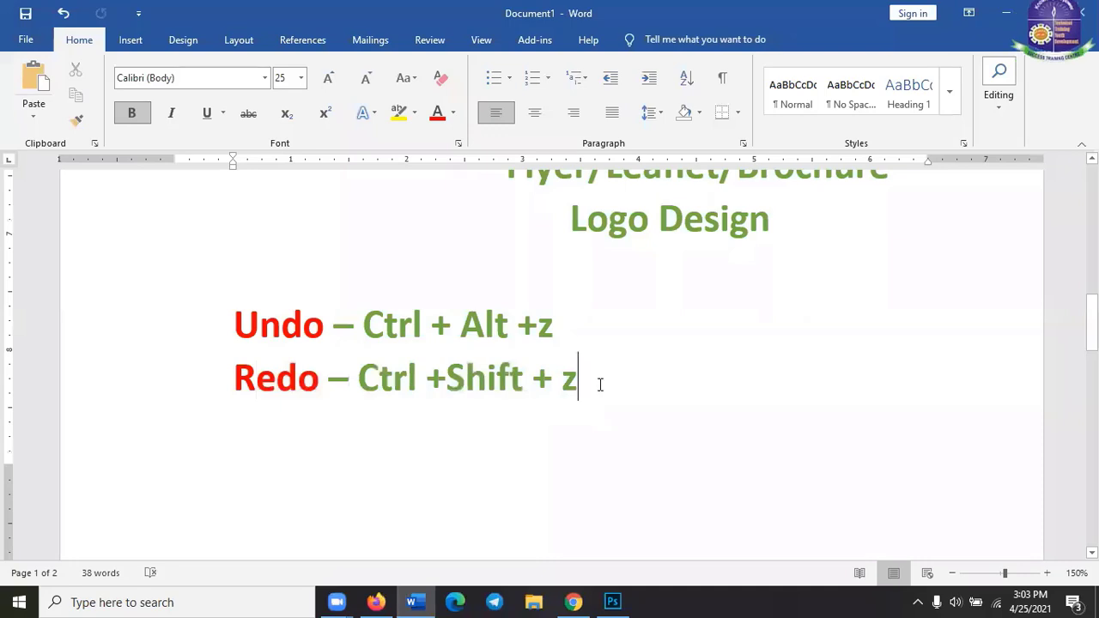
type("Se")
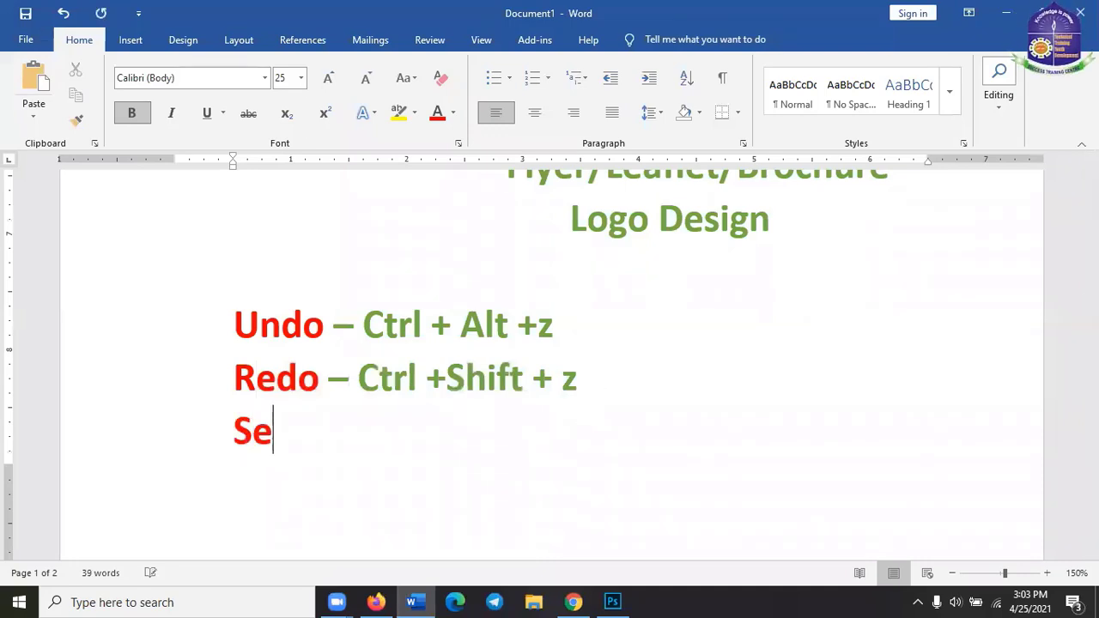
type("le")
key("BackSpace")
type("Desect -")
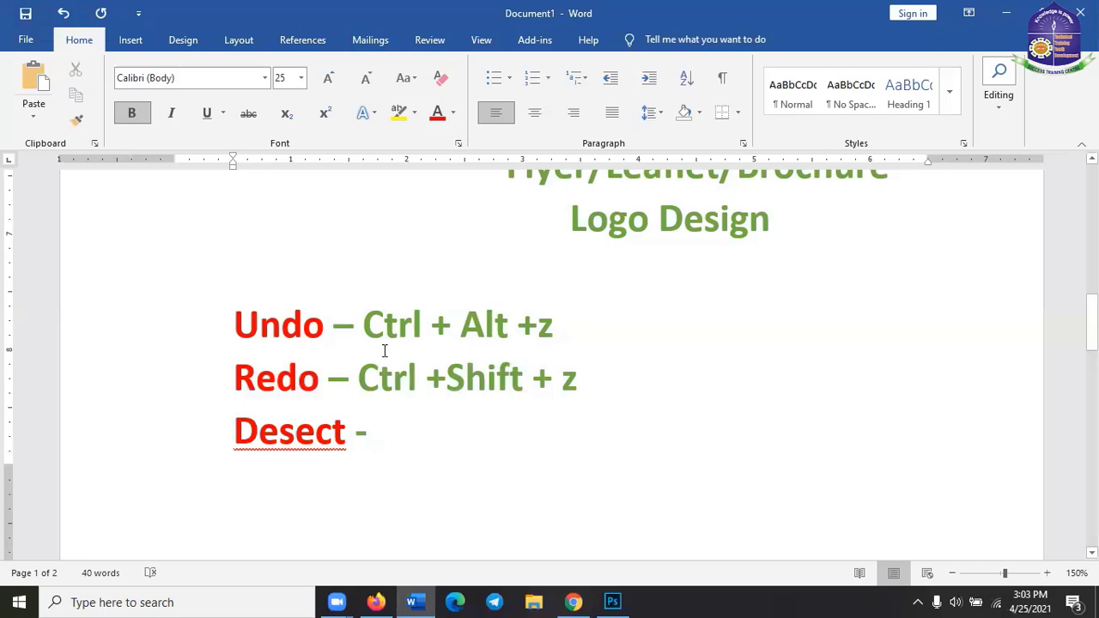
type("Ctr")
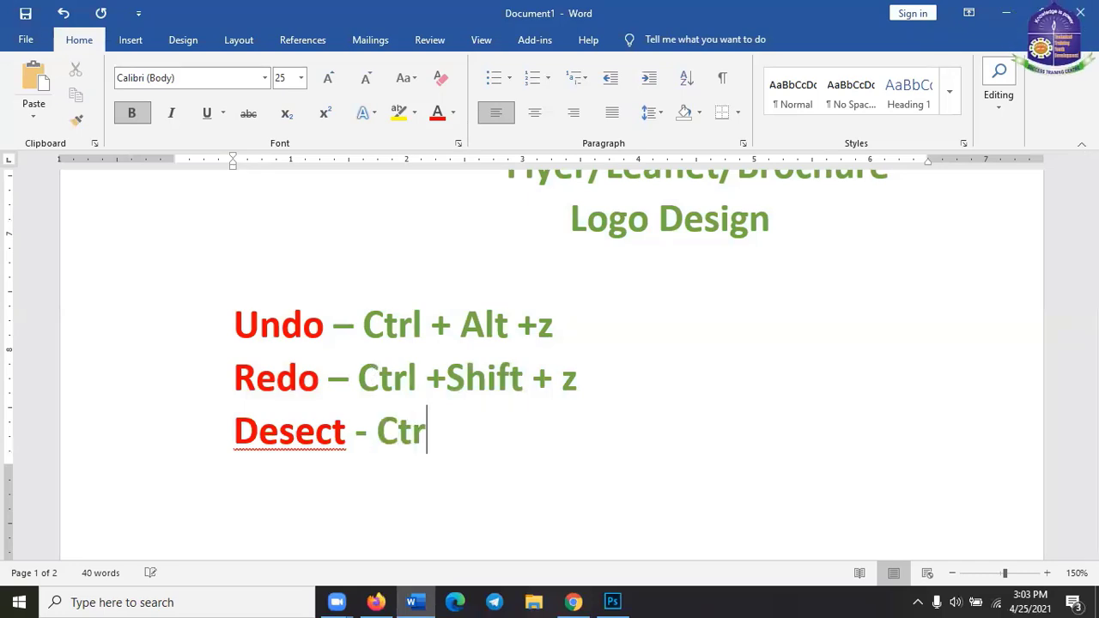
type("l + d")
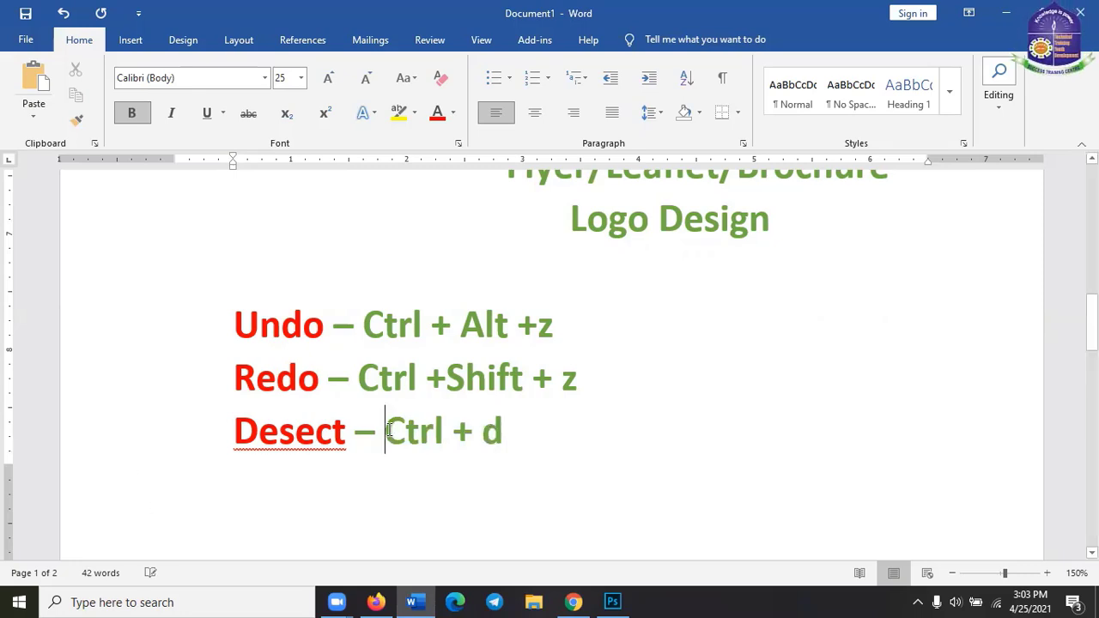
- Correct the word "Desect" to "Deselect" and highlight the whole line "Deselect – Ctrl + d"
key("Left")
key("Left")
key("Left")
key("Left")
key("Left")
type("l")
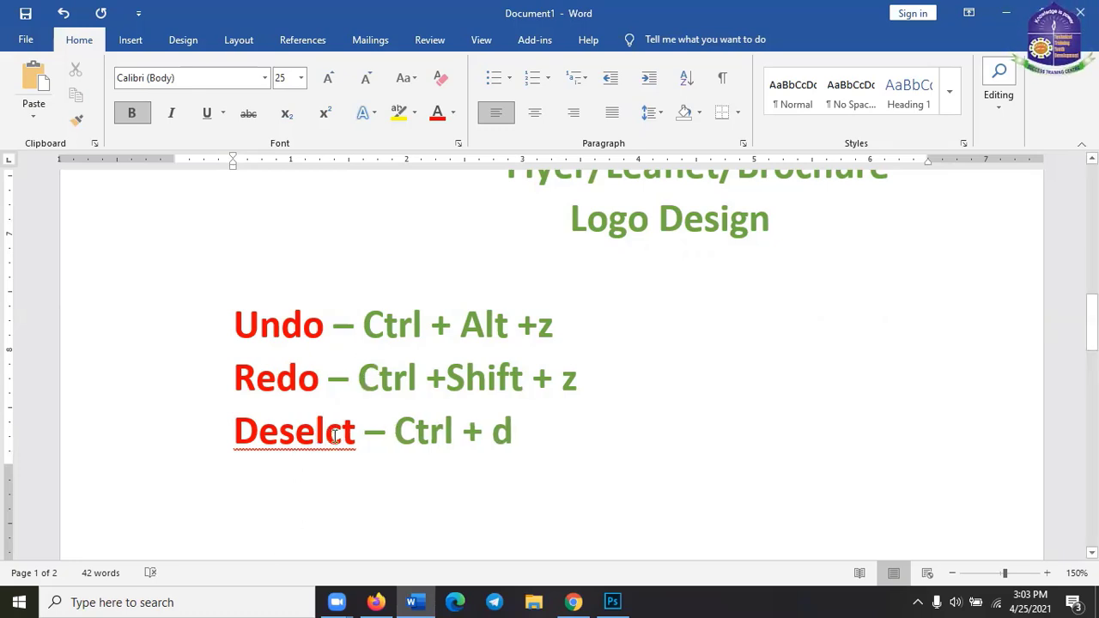
type("e")
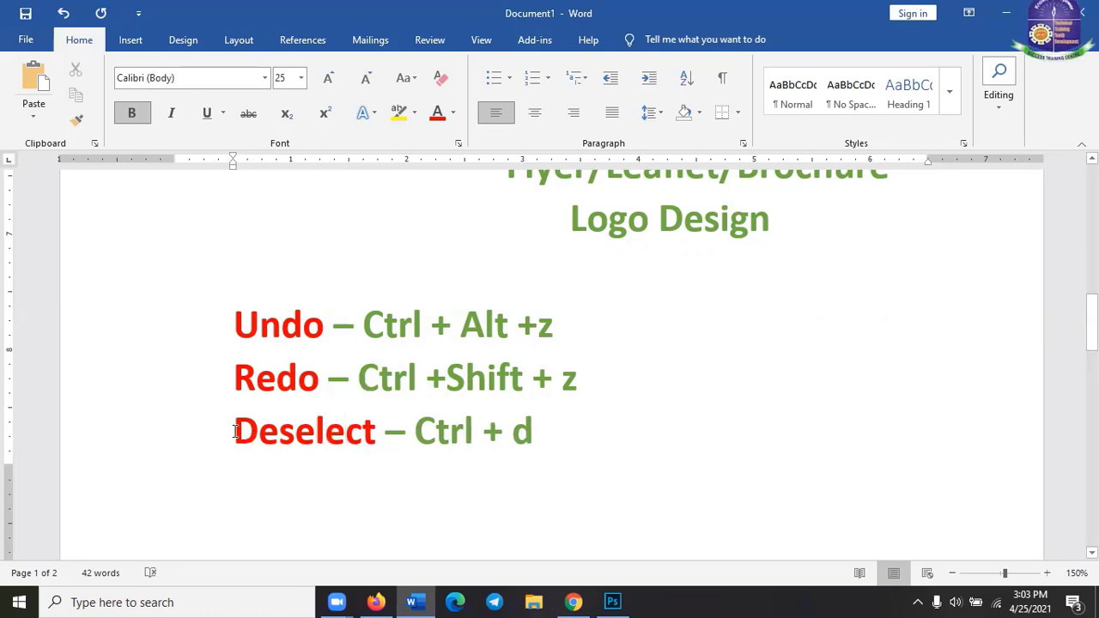
left_click_drag(233, 432, 549, 426)
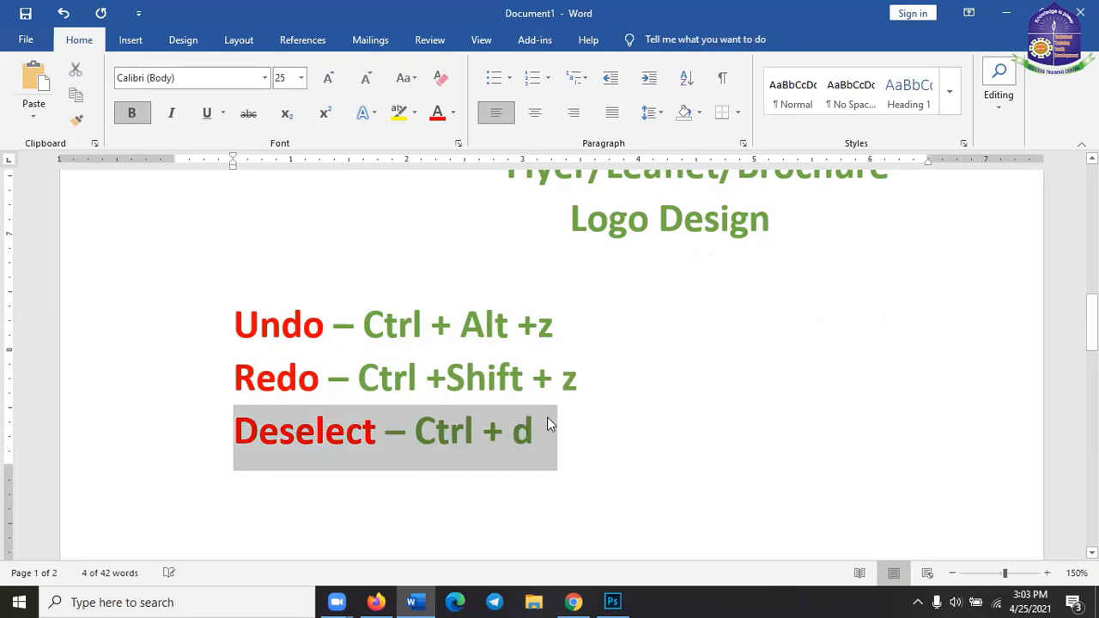
- Switch to Photoshop, draw a rectangular marquee selection across the man's face, shoulders and chest, and clear it
left_click(613, 602)
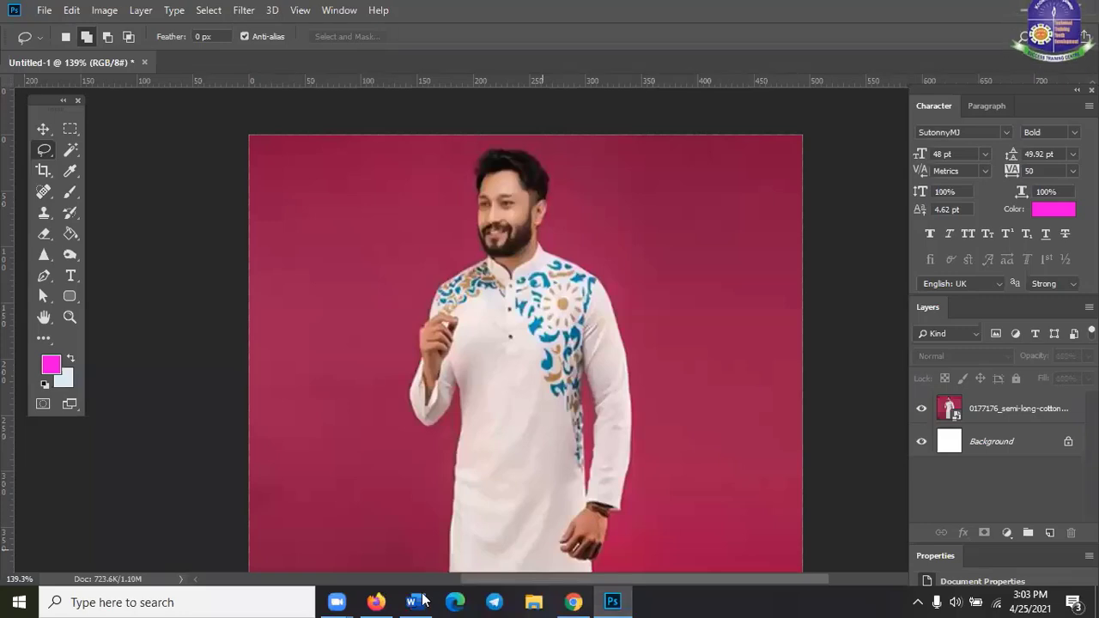
key("alt+Tab")
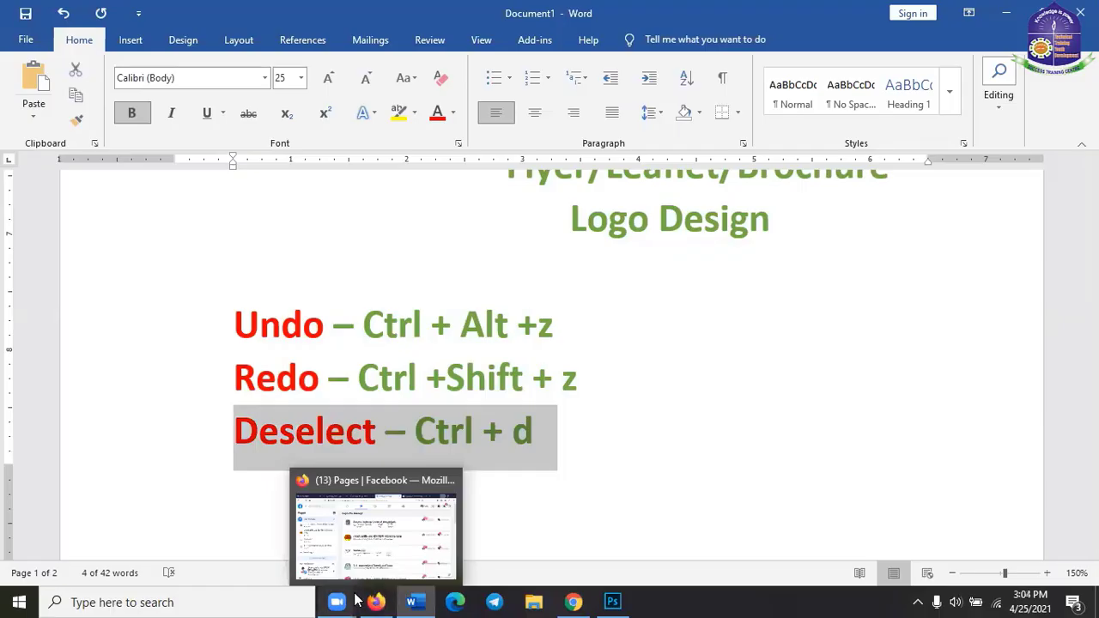
mouse_move(336, 602)
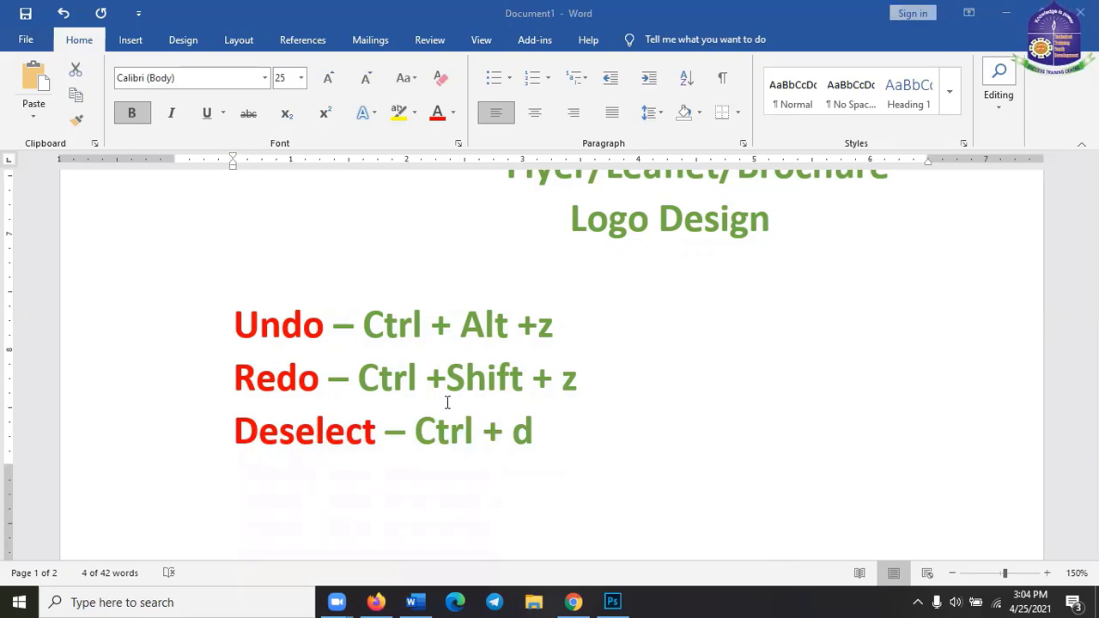
left_click(1005, 15)
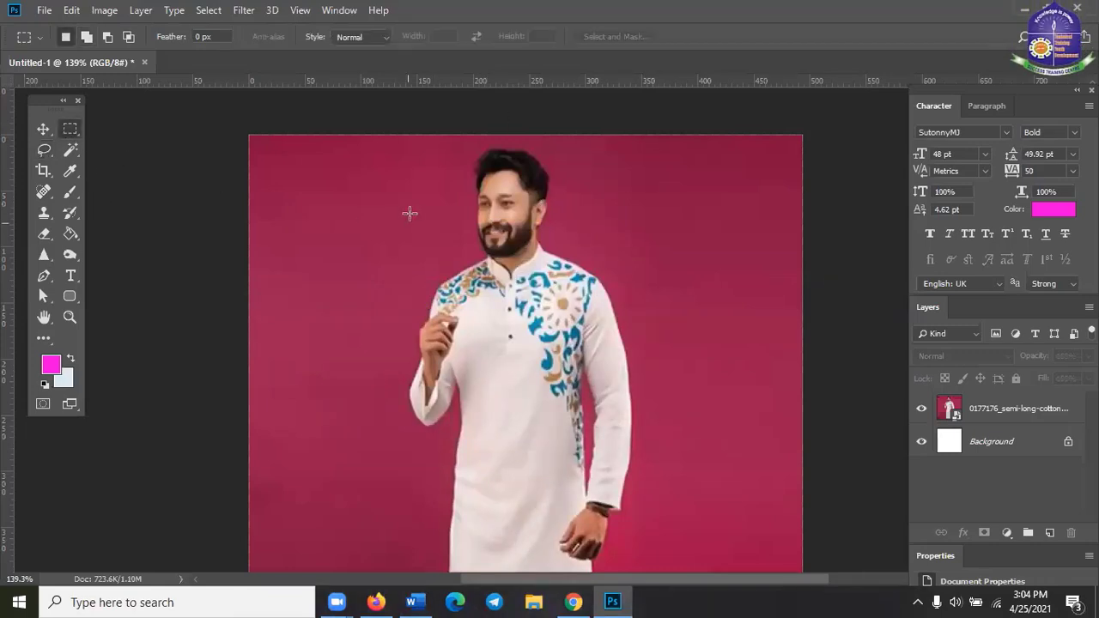
left_click_drag(527, 273, 636, 367)
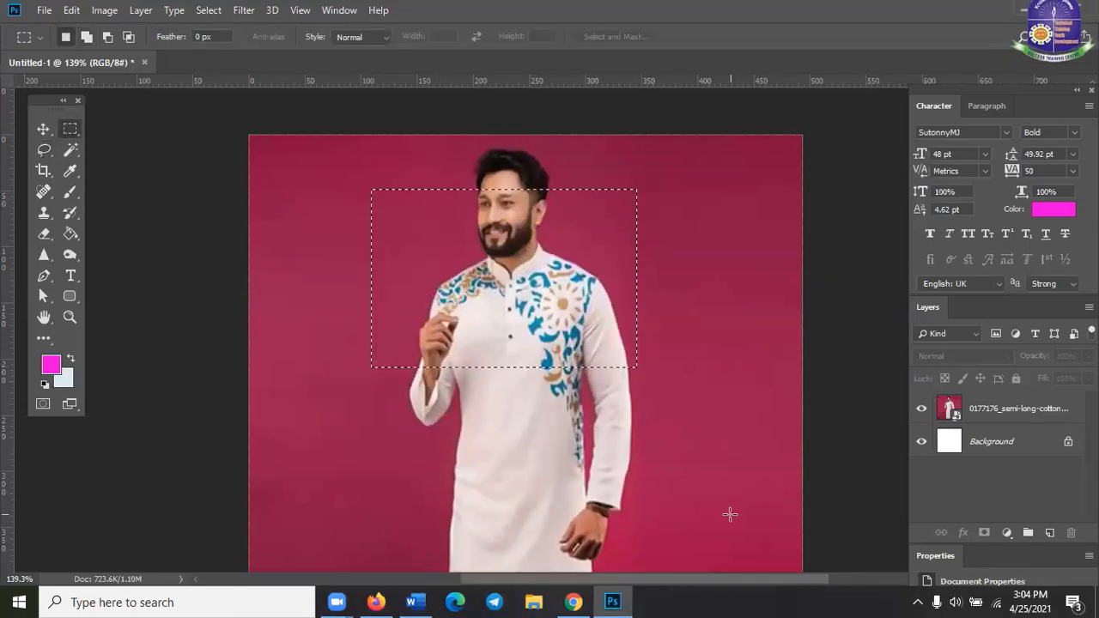
left_click(670, 248)
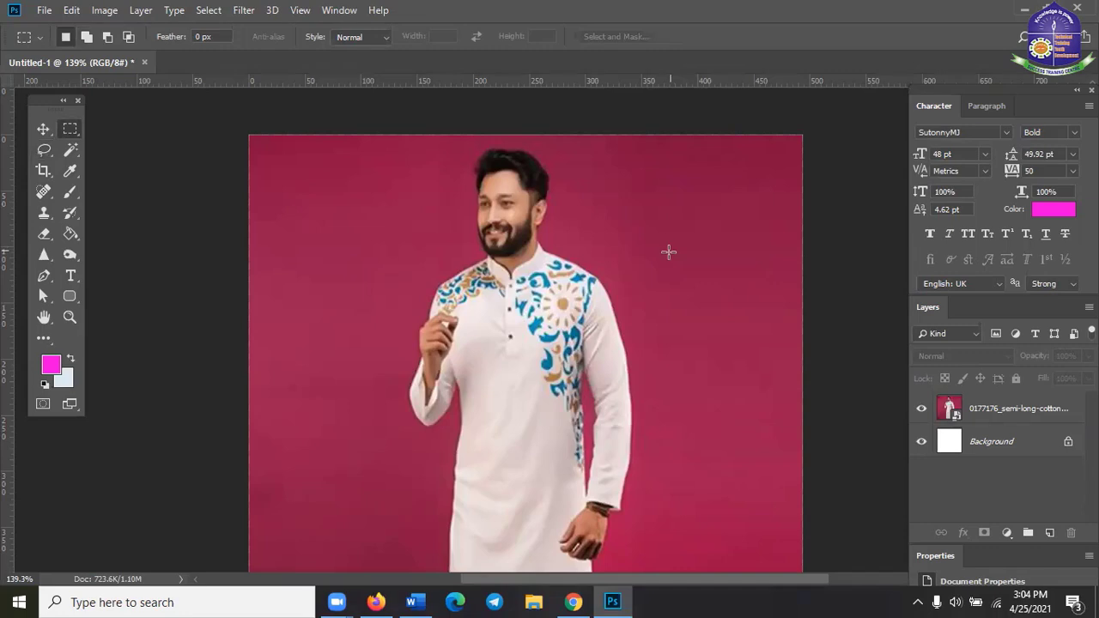
- Draw a freehand Lasso selection around the man's head, raised arm and upper body, and deselect it
scroll(417, 419, "up", 1)
scroll(417, 419, "down", 1)
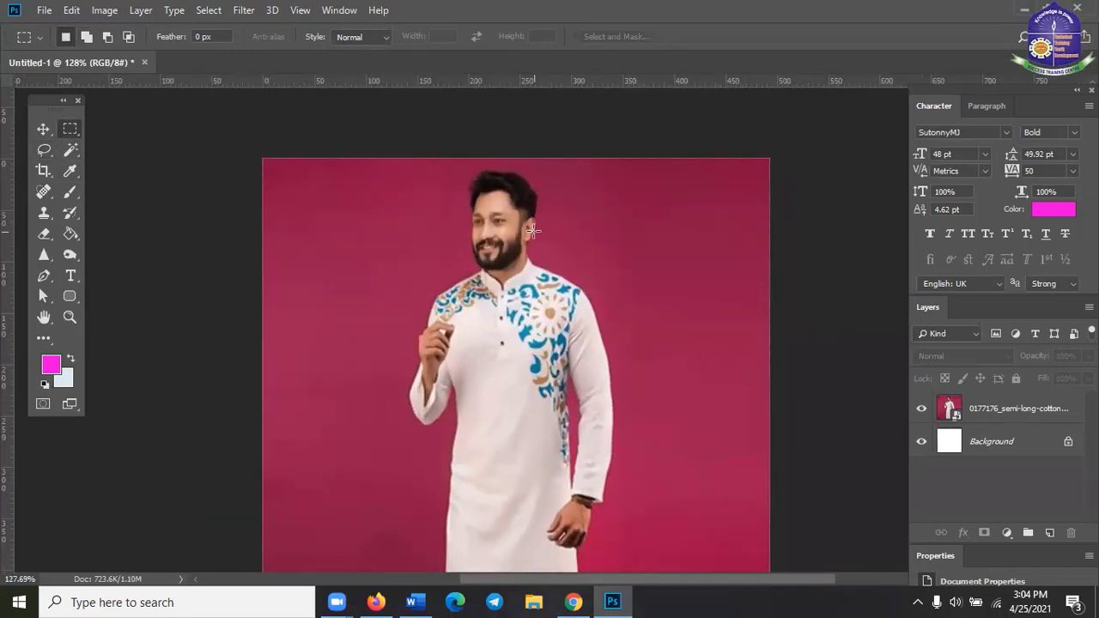
left_click(50, 146)
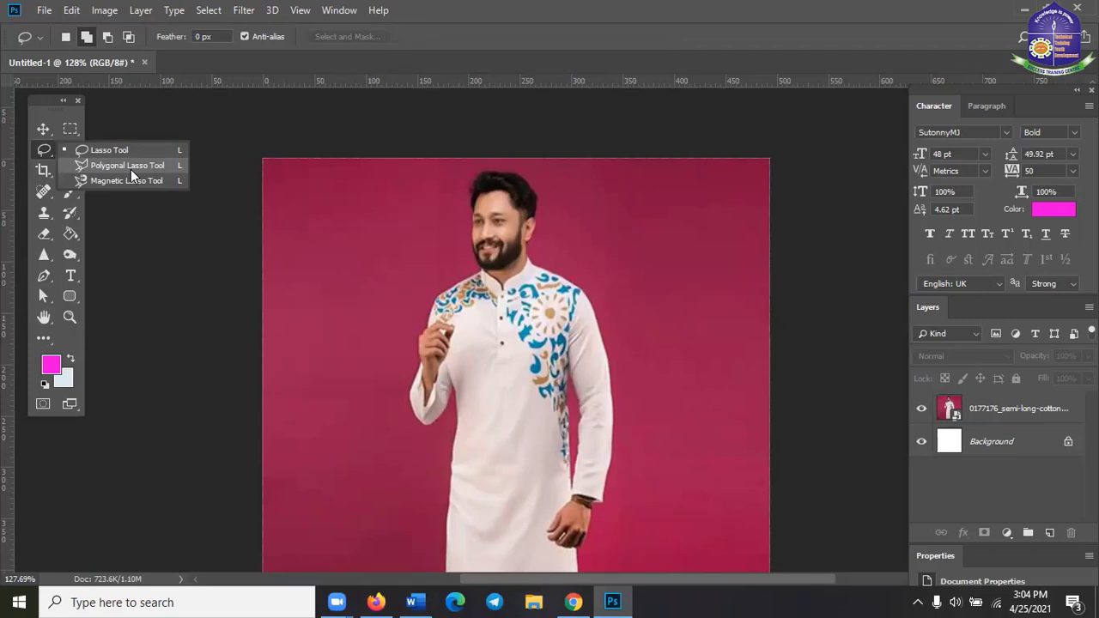
left_click(131, 169)
left_click(48, 148)
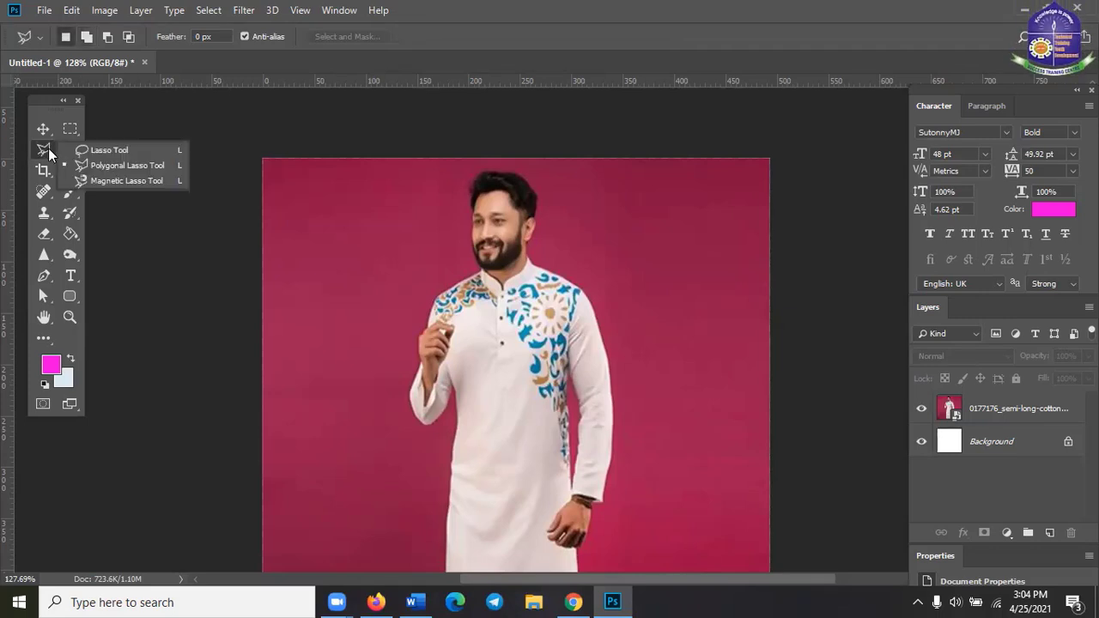
left_click(83, 151)
mouse_move(392, 397)
left_mouse_down()
mouse_move(397, 334)
mouse_move(437, 270)
mouse_move(434, 219)
mouse_move(458, 182)
left_mouse_up()
mouse_move(561, 238)
left_mouse_down()
mouse_move(577, 432)
mouse_move(383, 430)
mouse_move(388, 401)
left_mouse_up()
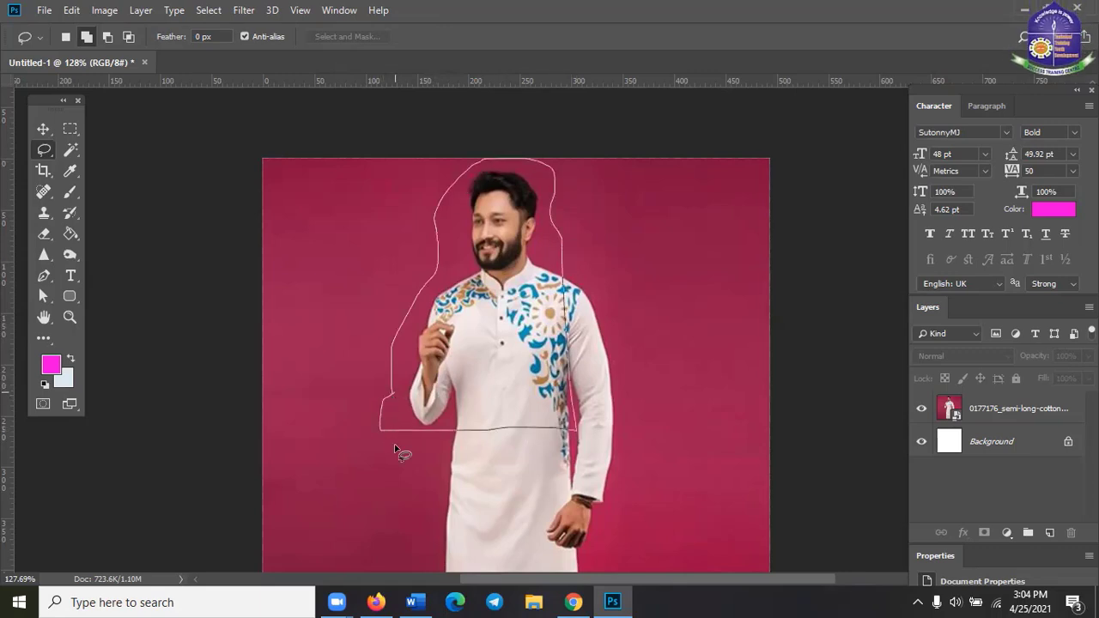
left_click_drag(396, 450, 396, 445)
key("ctrl+d")
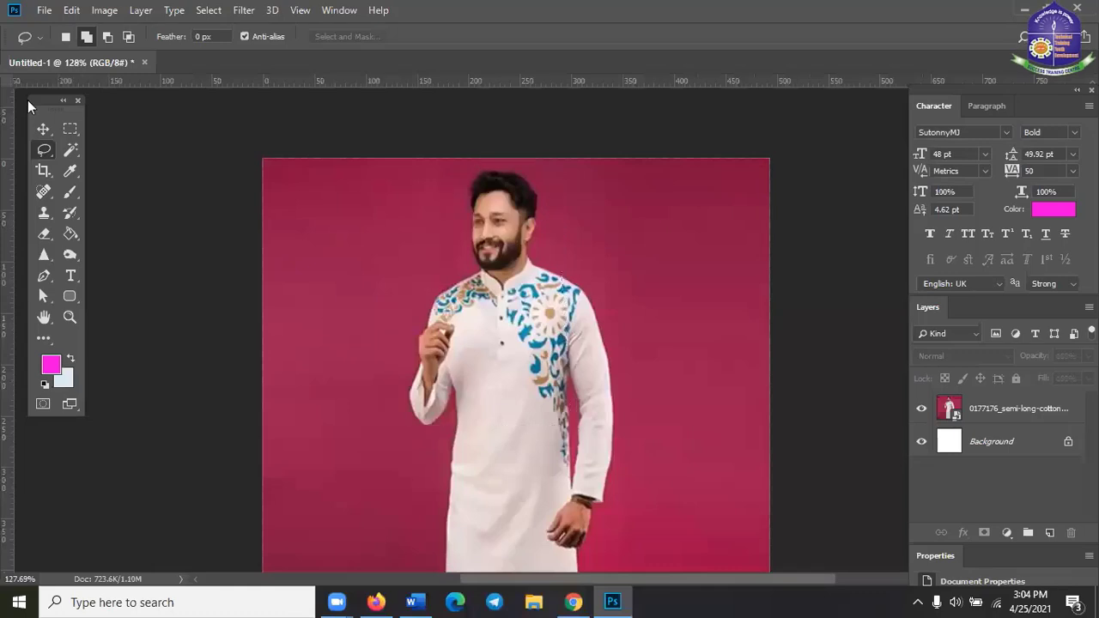
- Outline the man's head, shoulders and upper body with a closed Polygonal Lasso selection, and clear the selection
right_click(42, 153)
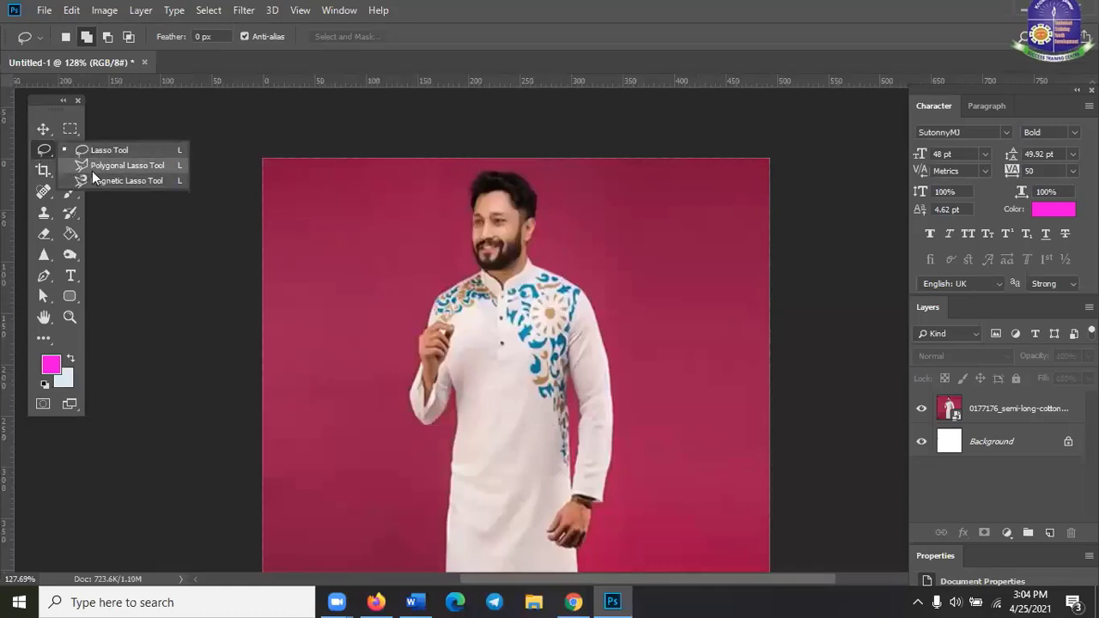
left_click(92, 165)
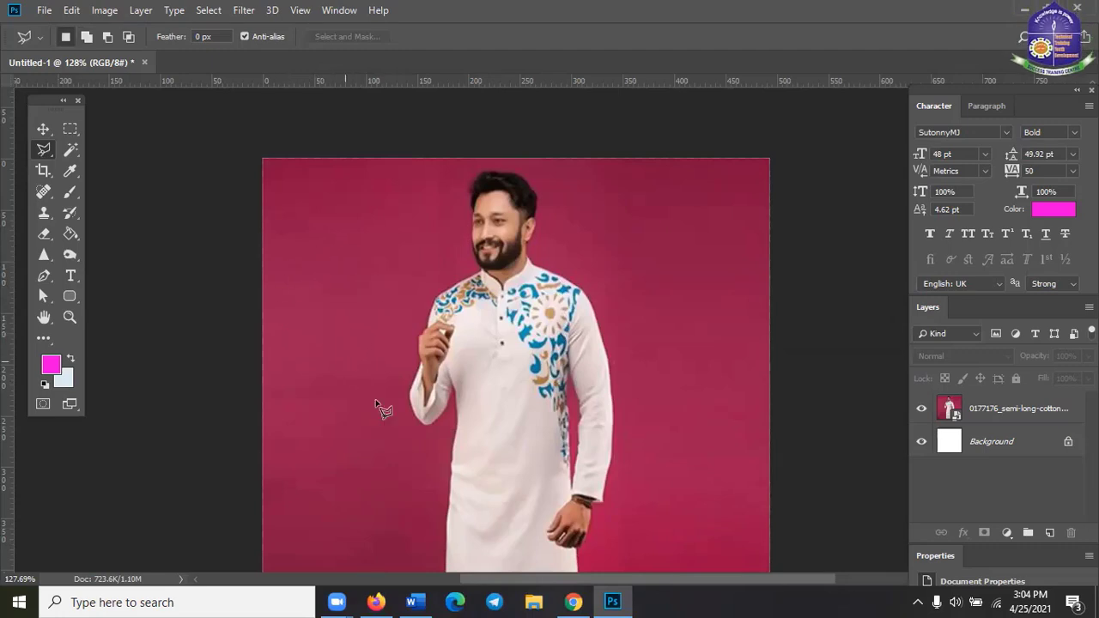
left_click(399, 438)
left_click(398, 232)
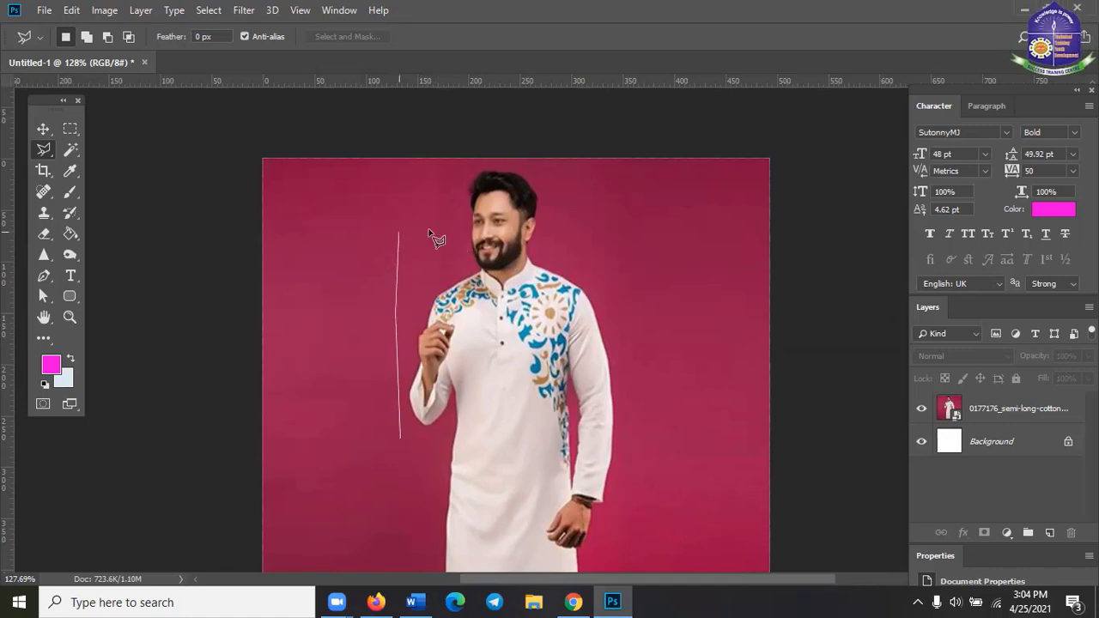
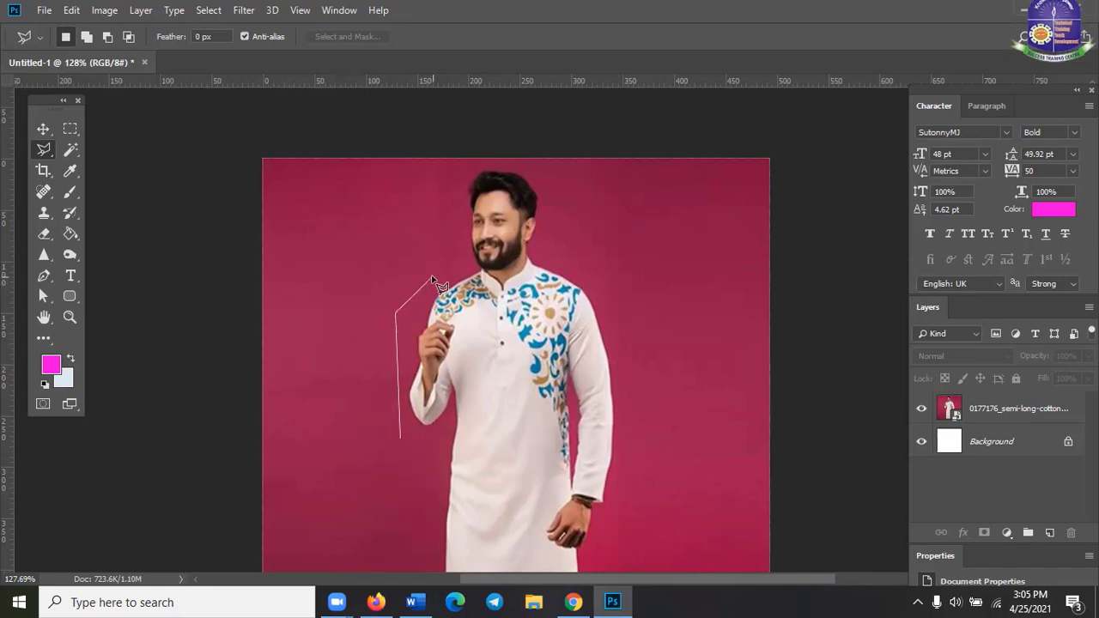
left_click(430, 196)
left_click(472, 168)
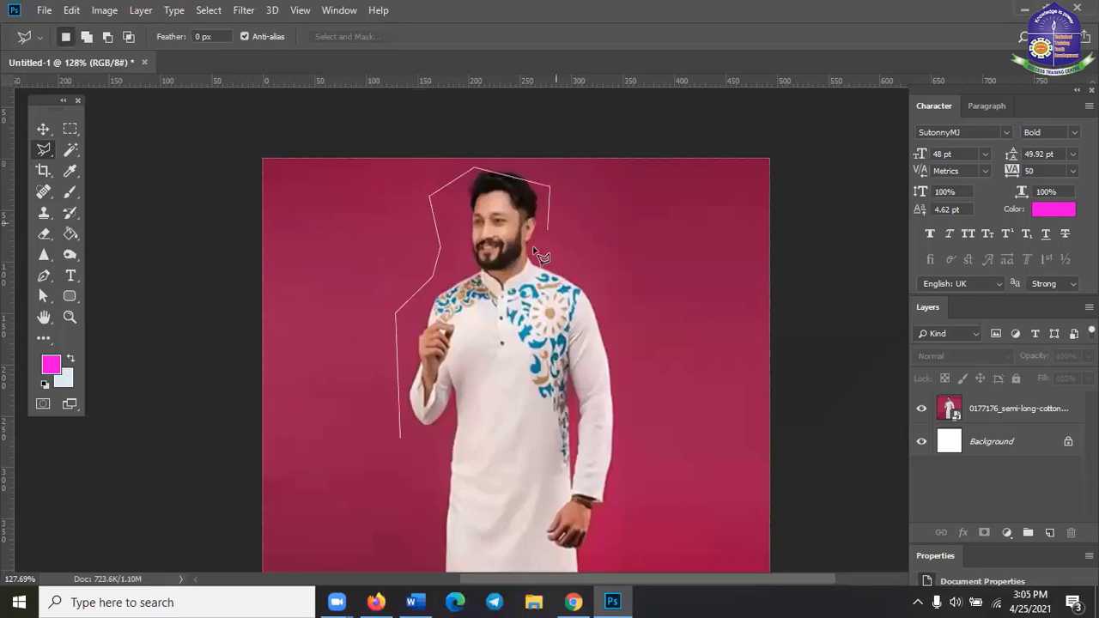
left_click(610, 297)
left_click(505, 460)
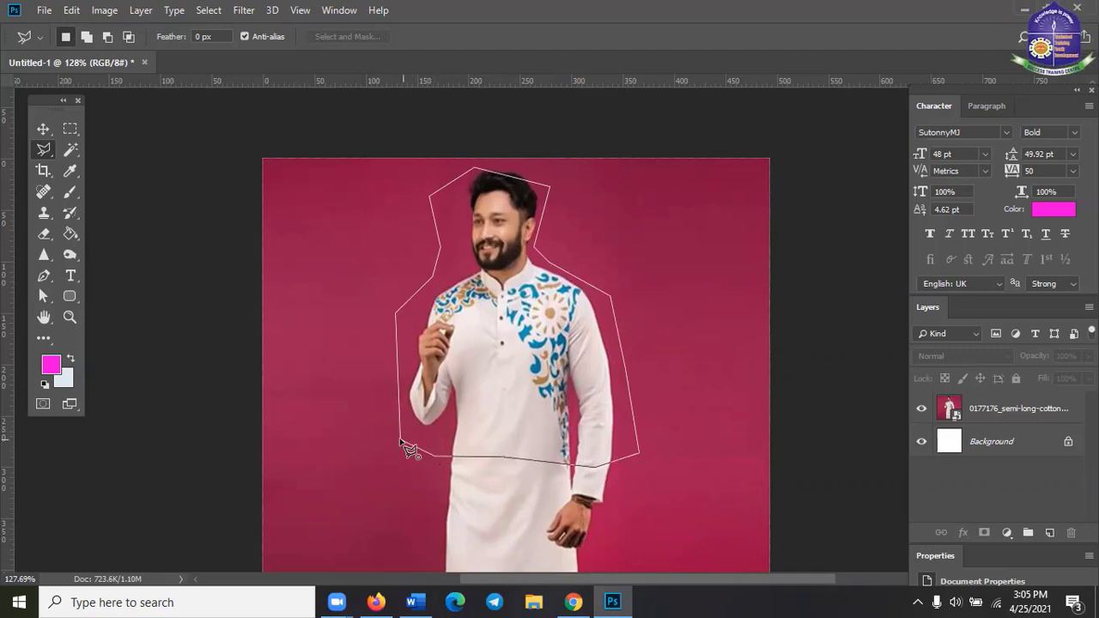
left_click(402, 441)
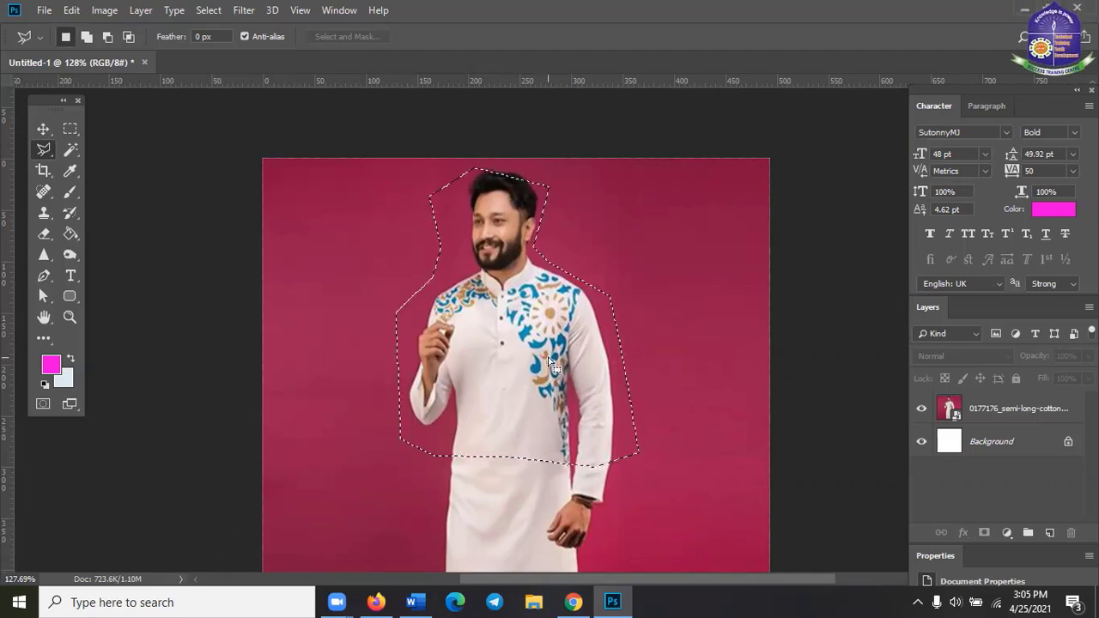
left_click(529, 384)
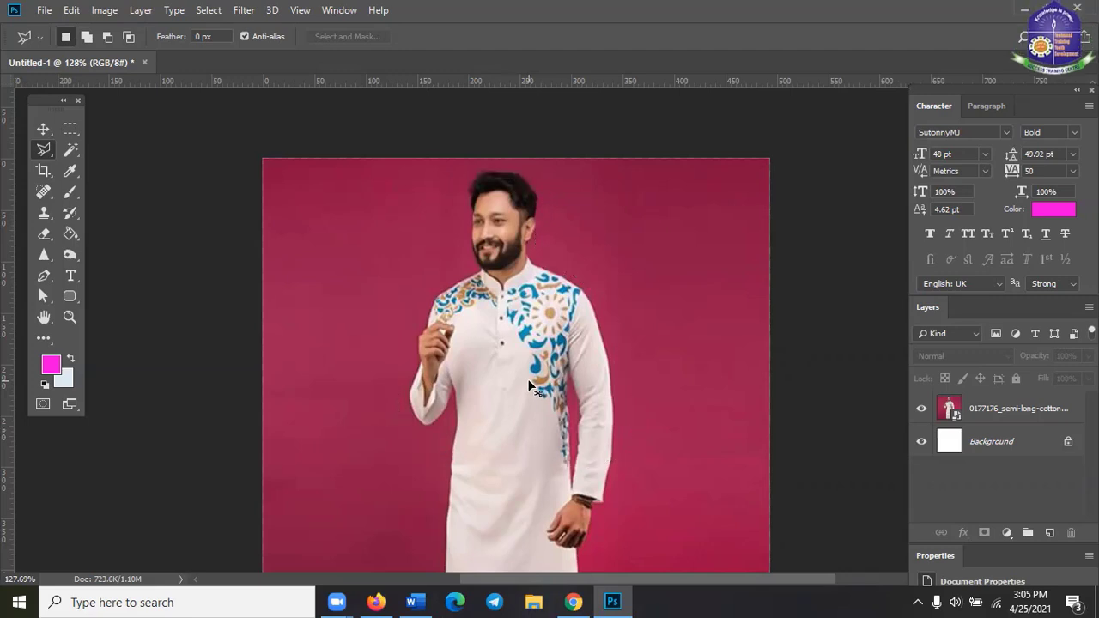
- Look through the tool variants grouped with the Polygonal Lasso and the Magic Wand
right_click(37, 147)
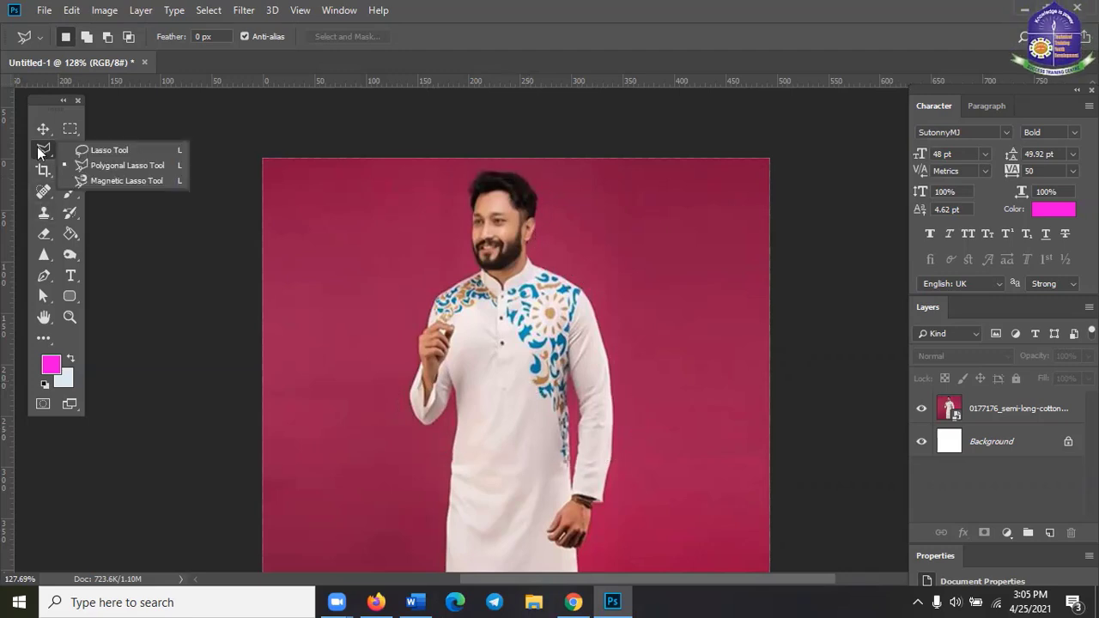
left_click(37, 147)
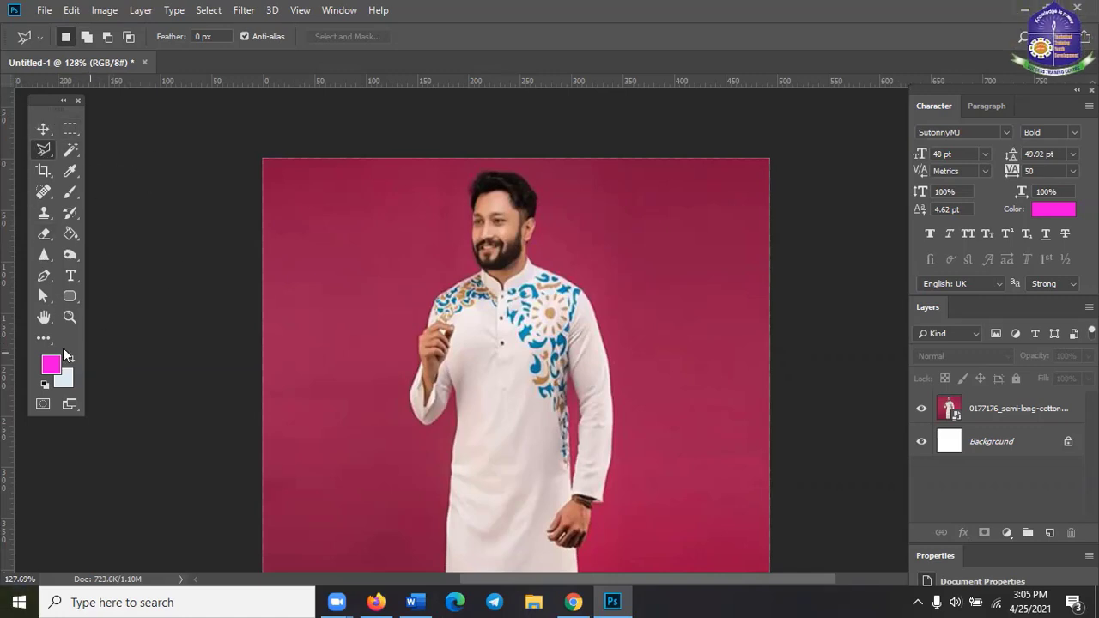
left_click(73, 151)
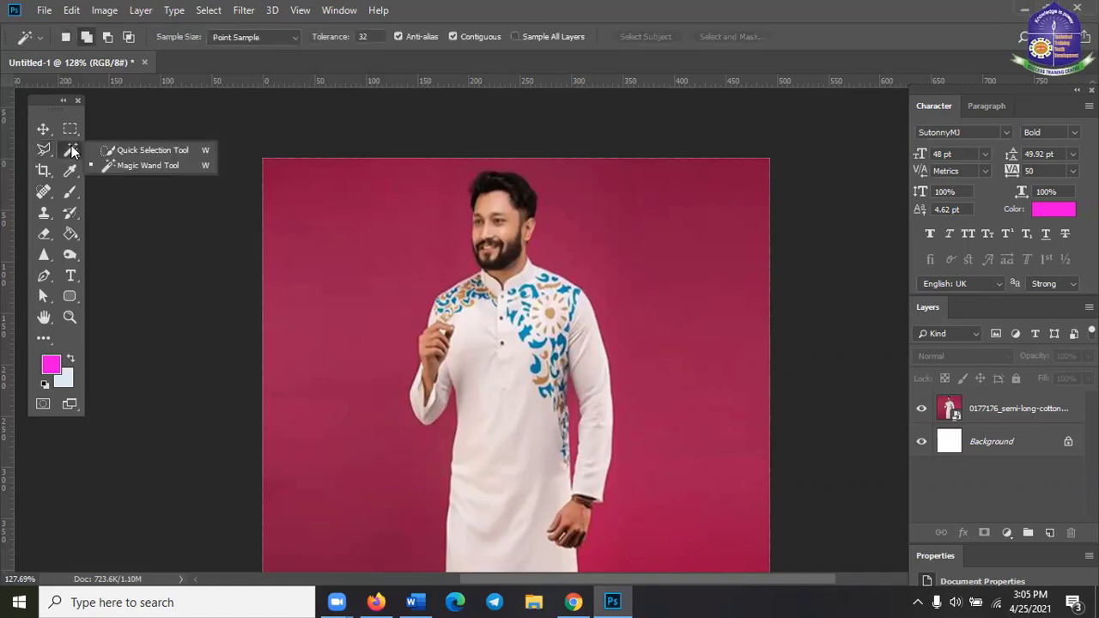
left_click(72, 152)
right_click(72, 152)
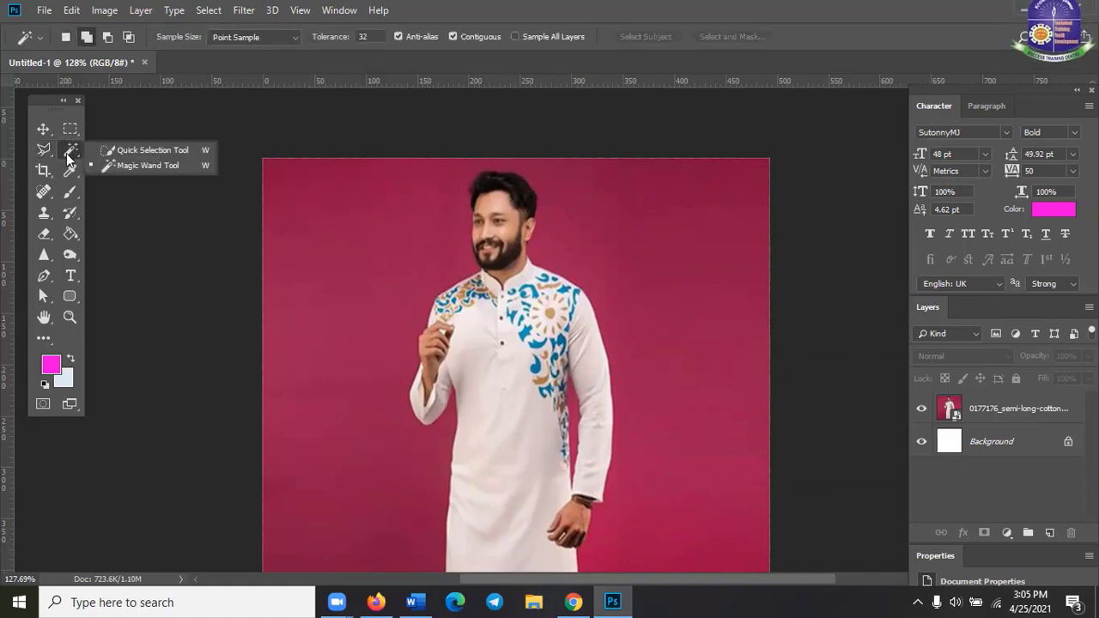
left_click(70, 159)
right_click(70, 158)
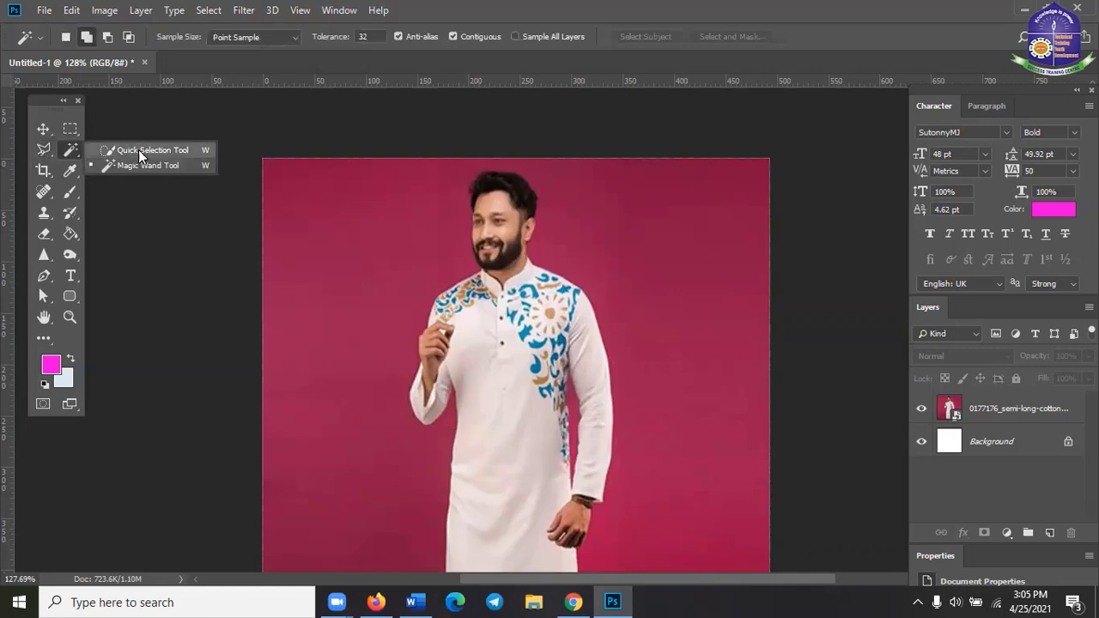
left_click(70, 151)
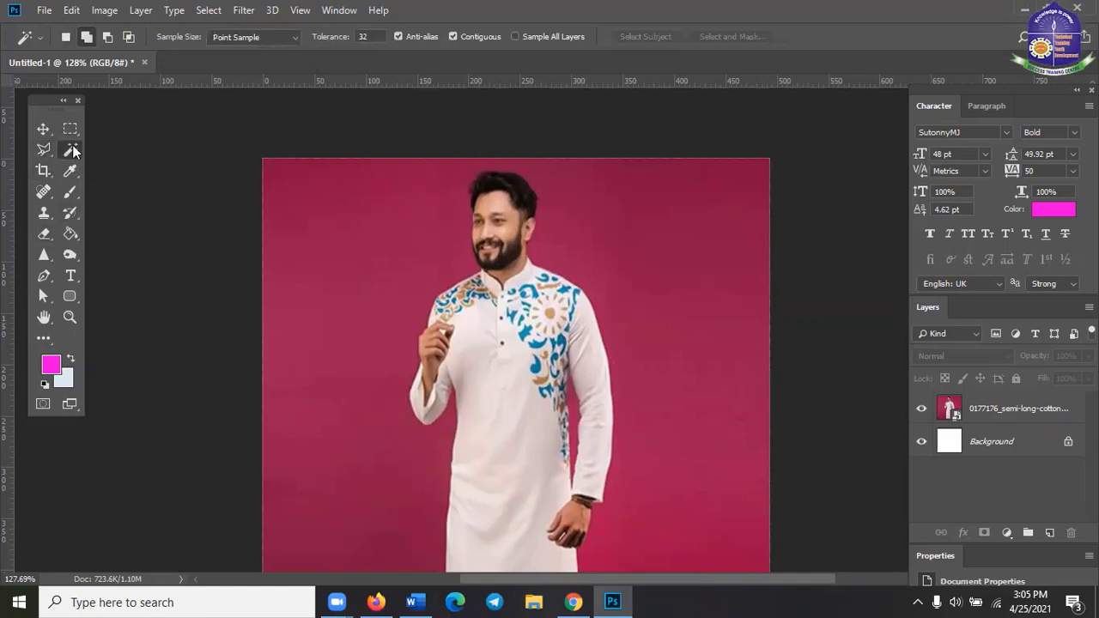
scroll(30, 190, "up", 2)
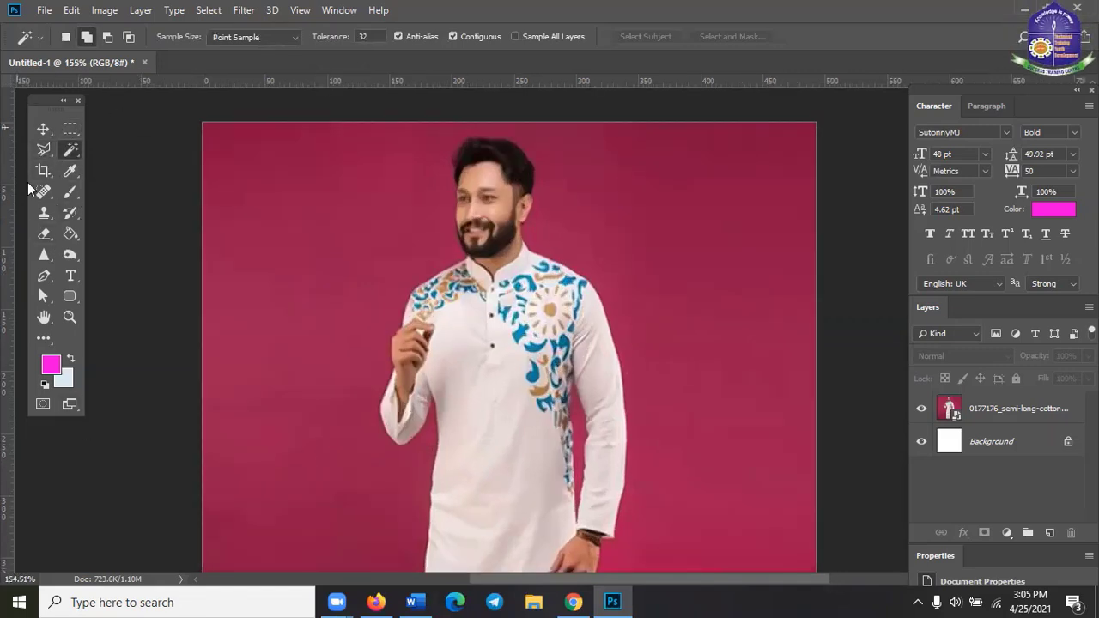
- Move the floating toolbox slightly and look through the variants of the Eyedropper and Crop tools
left_click_drag(44, 100, 52, 105)
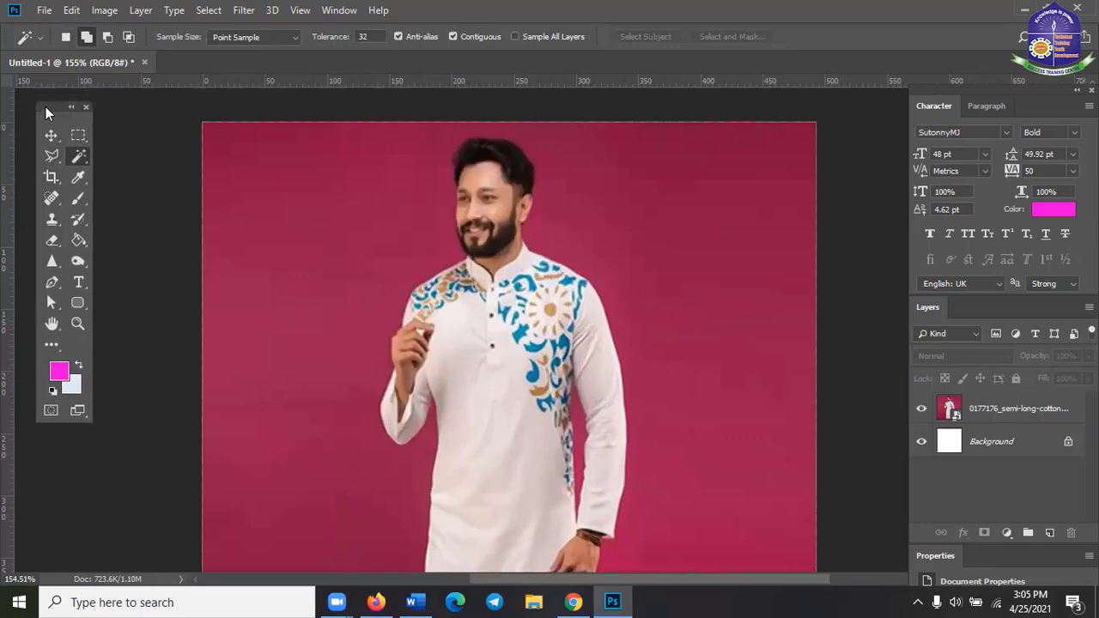
left_click(79, 180)
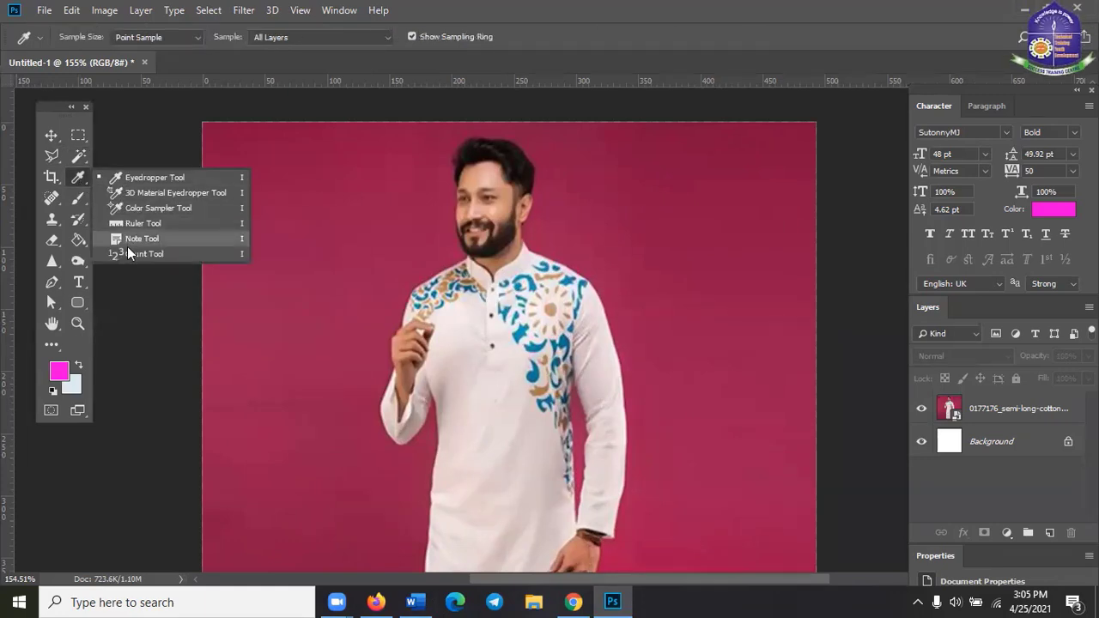
left_click(73, 175)
left_click(74, 179)
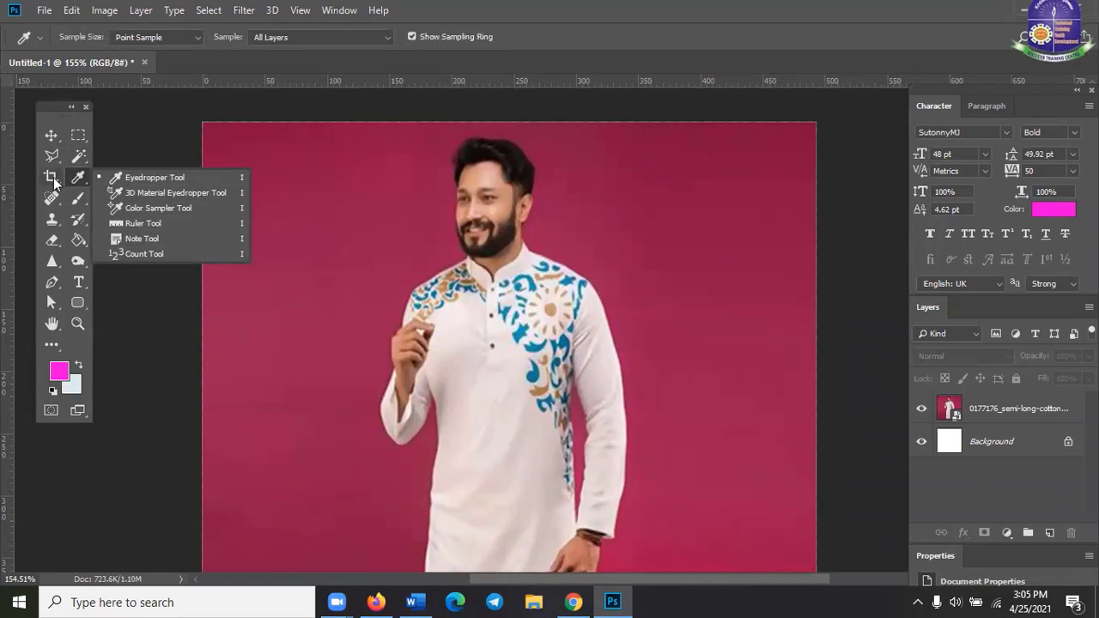
left_click(52, 178)
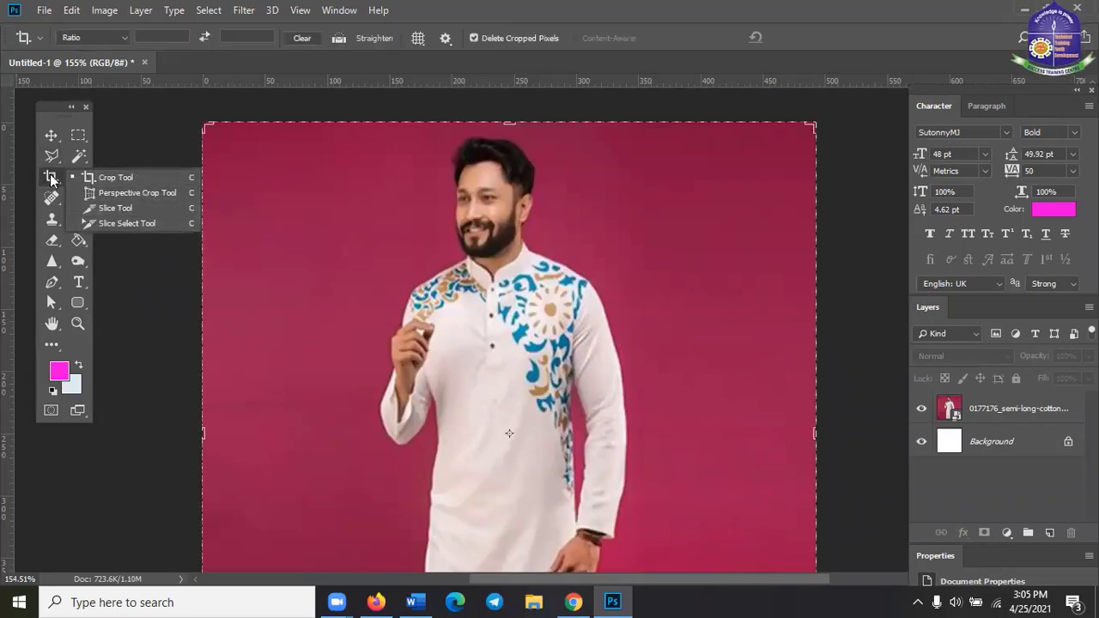
- Activate the Quick Selection tool from the Magic Wand group and make the man's photo layer active
left_click(78, 158)
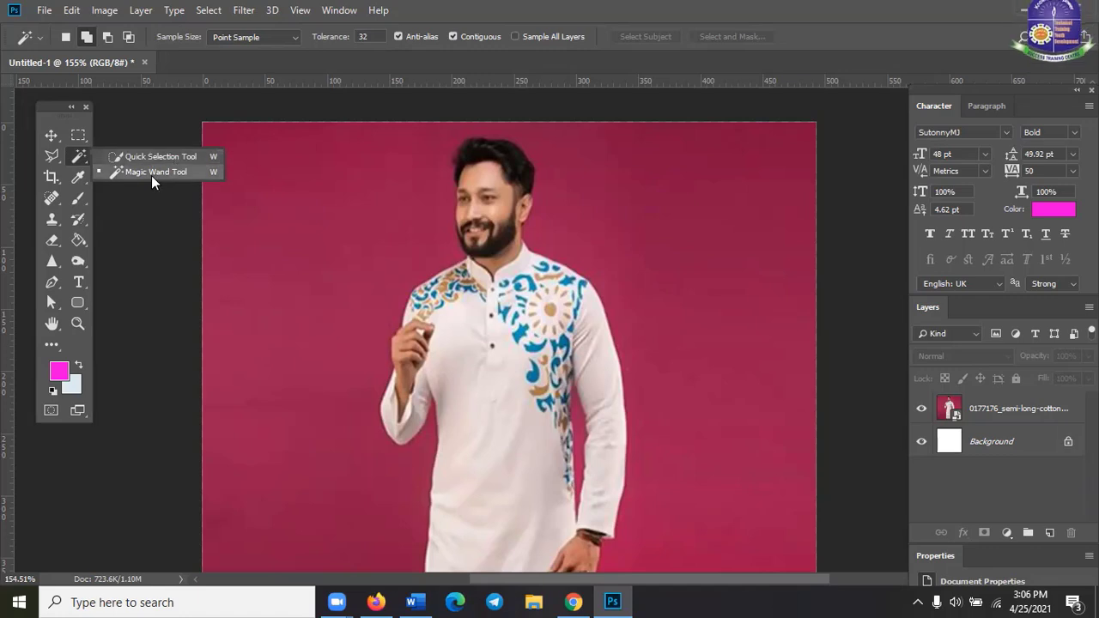
left_click(77, 138)
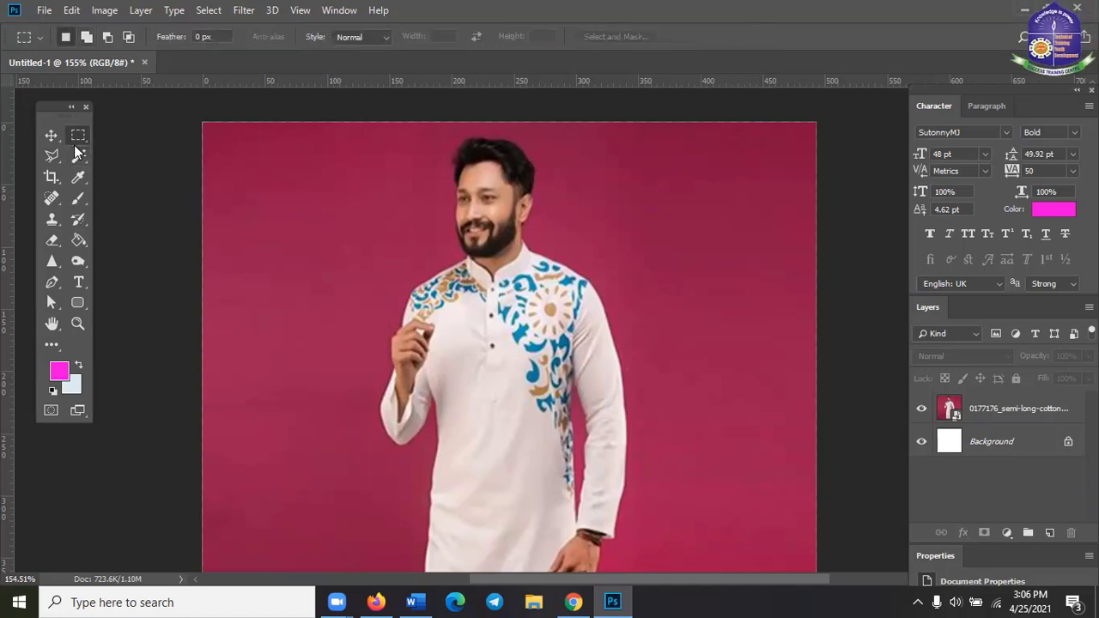
left_click(77, 157)
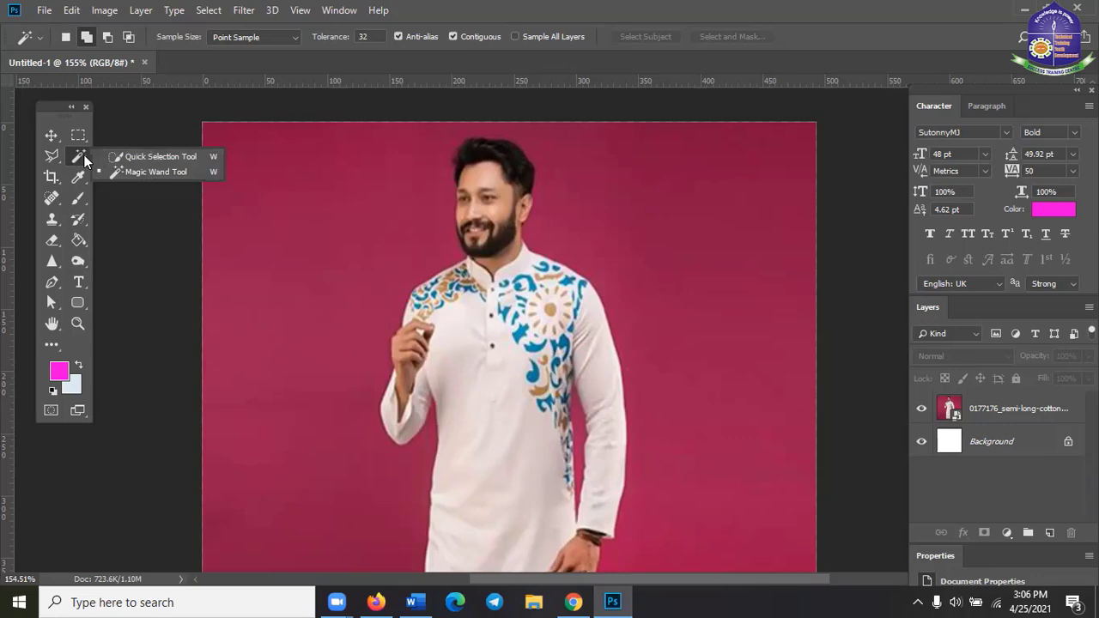
left_click(192, 158)
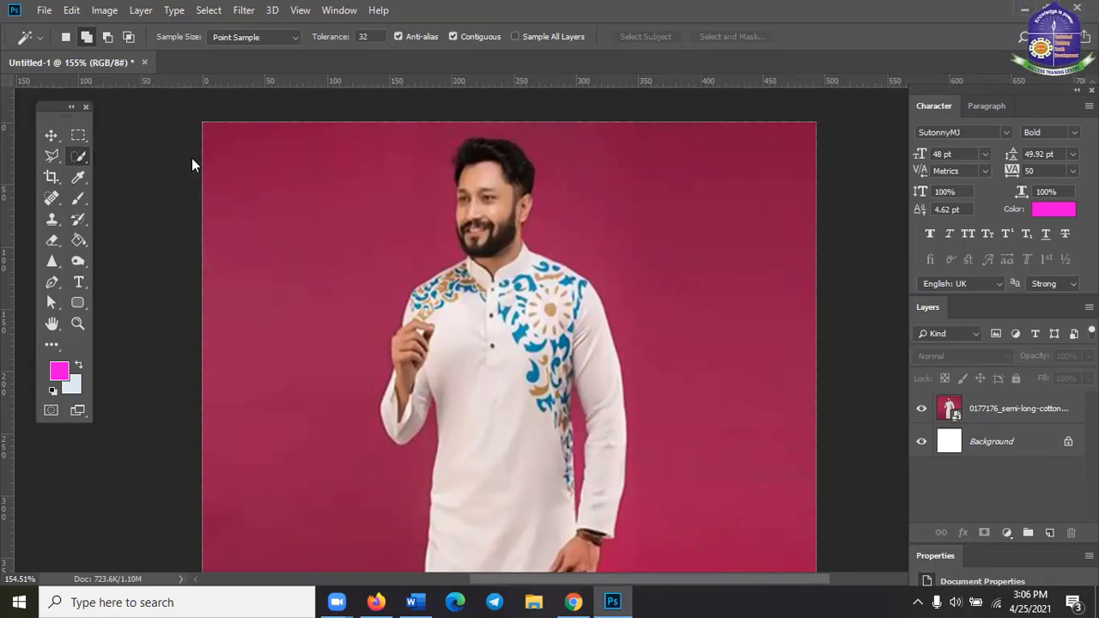
scroll(532, 363, "up", 2)
scroll(448, 386, "down", 4)
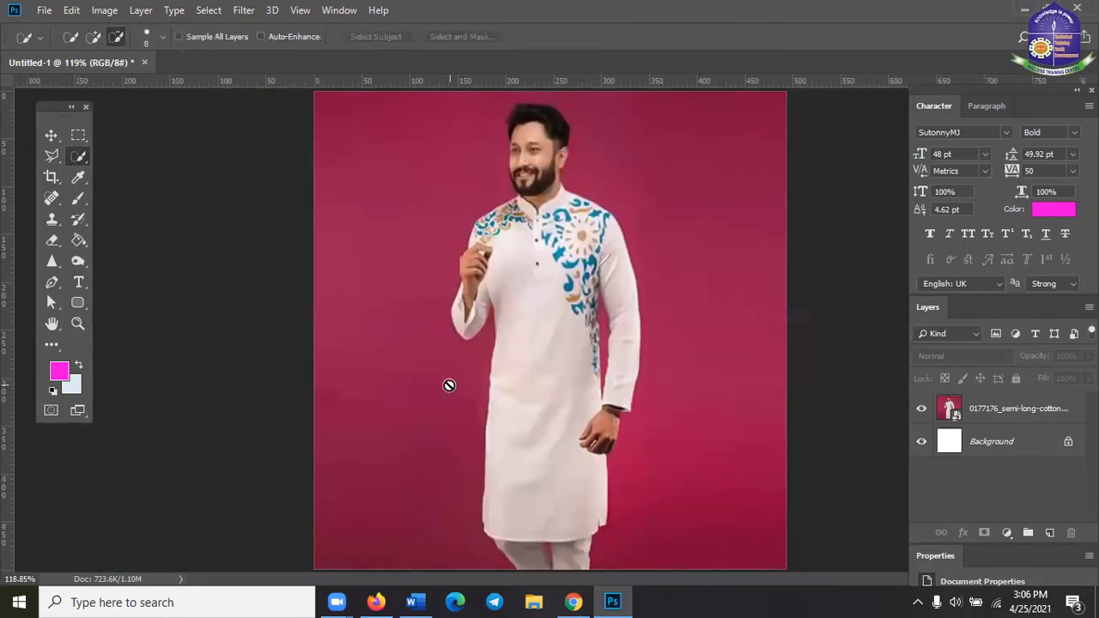
scroll(448, 386, "up", 2)
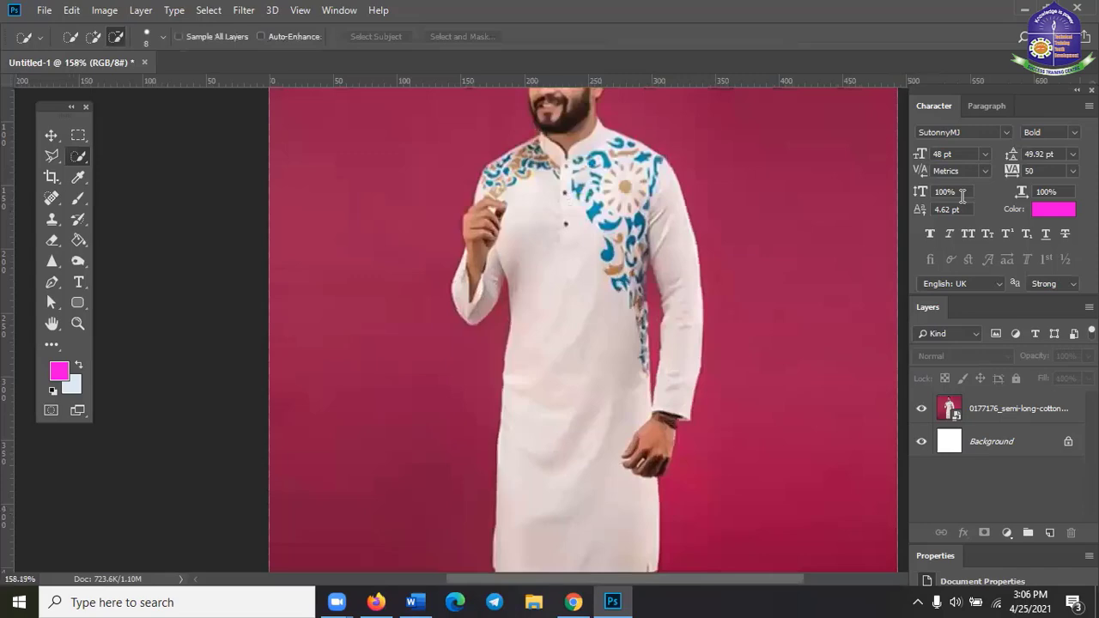
left_click(999, 415)
scroll(608, 359, "down", 2)
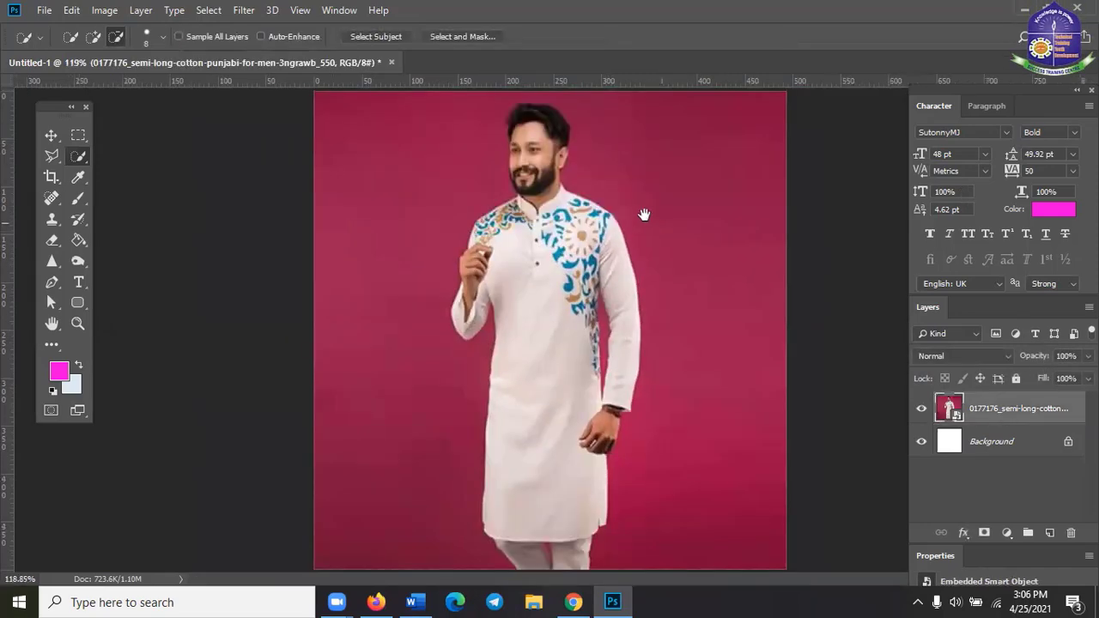
scroll(583, 279, "up", 3)
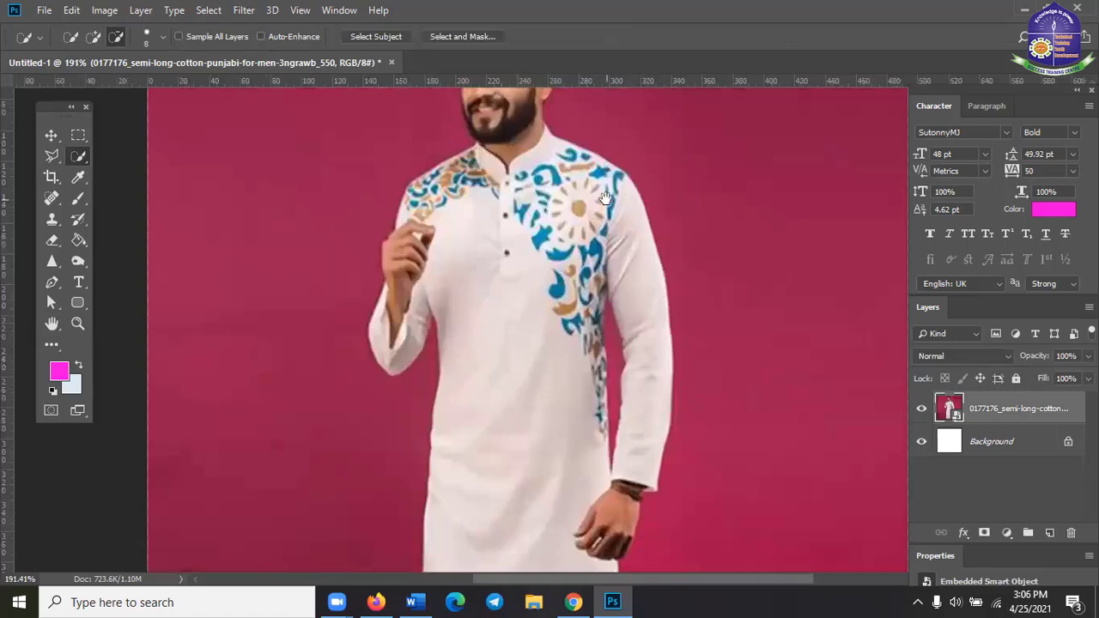
scroll(605, 197, "down", 1)
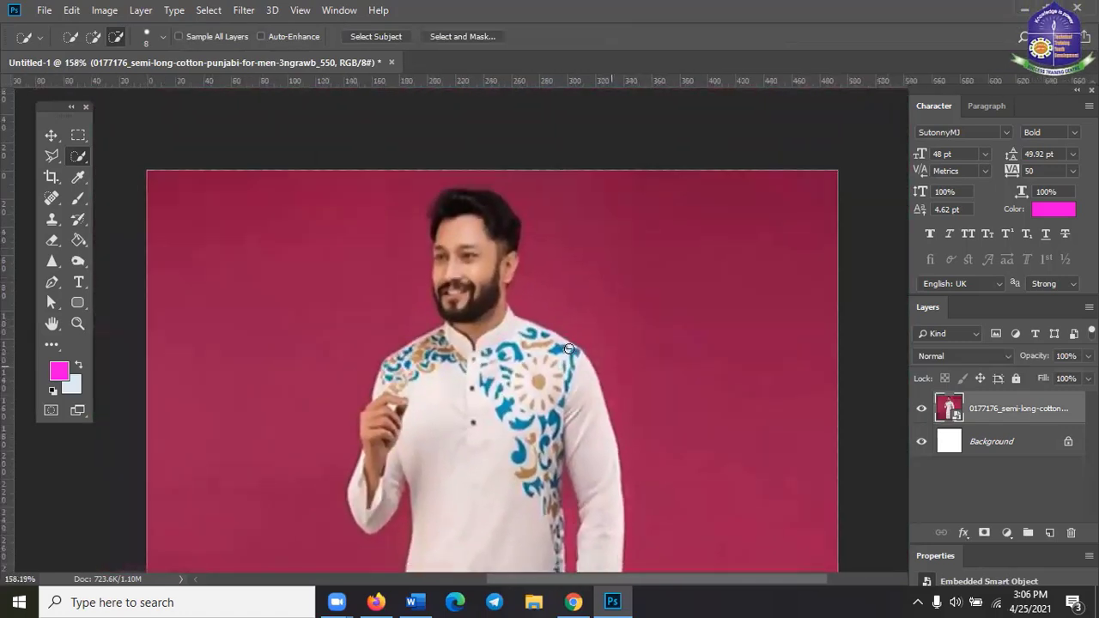
scroll(568, 349, "down", 1)
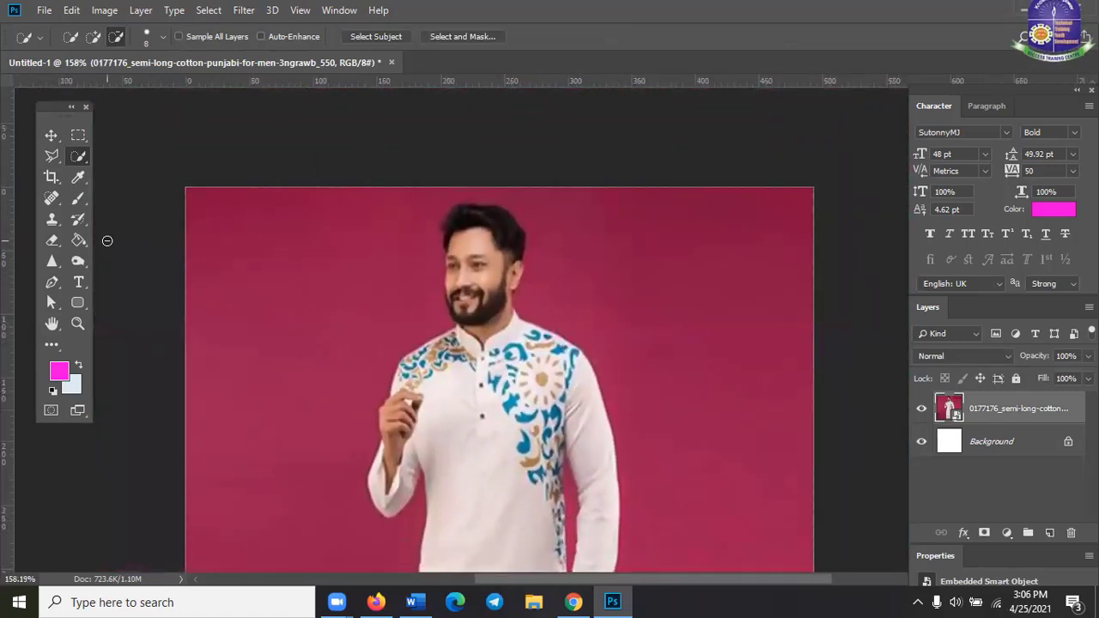
- Set Quick Selection to add to the selection and select the magenta background on the man's raised-hand side
right_click(81, 153)
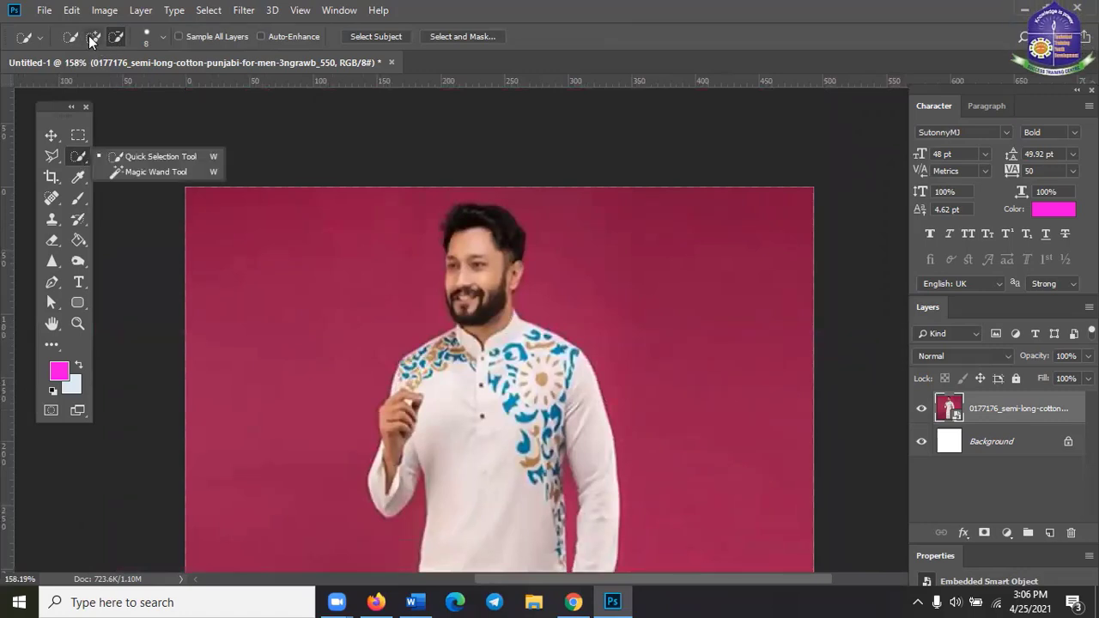
left_click(90, 39)
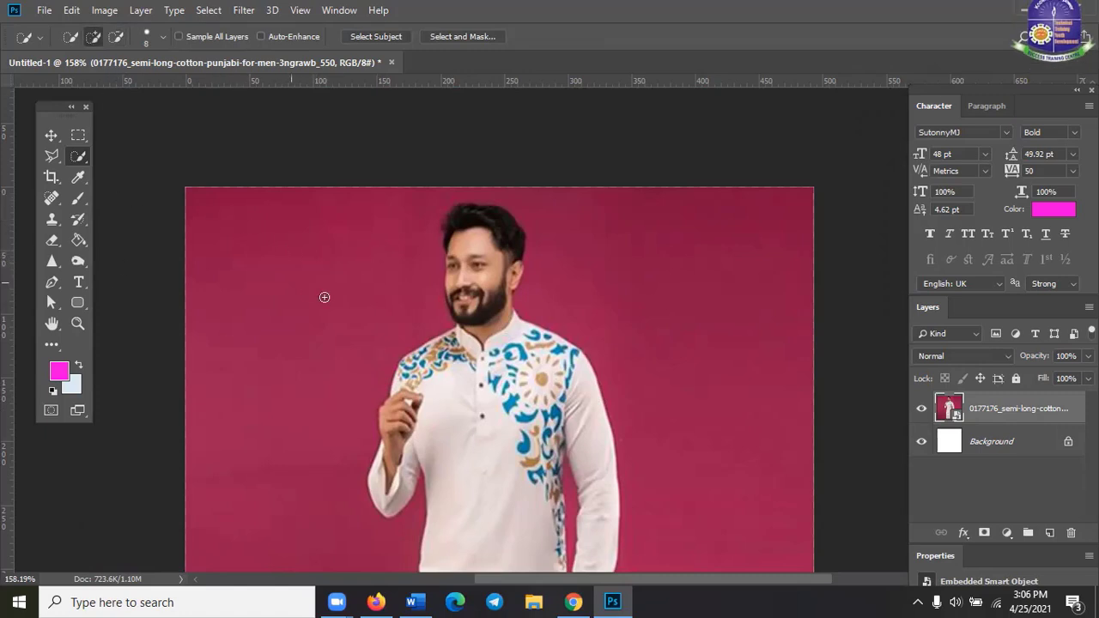
scroll(356, 317, "down", 2)
scroll(355, 316, "up", 3)
scroll(501, 355, "down", 1)
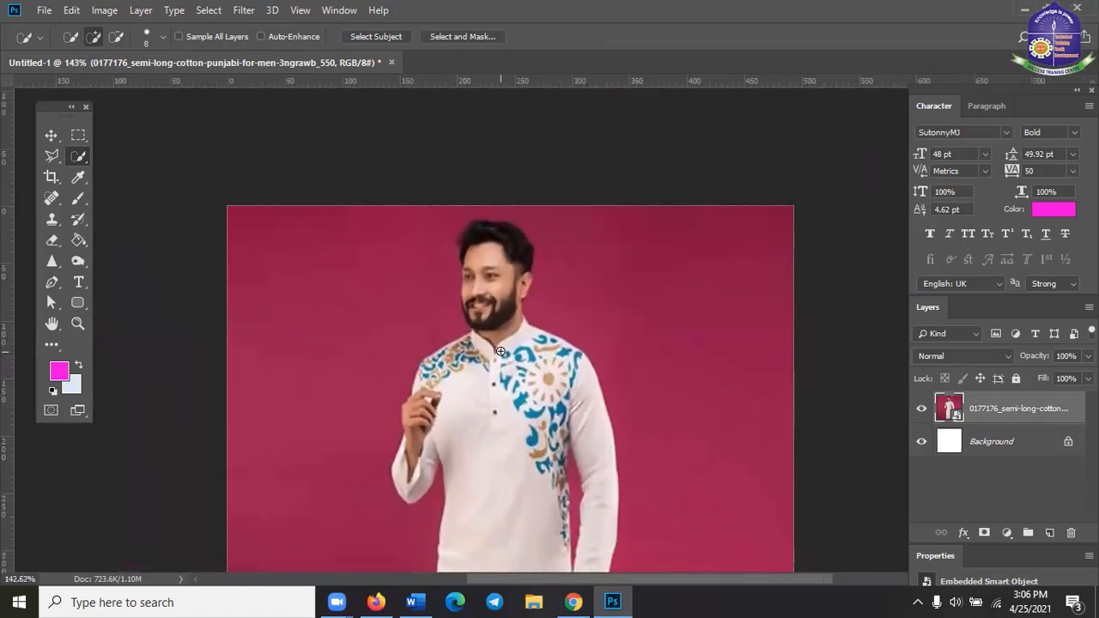
scroll(518, 322, "down", 2)
scroll(535, 375, "down", 1)
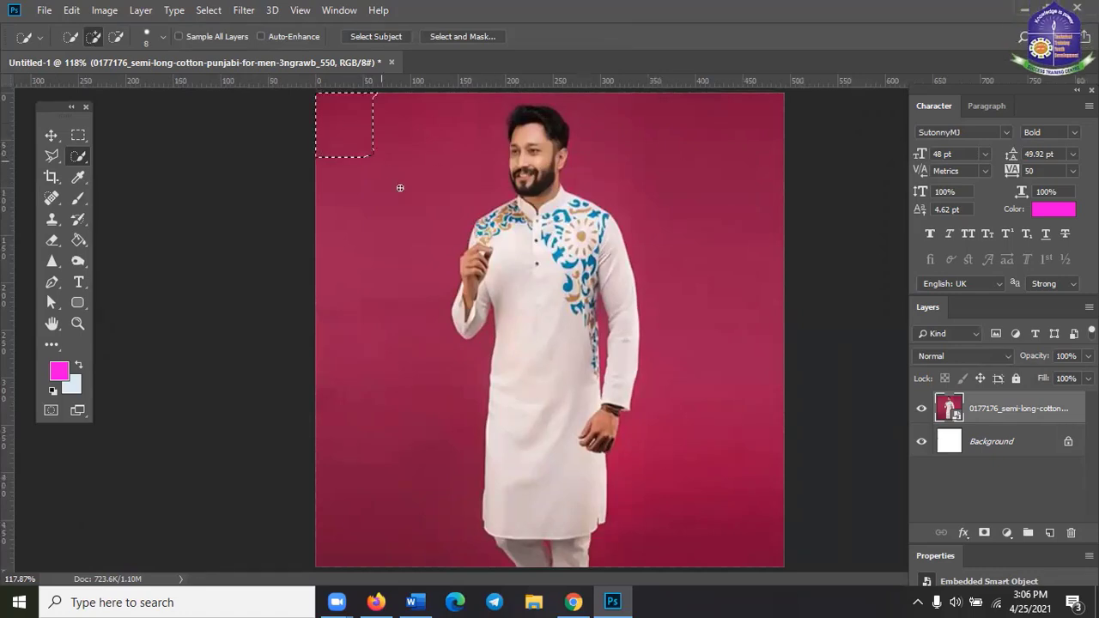
left_click_drag(370, 177, 385, 170)
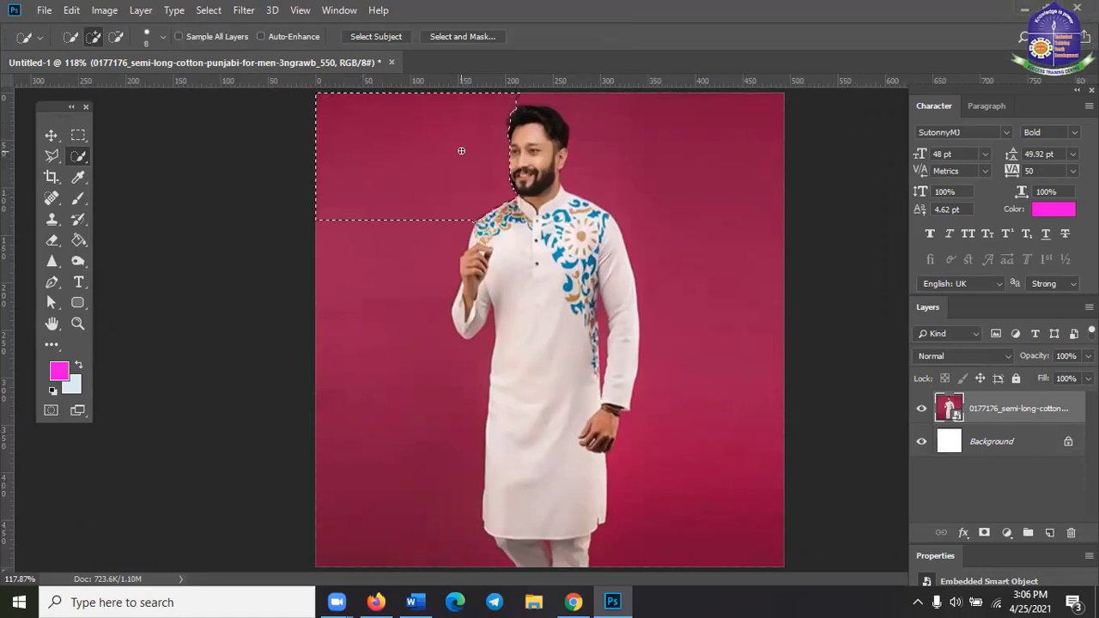
mouse_move(381, 247)
left_mouse_down()
mouse_move(368, 288)
mouse_move(371, 382)
left_mouse_up()
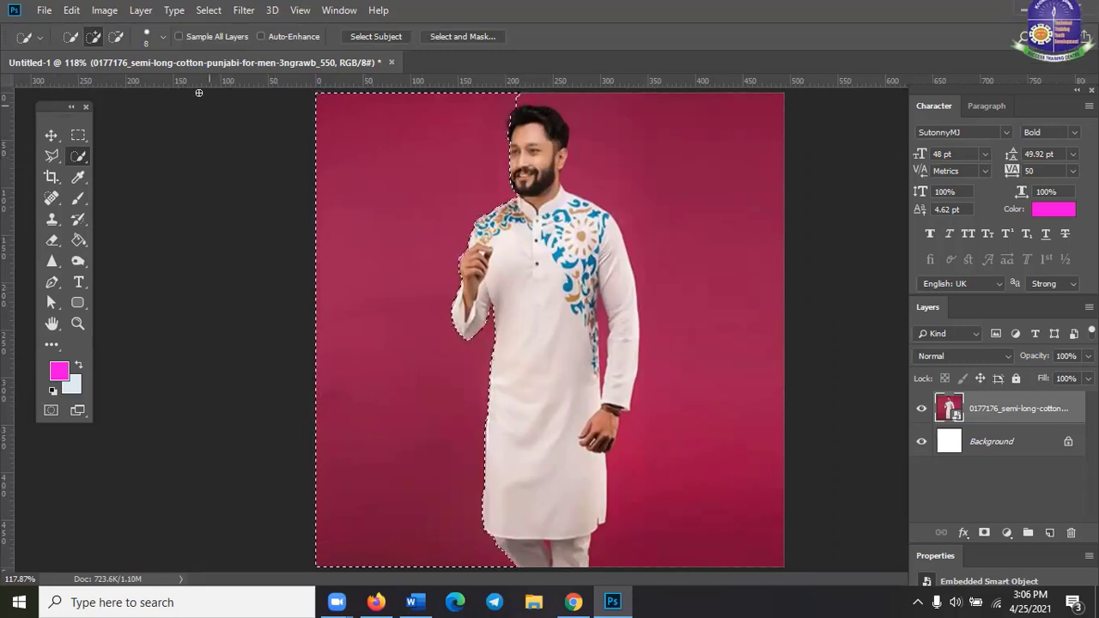
- Set the Quick Selection brush size to 15 px and extend the selection across the upper background on the other side of the head
left_click(160, 37)
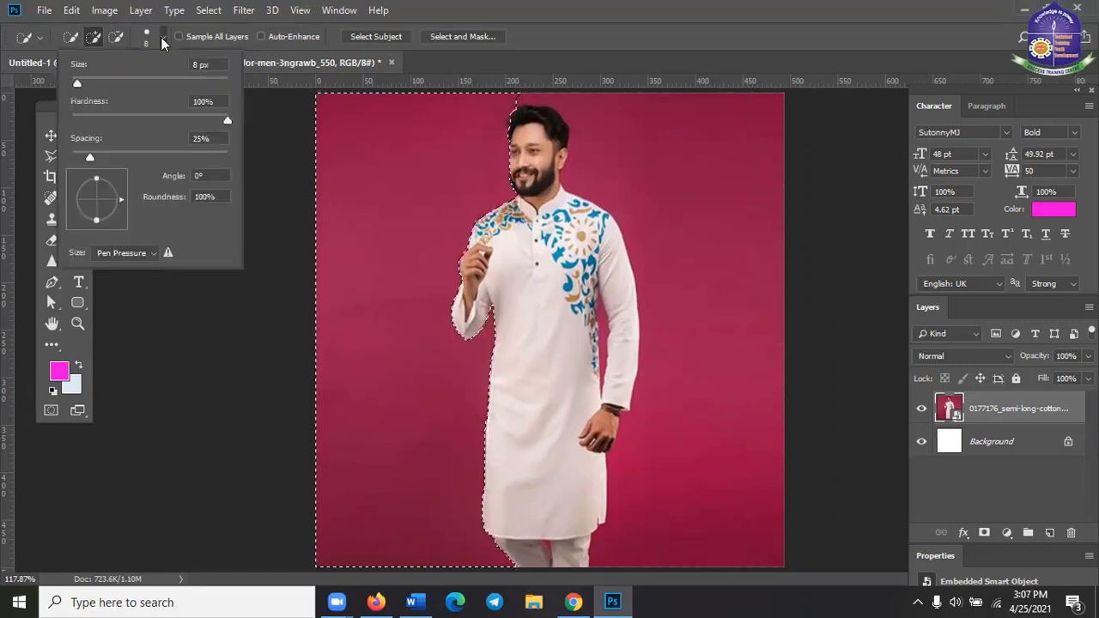
left_click(83, 83)
left_click(425, 129)
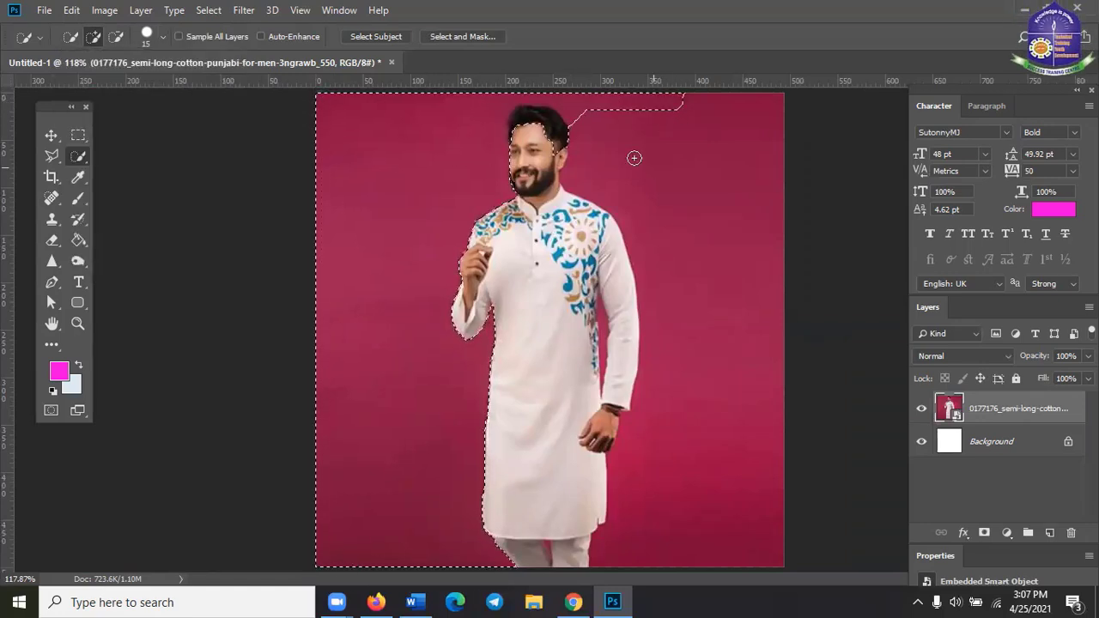
mouse_move(634, 157)
left_mouse_down()
mouse_move(619, 126)
mouse_move(787, 131)
mouse_move(707, 179)
mouse_move(724, 219)
left_mouse_up()
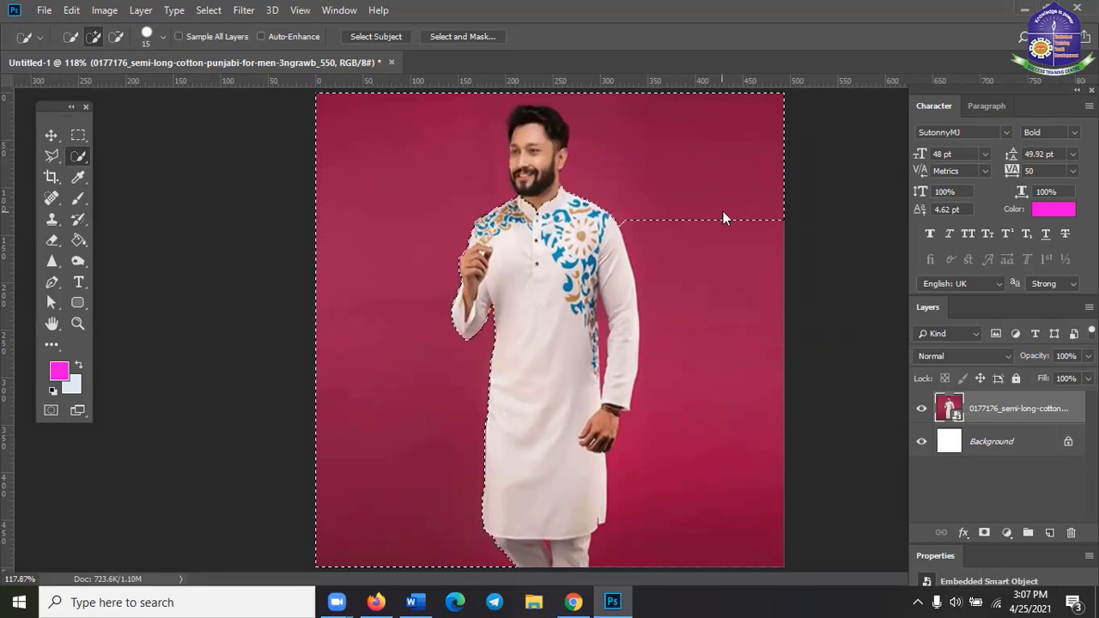
scroll(683, 294, "up", 5)
left_click_drag(683, 295, 714, 450)
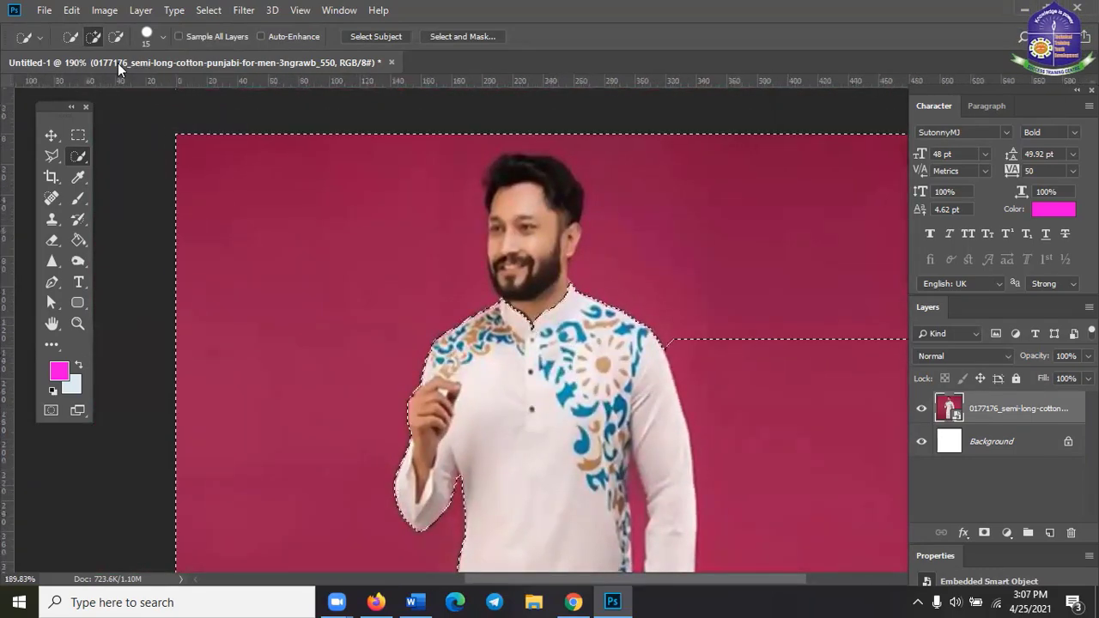
- Subtract the man's face and hair from the background selection with Quick Selection in subtract mode
left_click(115, 39)
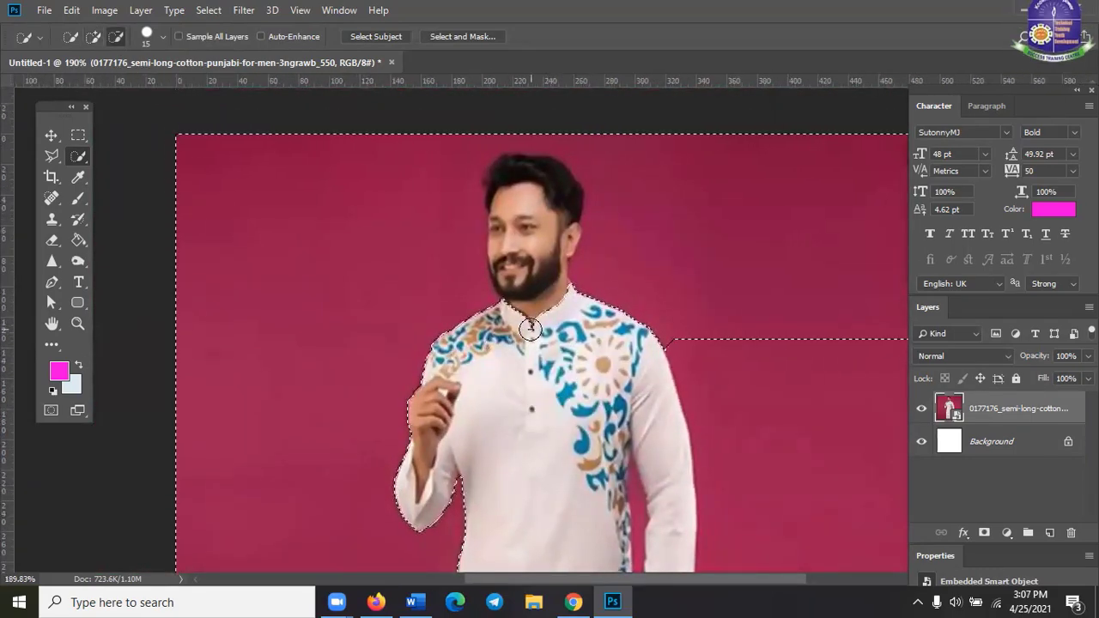
left_click_drag(531, 329, 530, 265)
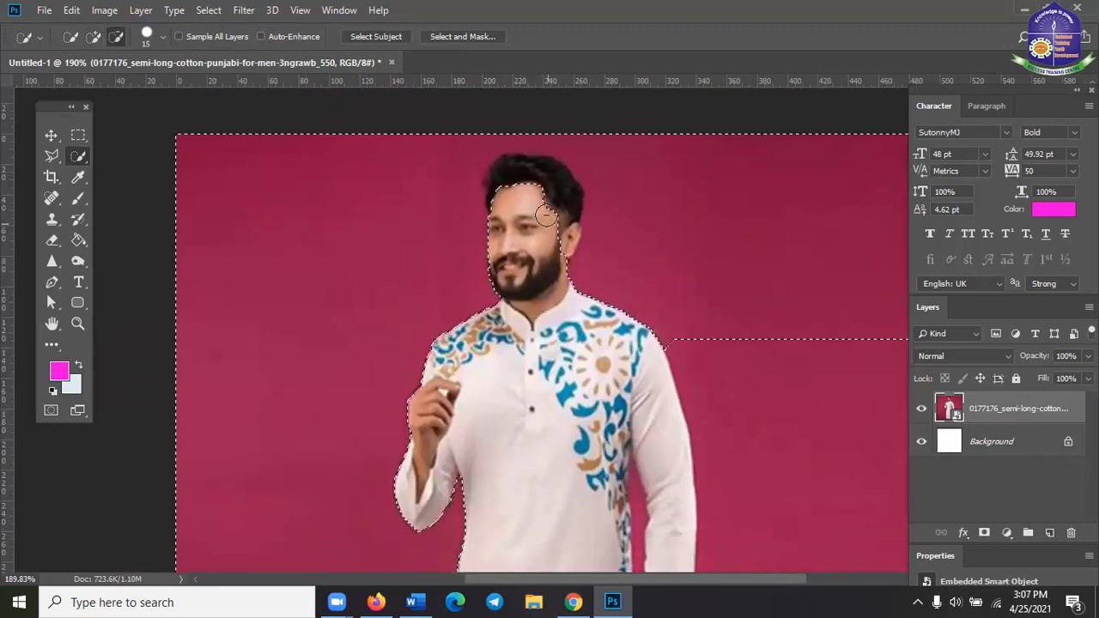
left_click_drag(546, 215, 527, 187)
scroll(520, 203, "down", 1)
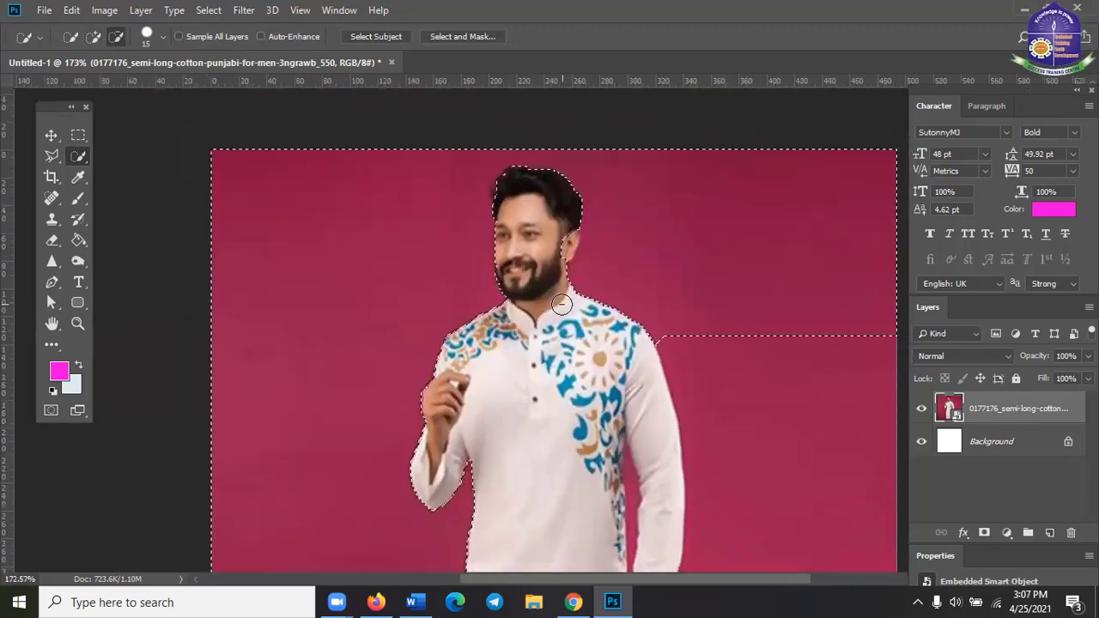
scroll(521, 204, "up", 2)
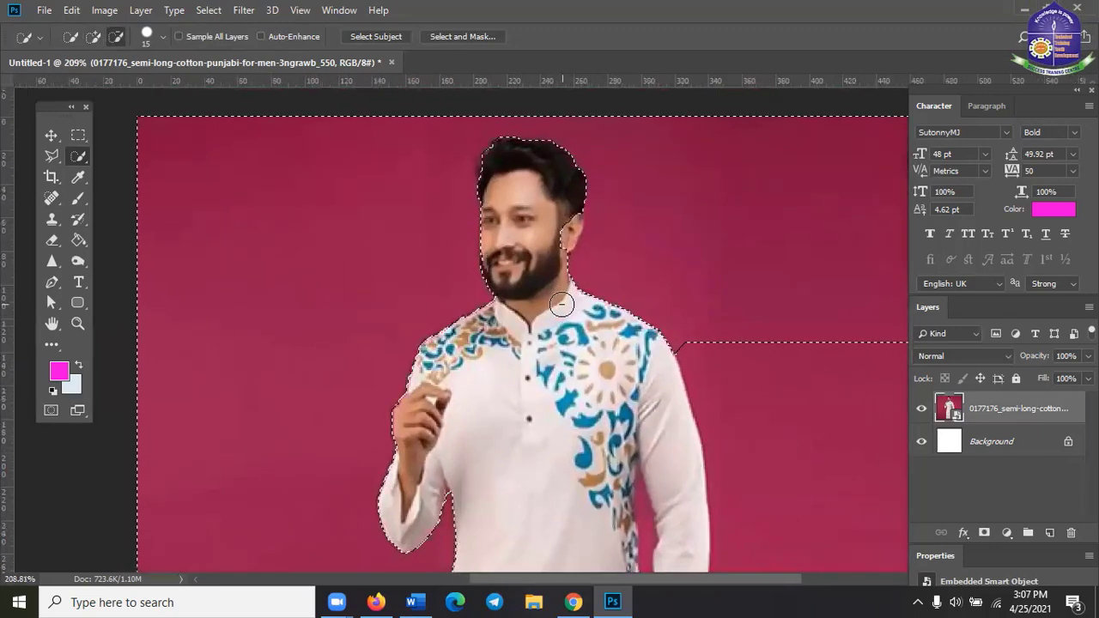
- Set the Quick Selection brush size to 5 px and clear the selection
left_click(161, 36)
left_click_drag(82, 82, 76, 82)
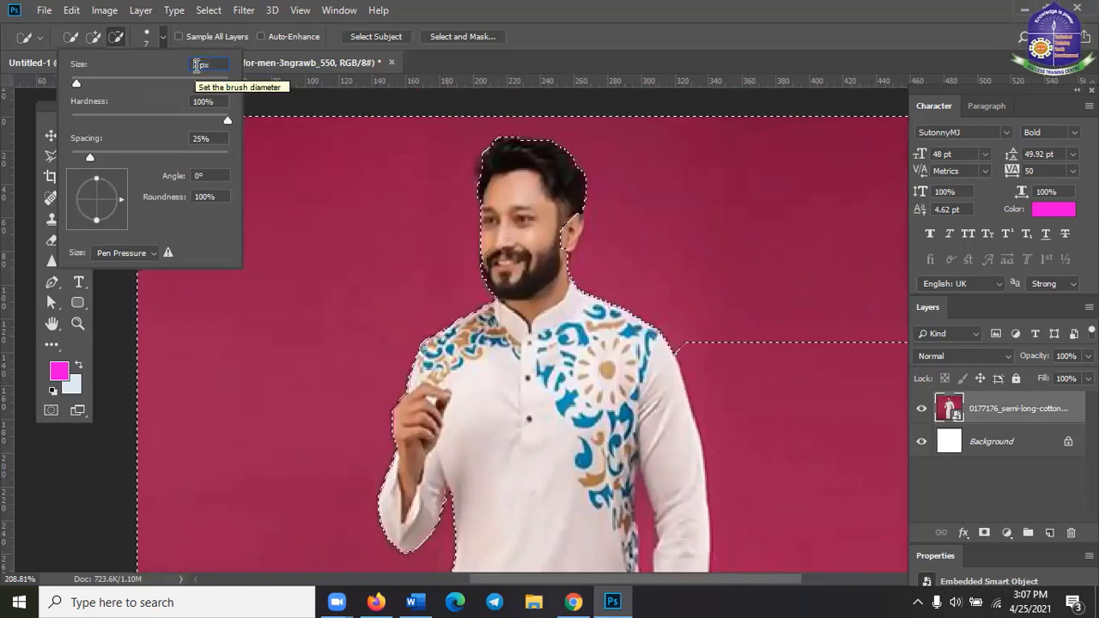
right_click(199, 72)
left_click(197, 65)
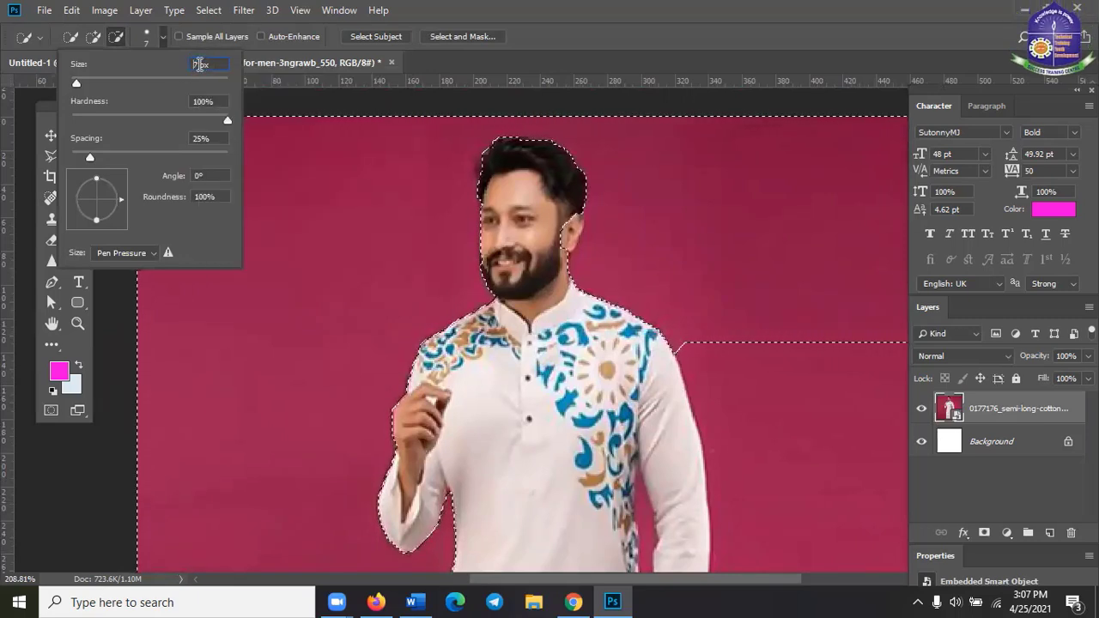
type("7")
key("Return")
key("Return")
key("ctrl+d")
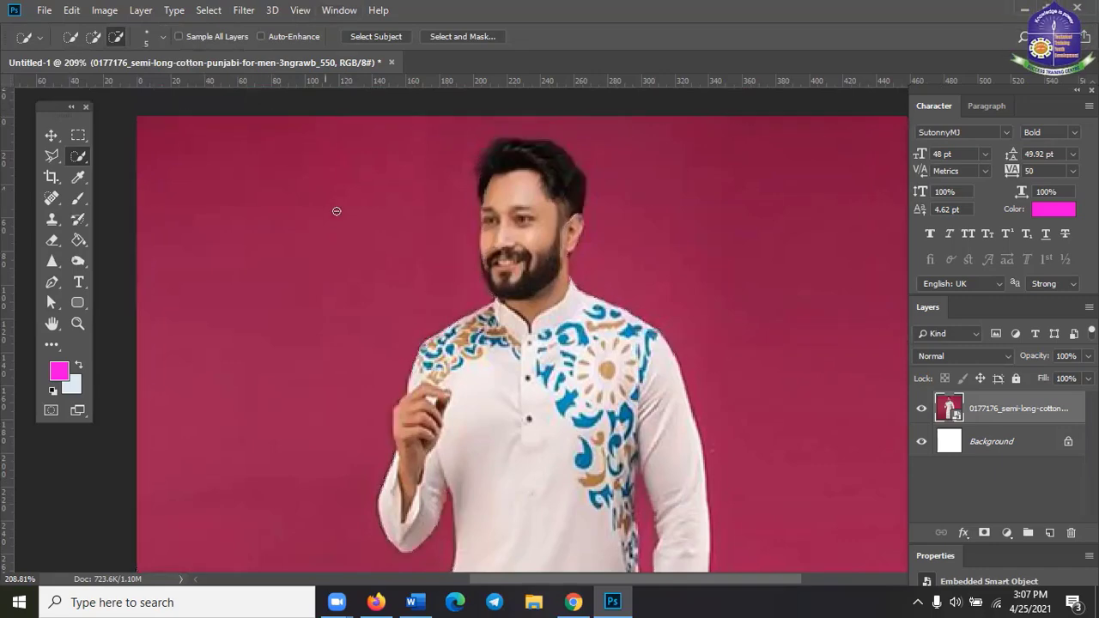
- Select the background on the man's raised-hand side again with Quick Selection in add mode, extending it above his head
scroll(337, 210, "down", 3)
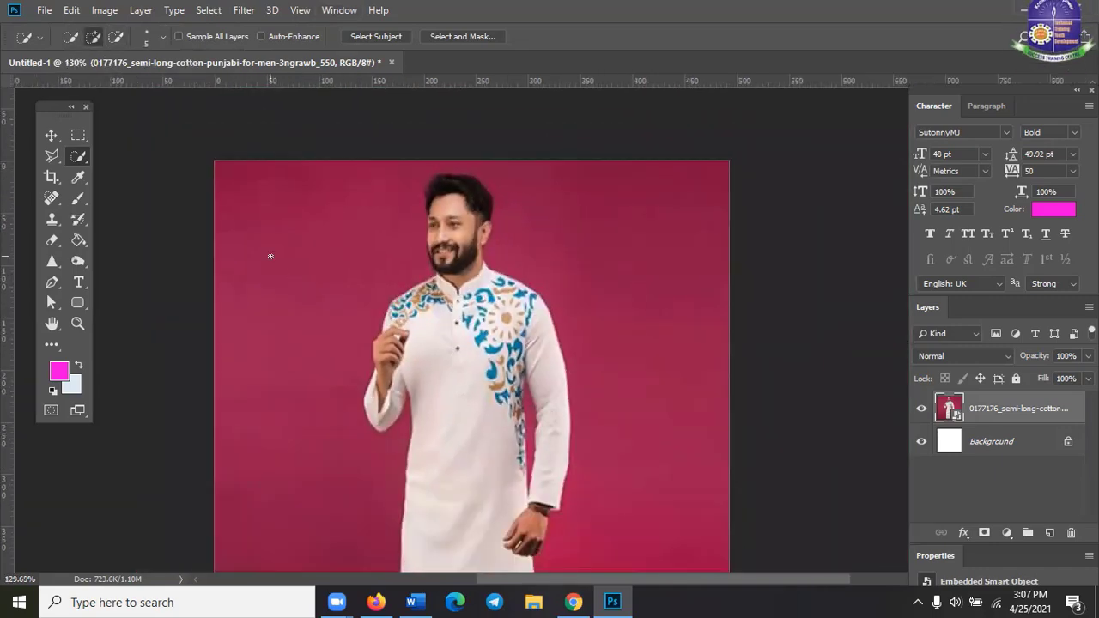
left_click_drag(270, 254, 283, 224)
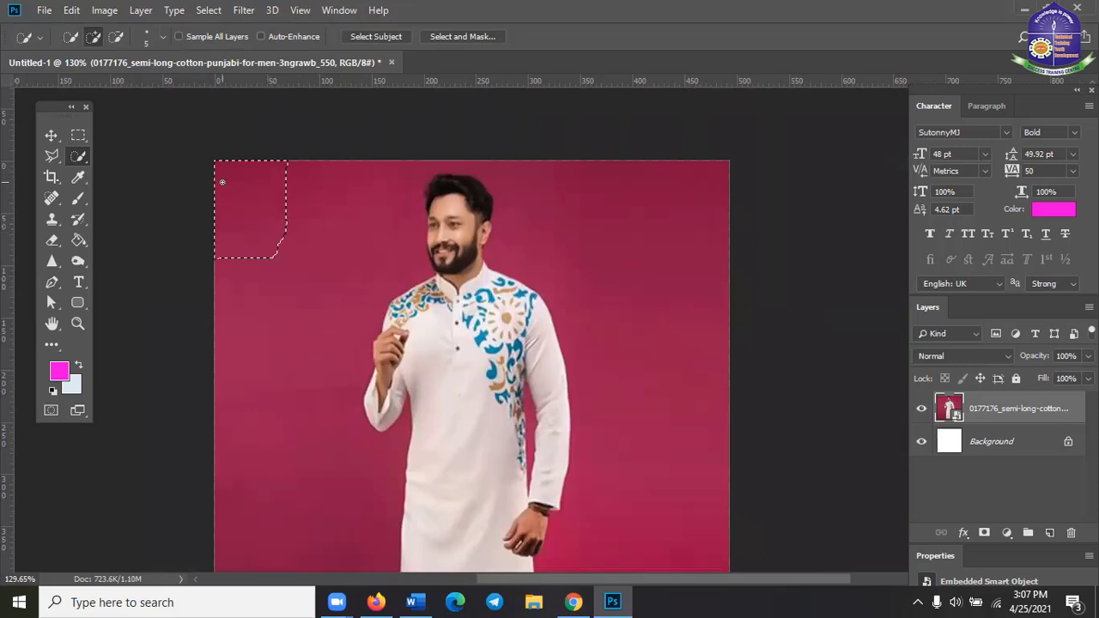
left_click_drag(255, 282, 272, 464)
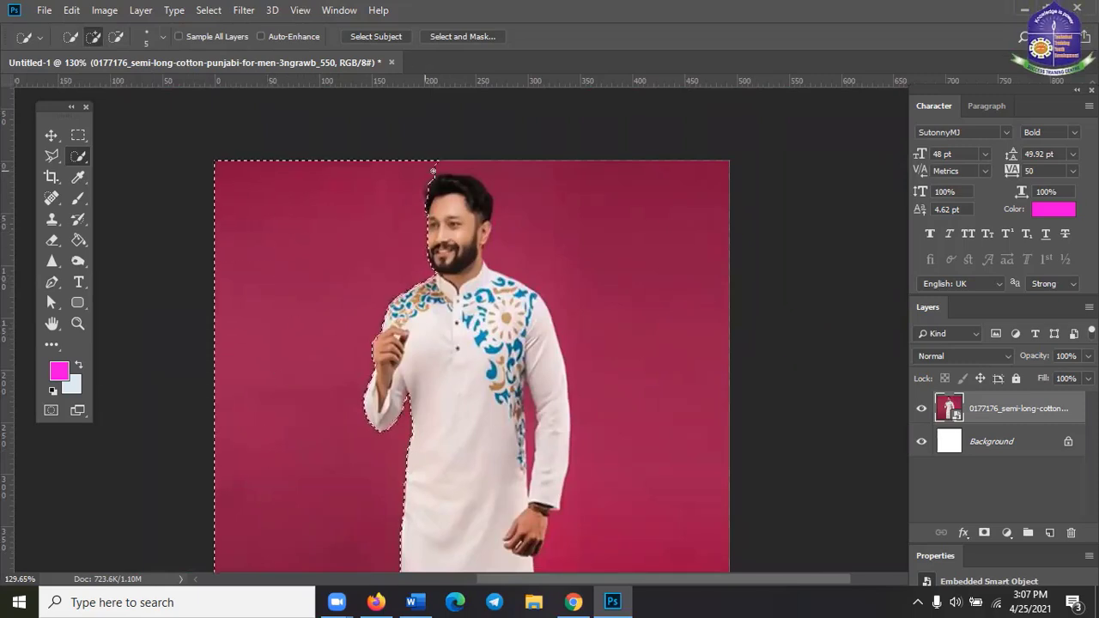
scroll(507, 266, "up", 3)
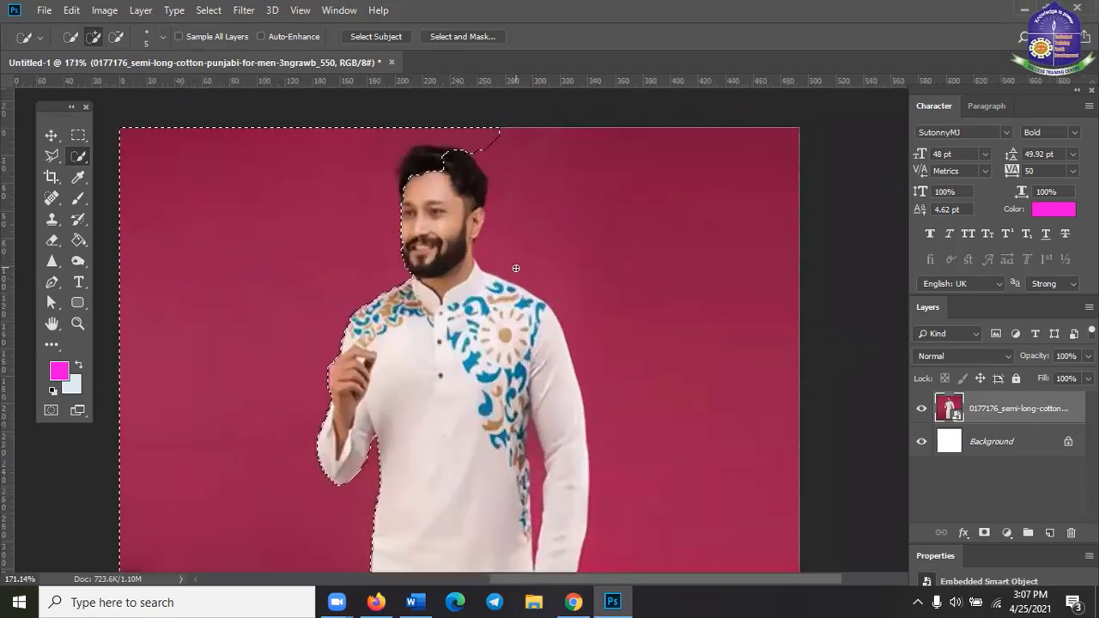
mouse_move(436, 172)
left_mouse_down()
mouse_move(459, 257)
mouse_move(503, 308)
left_mouse_up()
scroll(463, 251, "up", 4)
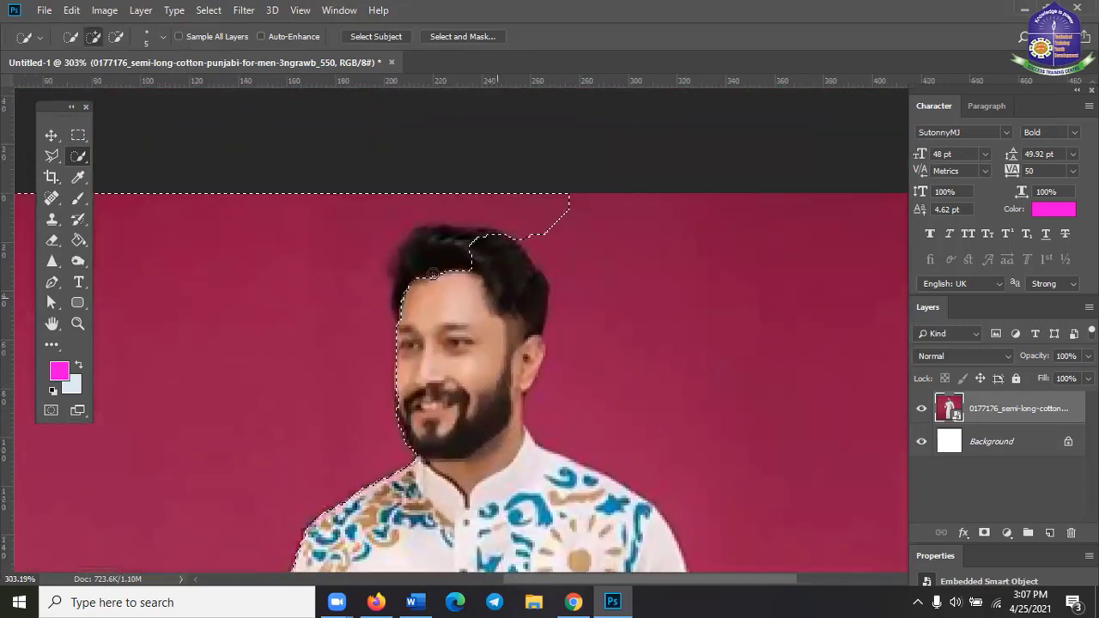
- Subtract the man's forehead and hair from the background selection with Quick Selection in subtract mode
left_click(116, 36)
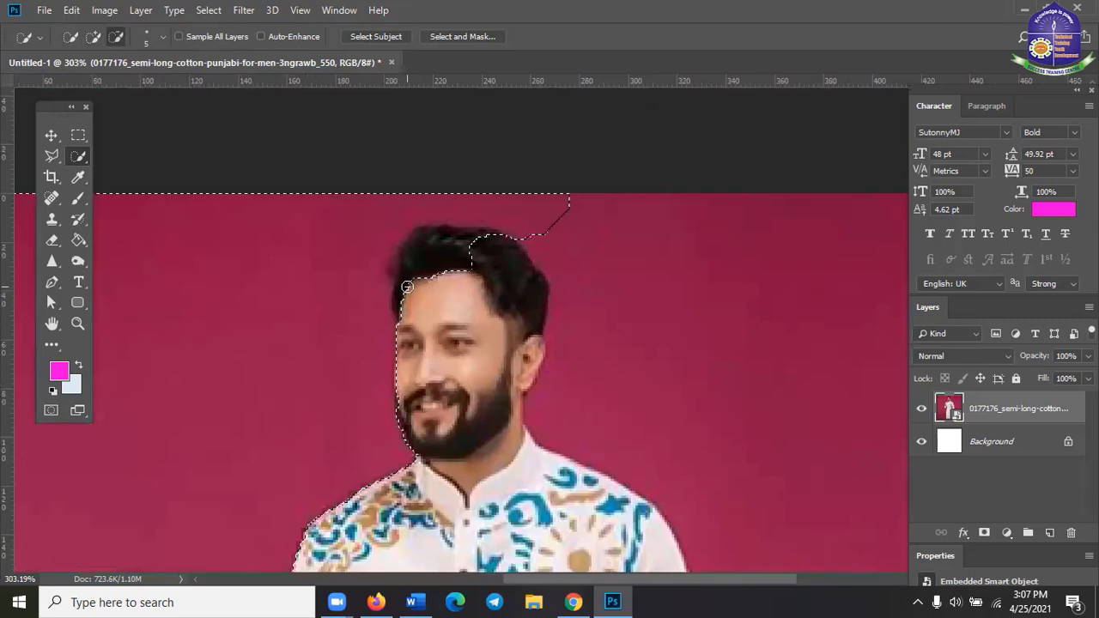
left_click_drag(412, 246, 501, 238)
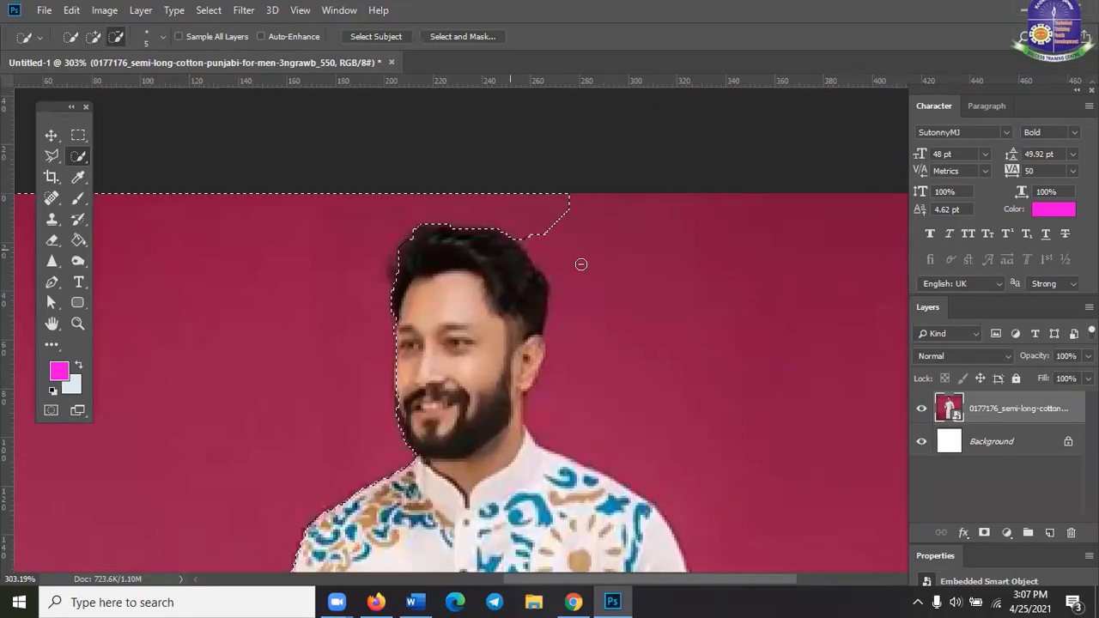
left_click_drag(670, 322, 456, 341)
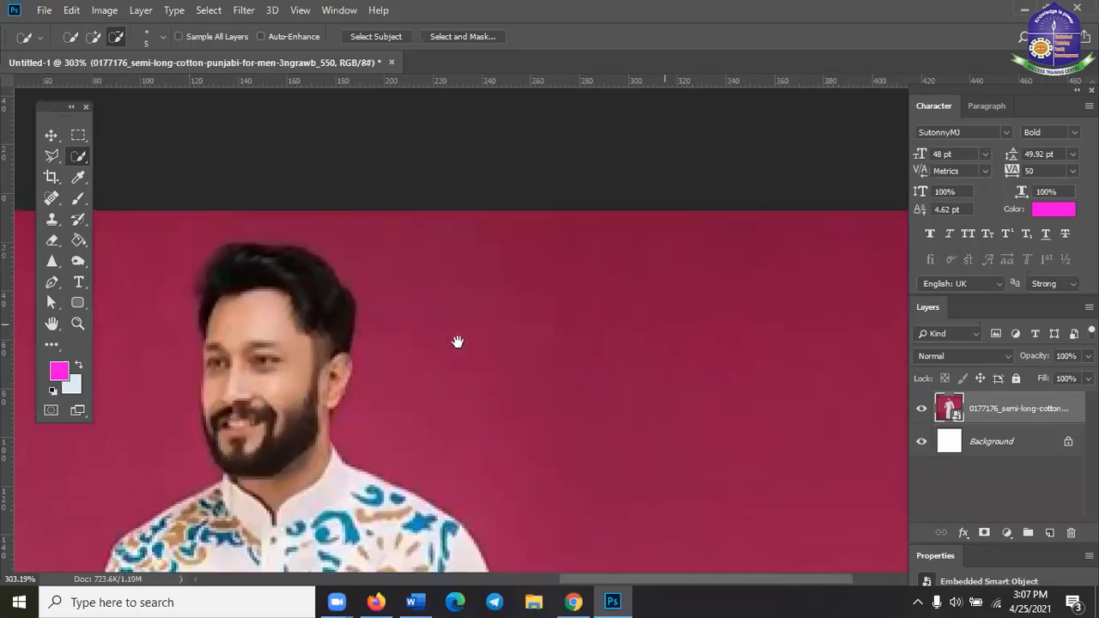
- Extend the background selection past the man's hair, ear and shoulder to the lowered-arm side with Quick Selection in add mode
left_click(93, 36)
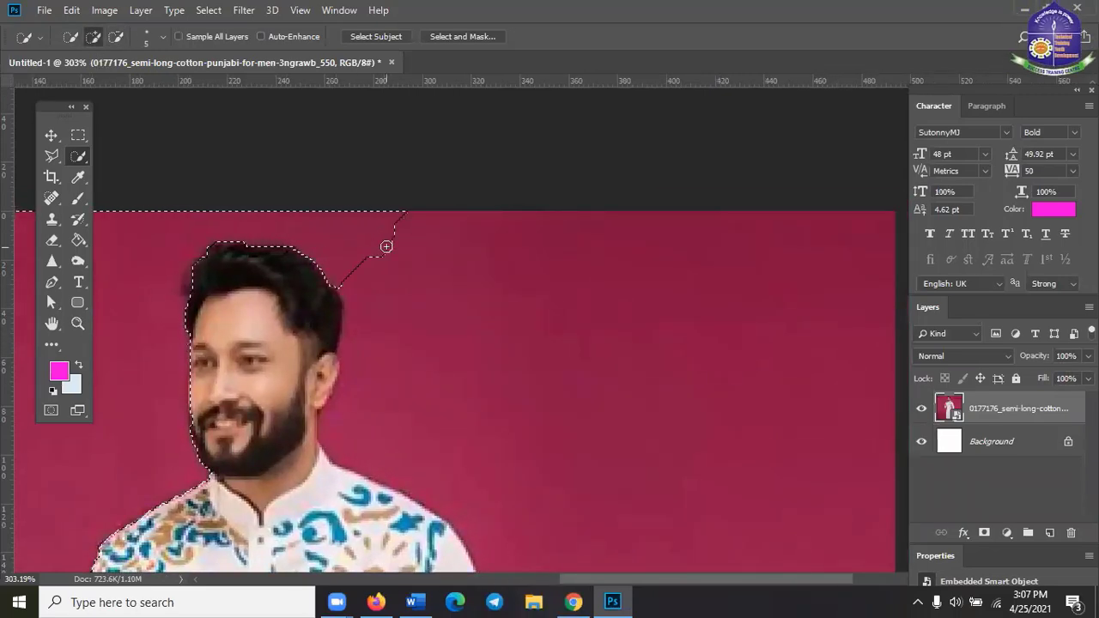
left_click_drag(403, 280, 438, 342)
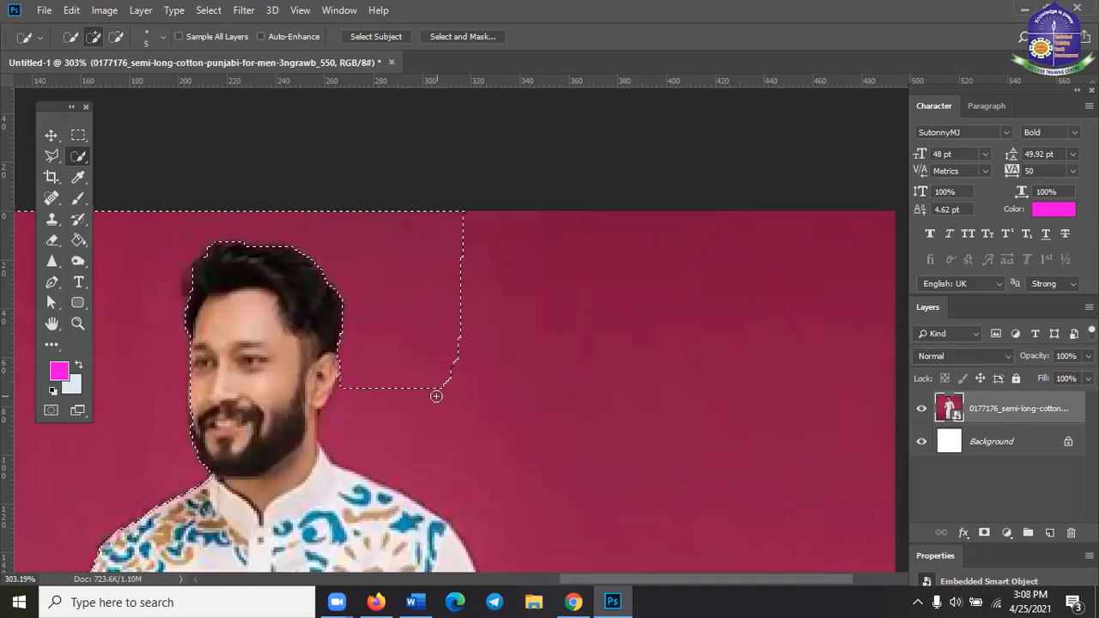
mouse_move(435, 435)
left_mouse_down()
mouse_move(560, 404)
mouse_move(803, 389)
mouse_move(580, 460)
mouse_move(559, 194)
mouse_move(591, 193)
mouse_move(645, 298)
mouse_move(672, 417)
mouse_move(491, 315)
mouse_move(449, 229)
left_mouse_up()
- Examine the selection outline around the man's sleeves, hands, shirt hem and head
scroll(713, 427, "down", 5)
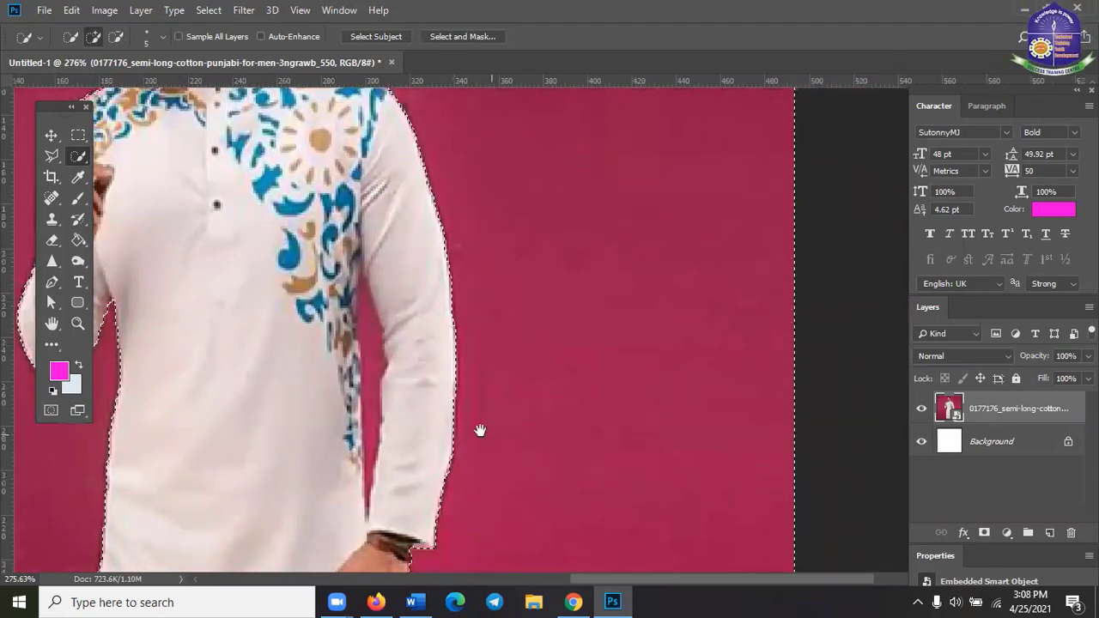
left_click_drag(481, 432, 507, 249)
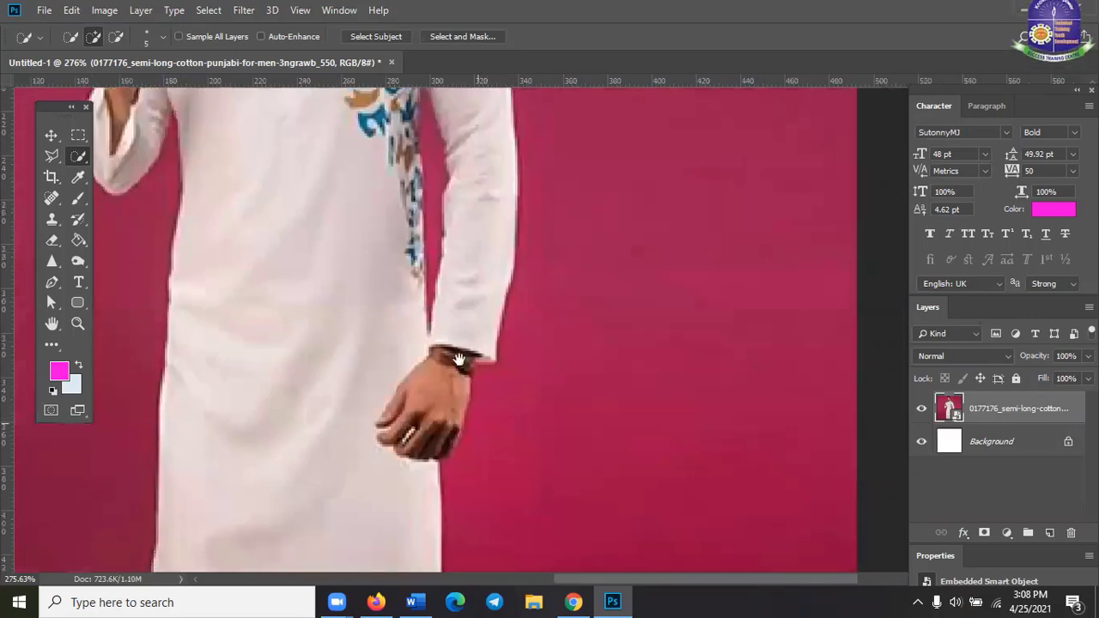
left_click_drag(504, 398, 451, 317)
left_click_drag(442, 386, 443, 253)
left_click_drag(314, 257, 606, 409)
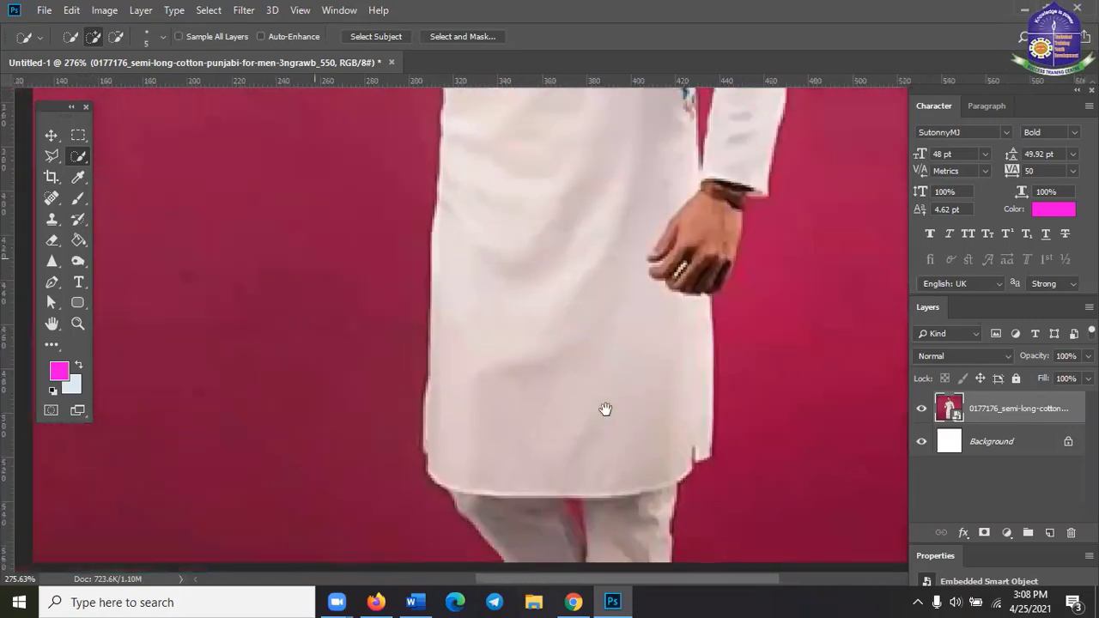
left_click_drag(565, 289, 585, 413)
left_click_drag(596, 226, 563, 403)
scroll(478, 400, "down", 5)
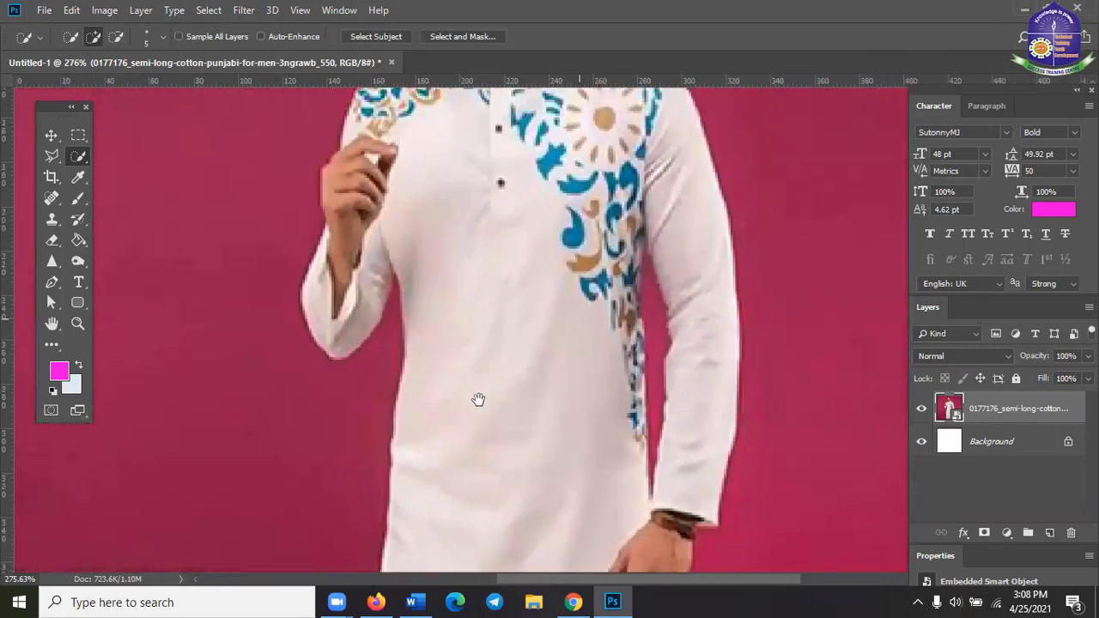
scroll(476, 396, "down", 2)
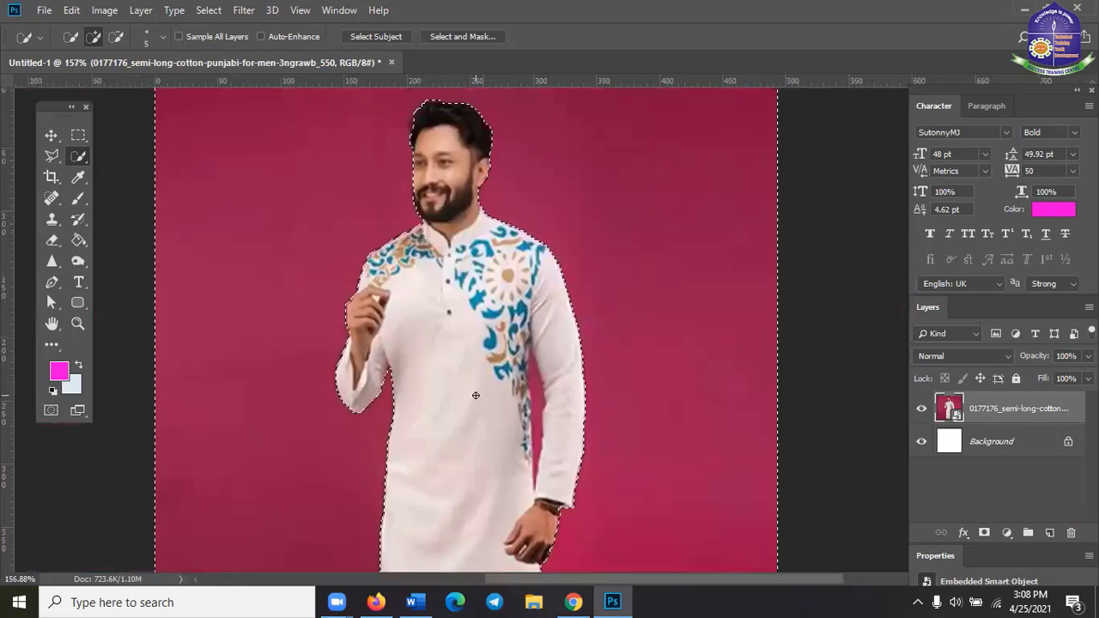
scroll(476, 395, "down", 2)
scroll(482, 390, "up", 2)
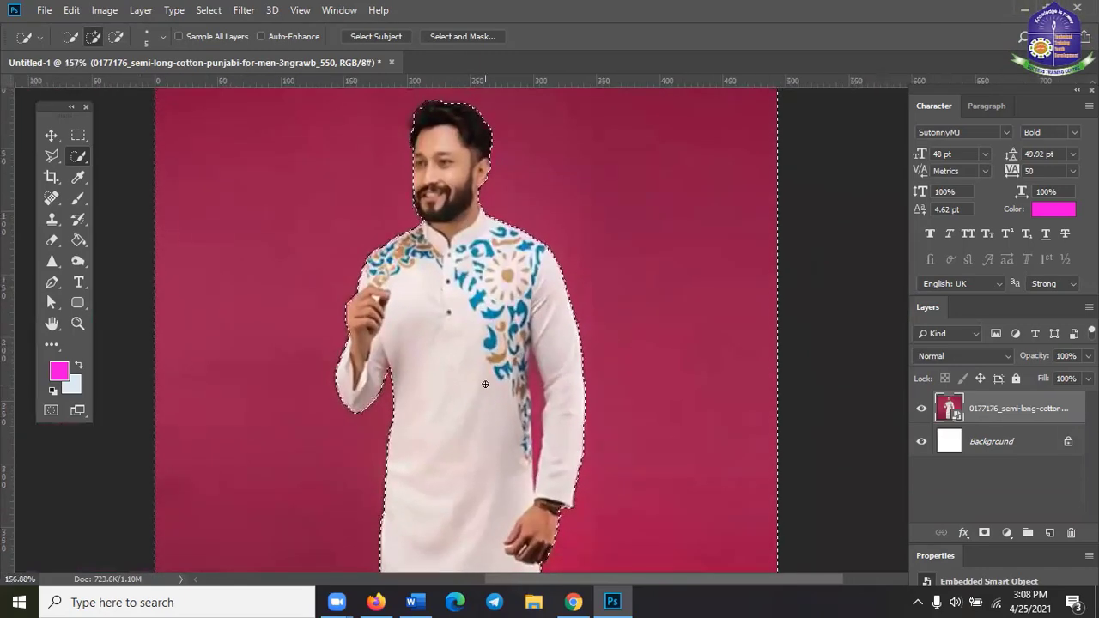
- Try to delete the selected background, and rasterize the photo's smart object by applying the Brush tool
key("Delete")
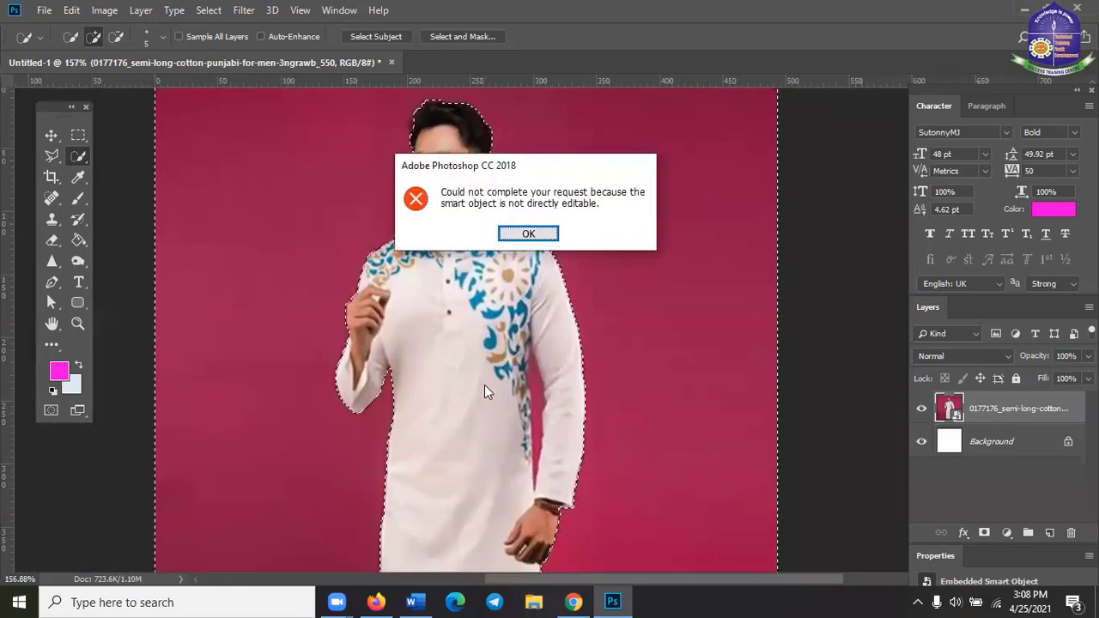
left_click(528, 233)
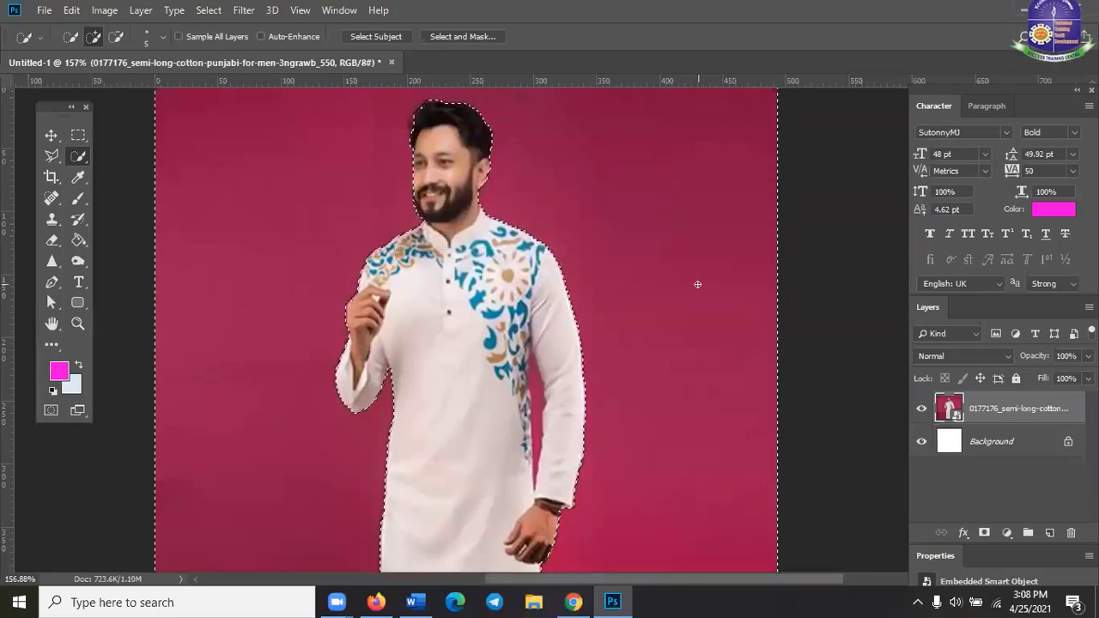
left_click(78, 198)
left_click(497, 199)
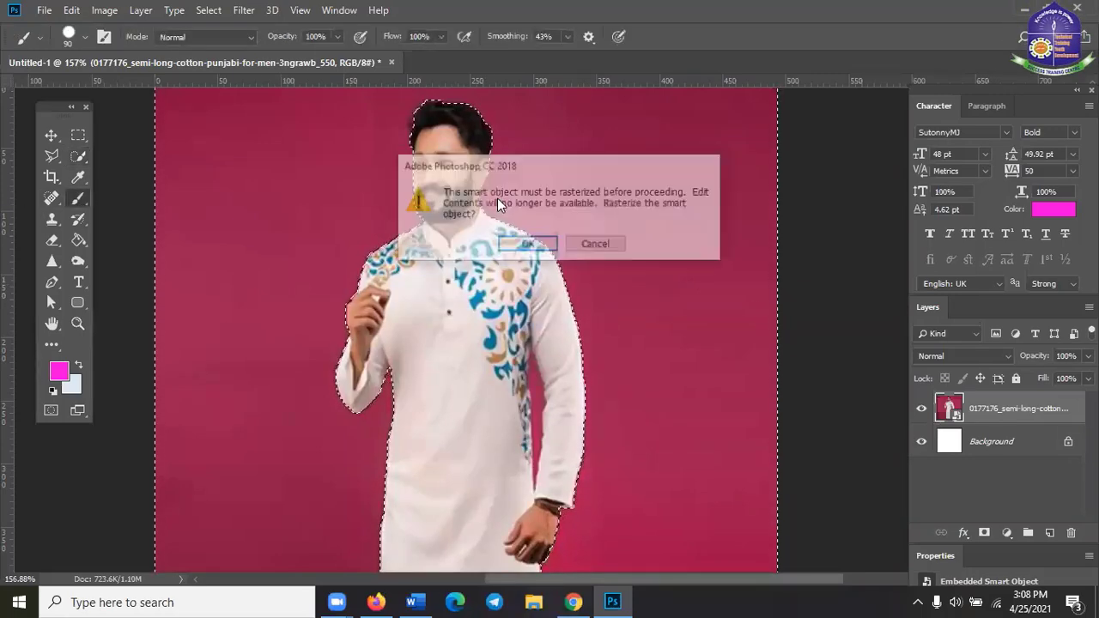
left_click(527, 244)
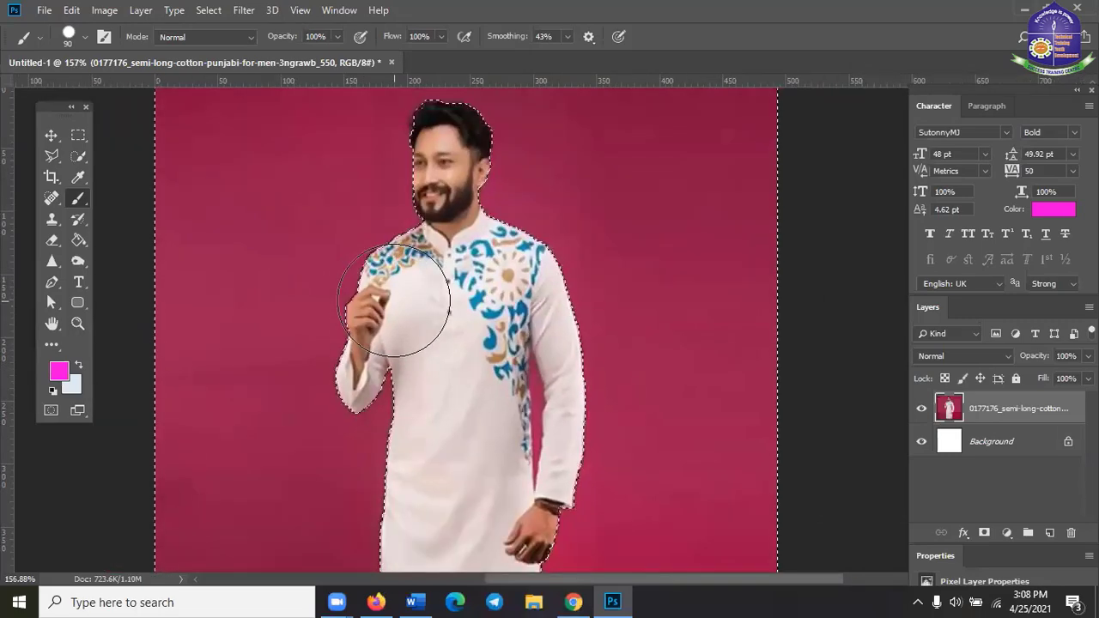
- Delete the selected background from the rasterized photo layer, inspect the cutout, and undo the deletion
key("Delete")
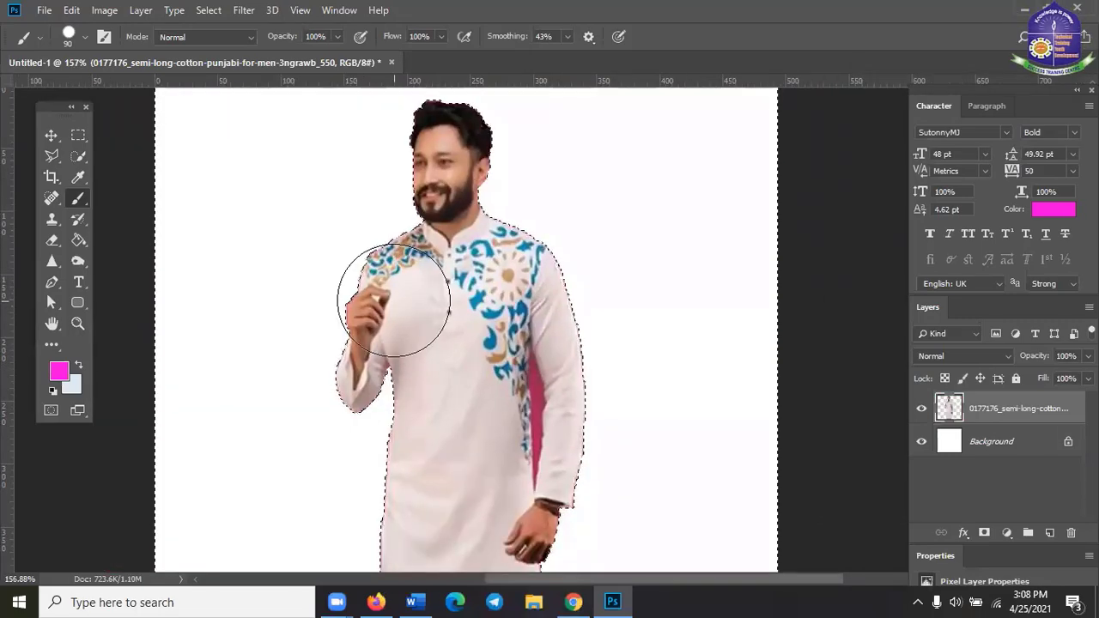
scroll(397, 304, "down", 1)
scroll(385, 322, "down", 2)
scroll(383, 324, "up", 2)
scroll(383, 321, "down", 1)
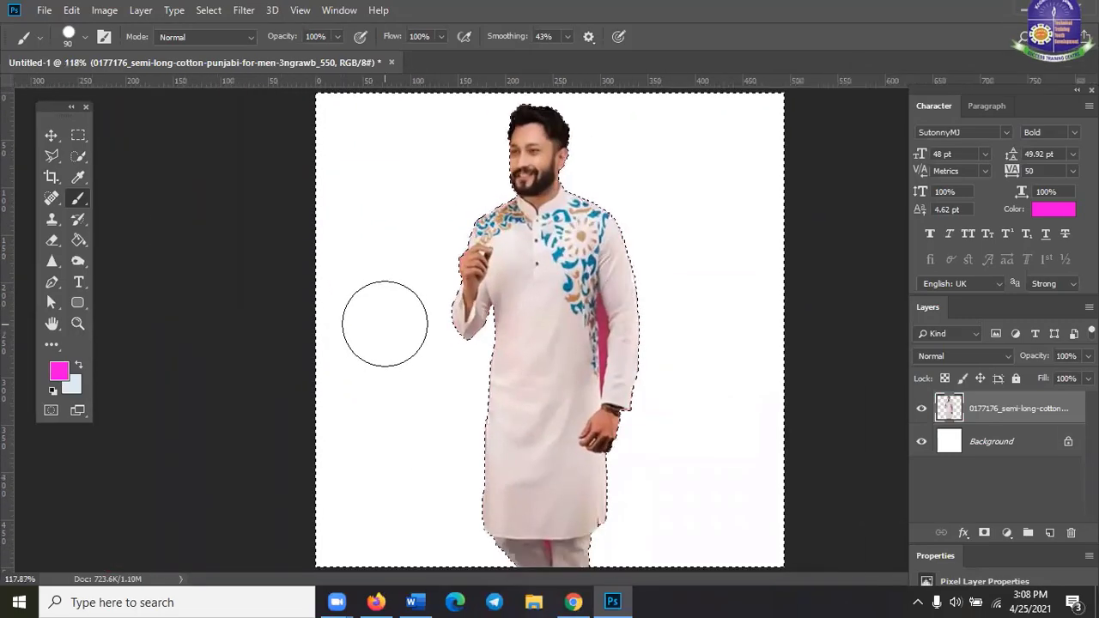
key("ctrl+z")
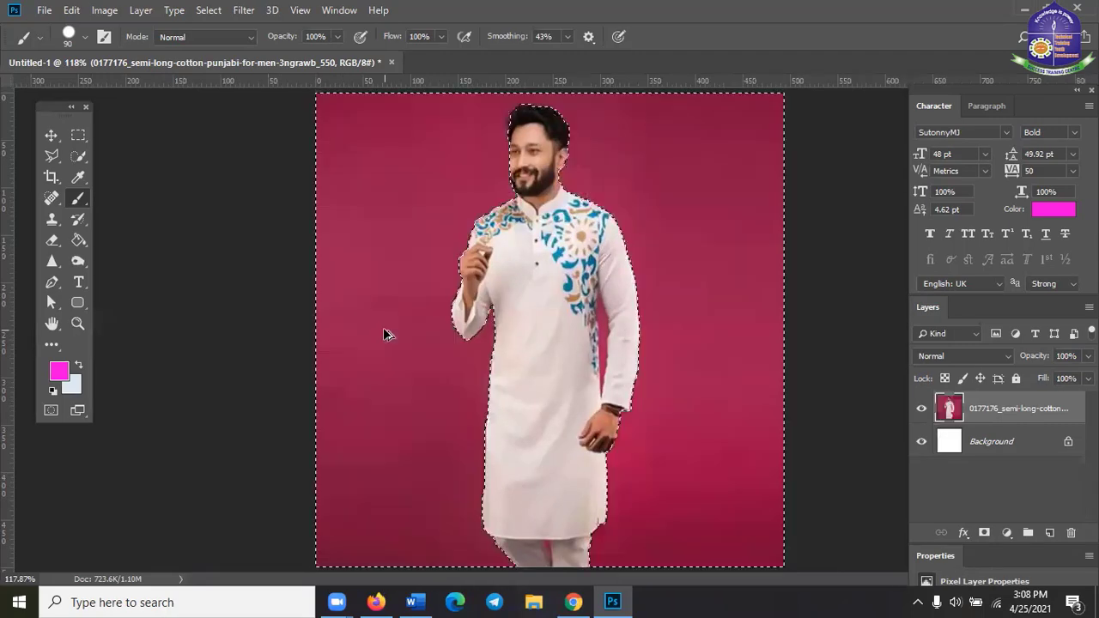
scroll(391, 339, "up", 1)
scroll(390, 343, "down", 1)
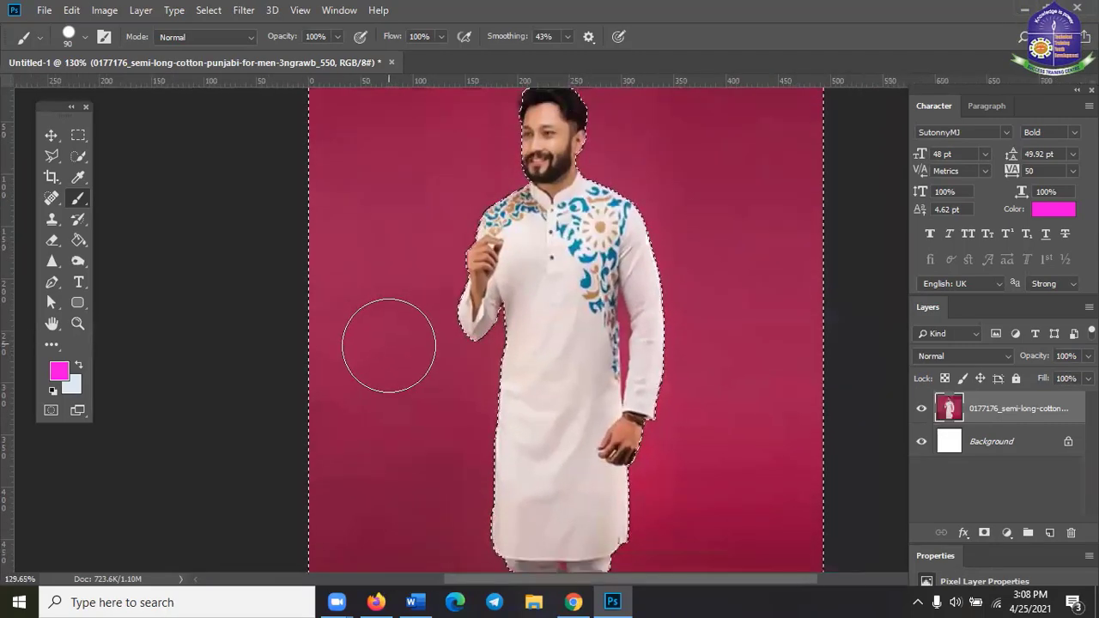
scroll(388, 347, "down", 1)
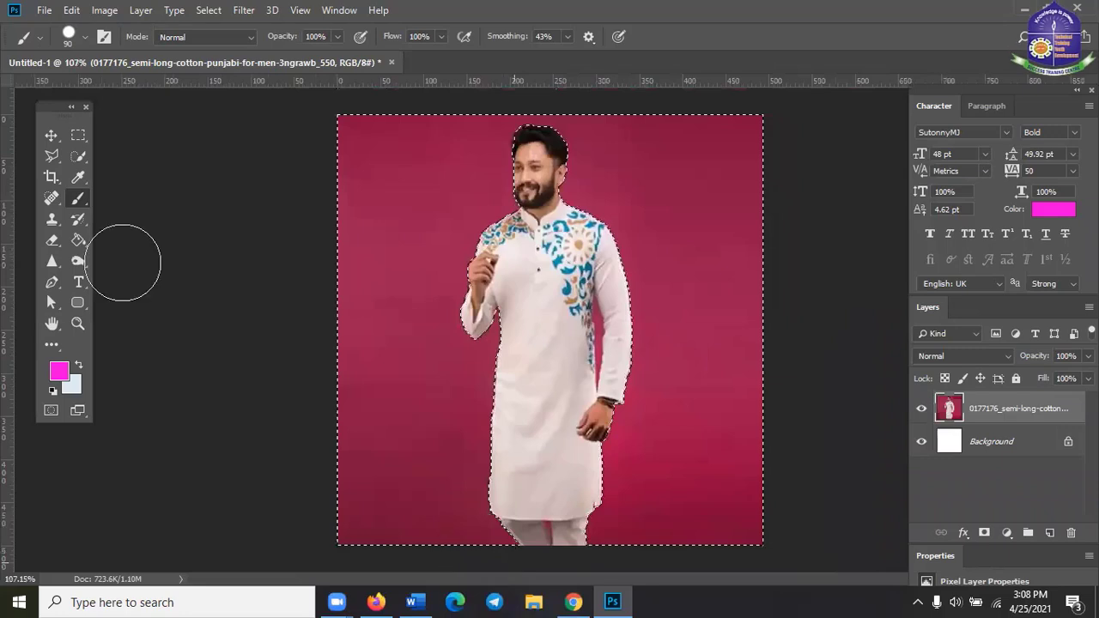
- Choose the Brush tool and set the foreground color to a bright cyan
right_click(78, 198)
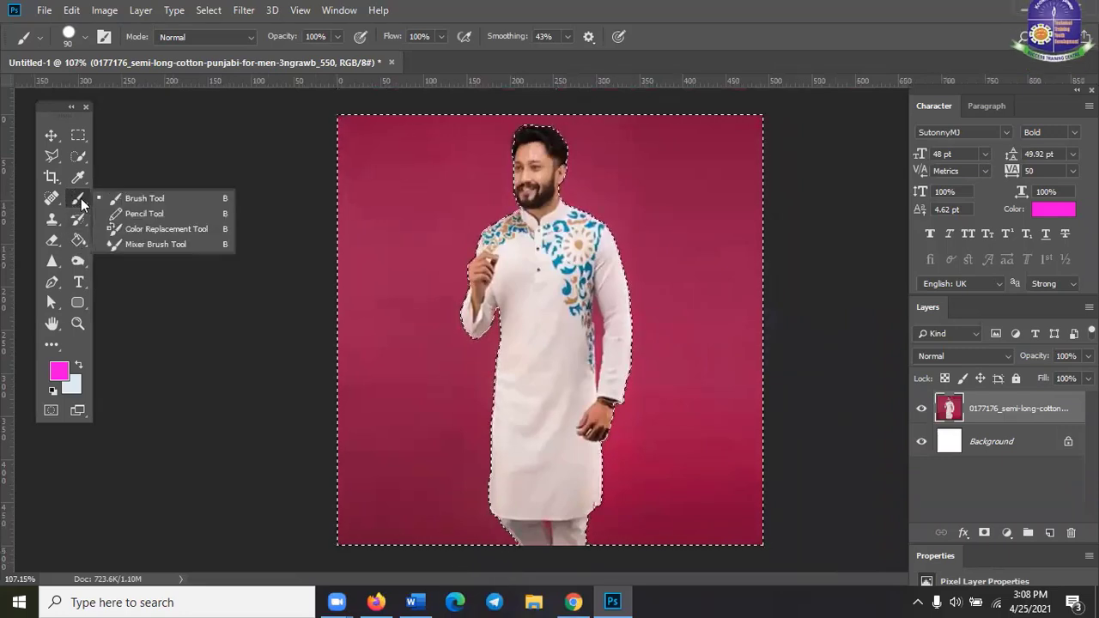
left_click(155, 201)
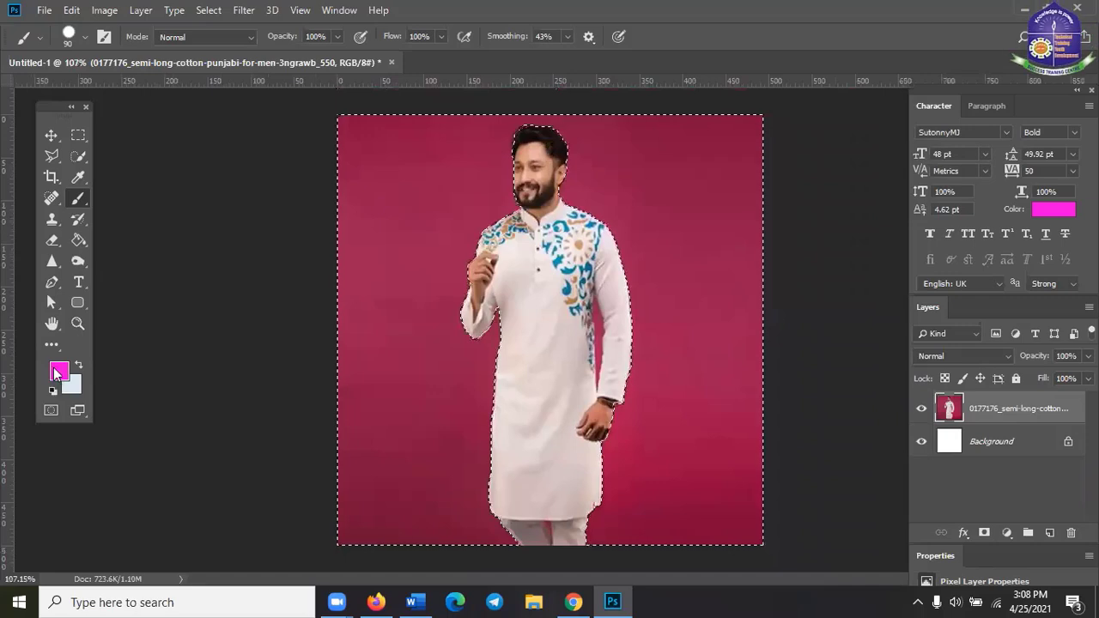
left_click(57, 374)
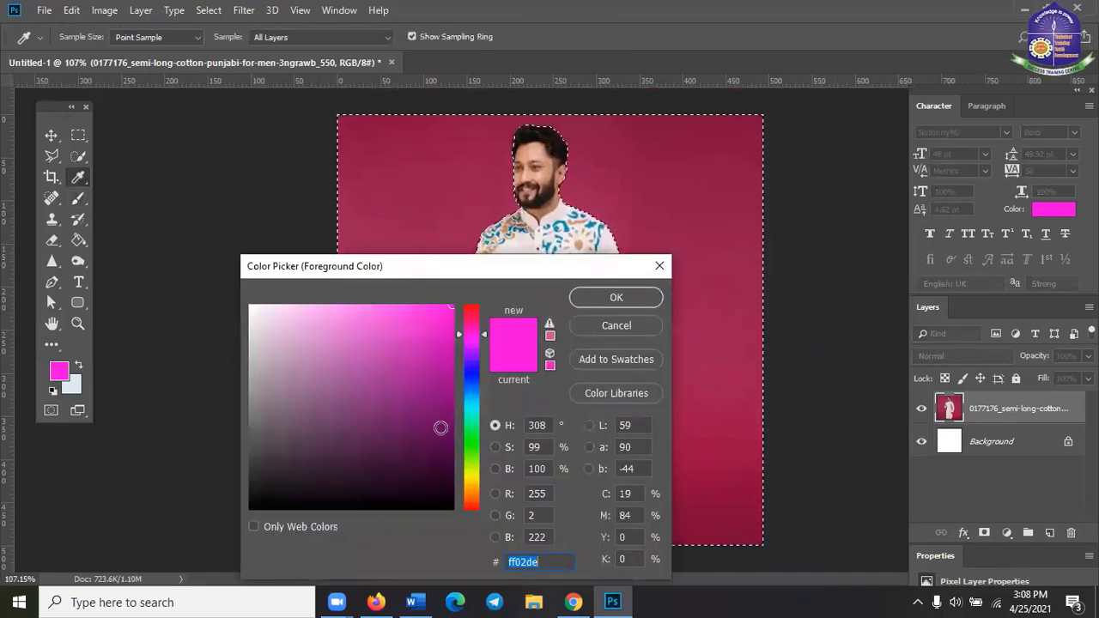
left_click(473, 410)
left_click(439, 306)
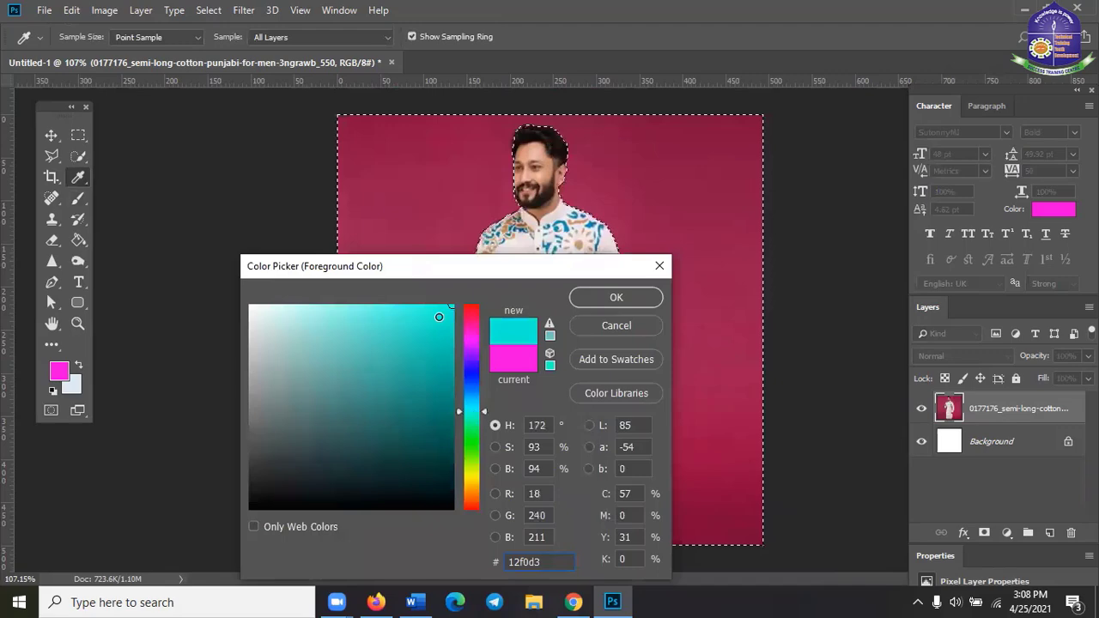
left_click(597, 298)
- Paint the selected background around the man cyan with the 90 px brush, and clear the selection
mouse_move(413, 142)
left_mouse_down()
mouse_move(336, 213)
mouse_move(329, 49)
mouse_move(363, 133)
mouse_move(502, 119)
mouse_move(466, 130)
mouse_move(554, 127)
left_mouse_up()
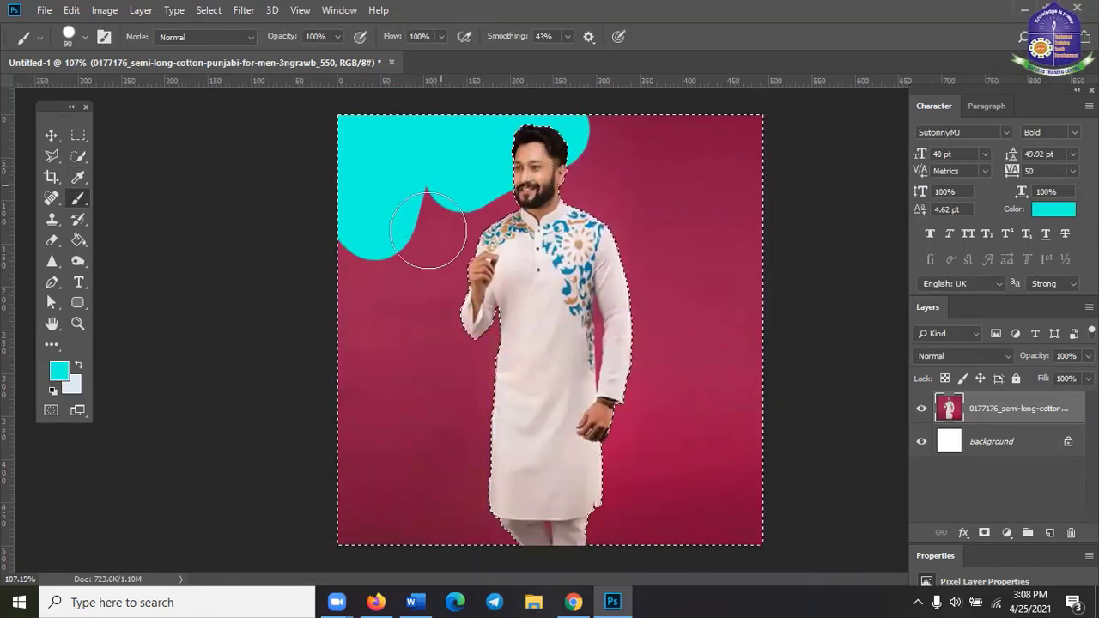
mouse_move(428, 229)
left_mouse_down()
mouse_move(535, 213)
mouse_move(433, 254)
mouse_move(418, 353)
mouse_move(451, 365)
left_mouse_up()
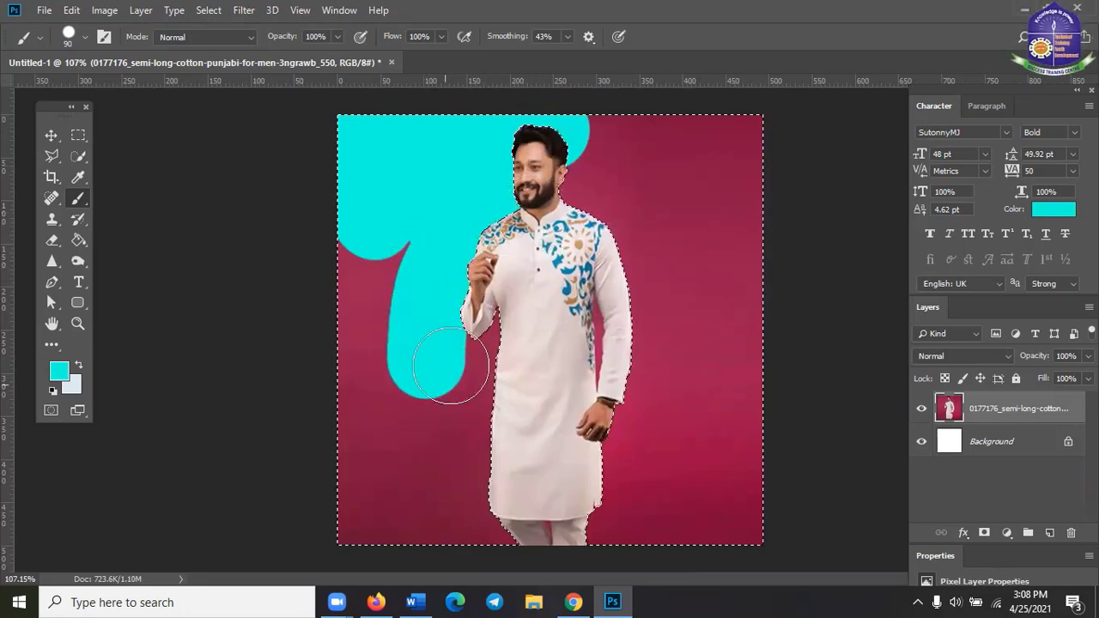
mouse_move(500, 318)
left_mouse_down()
mouse_move(487, 502)
mouse_move(497, 547)
mouse_move(525, 538)
mouse_move(310, 534)
left_mouse_up()
mouse_move(396, 498)
left_mouse_down()
mouse_move(461, 443)
mouse_move(427, 446)
mouse_move(368, 489)
mouse_move(442, 413)
mouse_move(342, 519)
mouse_move(359, 344)
mouse_move(346, 198)
mouse_move(370, 236)
left_mouse_up()
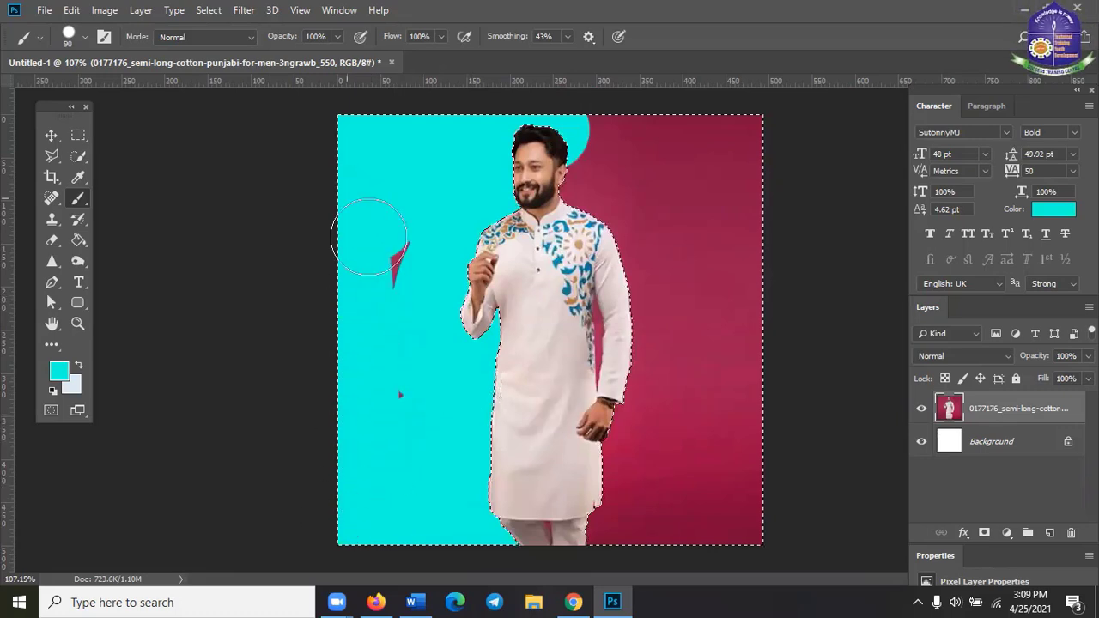
mouse_move(674, 142)
left_mouse_down()
mouse_move(601, 189)
mouse_move(692, 258)
mouse_move(632, 403)
left_mouse_up()
mouse_move(593, 541)
left_mouse_down()
mouse_move(560, 462)
mouse_move(675, 171)
mouse_move(585, 189)
mouse_move(633, 253)
mouse_move(727, 138)
mouse_move(758, 169)
left_mouse_up()
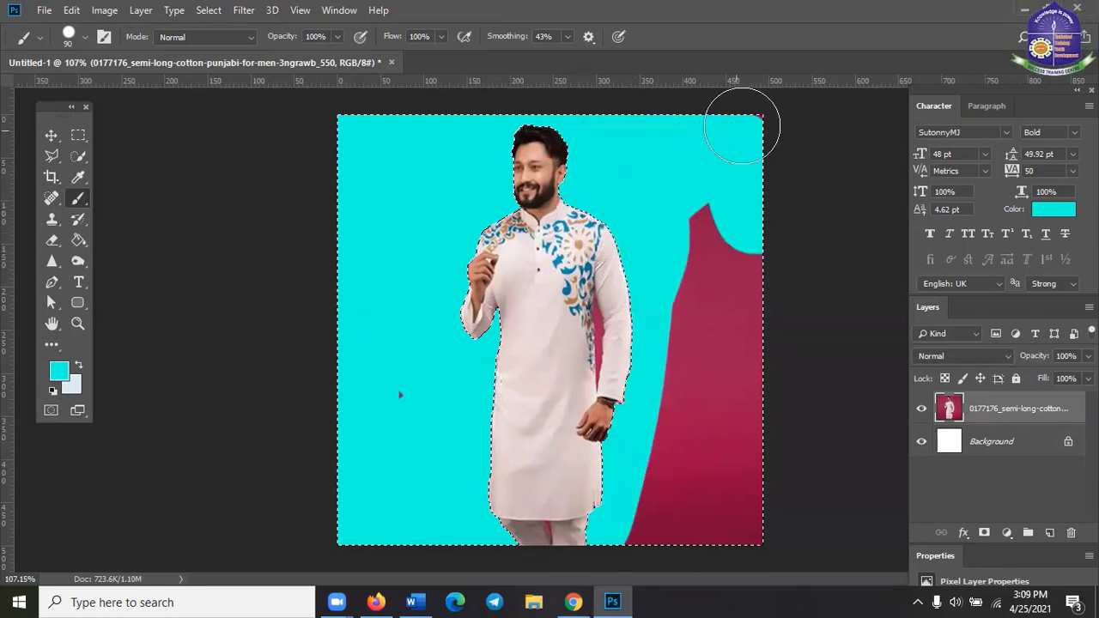
mouse_move(743, 126)
left_mouse_down()
mouse_move(768, 360)
mouse_move(739, 527)
mouse_move(621, 596)
mouse_move(670, 186)
mouse_move(709, 344)
mouse_move(711, 584)
left_mouse_up()
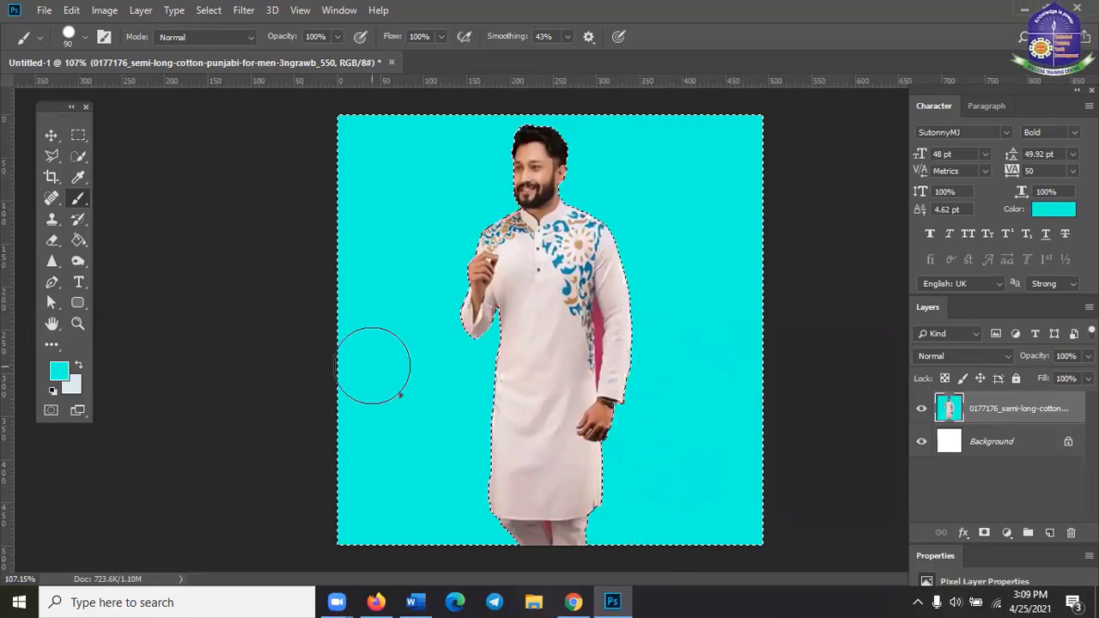
scroll(714, 341, "up", 2)
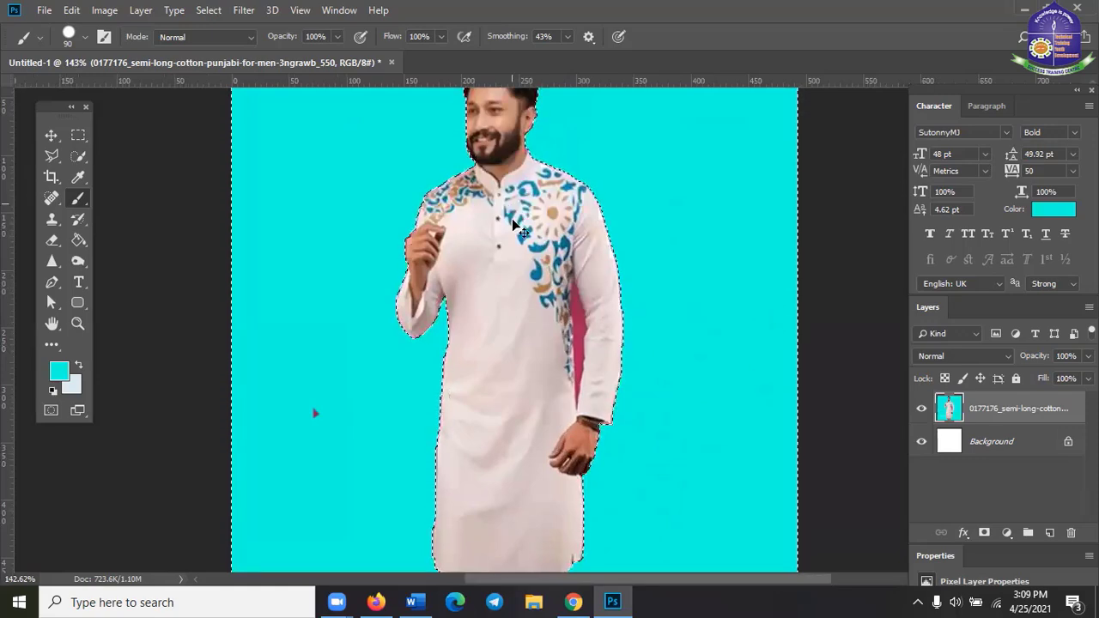
key("ctrl+d")
- Reduce the brush size to 25 px for the narrow gap between the man's torso and lowered arm
scroll(662, 286, "up", 3)
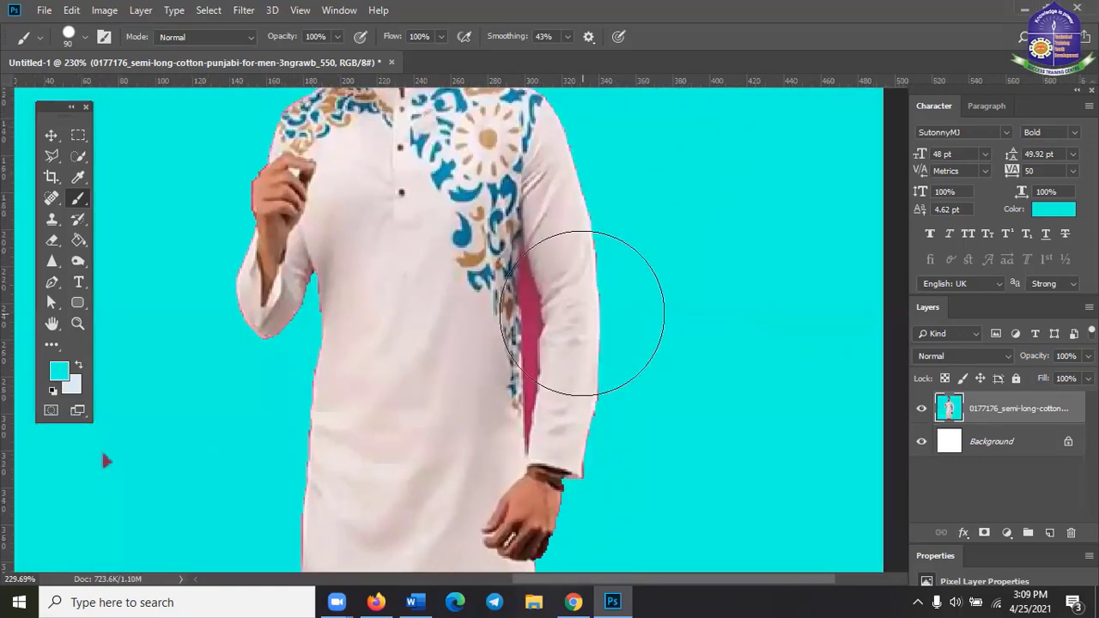
key("bracketleft")
key("bracketleft")
key("bracketleft")
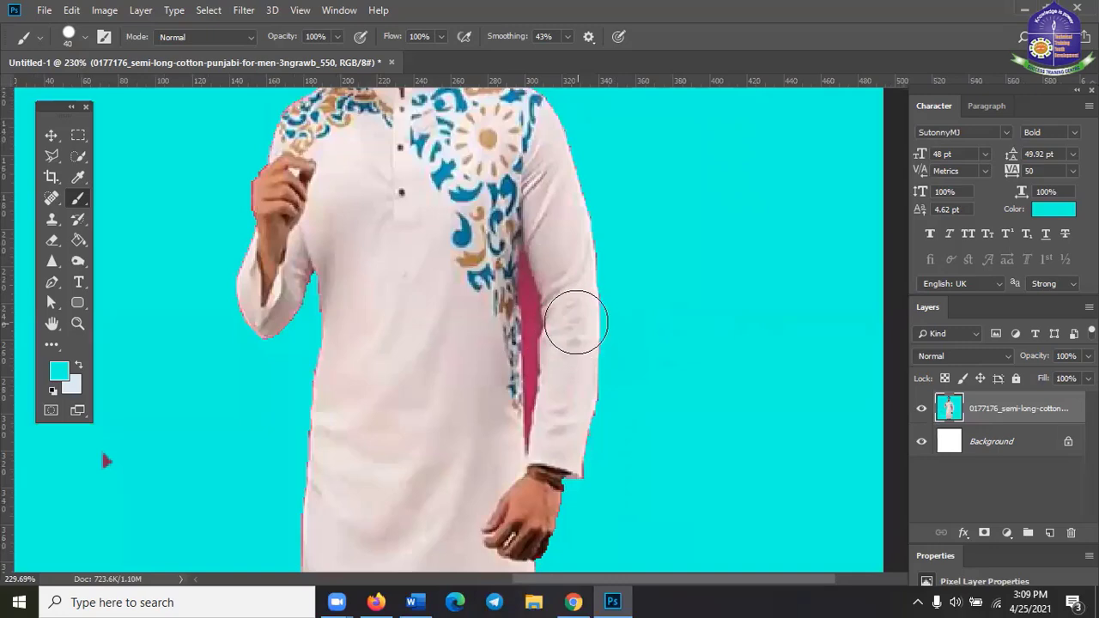
scroll(576, 323, "up", 1)
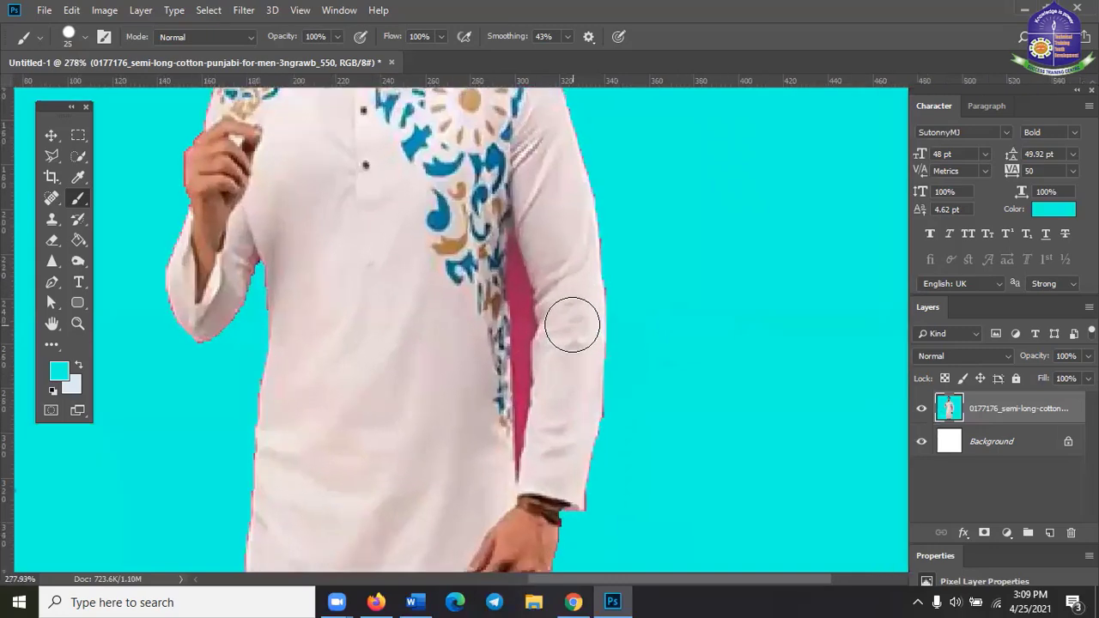
- Activate Quick Selection and examine the unpainted gap between the man's torso and lowered arm
left_click(77, 161)
scroll(498, 299, "up", 3)
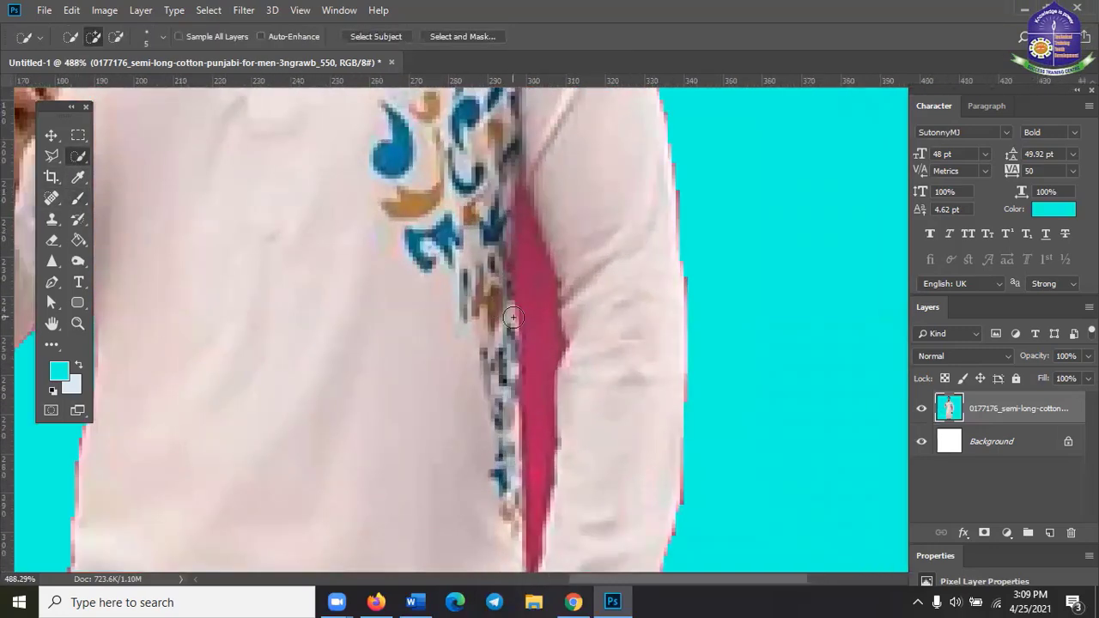
scroll(511, 317, "down", 3)
scroll(512, 317, "up", 1)
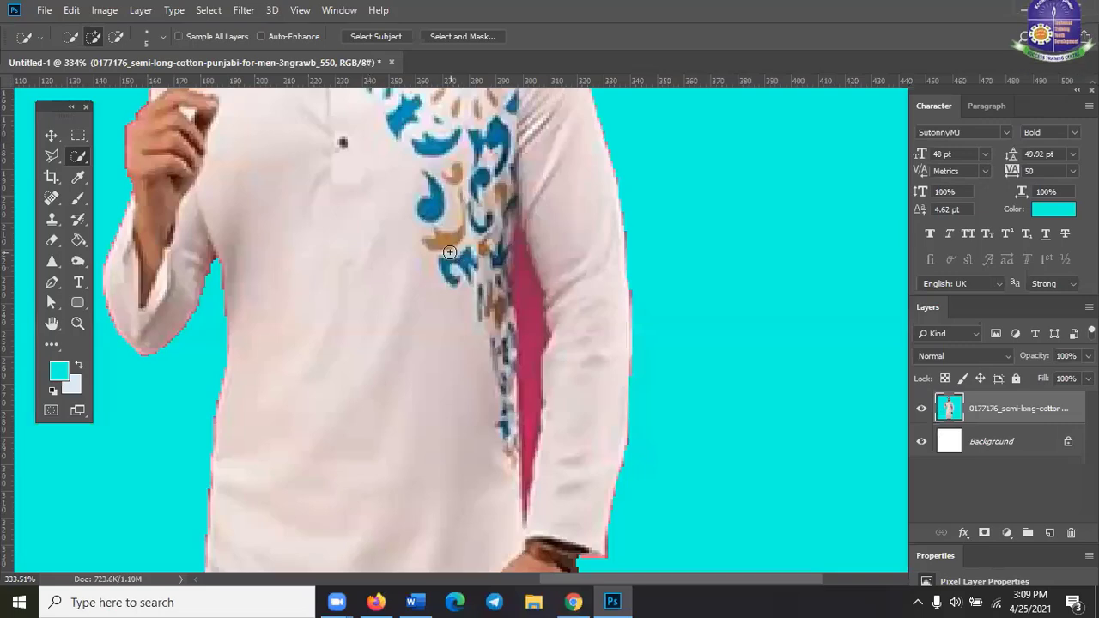
scroll(434, 282, "up", 2)
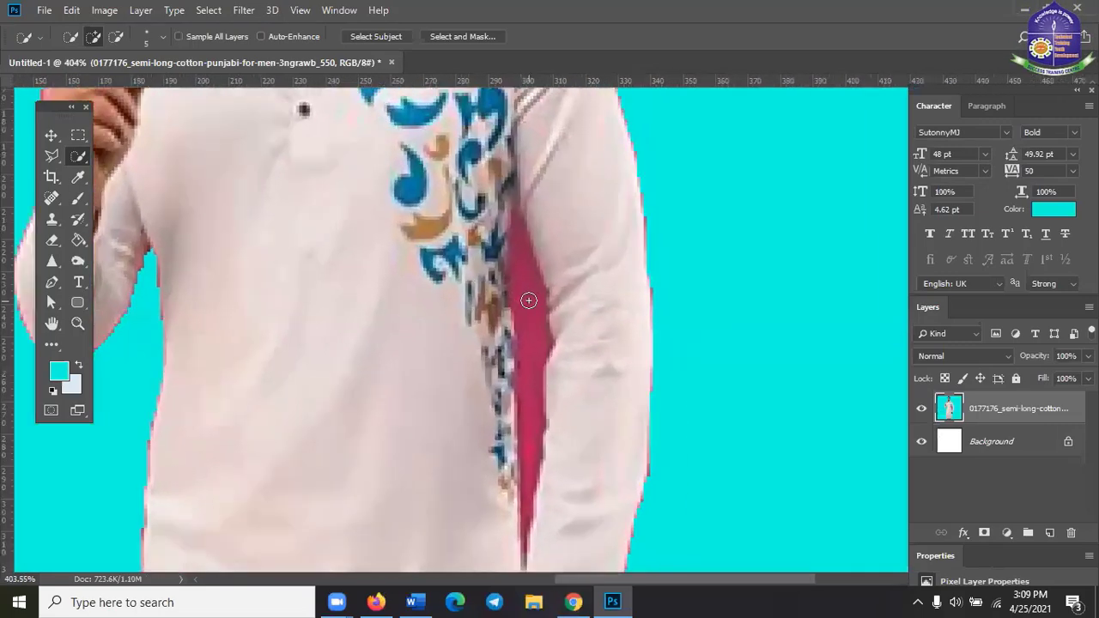
scroll(528, 299, "down", 5)
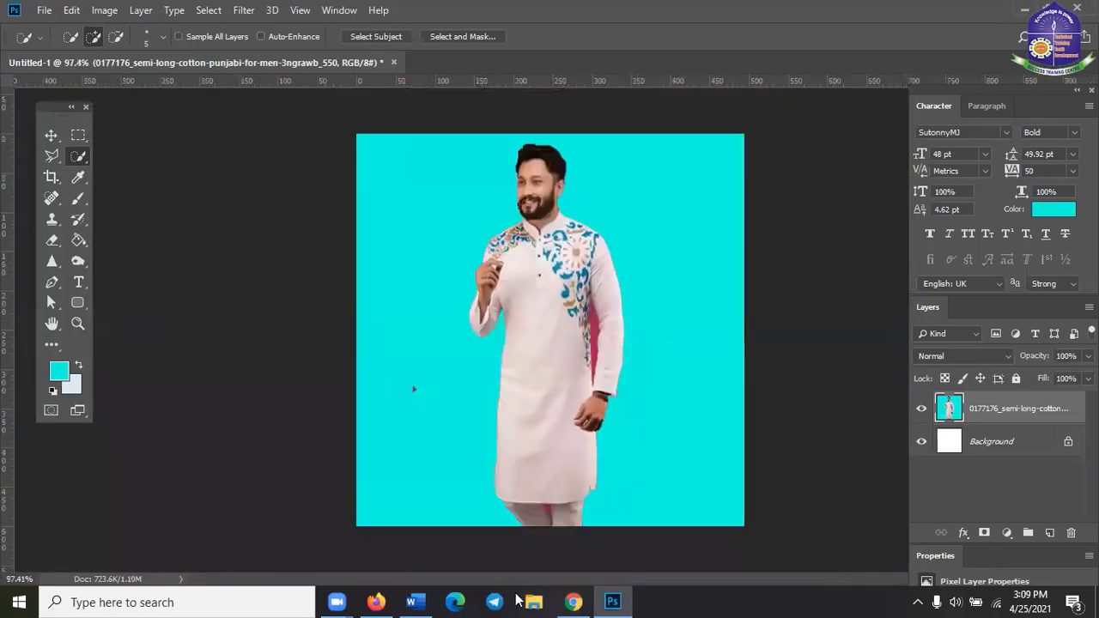
- Switch to the Word shortcut notes and start a new page after the Deselect line
left_click(410, 599)
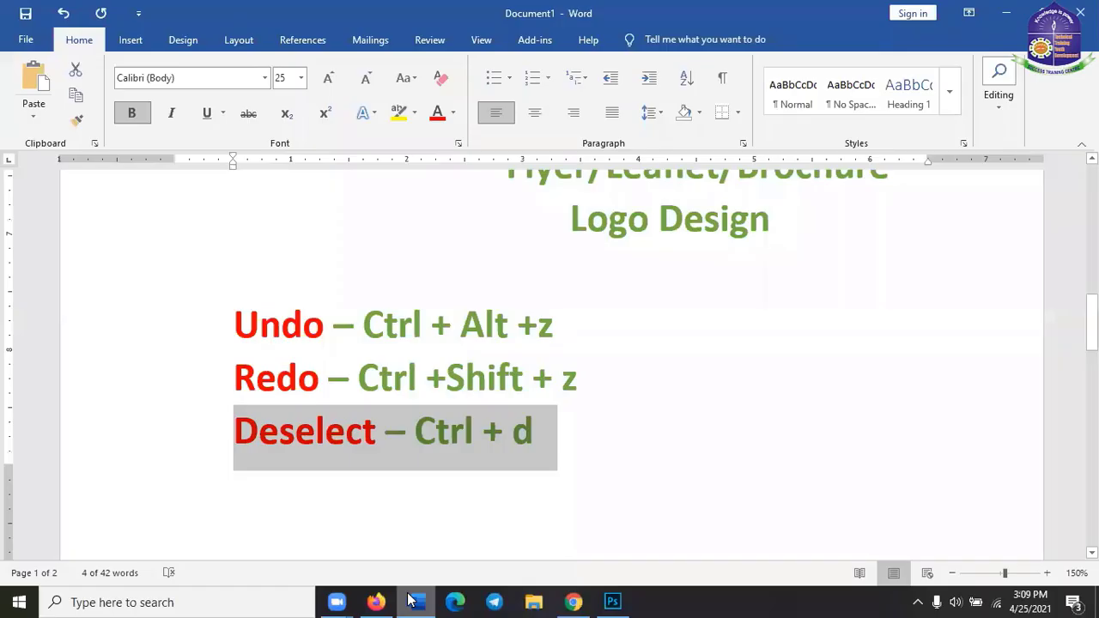
left_click(575, 449)
scroll(576, 442, "down", 4)
scroll(575, 433, "up", 1)
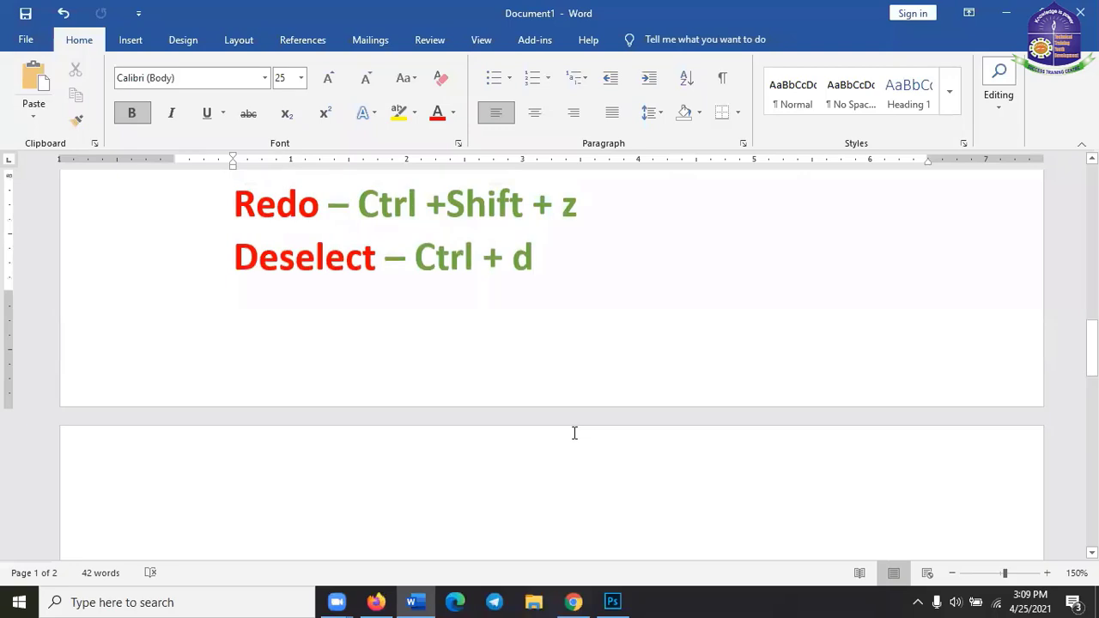
key("ctrl+Return")
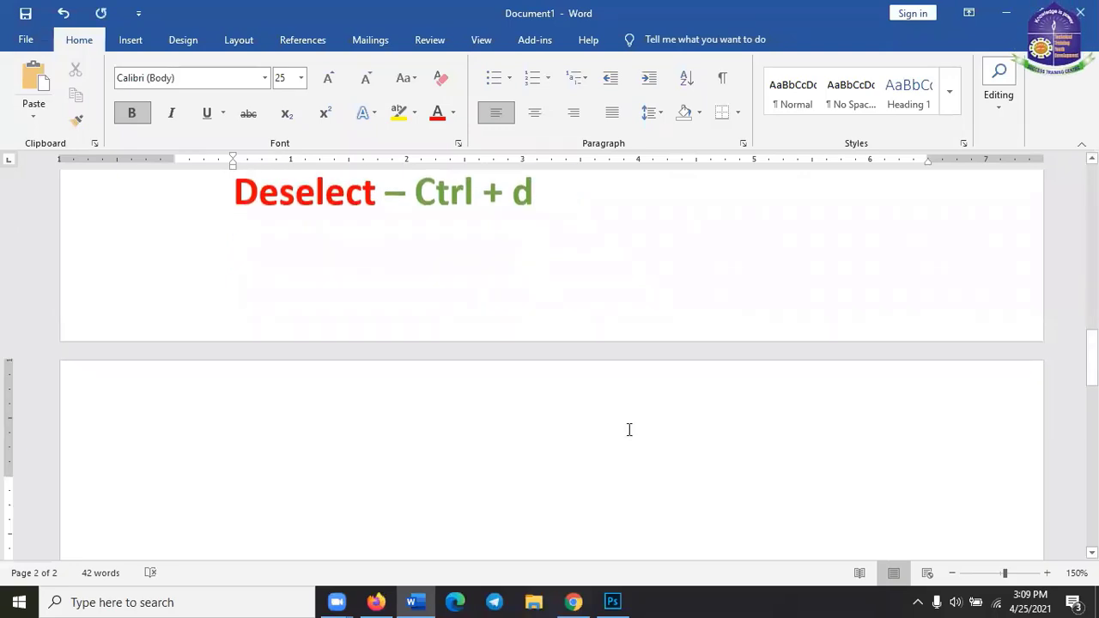
scroll(584, 456, "down", 2)
- Write "Zoom in – Ctrl + +" on the new page, with the shortcut part in green
type("Z")
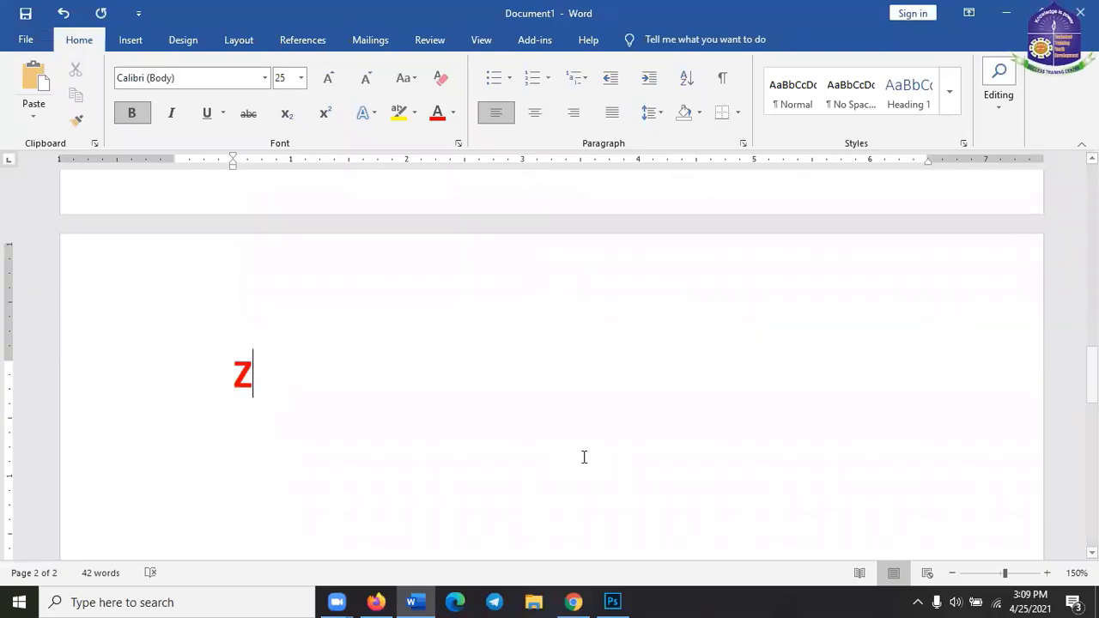
type("oom u")
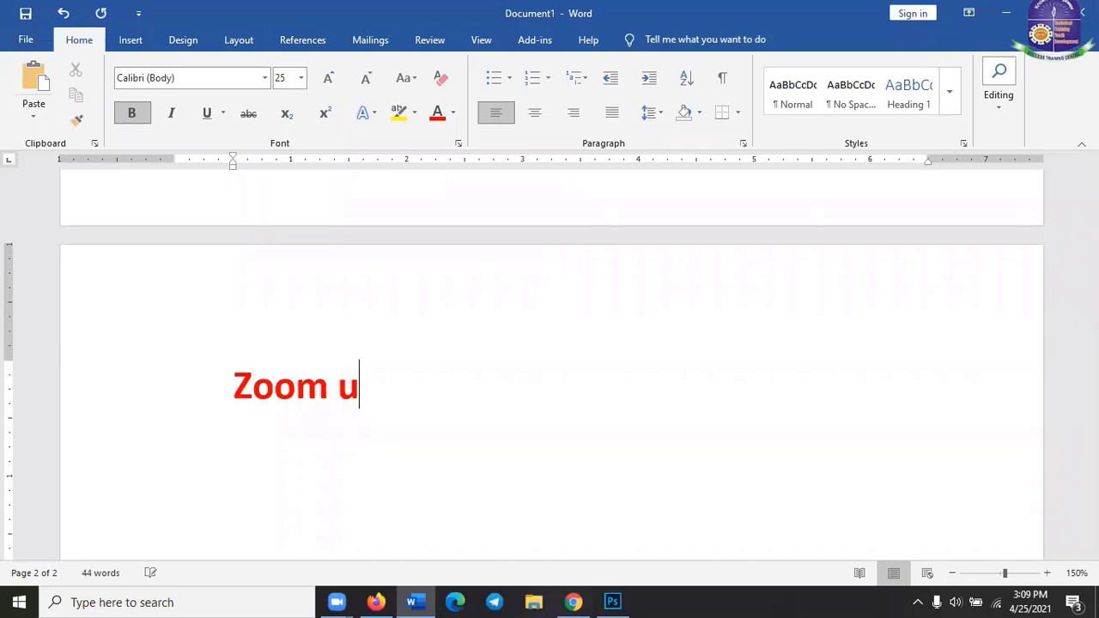
key("BackSpace")
type("in")
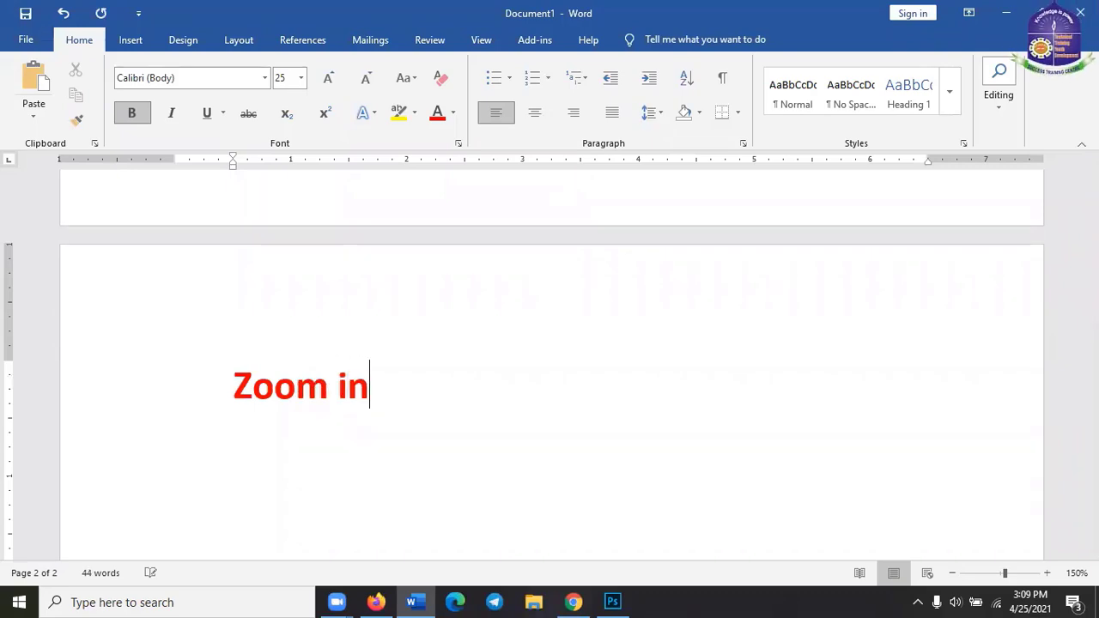
type(" - Ct")
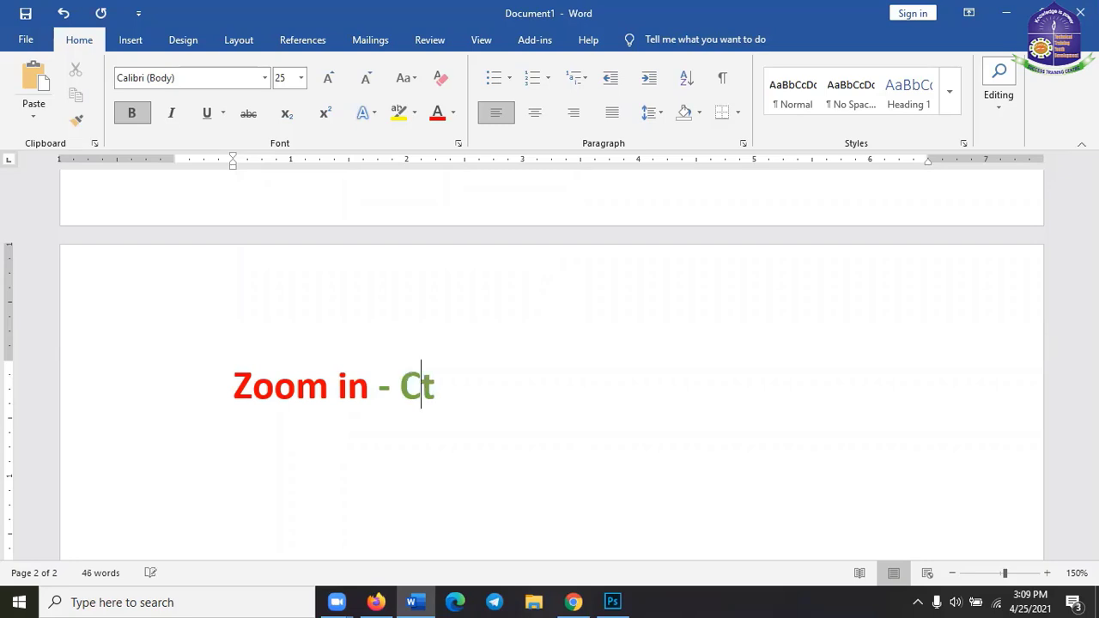
type("r")
type(";")
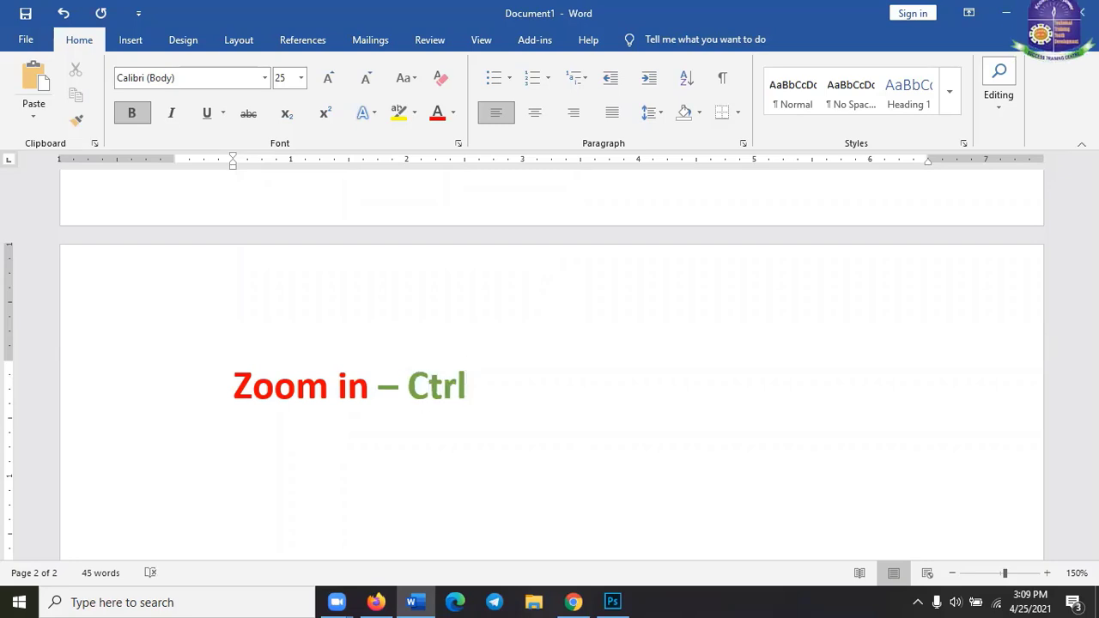
type("+ +")
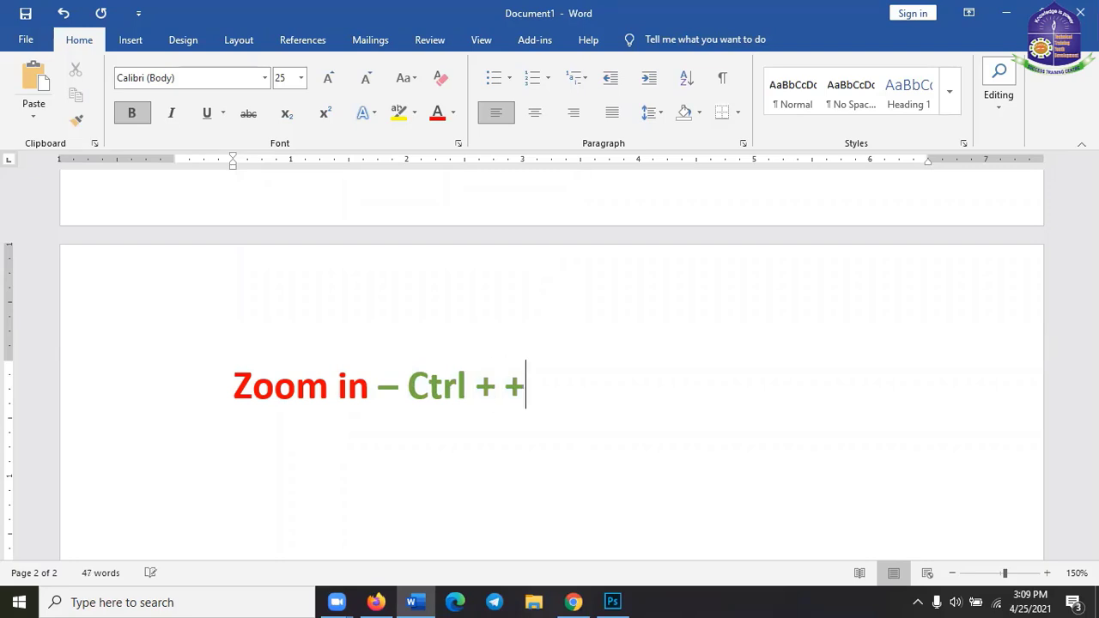
- Remove the extra plus sign and surplus space so the line reads "Zoom in – Ctrl +"
double_click(476, 375)
key("Right")
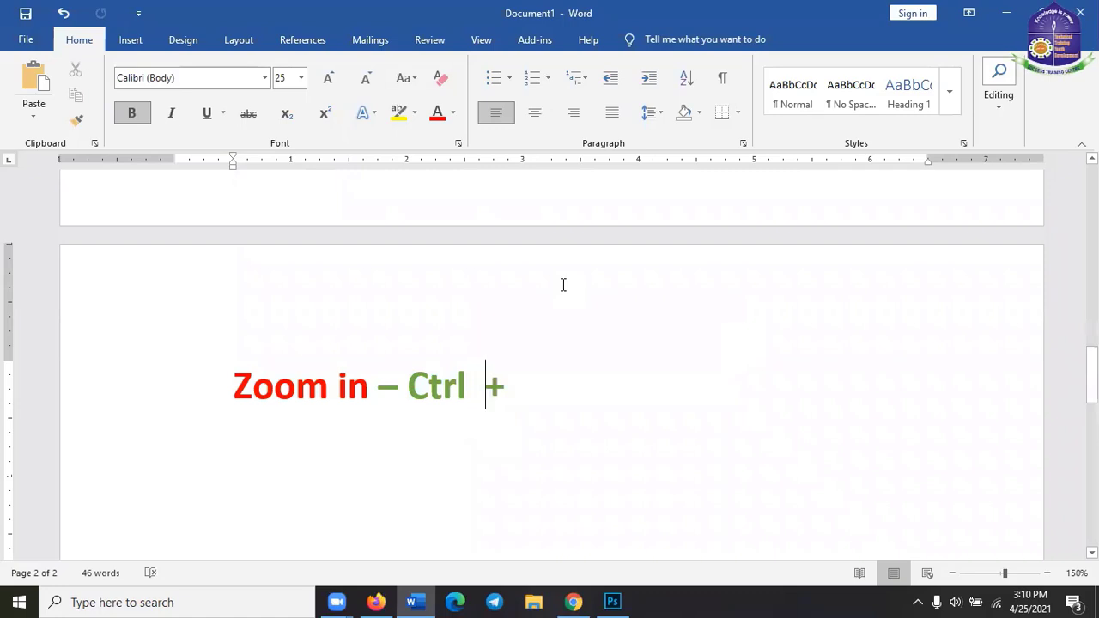
key("BackSpace")
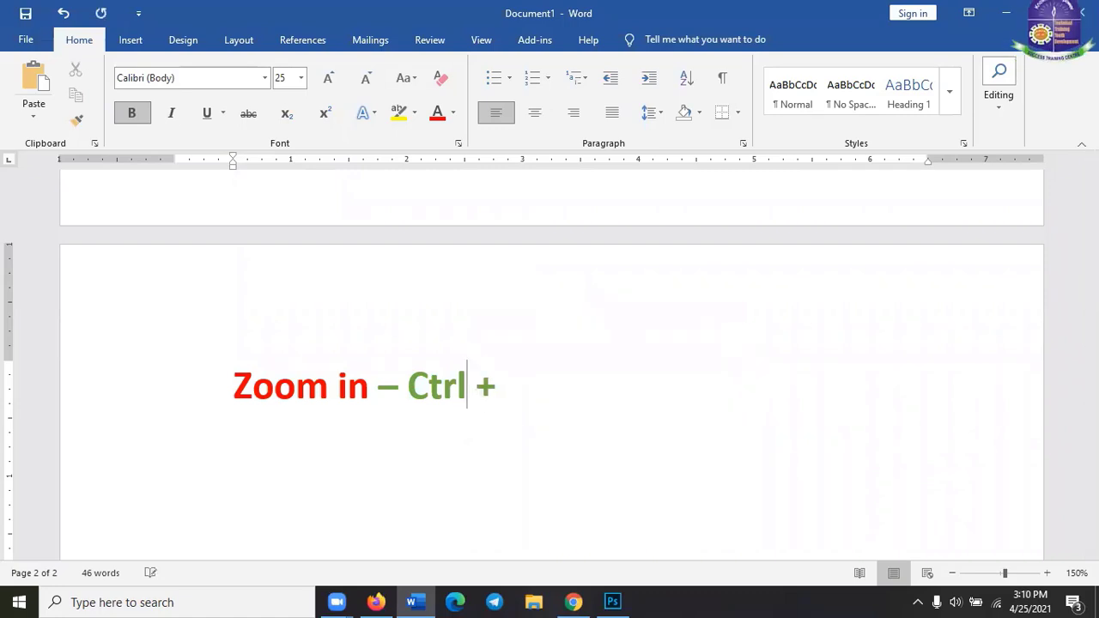
key("Right")
key("Right")
- Duplicate the "Zoom in – Ctrl +" line directly below and align the copy with the original
key("Return")
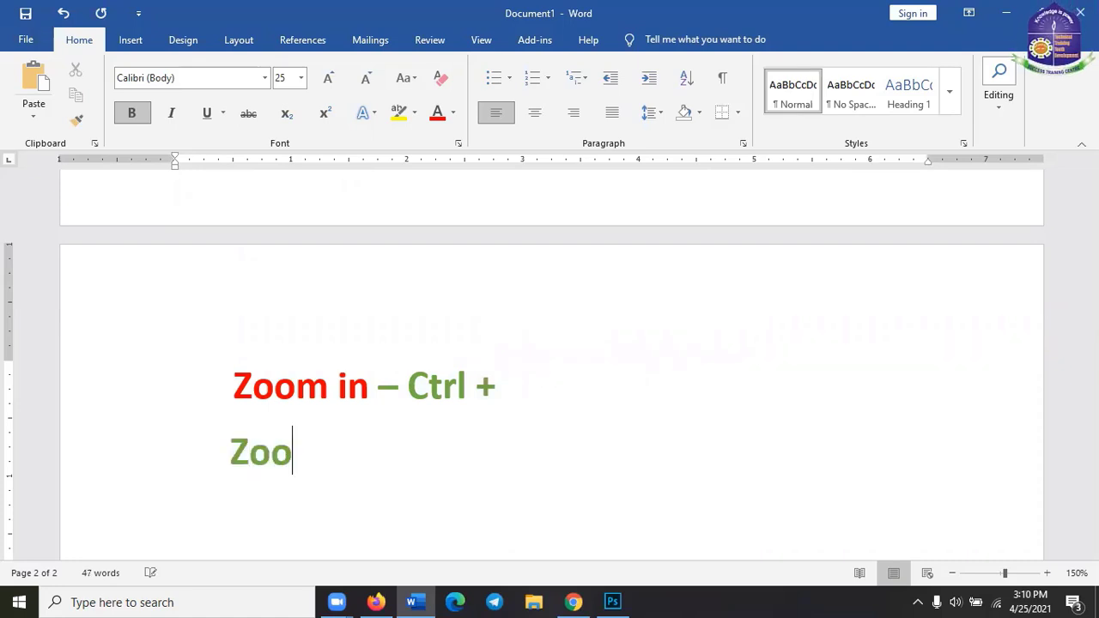
key("BackSpace")
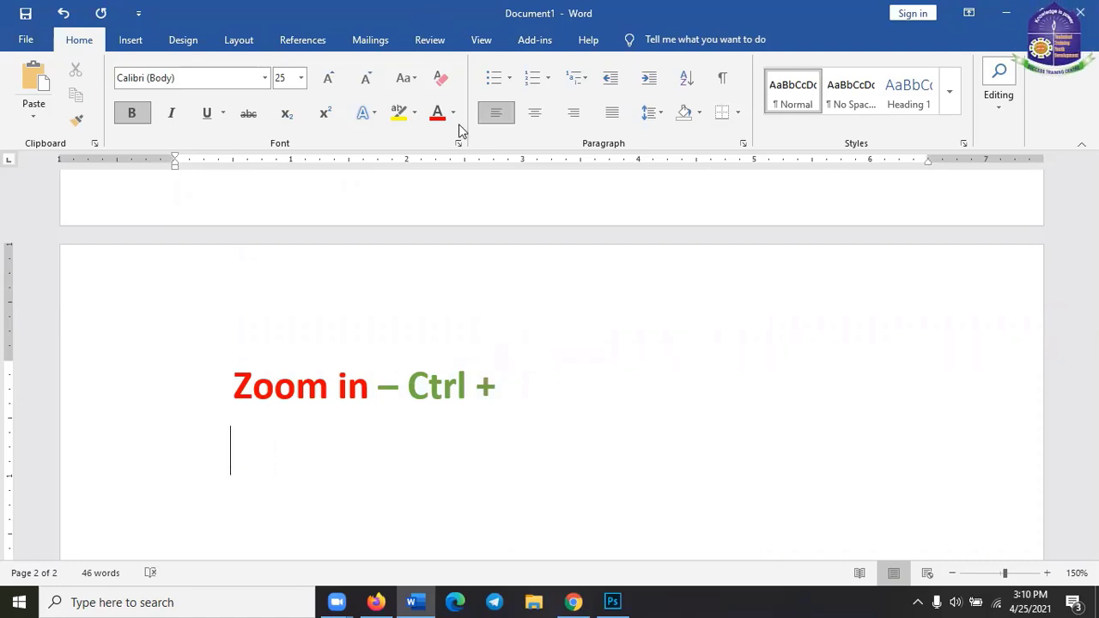
triple_click(498, 383)
key("ctrl+c")
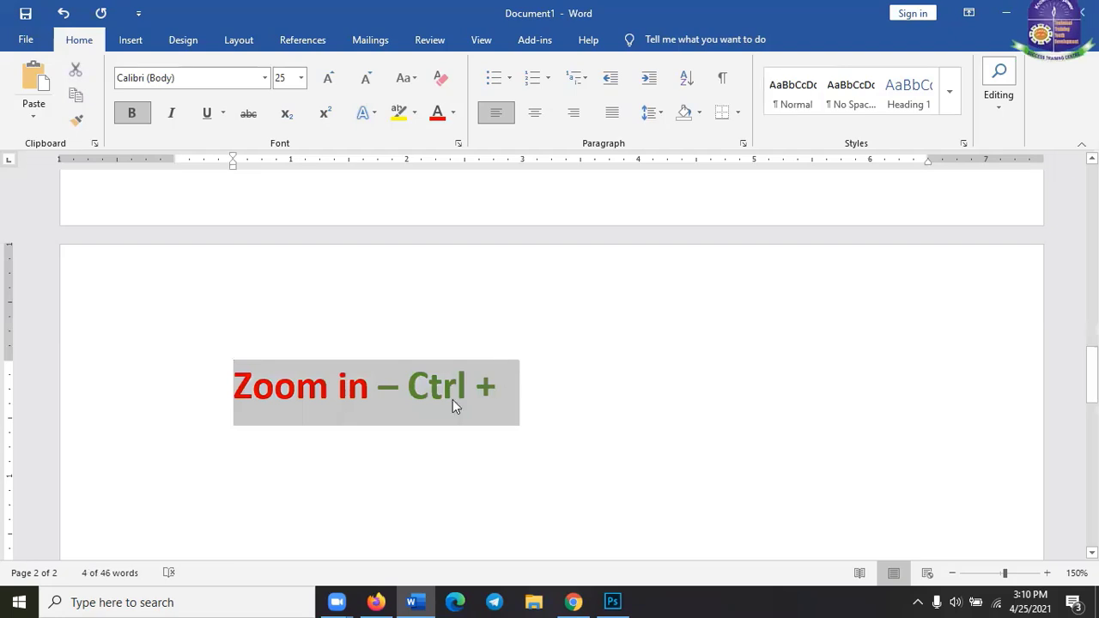
left_click(258, 458)
key("ctrl+v")
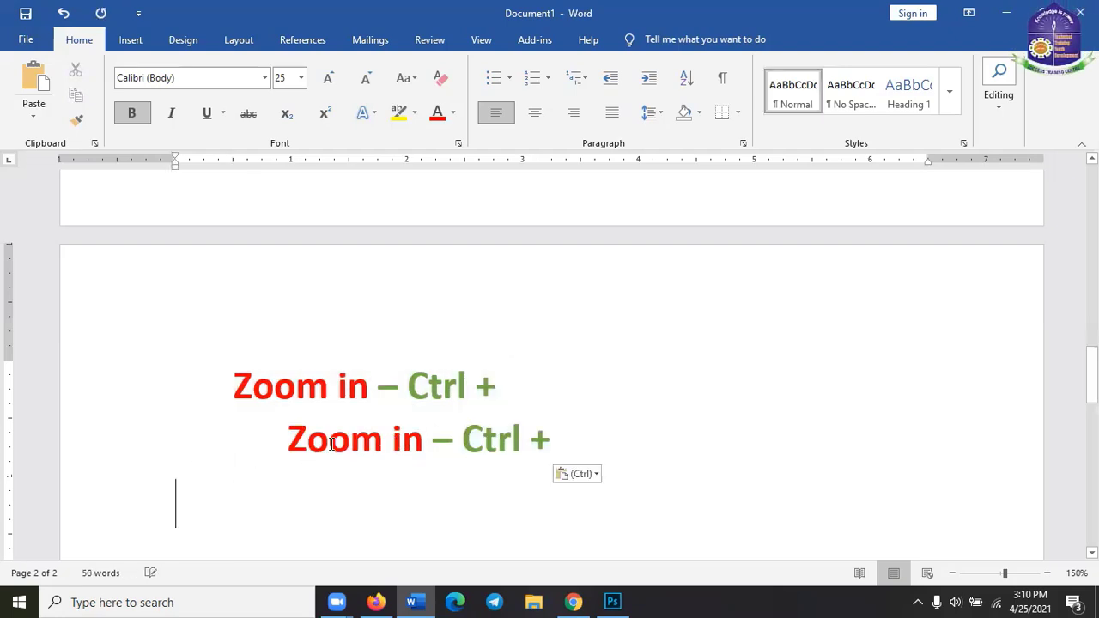
key("Home")
key("BackSpace")
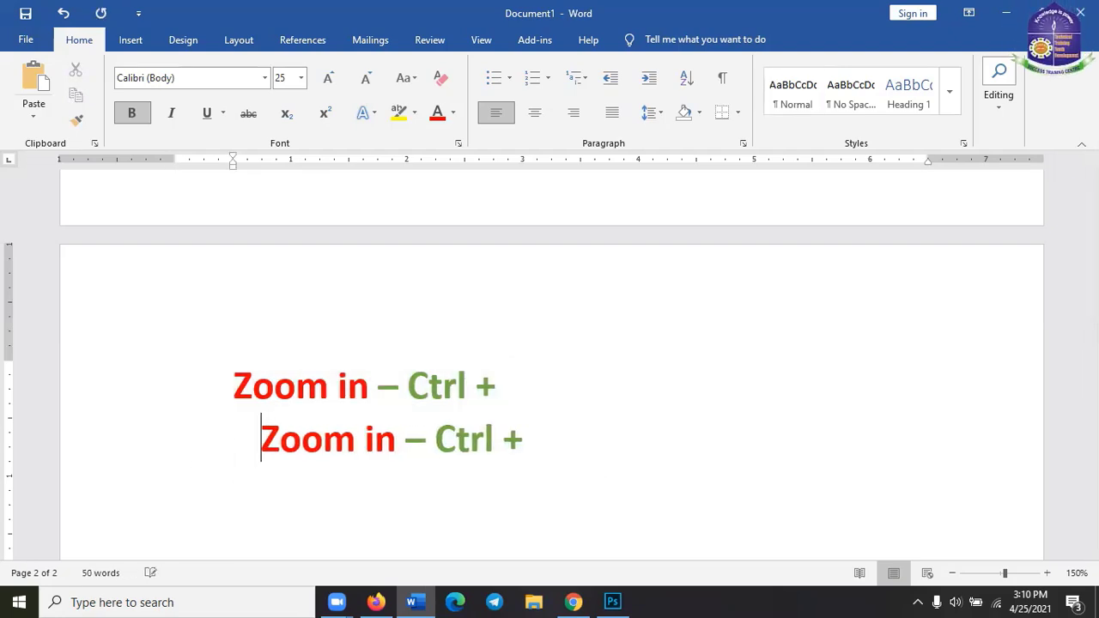
- Change the duplicated line to read "Zoom out – Ctrl -", and highlight both zoom shortcut lines
key("Right")
key("Right")
key("Right")
key("Right")
key("Right")
key("Right")
key("Right")
key("Right")
key("Right")
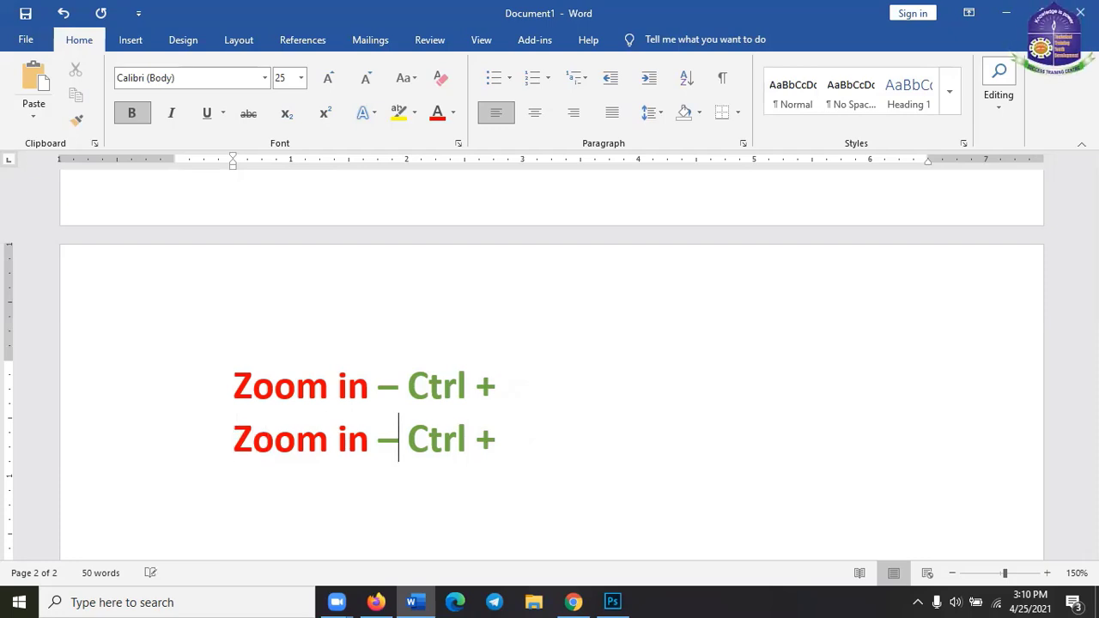
key("BackSpace")
key("BackSpace")
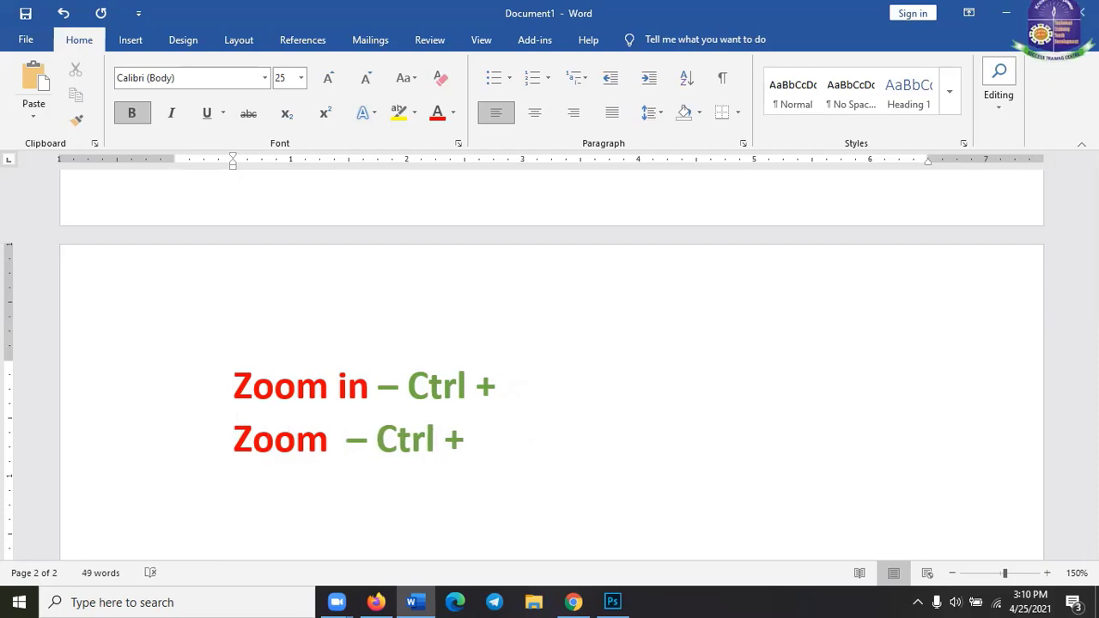
type("out")
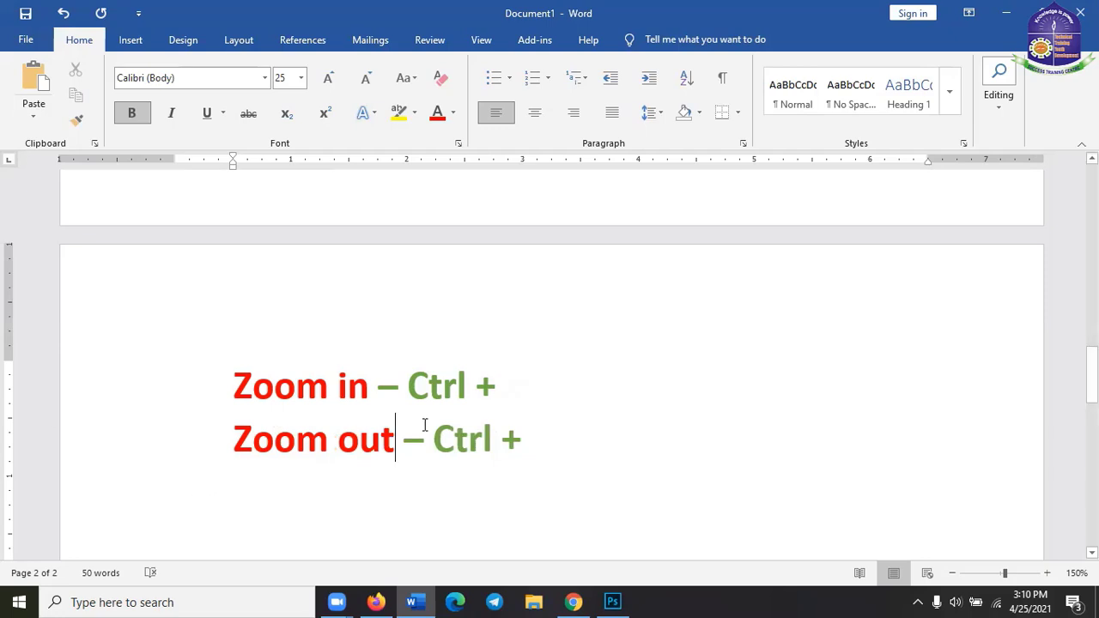
left_click_drag(502, 437, 177, 394)
type("-")
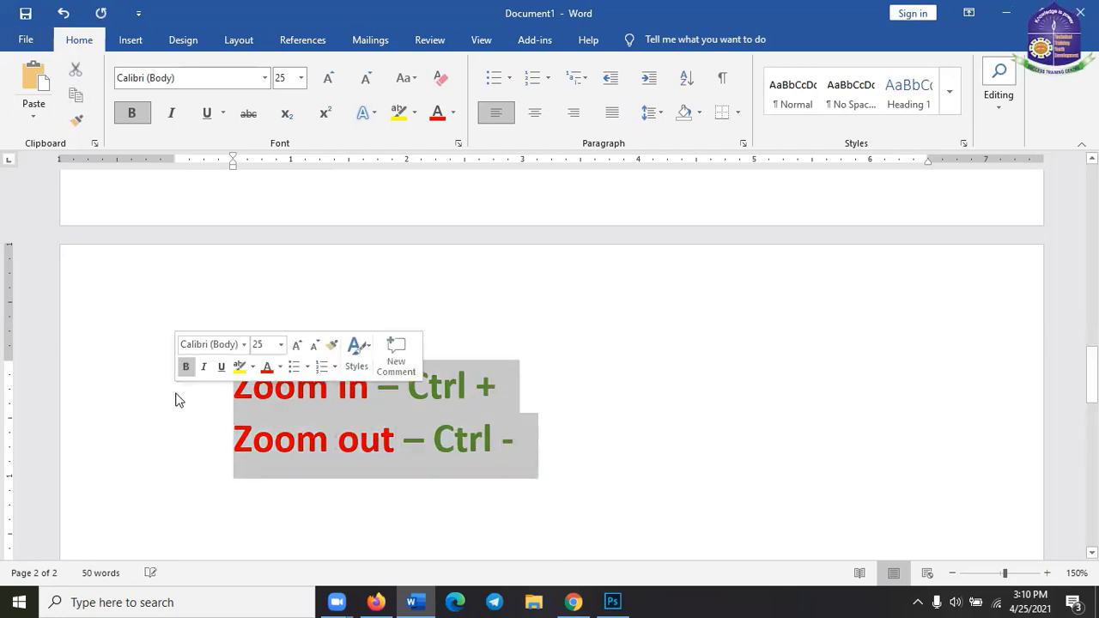
- Switch to Photoshop, activate the Move tool, and zoom the photo in and out repeatedly between 50% and 200%
left_click(620, 600)
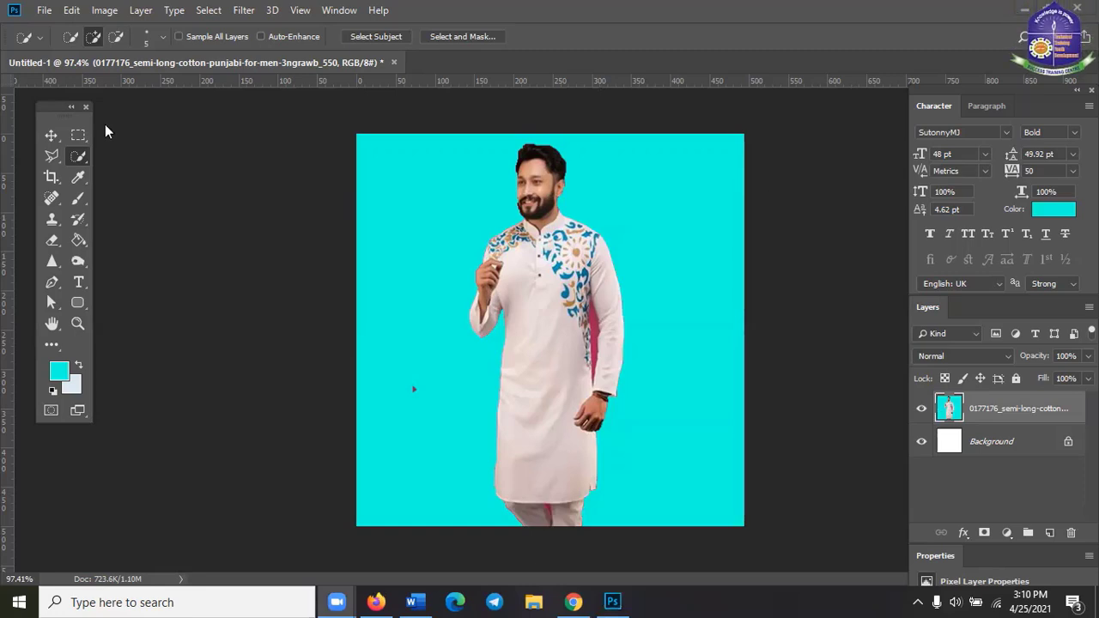
left_click(49, 133)
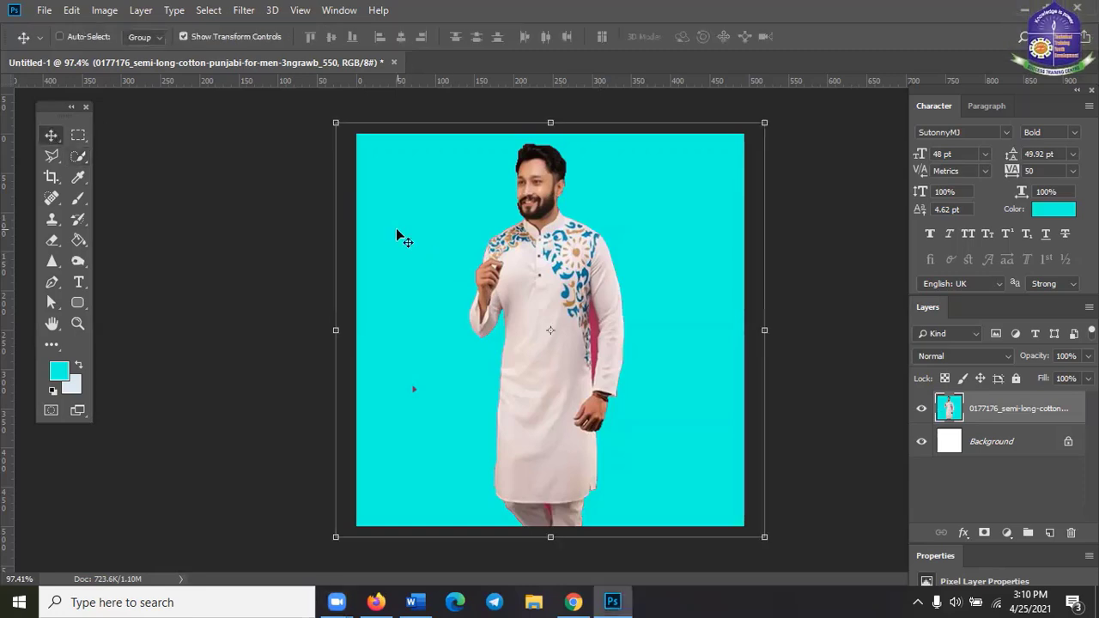
key("ctrl+plus")
key("ctrl+plus")
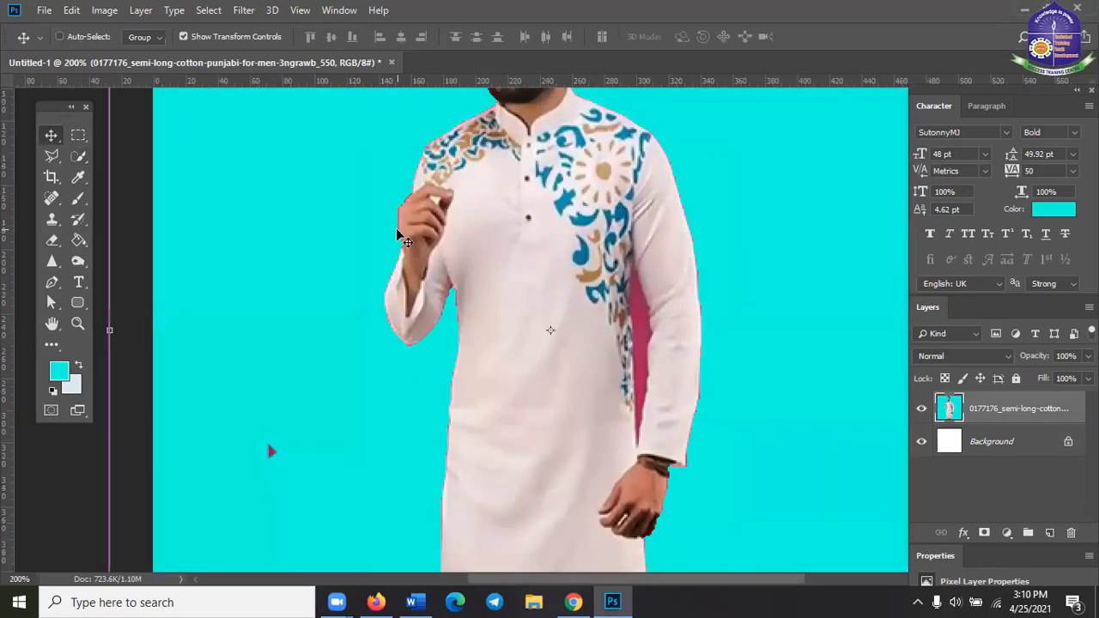
key("ctrl+minus")
key("ctrl+minus")
key("ctrl+minus")
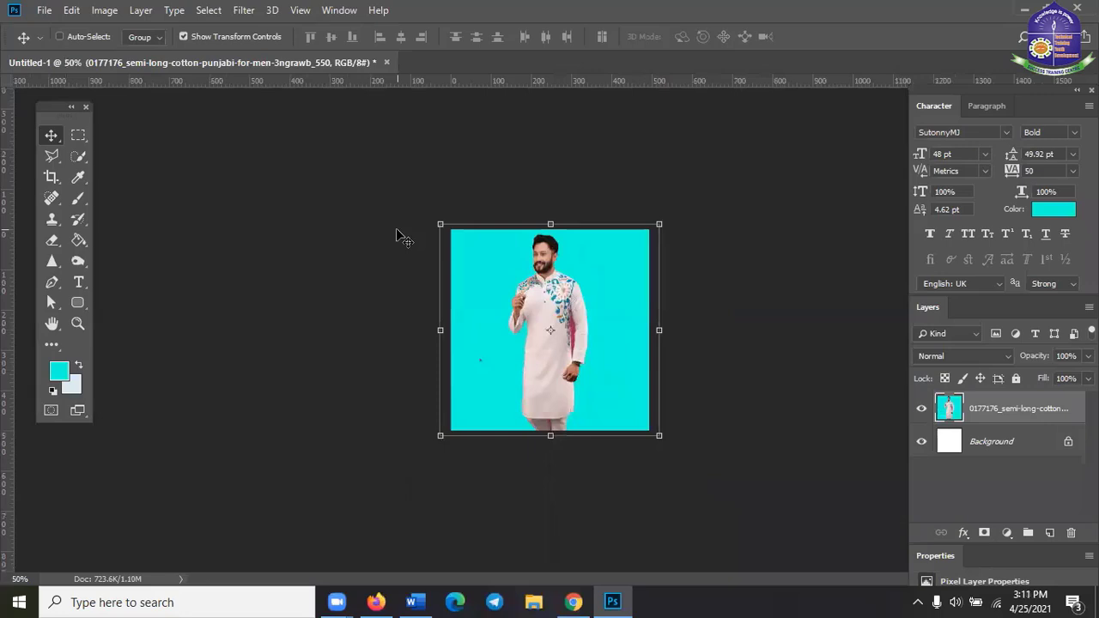
key("ctrl+plus")
key("ctrl+plus")
key("ctrl+plus")
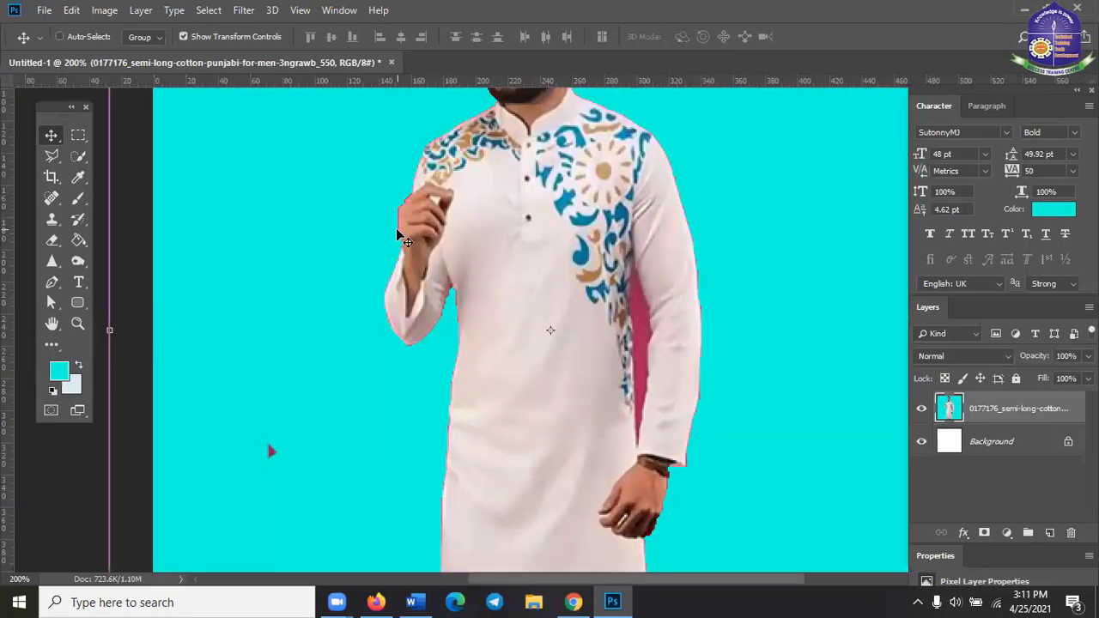
key("ctrl+minus")
key("ctrl+minus")
key("ctrl+minus")
key("ctrl+minus")
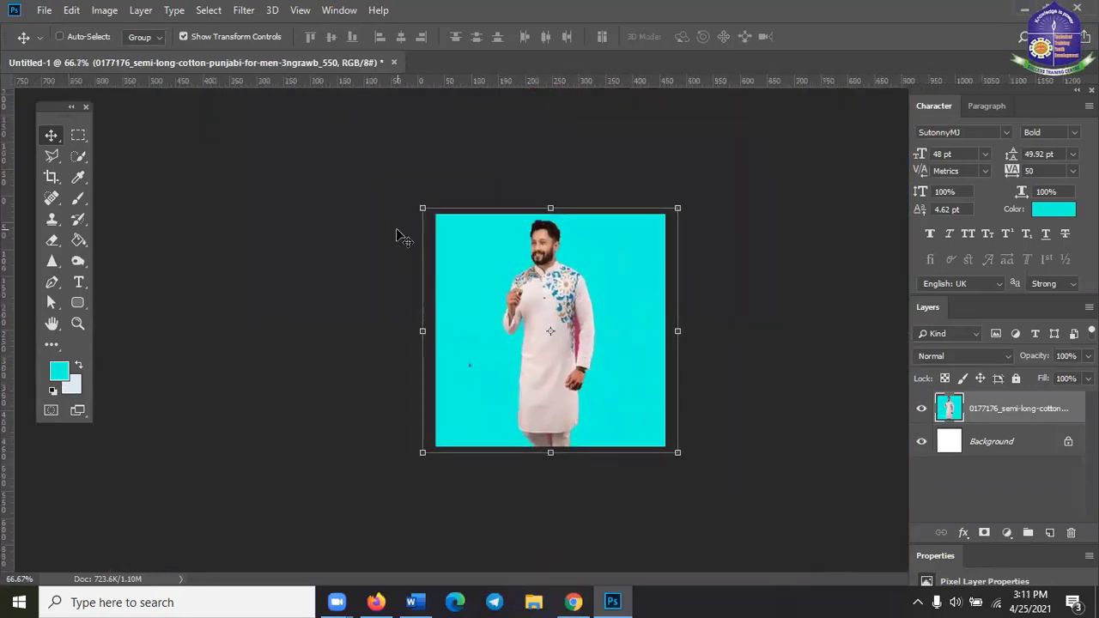
key("ctrl+plus")
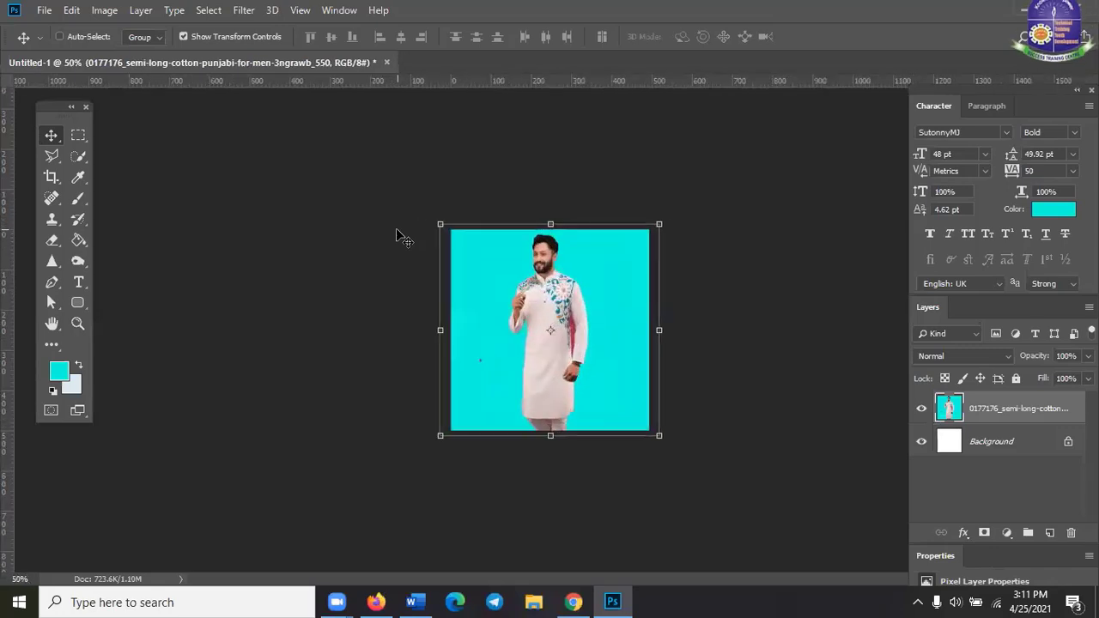
key("ctrl+plus")
key("ctrl+plus")
key("ctrl+plus")
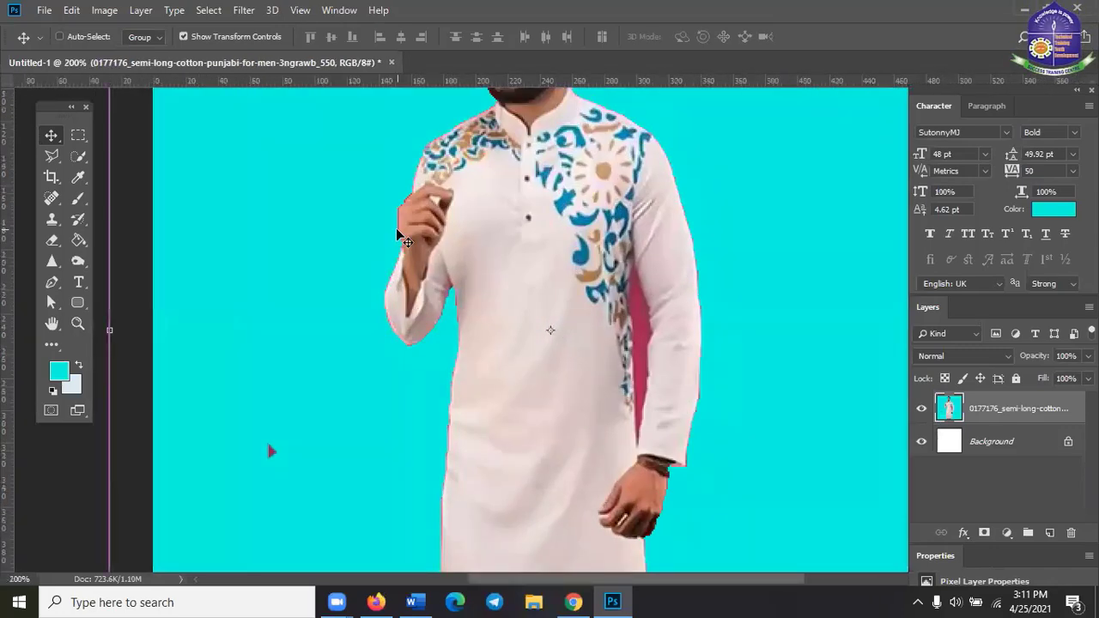
- Select the pink gap between the torso and the lowered arm using the Quick Selection tool with a reduced brush size
key("ctrl+plus")
key("ctrl+plus")
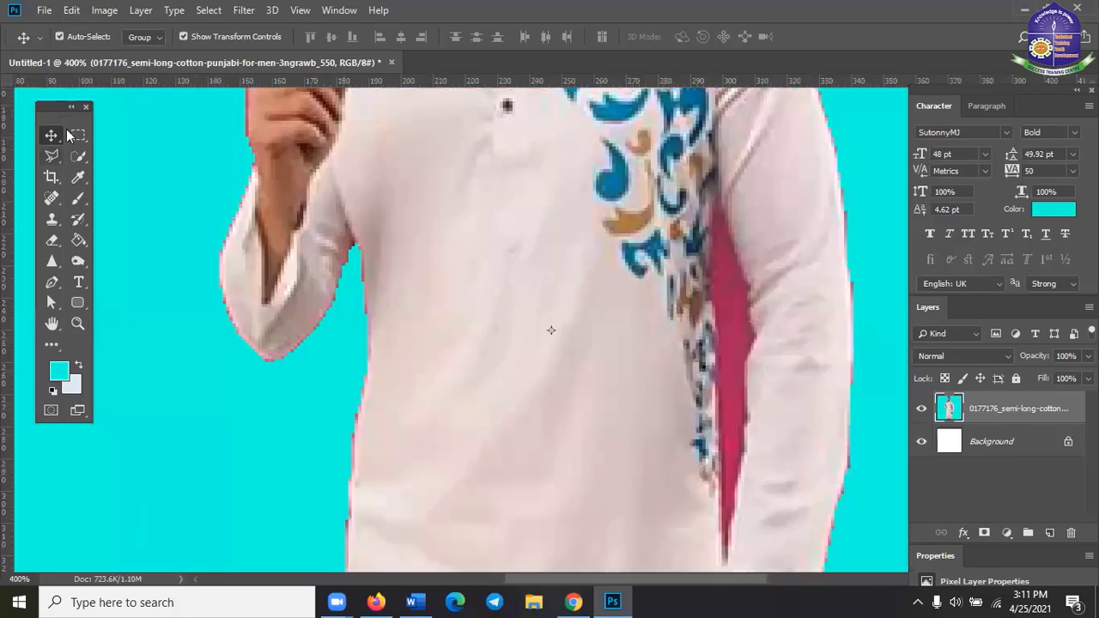
left_click_drag(646, 237, 389, 203)
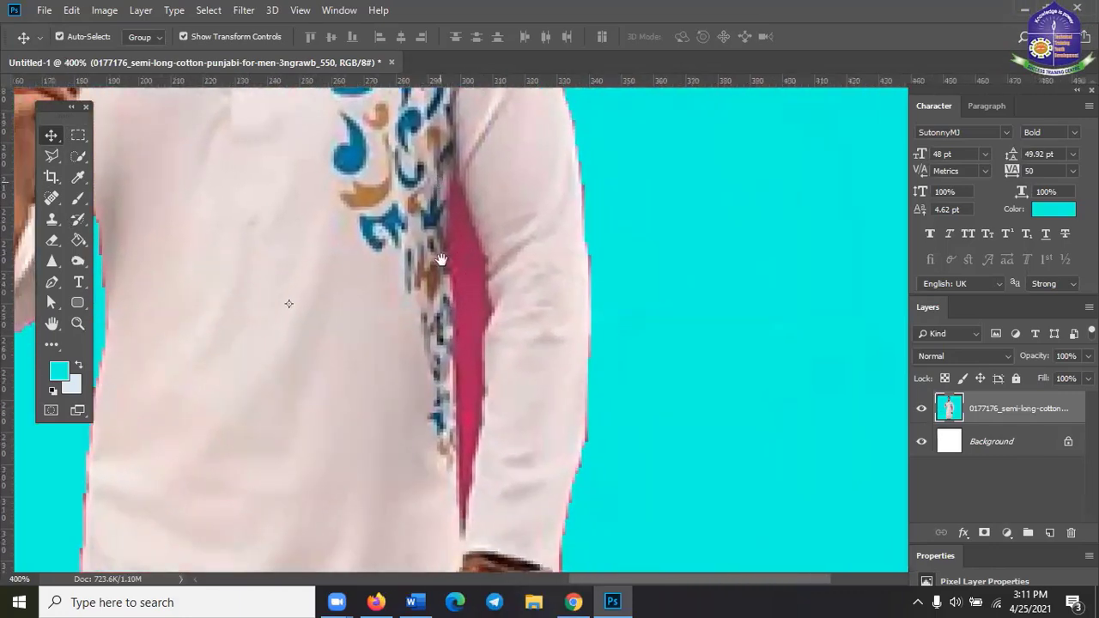
left_click(74, 163)
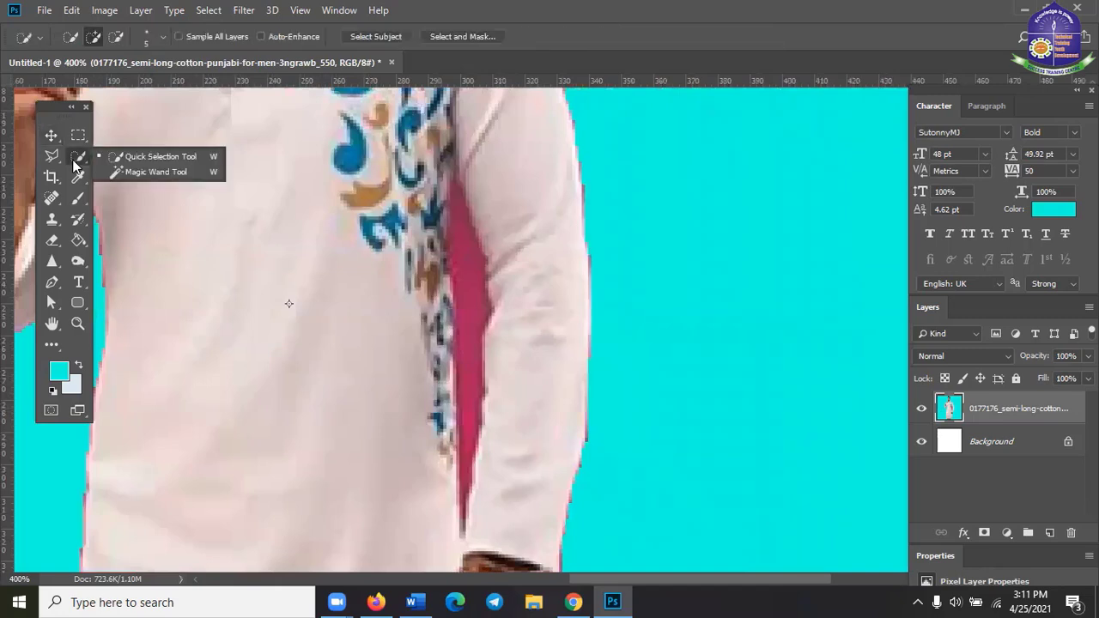
left_click(133, 161)
left_click(116, 37)
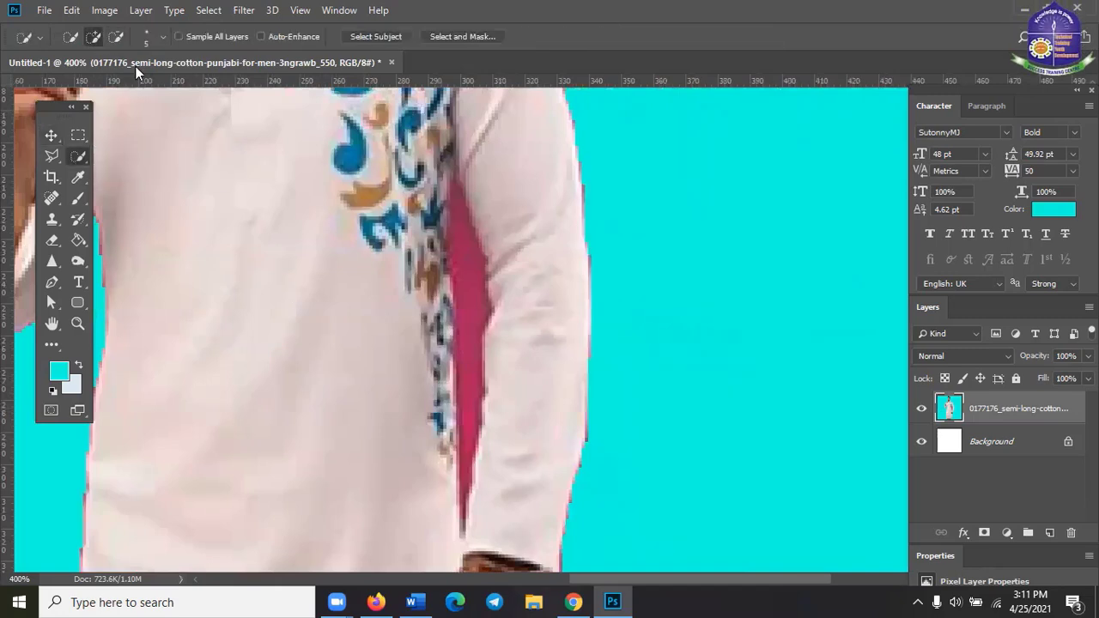
key("bracketleft")
left_click_drag(458, 220, 459, 235)
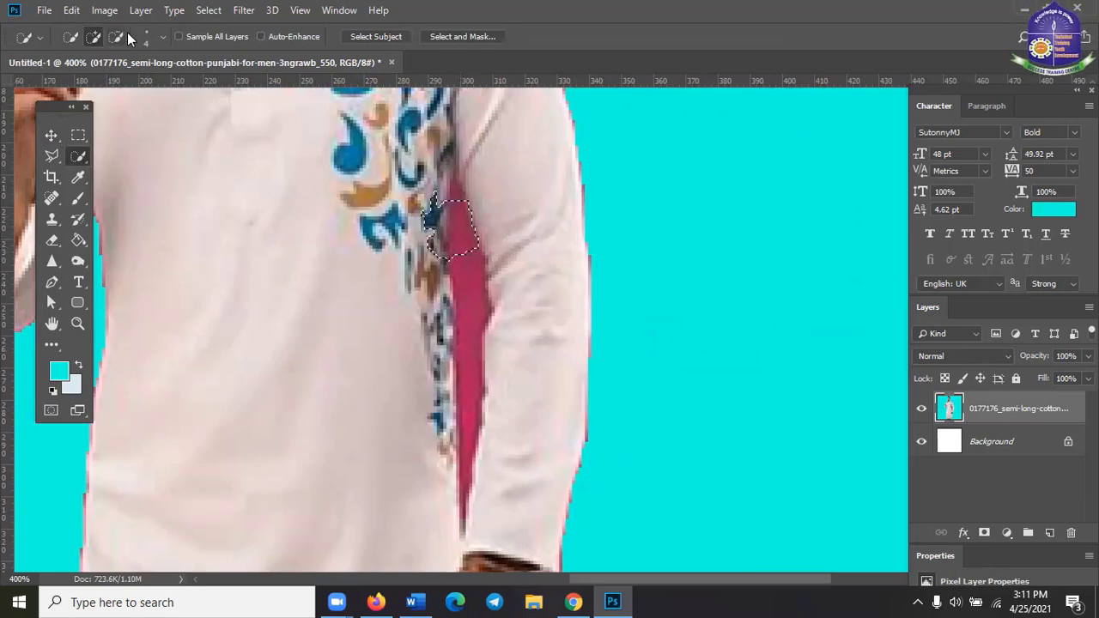
scroll(404, 215, "up", 3)
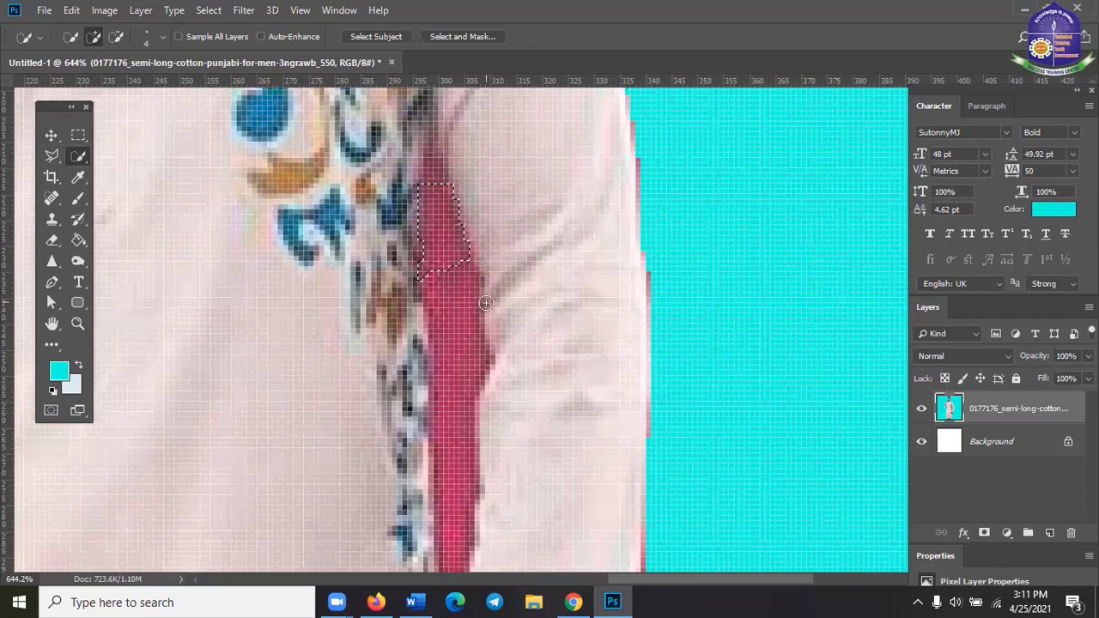
mouse_move(456, 281)
left_mouse_down()
mouse_move(446, 283)
mouse_move(445, 338)
left_mouse_up()
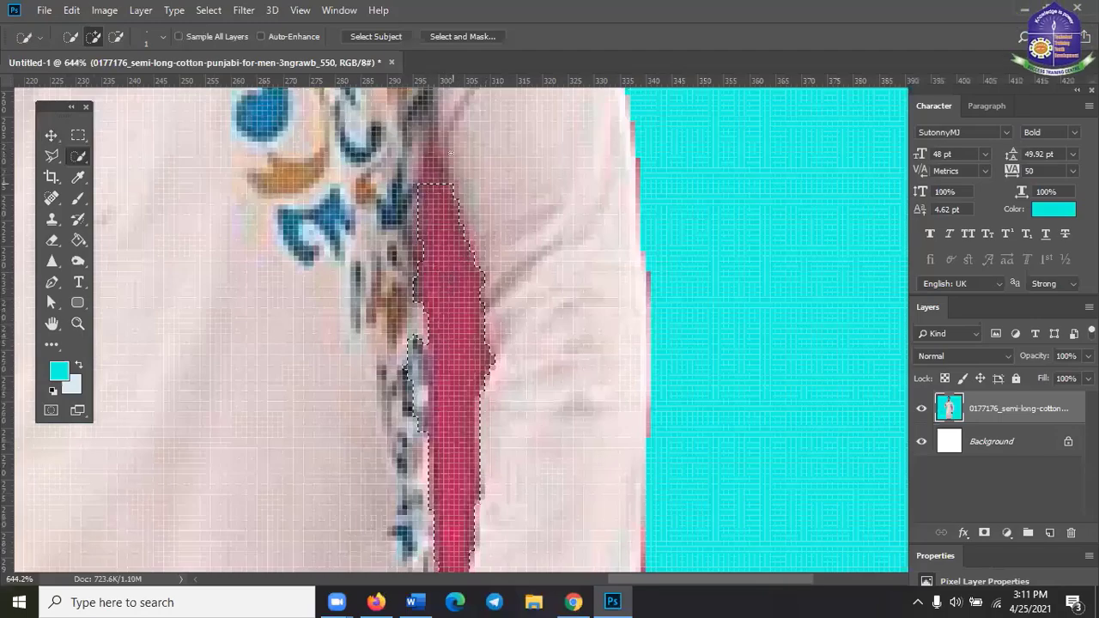
- Subtract the part of the selection that spills onto the shirt's embroidery beside the arm gap, using brush size 1
key("bracketleft")
scroll(493, 400, "down", 5)
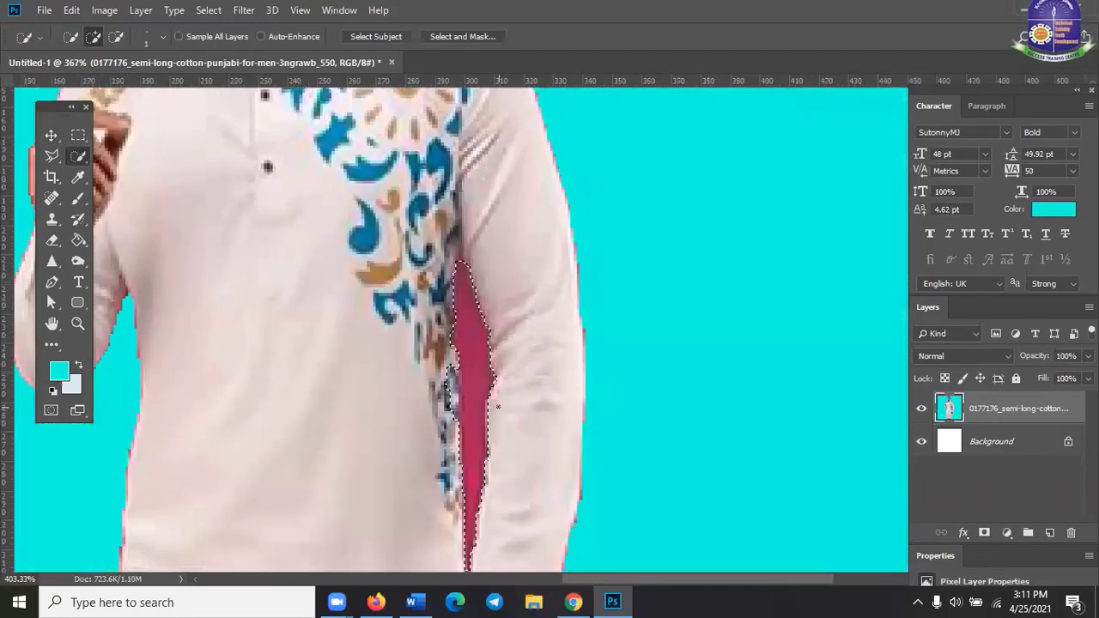
scroll(497, 407, "up", 5)
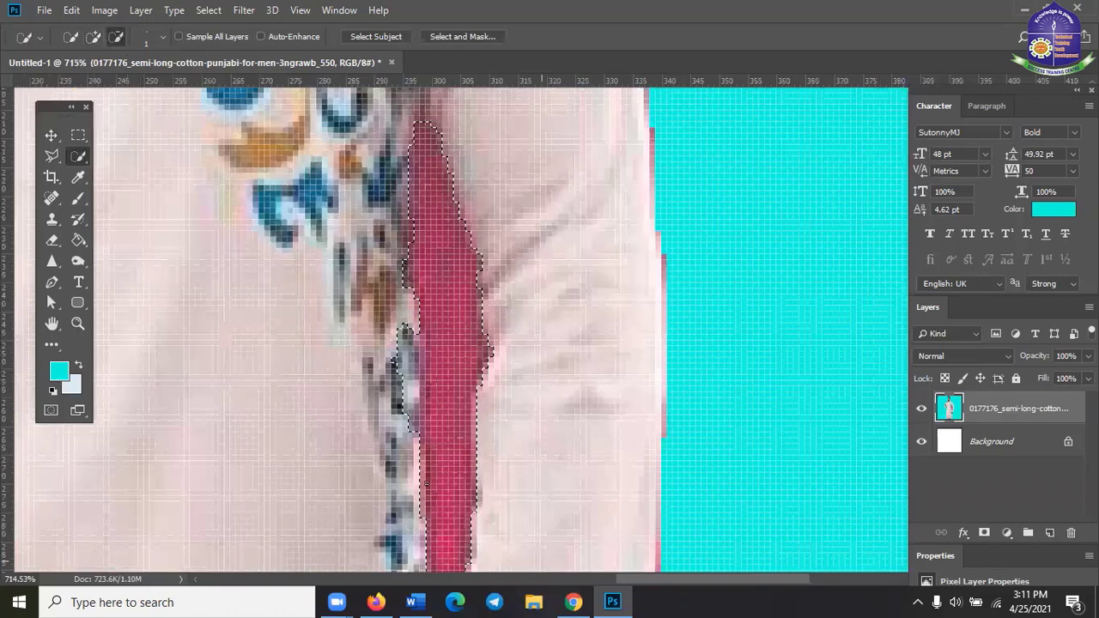
left_click_drag(403, 348, 407, 418)
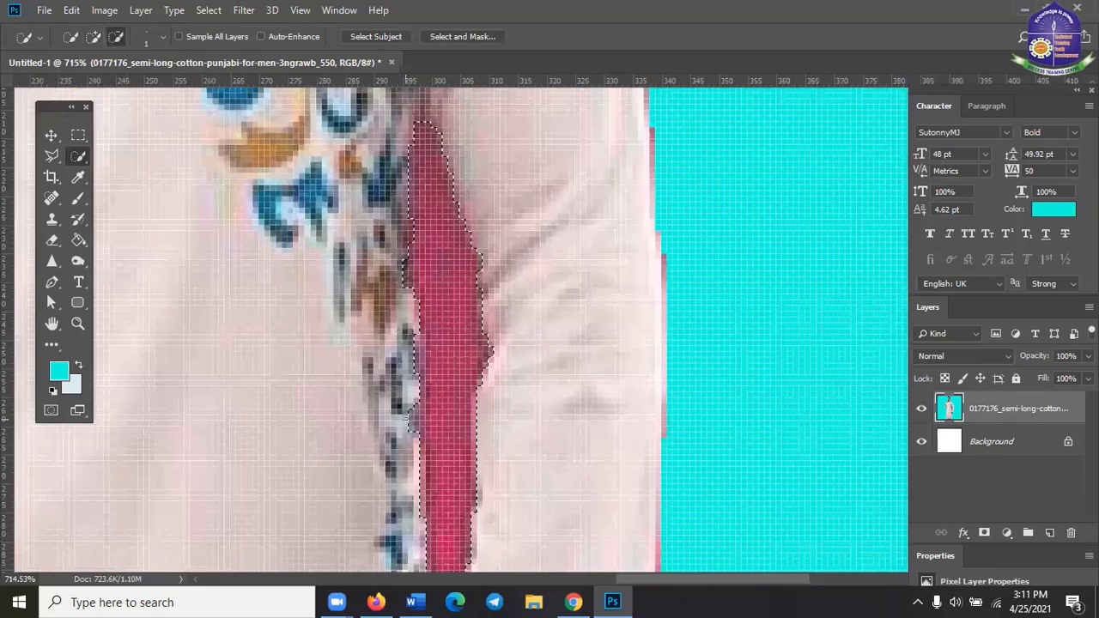
scroll(407, 423, "down", 3)
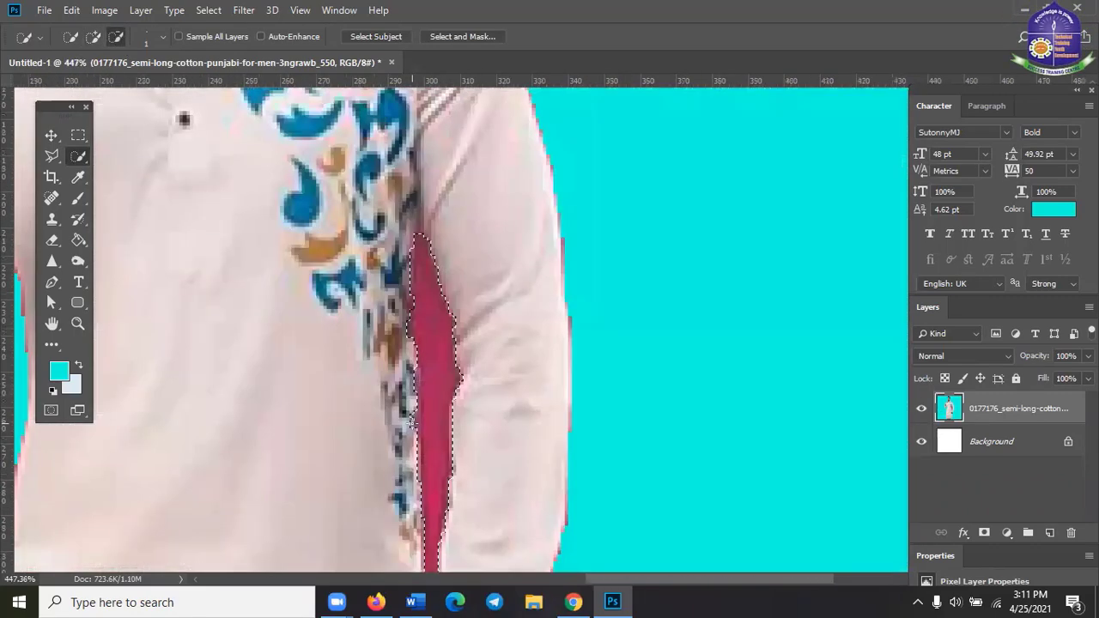
- Delete the selected pink arm gap, paint it cyan with the size 25 Brush, and deselect
key("Delete")
scroll(552, 405, "down", 1)
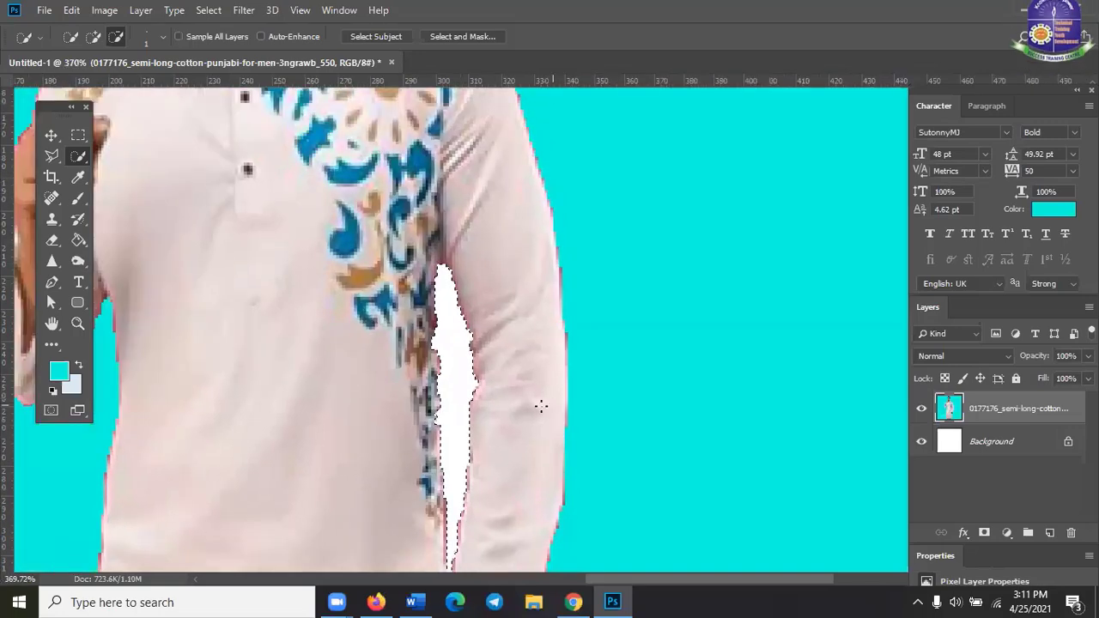
scroll(541, 406, "down", 3)
left_click(74, 203)
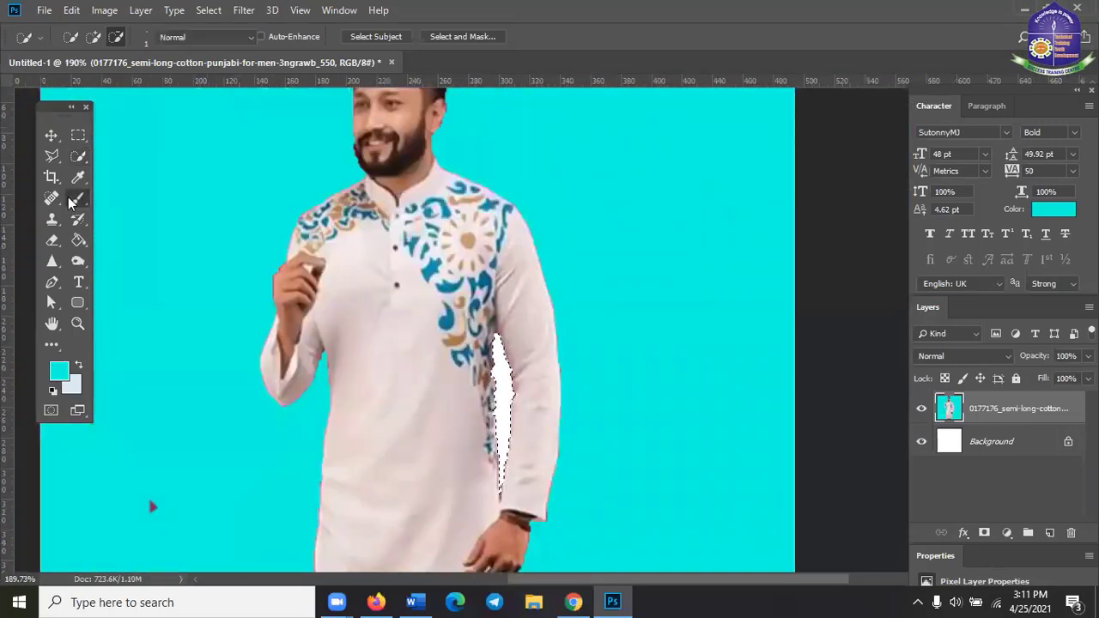
left_click_drag(496, 342, 500, 389)
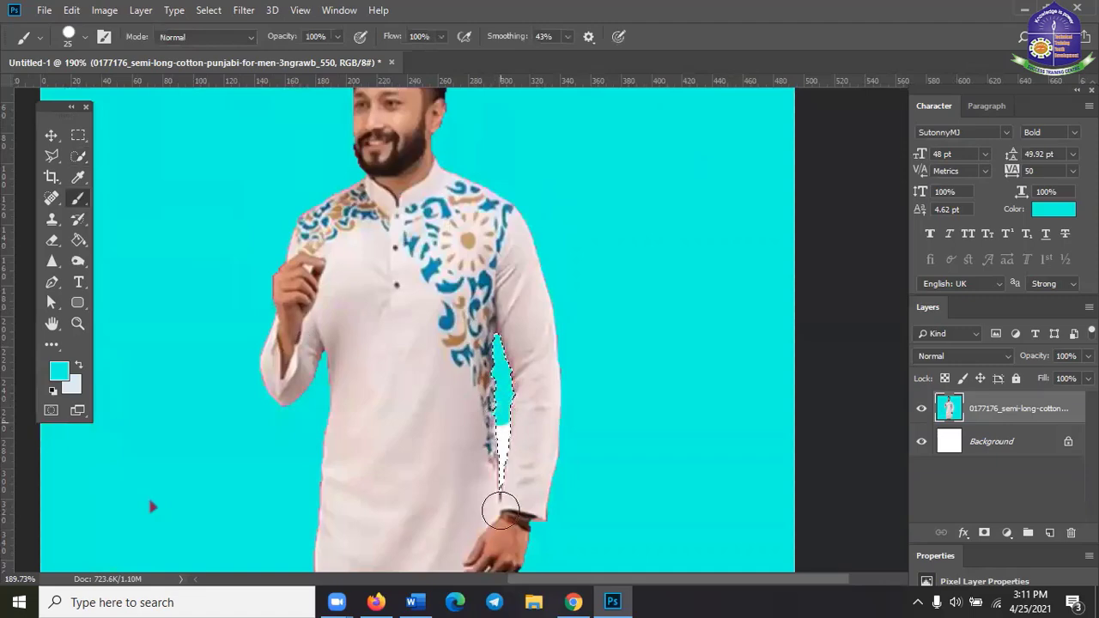
left_click_drag(500, 511, 499, 541)
key("ctrl+d")
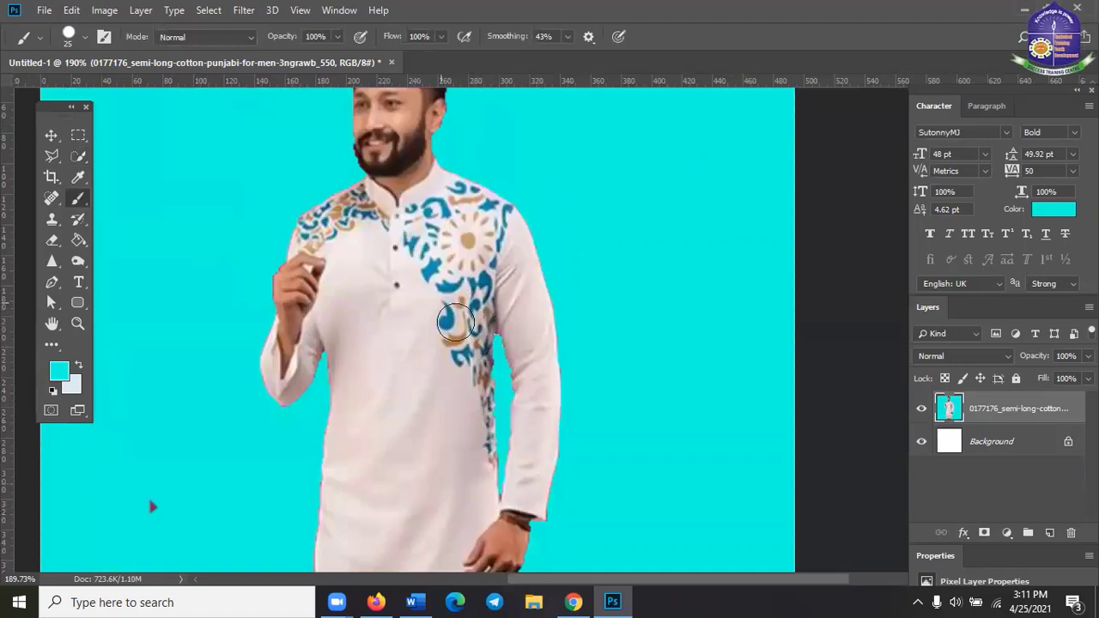
- Inspect the recolored arm gap and the cutout edges around the face, shoulders and sleeves at varying zoom levels
scroll(501, 344, "up", 2)
scroll(507, 404, "up", 2)
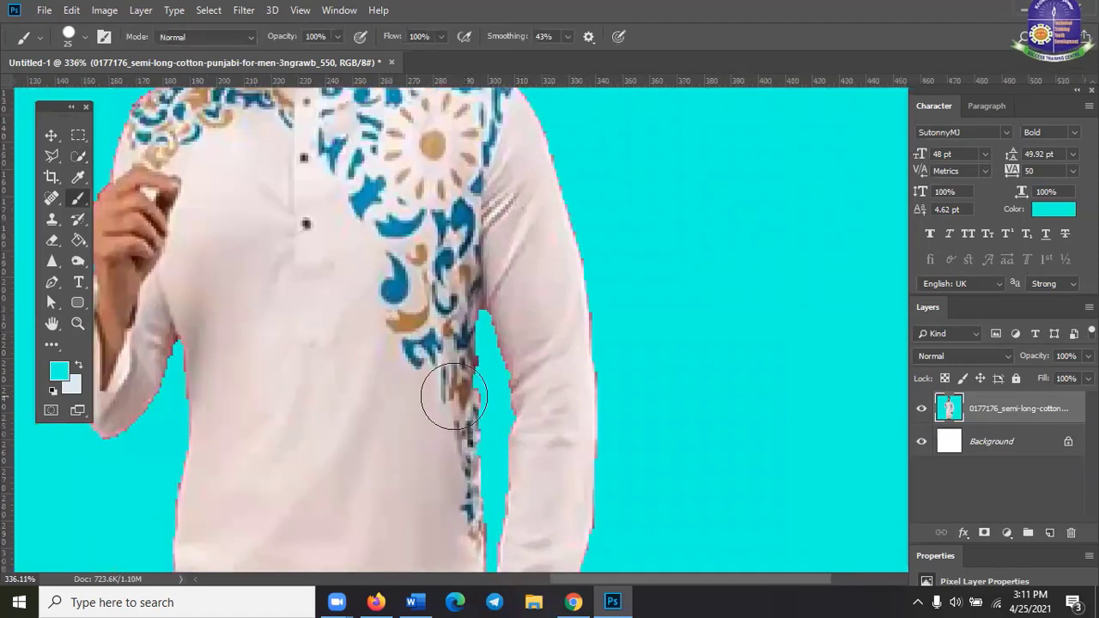
scroll(516, 361, "down", 2)
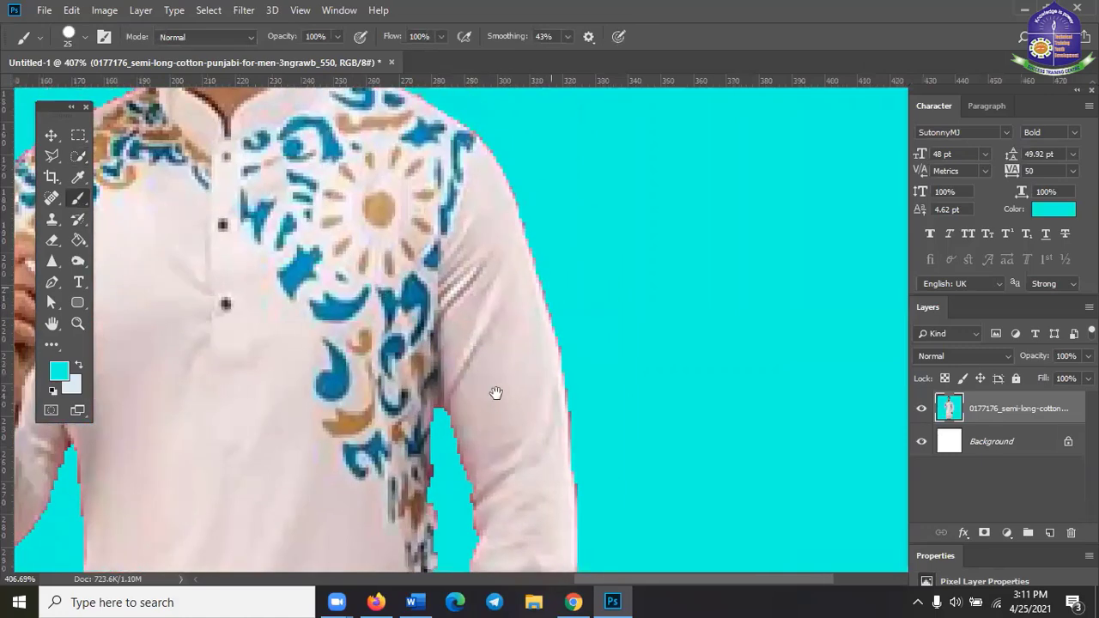
scroll(520, 336, "down", 1)
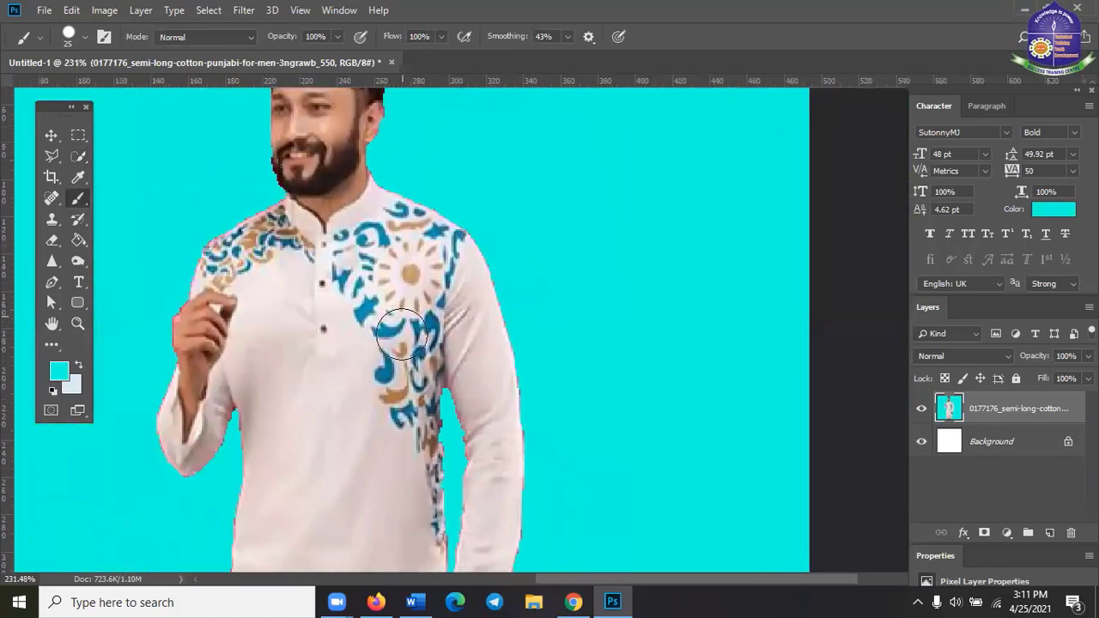
scroll(408, 325, "up", 2)
left_click_drag(371, 250, 542, 441)
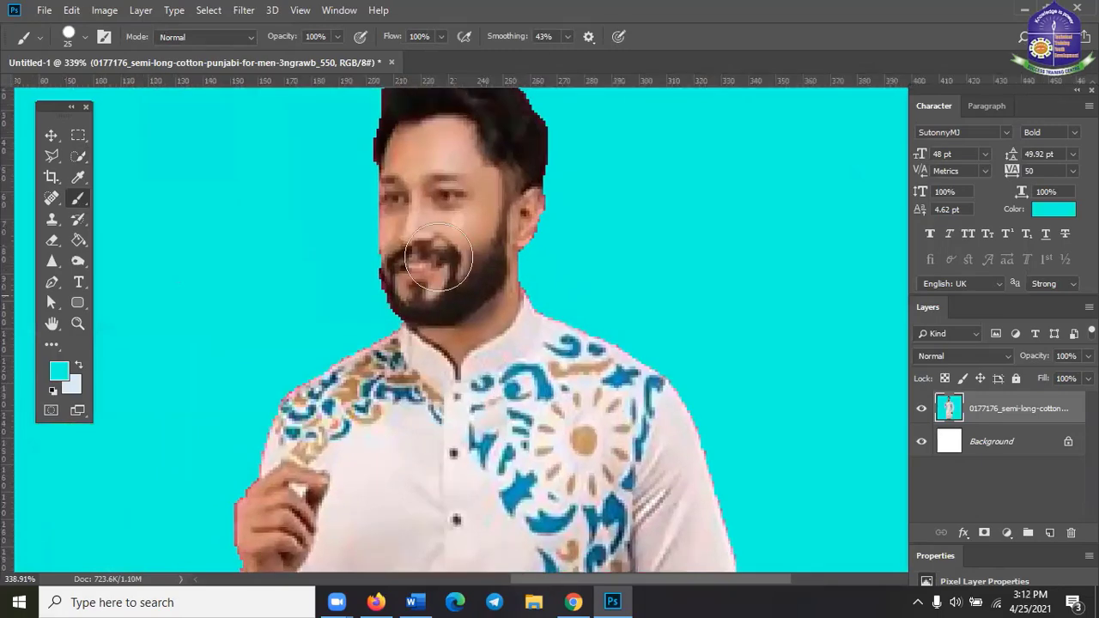
scroll(443, 283, "down", 1)
scroll(448, 307, "up", 2)
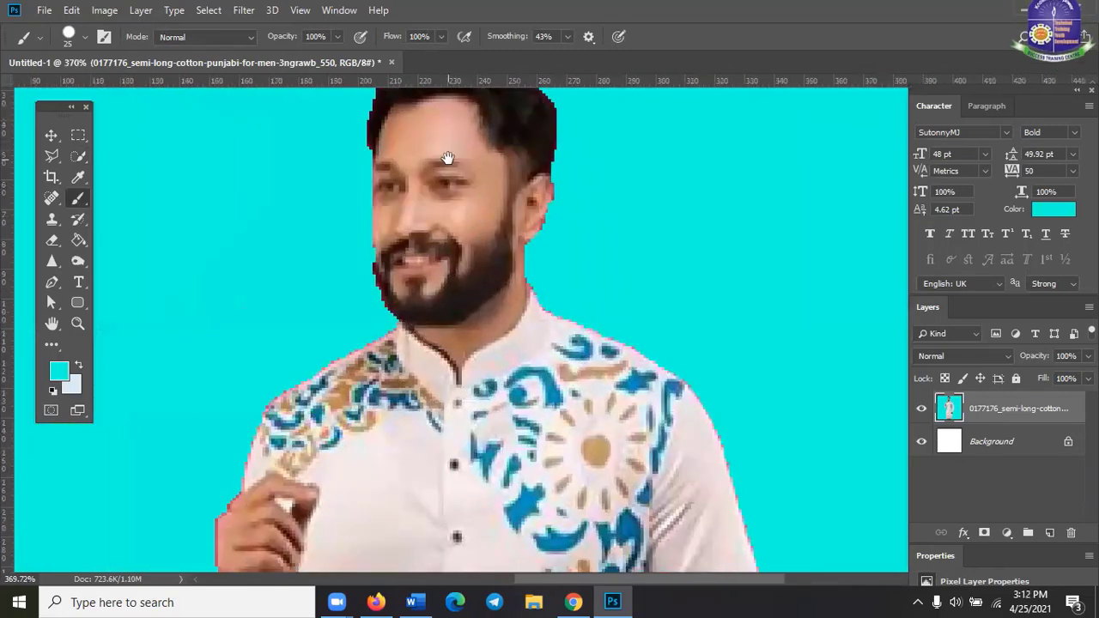
mouse_move(449, 160)
left_mouse_down()
mouse_move(471, 228)
mouse_move(461, 278)
left_mouse_up()
scroll(476, 348, "down", 3)
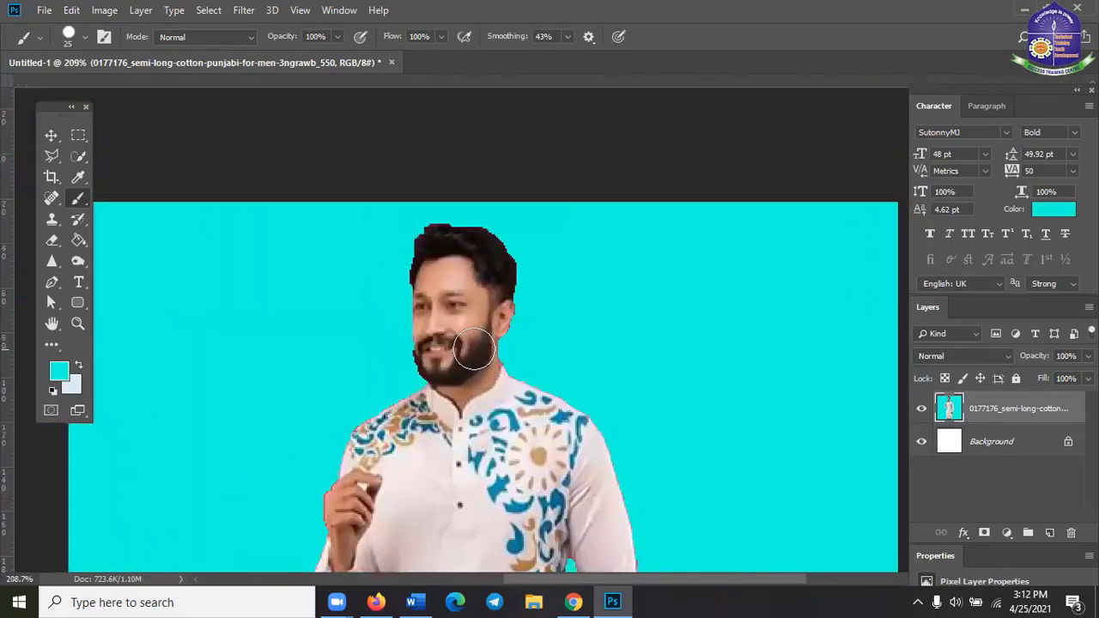
scroll(452, 351, "up", 3)
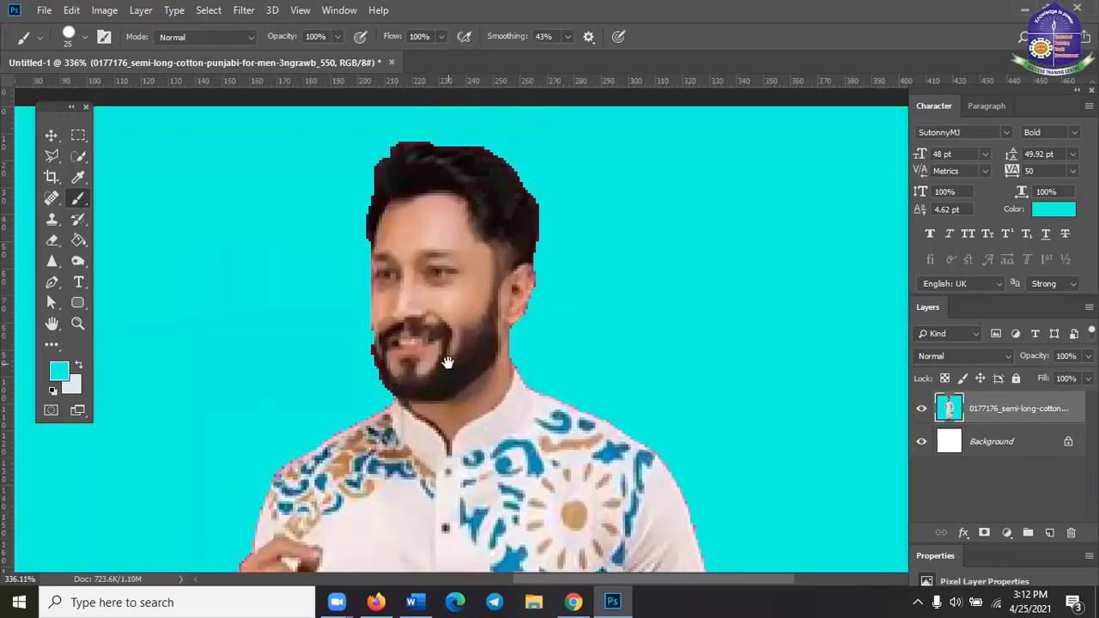
left_click_drag(458, 501, 423, 368)
scroll(423, 368, "down", 3)
scroll(685, 475, "down", 3)
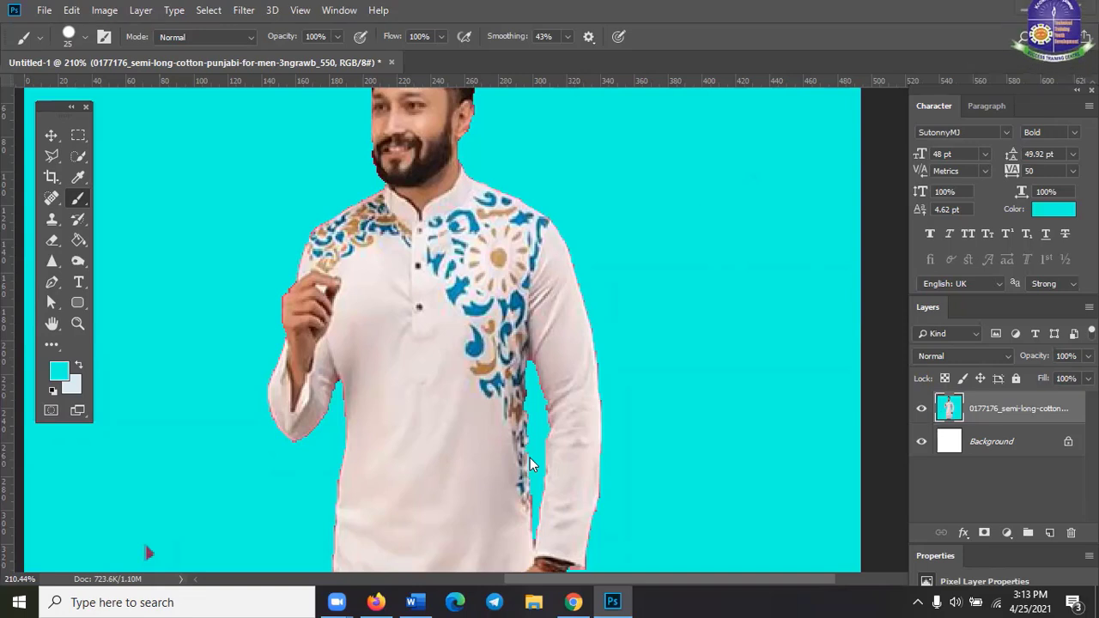
scroll(632, 285, "down", 2)
scroll(626, 298, "up", 2)
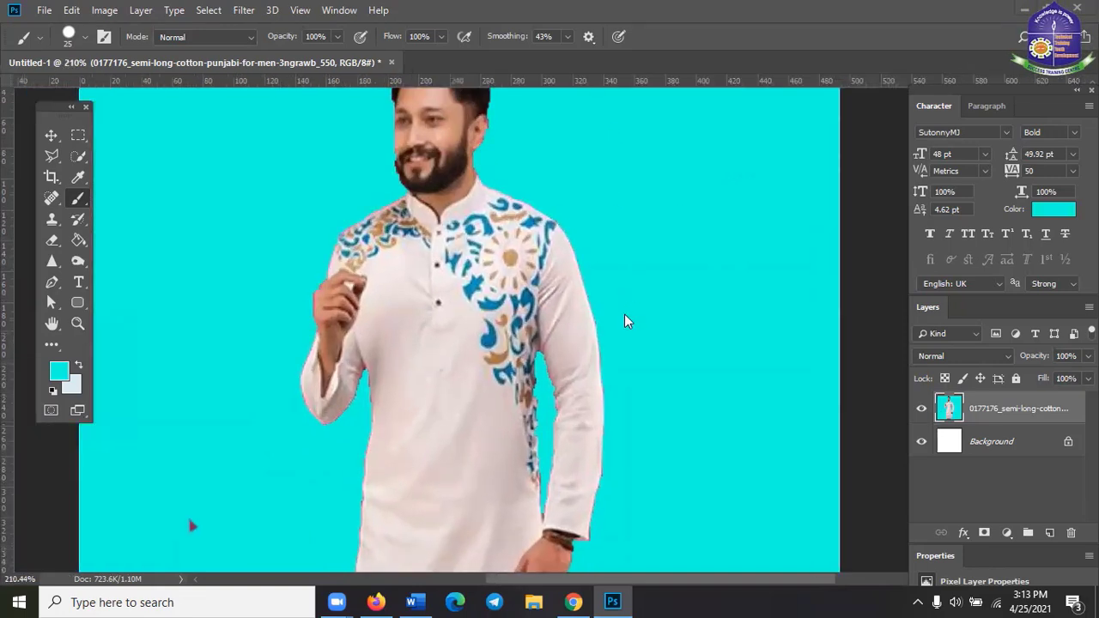
scroll(576, 298, "up", 1)
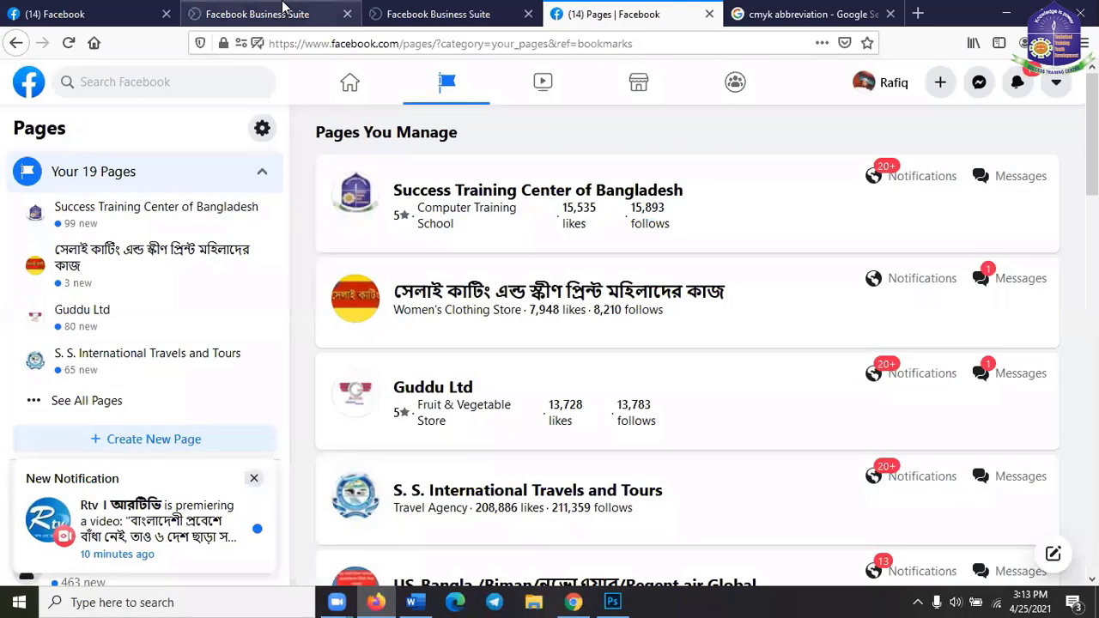
- In Firefox, replace the CMYK image search page with the Success Training Center graphics designer's Facebook profile
left_click(185, 83)
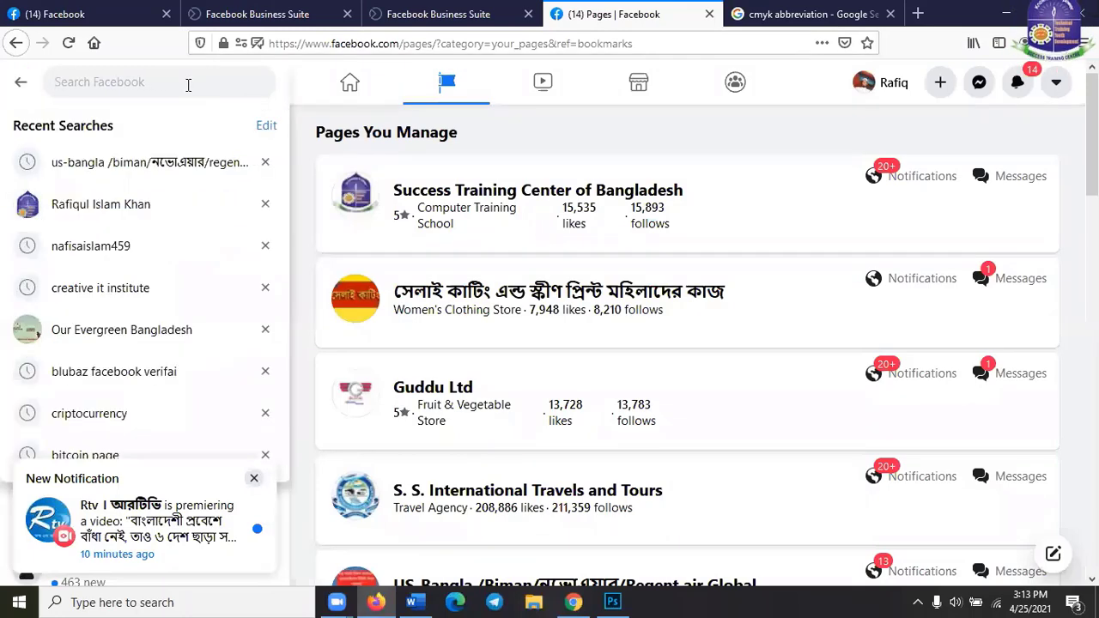
left_click(756, 13)
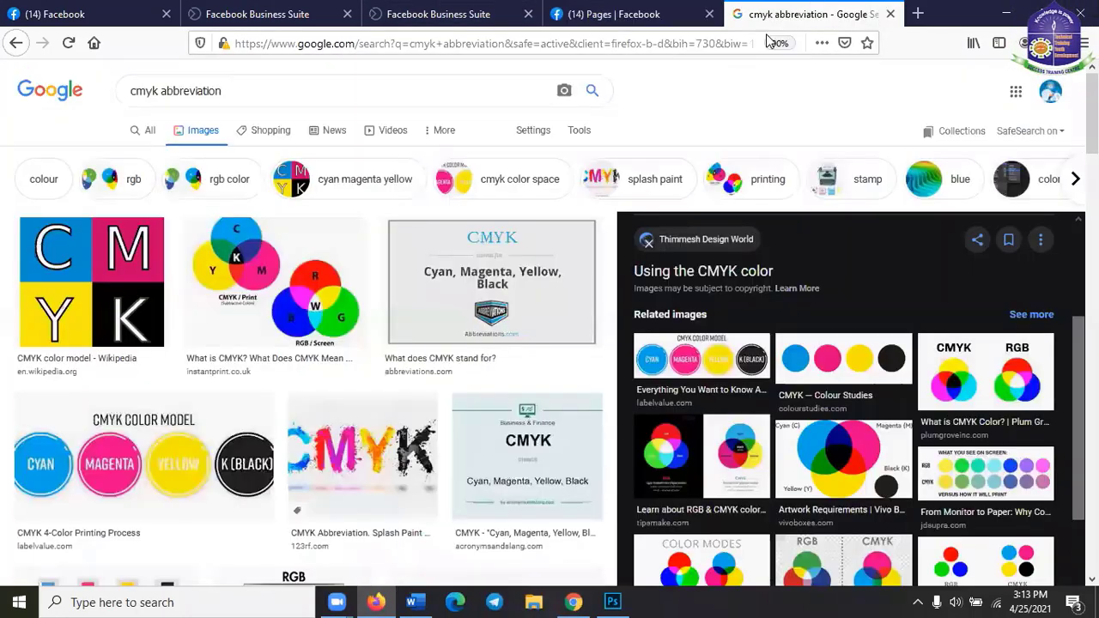
left_click(703, 42)
type("facebook.com/")
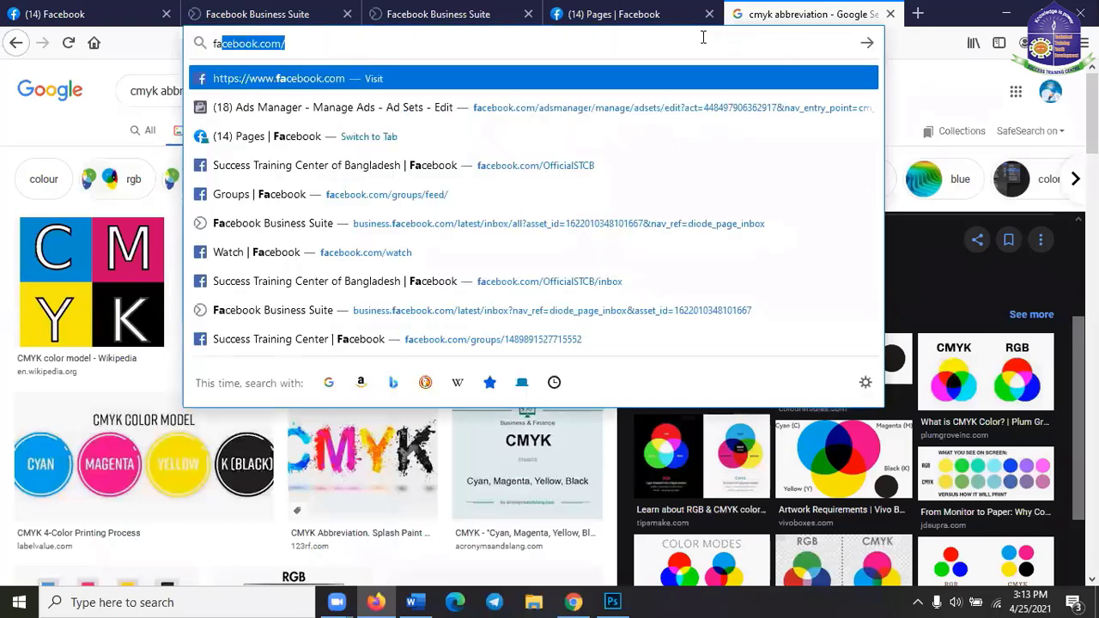
key("Right")
type("ras")
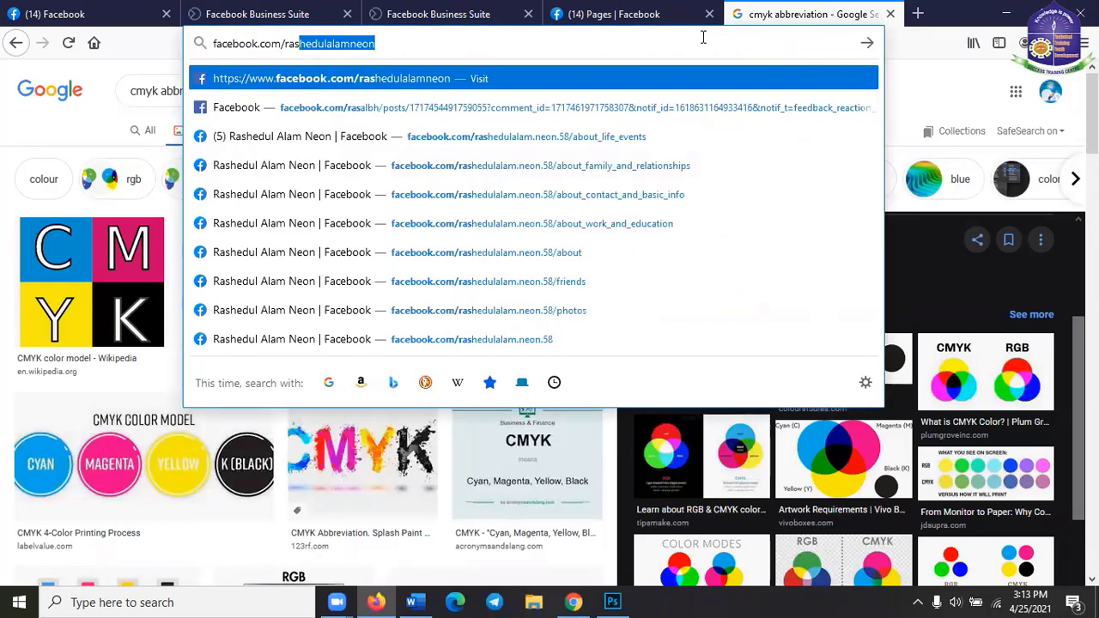
key("Right")
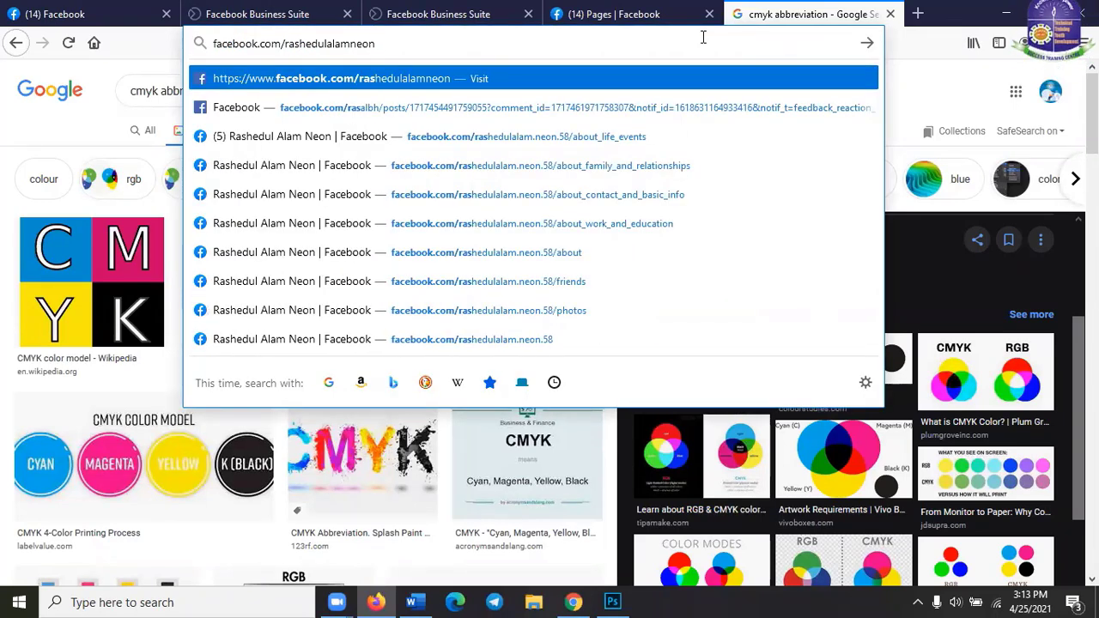
key("Return")
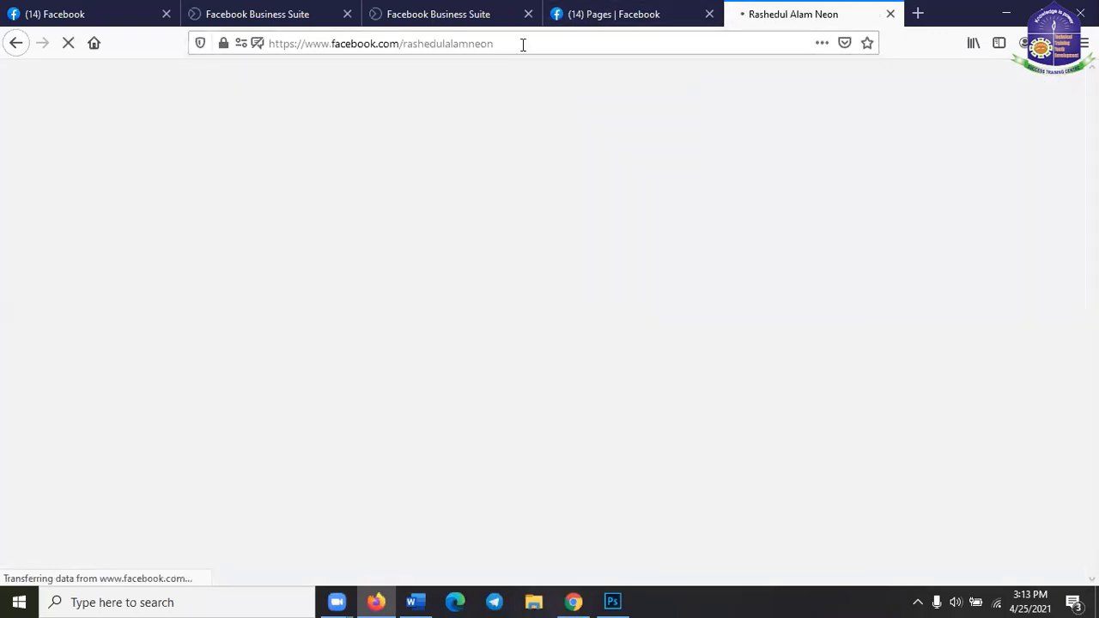
- Copy the full web address of the open Facebook profile
left_click(523, 45)
right_click(524, 44)
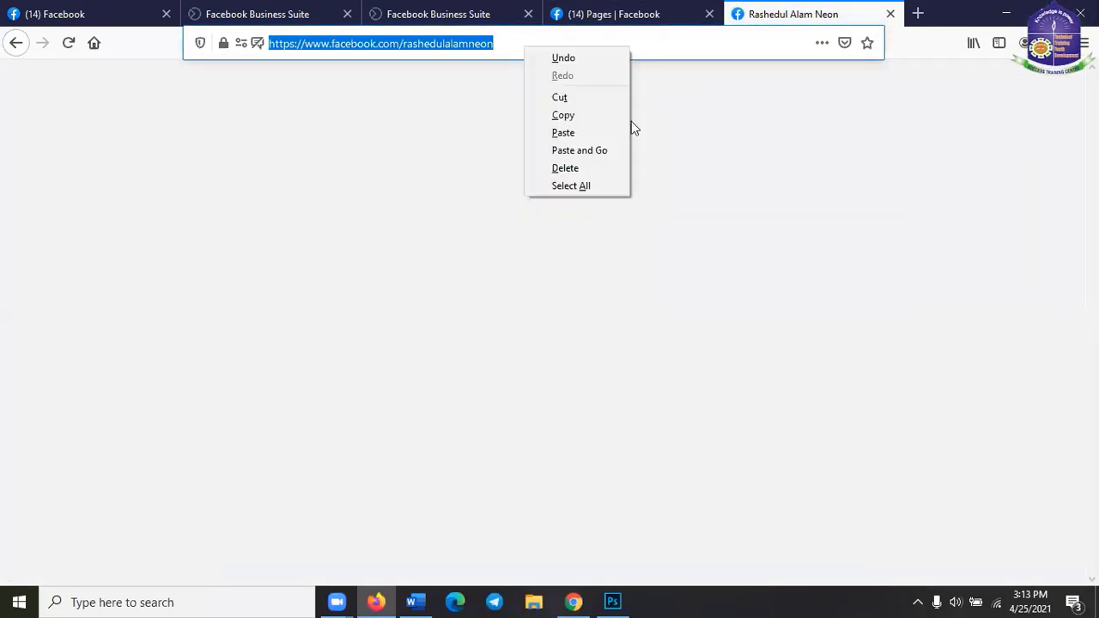
left_click(589, 109)
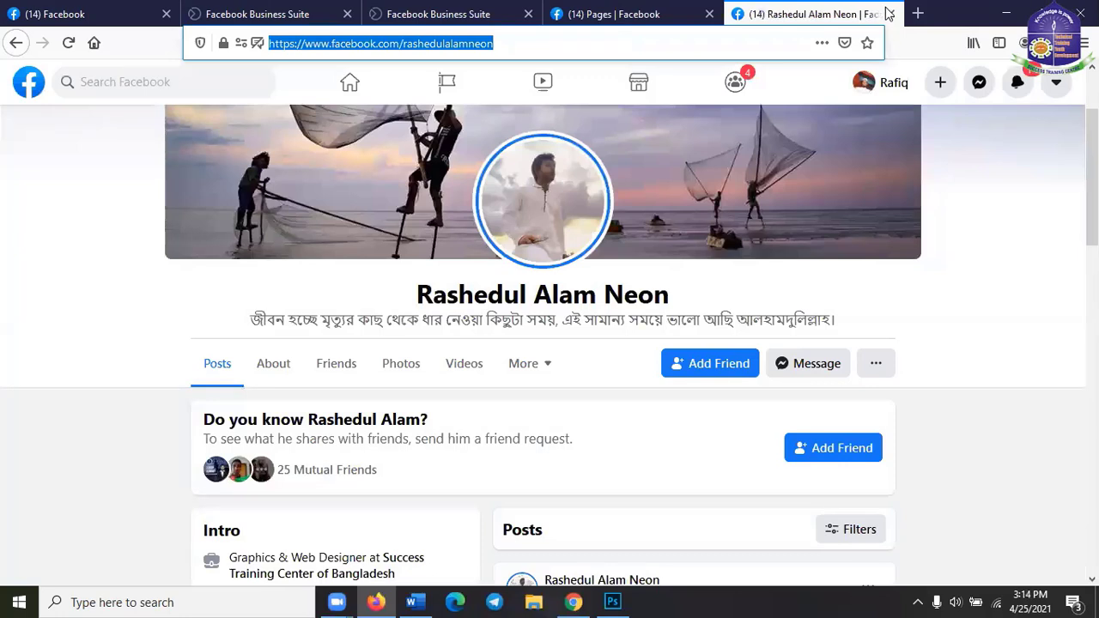
left_click(672, 255)
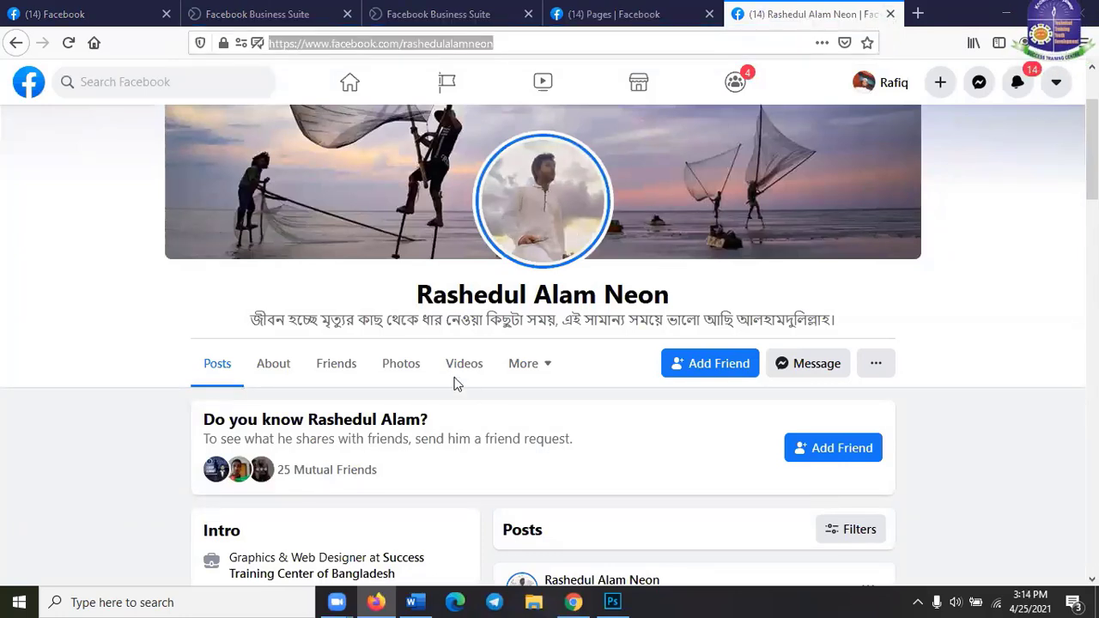
left_click_drag(400, 295, 702, 306)
left_click(755, 283)
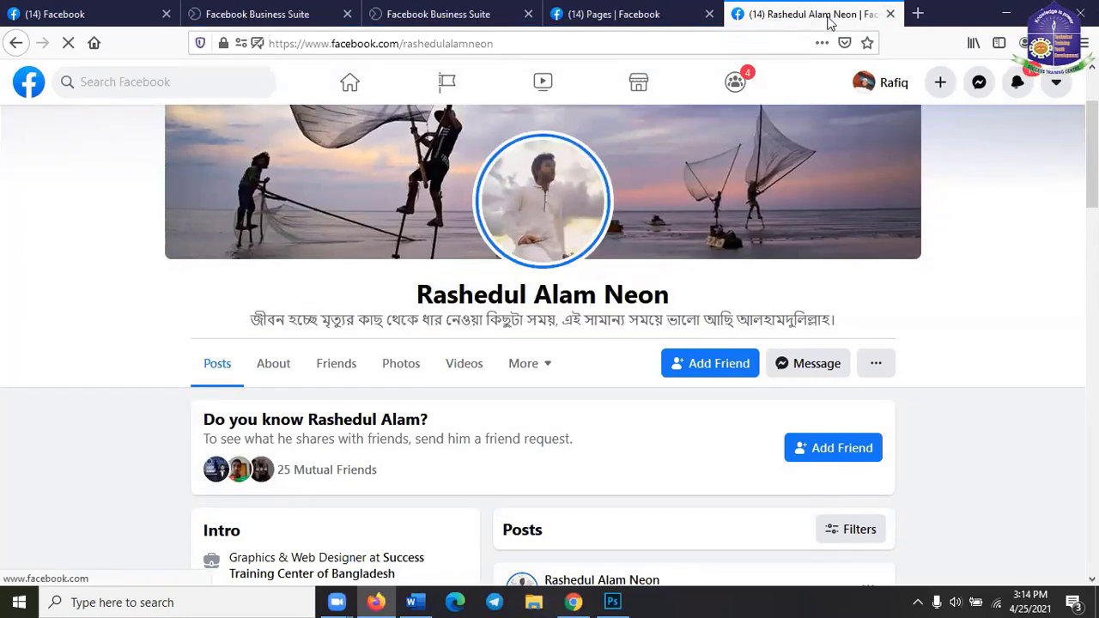
- Close the designer's Facebook profile tab in Firefox and switch to the open Photoshop document
left_click(891, 14)
left_click(999, 6)
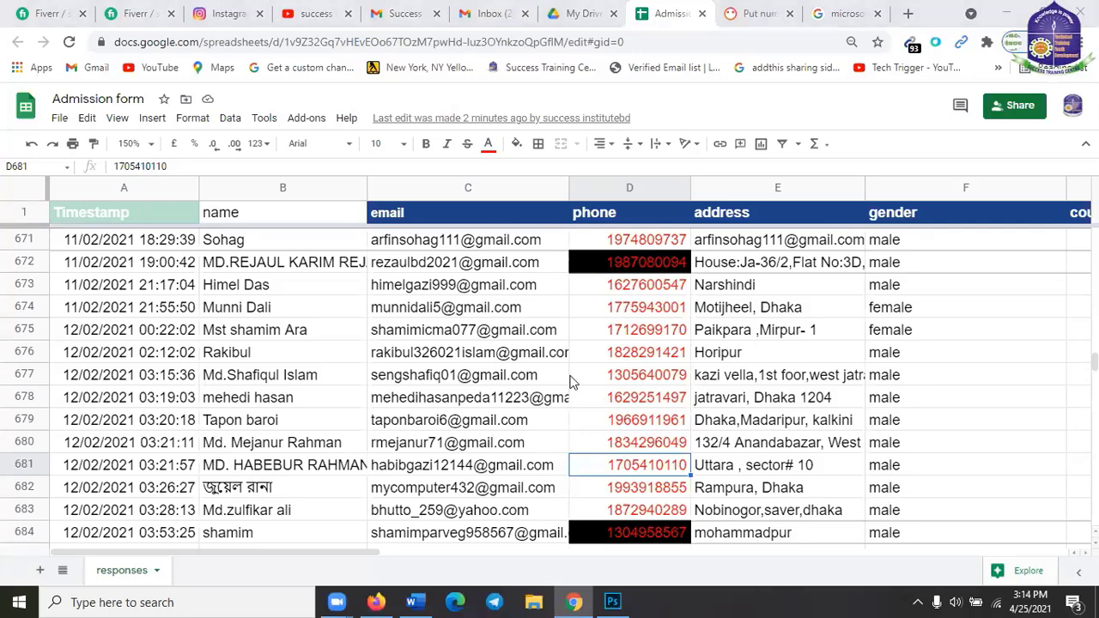
left_click(955, 602)
left_click(767, 560)
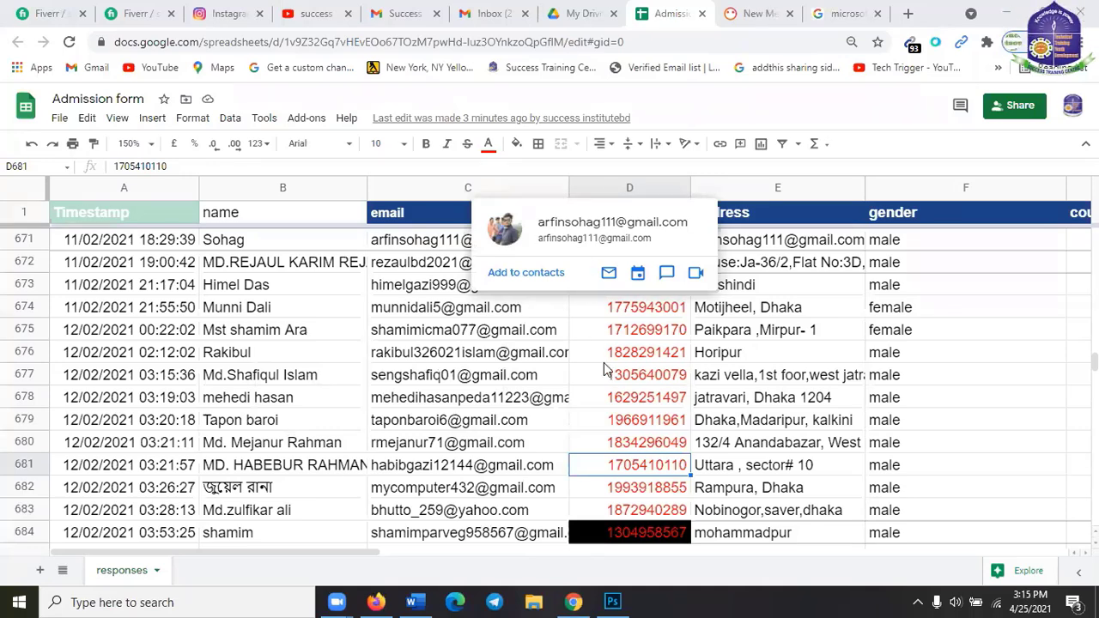
scroll(604, 370, "down", 2)
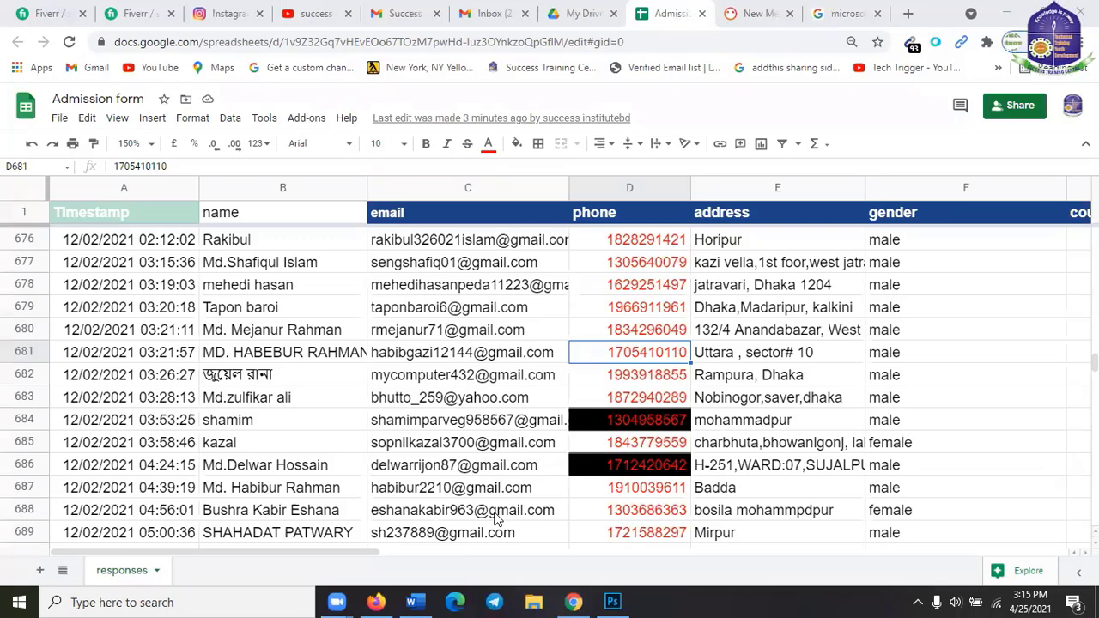
left_click(375, 601)
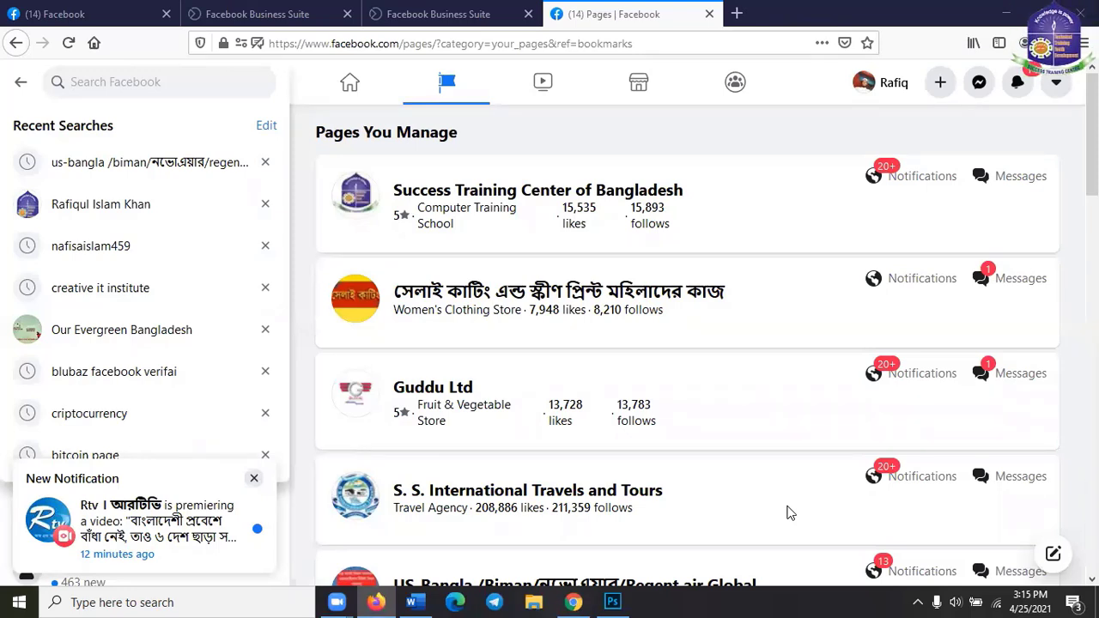
left_click(624, 601)
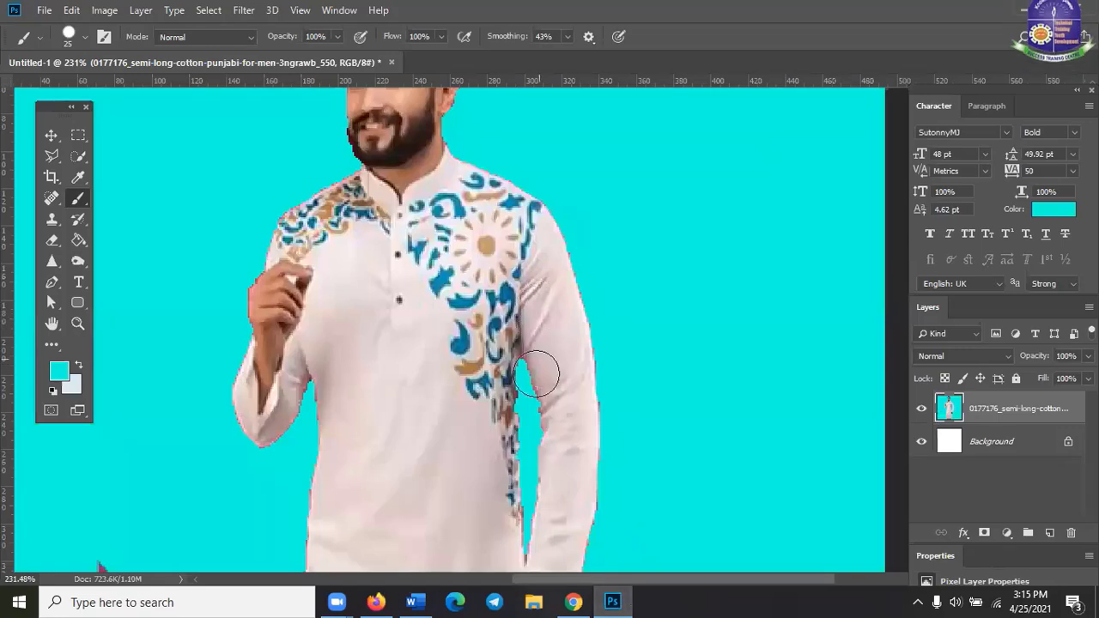
- Undo the arm gap edits and the cyan background painting back to the original crimson backdrop, and deselect
scroll(144, 291, "down", 1)
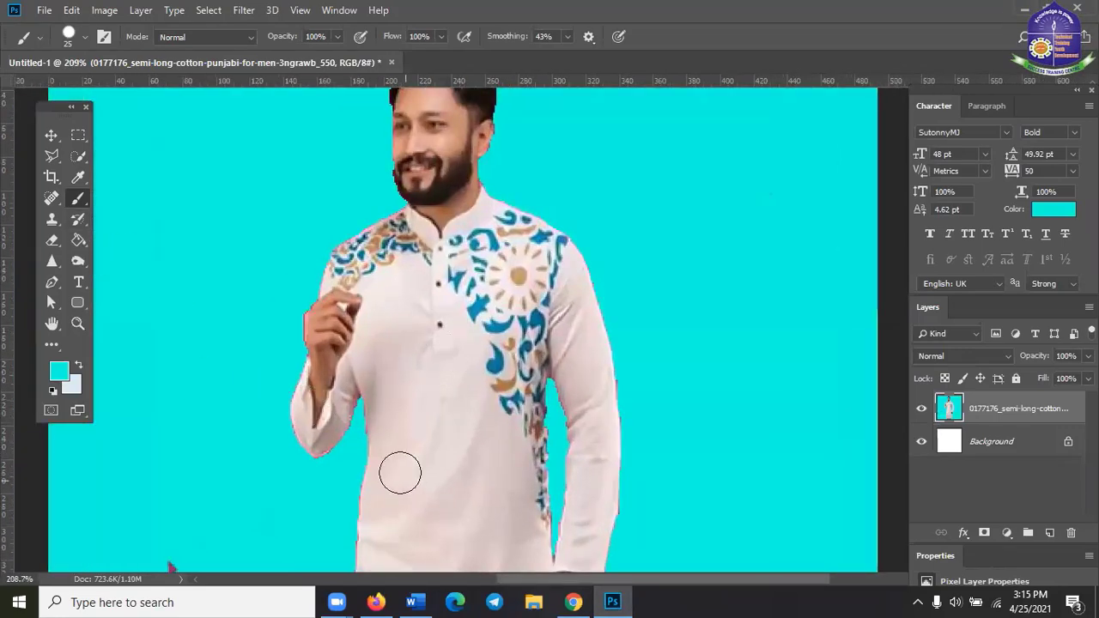
left_click(51, 135)
scroll(590, 328, "down", 1)
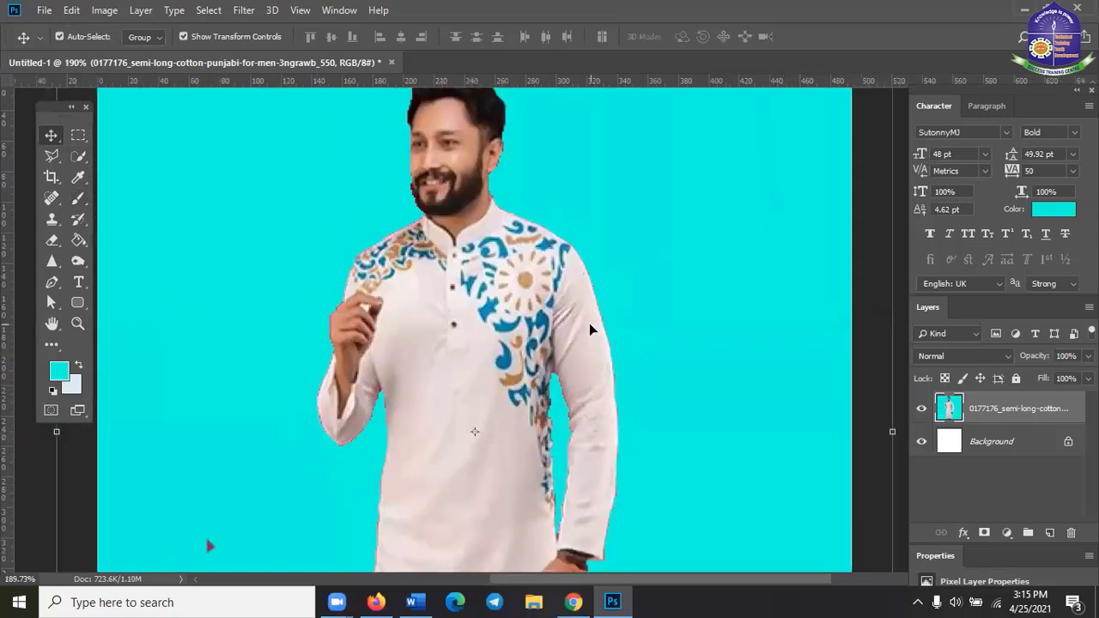
scroll(589, 323, "down", 3)
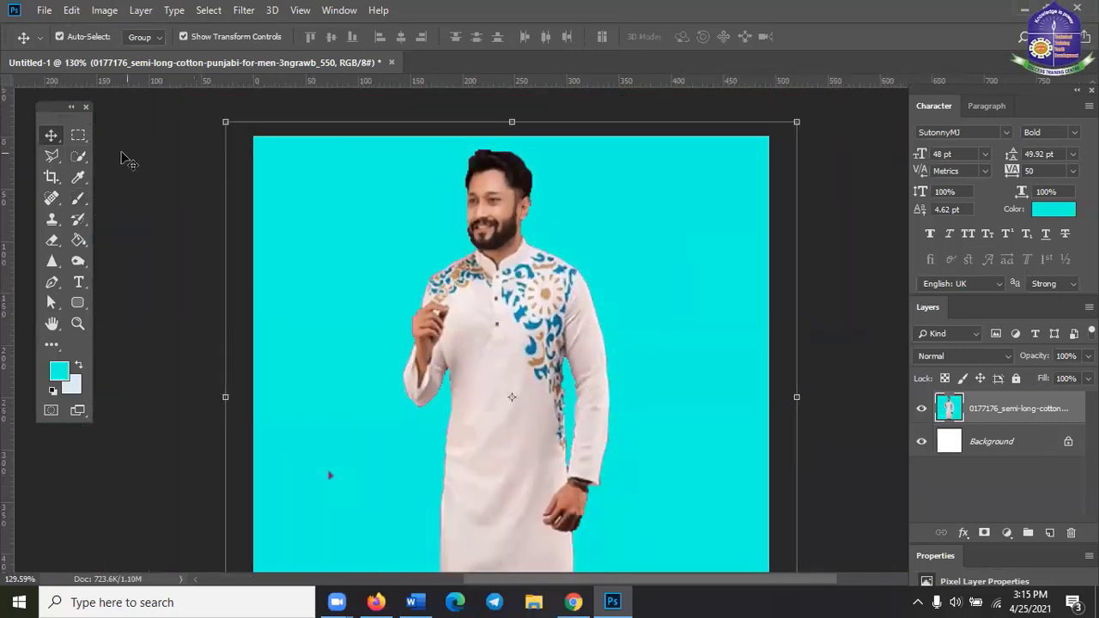
left_click(78, 156)
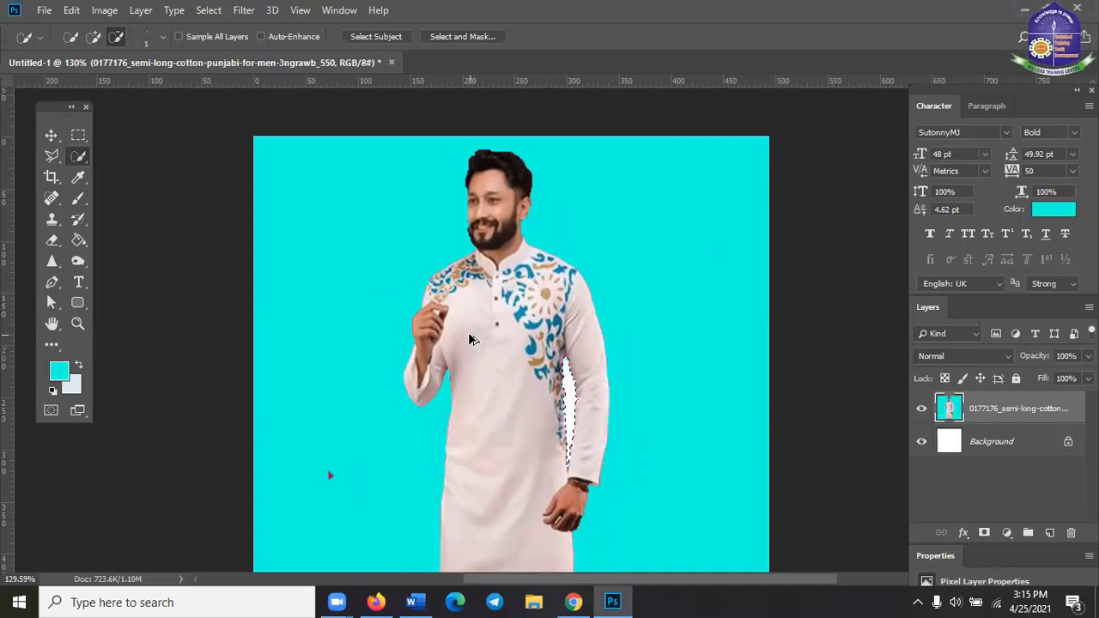
key("ctrl+alt+z")
key("ctrl+alt+z")
key("ctrl+alt+z")
key("ctrl+alt+z")
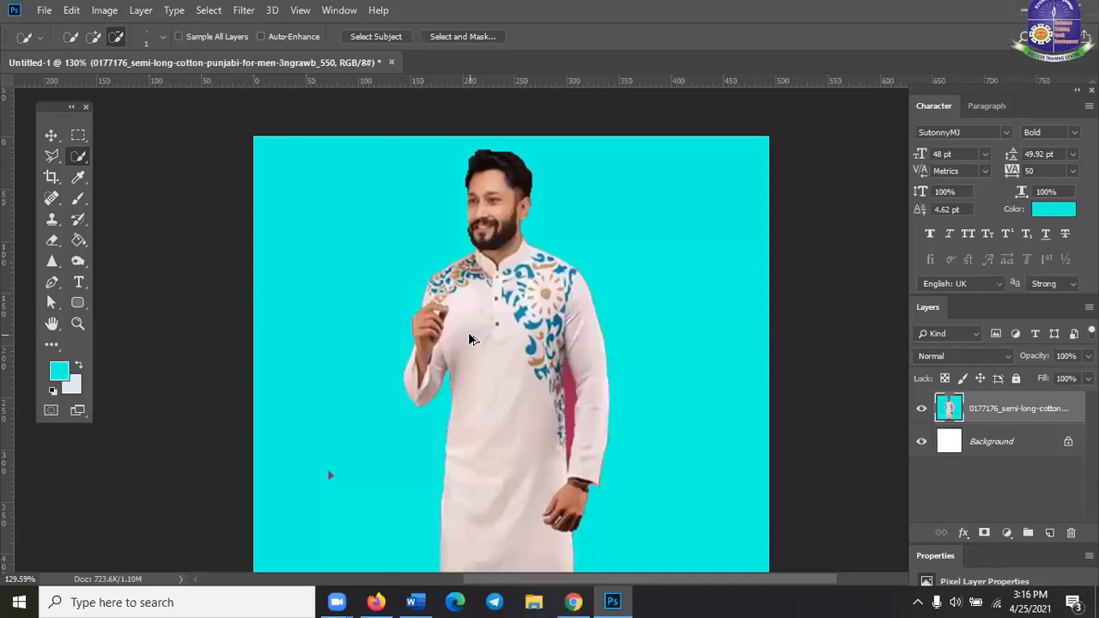
key("ctrl+alt+z")
key("ctrl+alt+z")
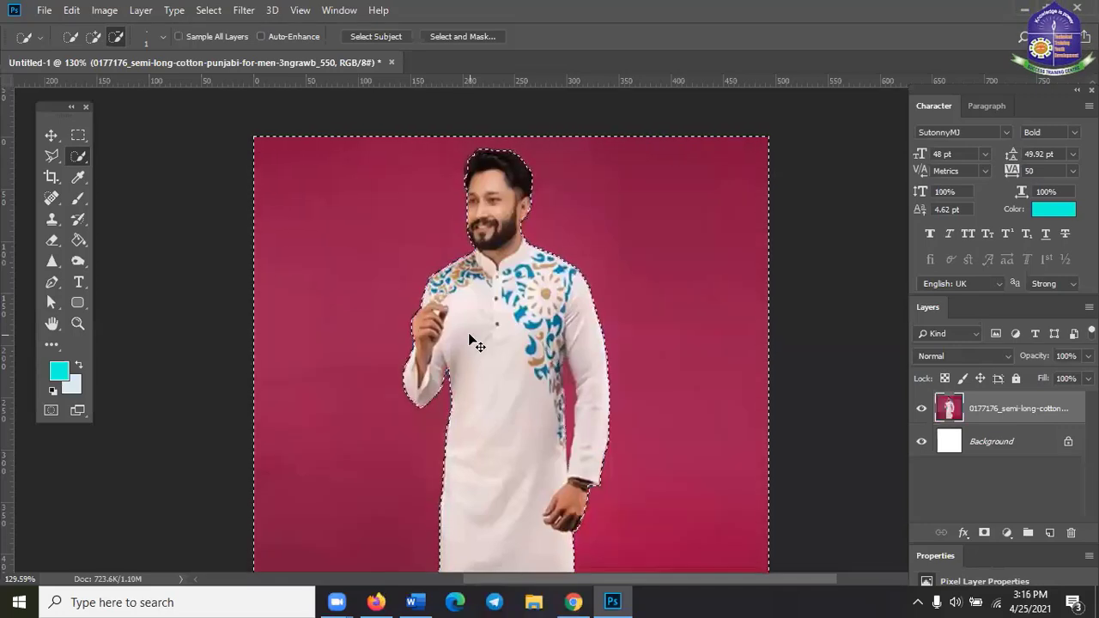
key("ctrl+d")
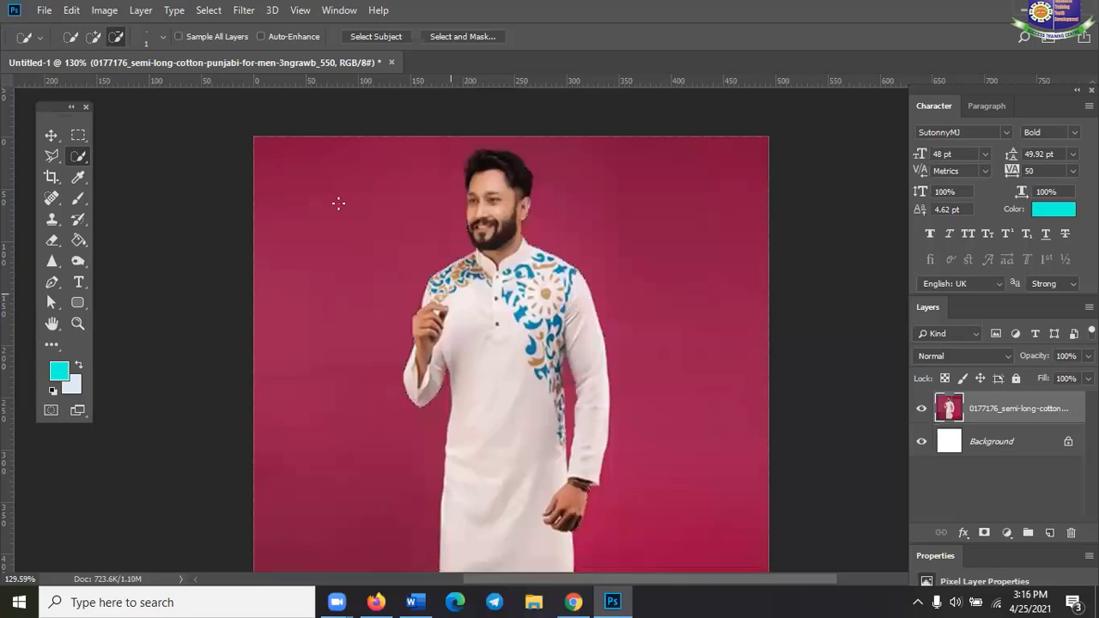
- Select and delete the crimson backdrop and the leftover patch near the legs with the Magic Wand at tolerance 32, and deselect
left_click(99, 38)
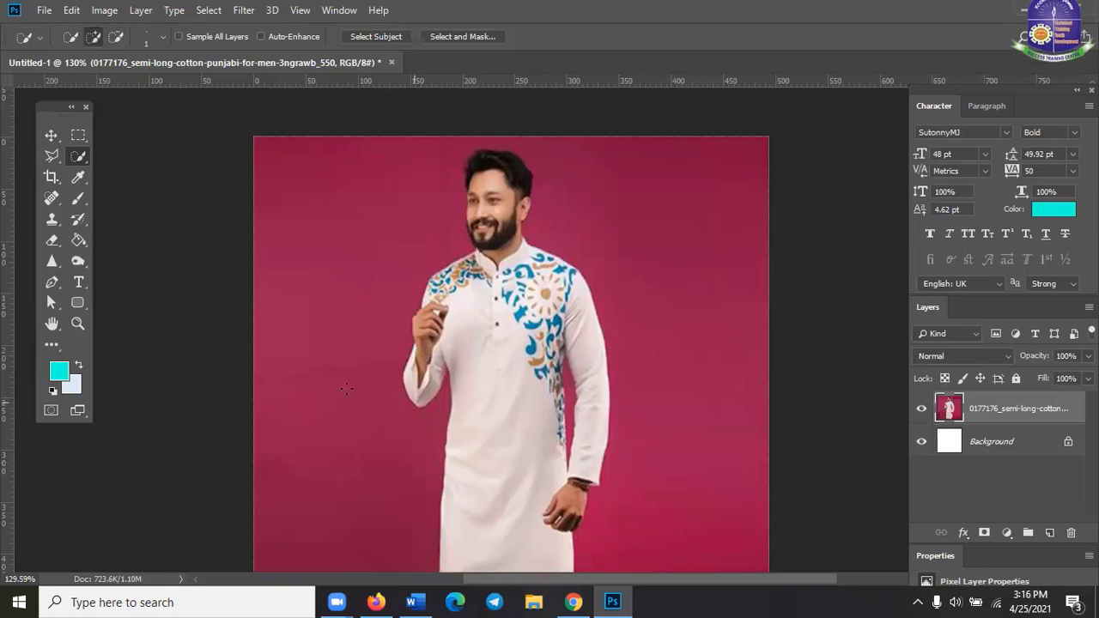
right_click(78, 158)
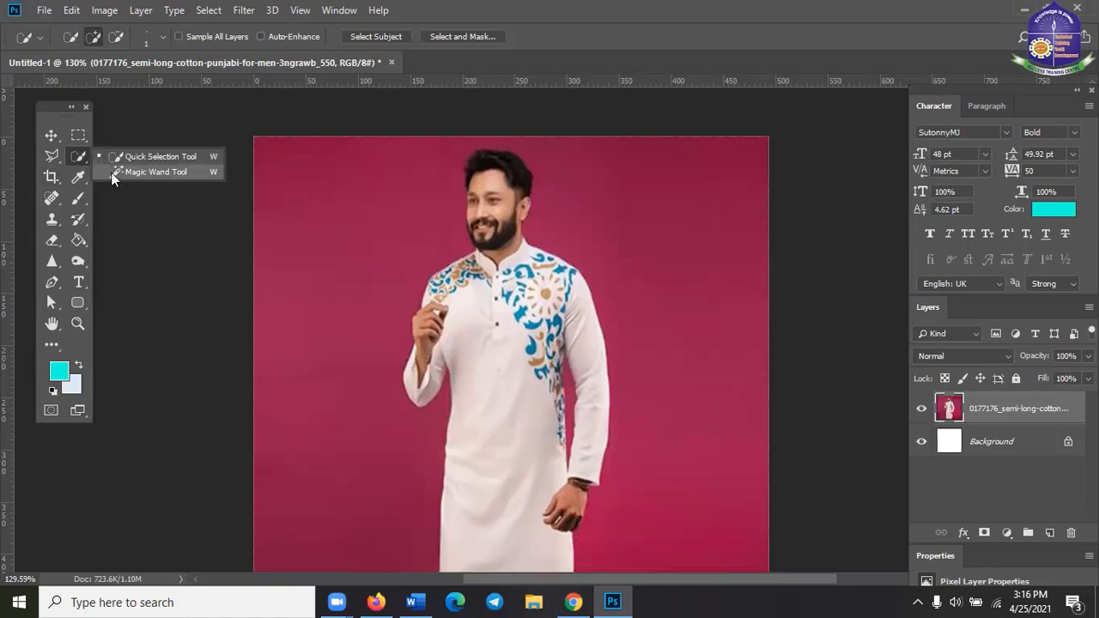
left_click(150, 172)
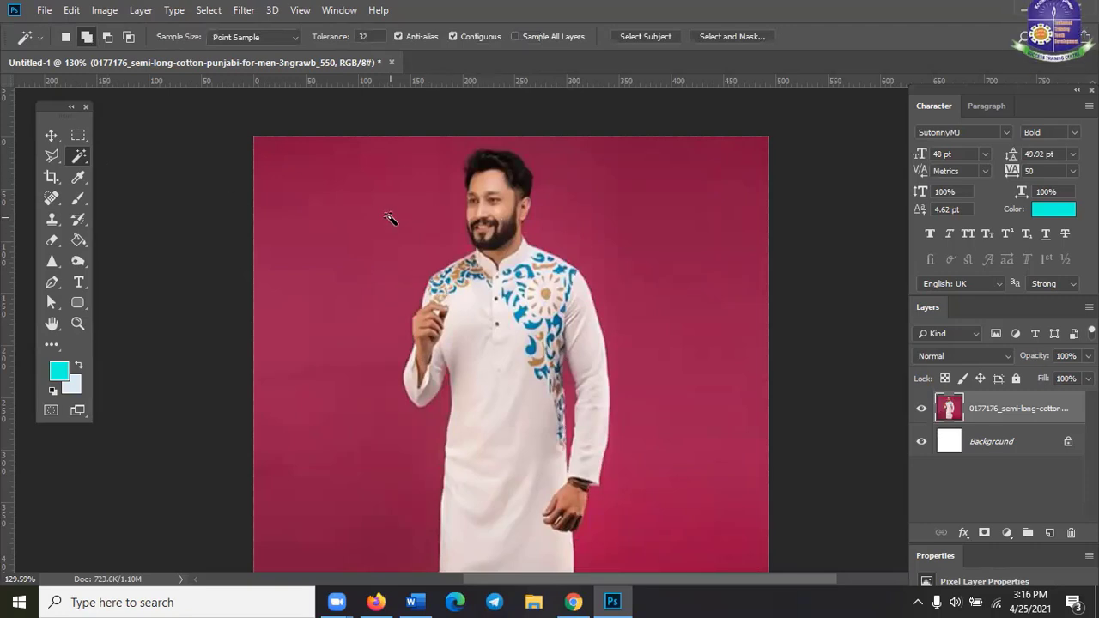
left_click(365, 221)
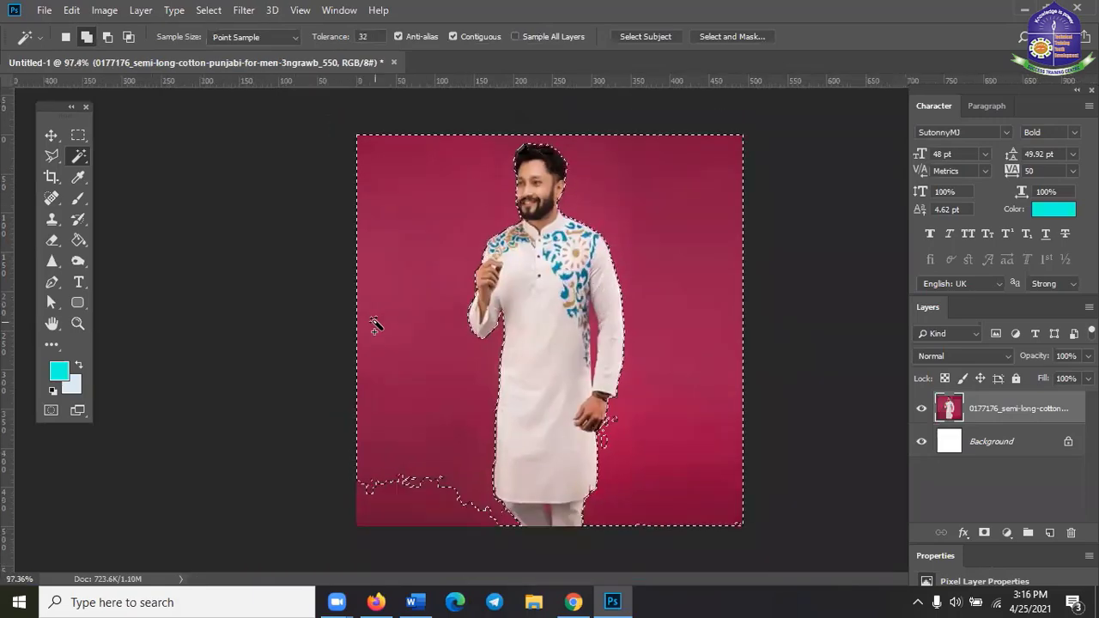
scroll(368, 331, "down", 2)
scroll(368, 331, "left", 2)
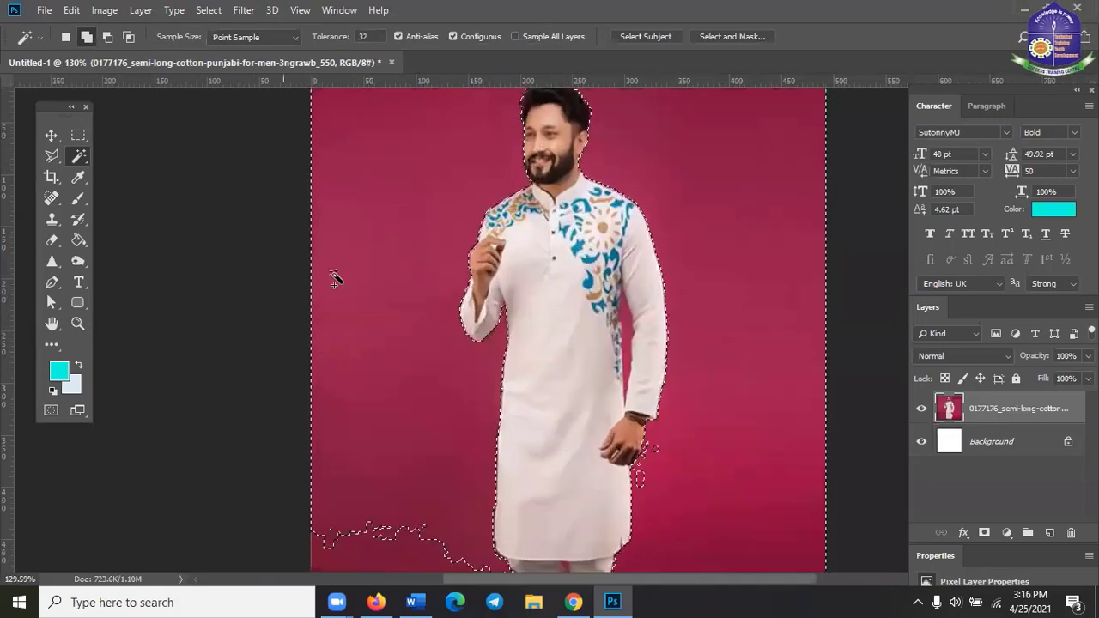
scroll(512, 407, "down", 1)
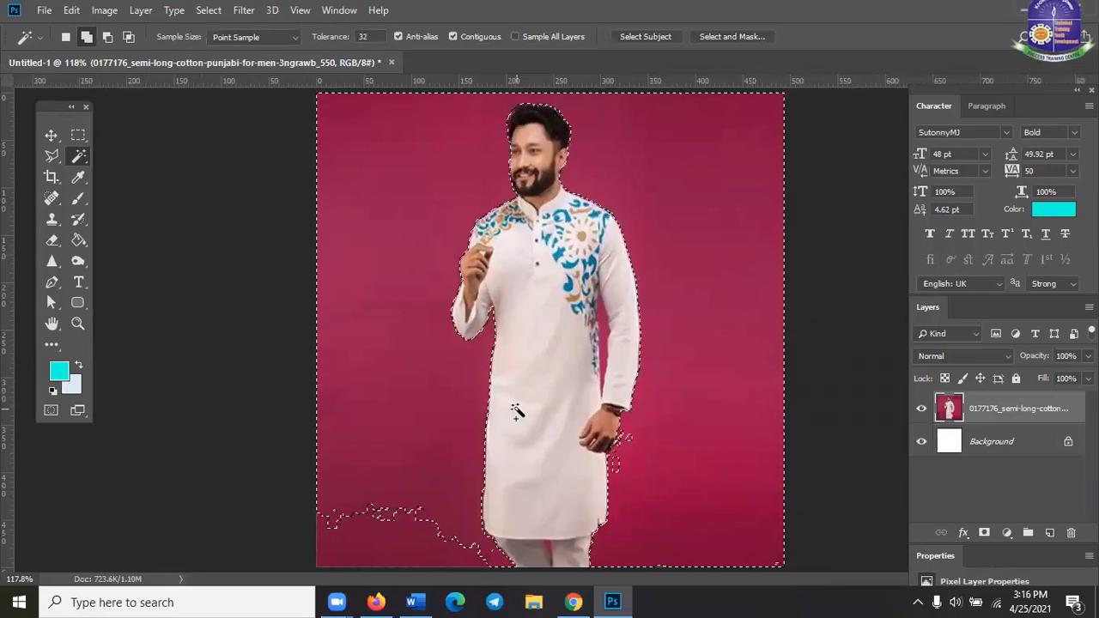
key("Delete")
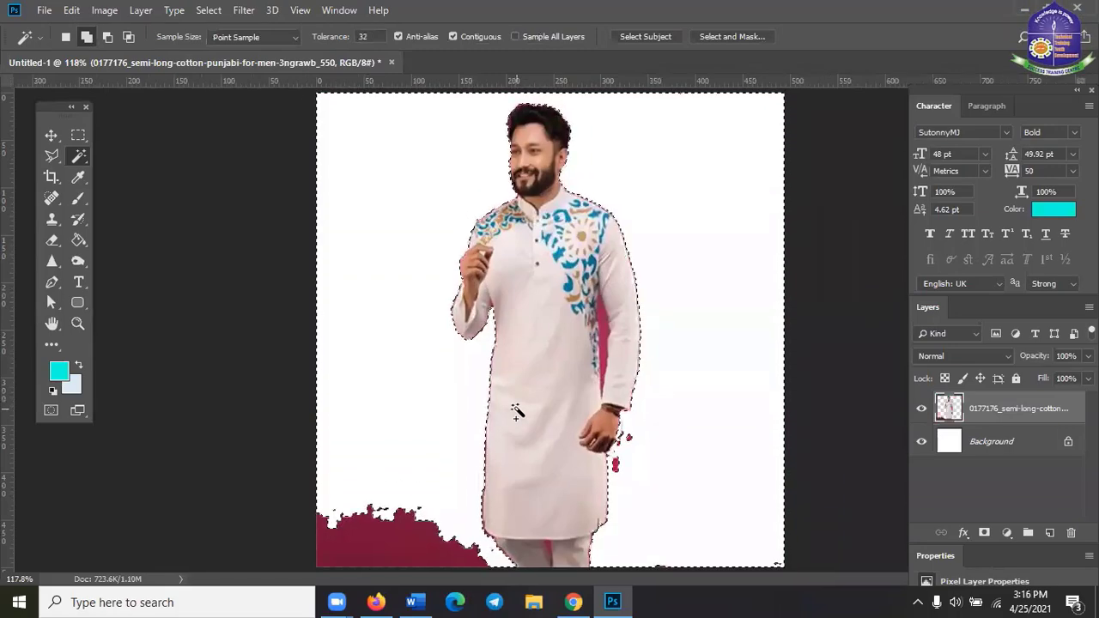
key("ctrl+d")
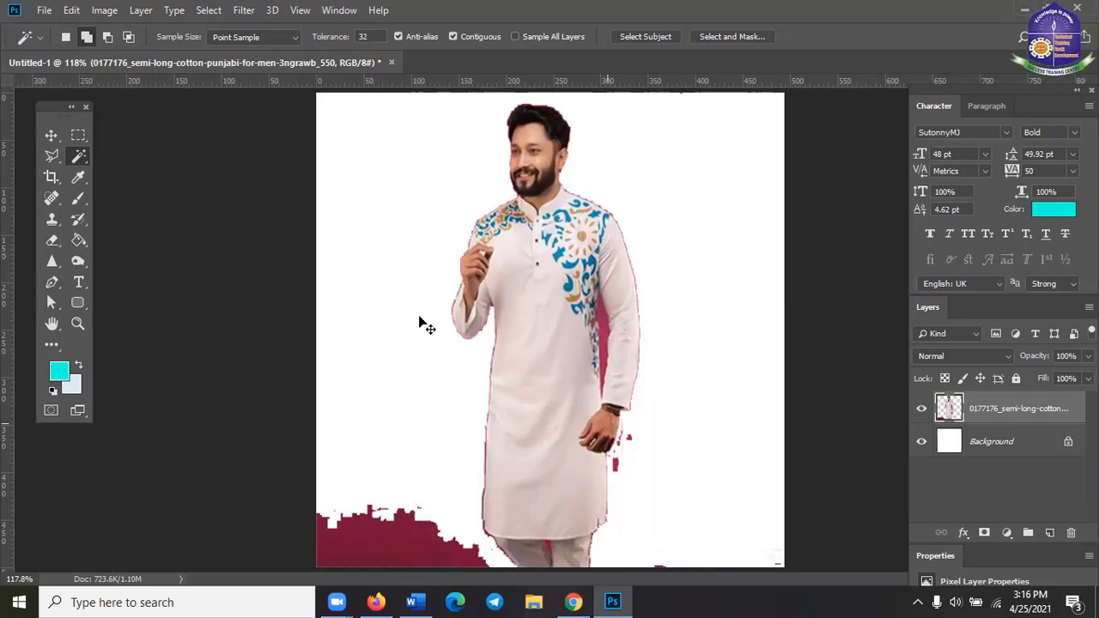
scroll(78, 146, "up", 1)
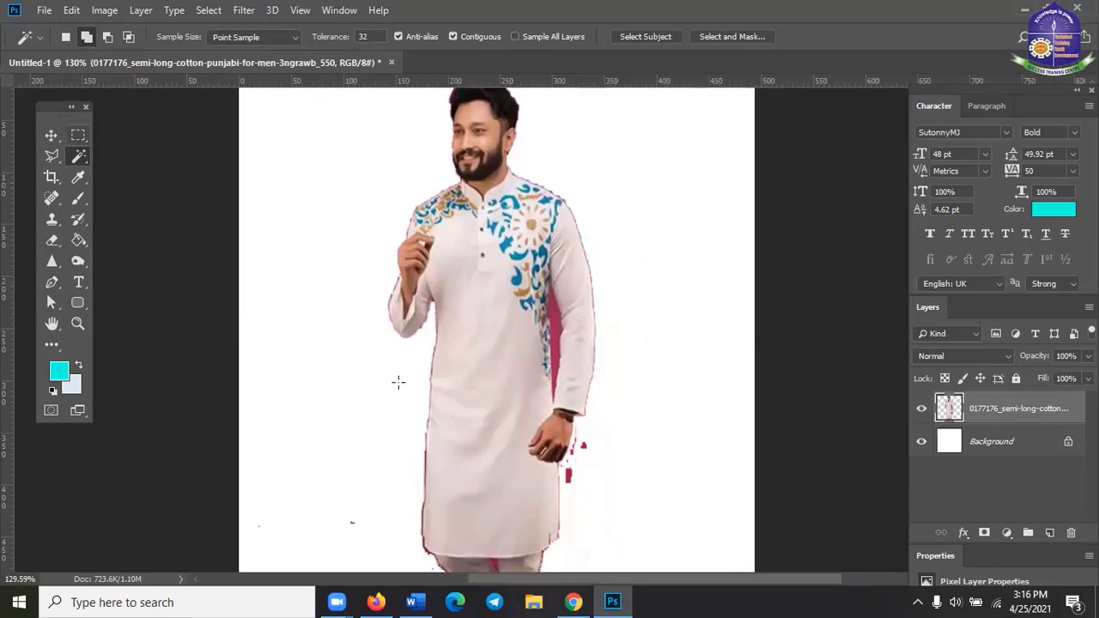
- Draw a rectangular marquee in the white area beside the man's head, paint it cyan with the Brush at size 50, and deselect
key("m")
left_click_drag(624, 162, 723, 213)
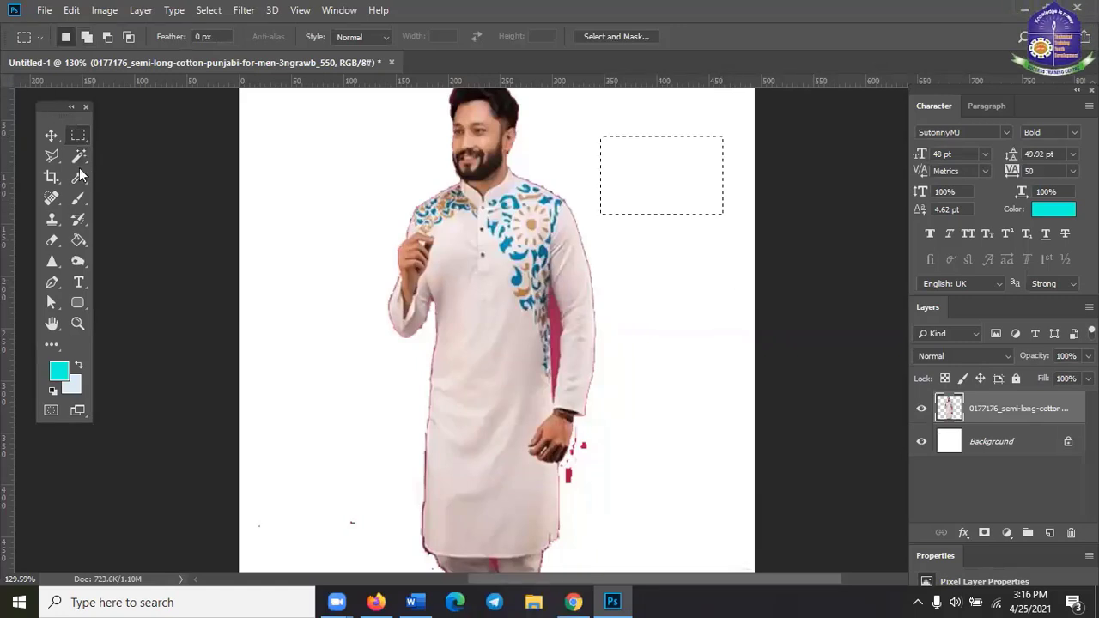
left_click(78, 197)
mouse_move(616, 146)
left_mouse_down()
mouse_move(628, 189)
mouse_move(587, 215)
left_mouse_up()
key("bracketright")
key("bracketright")
key("bracketright")
left_click_drag(606, 160, 626, 153)
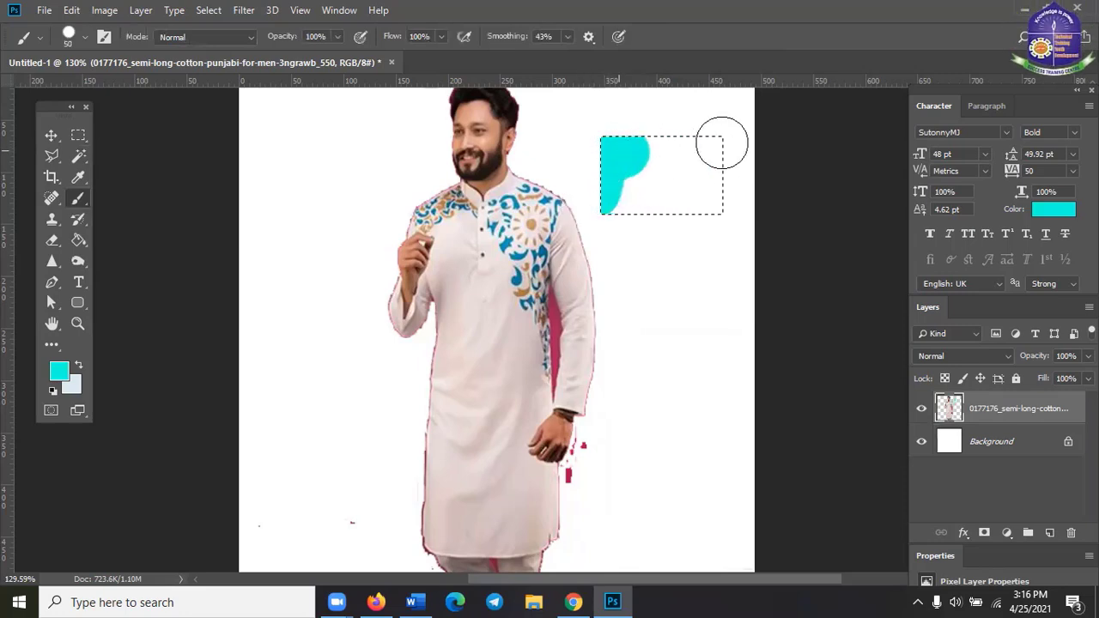
mouse_move(722, 144)
left_mouse_down()
mouse_move(730, 223)
mouse_move(658, 190)
mouse_move(582, 204)
left_mouse_up()
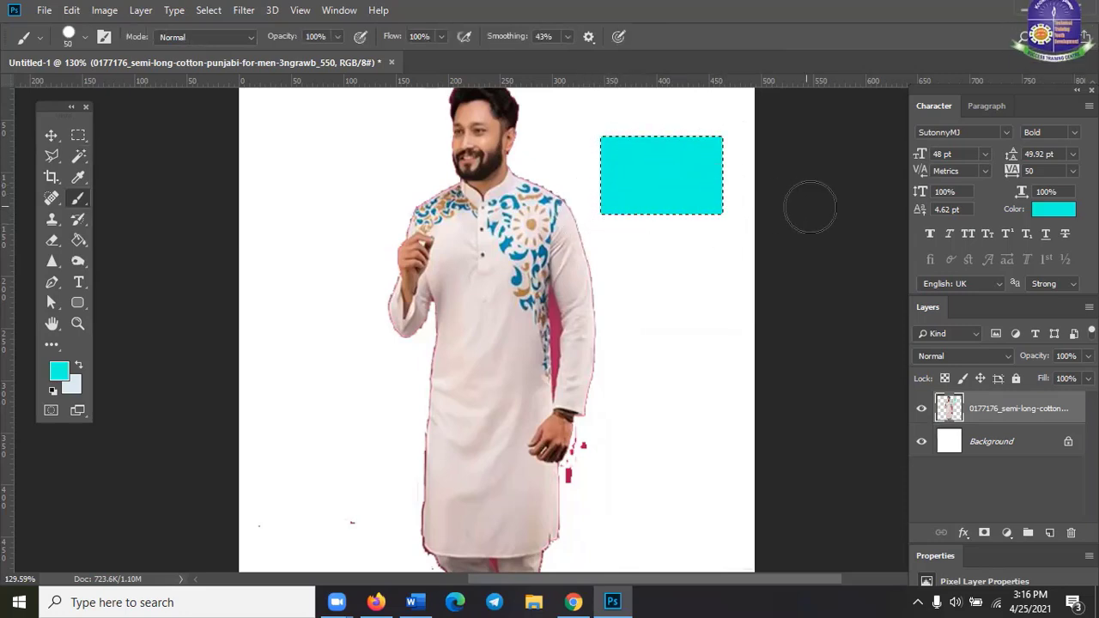
key("ctrl+d")
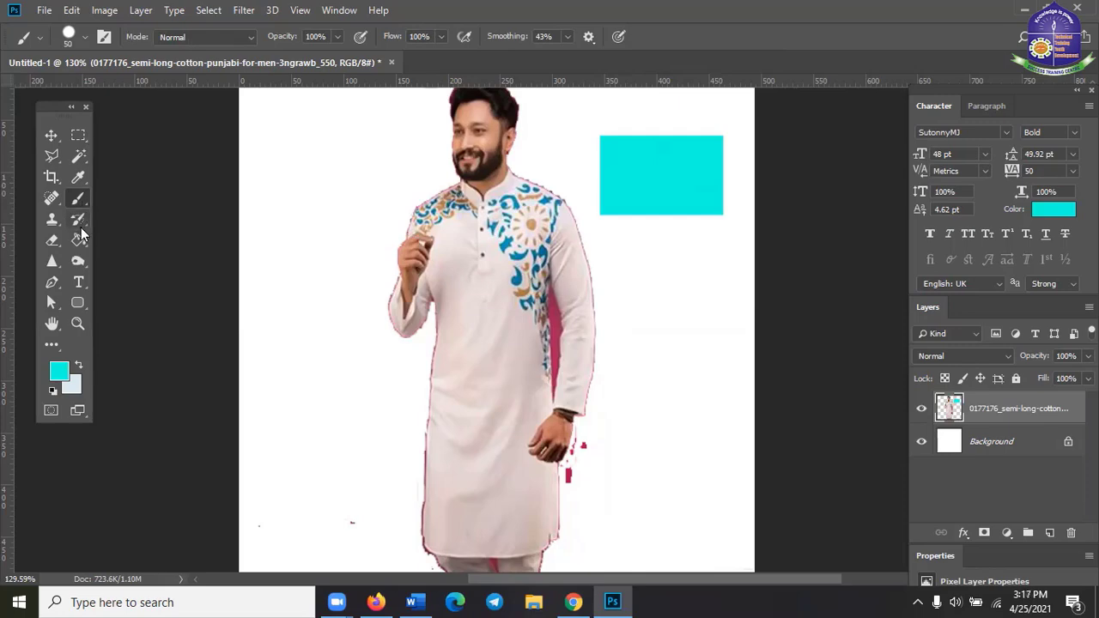
- Draw a second rectangular marquee below the cyan block, paint it purple #8712fe with the size 50 Brush, and deselect
left_click(78, 135)
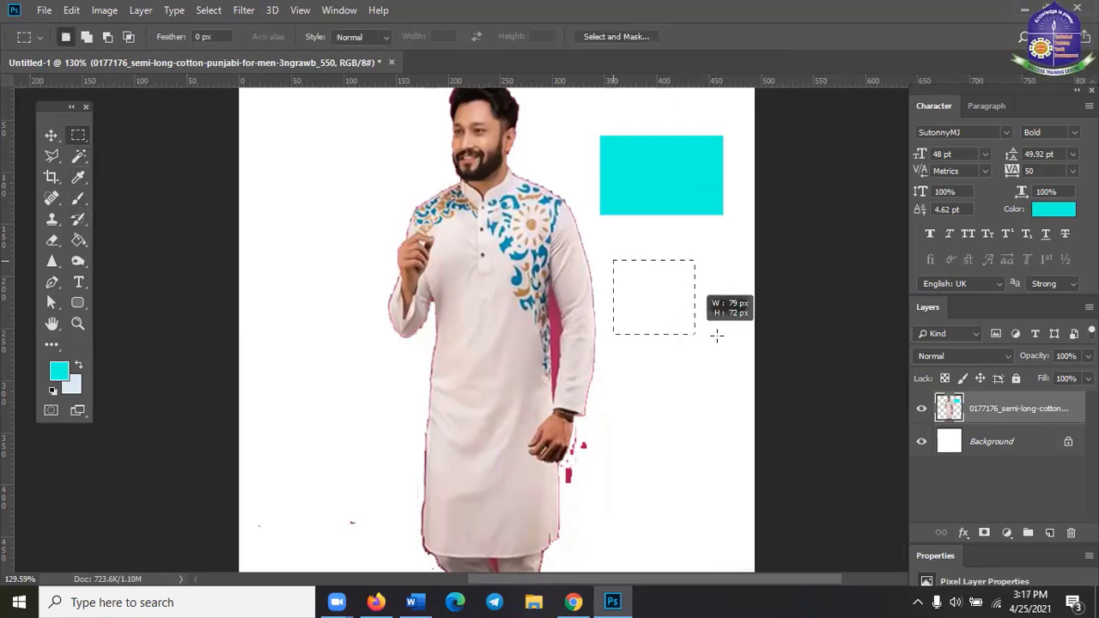
left_click_drag(717, 335, 734, 337)
left_click(58, 371)
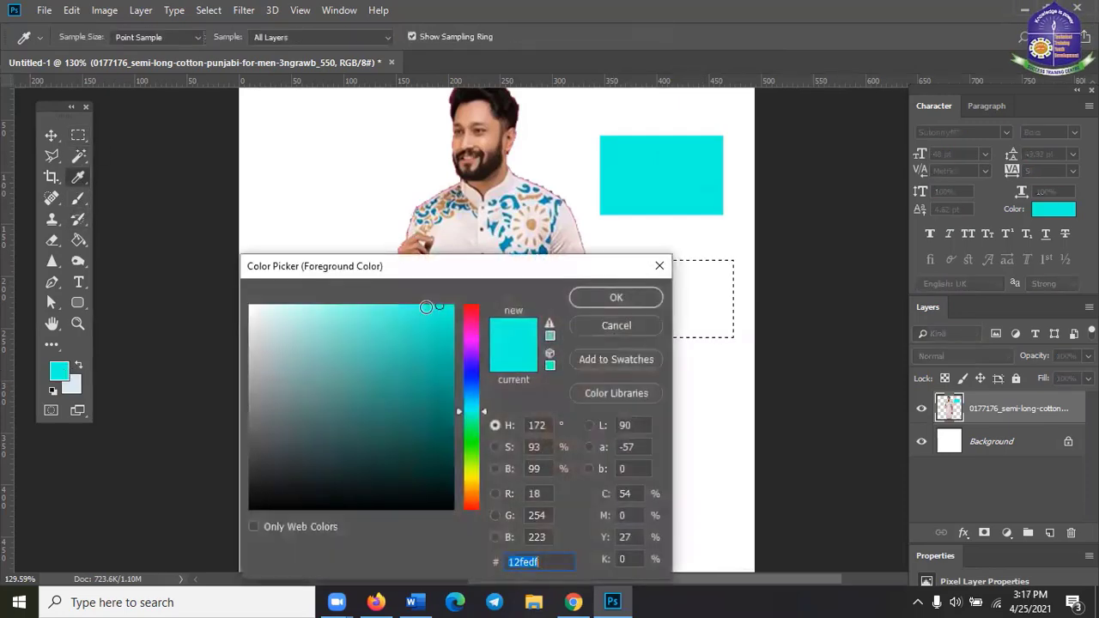
left_click(471, 356)
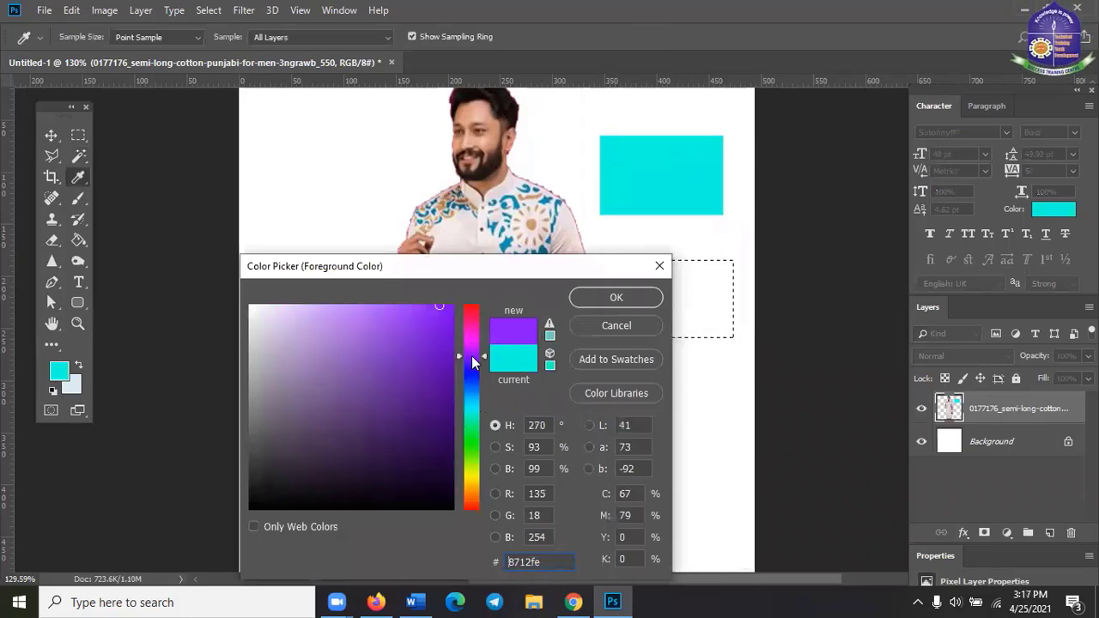
left_click(614, 298)
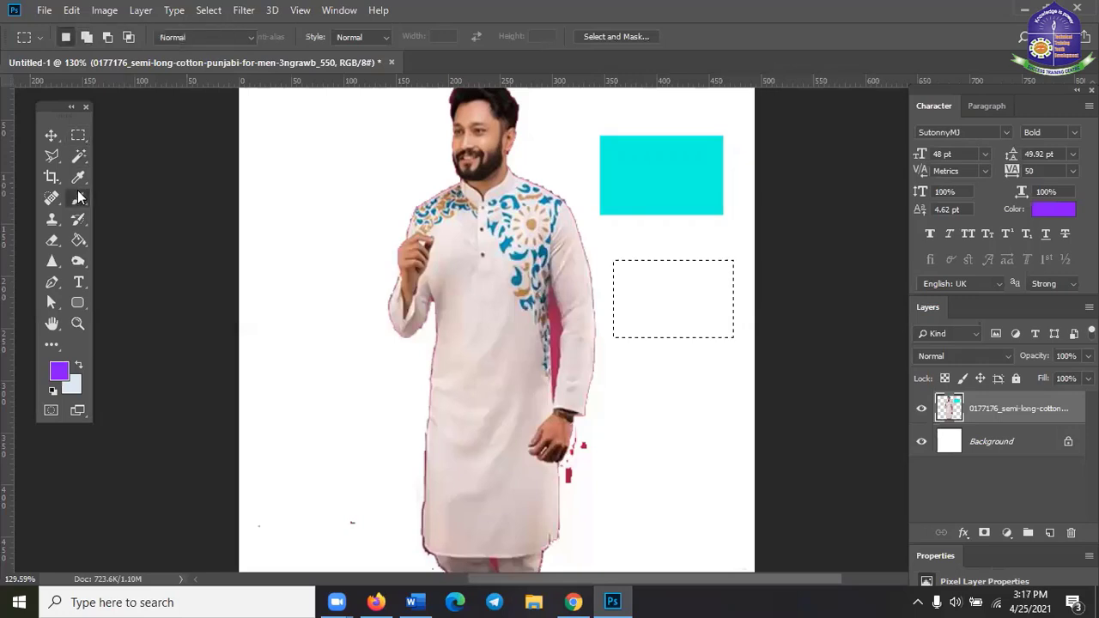
left_click(78, 196)
mouse_move(618, 266)
left_mouse_down()
mouse_move(625, 371)
mouse_move(625, 247)
mouse_move(775, 268)
mouse_move(753, 334)
mouse_move(609, 332)
mouse_move(770, 458)
left_mouse_up()
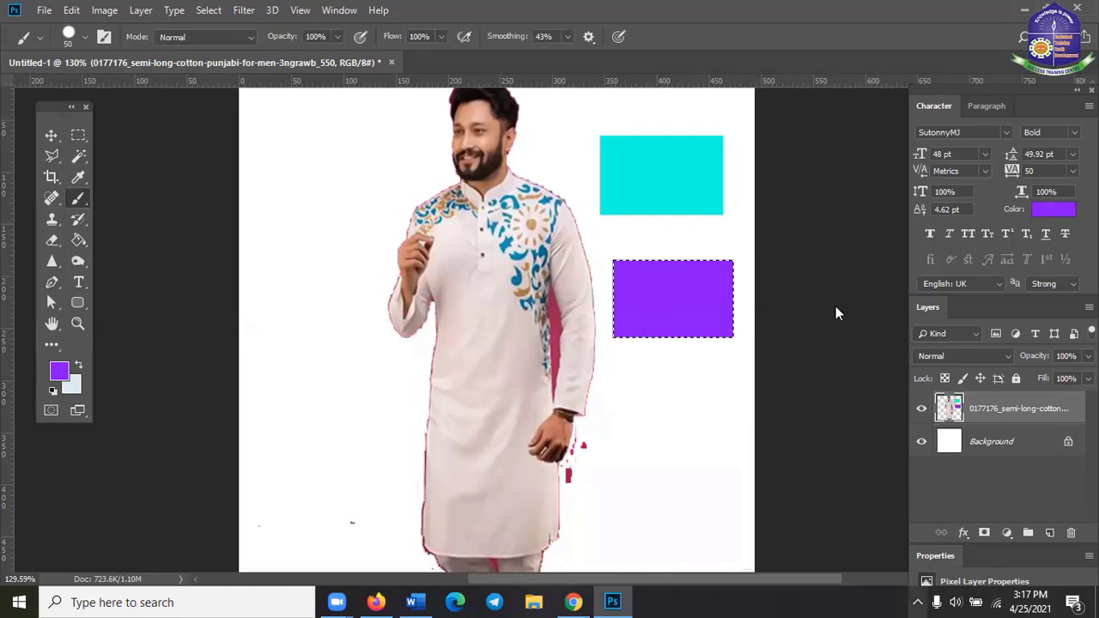
key("ctrl+d")
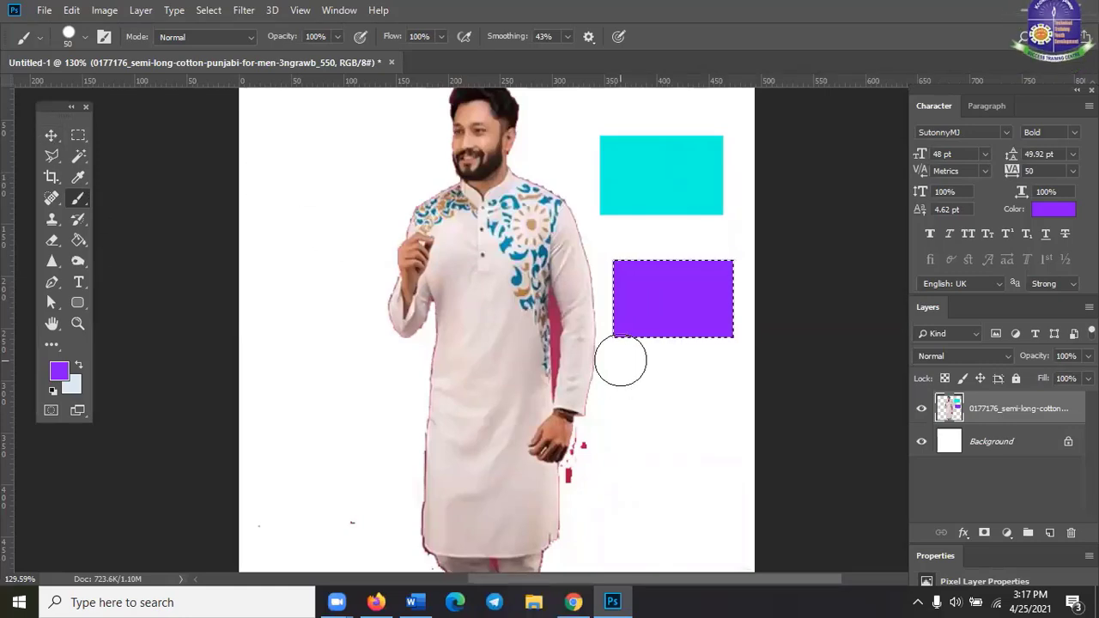
- Draw a rectangular marquee about 125 by 53 px across the white gap between the cyan and purple blocks
left_click(52, 136)
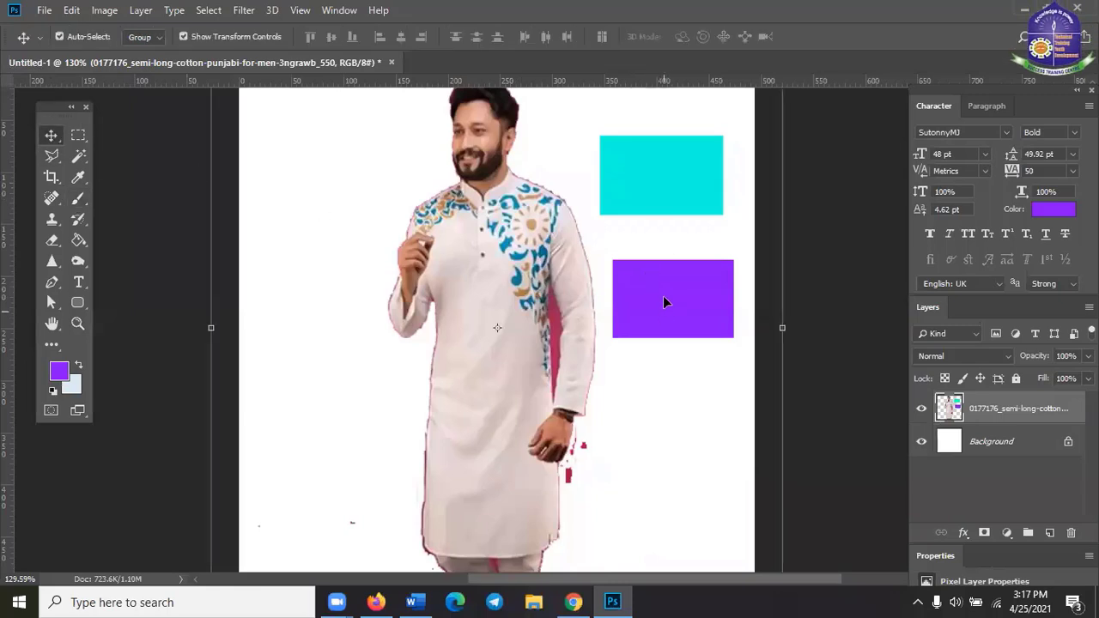
left_click(708, 404)
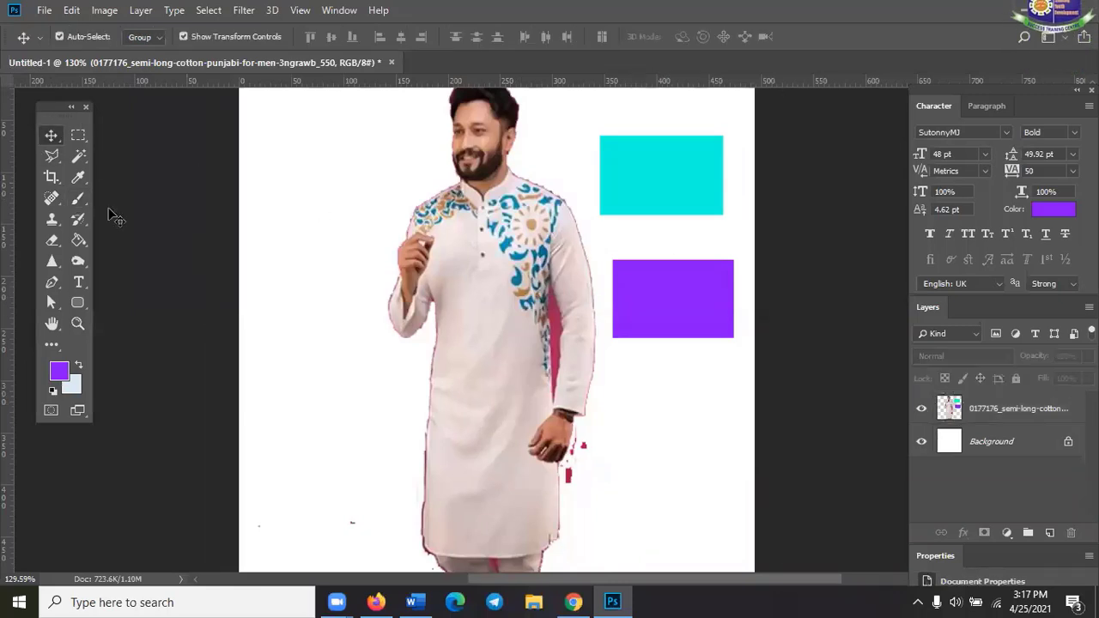
left_click(78, 137)
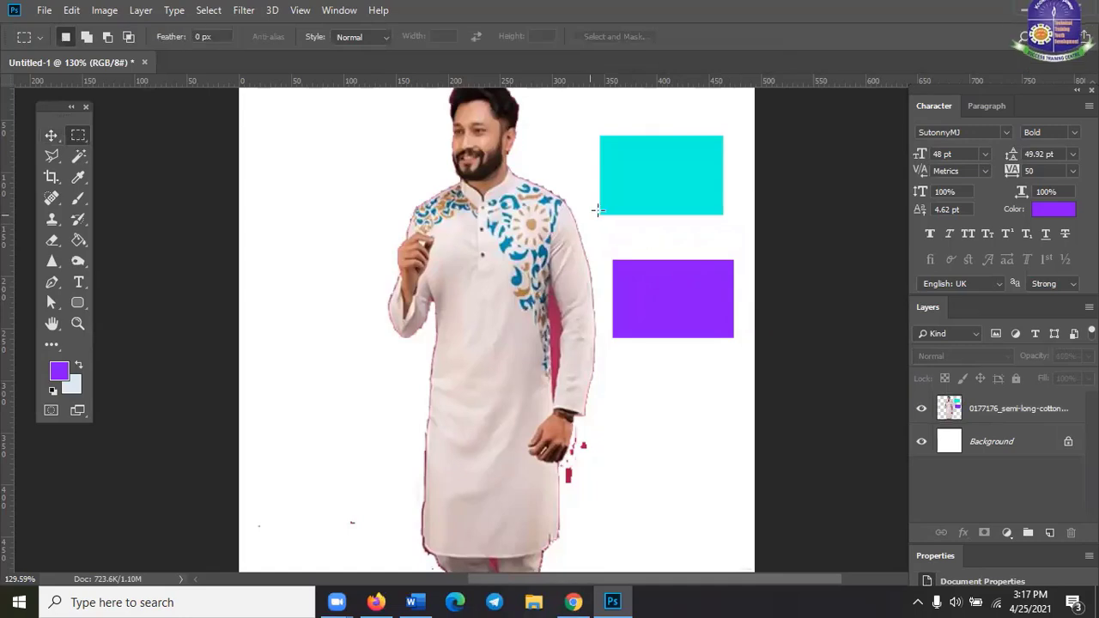
left_click_drag(600, 209, 729, 266)
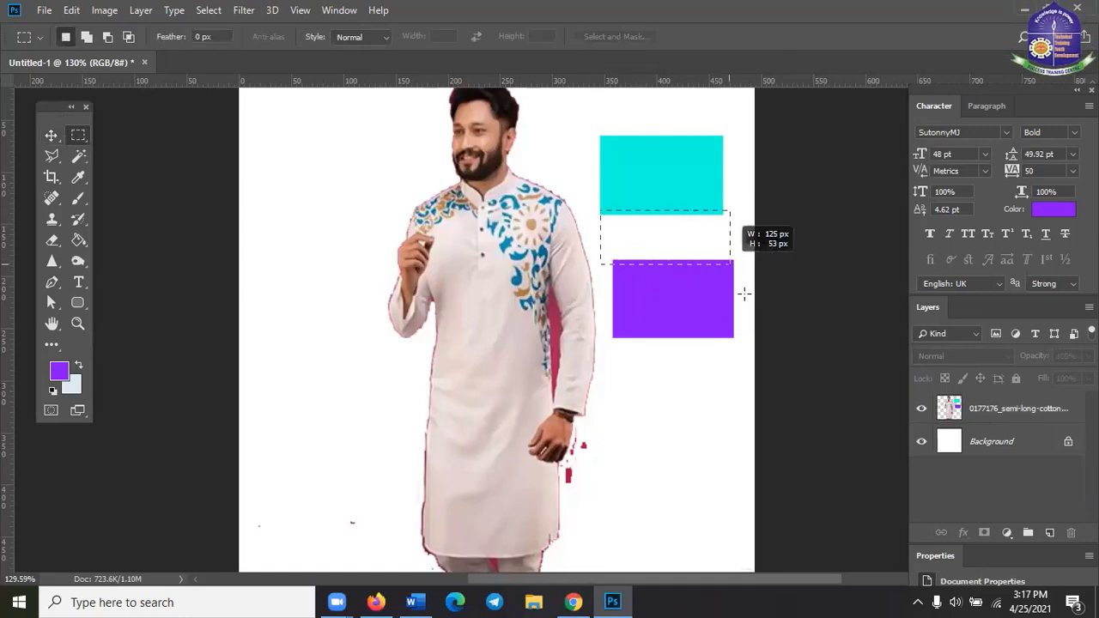
- Set the foreground colour to orange, paint the marquee area on the photo layer with the size 50 Brush, and deselect
left_click(57, 373)
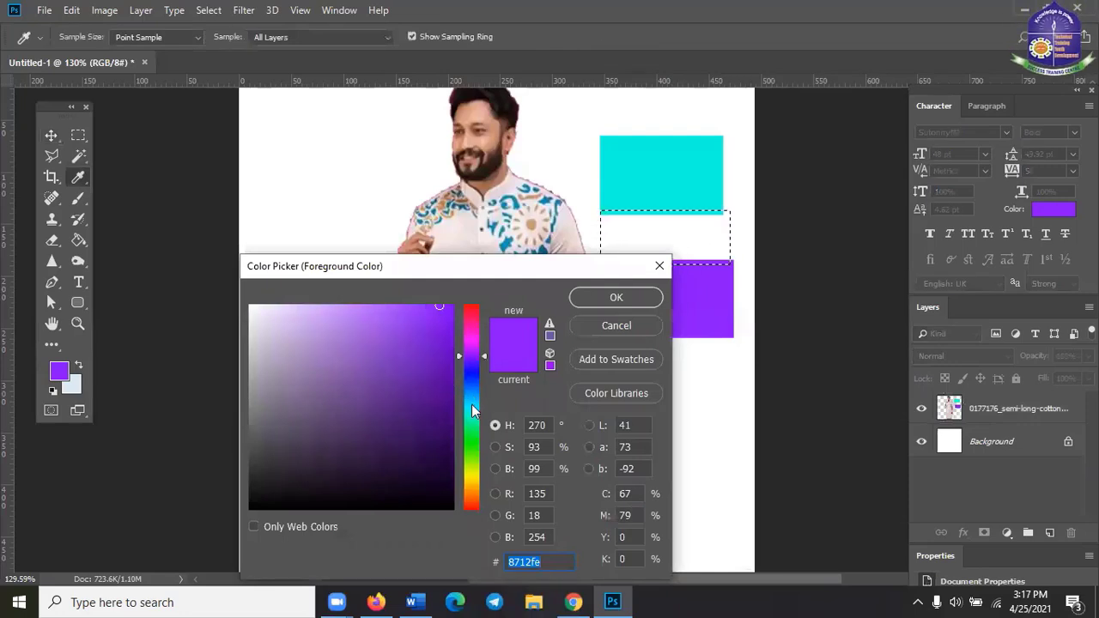
left_click_drag(472, 404, 478, 498)
left_click(575, 298)
key("m")
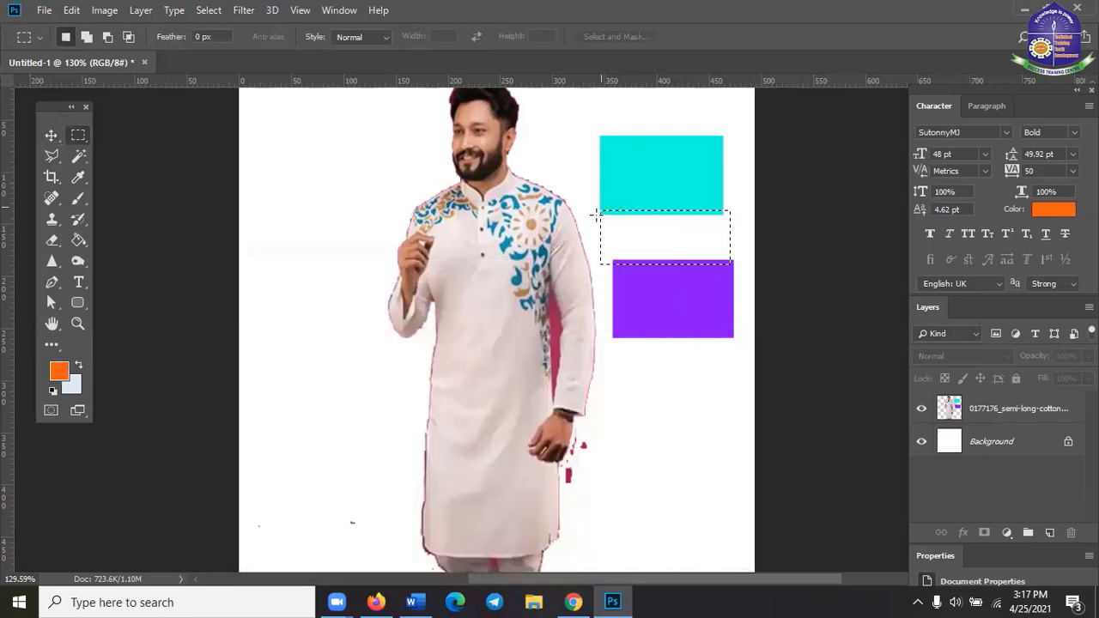
left_click(78, 198)
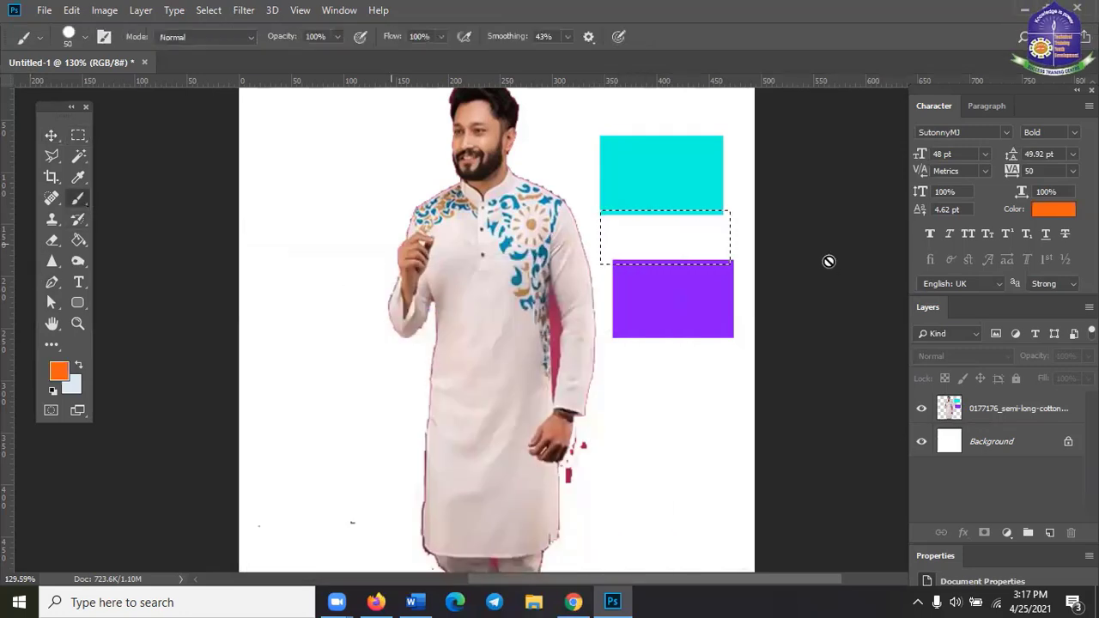
left_click(649, 224)
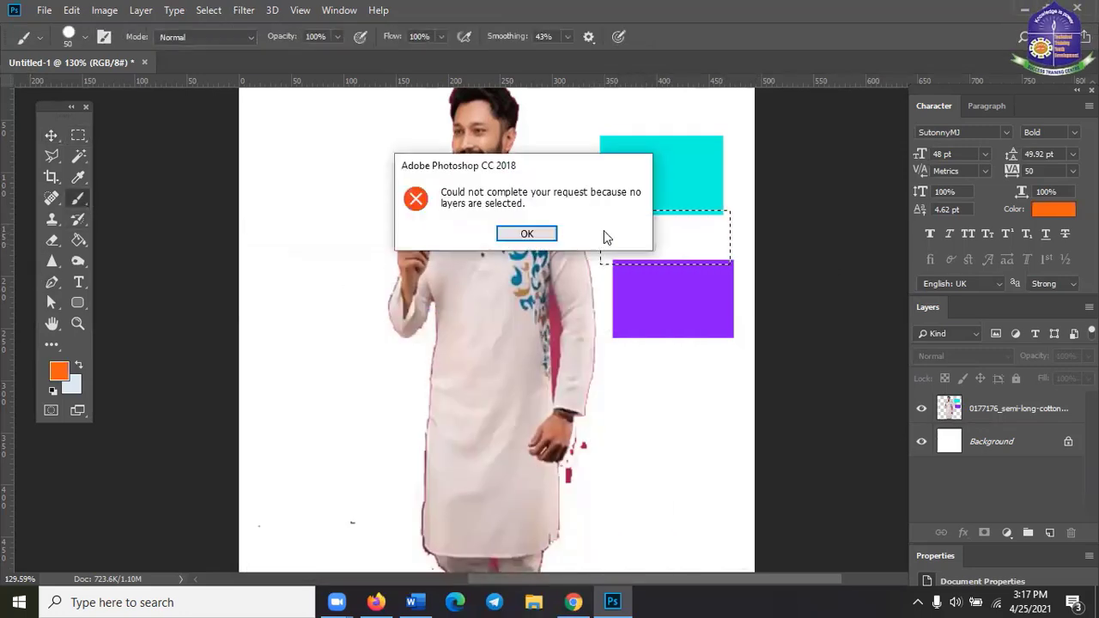
left_click(526, 235)
left_click(988, 413)
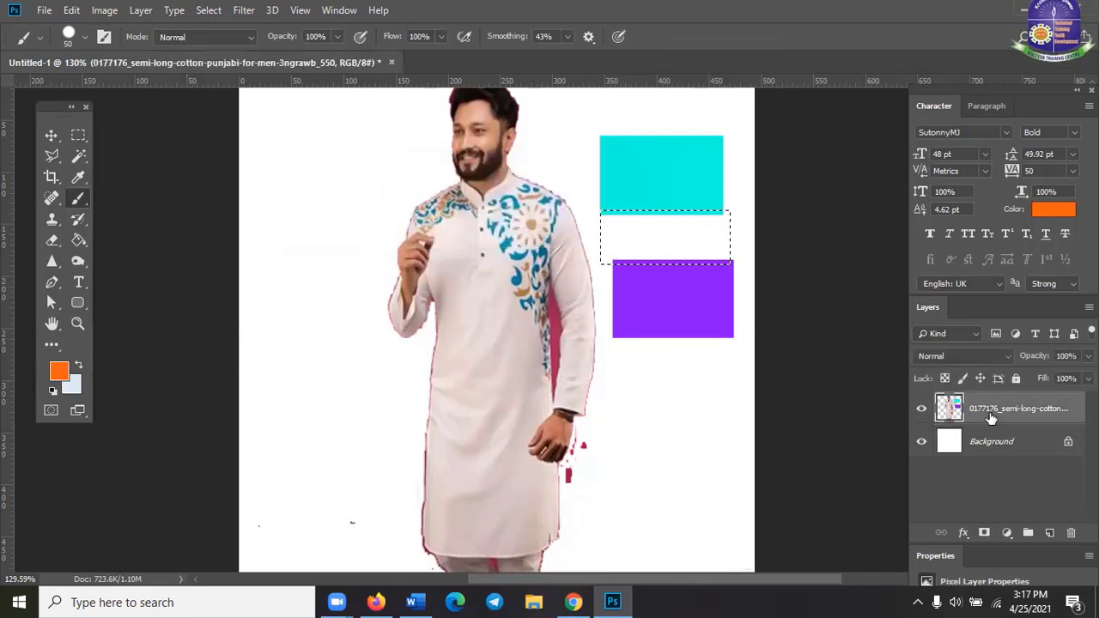
mouse_move(592, 226)
left_mouse_down()
mouse_move(773, 225)
mouse_move(751, 255)
mouse_move(609, 238)
mouse_move(577, 248)
left_mouse_up()
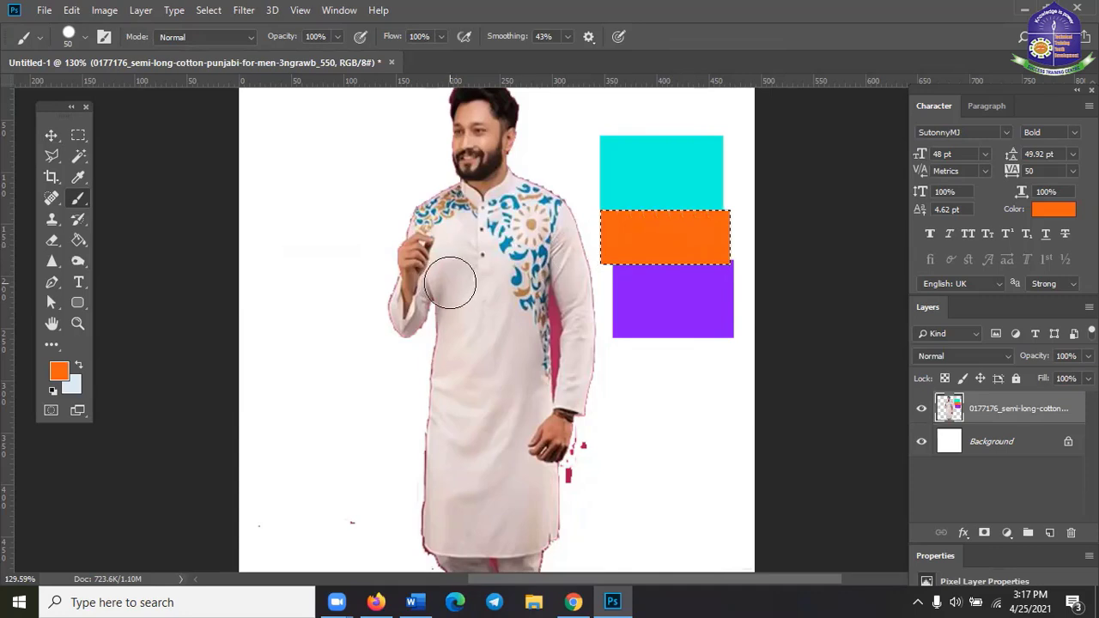
key("ctrl+d")
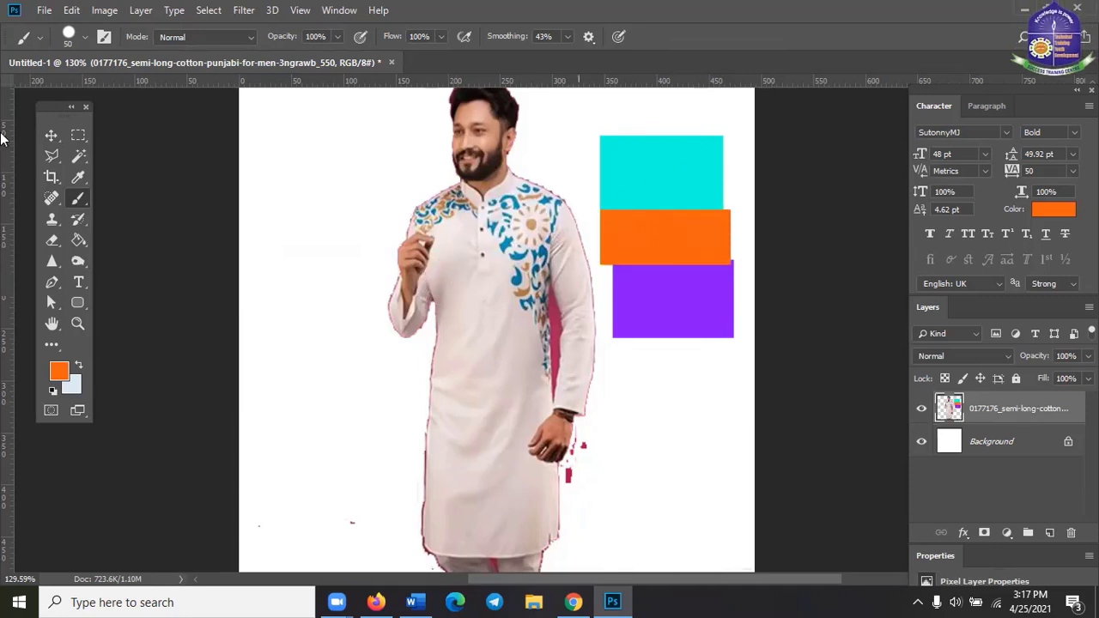
- Select the cyan, orange and purple blocks together with the Magic Wand in add-to-selection mode at tolerance 32, and deselect
left_click(78, 156)
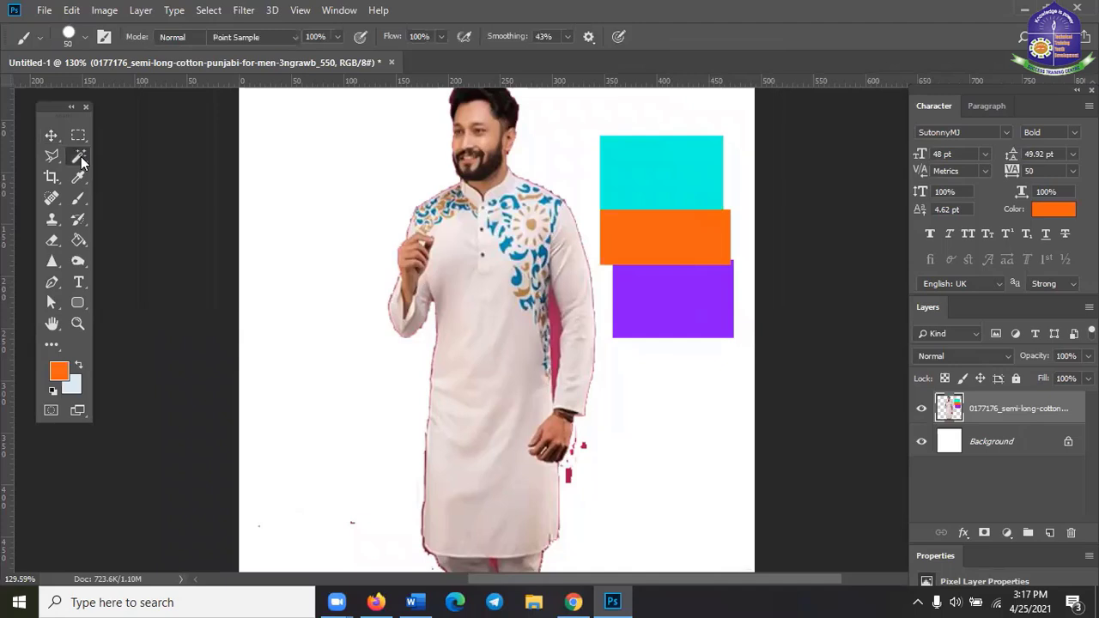
left_click(691, 177)
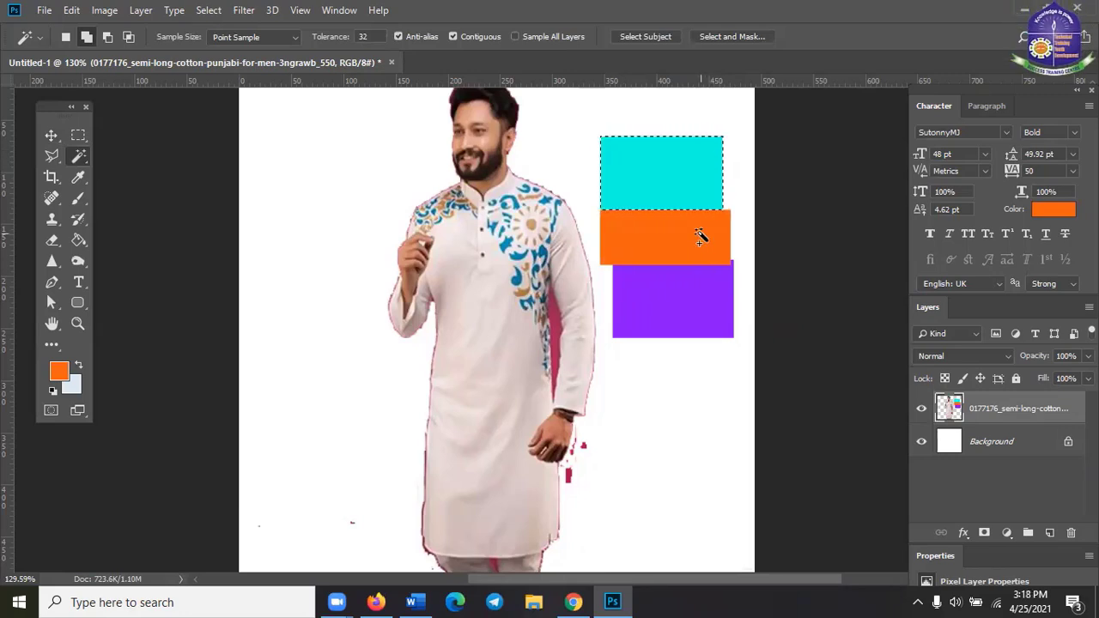
left_click(653, 228)
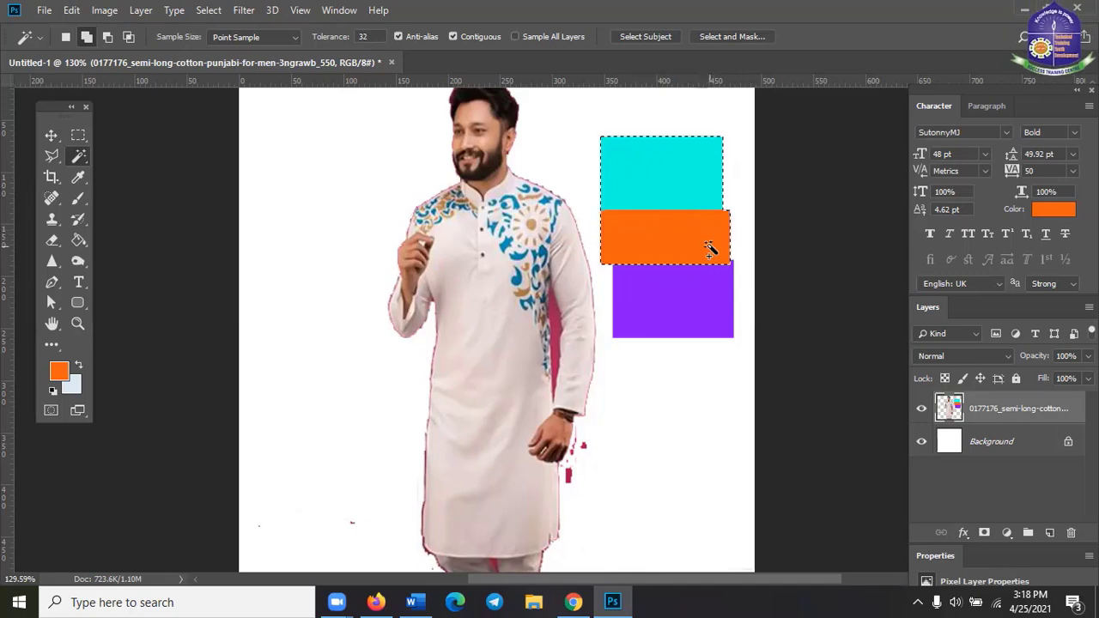
left_click(670, 310, "shift")
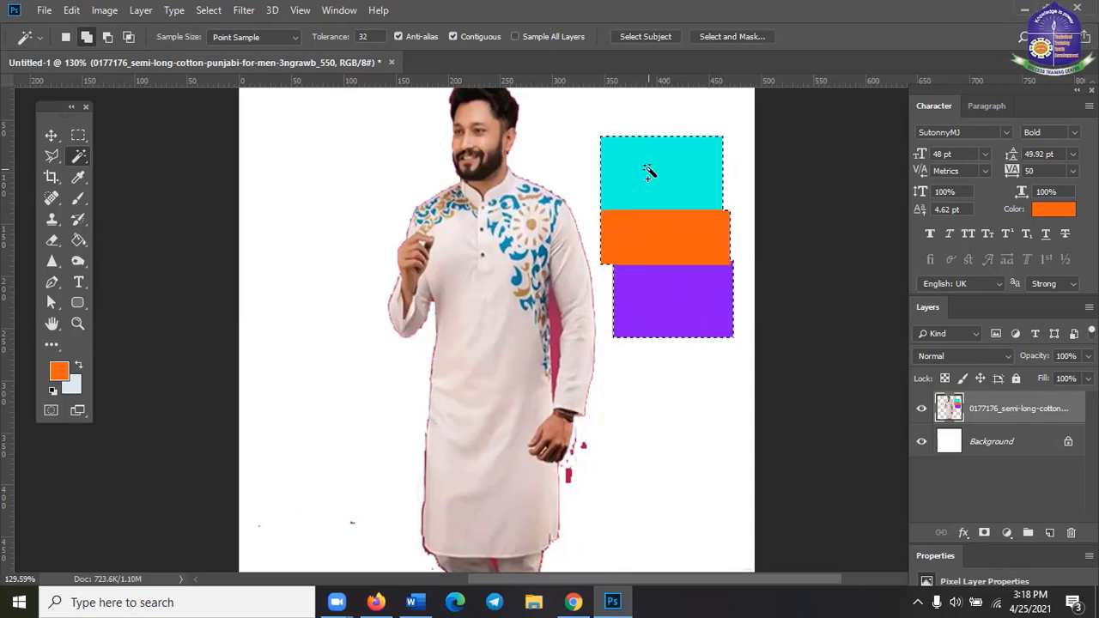
key("ctrl+d")
- Set the Magic Wand to new selection mode and select the cyan, orange and purple blocks one at a time
scroll(693, 368, "up", 1)
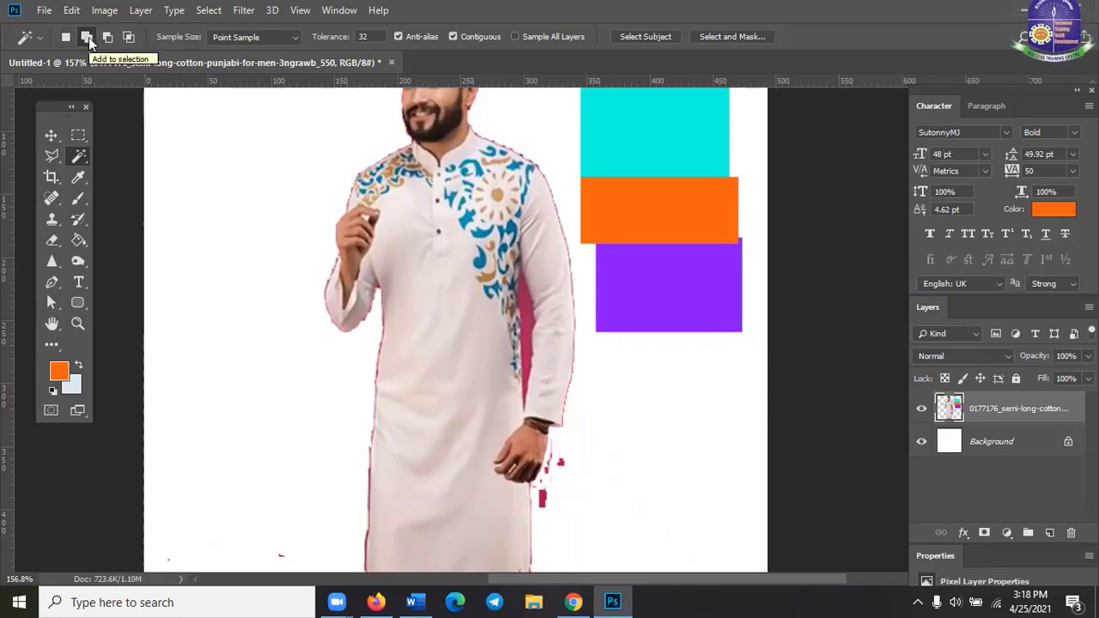
left_click(66, 37)
scroll(632, 320, "down", 2)
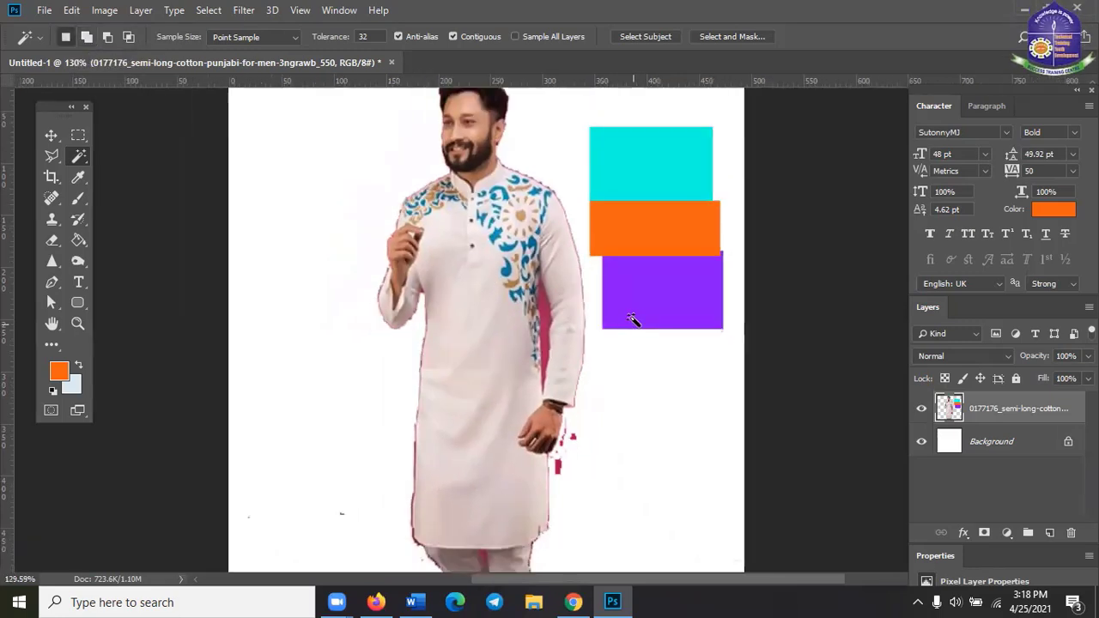
left_click(648, 171)
left_click(653, 218)
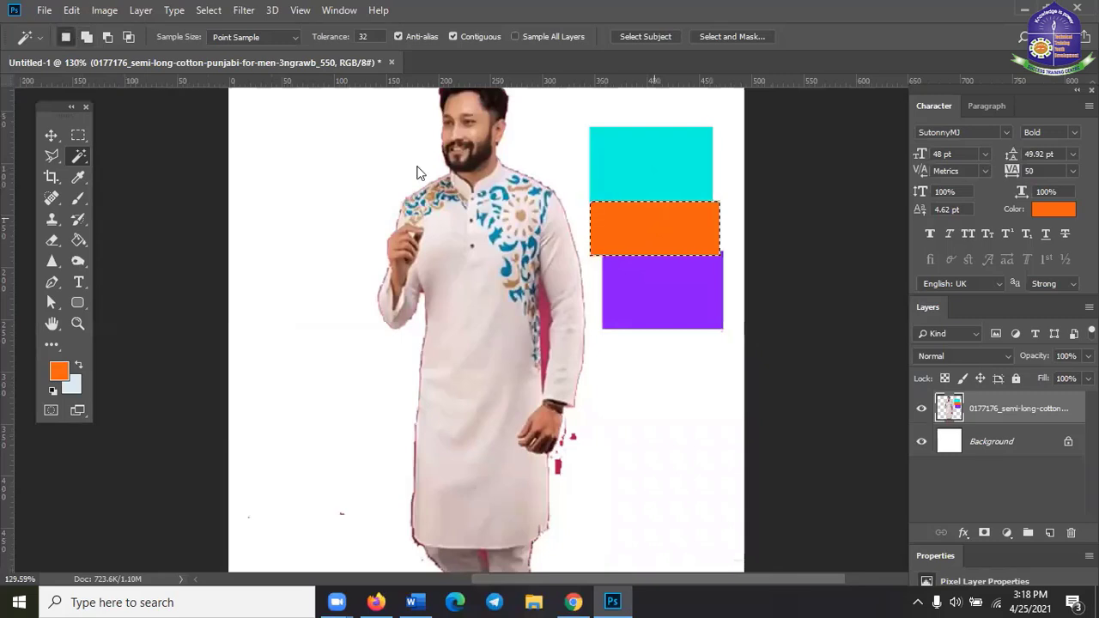
left_click(646, 172)
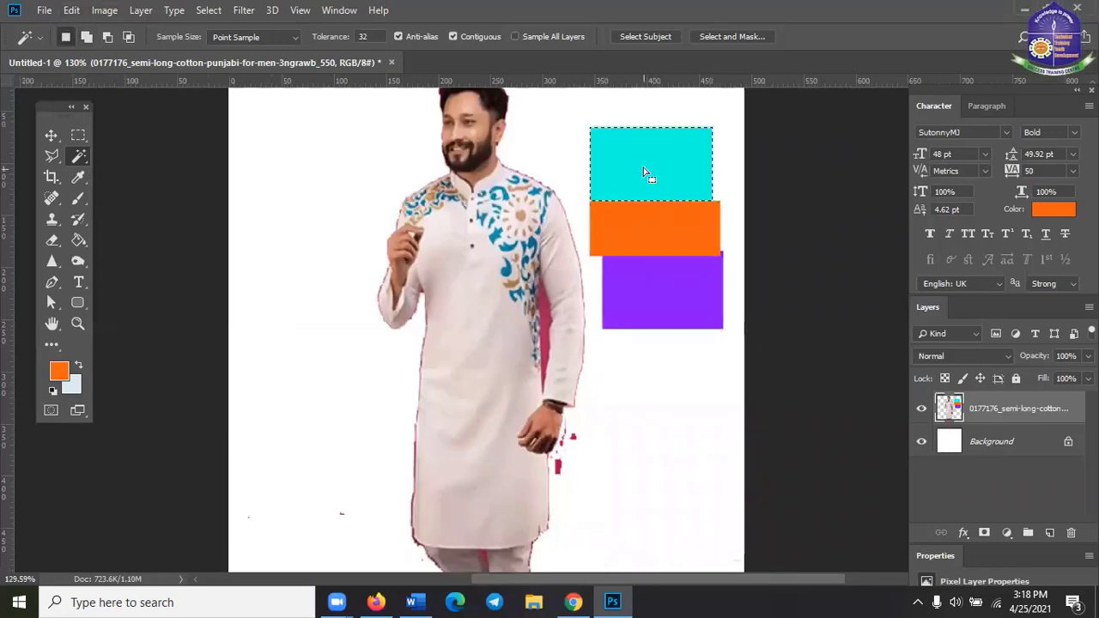
left_click(659, 294)
- Select the cyan block, add the orange and purple blocks in the Magic Wand's add-to-selection mode, and deselect
left_click(648, 172)
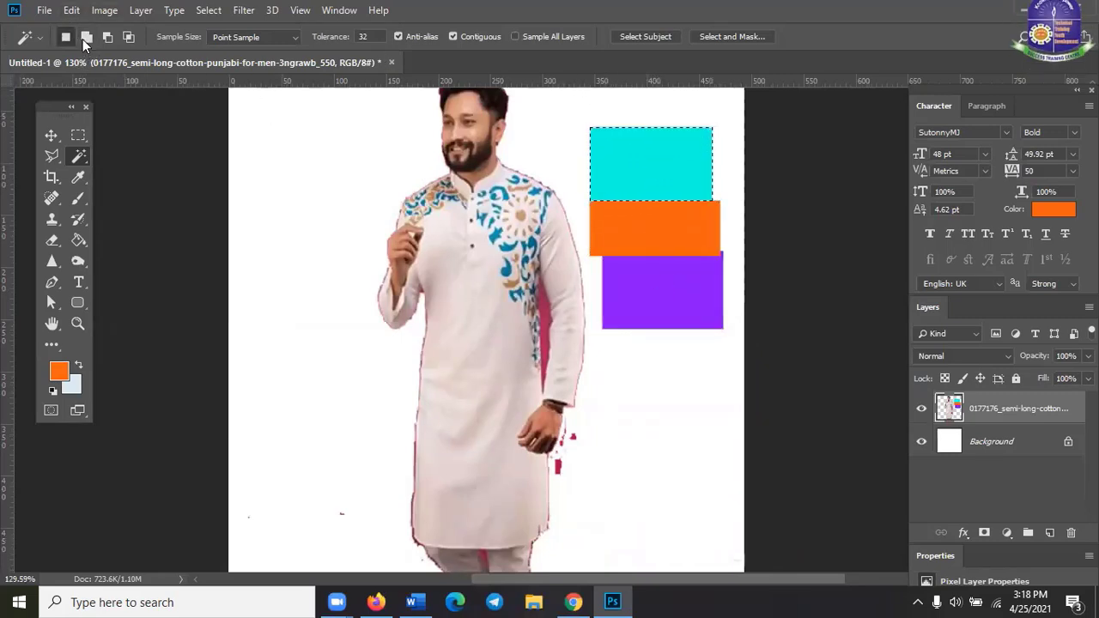
left_click(85, 35)
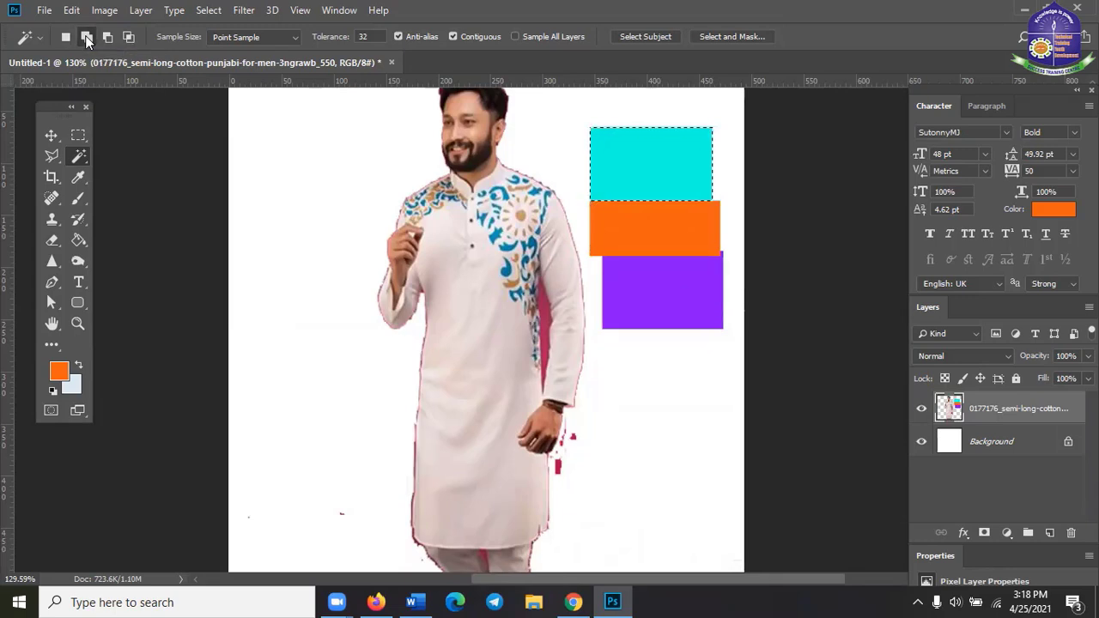
scroll(653, 173, "up", 1)
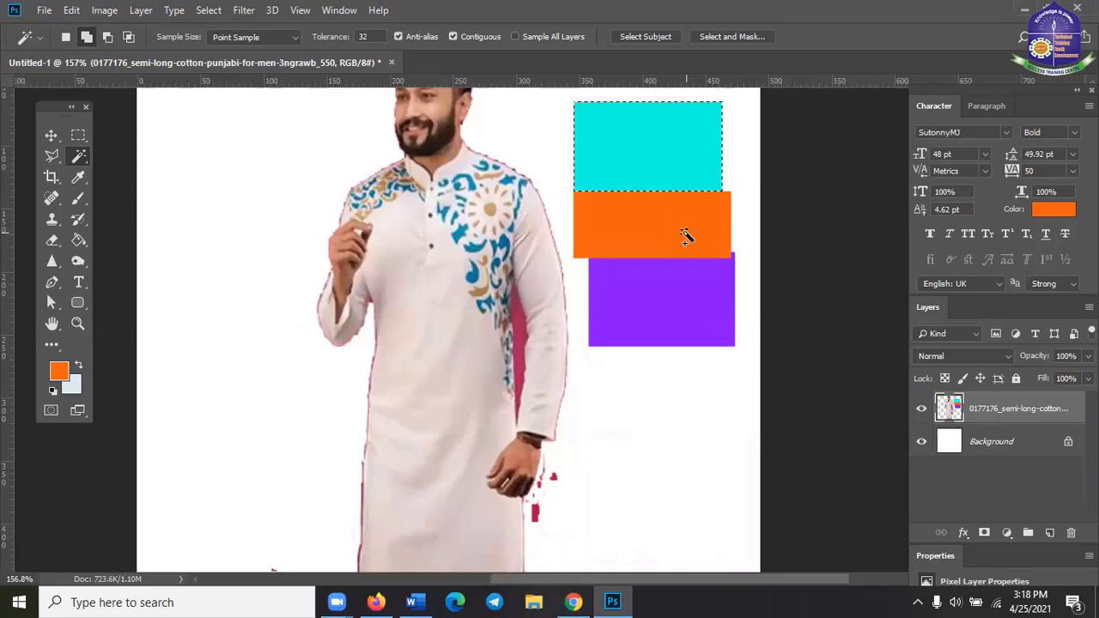
left_click(670, 235)
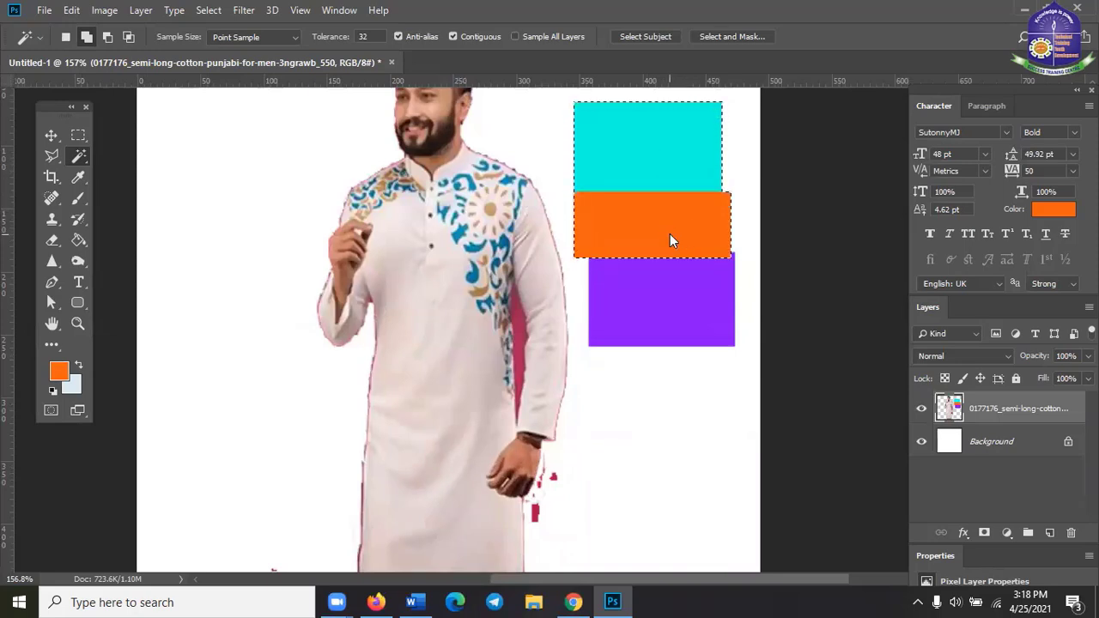
left_click(687, 318)
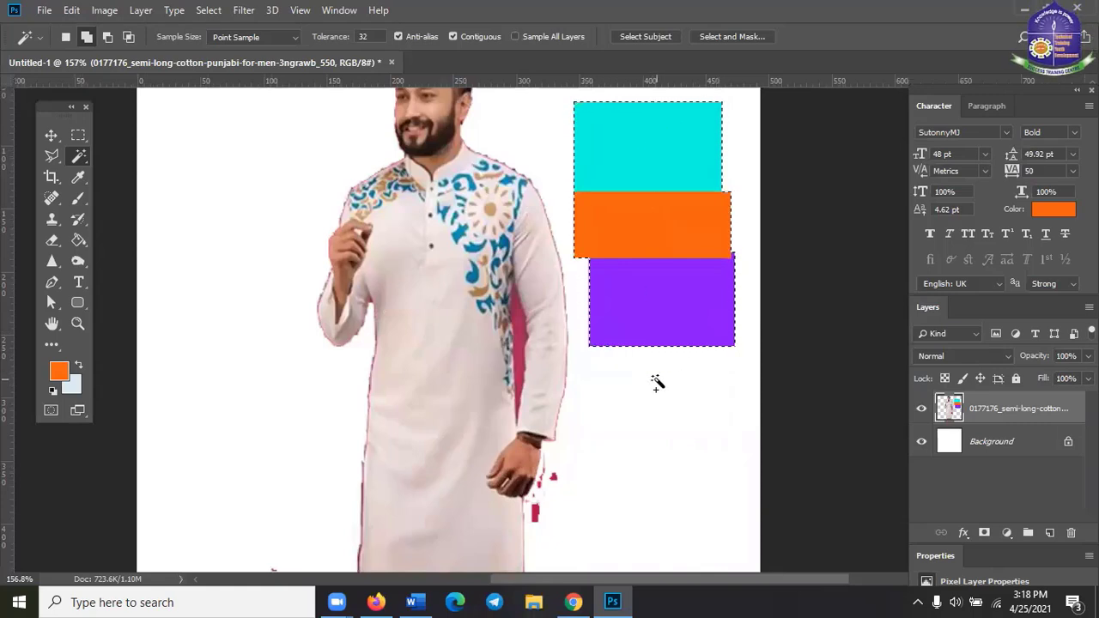
key("ctrl+d")
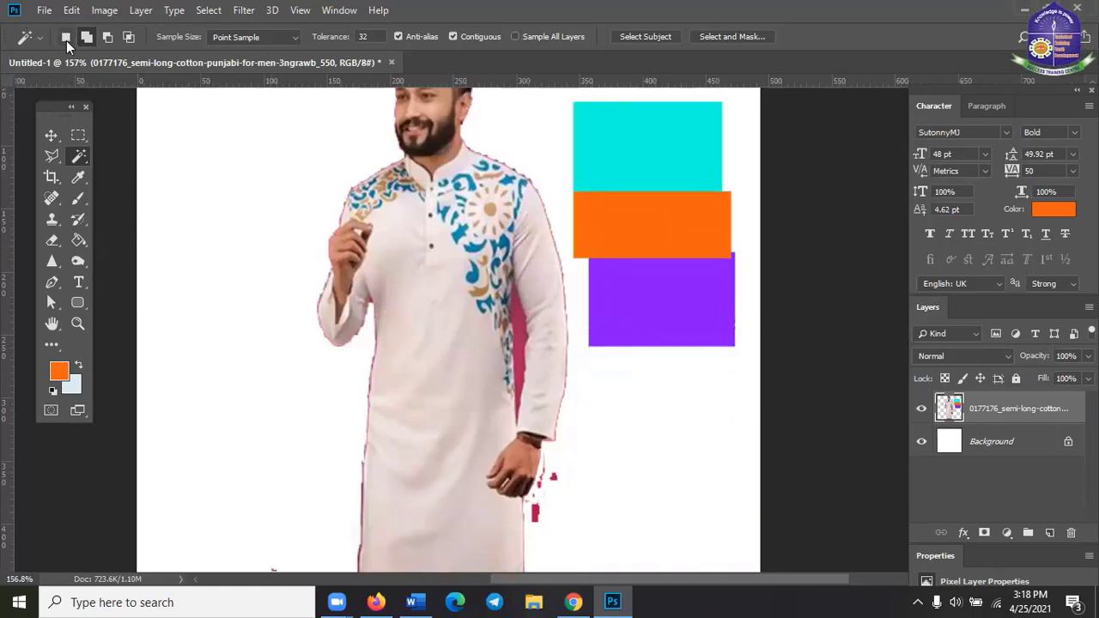
- Return the Magic Wand to new selection mode, select the cyan block and the purple block separately, and deselect
scroll(670, 161, "down", 1)
left_click(669, 159)
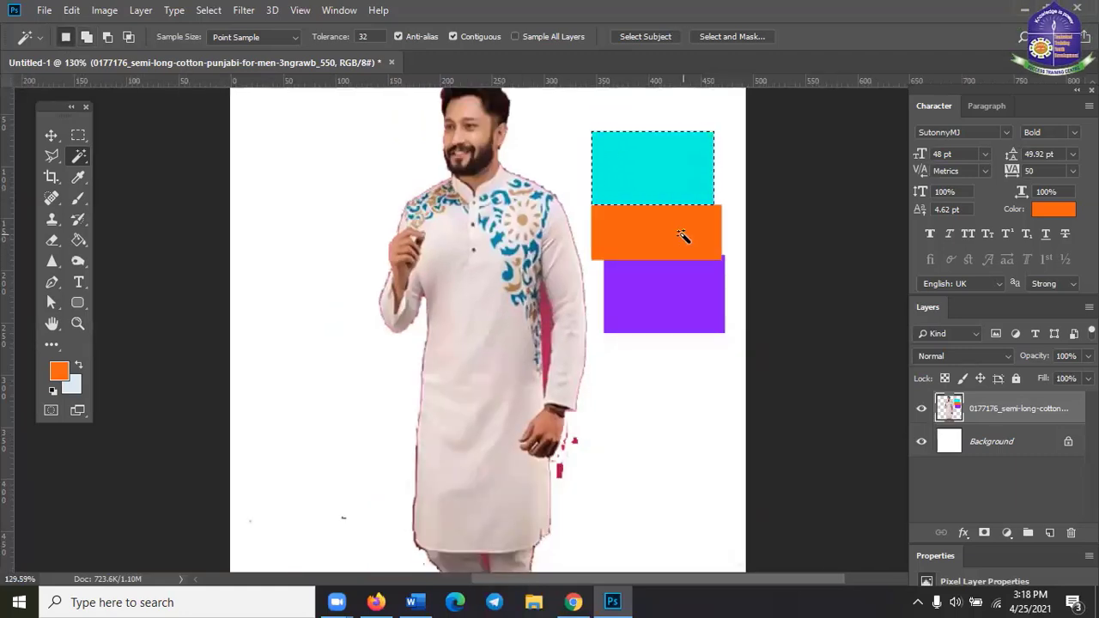
left_click(682, 293)
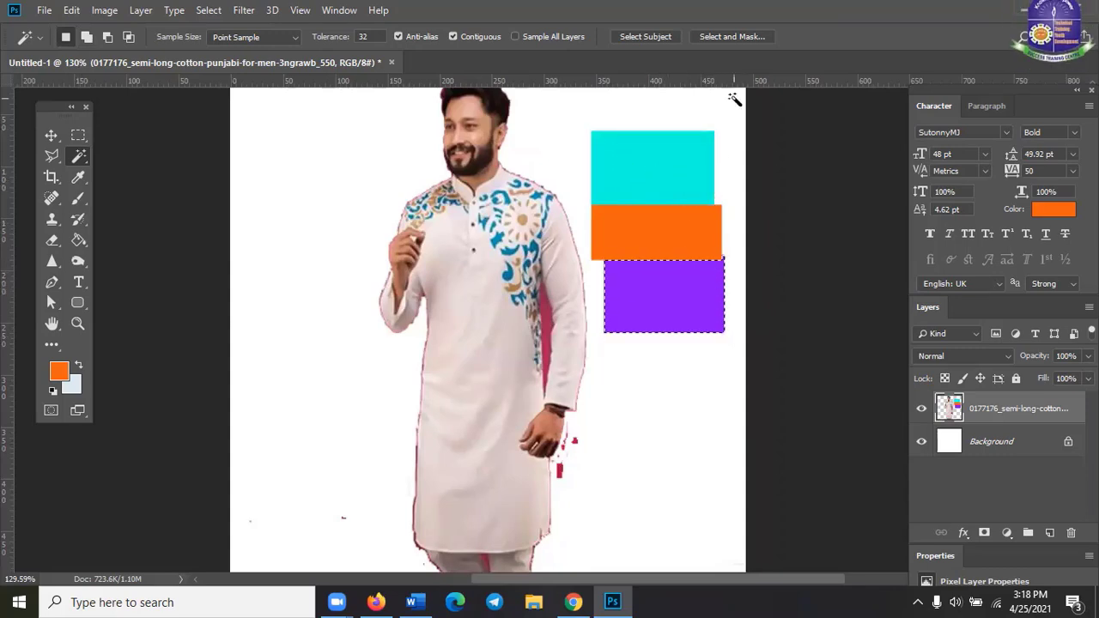
left_click(77, 158)
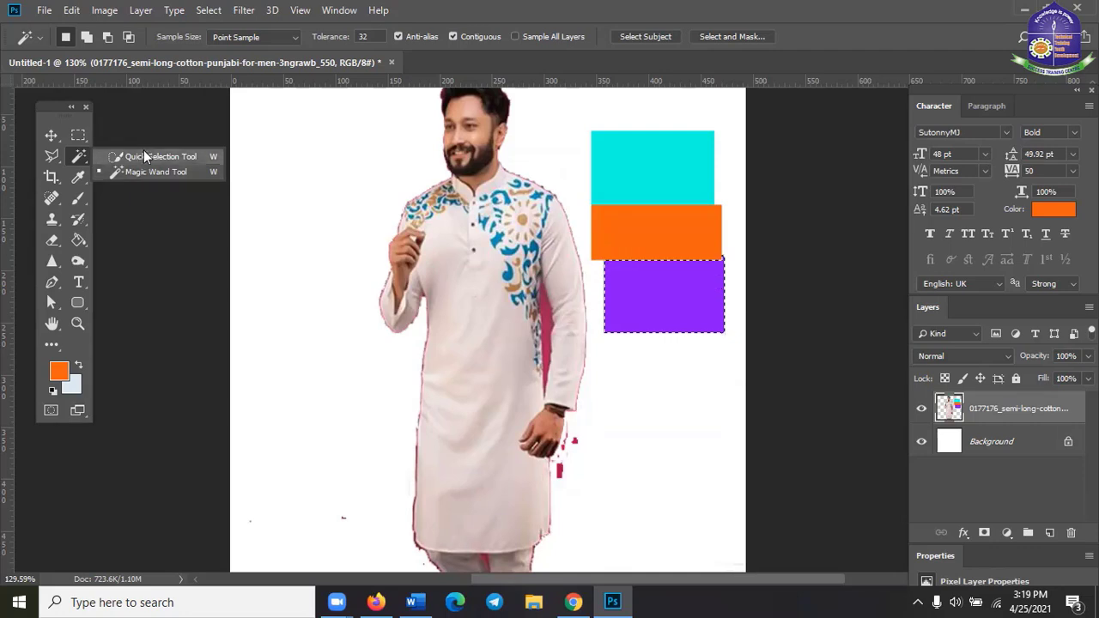
left_click(80, 158)
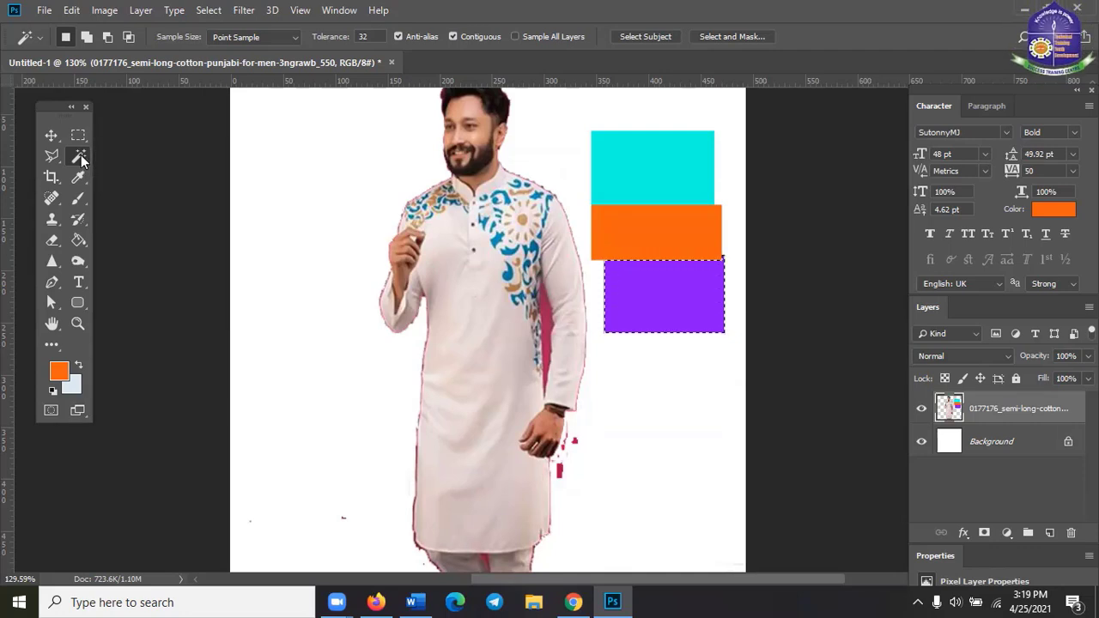
right_click(80, 157)
left_click(81, 157)
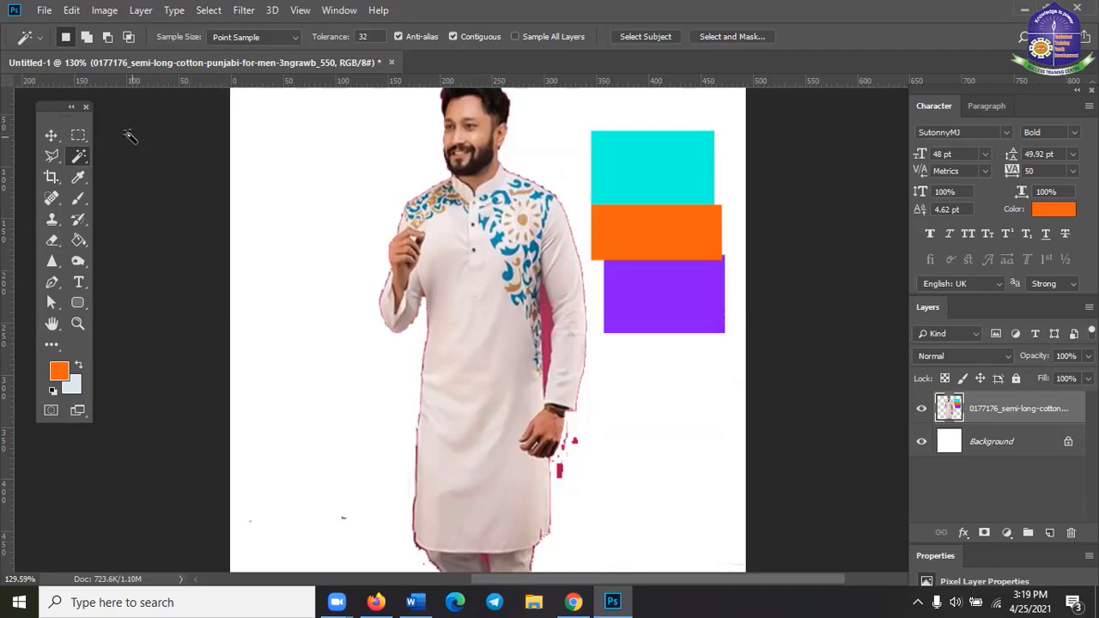
- Crop the canvas inward from both sides and the lower edge so it ends around the man's hand and trims the colour blocks
left_click(50, 179)
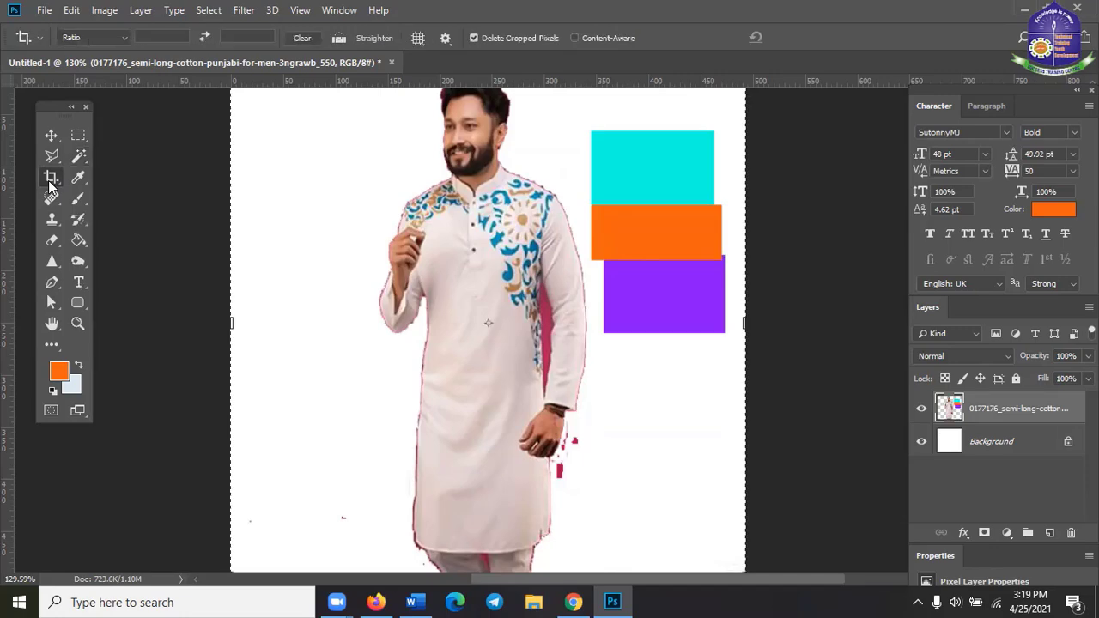
scroll(610, 378, "down", 1)
scroll(355, 346, "up", 1)
scroll(327, 365, "down", 1)
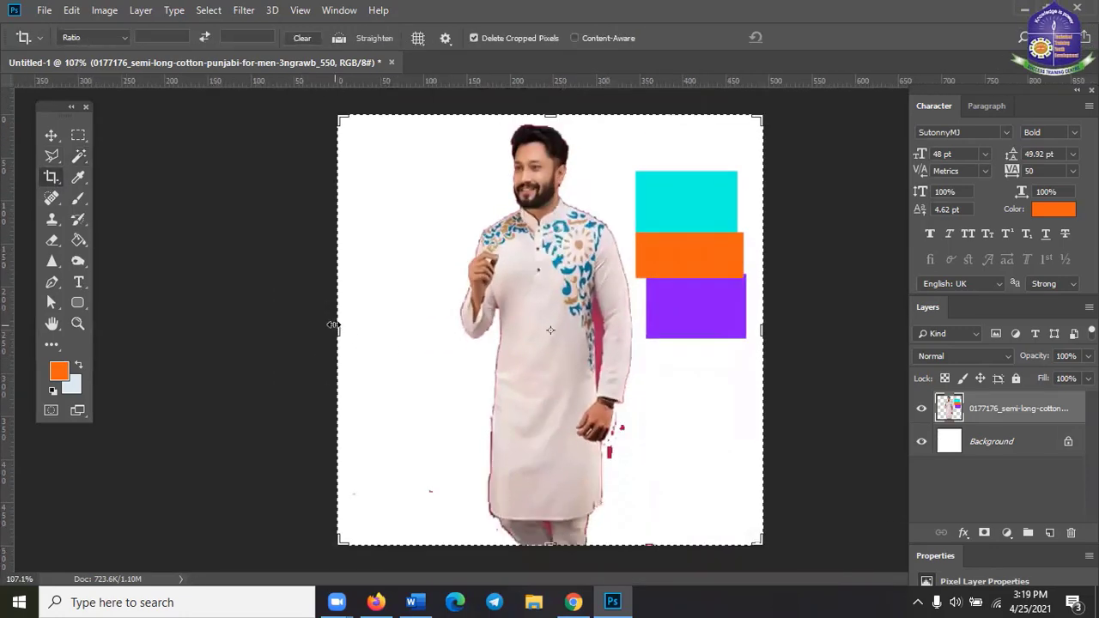
left_click_drag(332, 326, 367, 326)
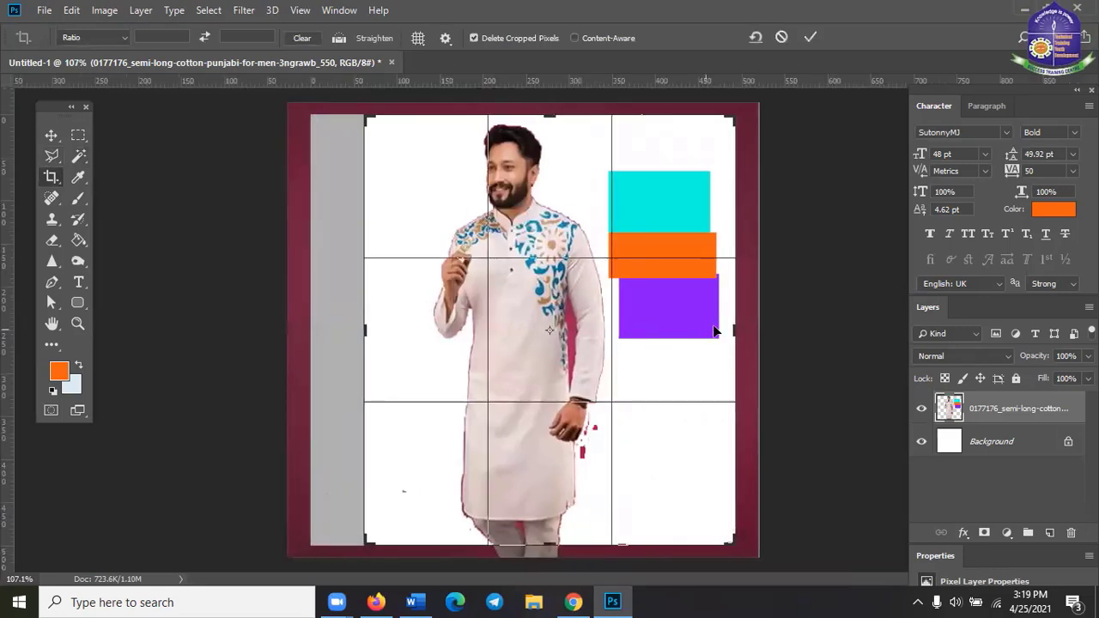
left_click_drag(731, 328, 709, 326)
scroll(689, 352, "down", 1)
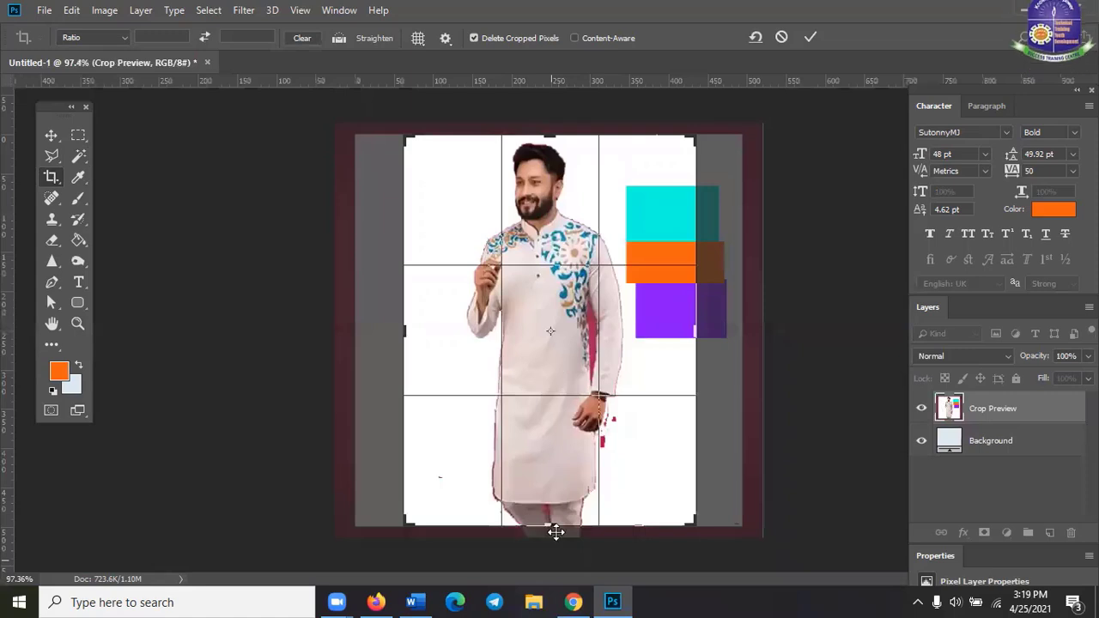
left_click_drag(551, 524, 551, 471)
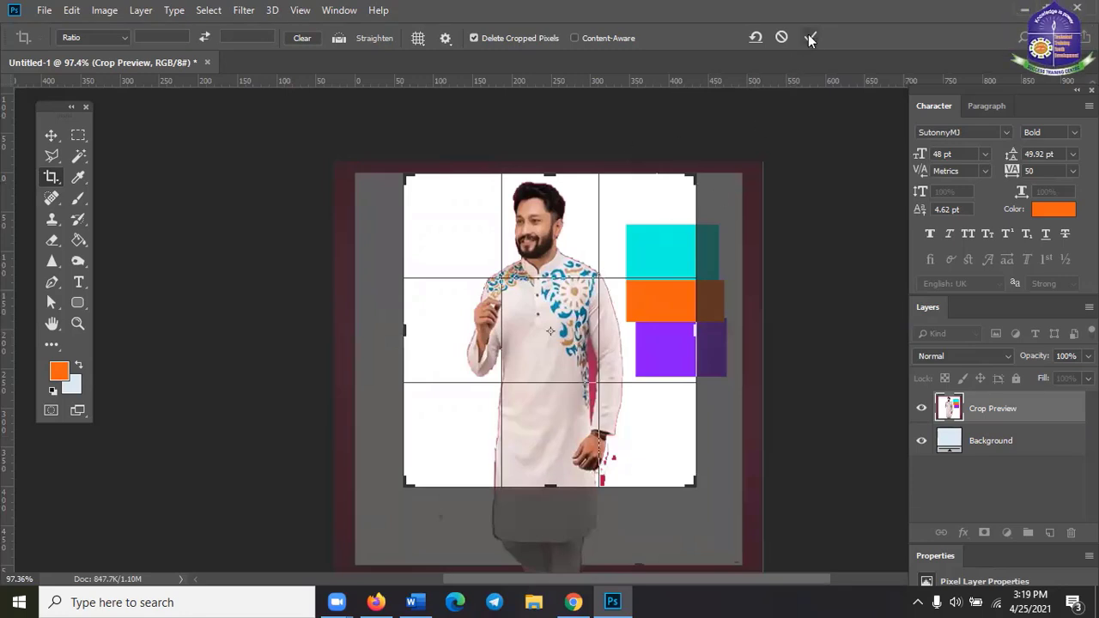
left_click(807, 39)
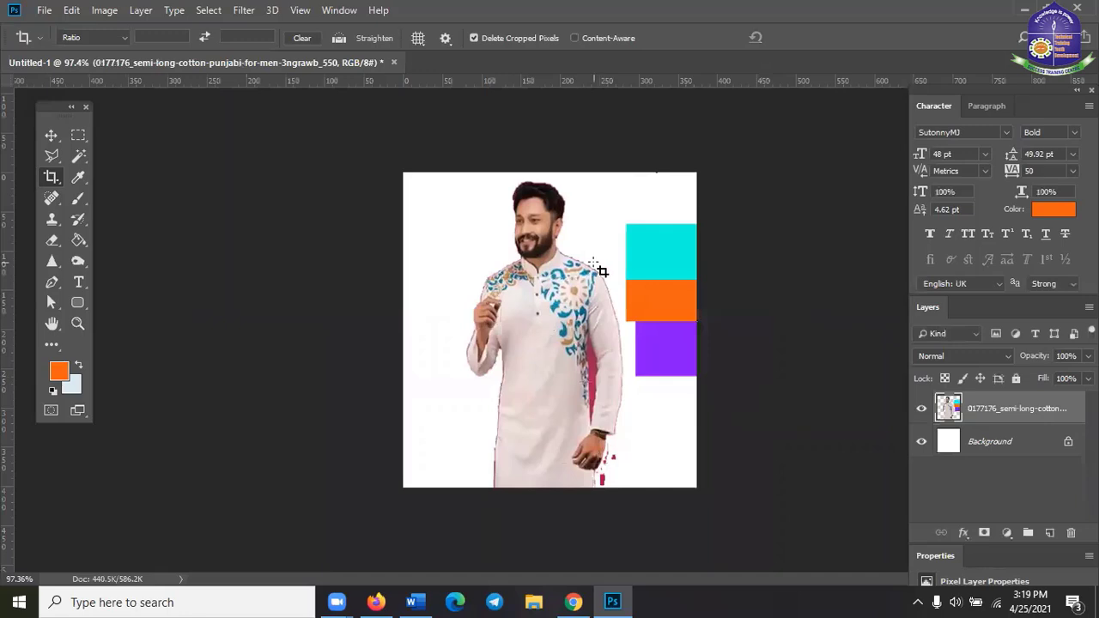
- Review the Move, Lasso, Magic Wand and Crop tools by activating them in turn and viewing the Quick Selection alternative
left_click(46, 129)
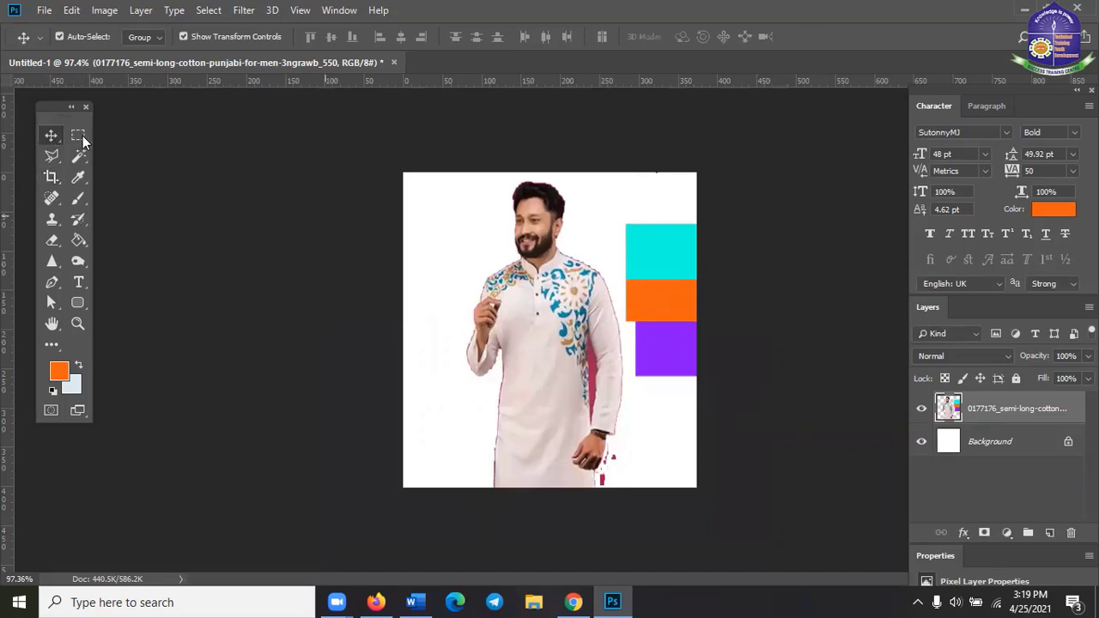
key("ctrl+z")
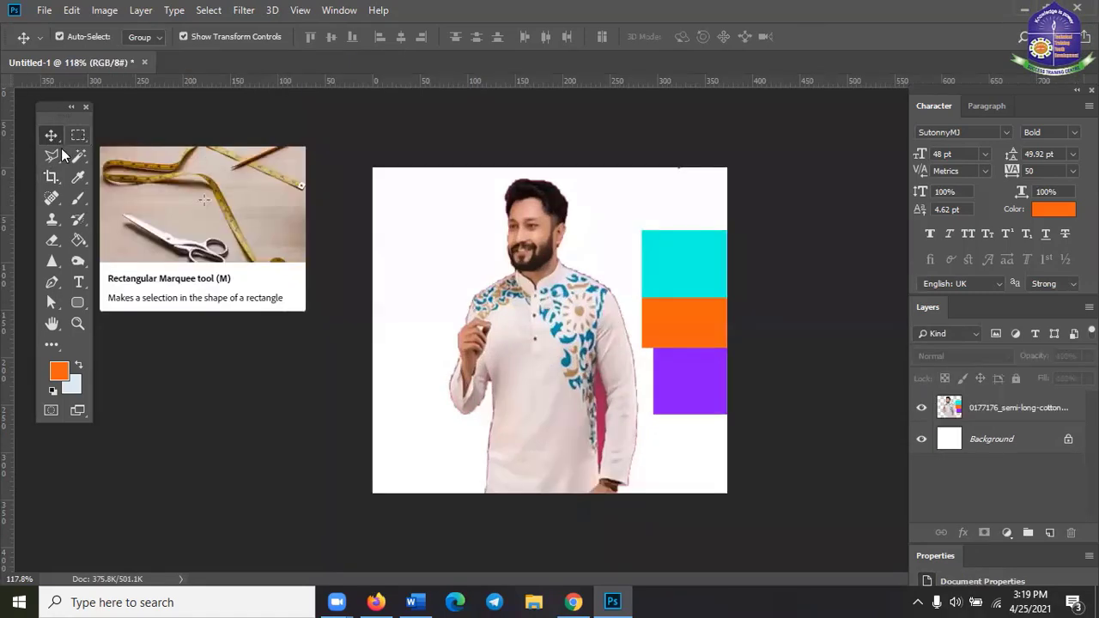
left_click(109, 156)
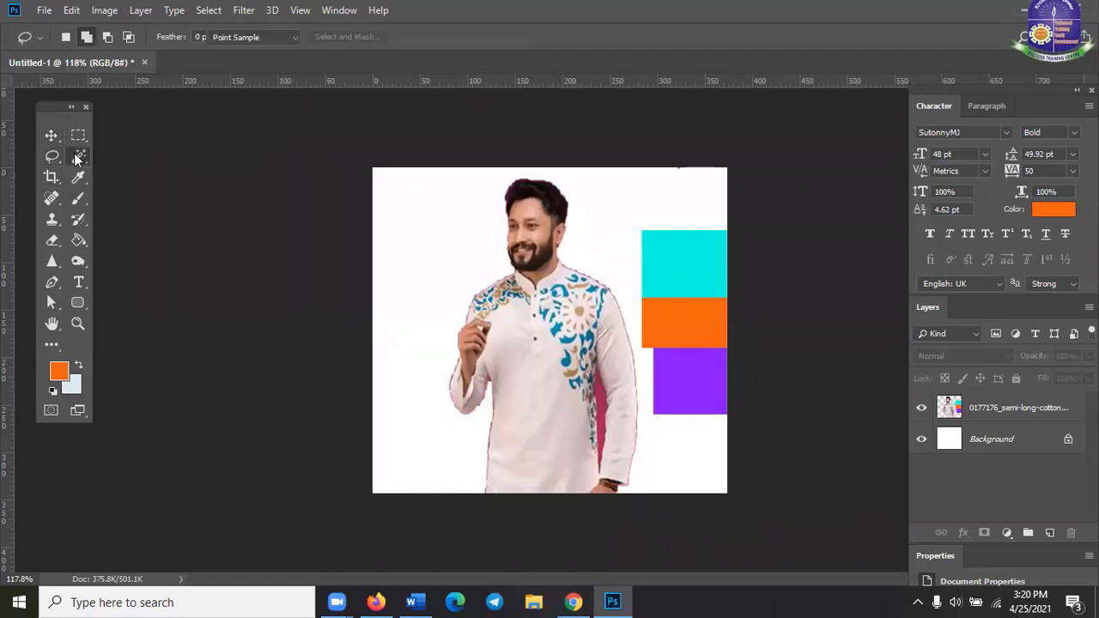
left_click(75, 158)
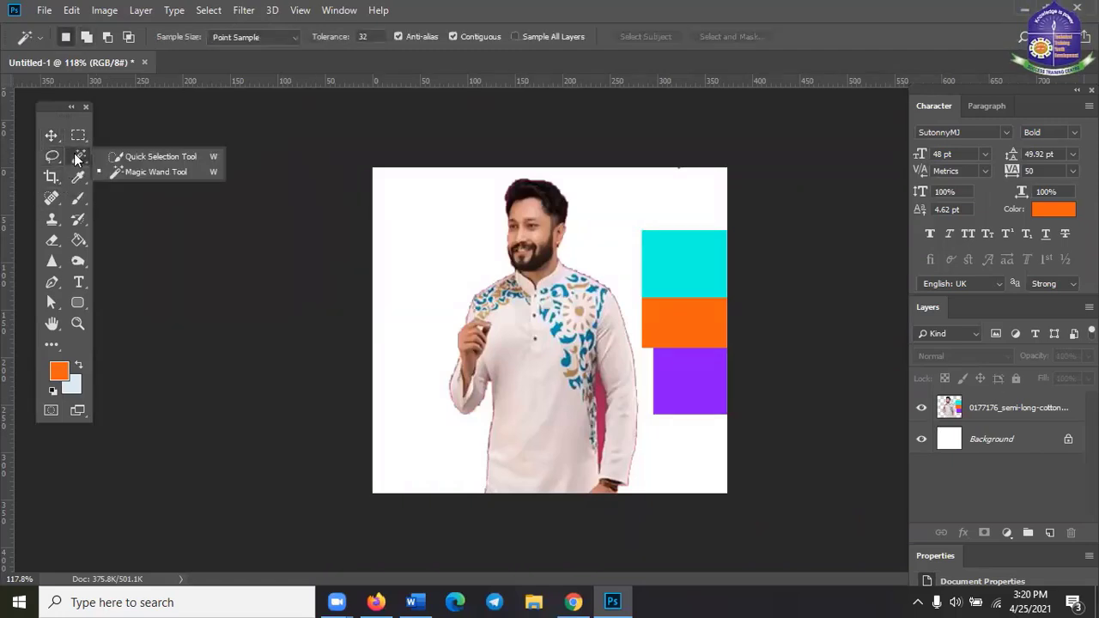
left_click(129, 174)
left_click(52, 178)
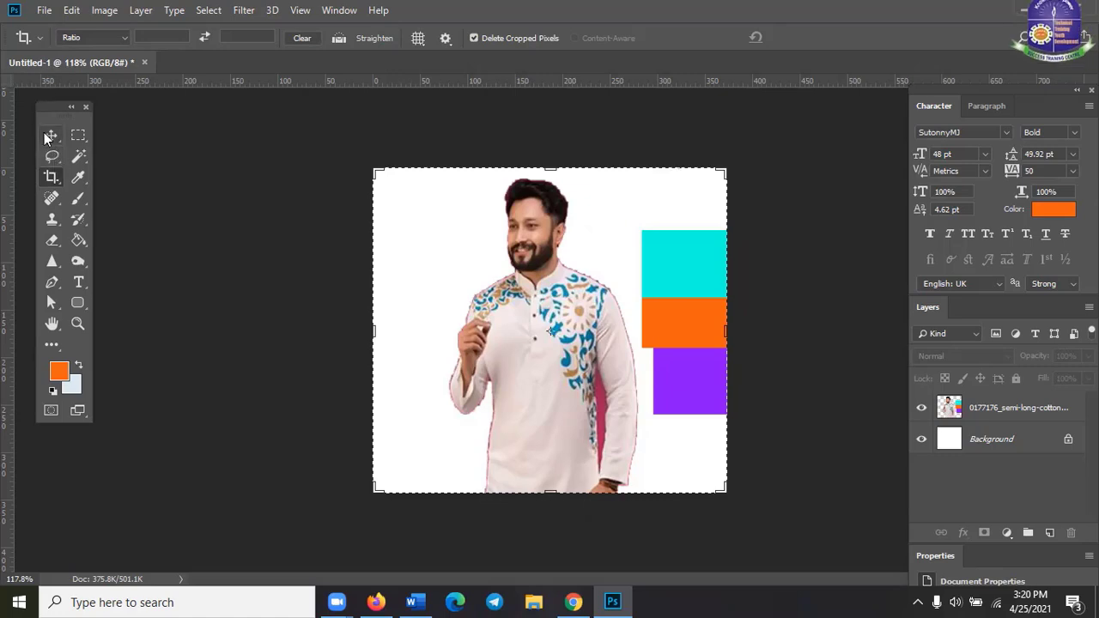
left_click(47, 135)
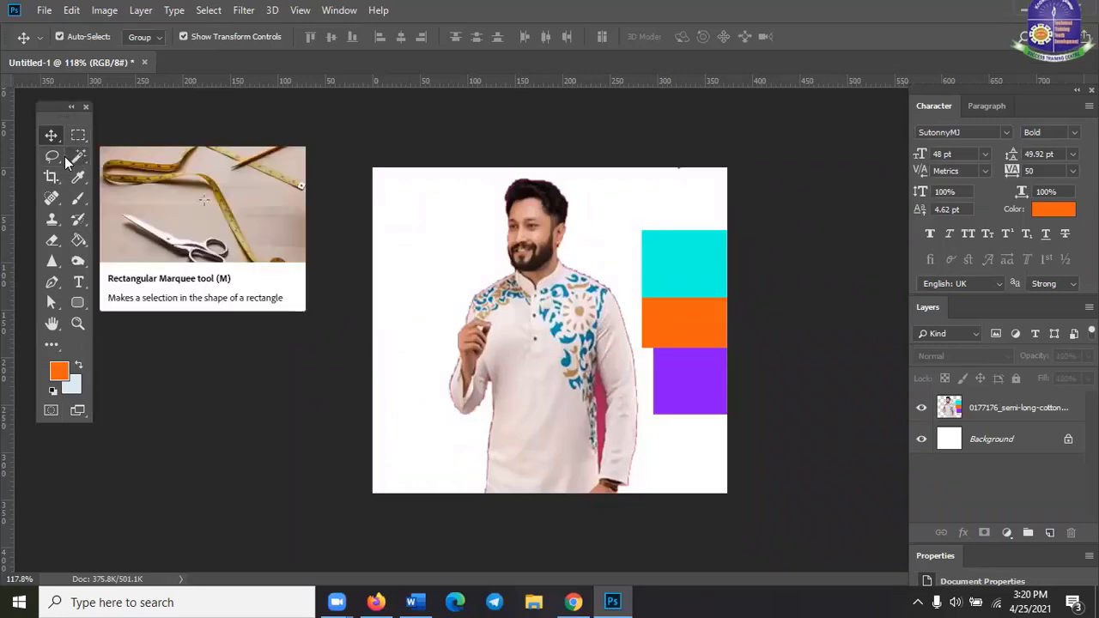
left_click(48, 178)
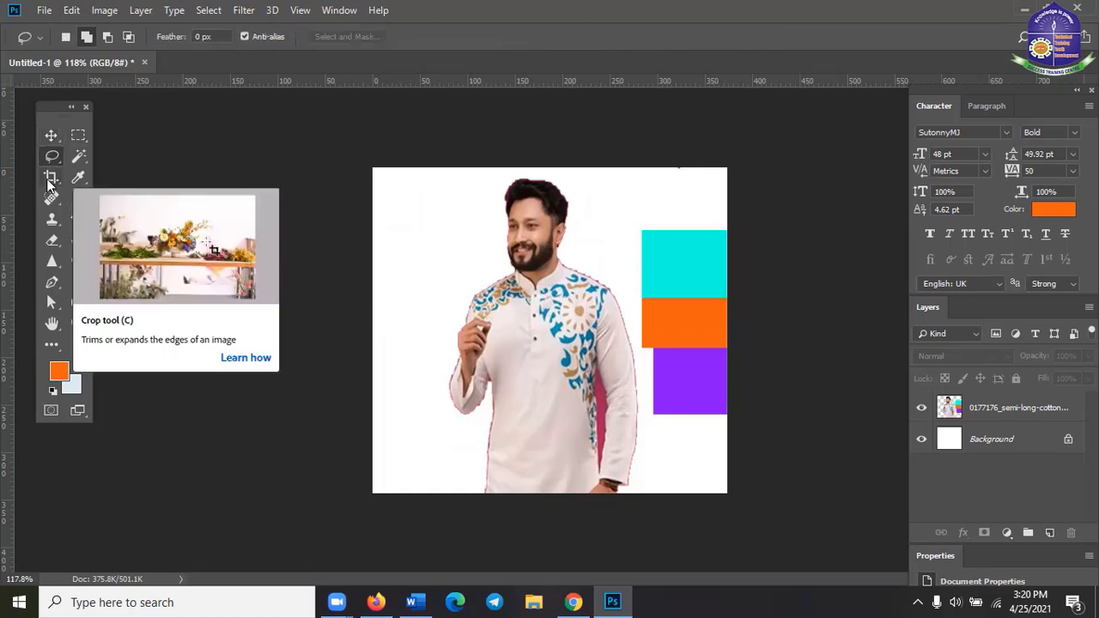